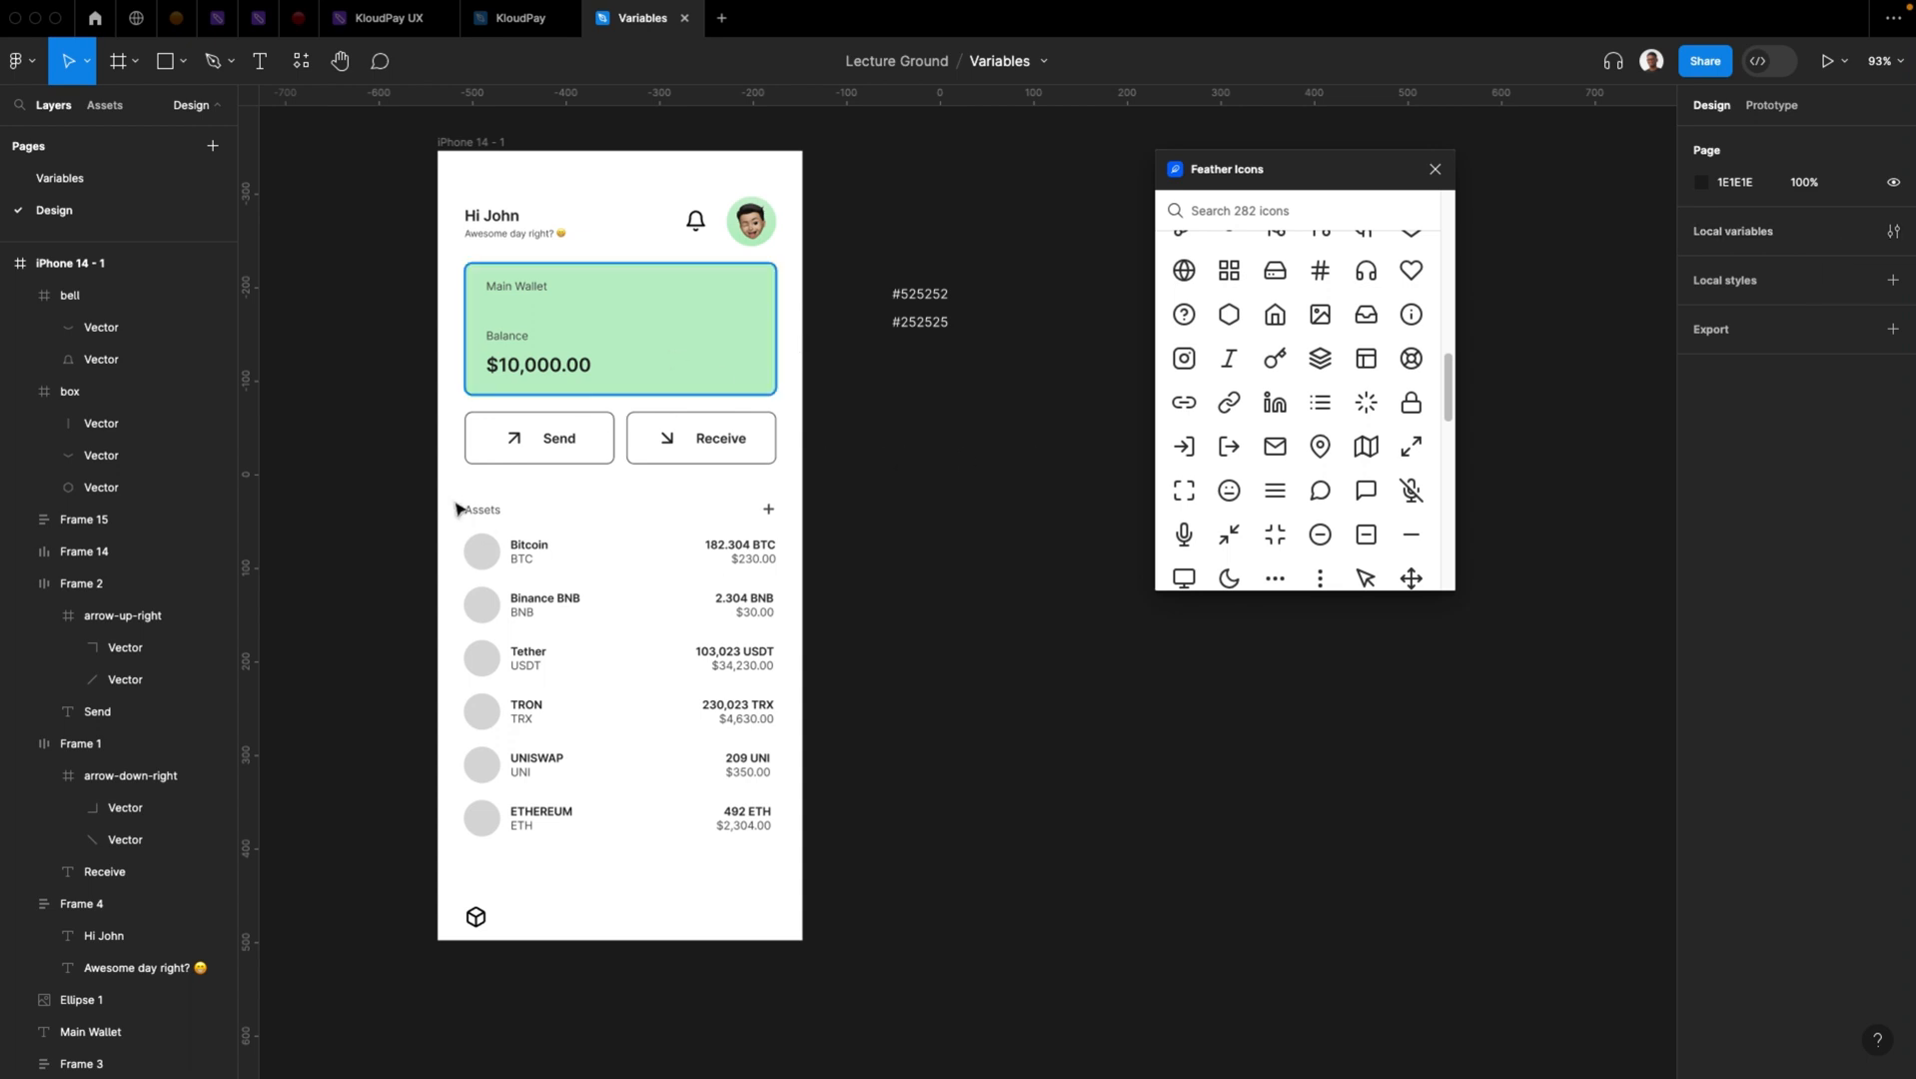
Deselect the wallet card and dismiss the Krisp speaker setup notification
left_click(741, 441)
left_click(791, 442)
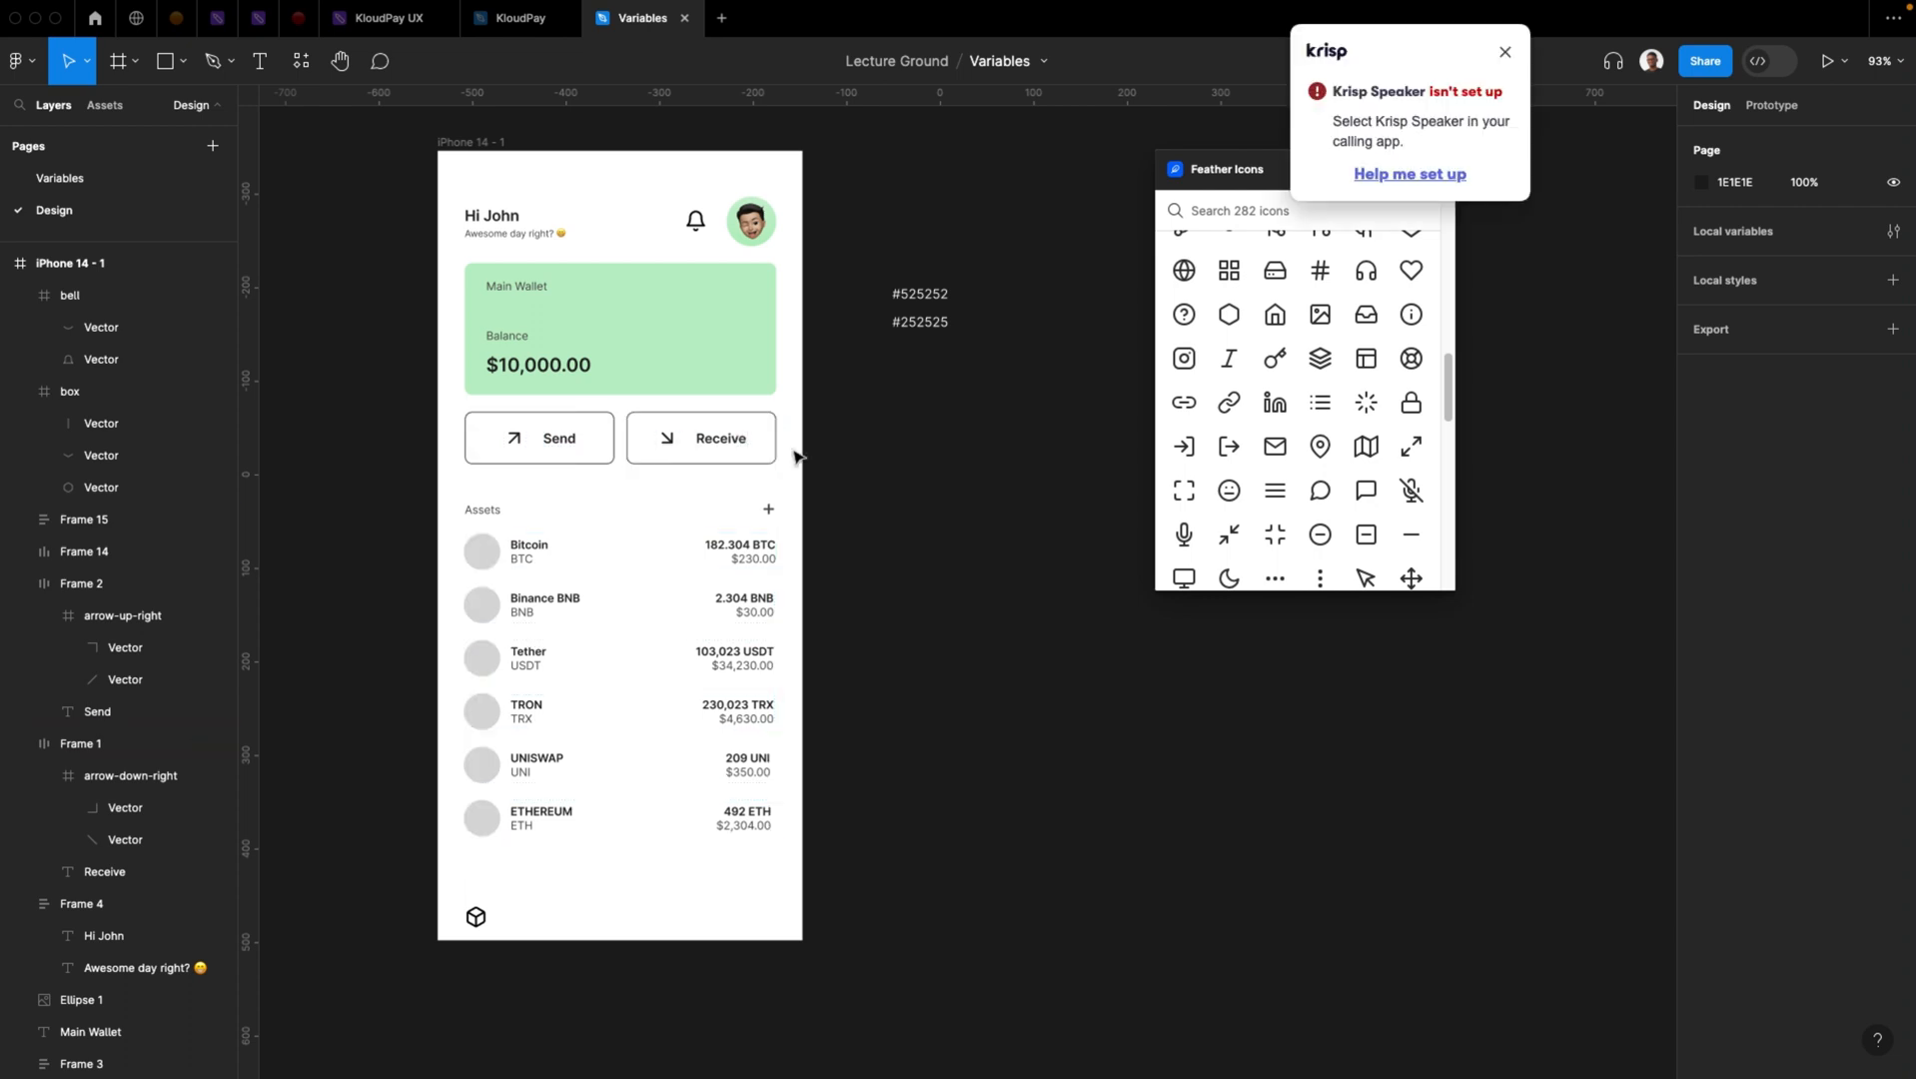
left_click(1506, 54)
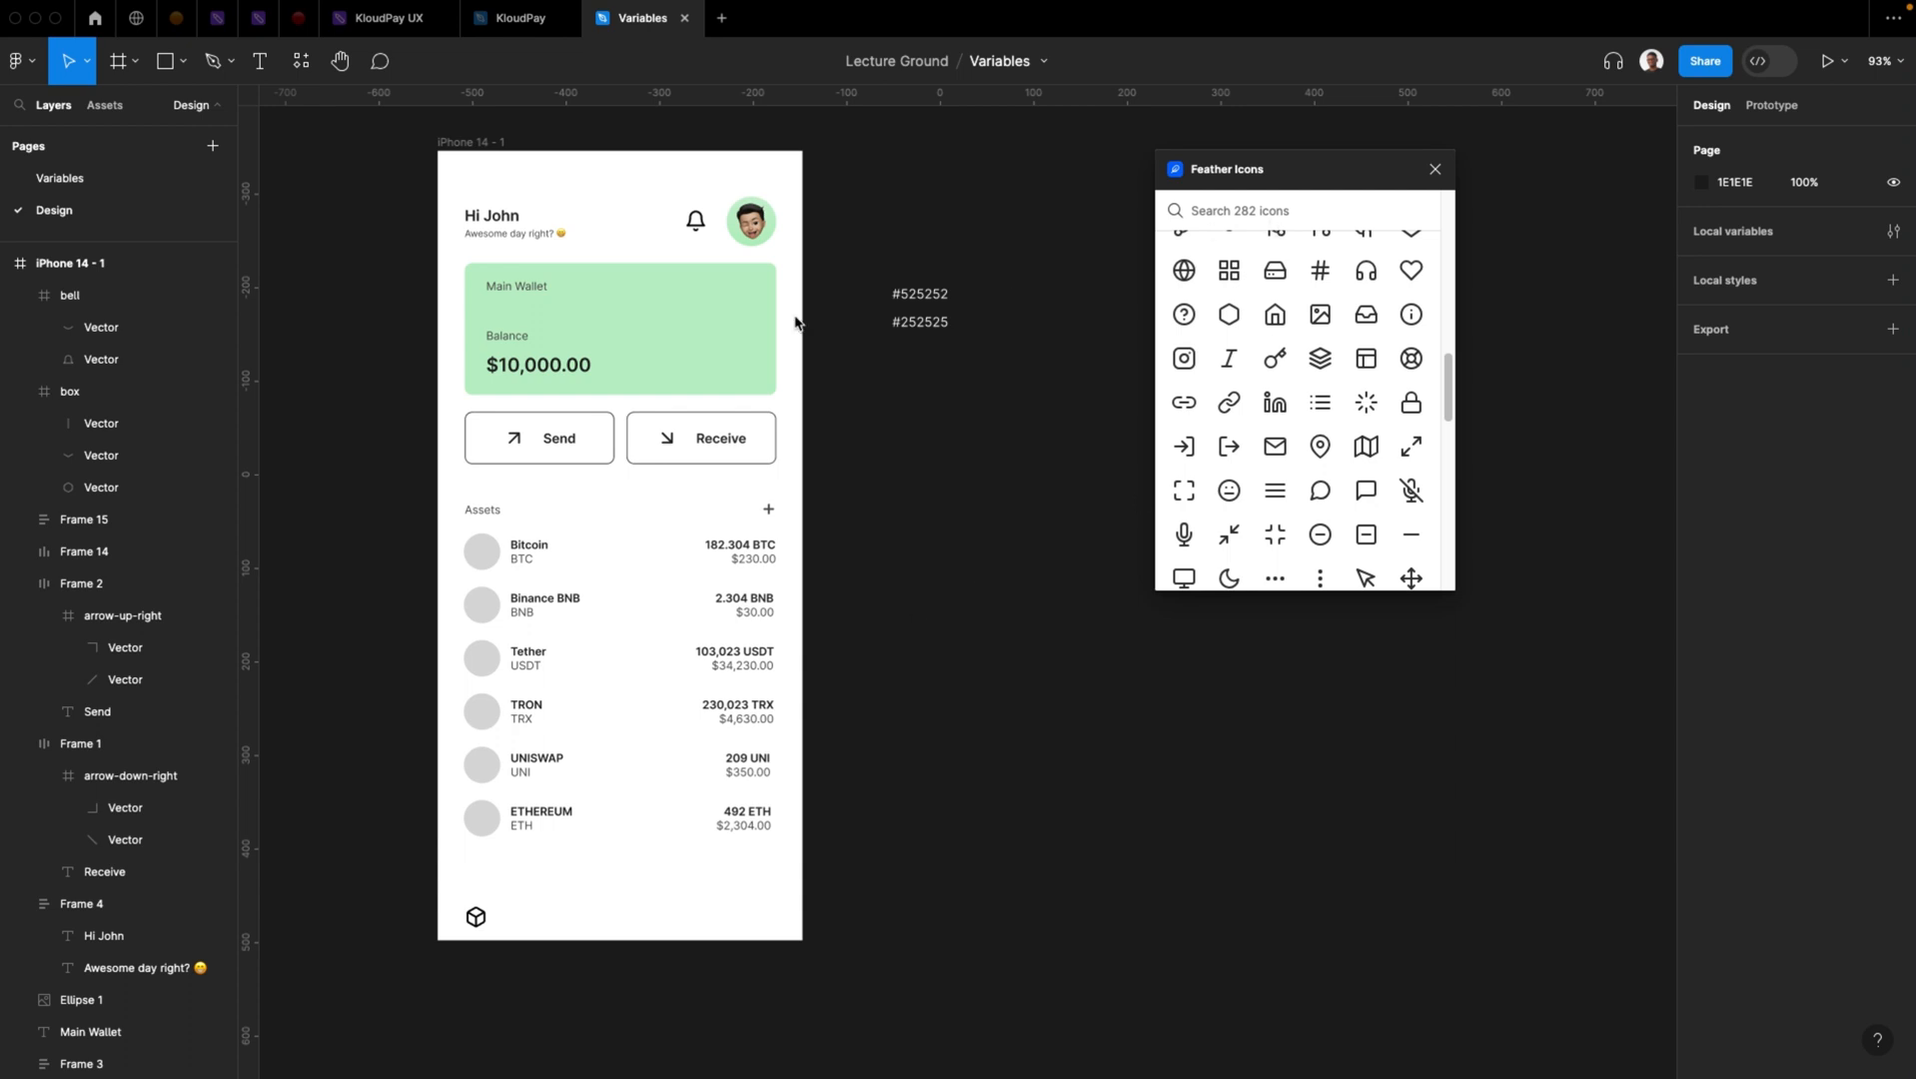
right_click(516, 879)
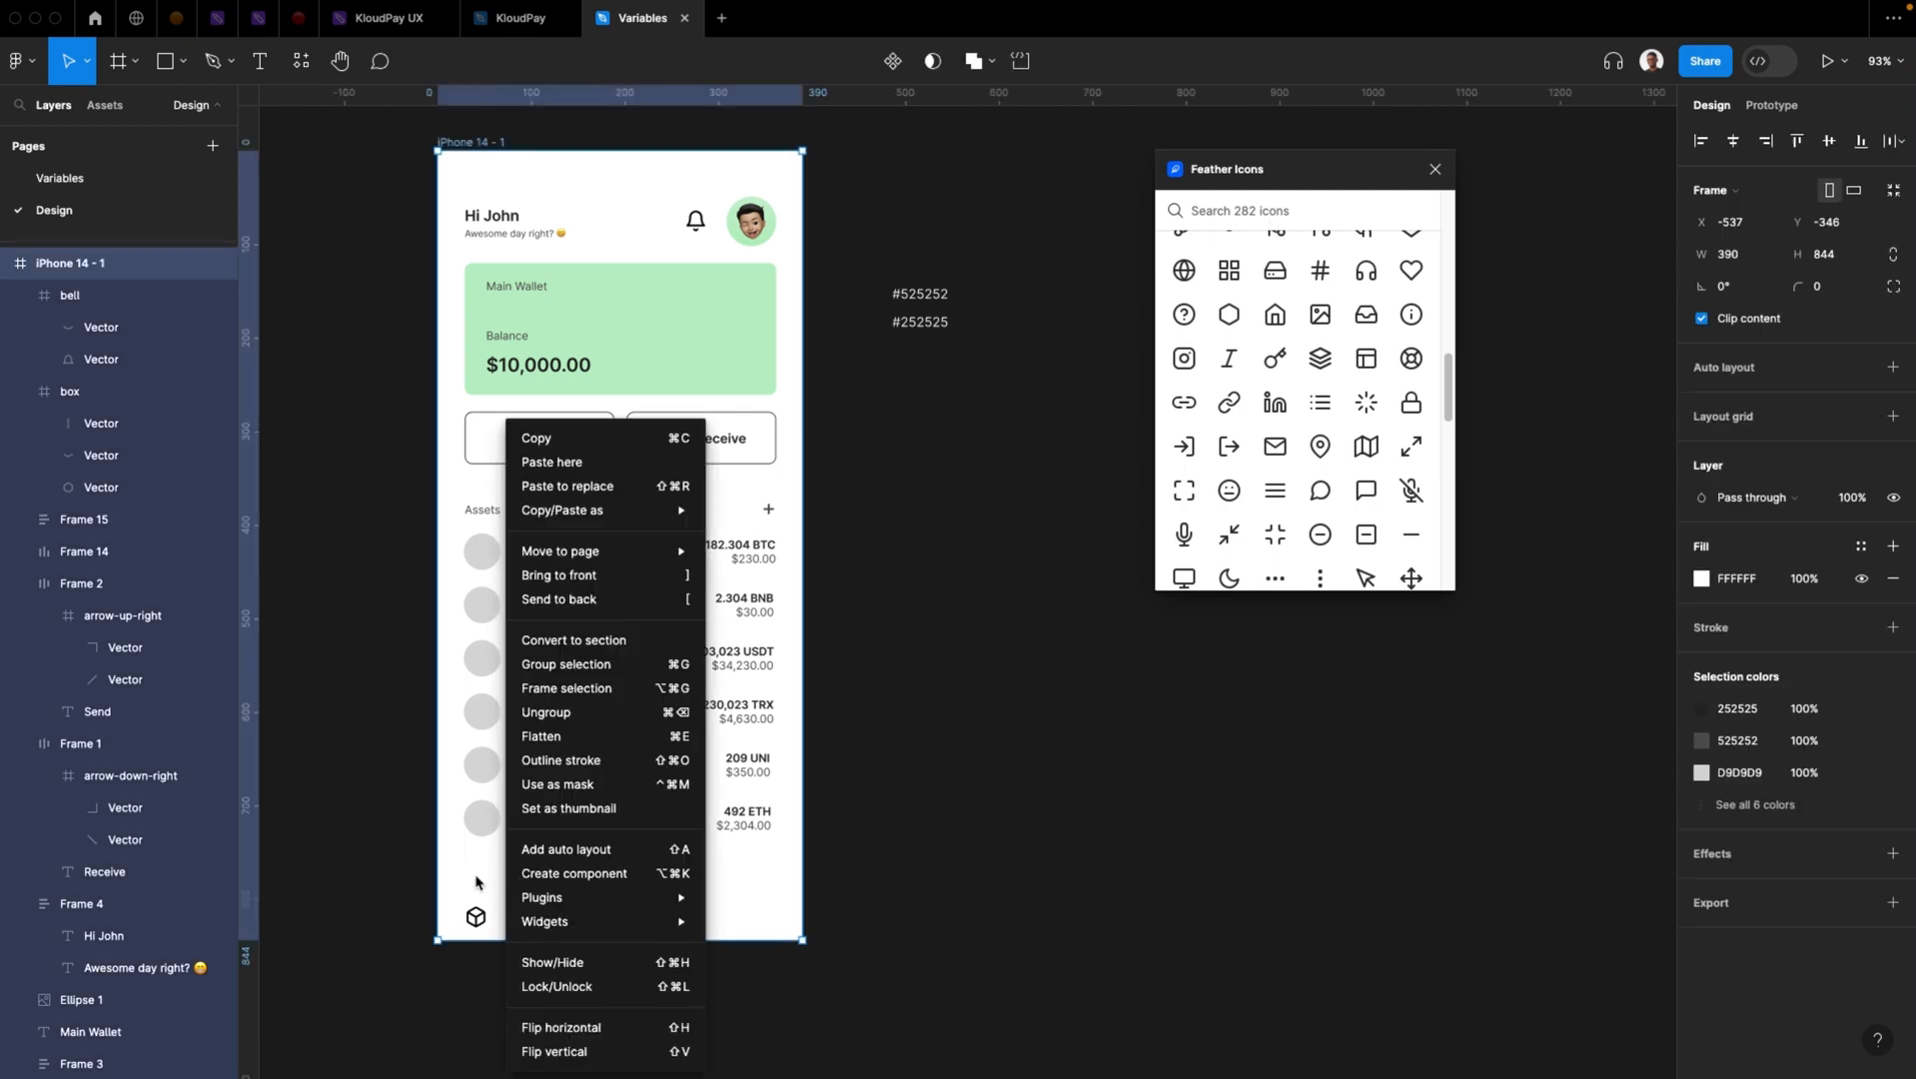
left_click(520, 876)
left_click(290, 843)
left_click(449, 820)
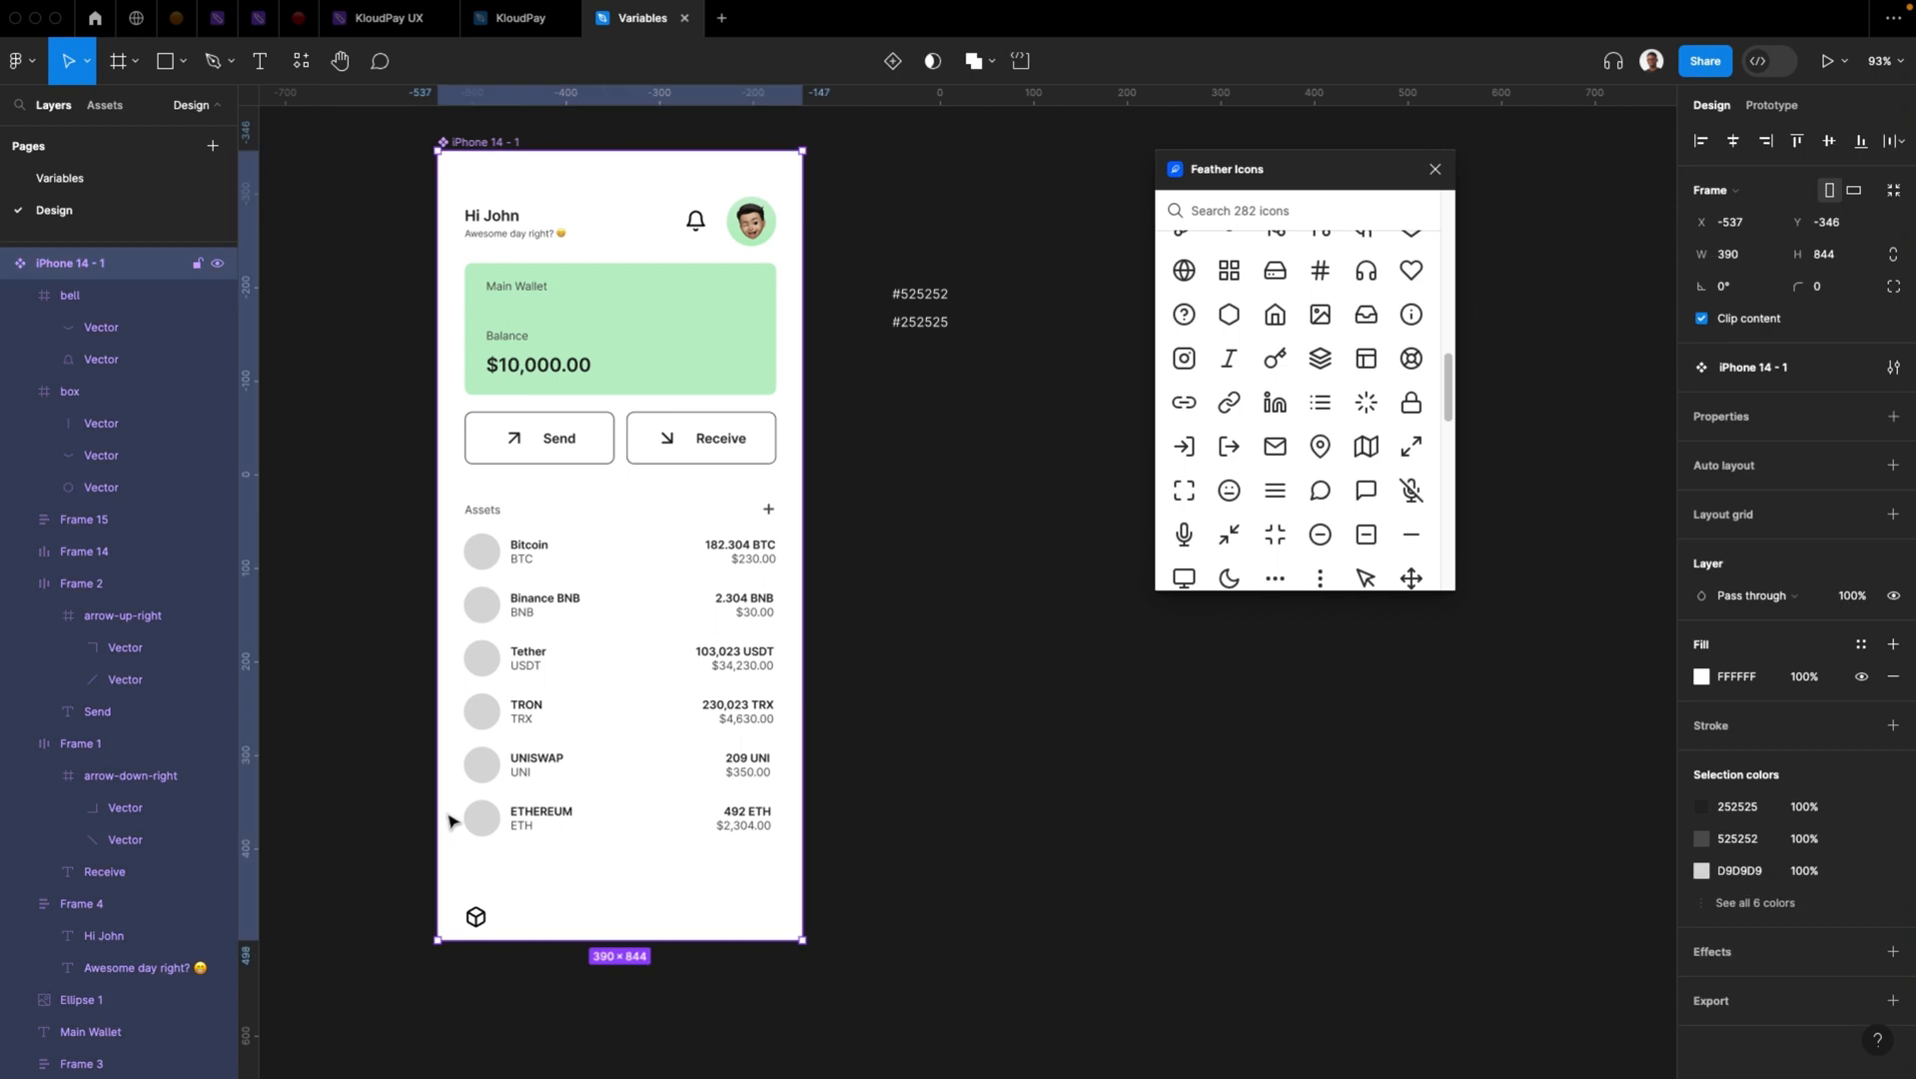
key("ctrl+z")
key("ctrl+z")
key("ctrl+z")
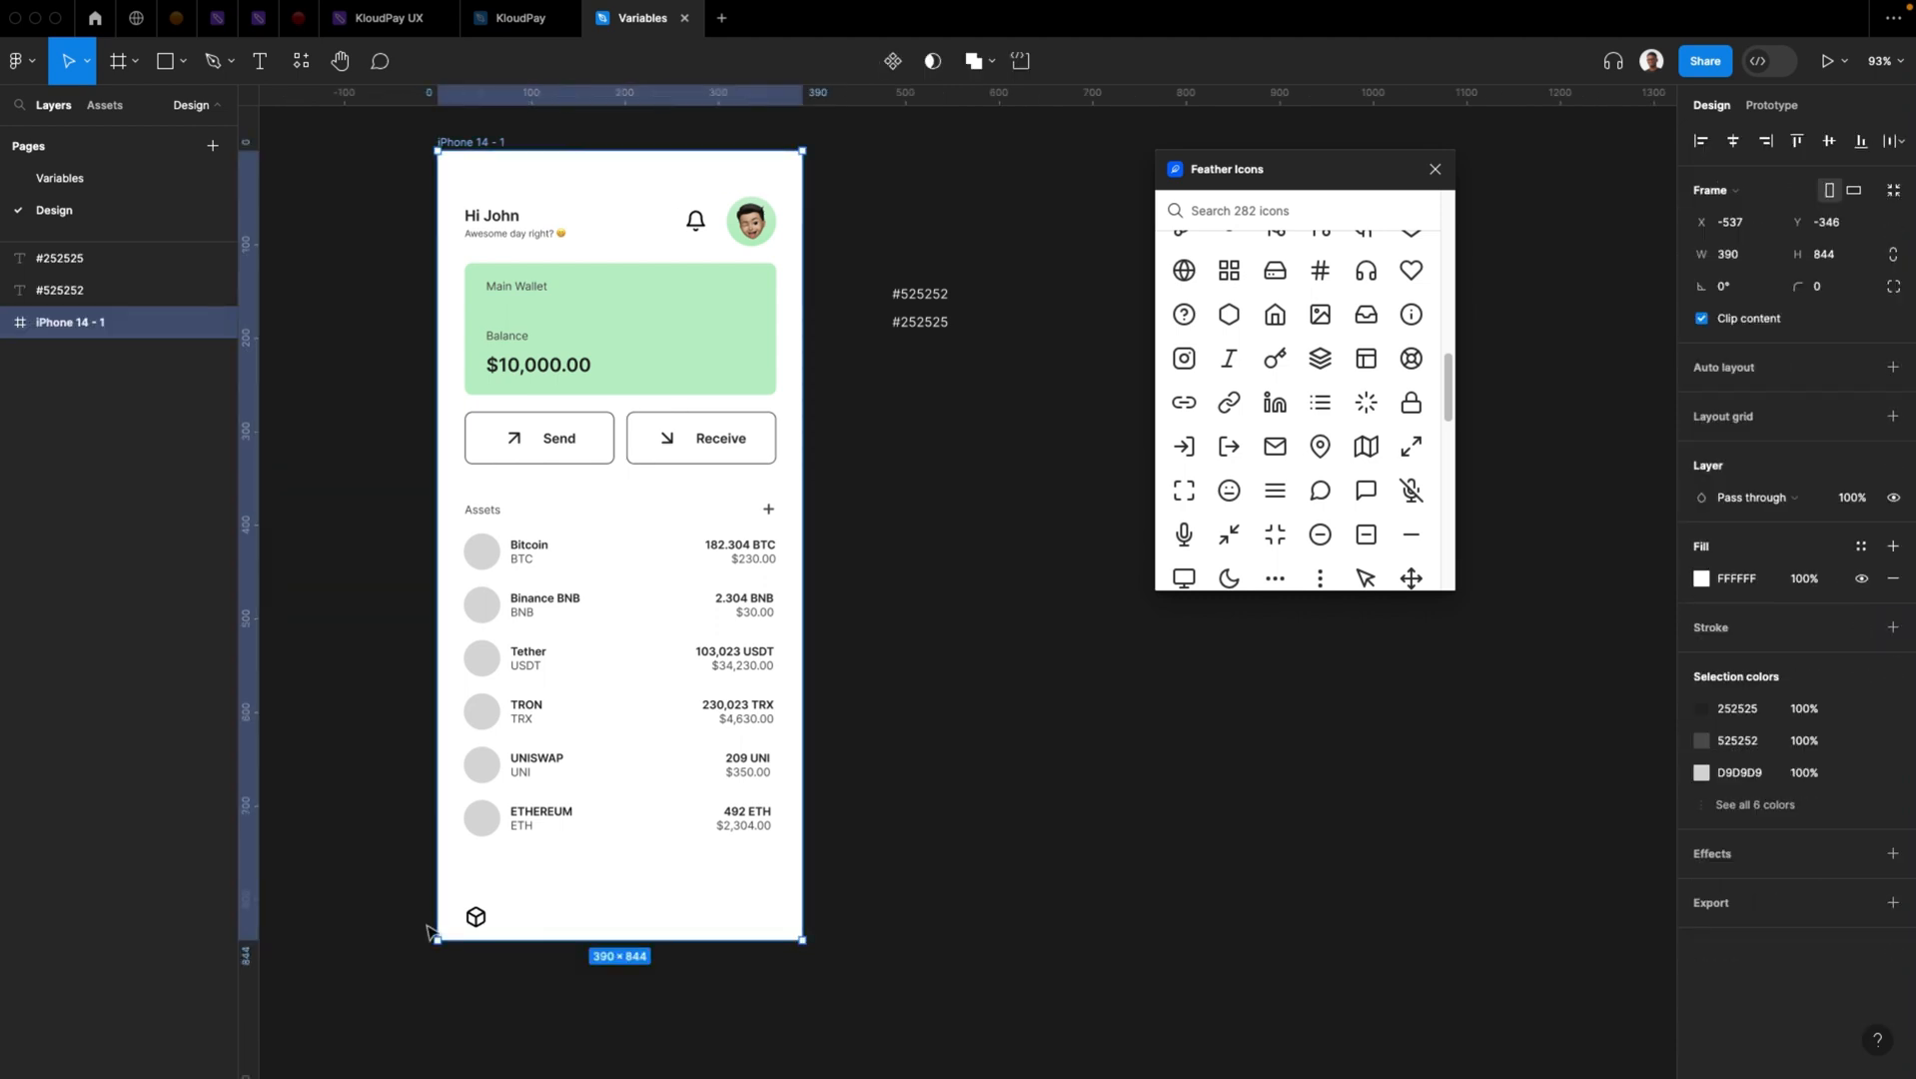
Move the box icon to about X 40, Y 791 and add the menu icon at the other end of the phone frame's bottom row
left_click_drag(474, 919, 480, 924)
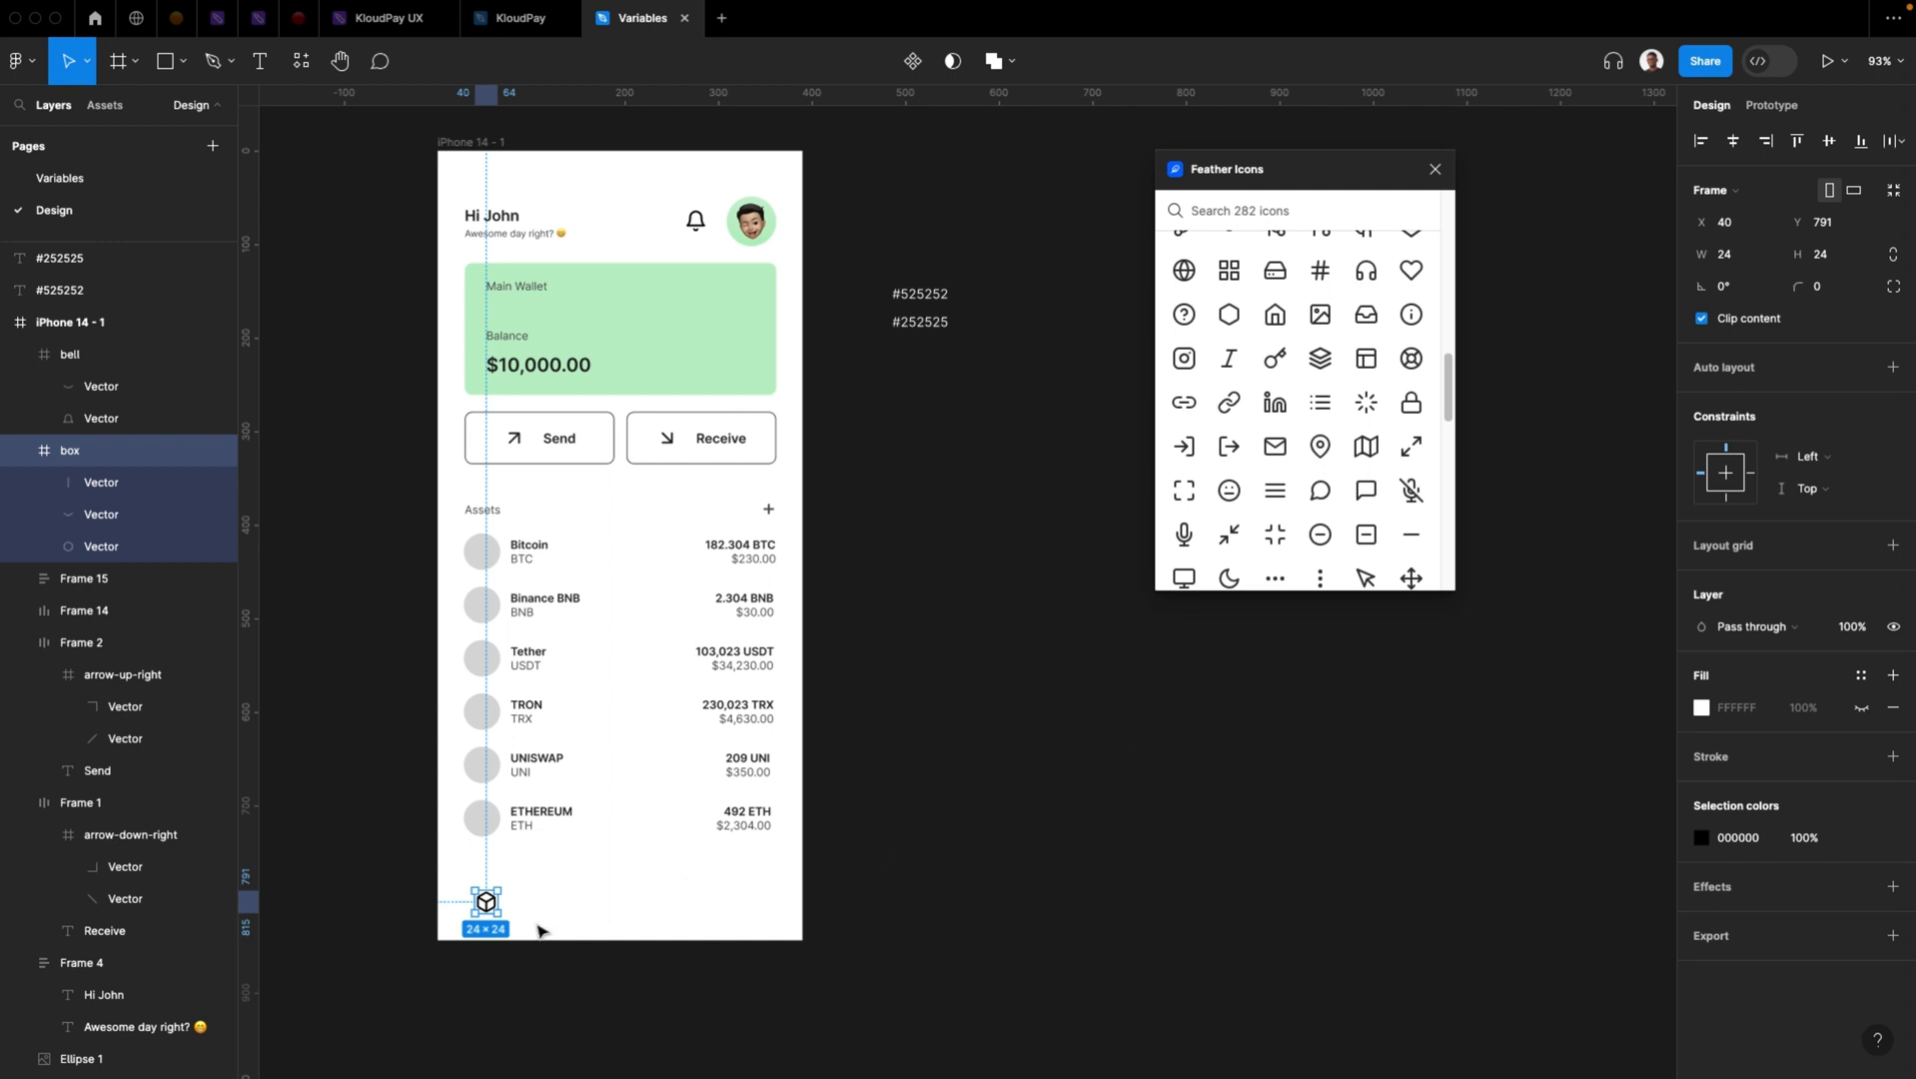
key("Escape")
left_click(1275, 489)
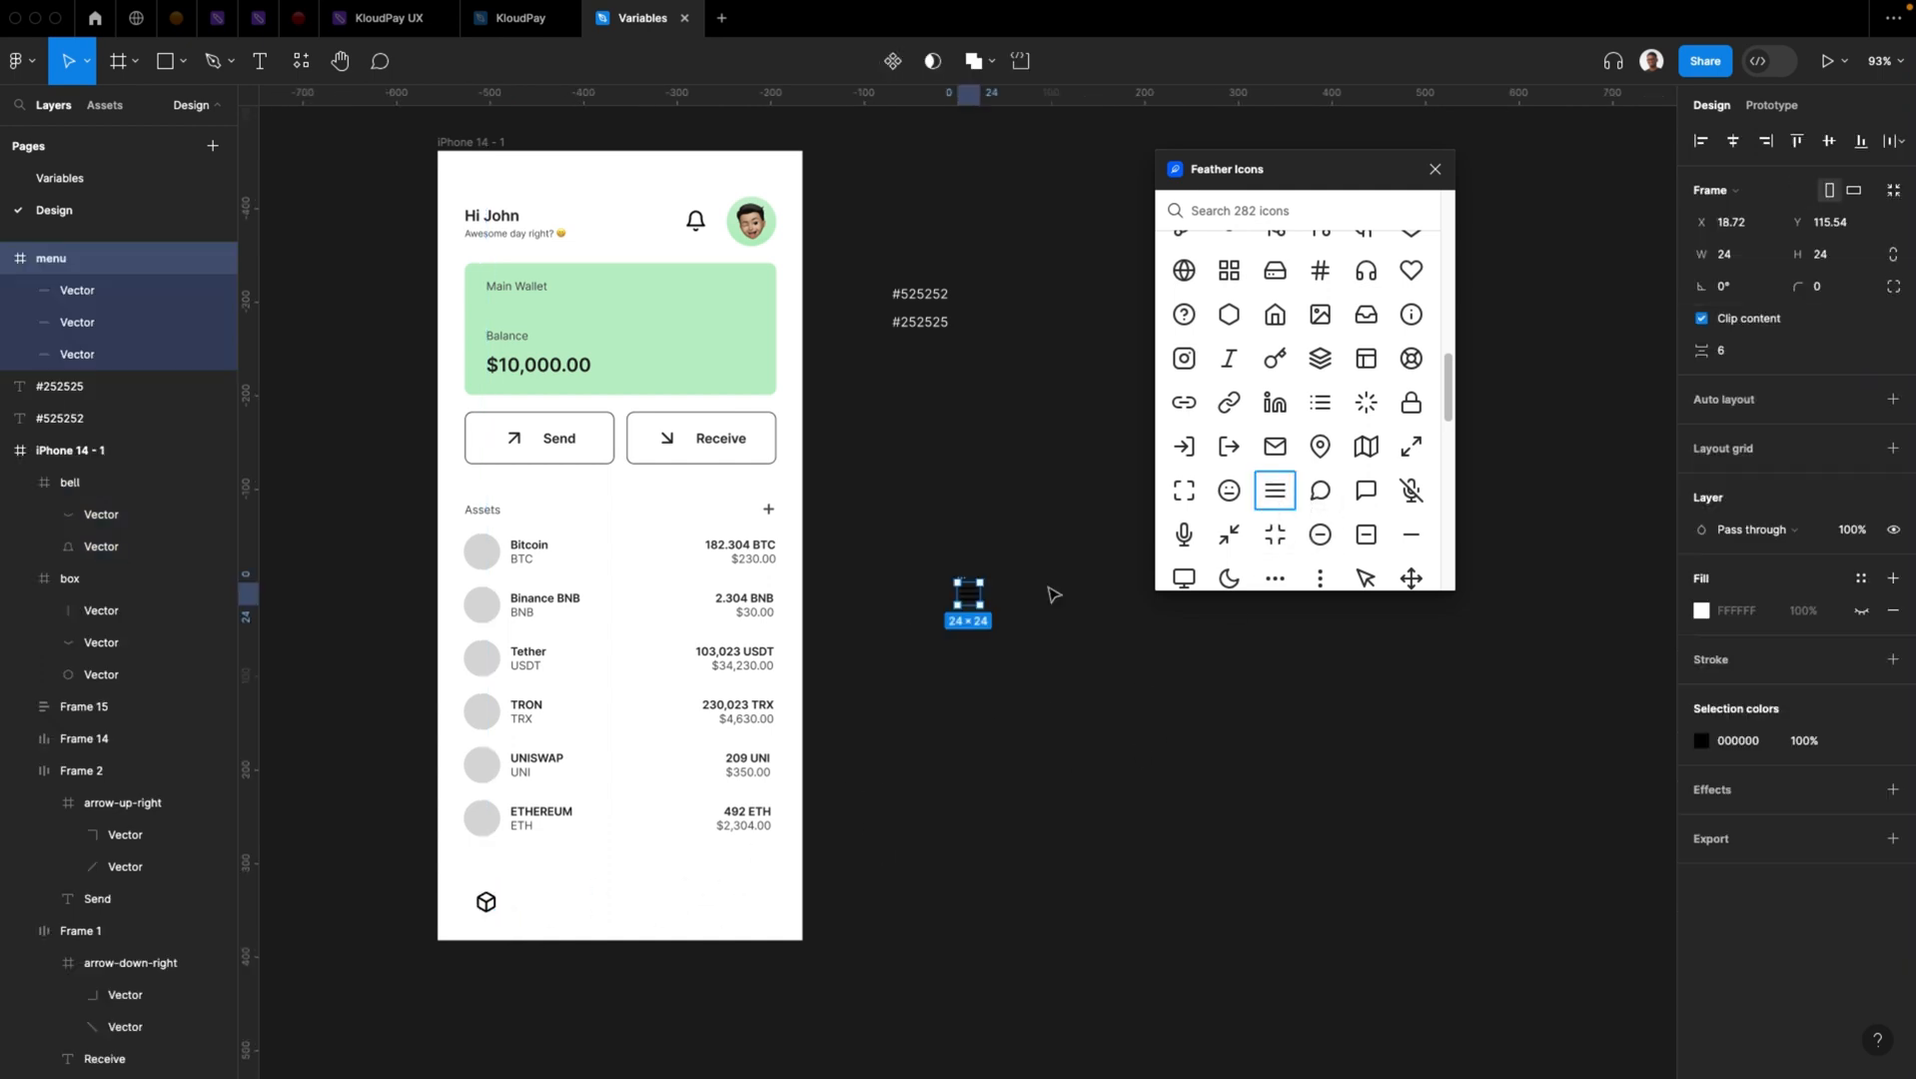
left_click_drag(966, 599, 762, 909)
left_click(1095, 694)
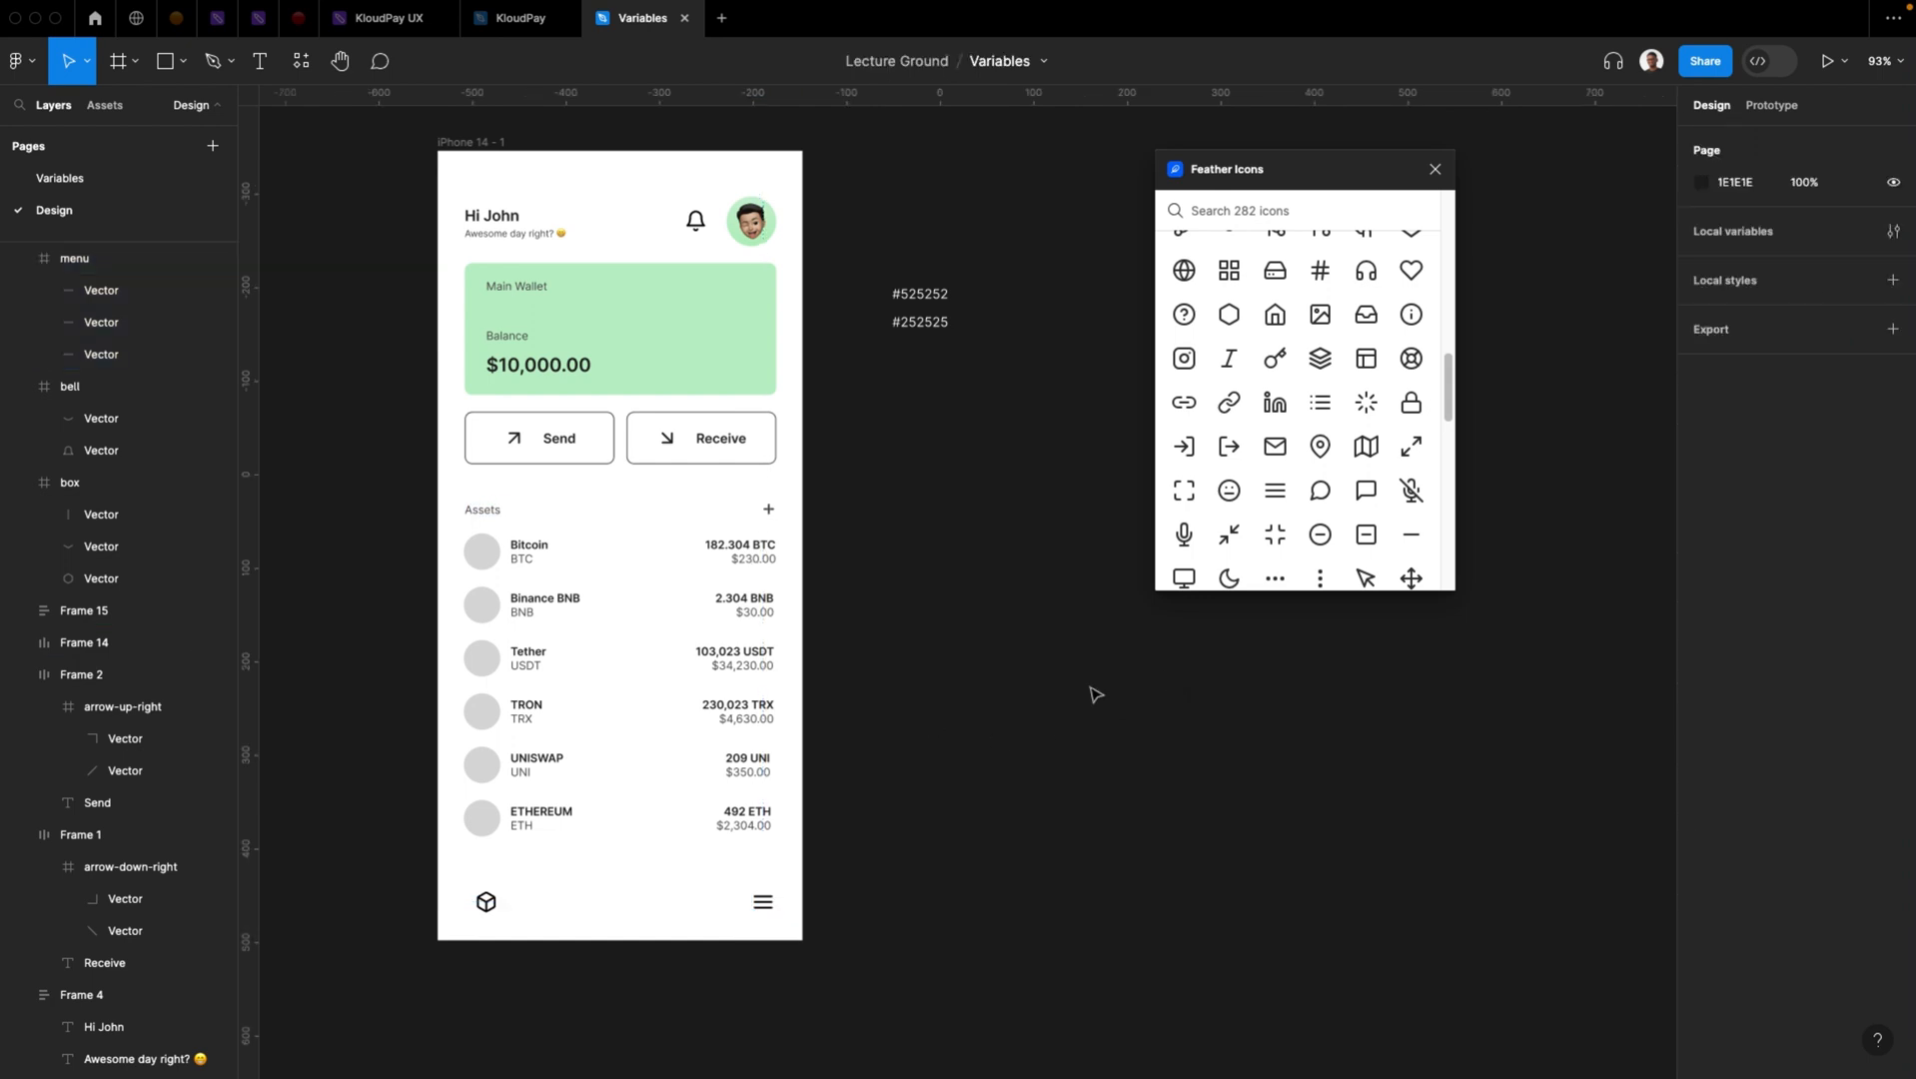
Add the Trello icon from the Feather set beside the menu icon, at about X 251, Y 792 in the phone frame
scroll(1345, 426, "down", 3)
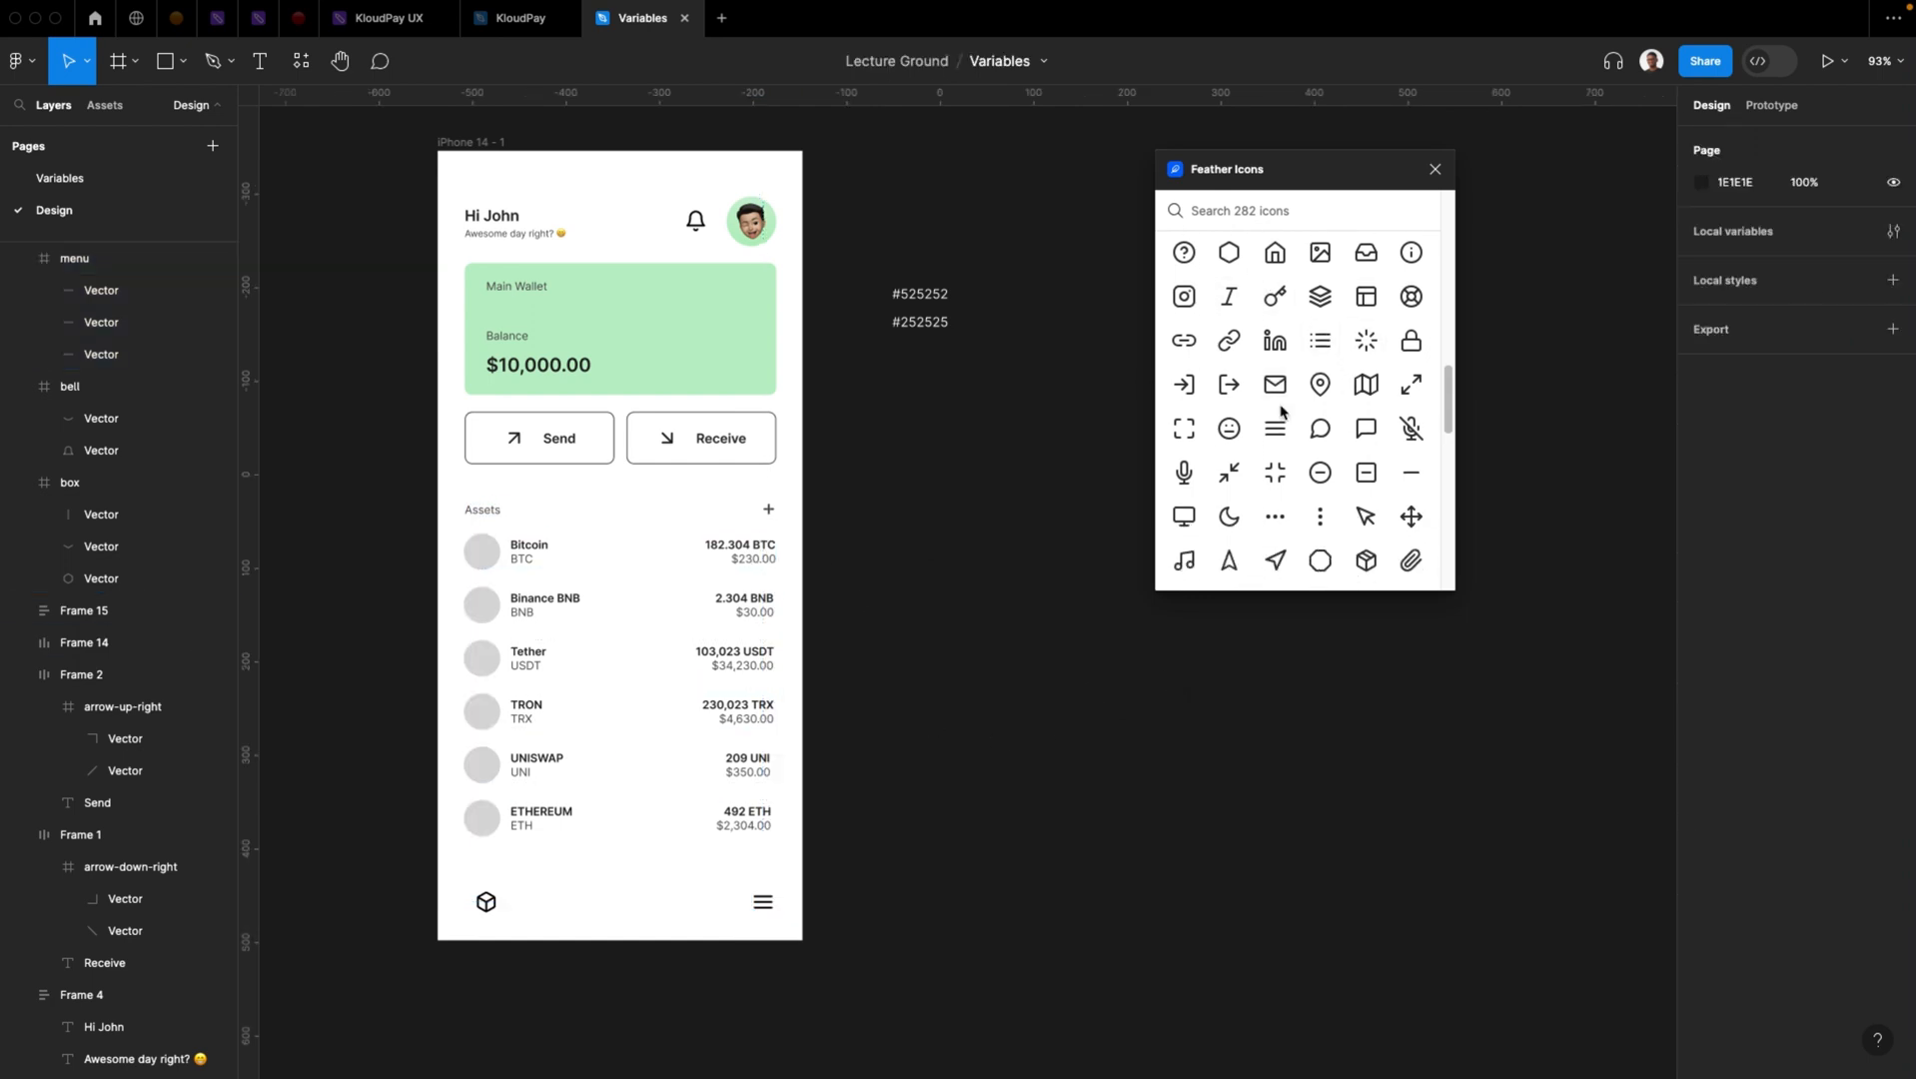
scroll(1286, 382, "down", 3)
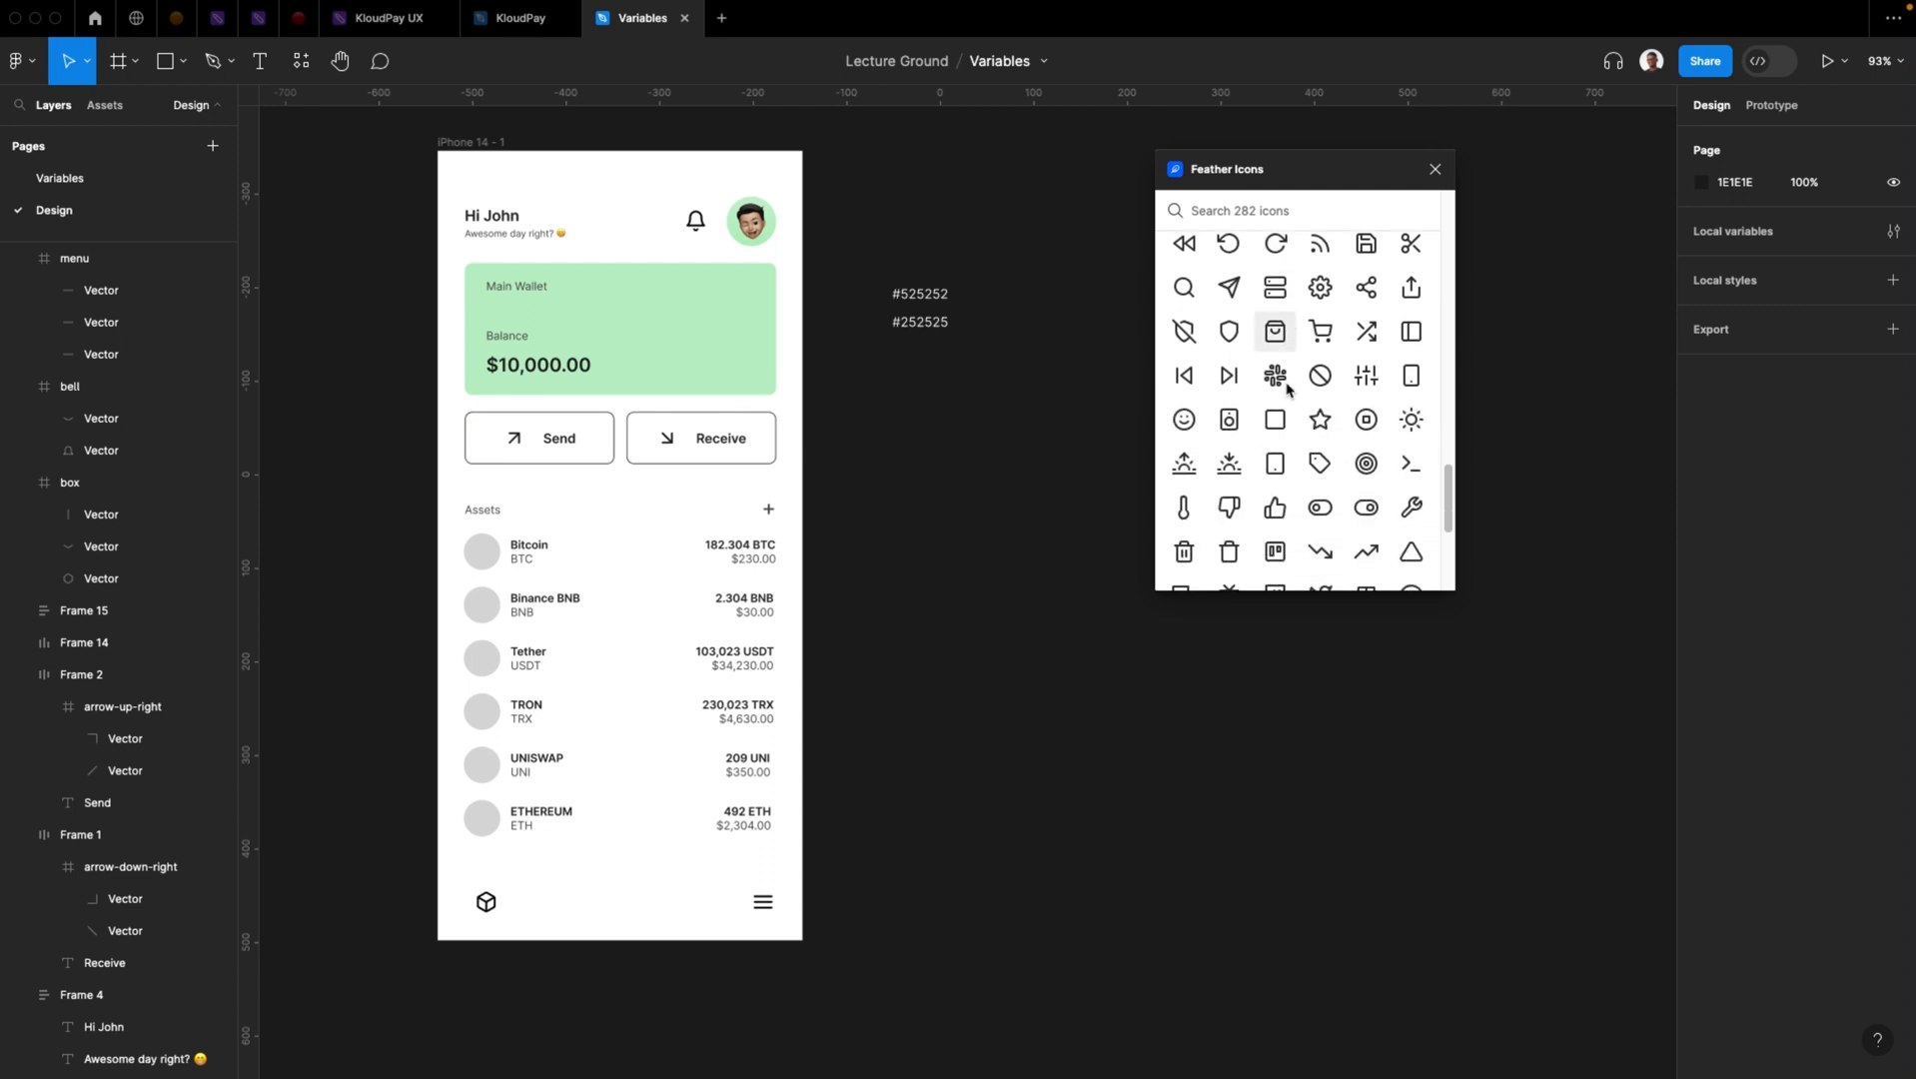
scroll(1299, 440, "down", 2)
scroll(1301, 445, "down", 1)
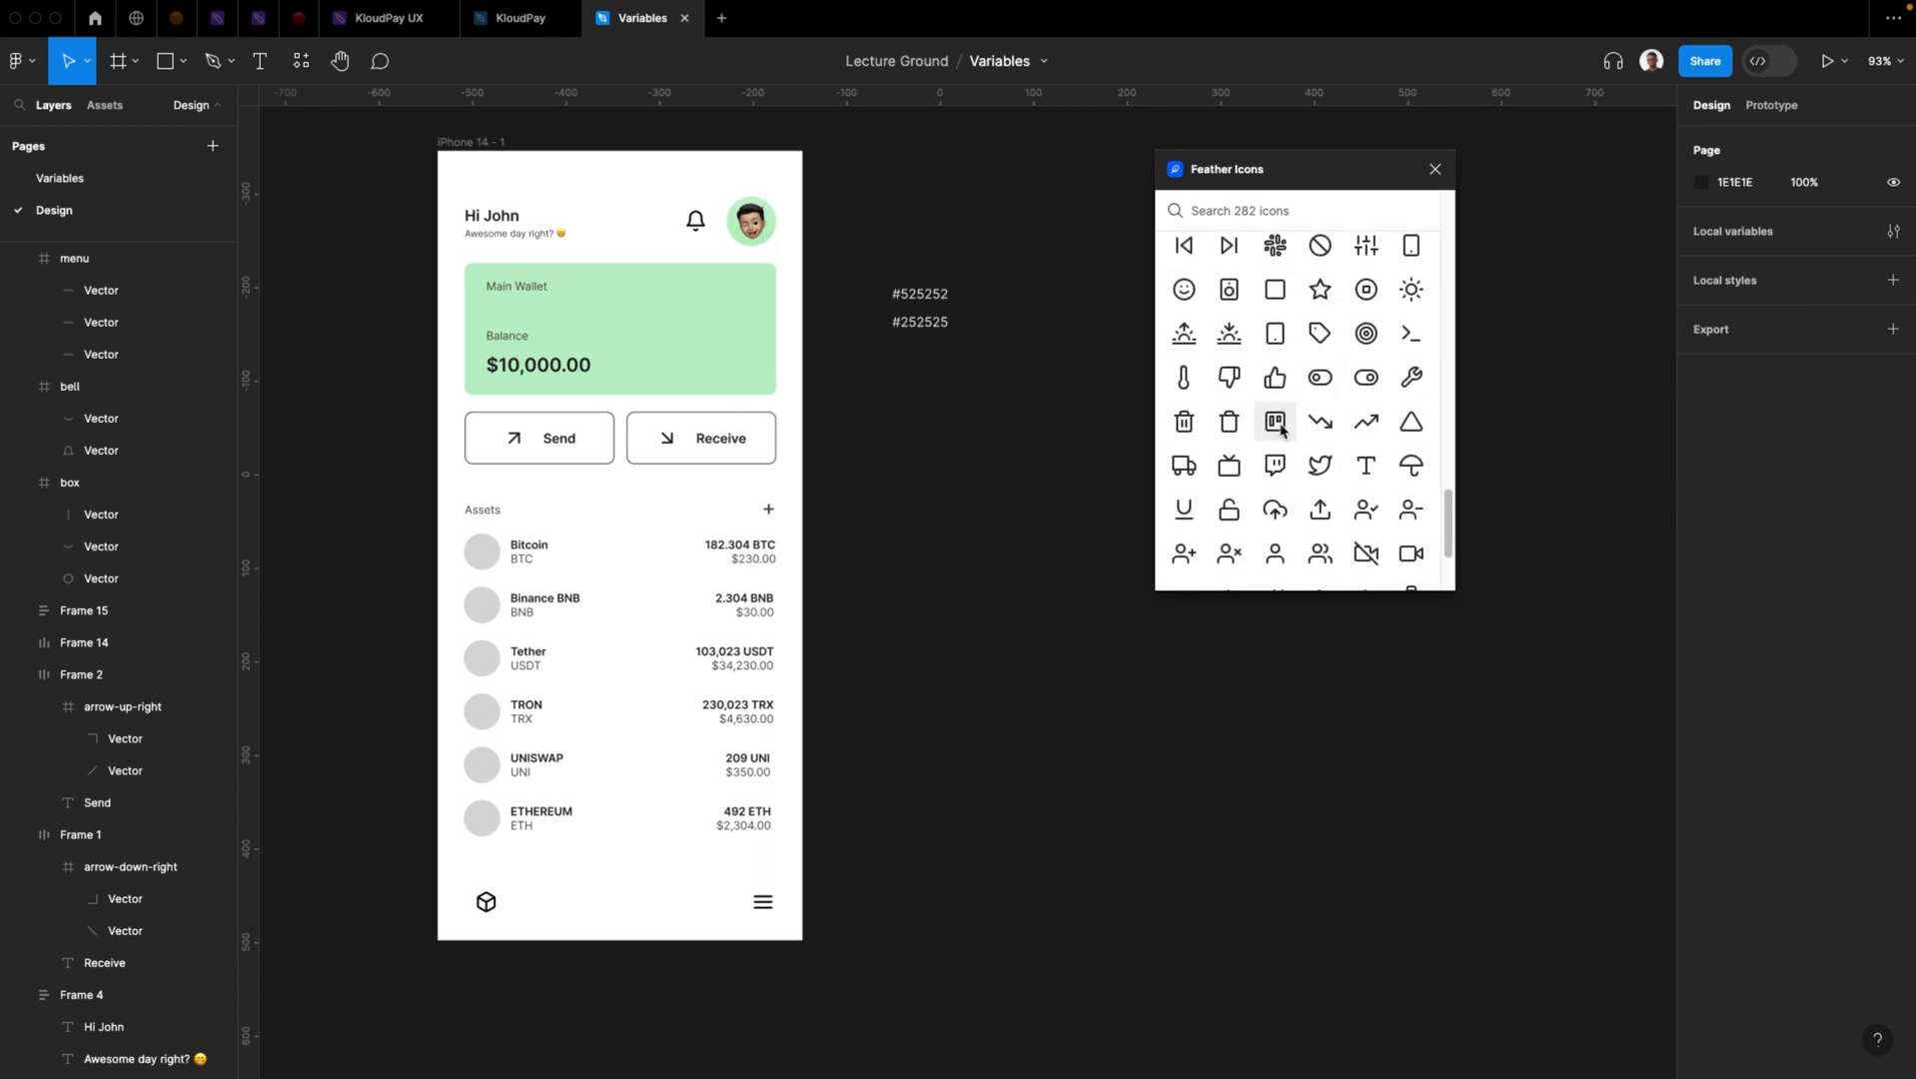
left_click(1275, 421)
mouse_move(976, 599)
left_mouse_down()
mouse_move(1059, 667)
mouse_move(719, 849)
mouse_move(683, 902)
left_mouse_up()
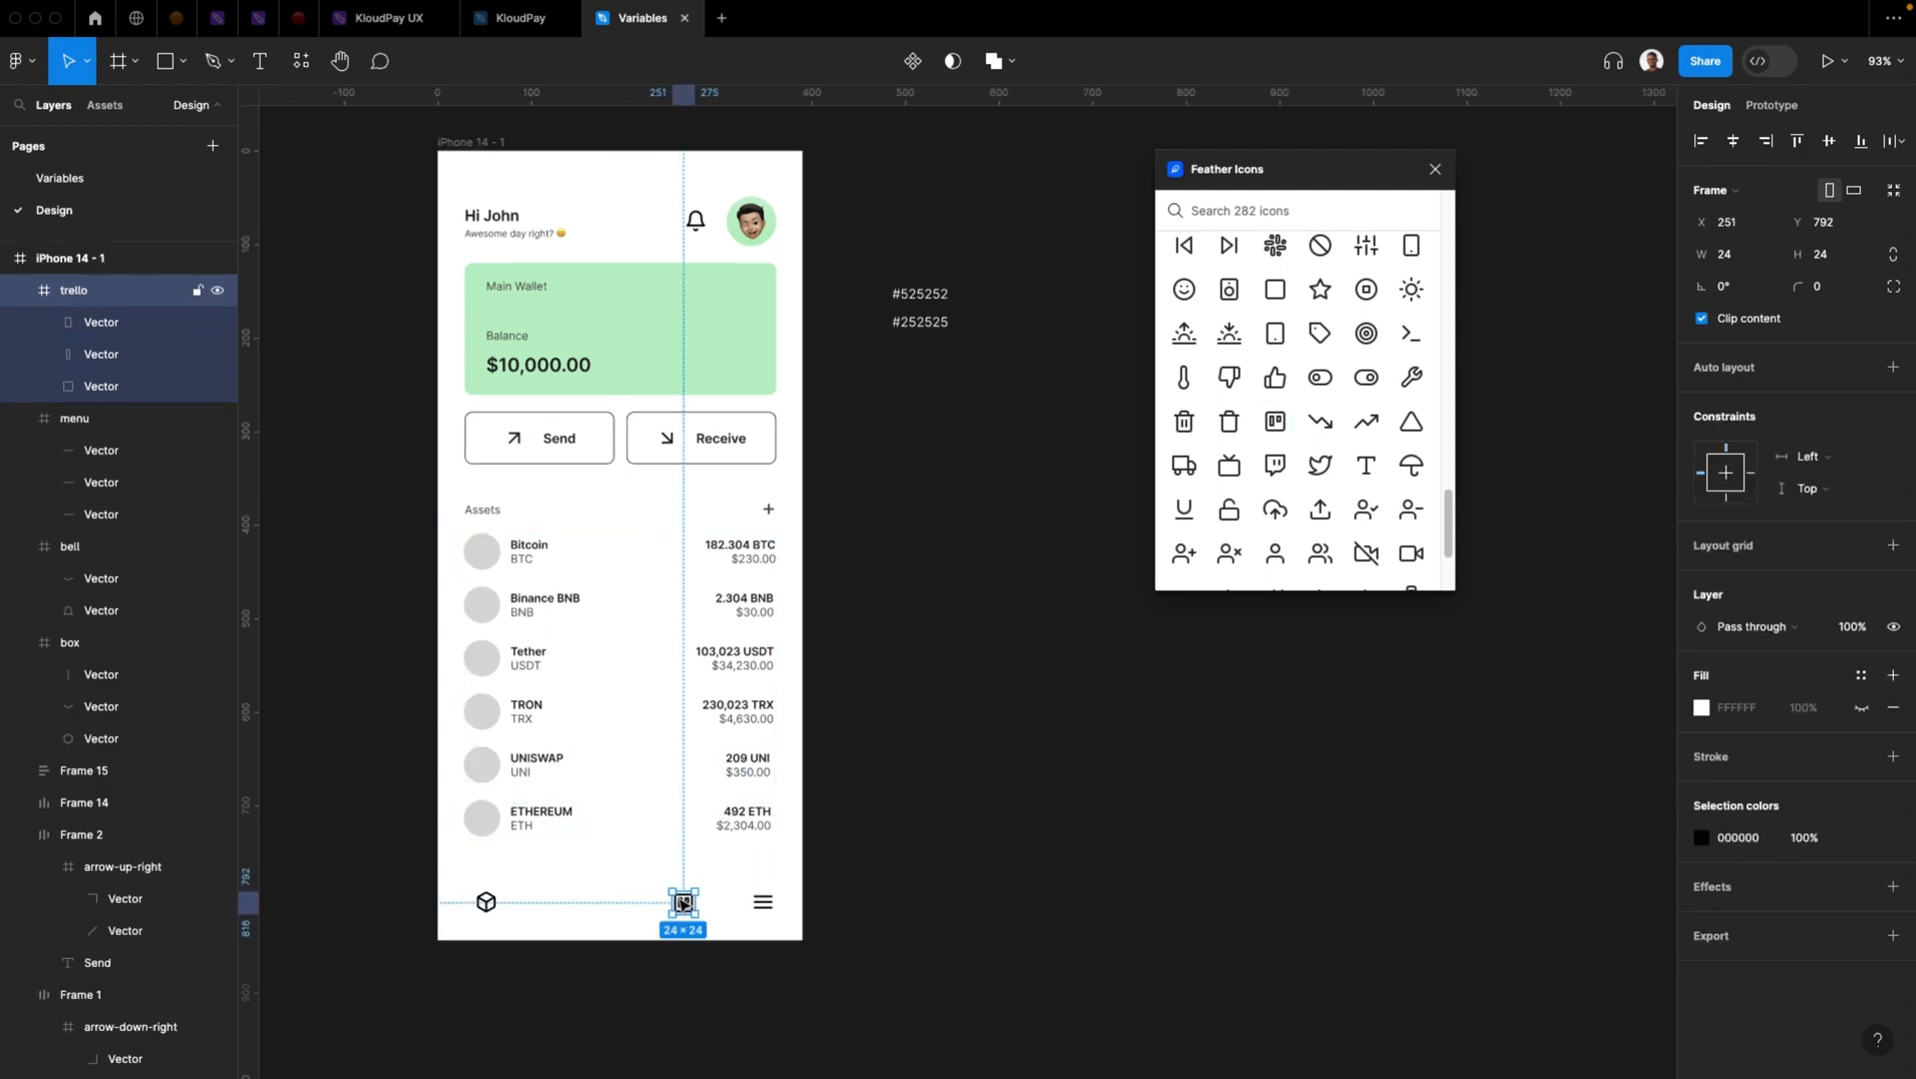
left_click(941, 826)
Add the home icon at about X 29, Y 794 as the first navigation icon, and place the box icon between it and the Trello icon
scroll(1343, 436, "down", 1)
scroll(1339, 438, "down", 3)
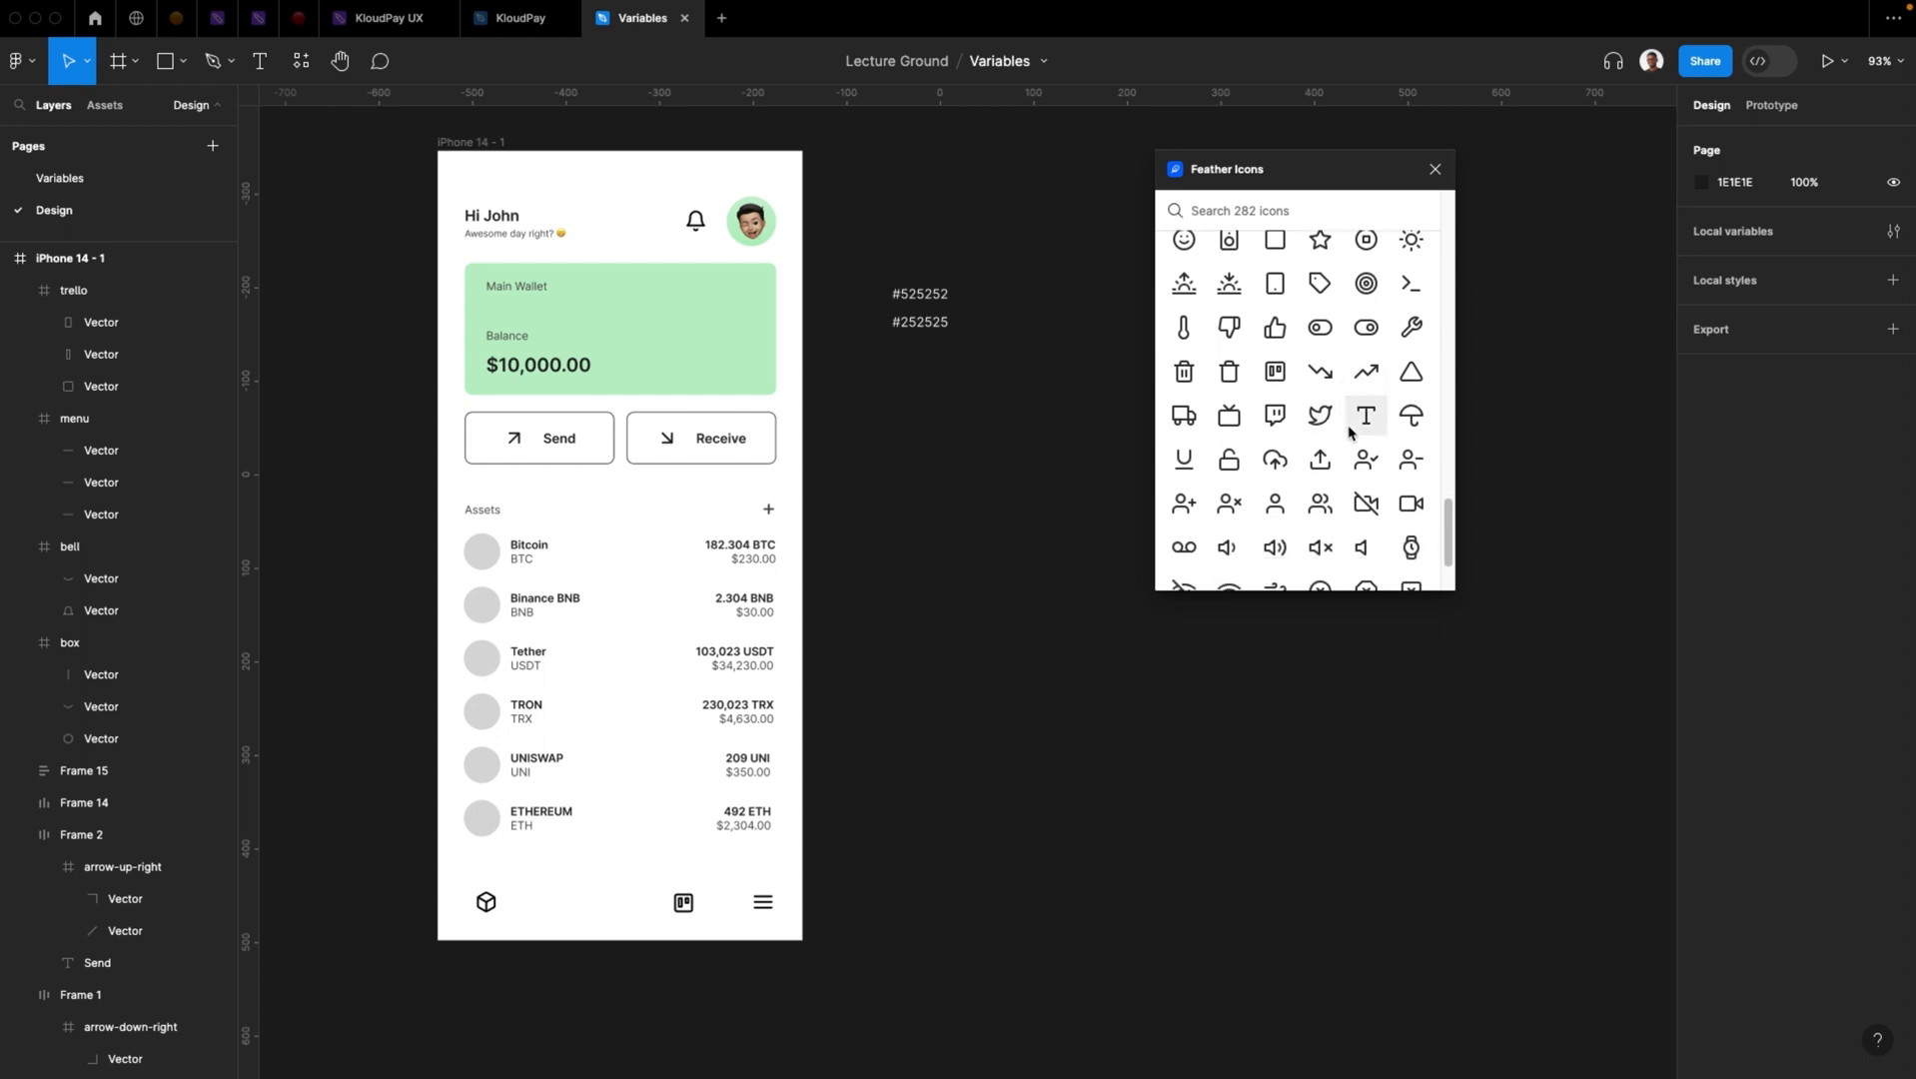
scroll(1315, 441, "up", 8)
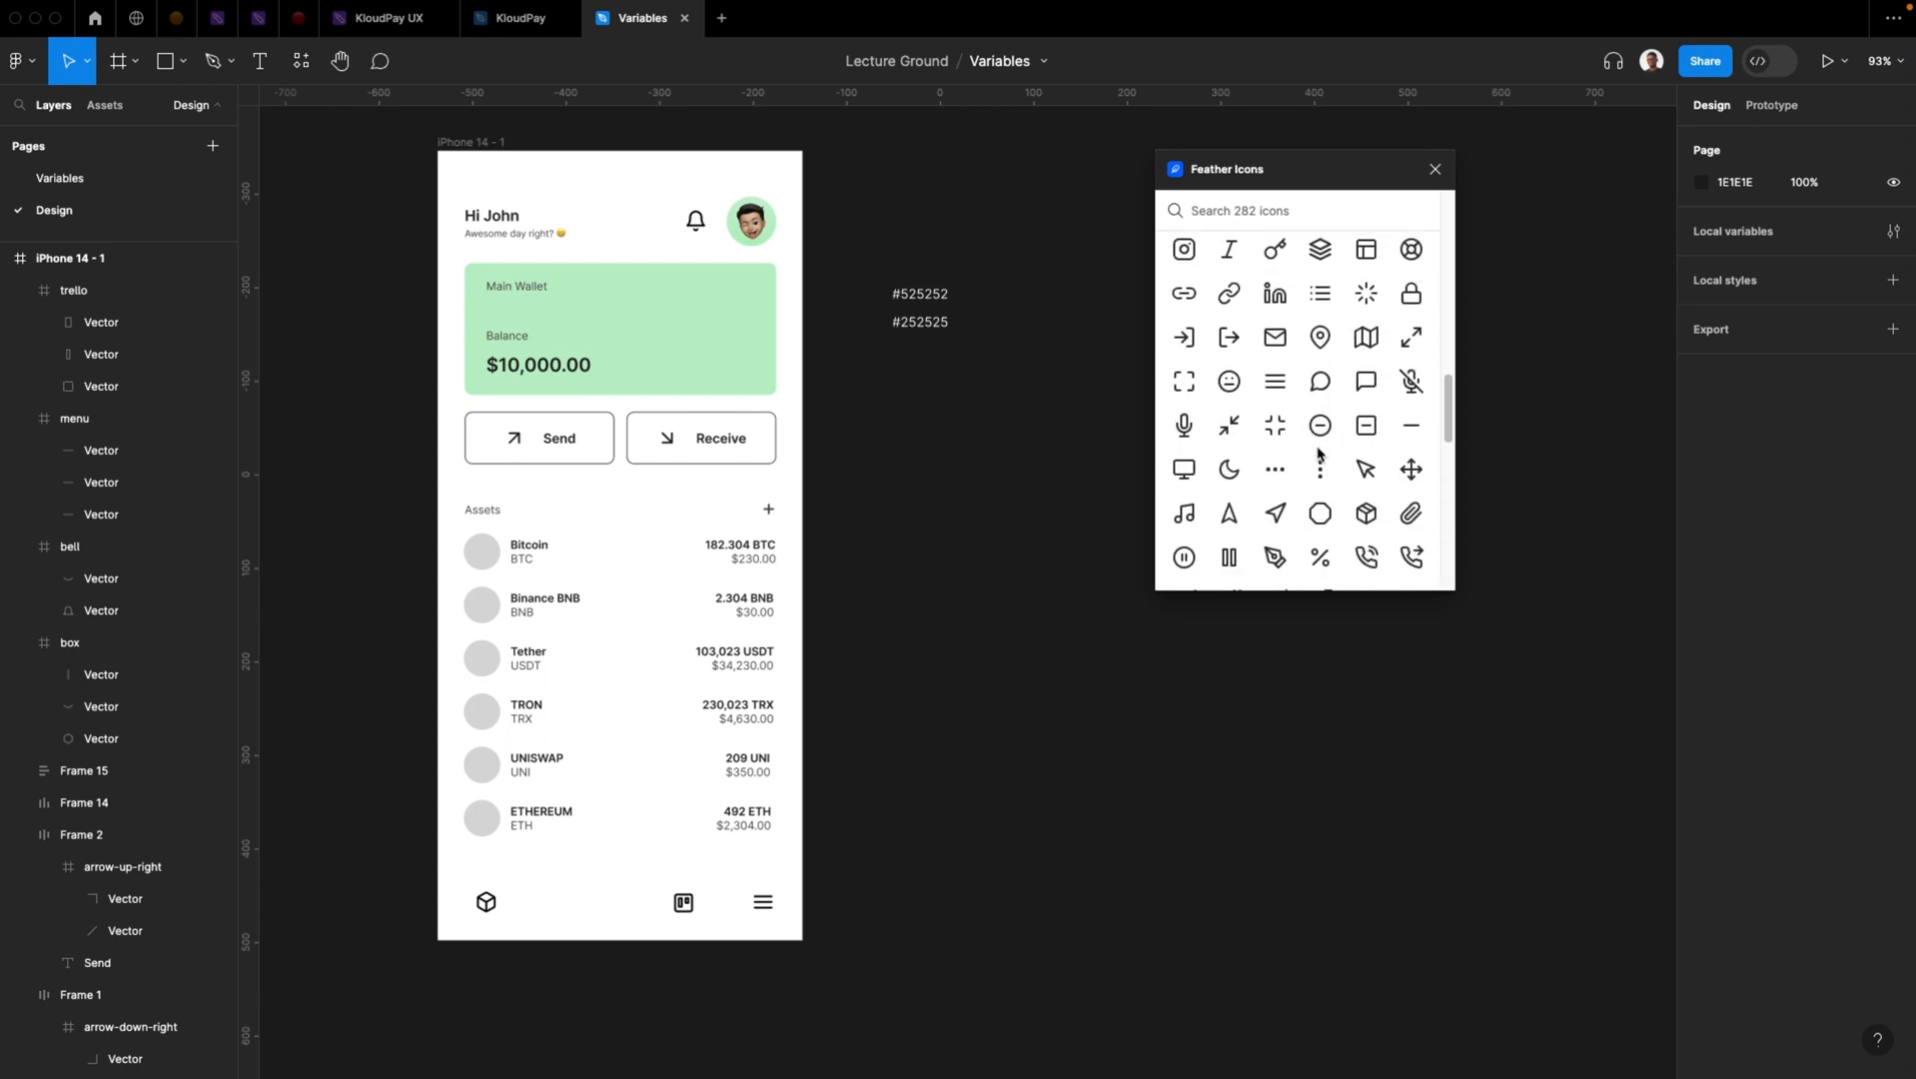
scroll(1317, 431, "up", 1)
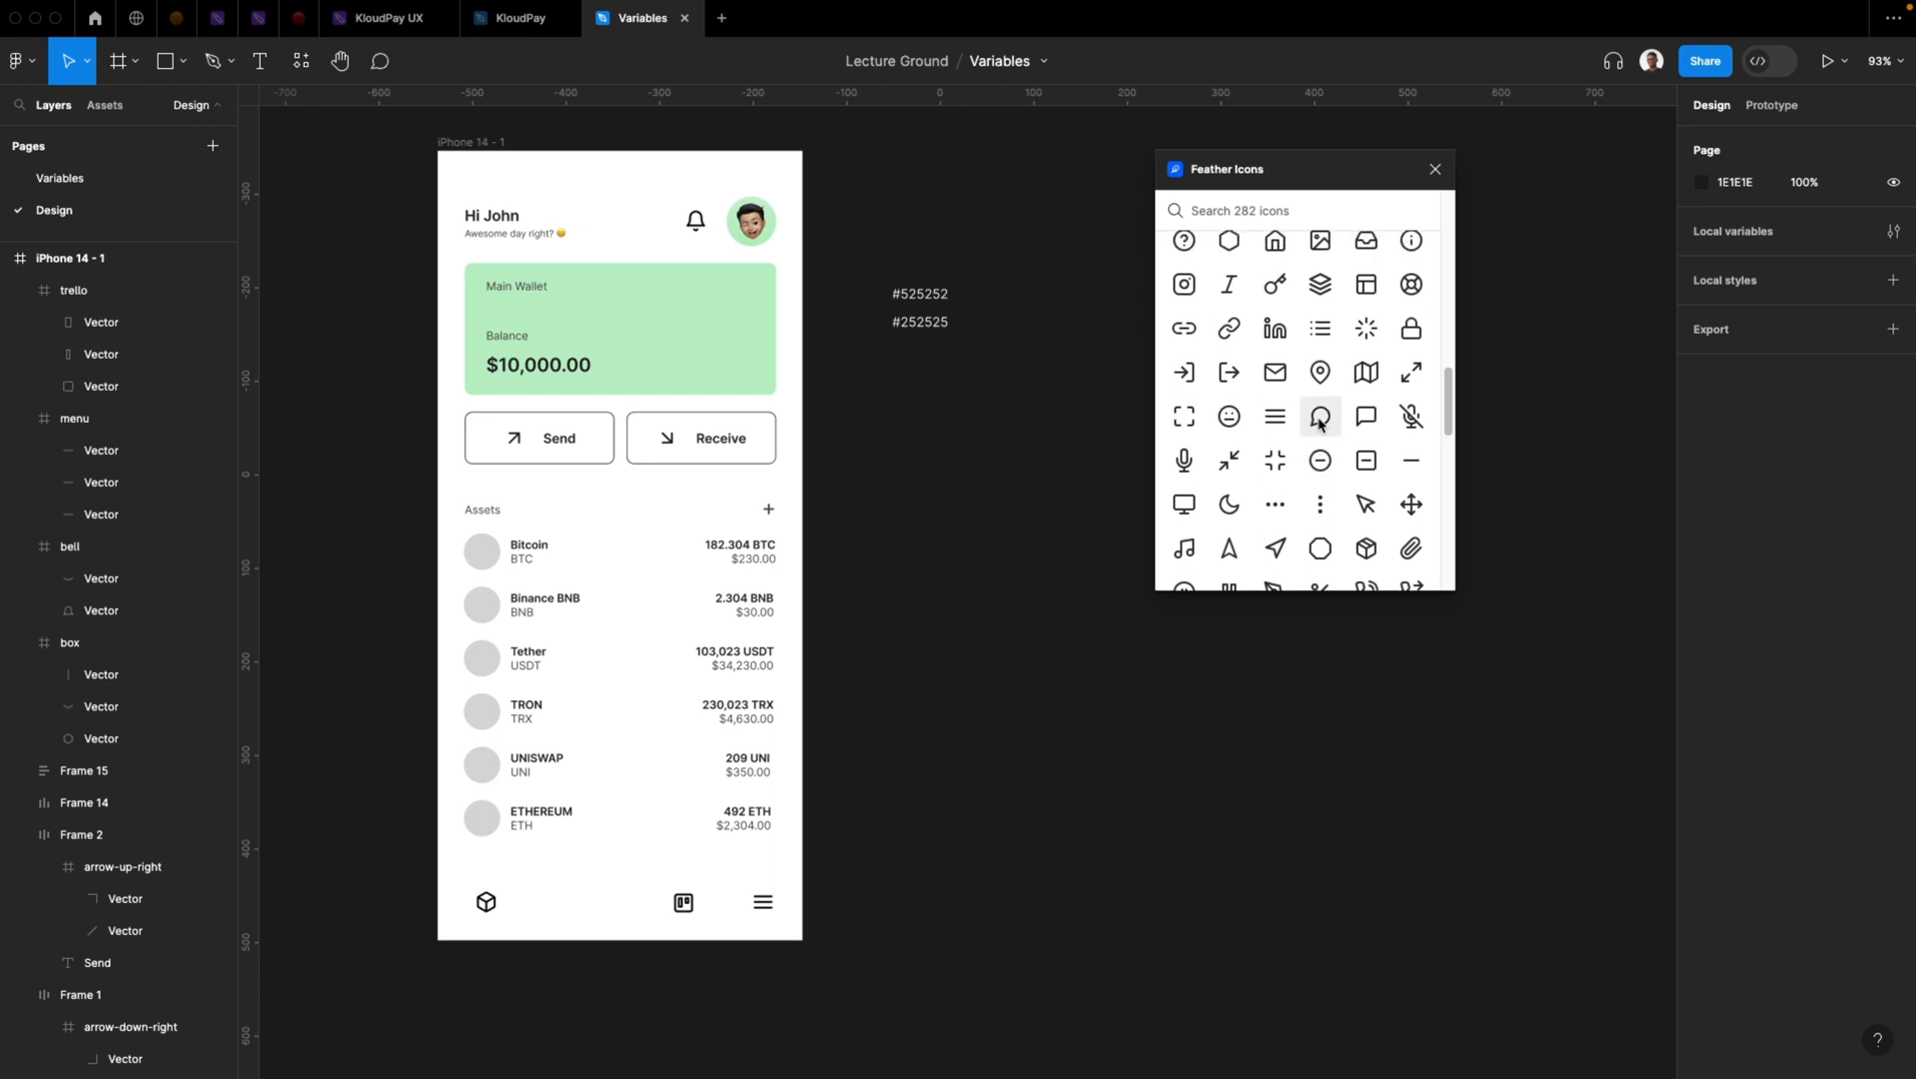
scroll(1318, 423, "up", 3)
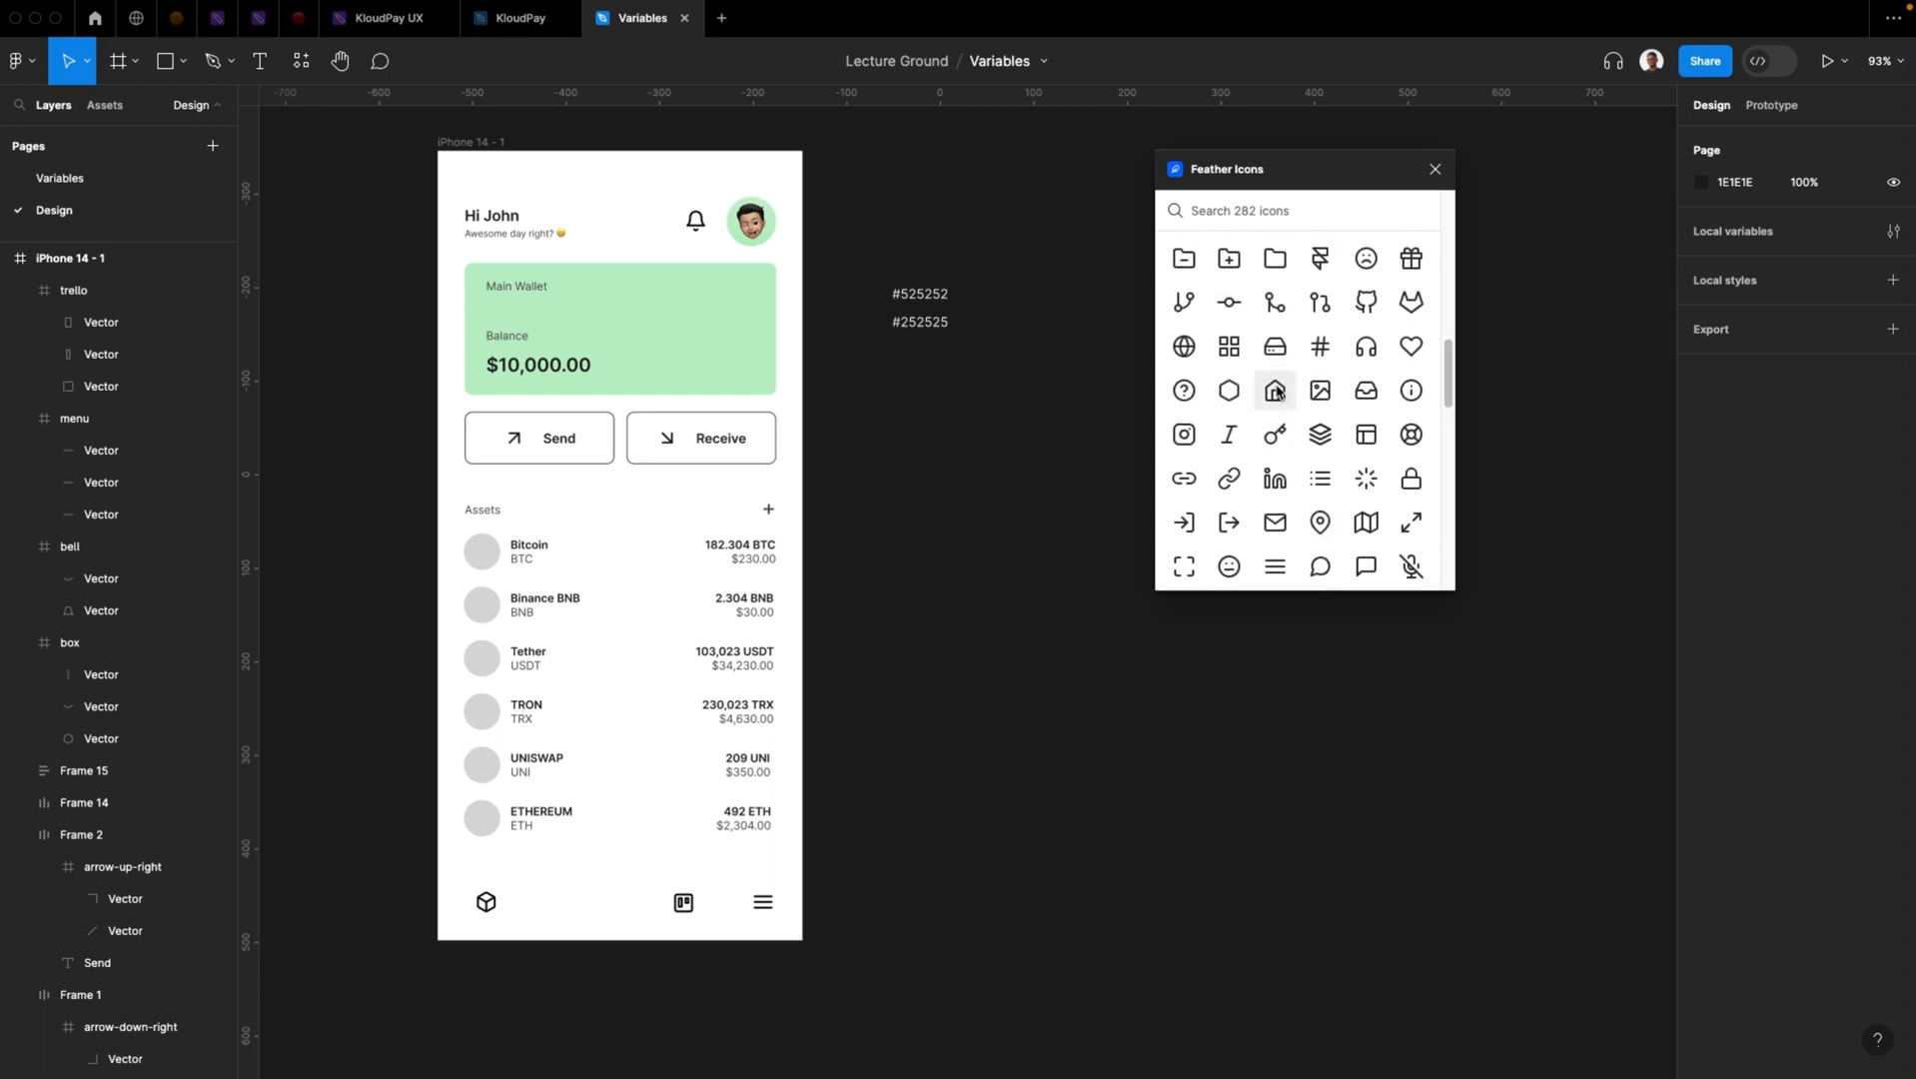
left_click(1278, 392)
left_click(1277, 392)
left_click_drag(969, 596, 480, 905)
left_click(522, 901)
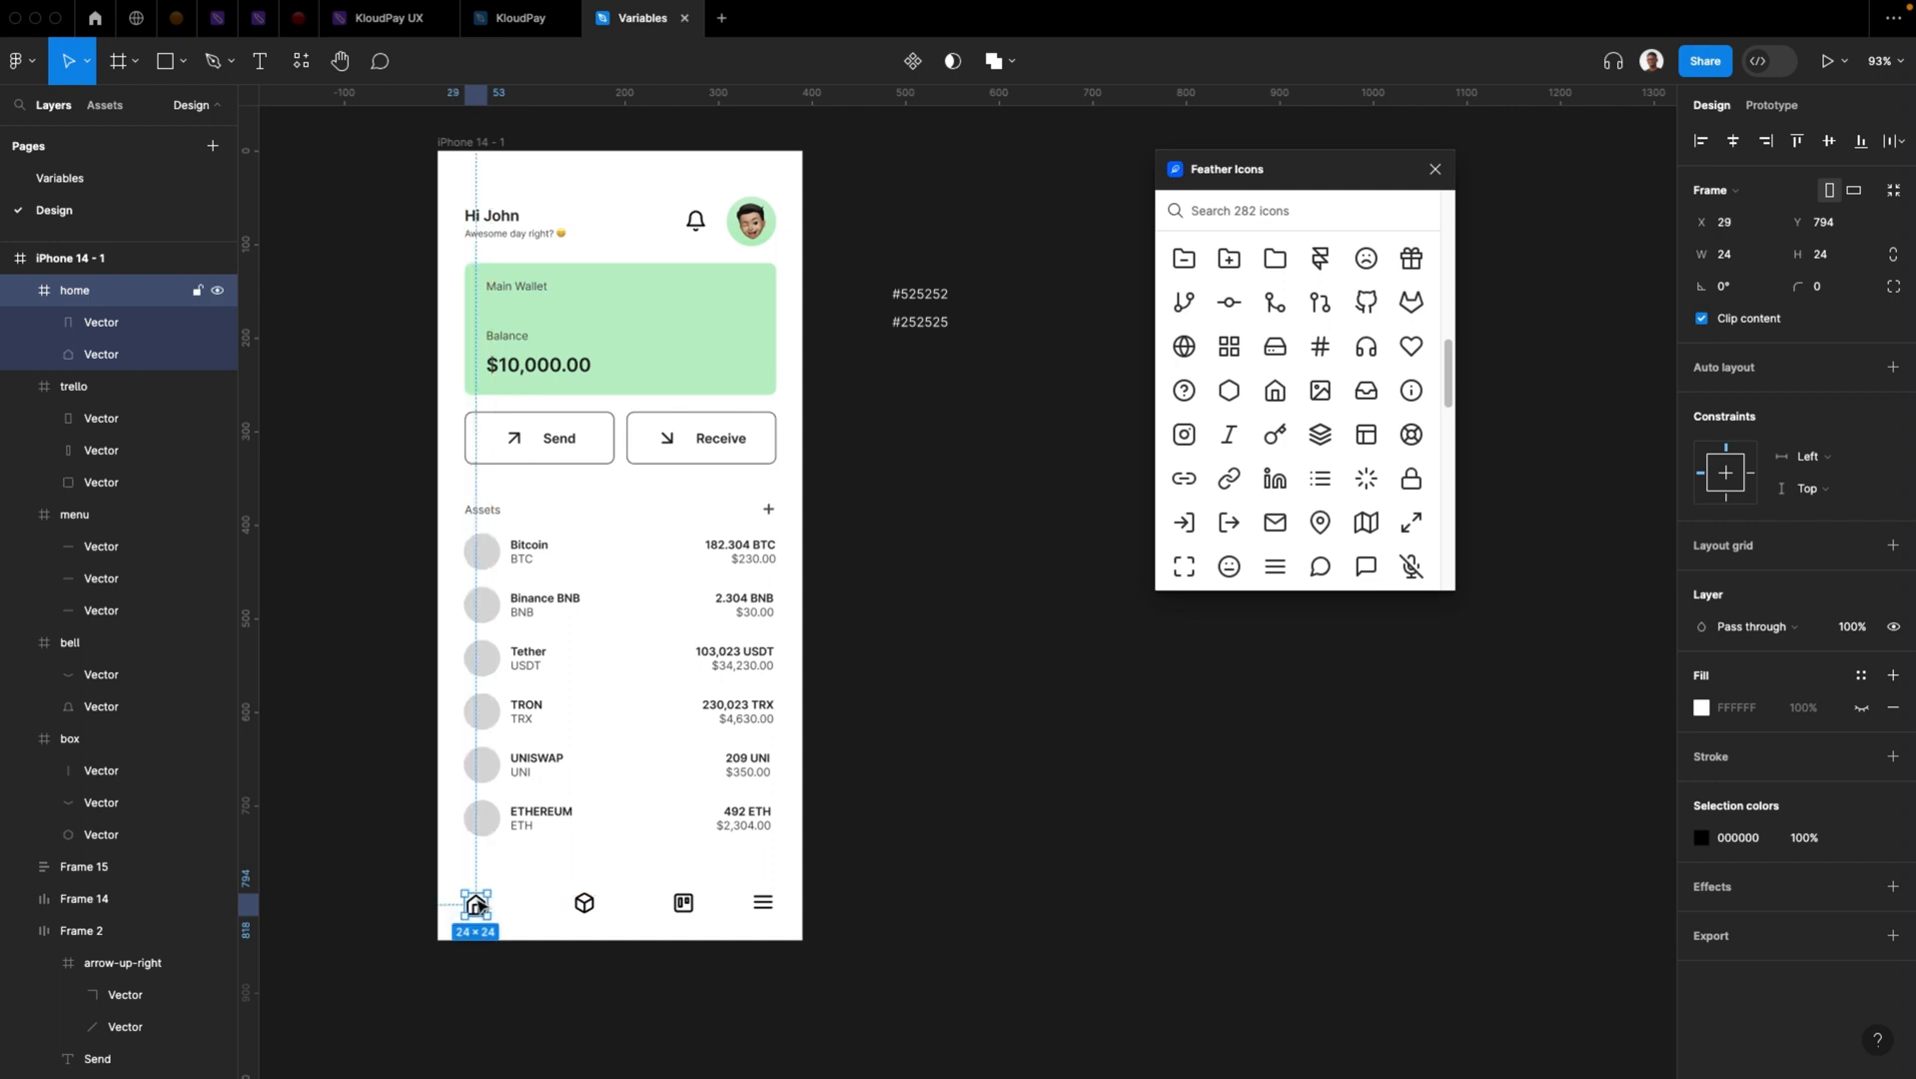
Align the four bottom navigation icons on their vertical centers and space them evenly across the row
left_click(428, 877)
left_click_drag(786, 899, 961, 964)
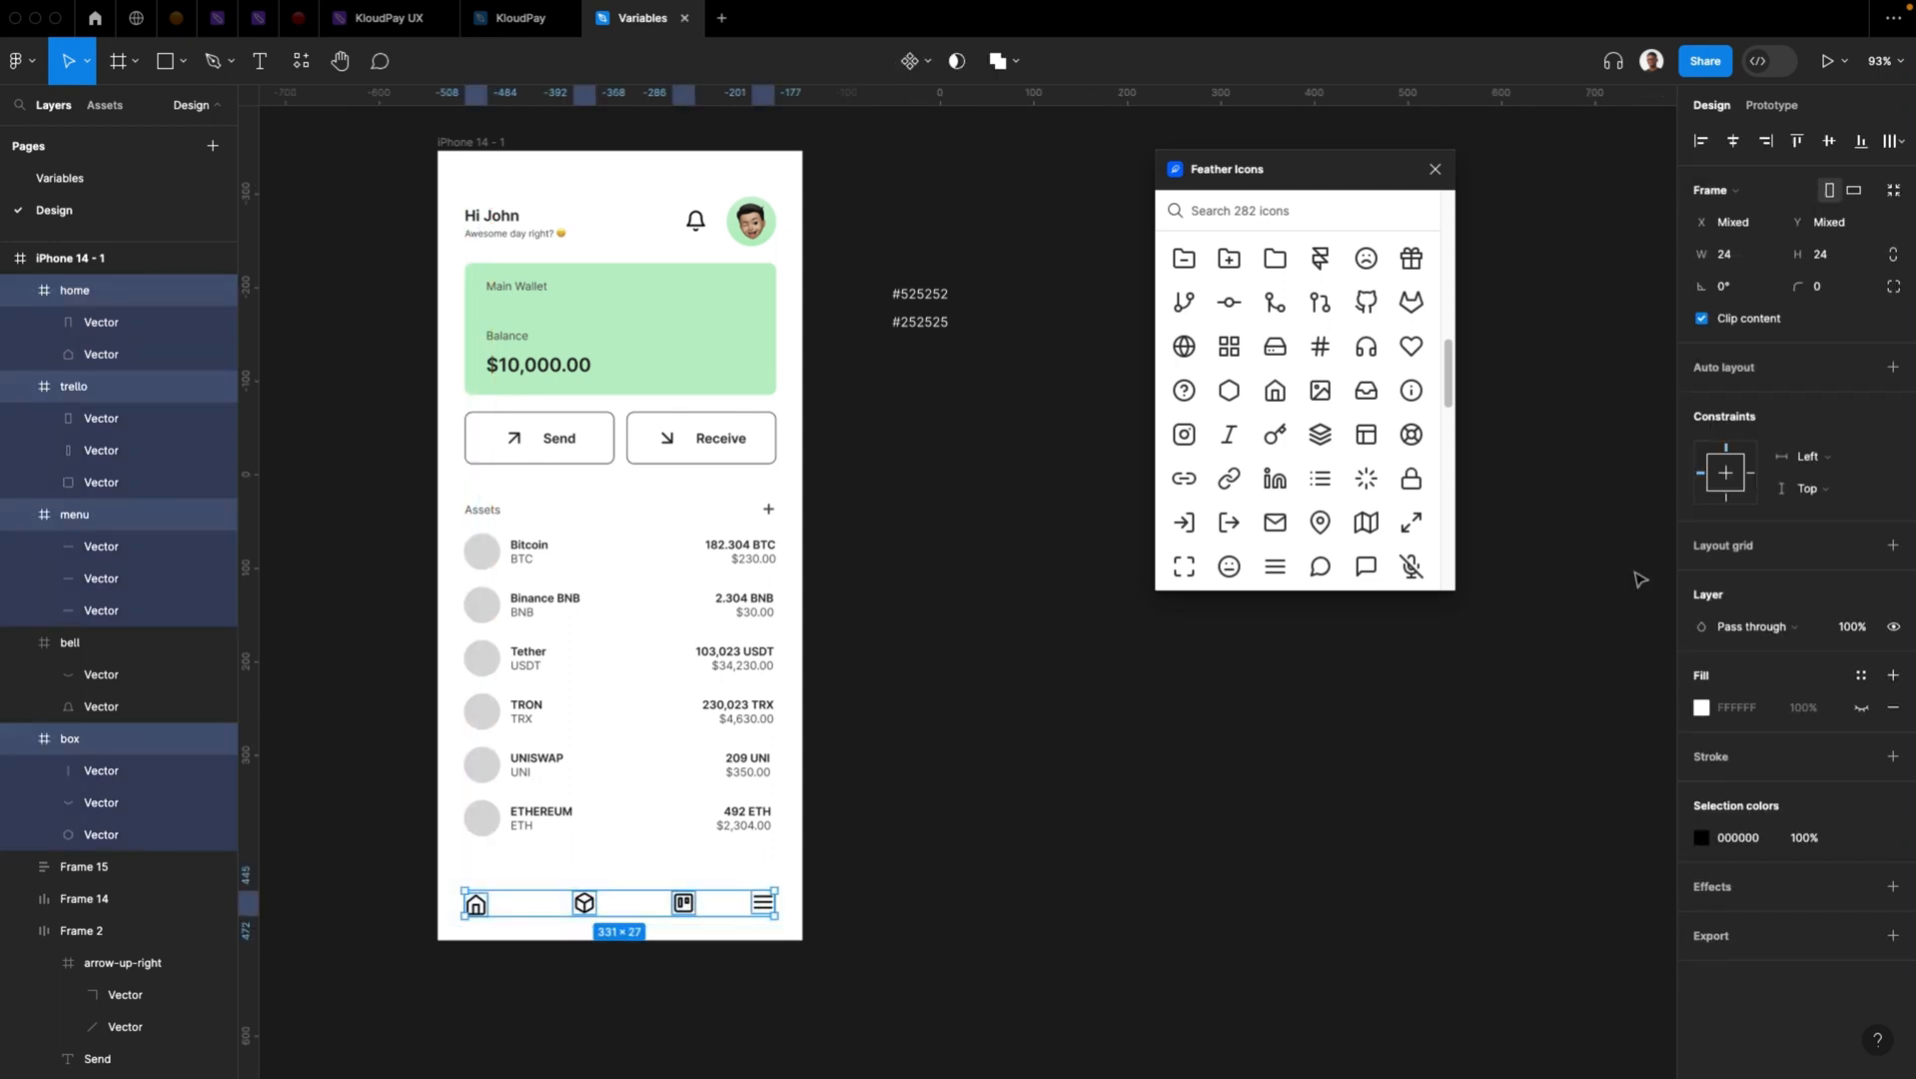
left_click(1829, 141)
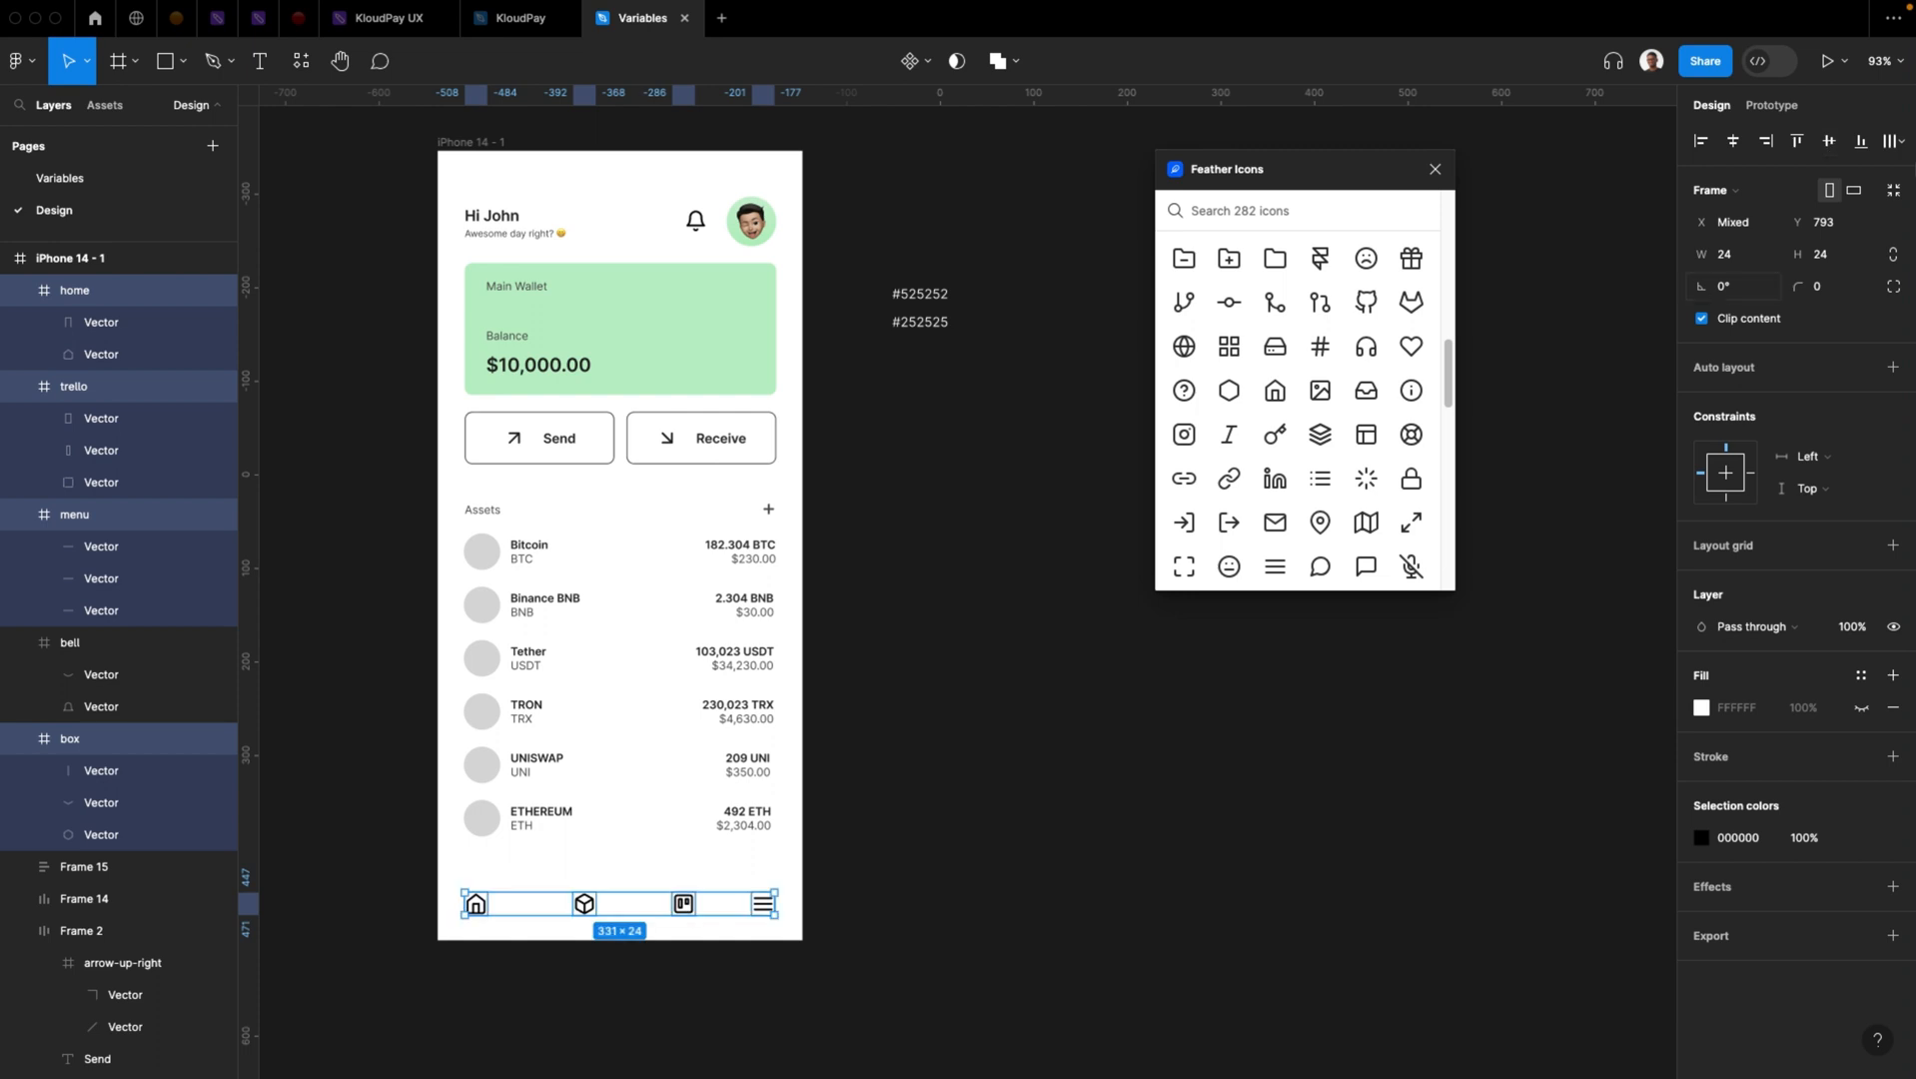
left_click(1890, 144)
left_click(1666, 187)
left_click(1891, 144)
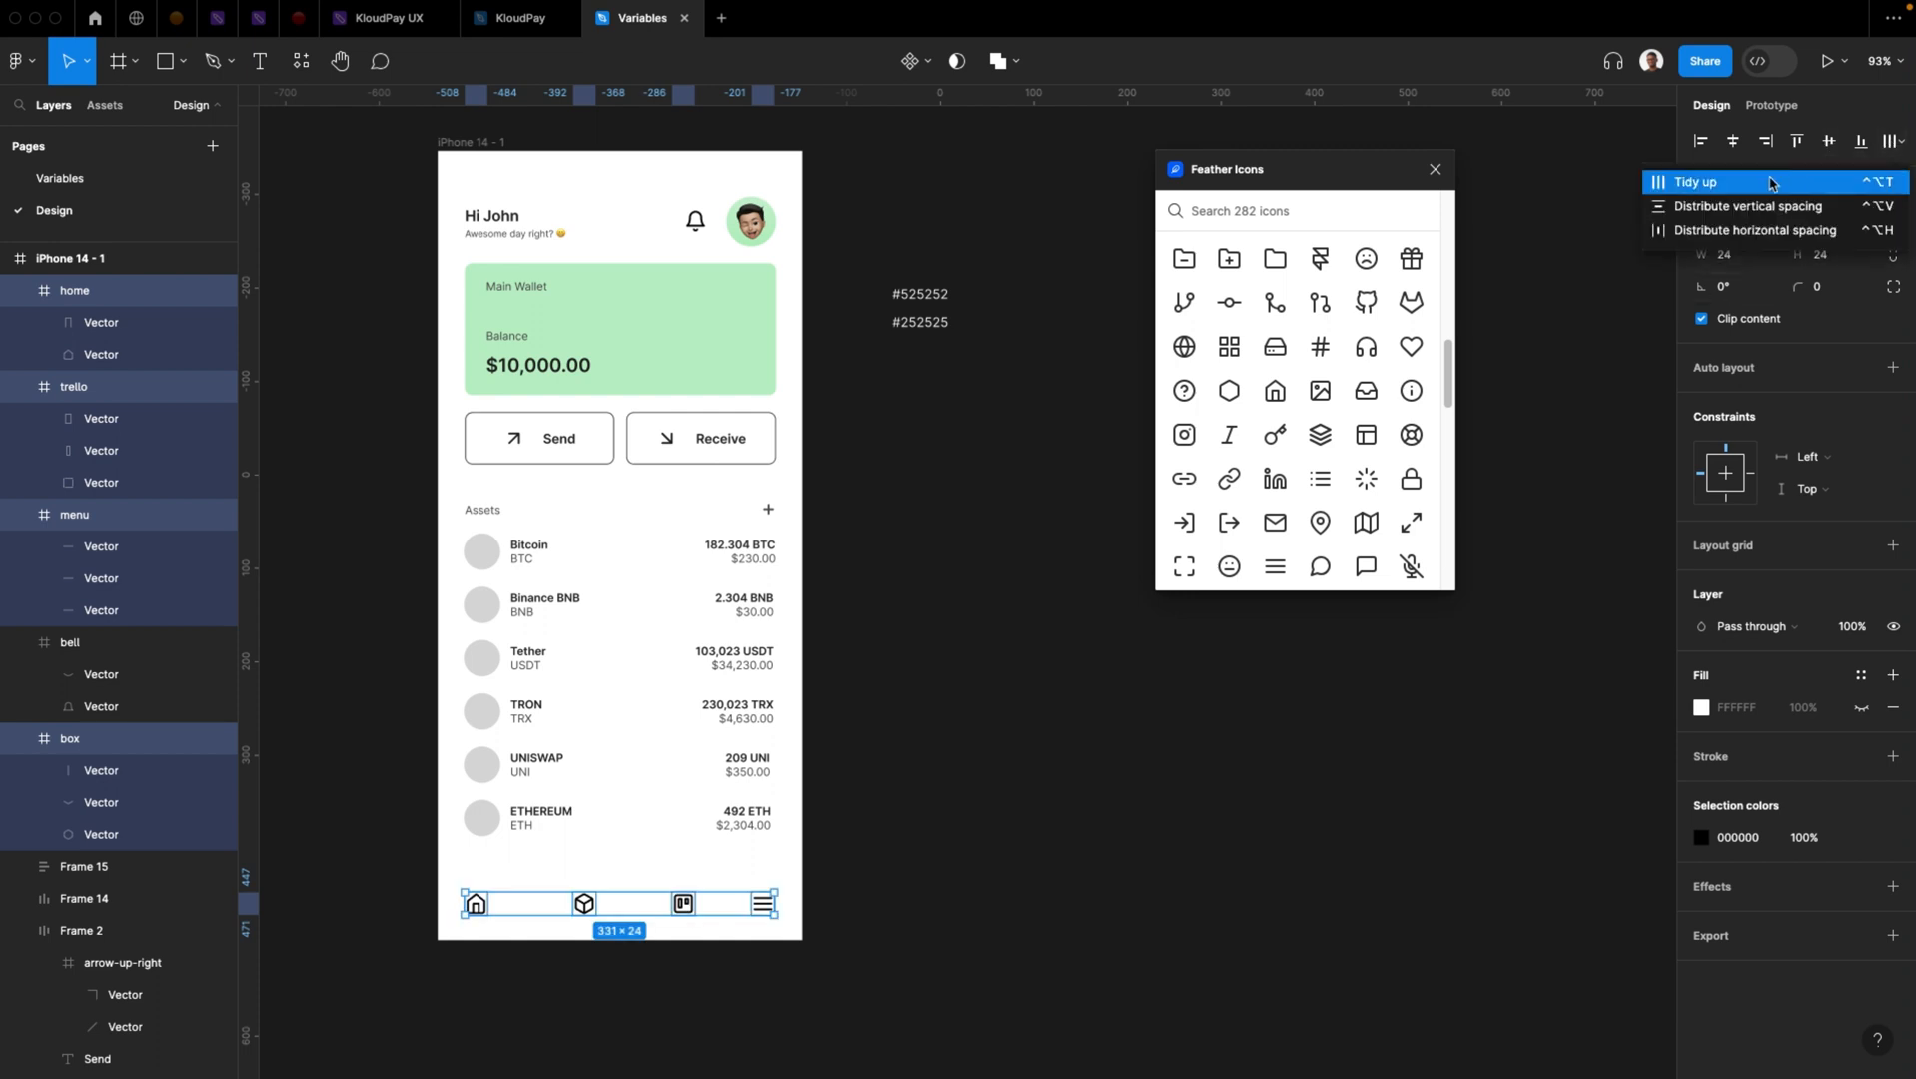
left_click(1758, 243)
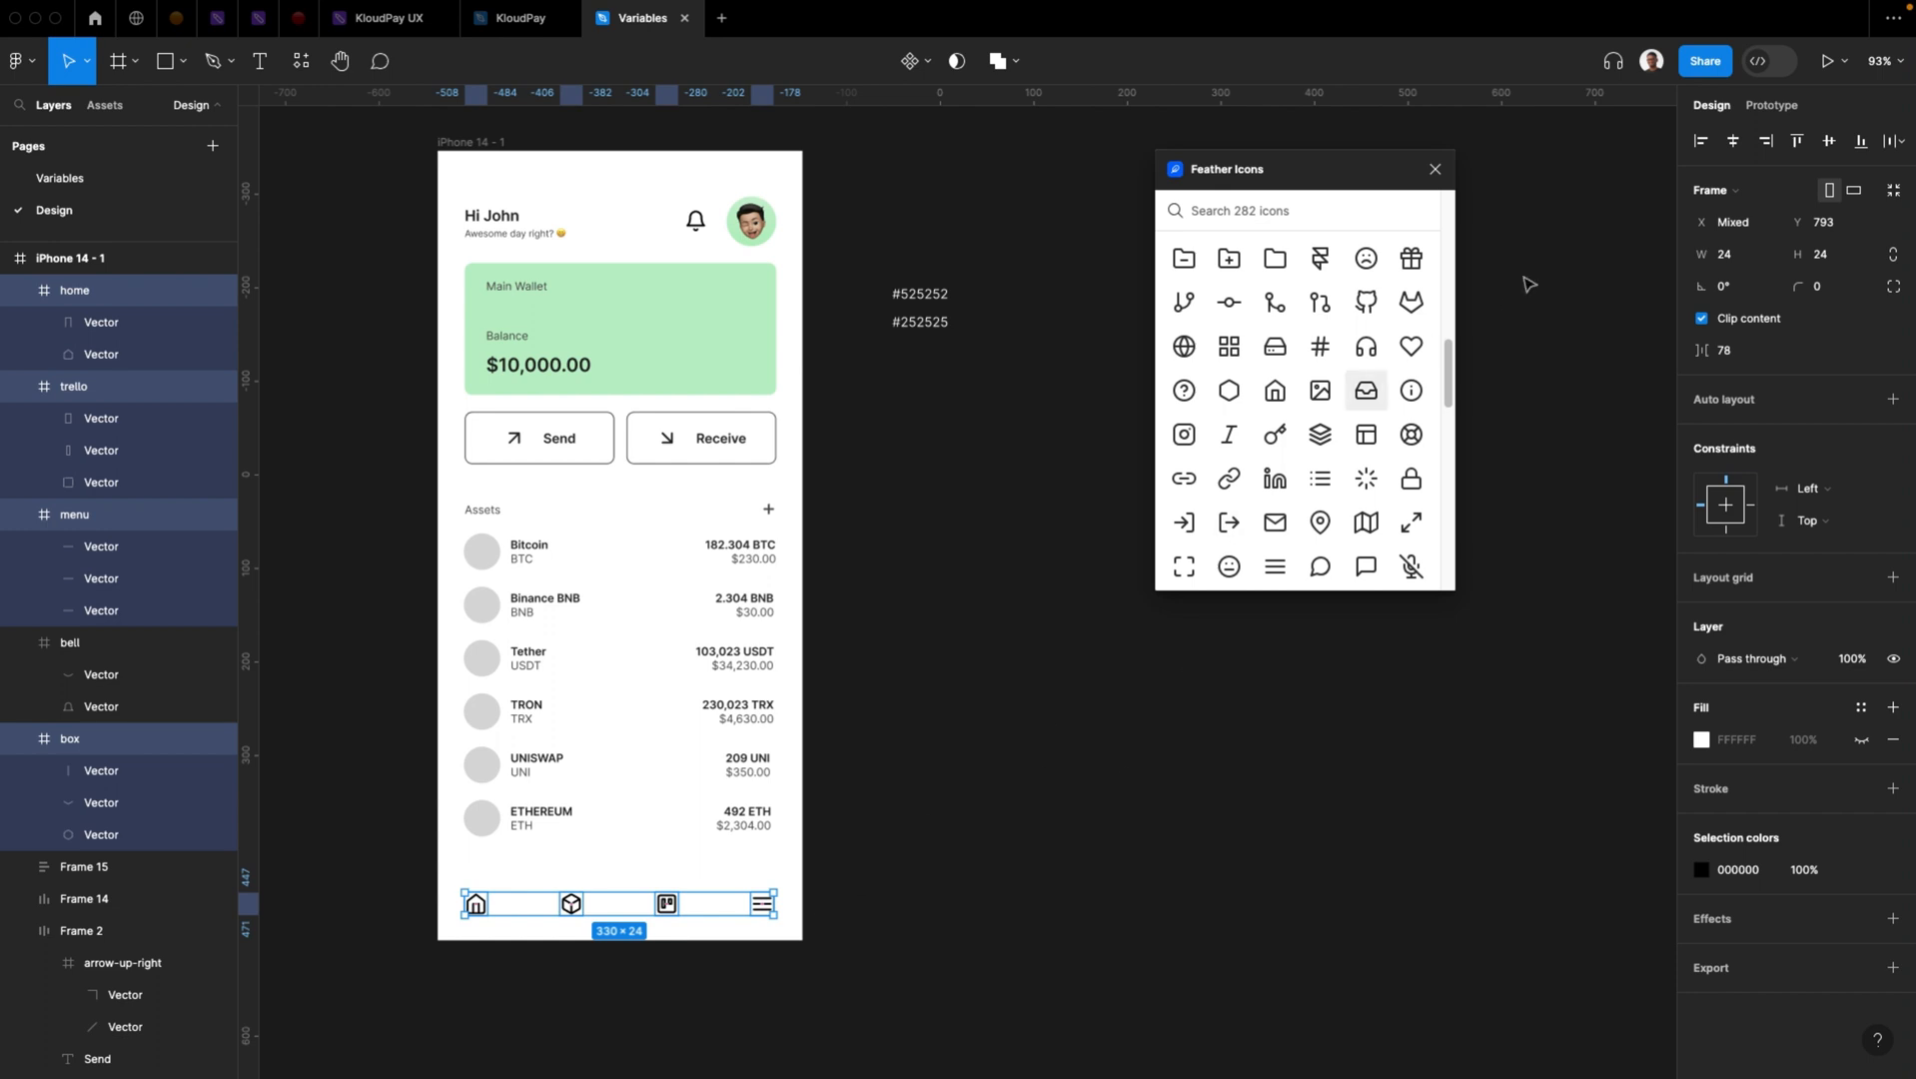
Nudge the four navigation icons up together to Y 780
left_click_drag(1702, 349, 1701, 350)
key("Up")
key("Up")
key("Up")
key("Up")
key("Up")
key("Up")
key("Up")
key("Up")
key("Up")
key("Up")
key("Up")
key("Up")
key("Up")
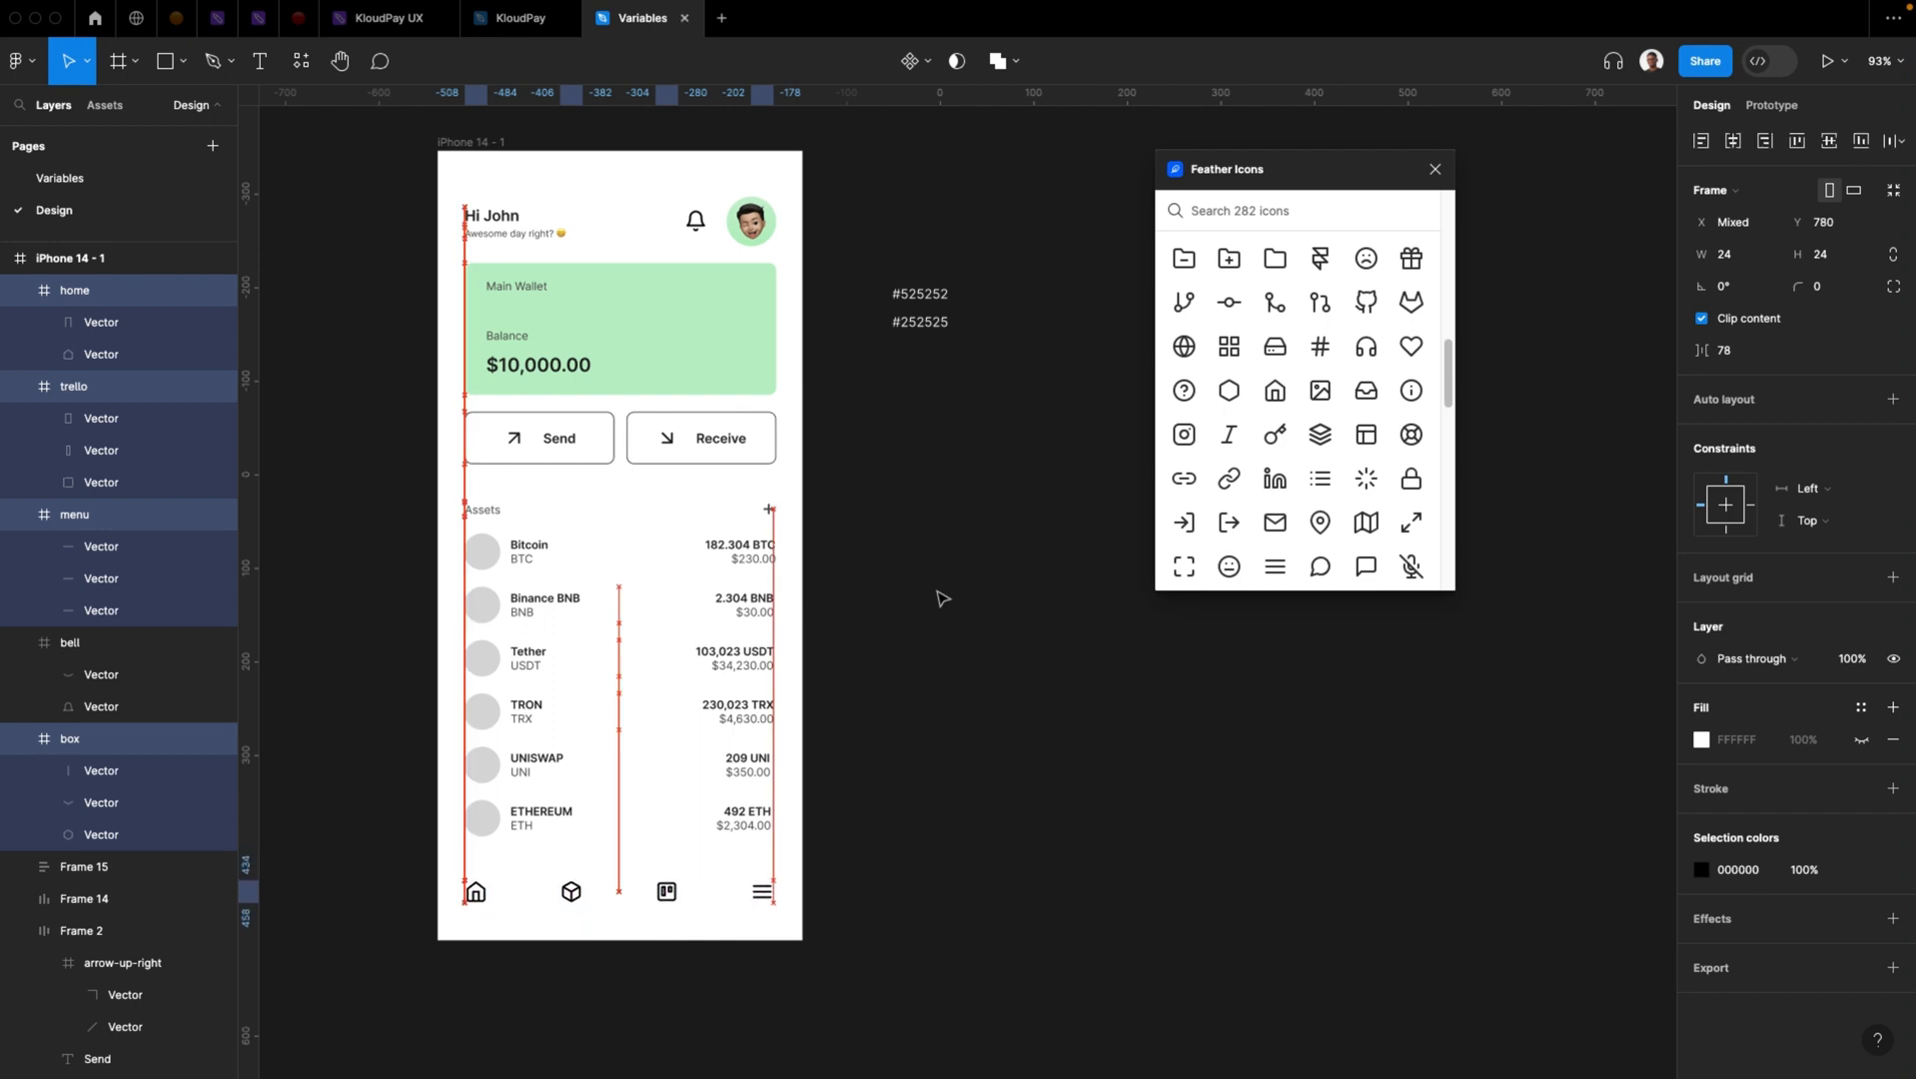
left_click(925, 328)
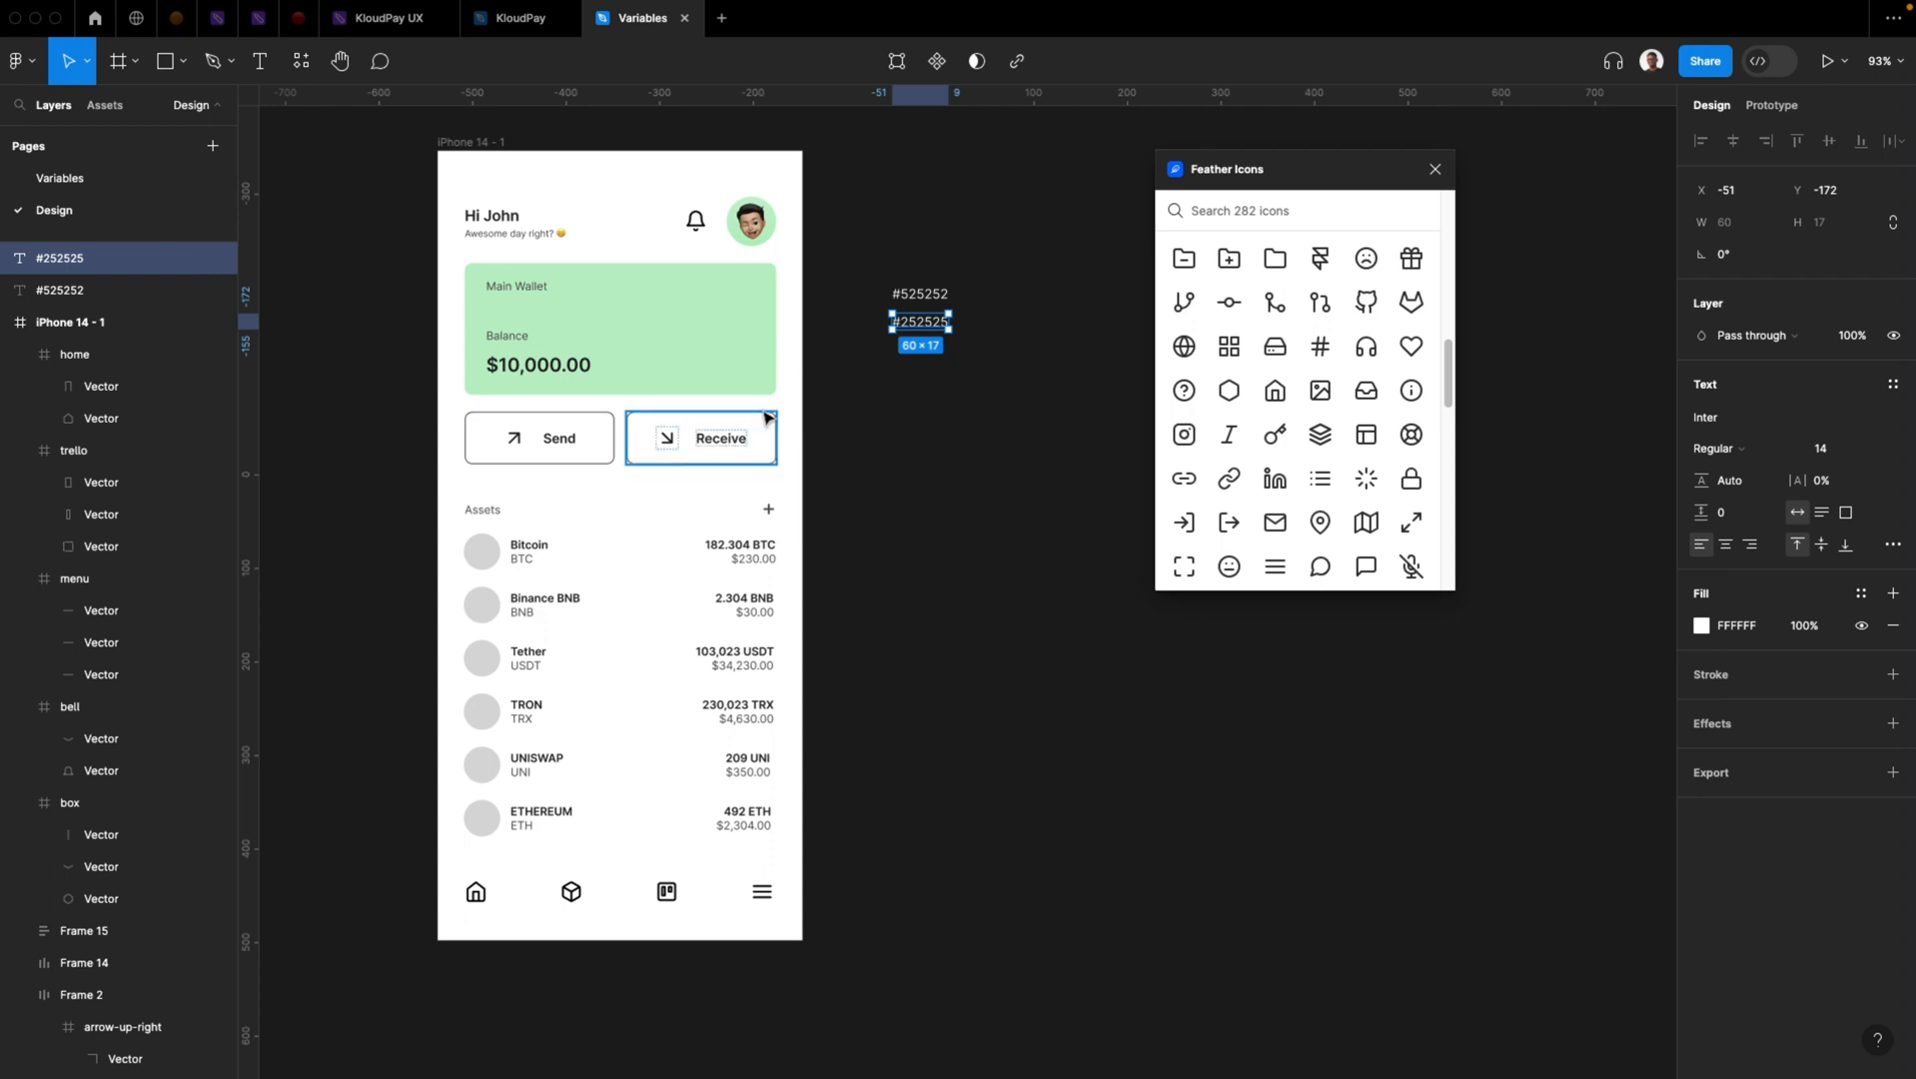
double_click(915, 324)
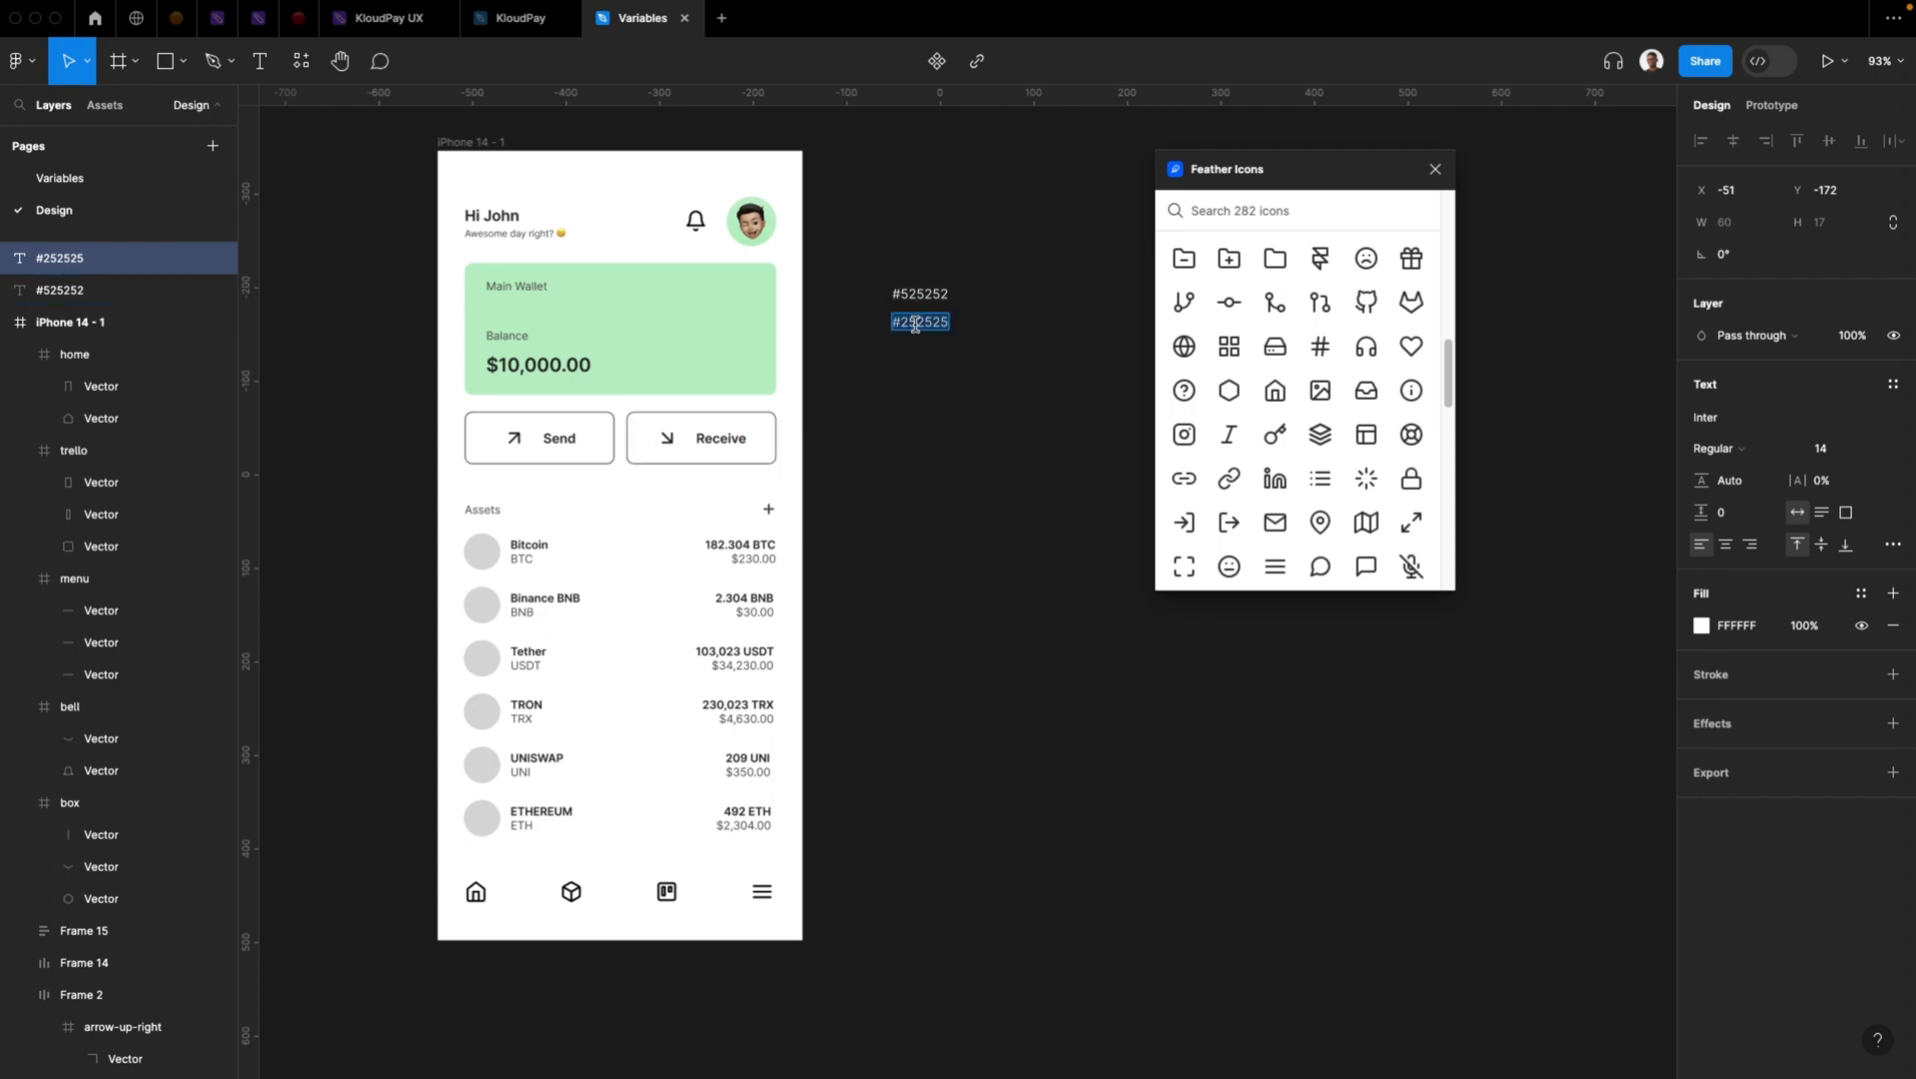
left_click(843, 718)
left_click_drag(874, 974, 365, 869)
left_click(1093, 876)
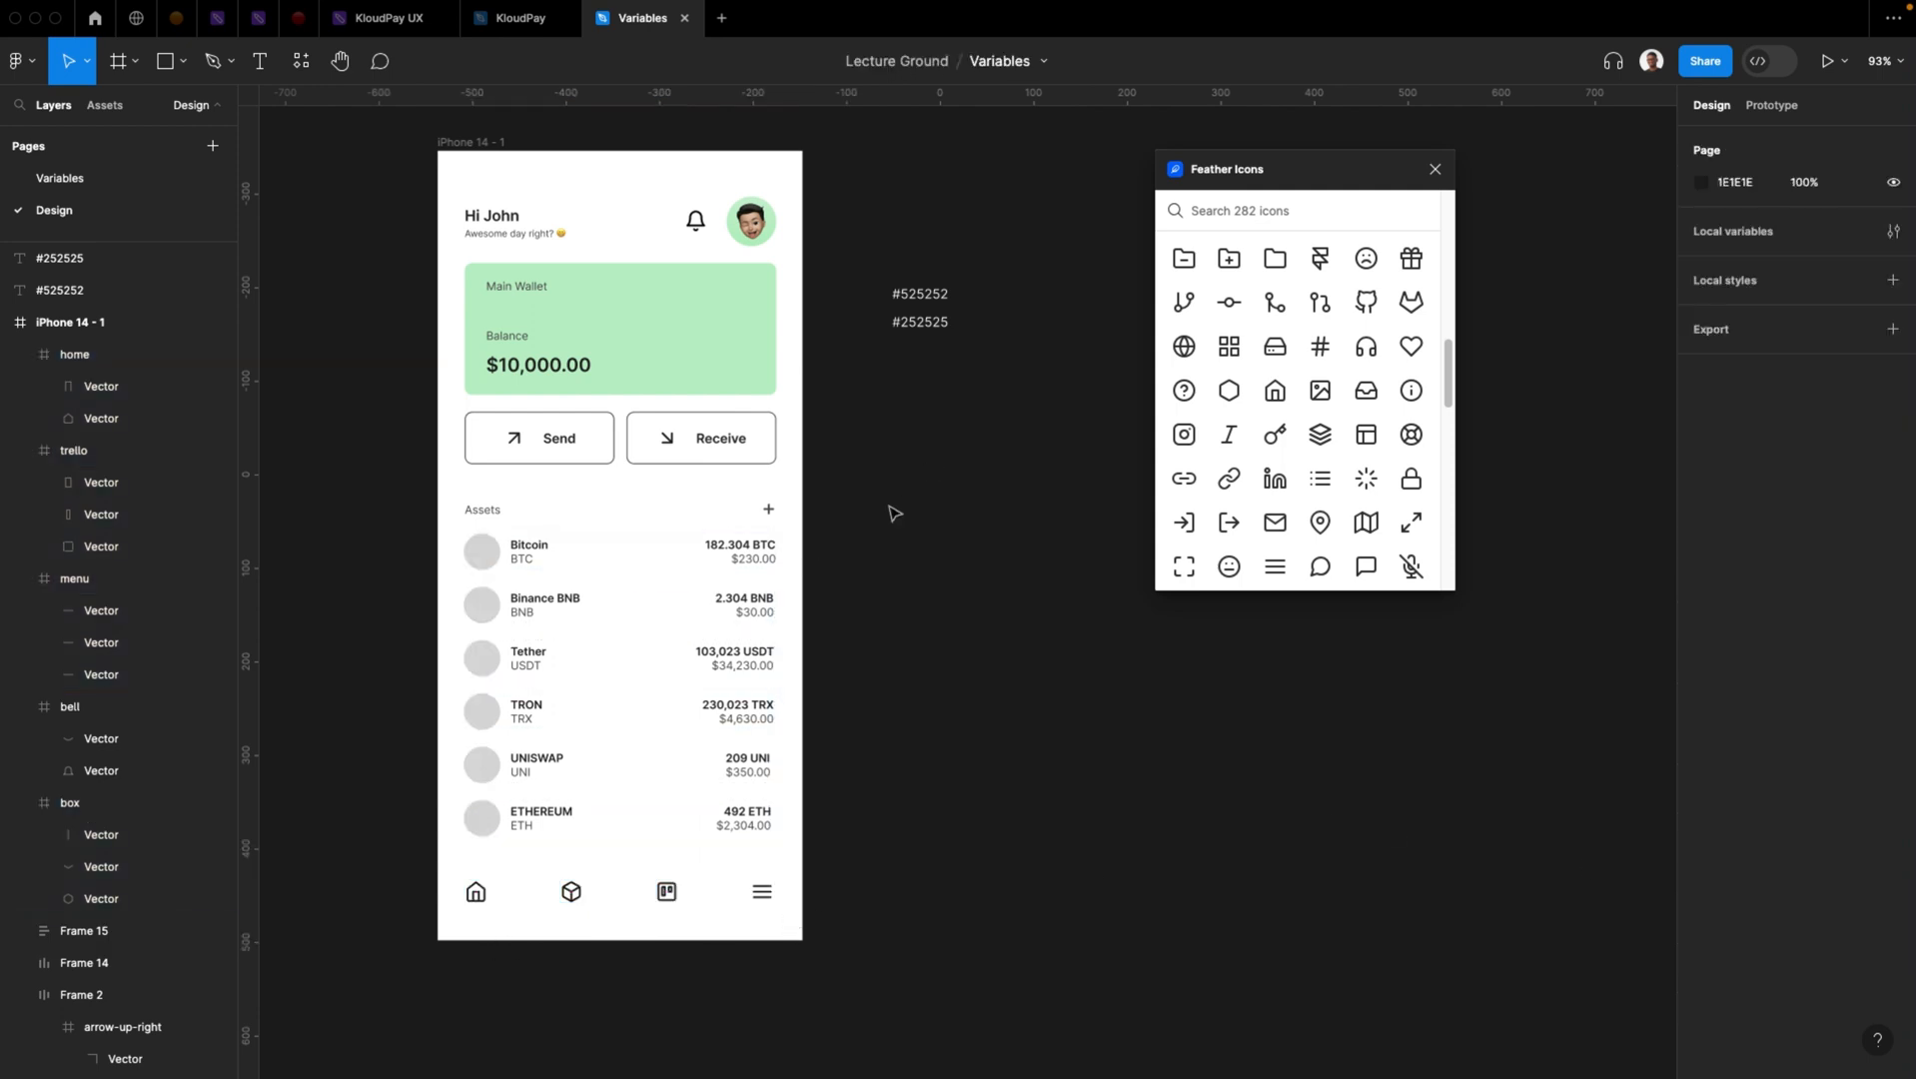
Close the Feather Icons plugin, then find the Cryptocurrency Icons by Iconduck plugin by searching "crypto" and run it
left_click(1435, 169)
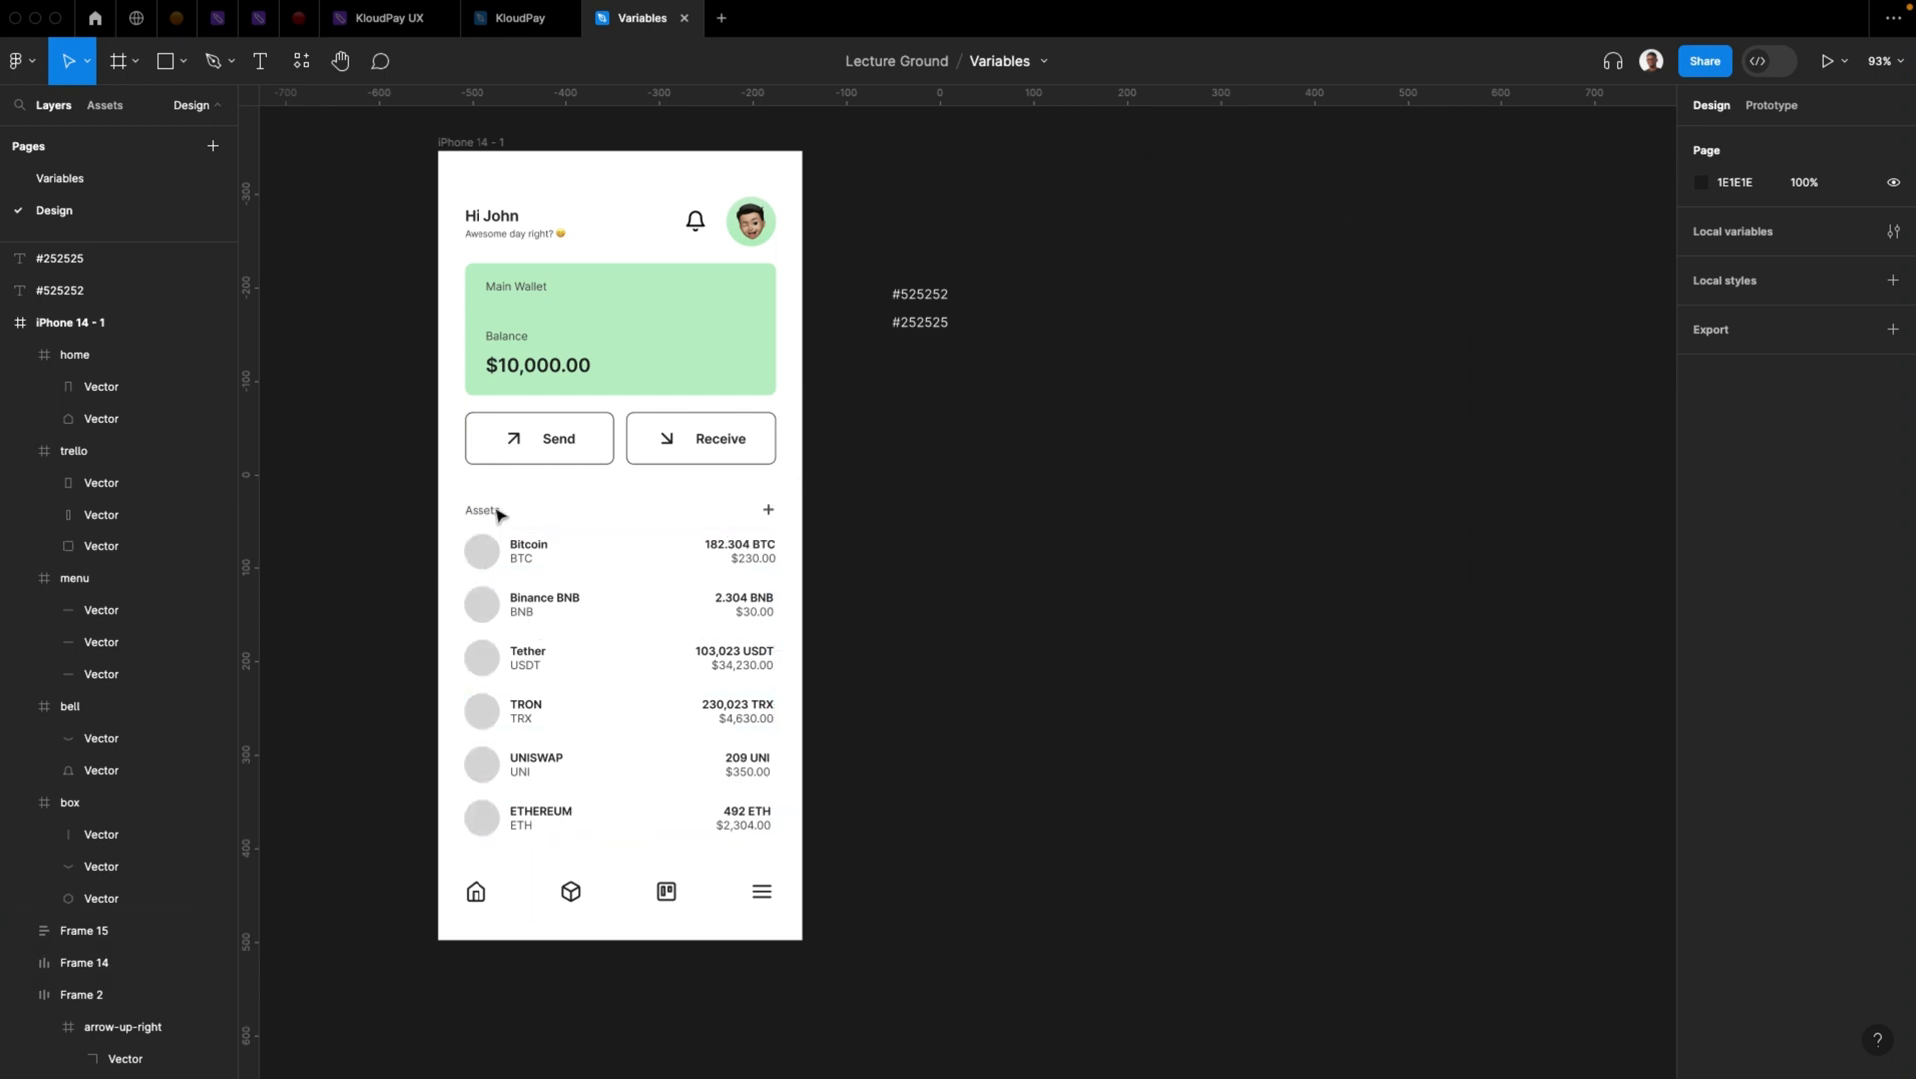
left_click(303, 61)
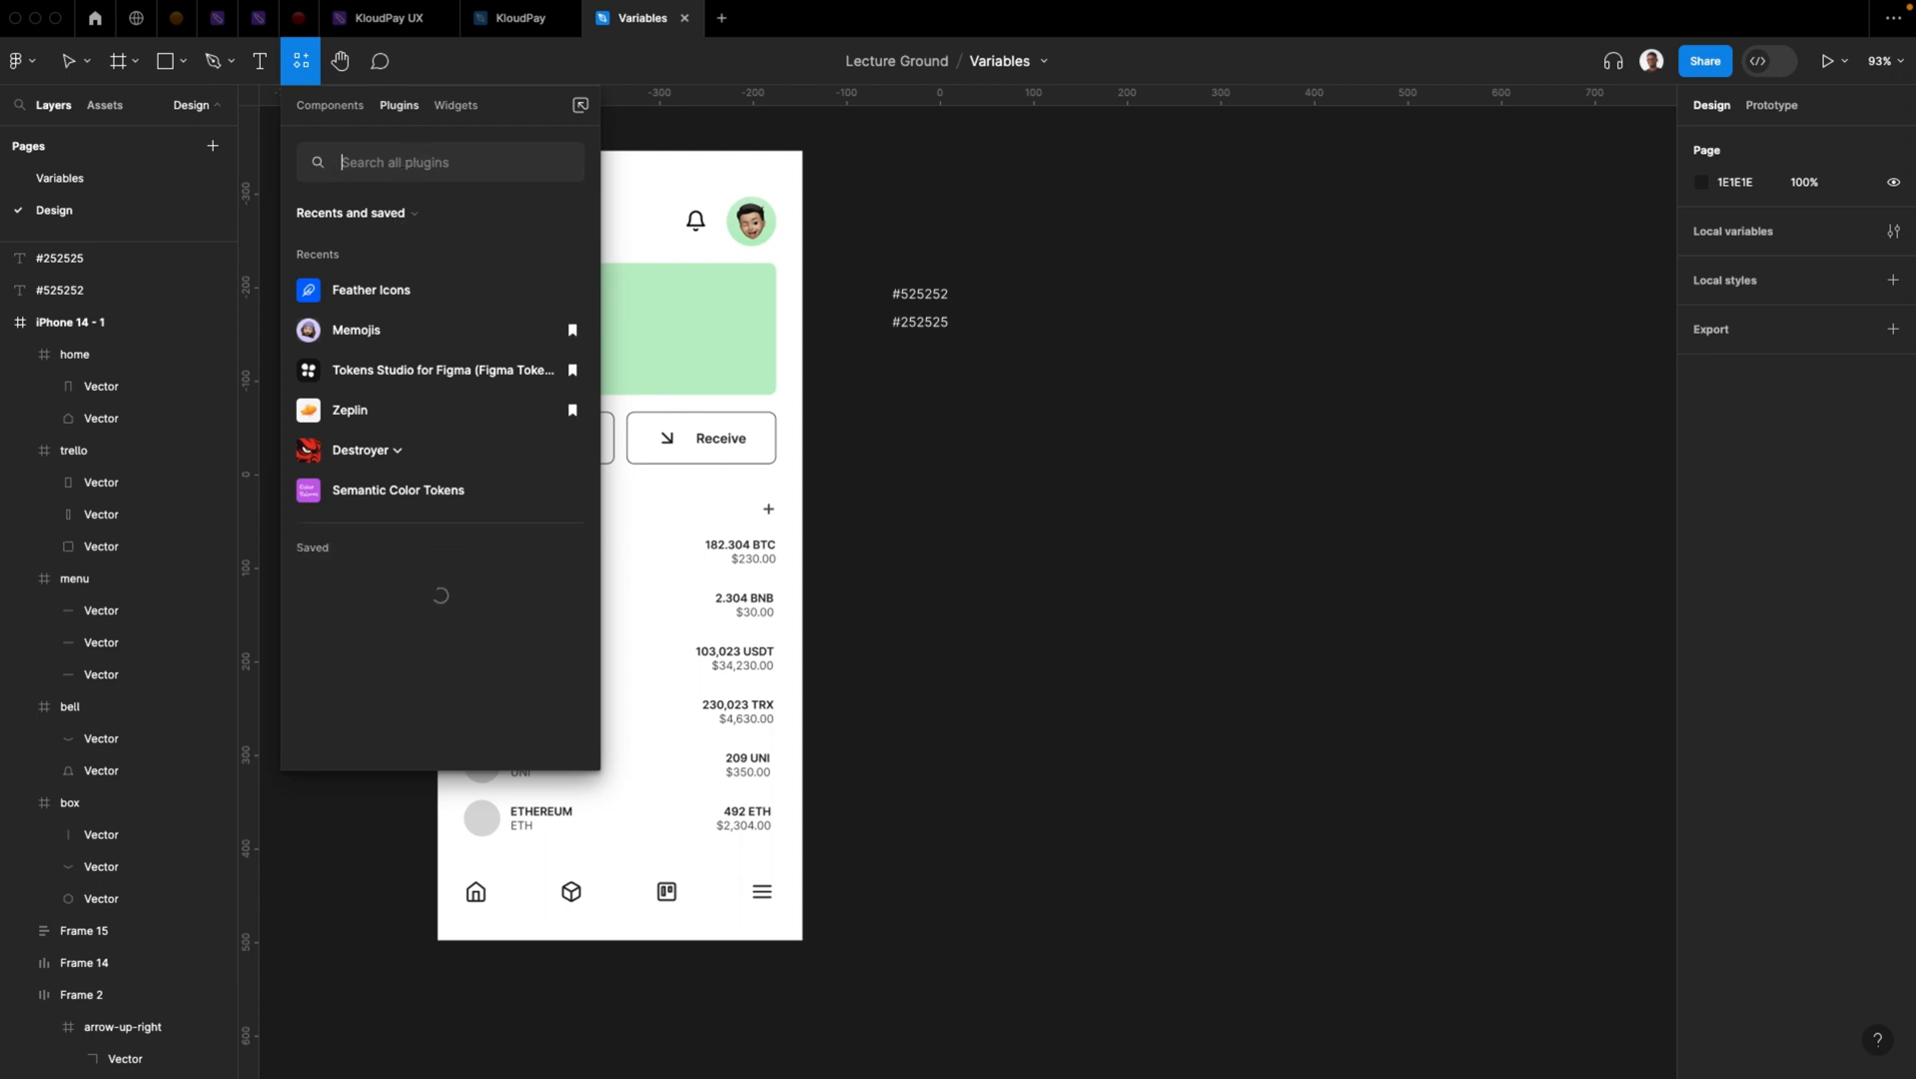
type("cruypto")
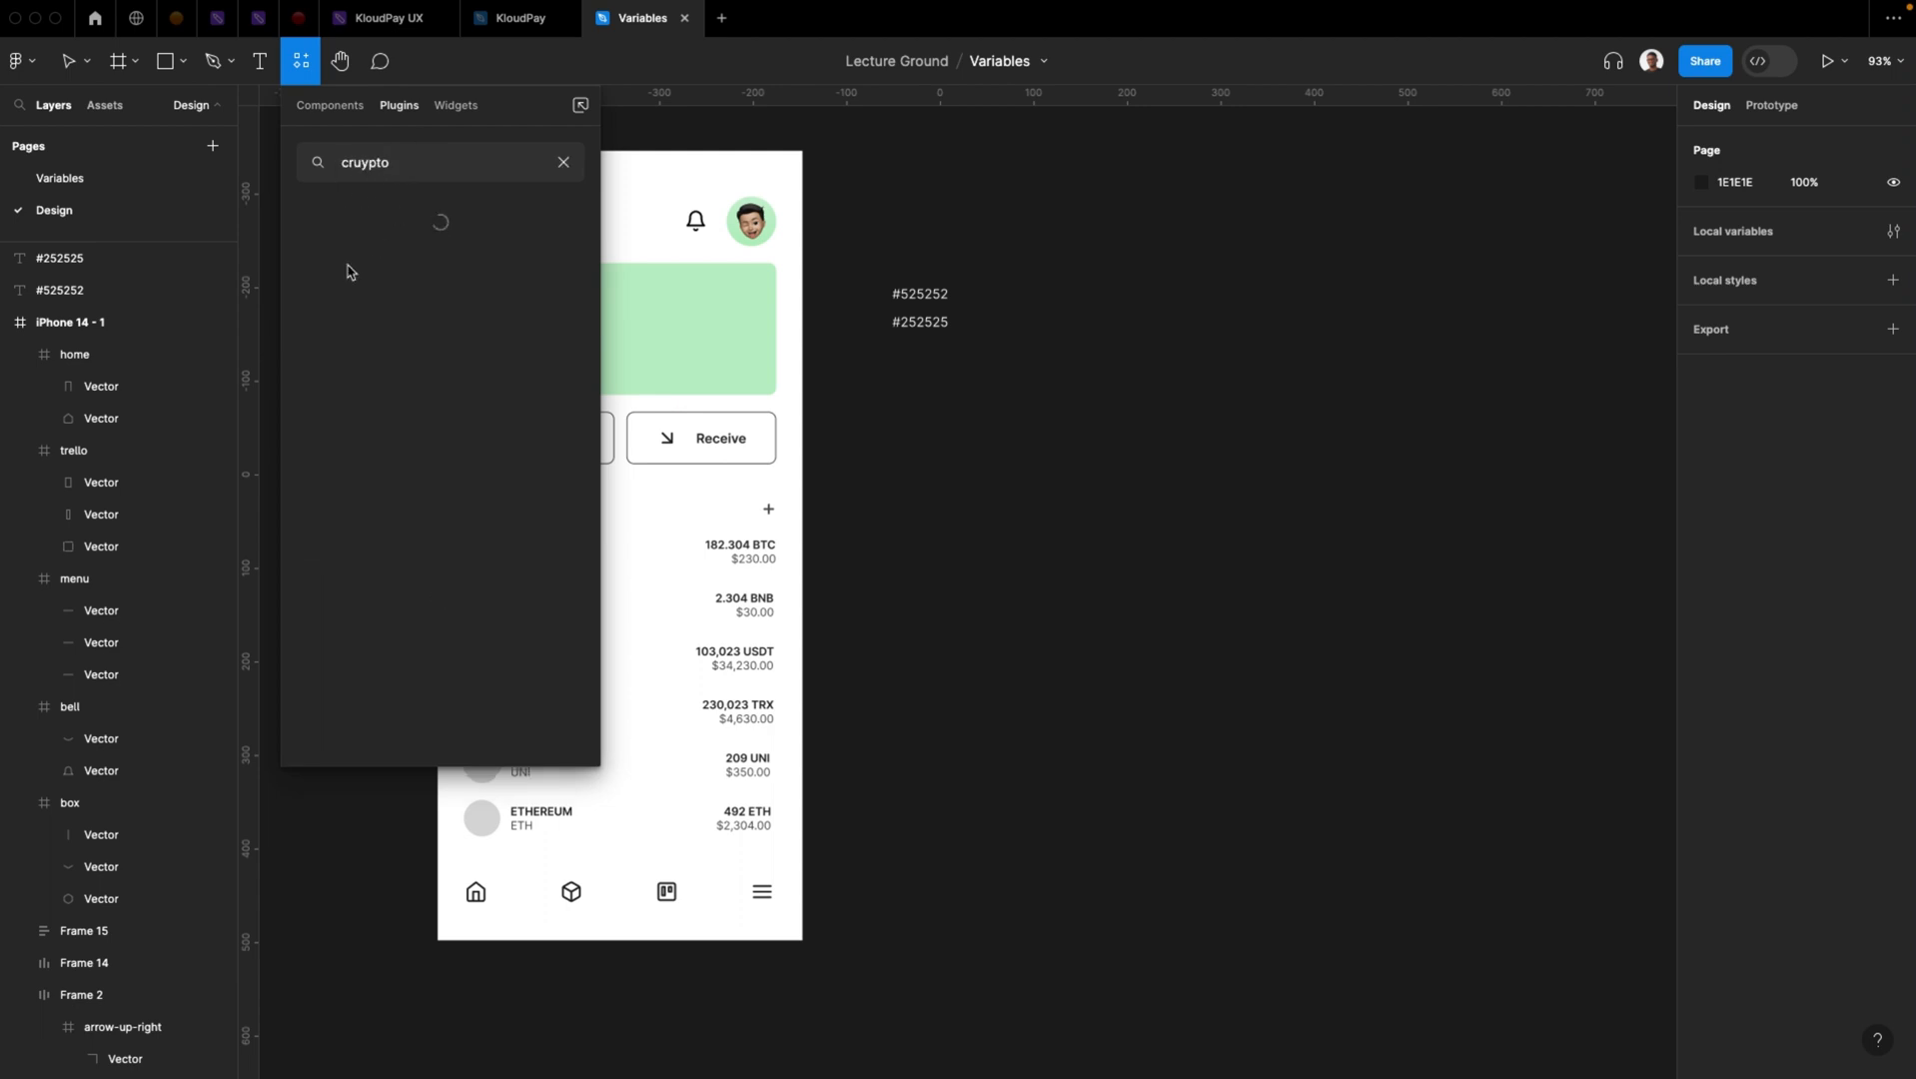
key("BackSpace")
key("BackSpace")
key("BackSpace")
key("BackSpace")
key("BackSpace")
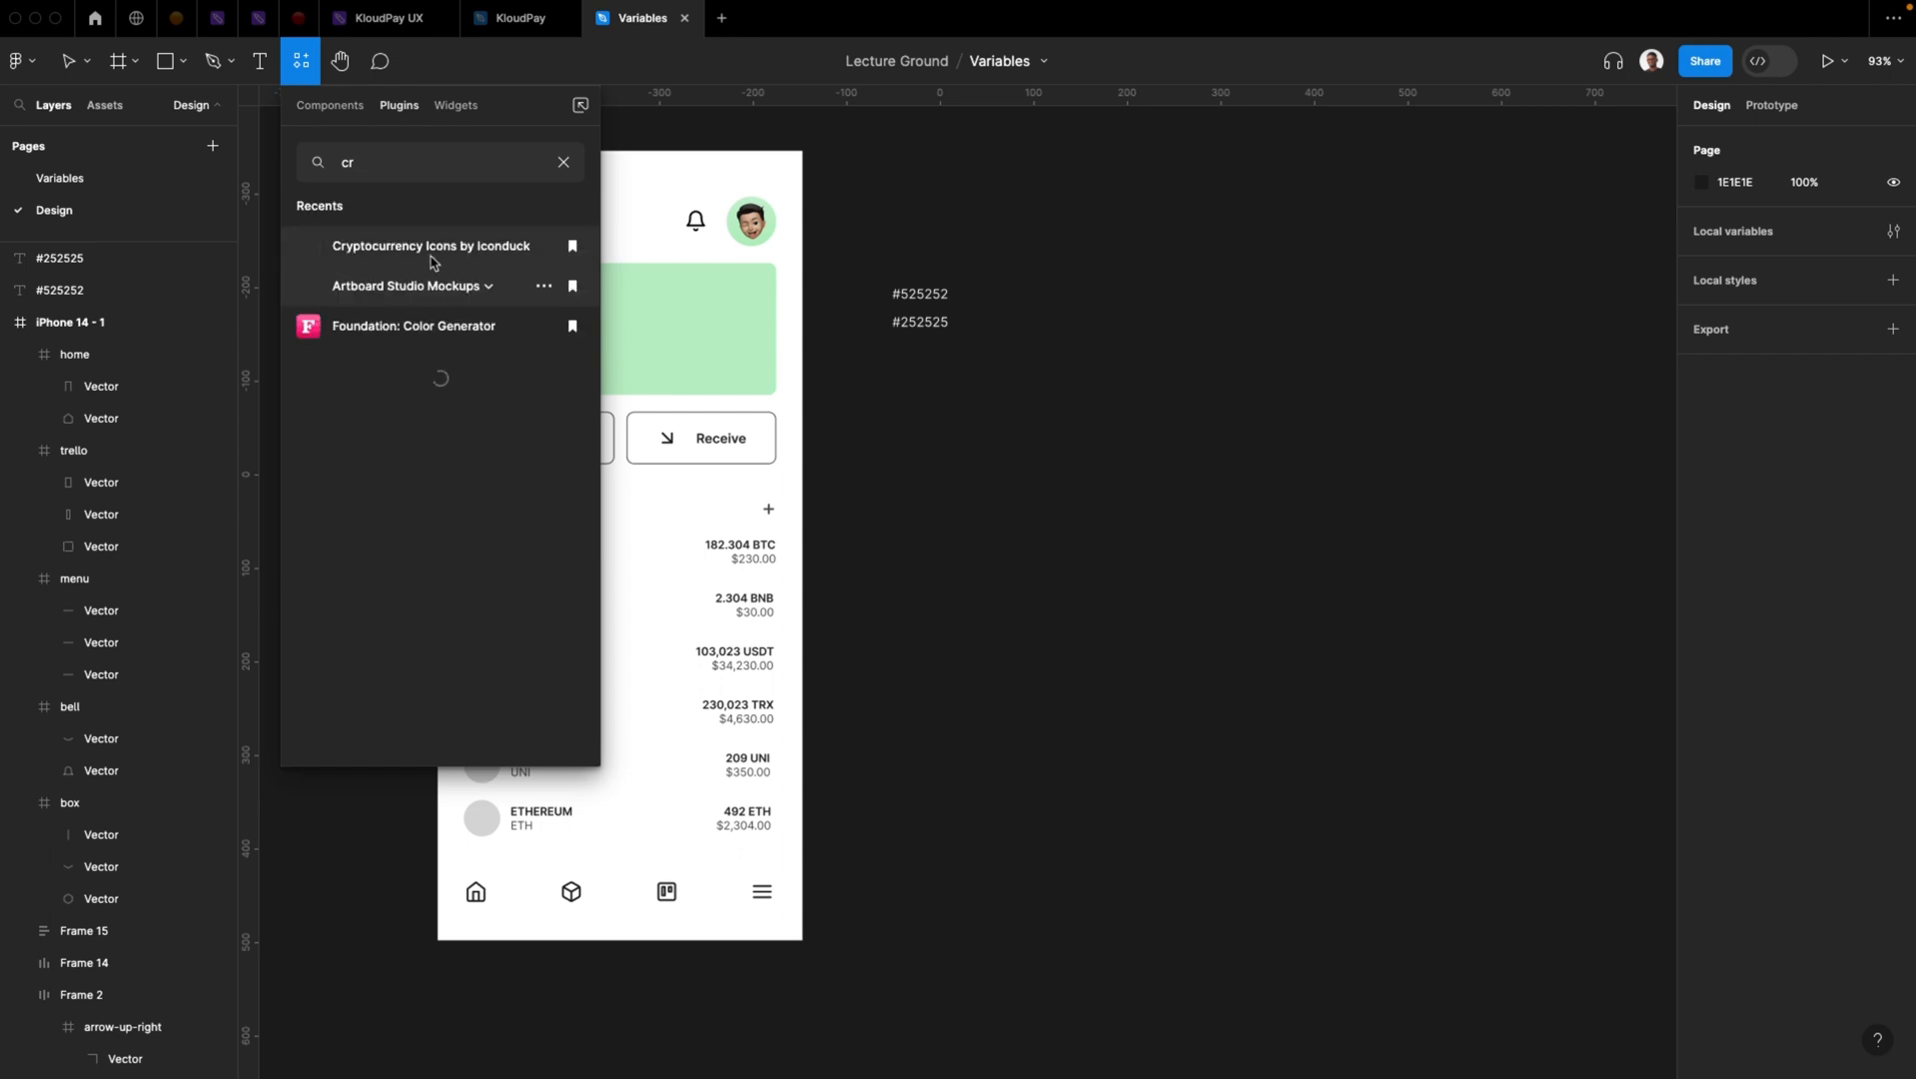
type("ypto")
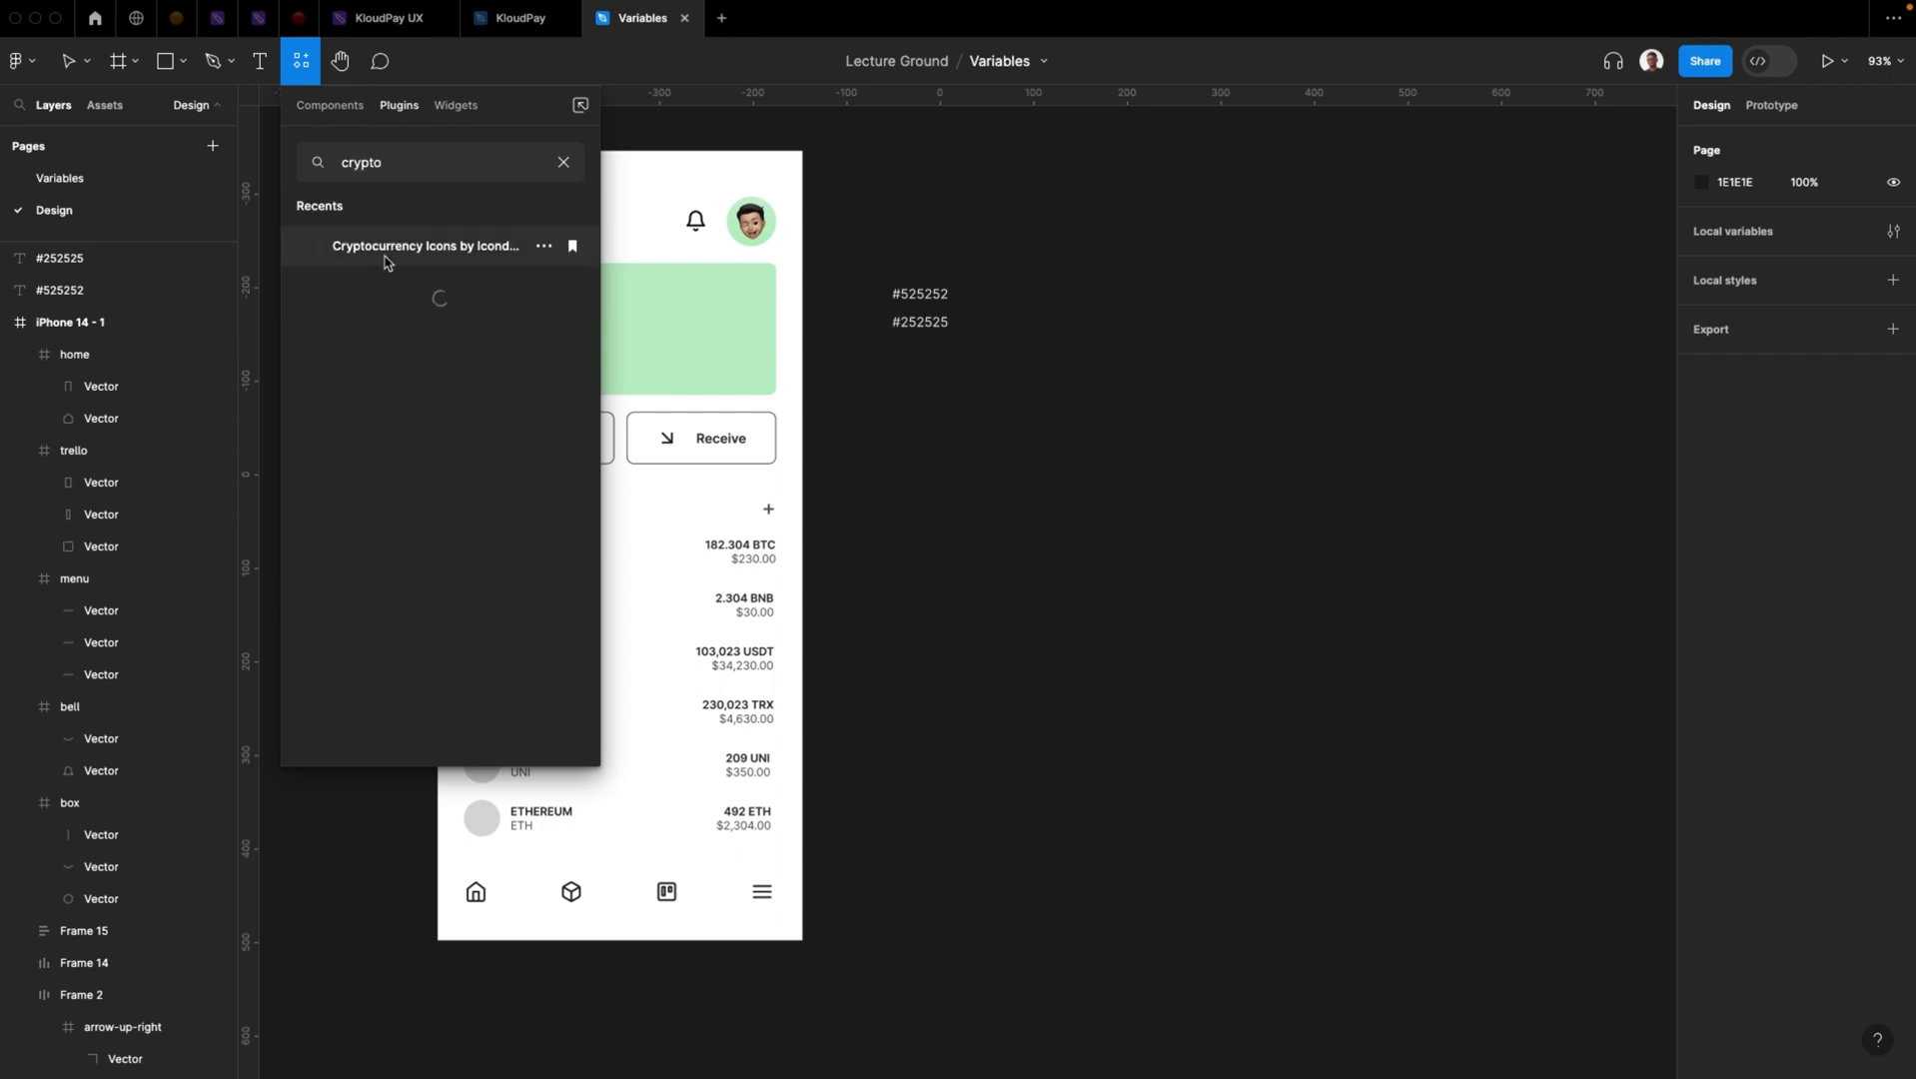
left_click(387, 262)
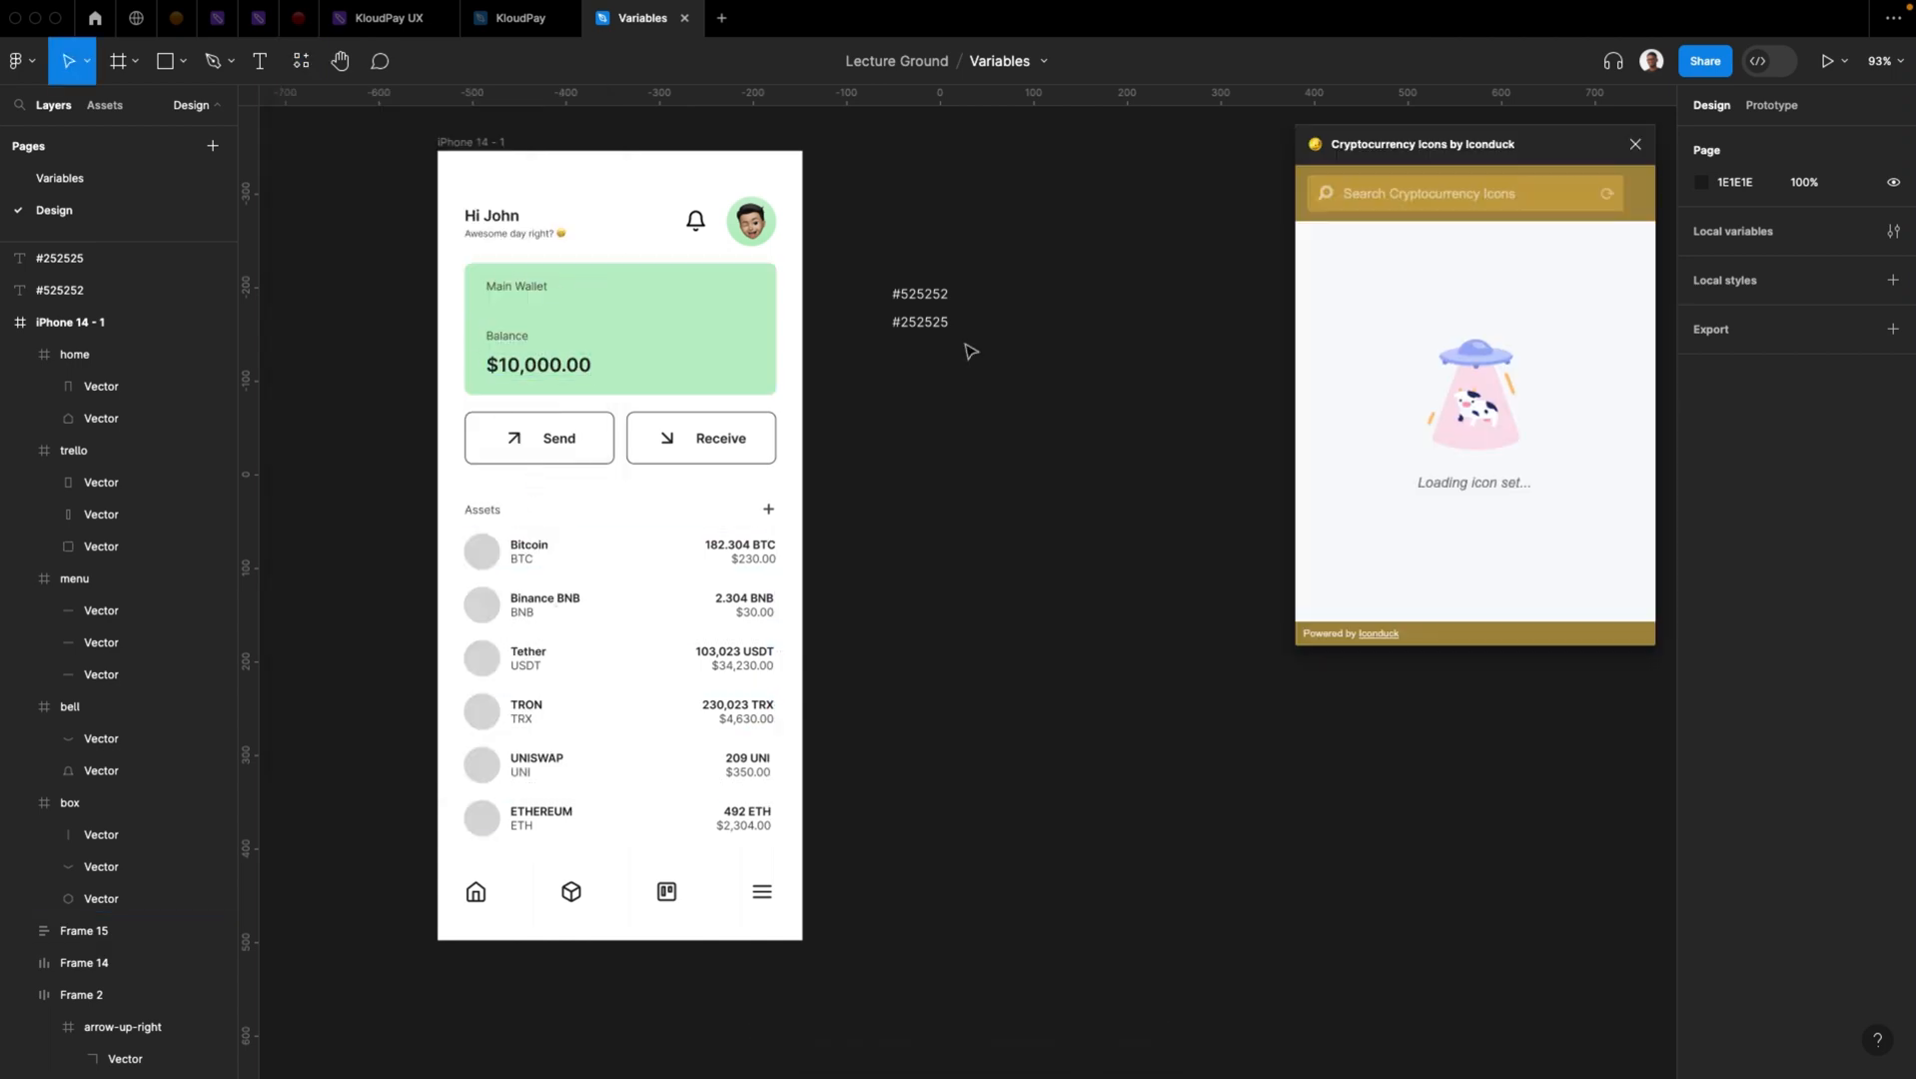
Add the orange Bitcoin icon from the cryptocurrency set to the canvas, close the plugin and select the icon
left_click(481, 559)
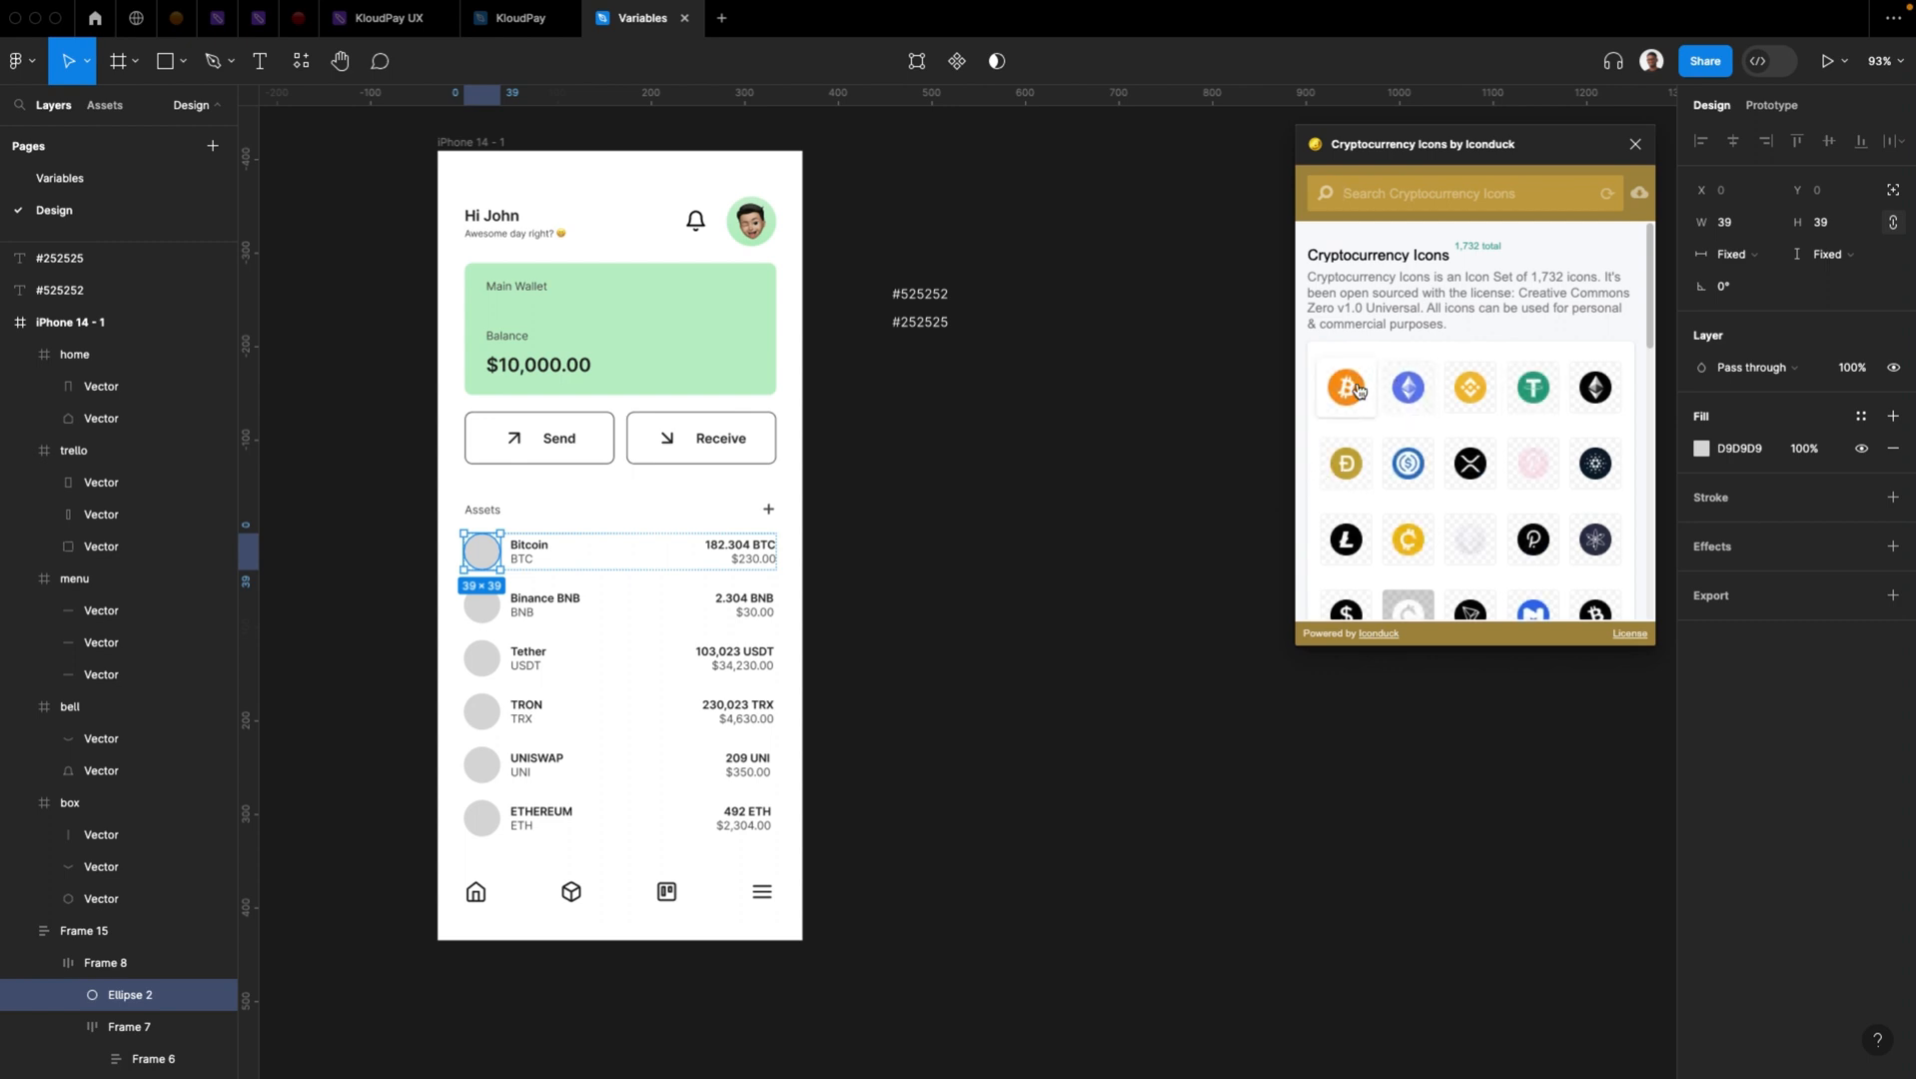
left_click(1357, 389)
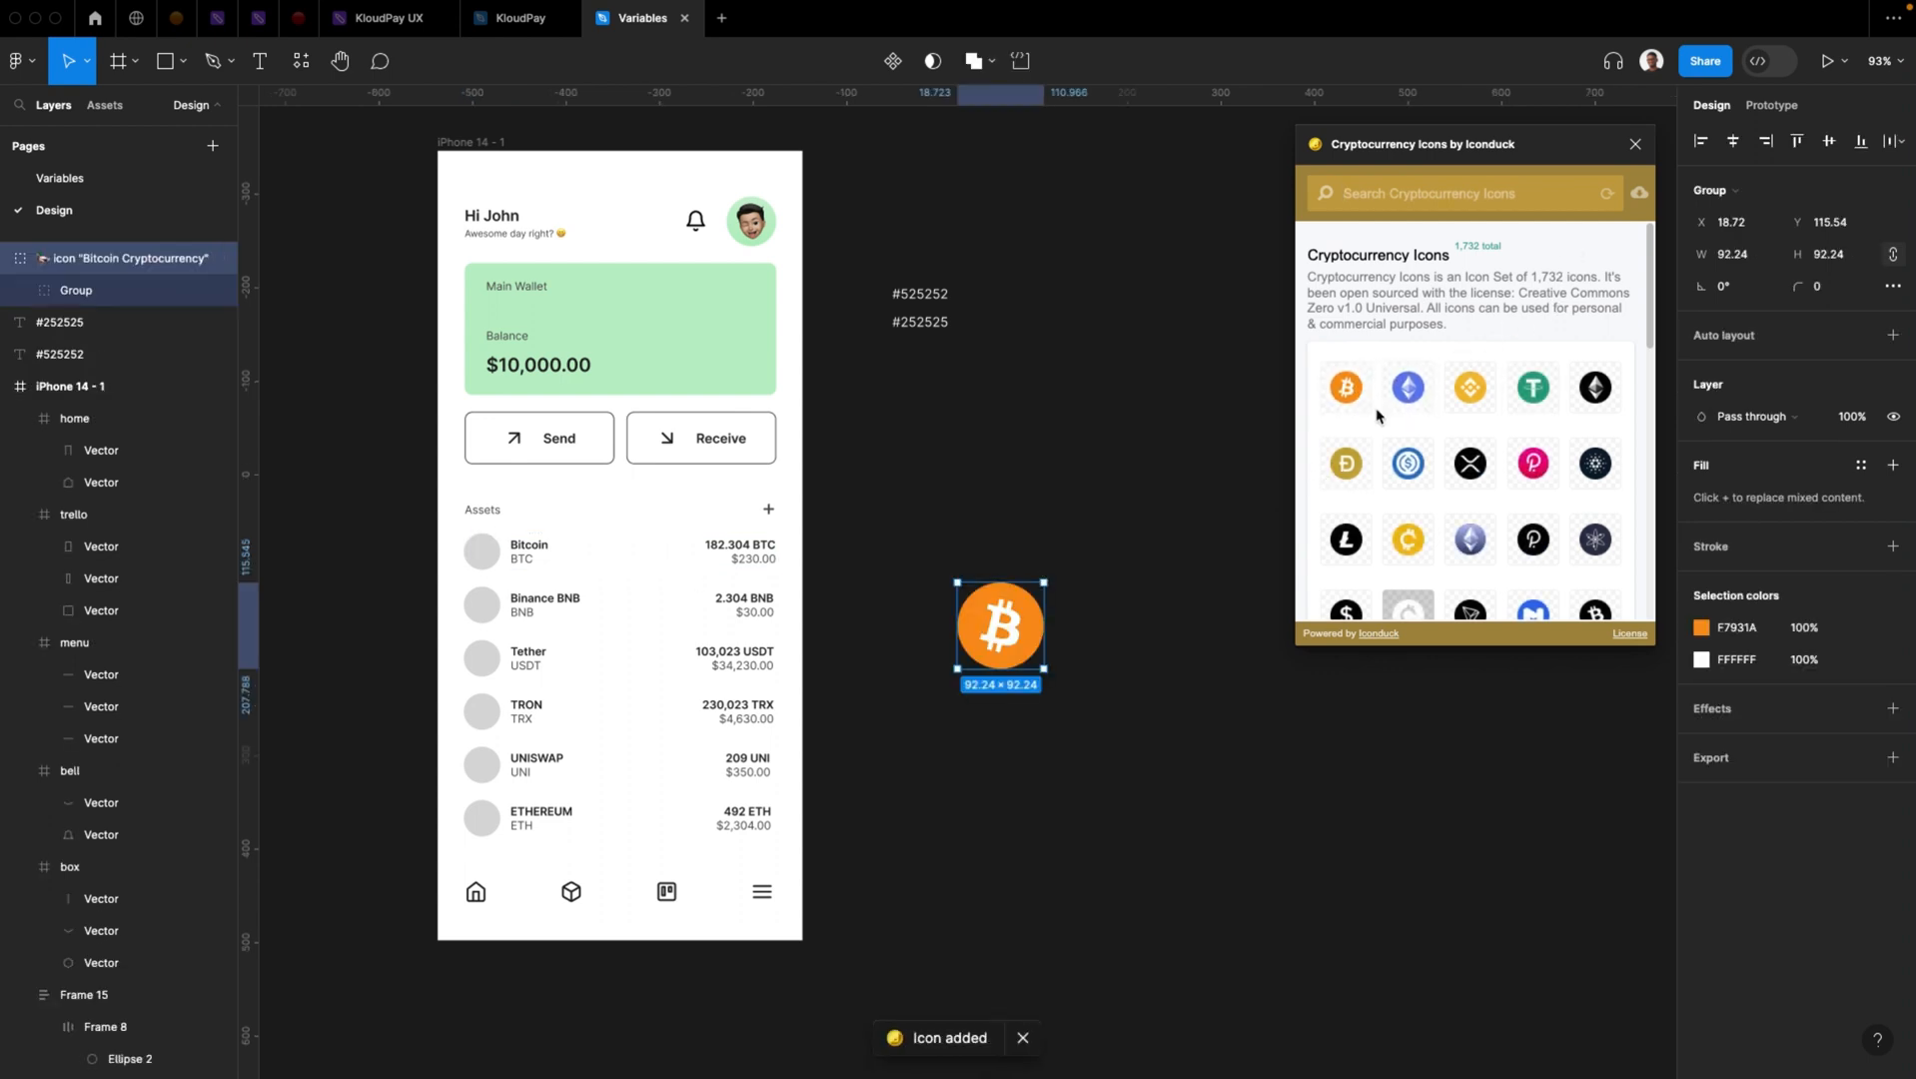
left_click(1086, 530)
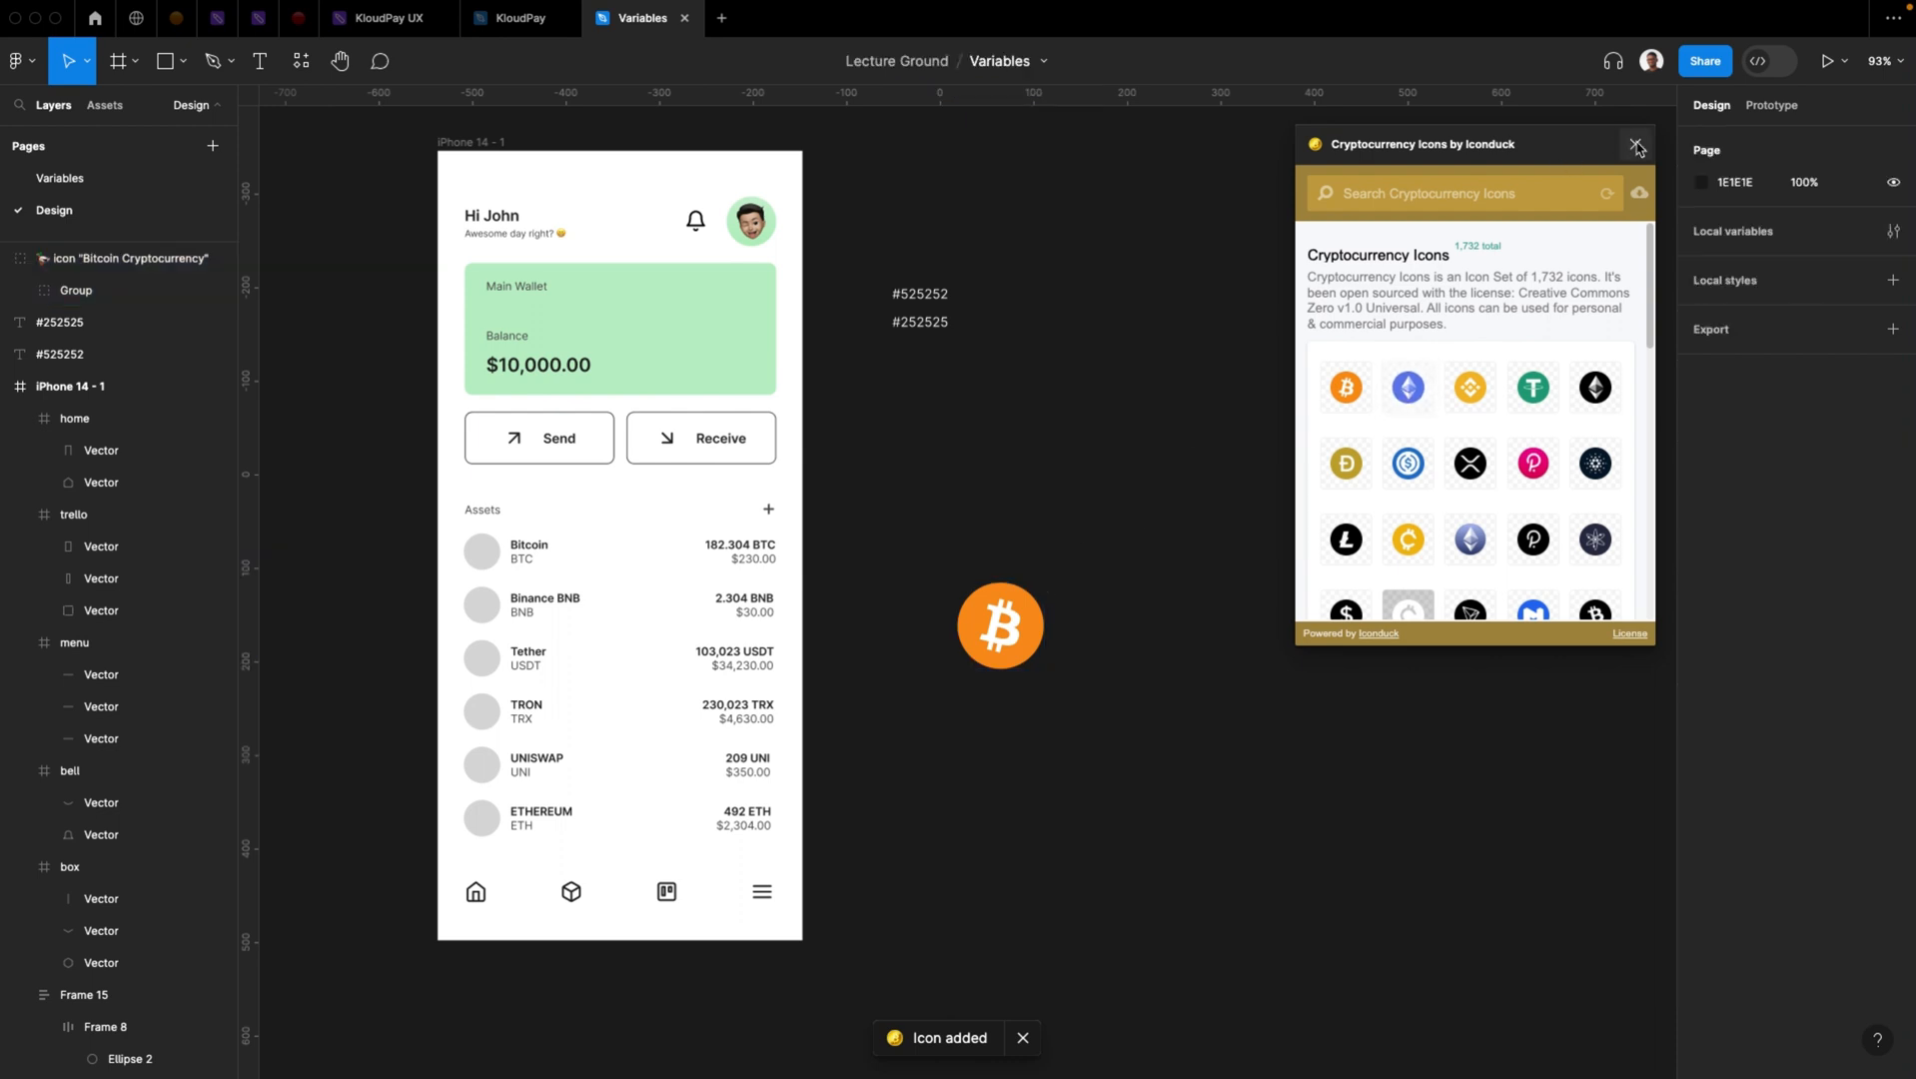
left_click(1636, 144)
left_click(1037, 624)
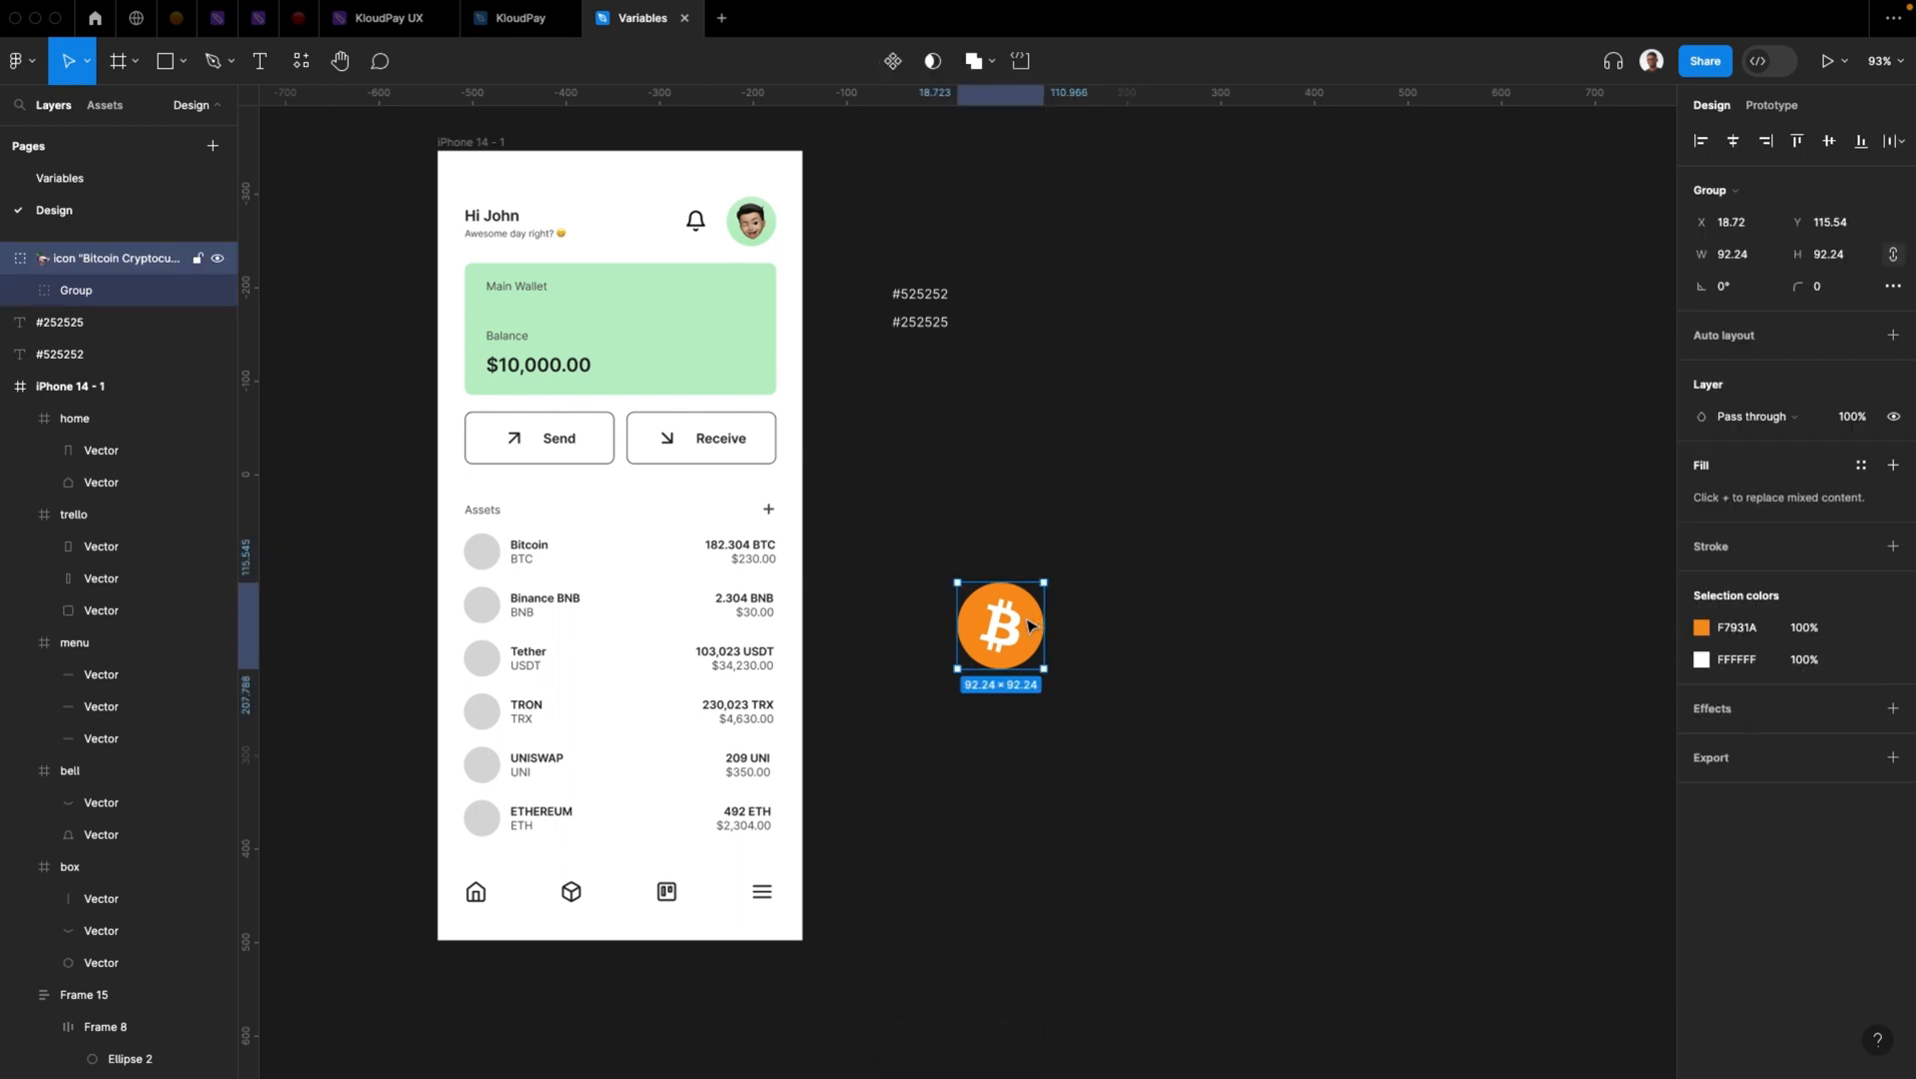
Resize the Bitcoin icon to 39 × 39, matching the gray placeholder circles in the asset list
left_click(482, 551)
left_click(1739, 232)
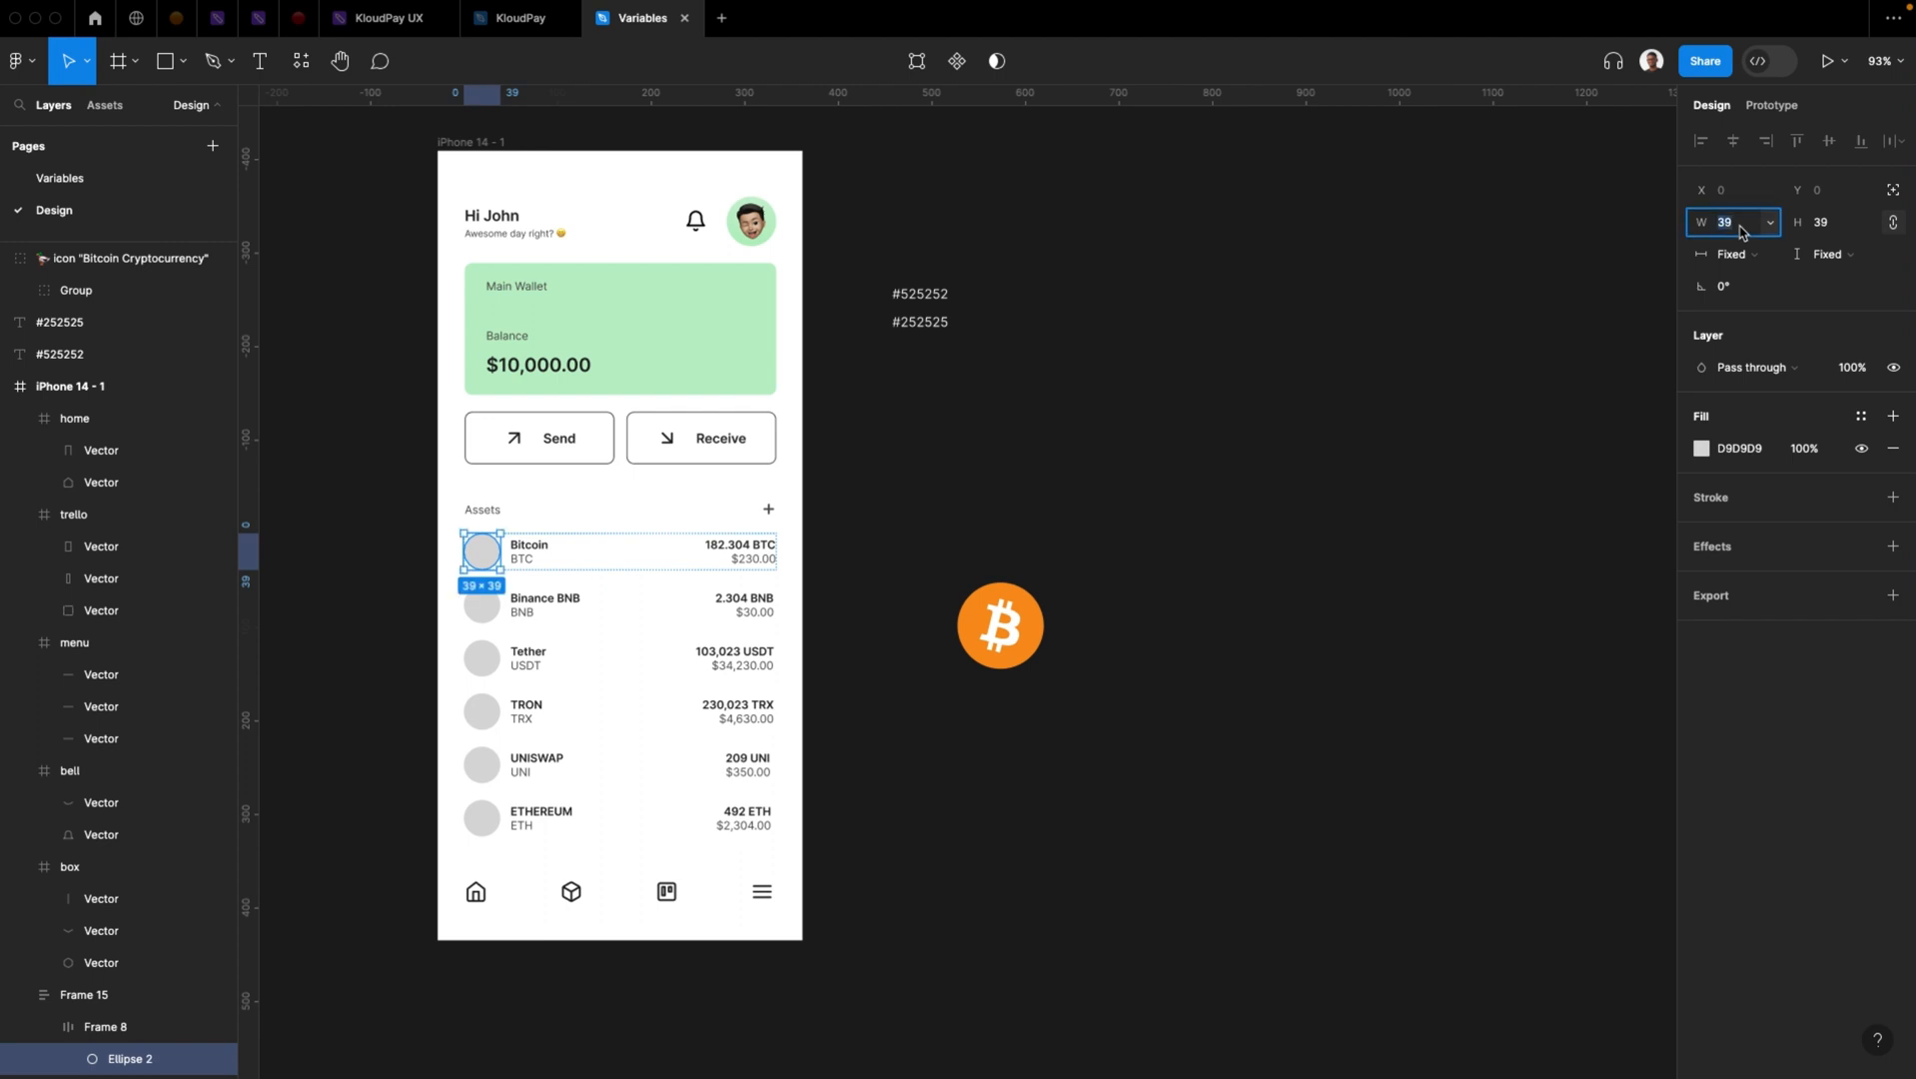
left_click(1039, 637)
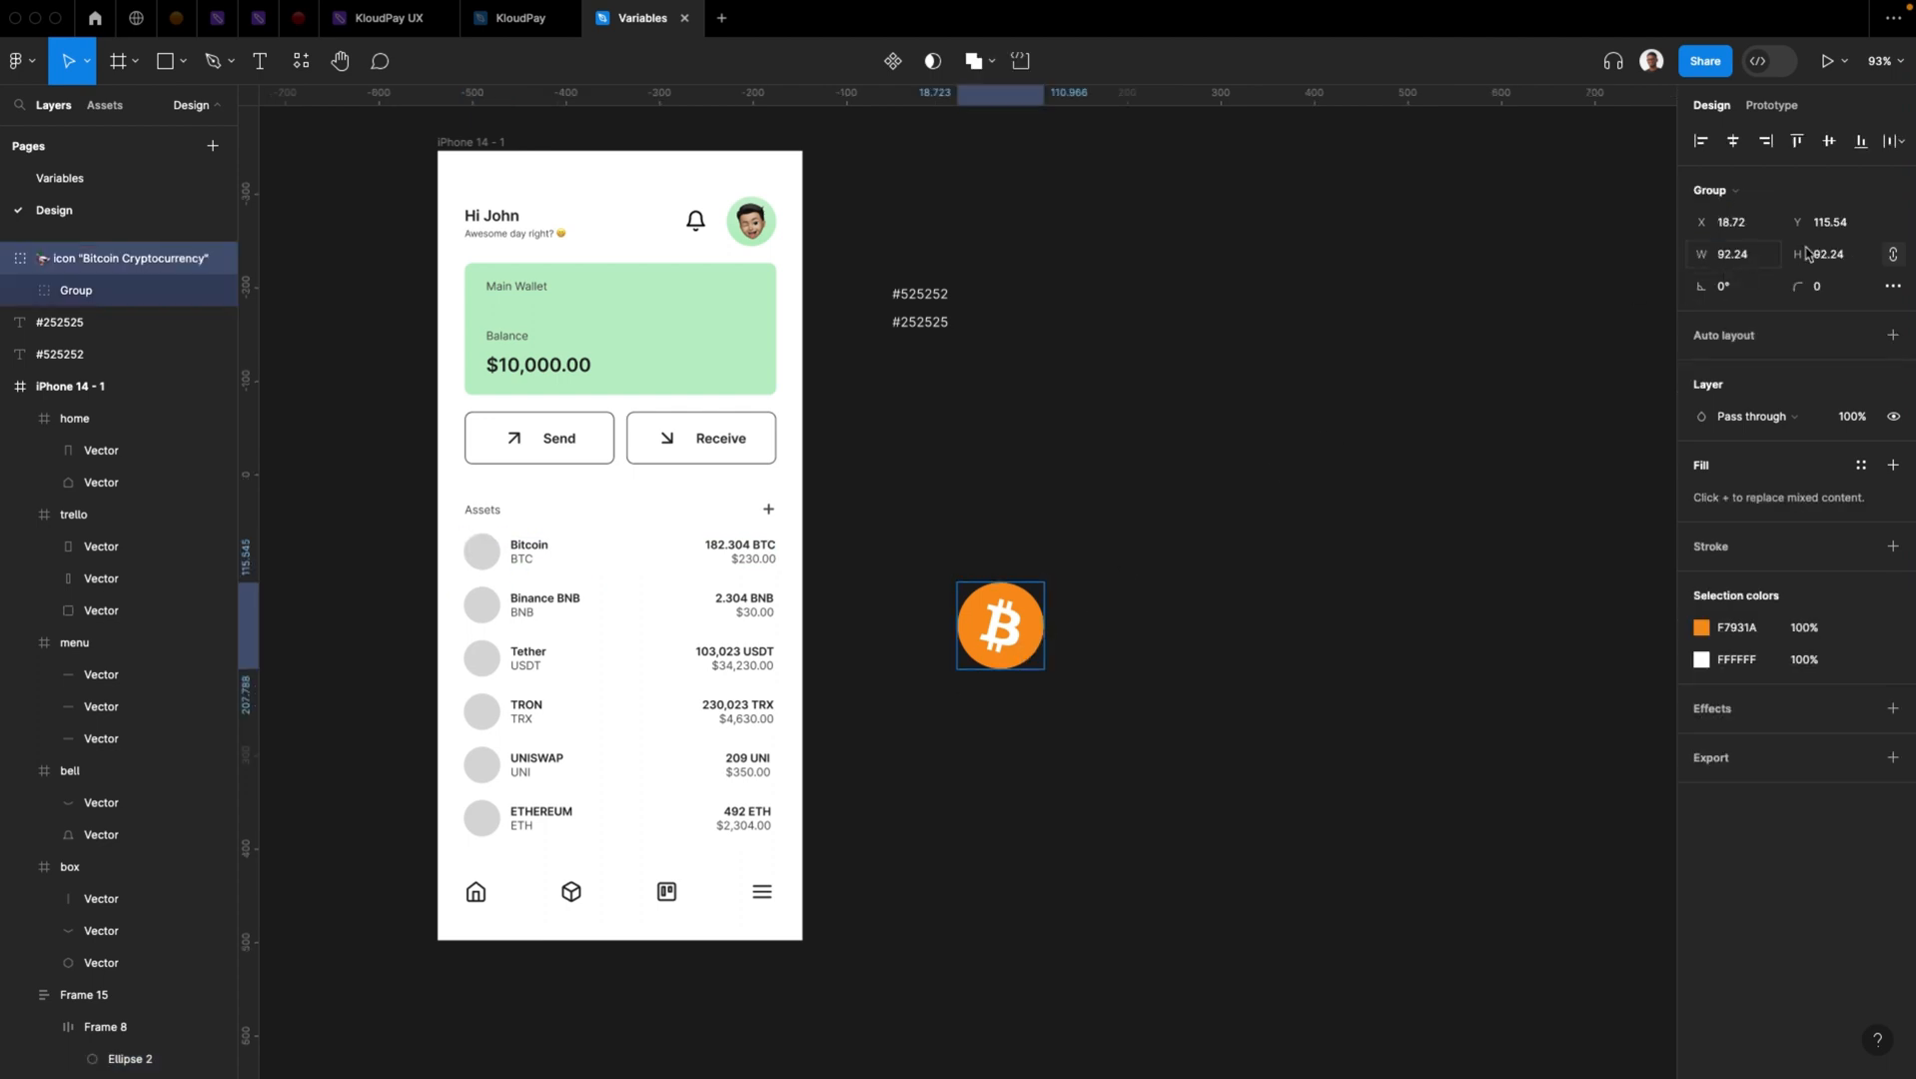
left_click(1744, 254)
type("39")
left_click(1109, 672)
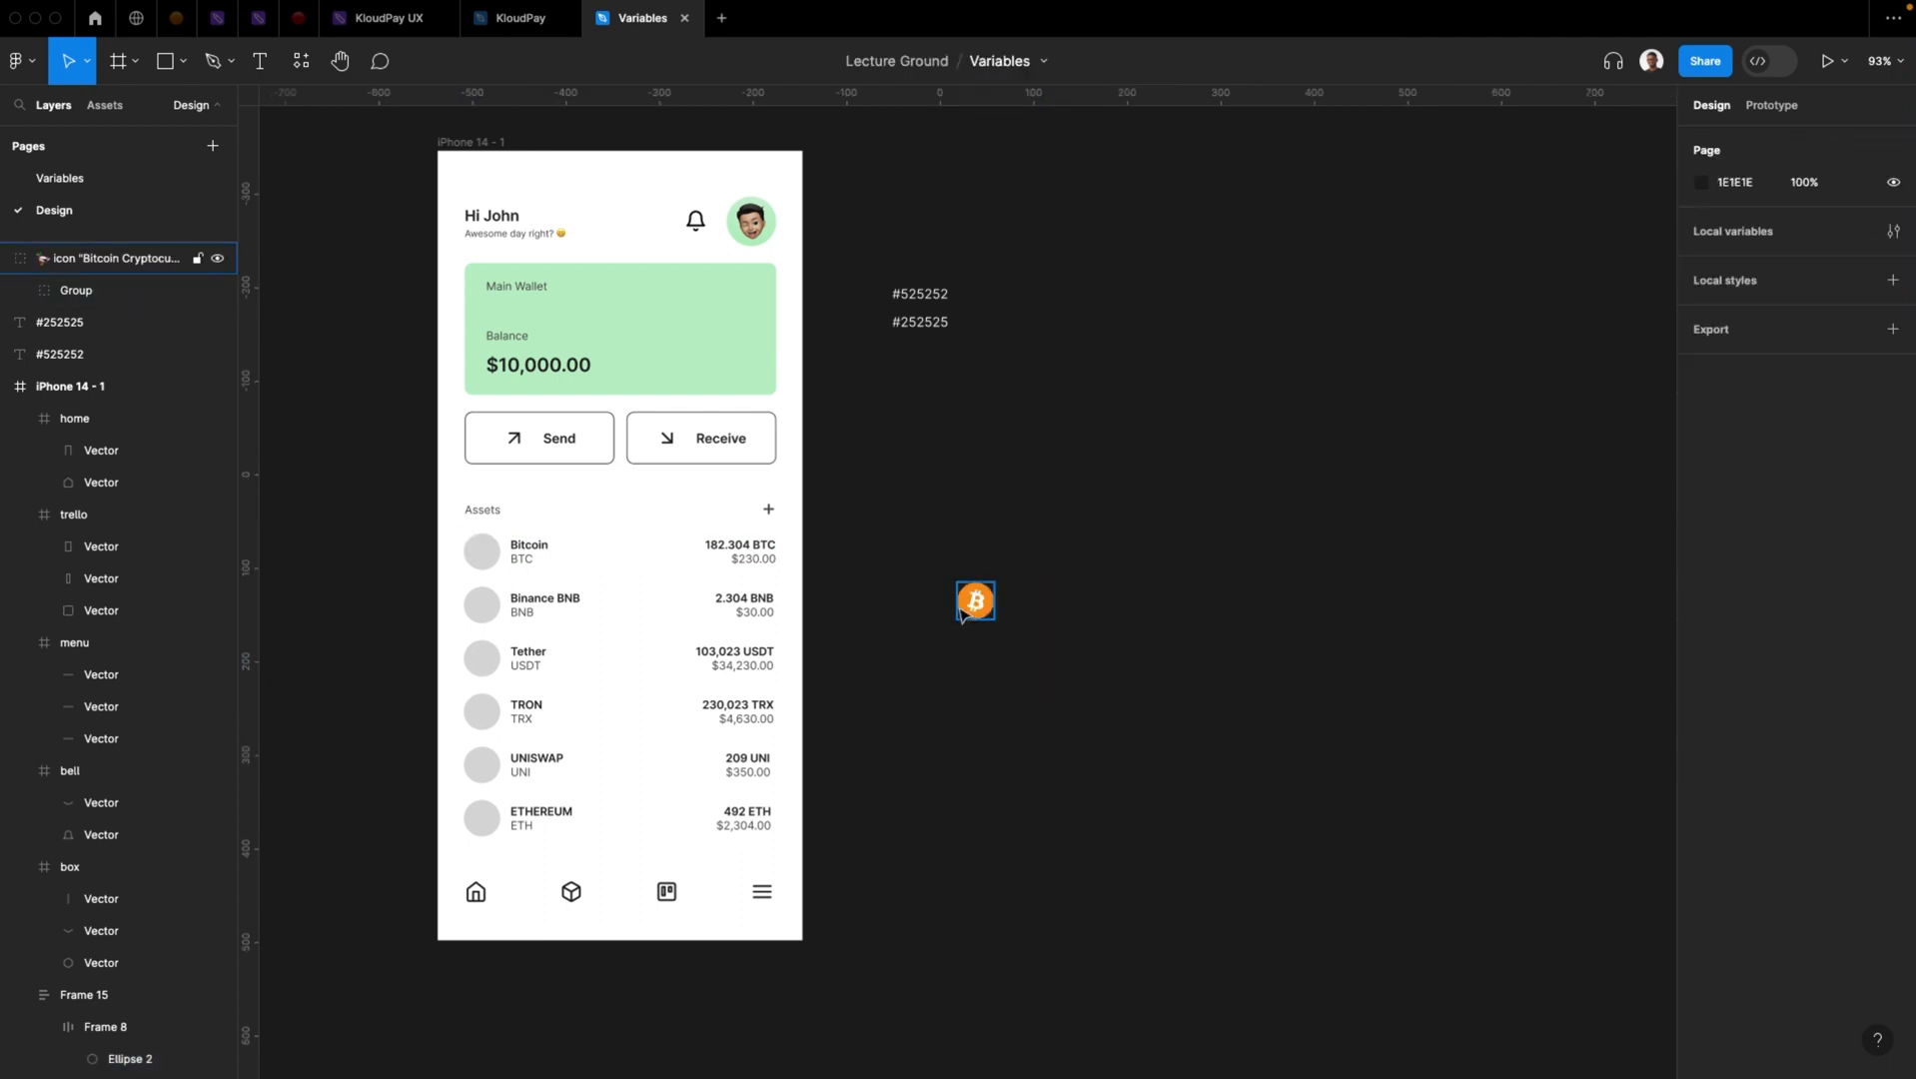
Place the Bitcoin icon at the start of the Bitcoin asset row and delete the gray placeholder circle there
left_click_drag(559, 606, 516, 561)
left_click(522, 557)
key("Delete")
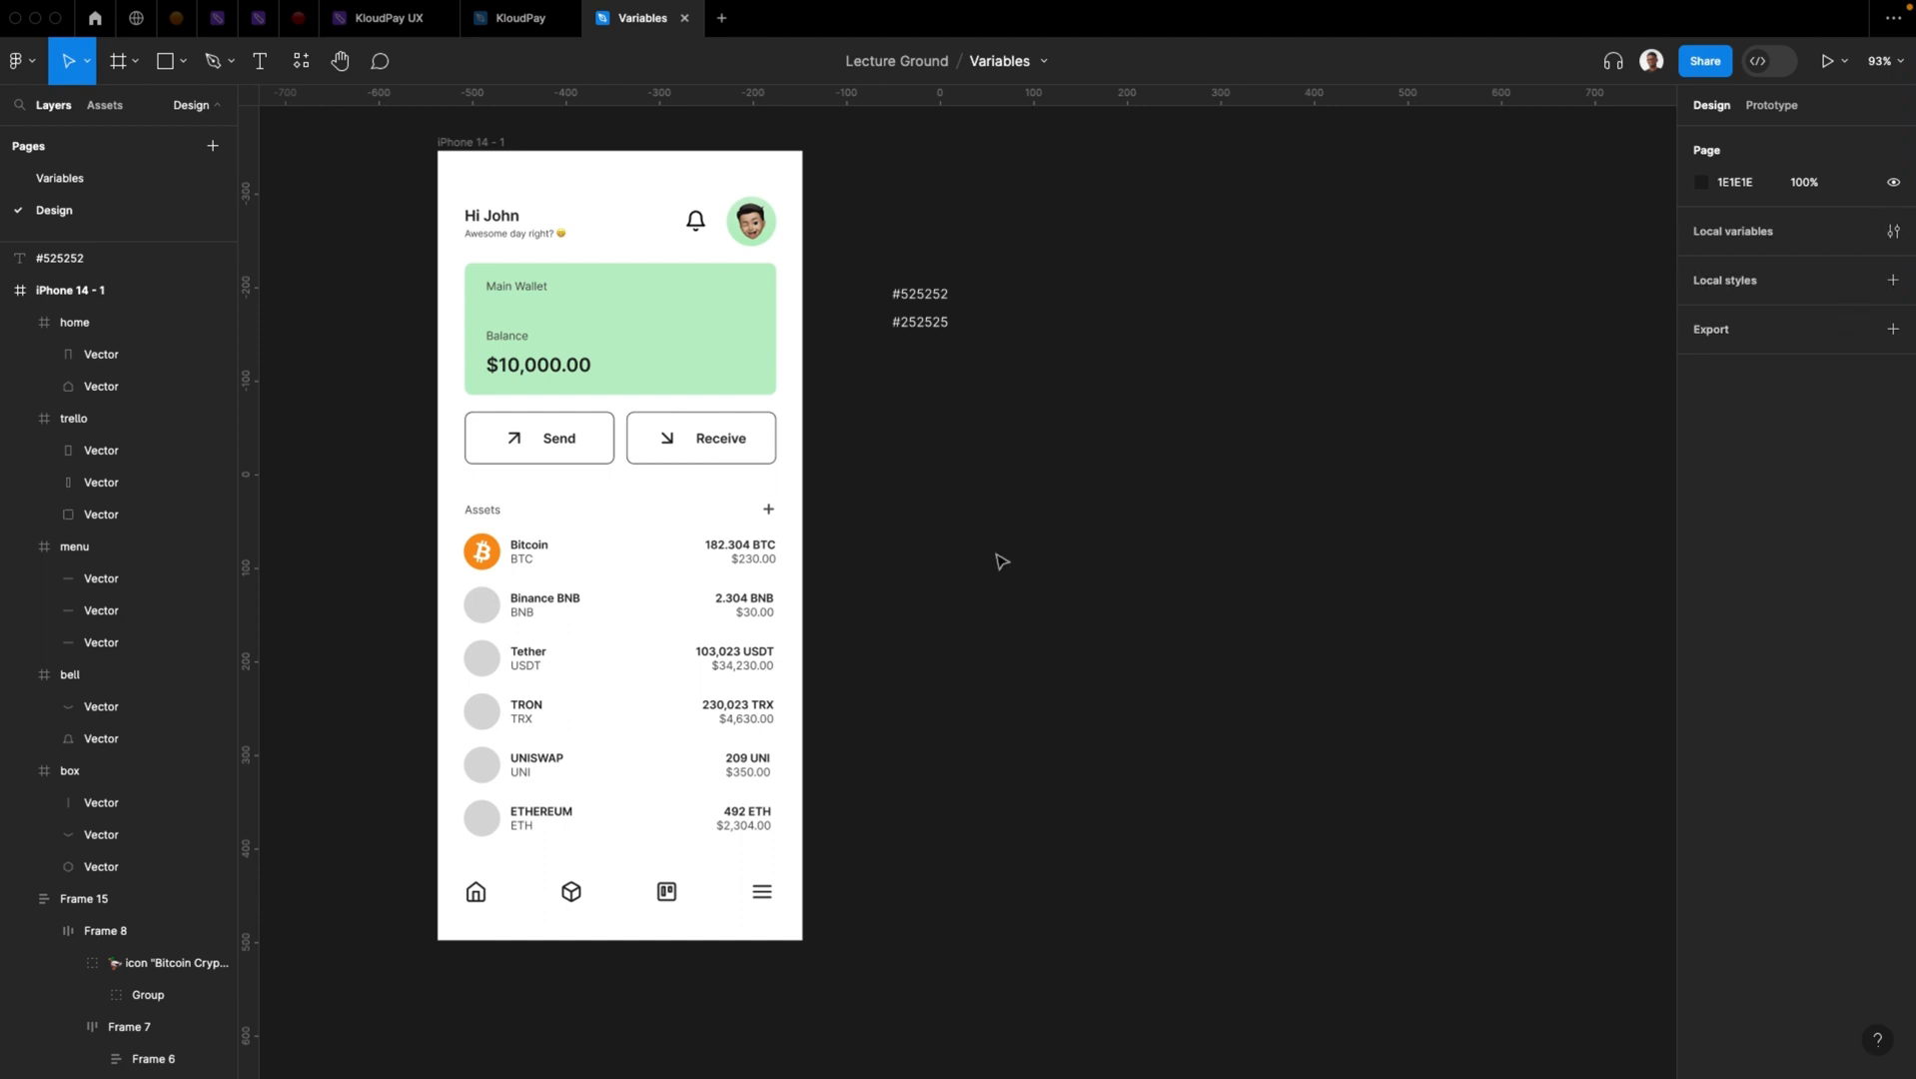
Move the #525252 and #252525 color code labels together to the empty canvas on the left of the phone frame
scroll(908, 591, "up", 1)
left_click(470, 192)
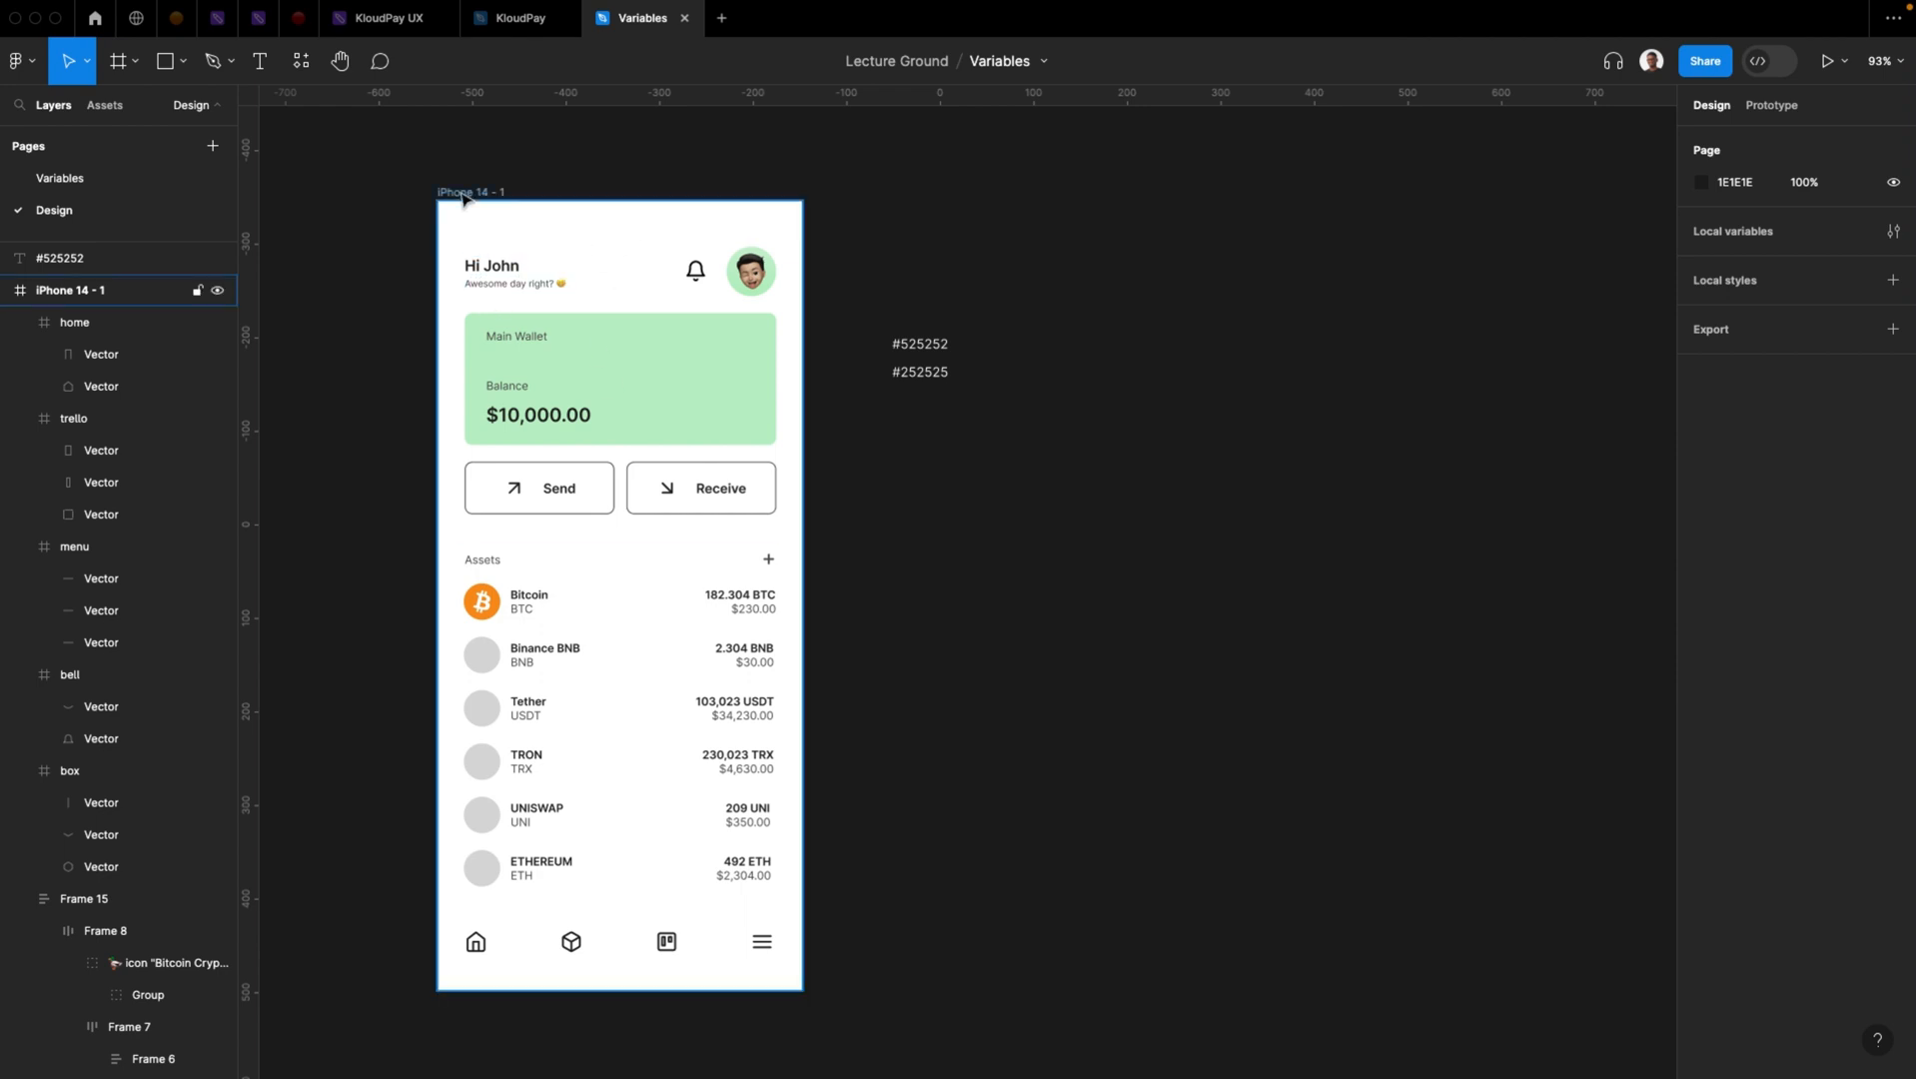
left_click_drag(879, 304, 955, 453)
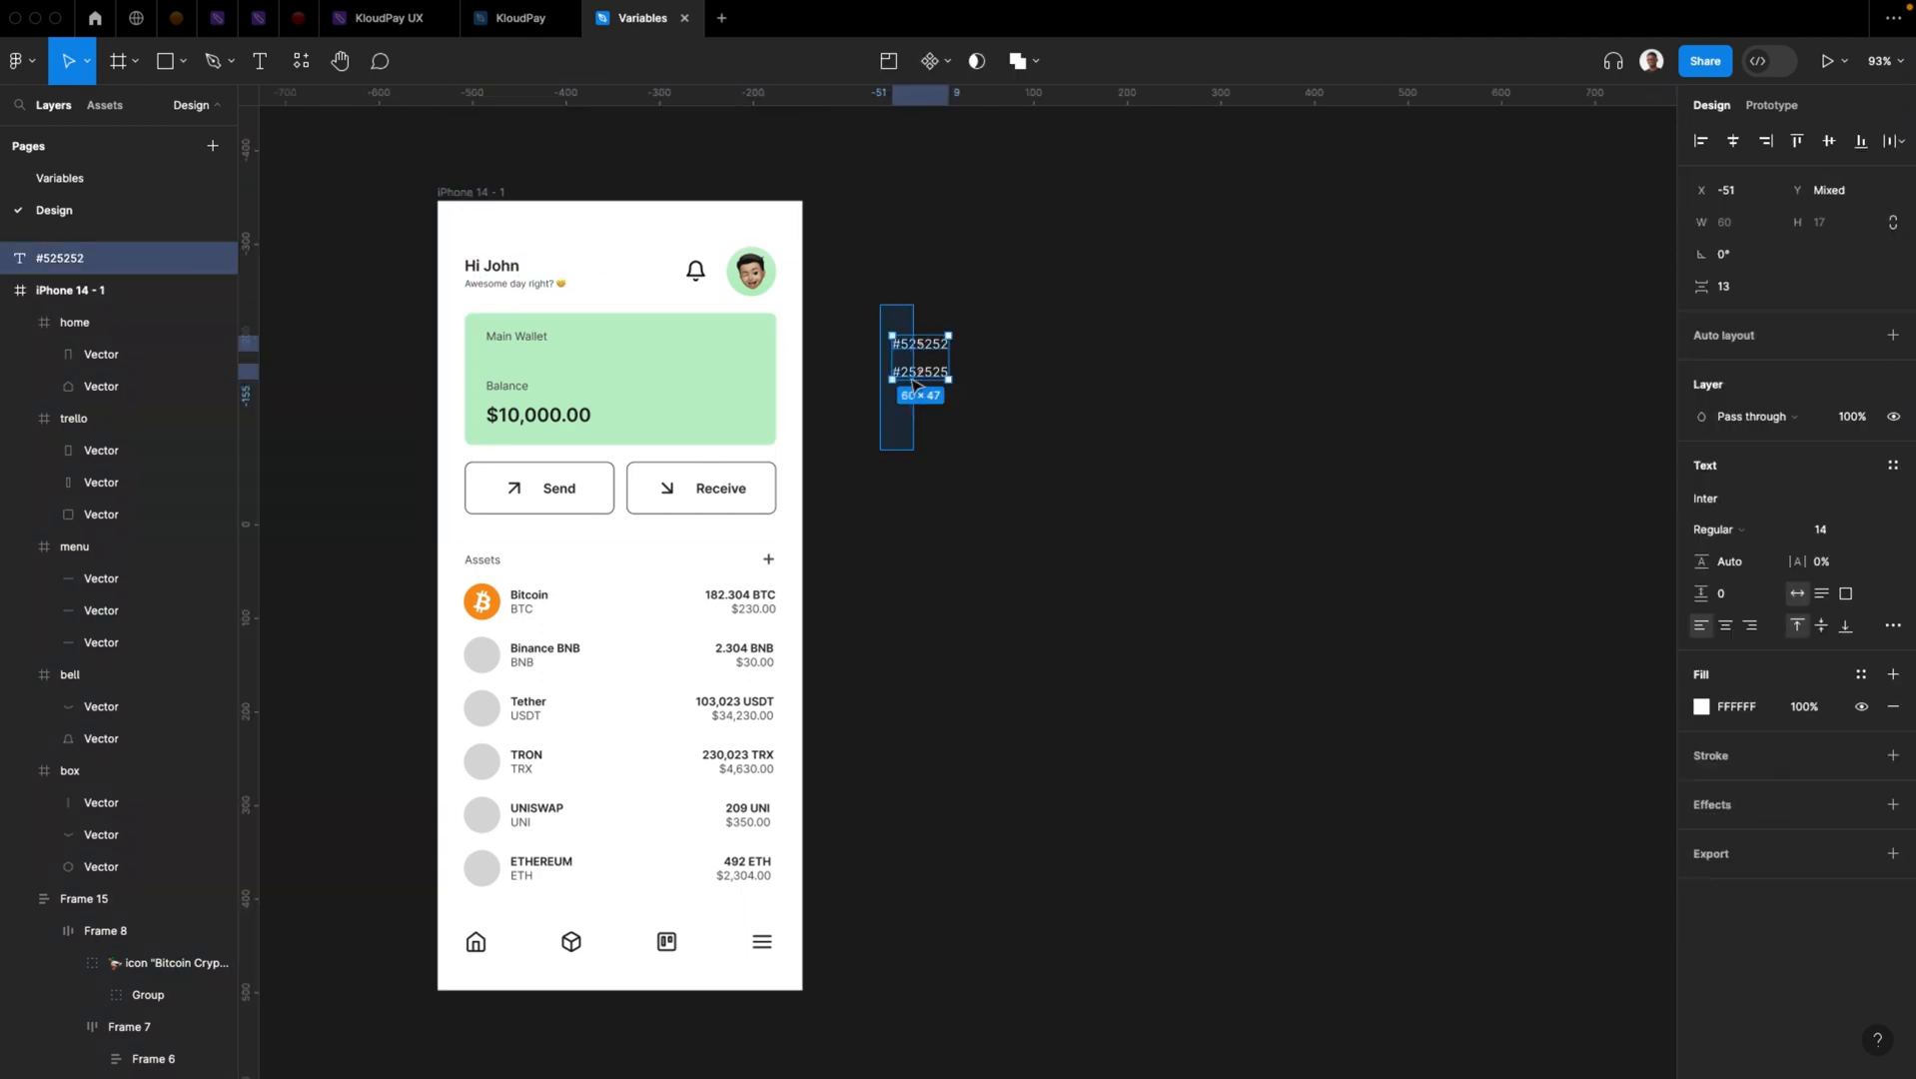
left_click_drag(915, 375, 340, 301)
left_click(384, 387)
scroll(399, 399, "left", 1)
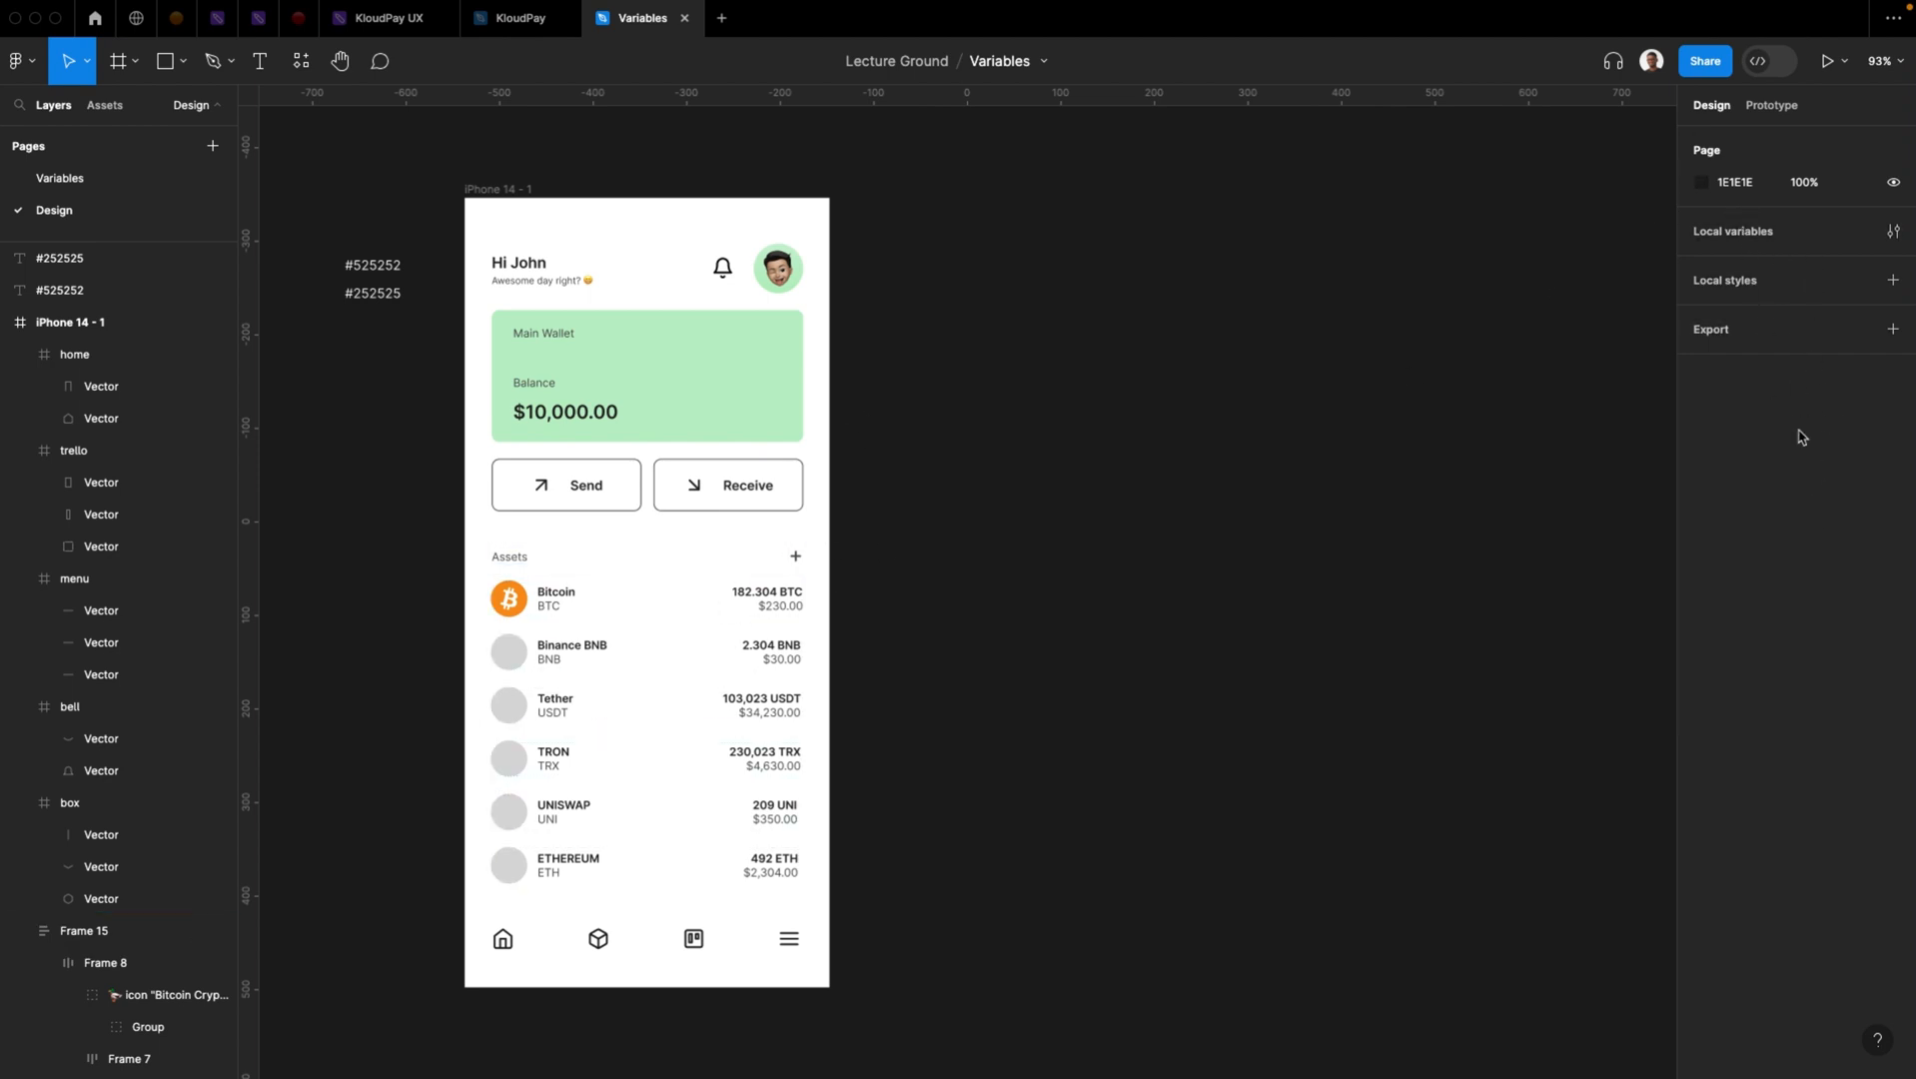
Create a color style named light-text from the 525252 fill of the "Awesome day right?" subtitle
left_click(555, 285, "super")
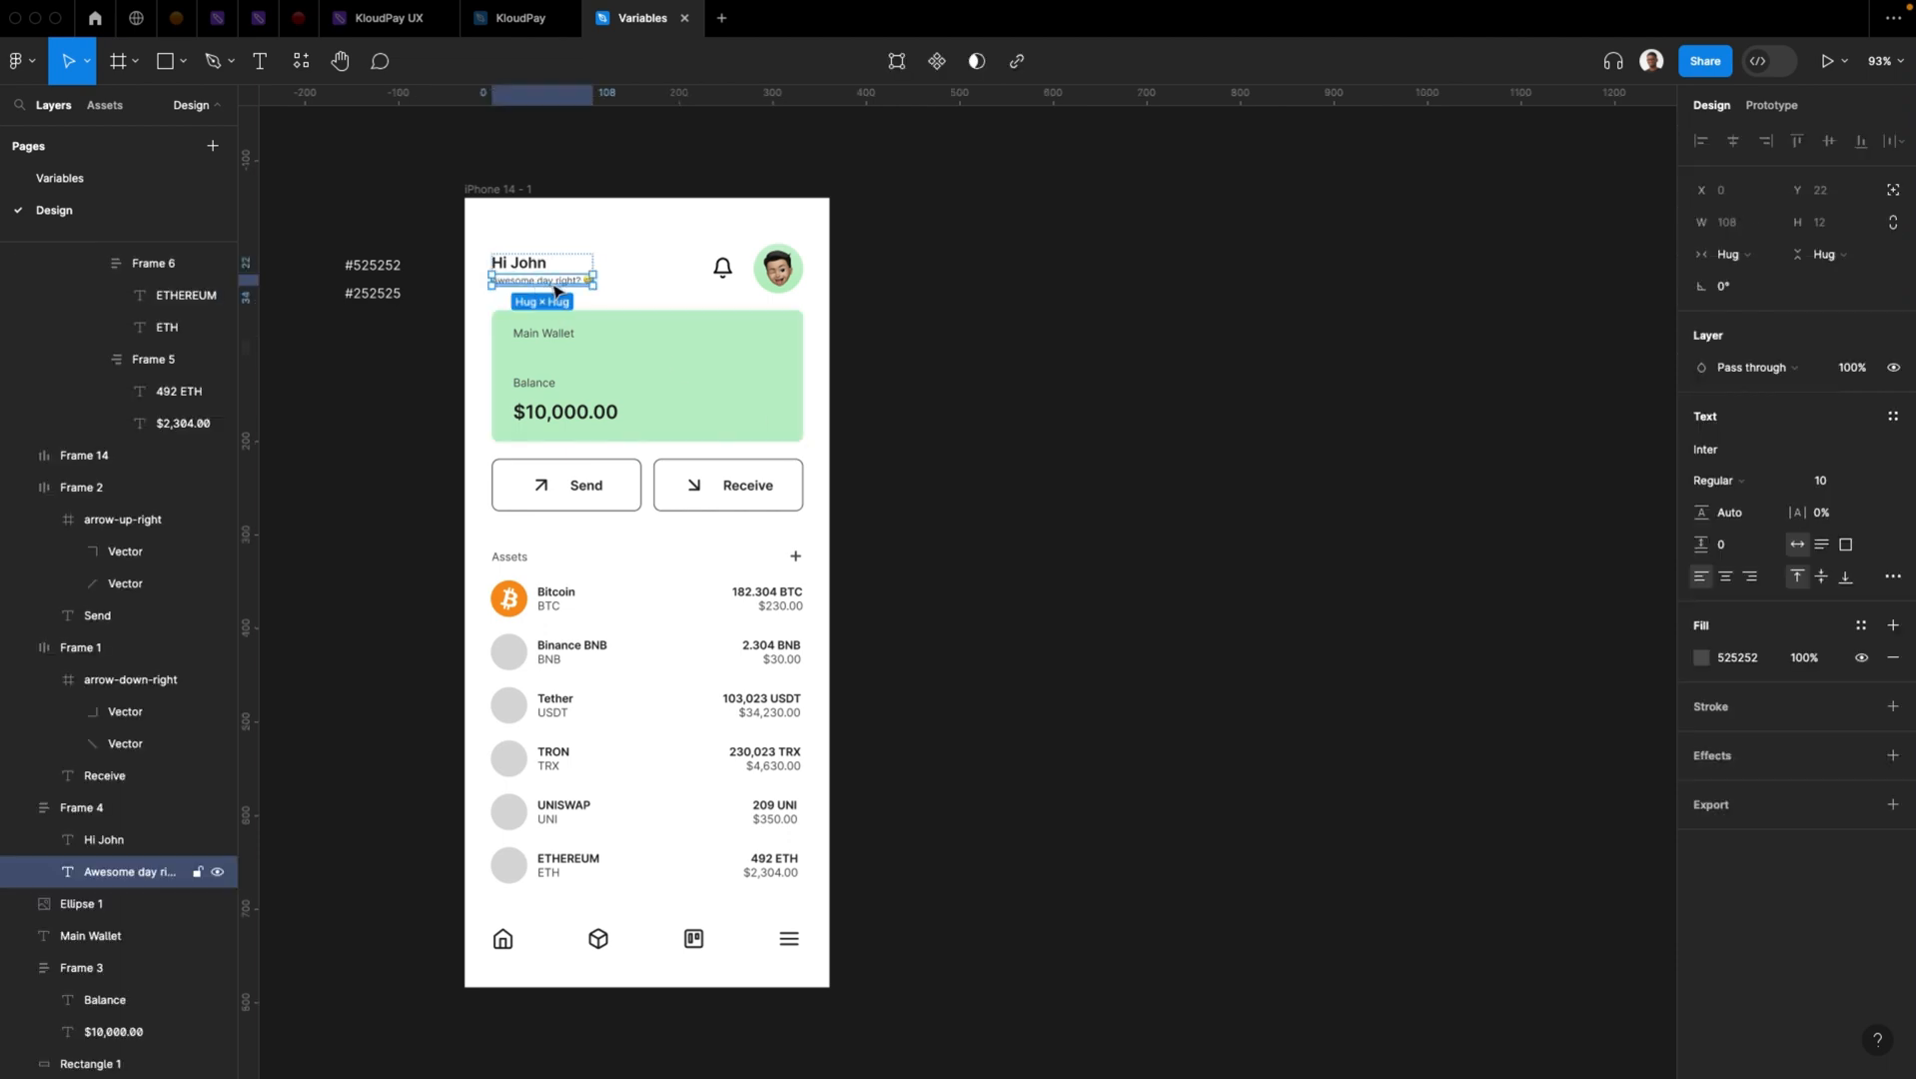
left_click(1864, 627)
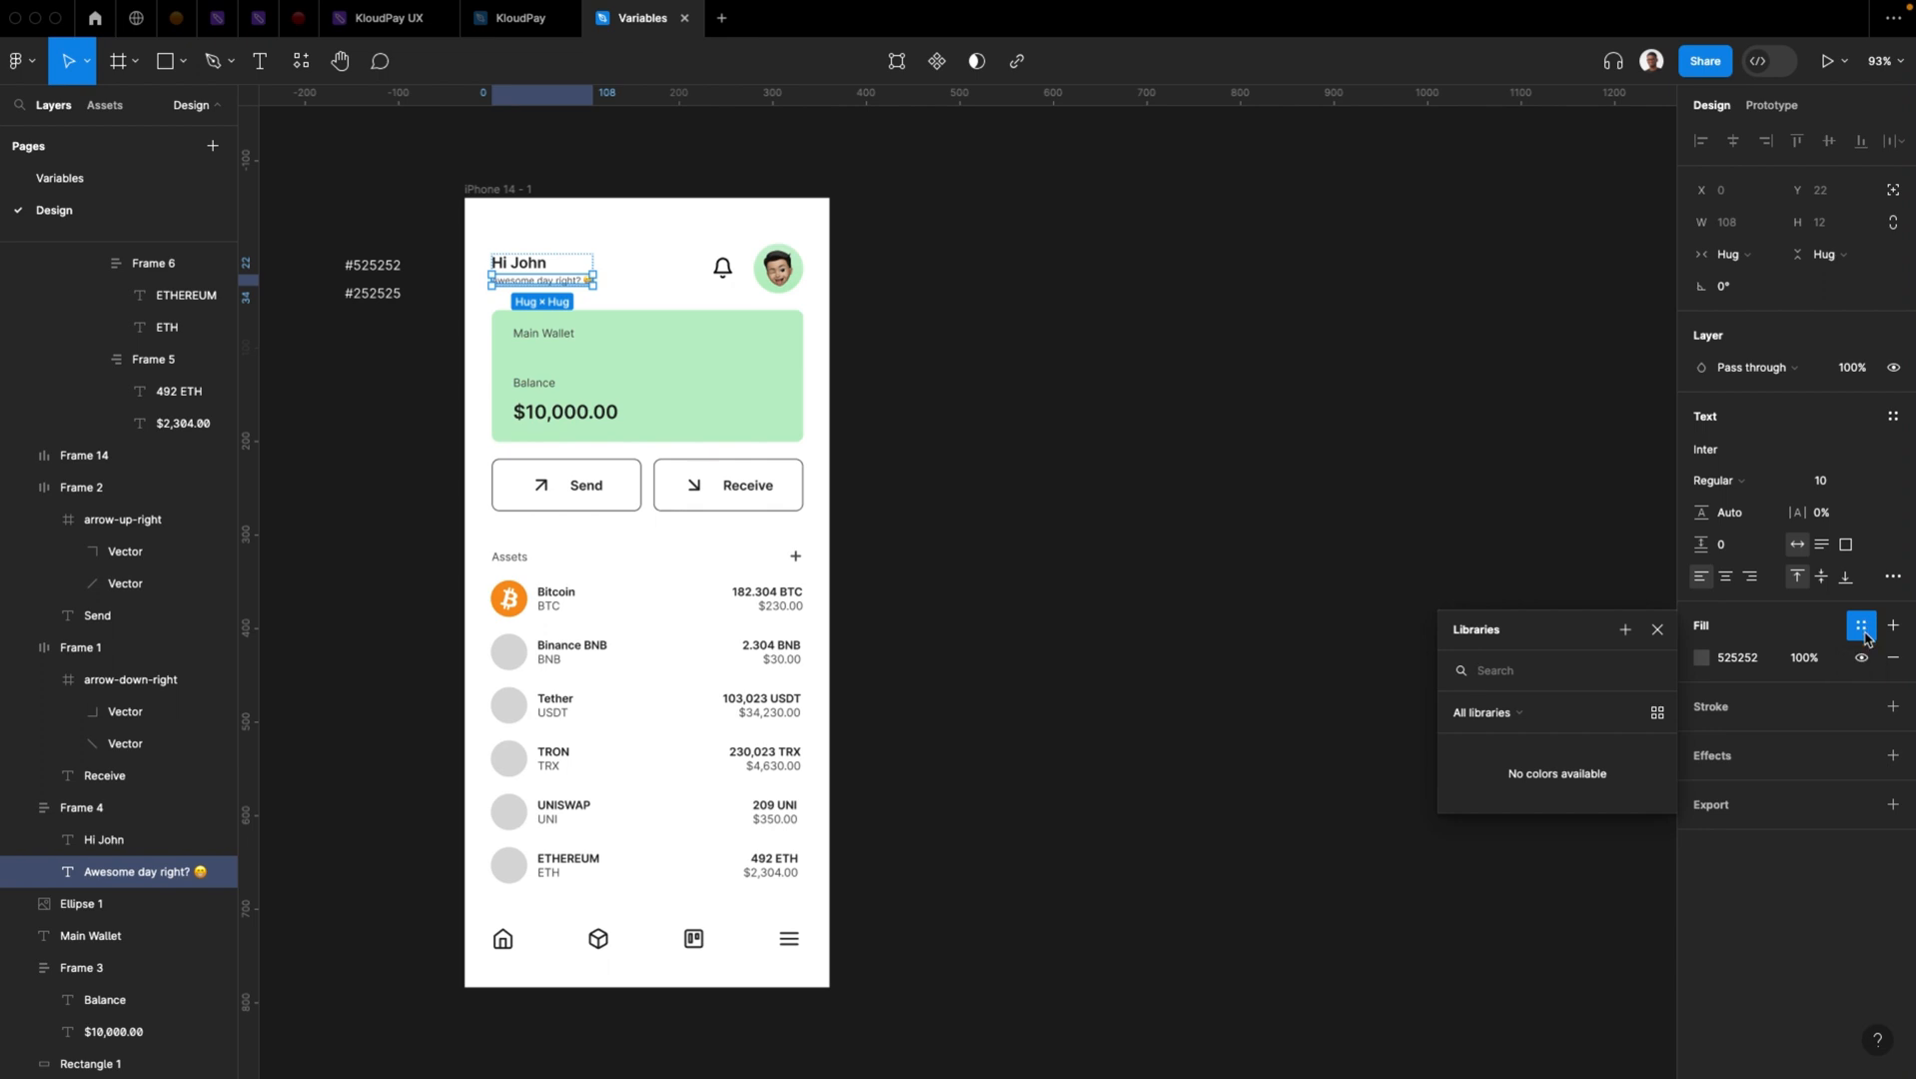
left_click(1625, 629)
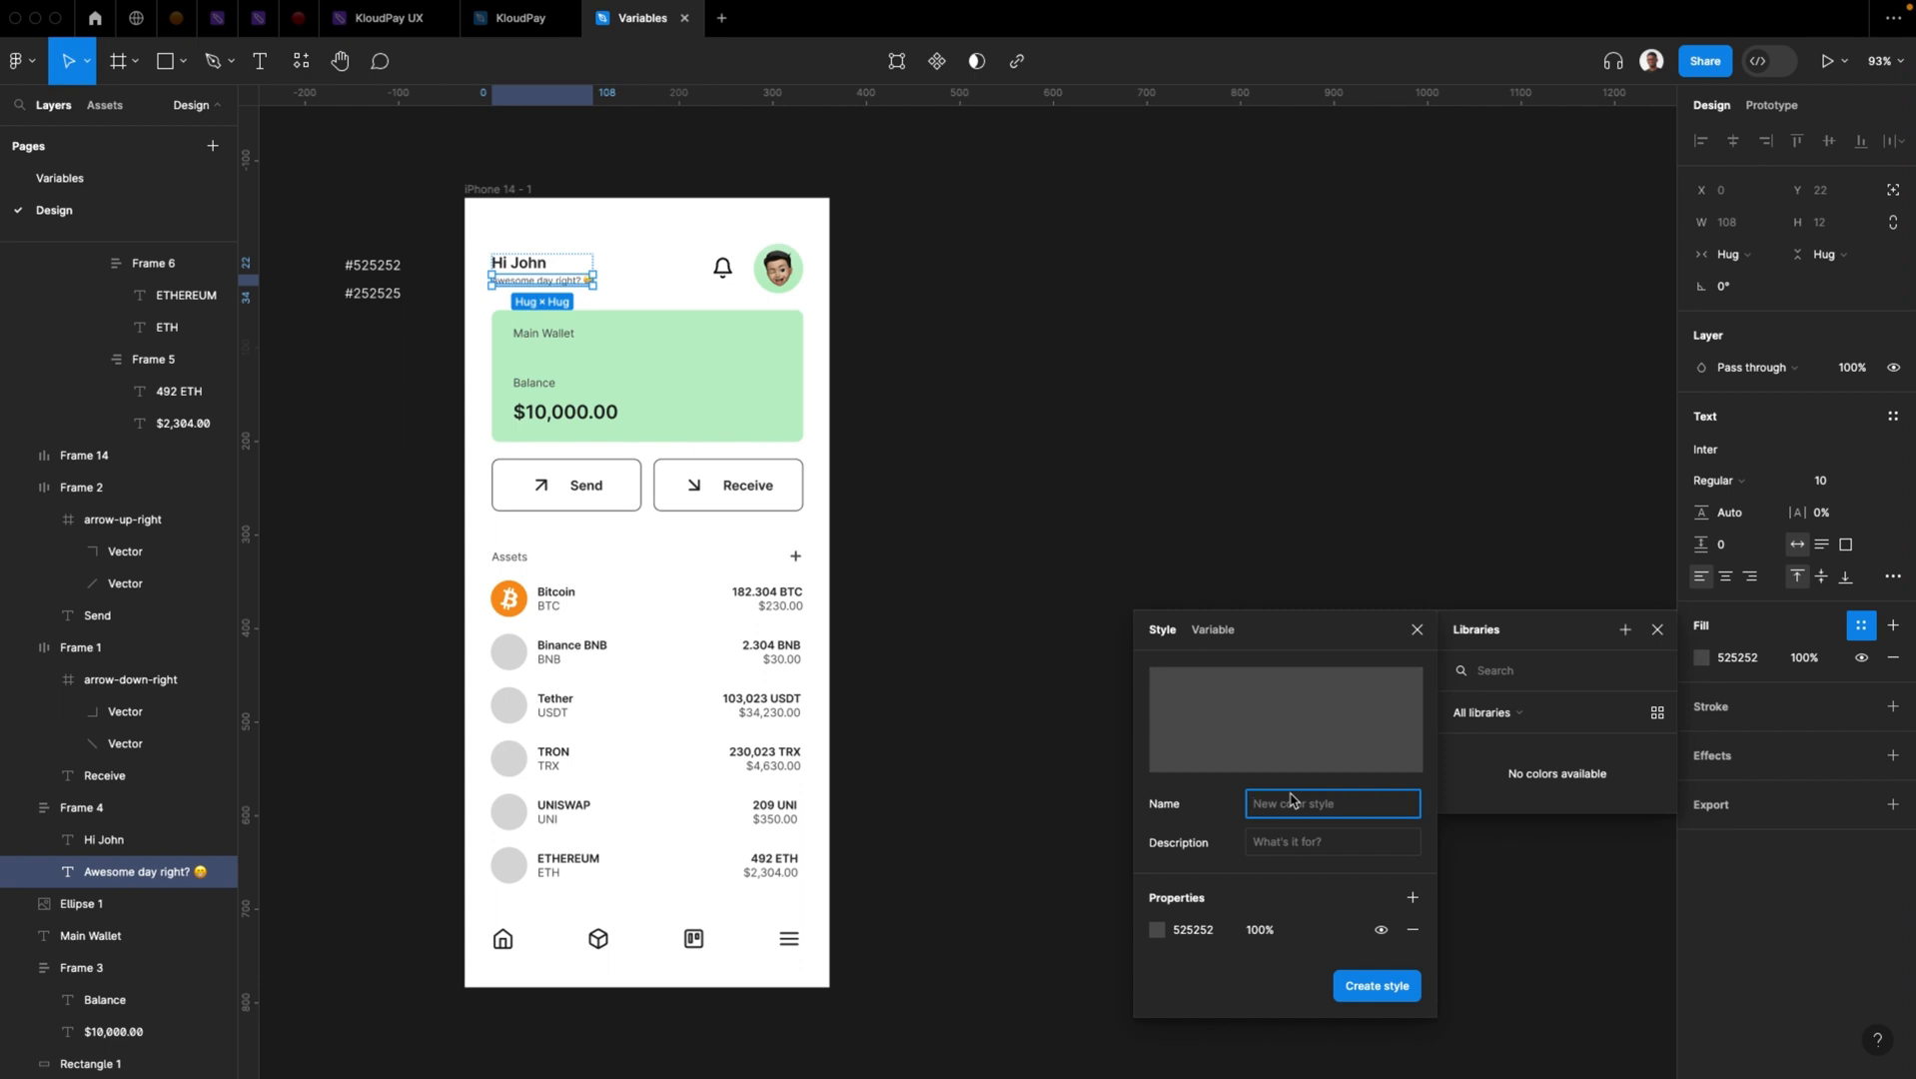
type("light-text")
key("Return")
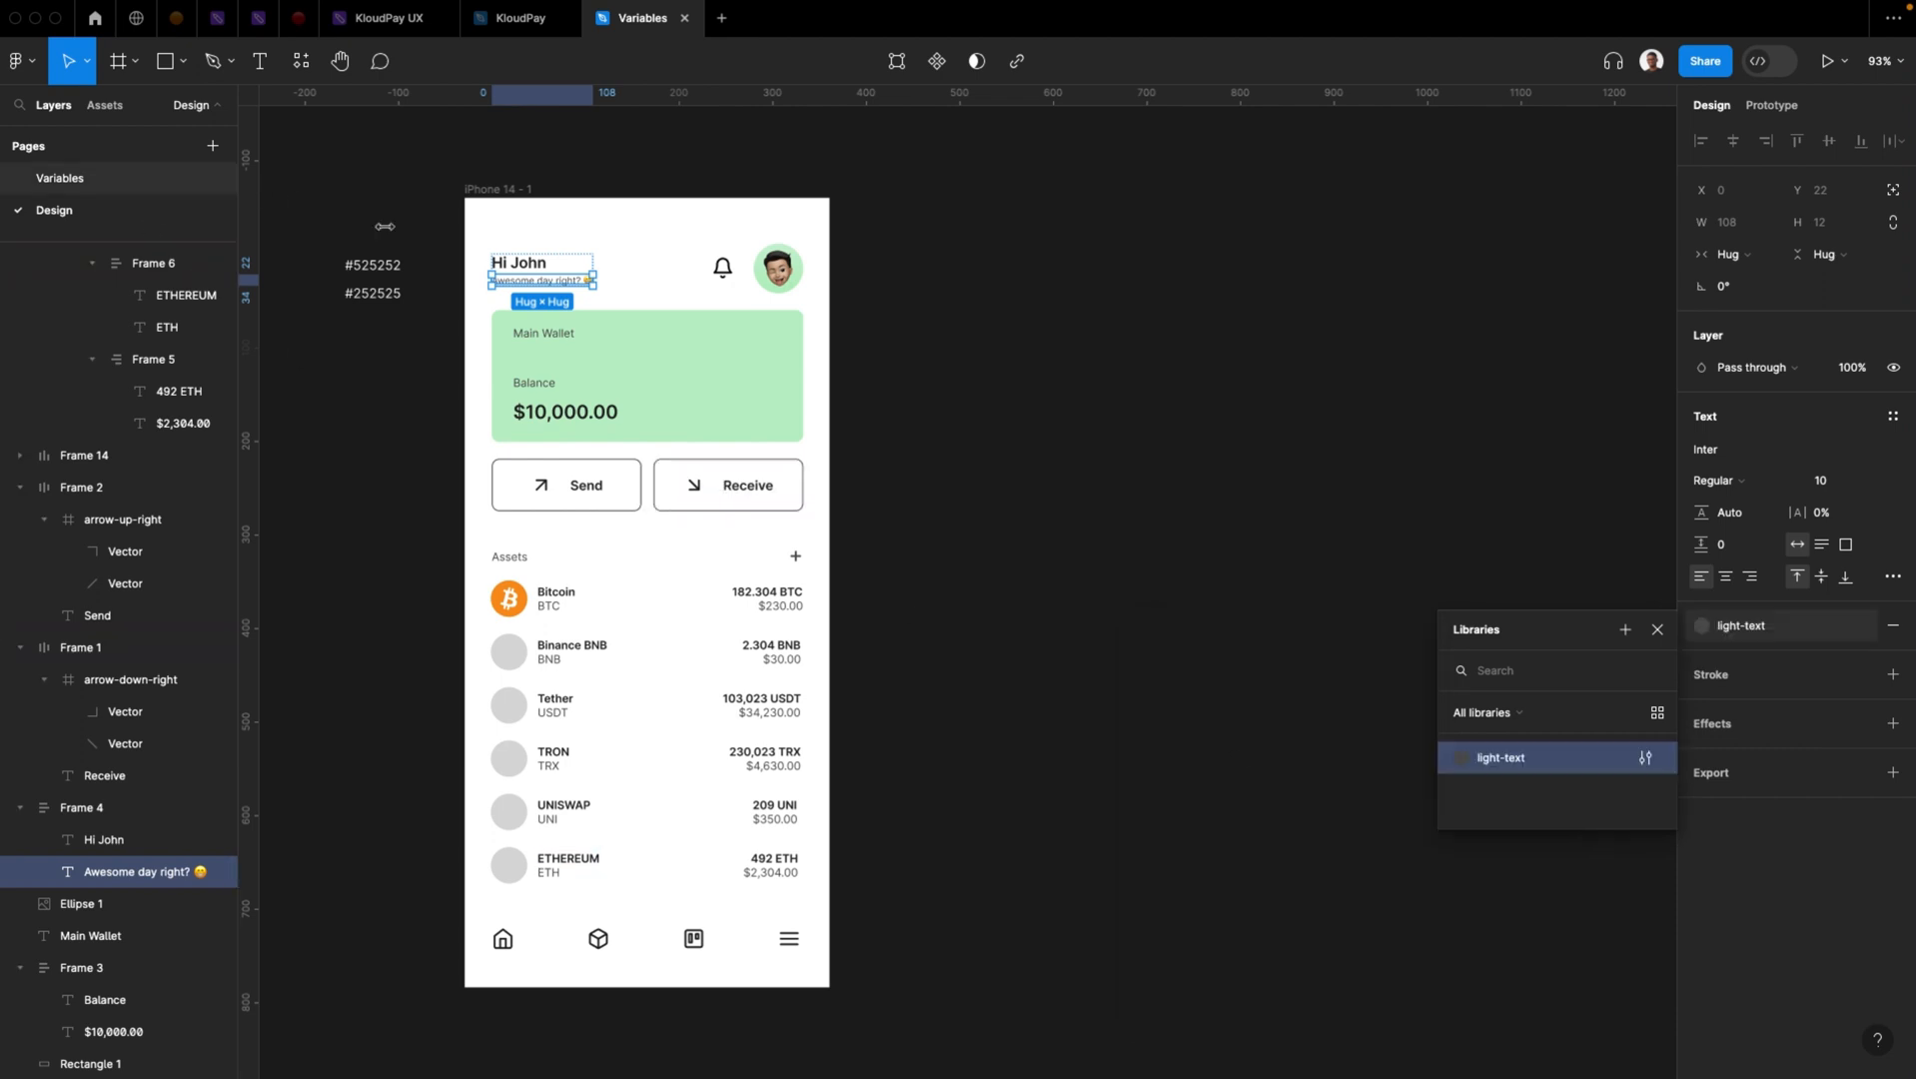
Create a color style named dark-text from the 252525 fill of the greeting heading, then close the style library
left_click(509, 263)
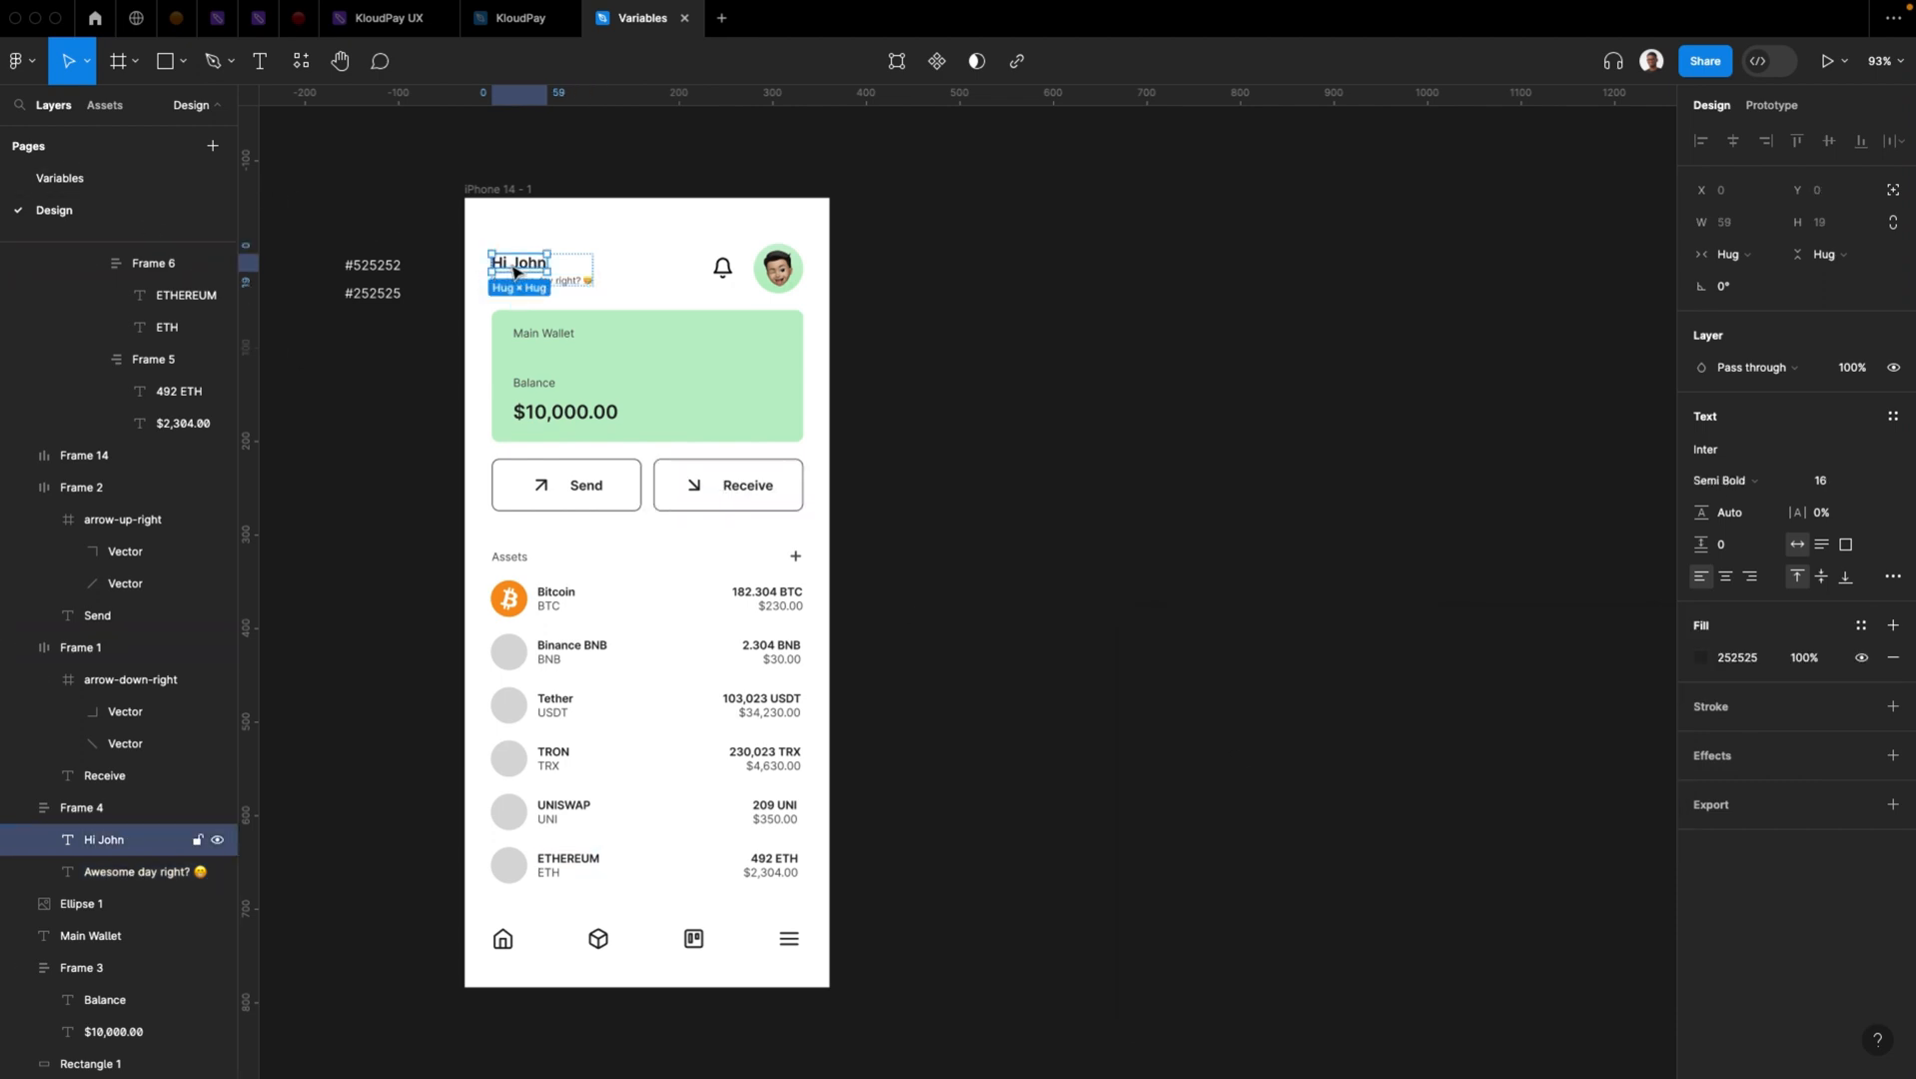
left_click(1860, 626)
left_click(1625, 629)
type("da")
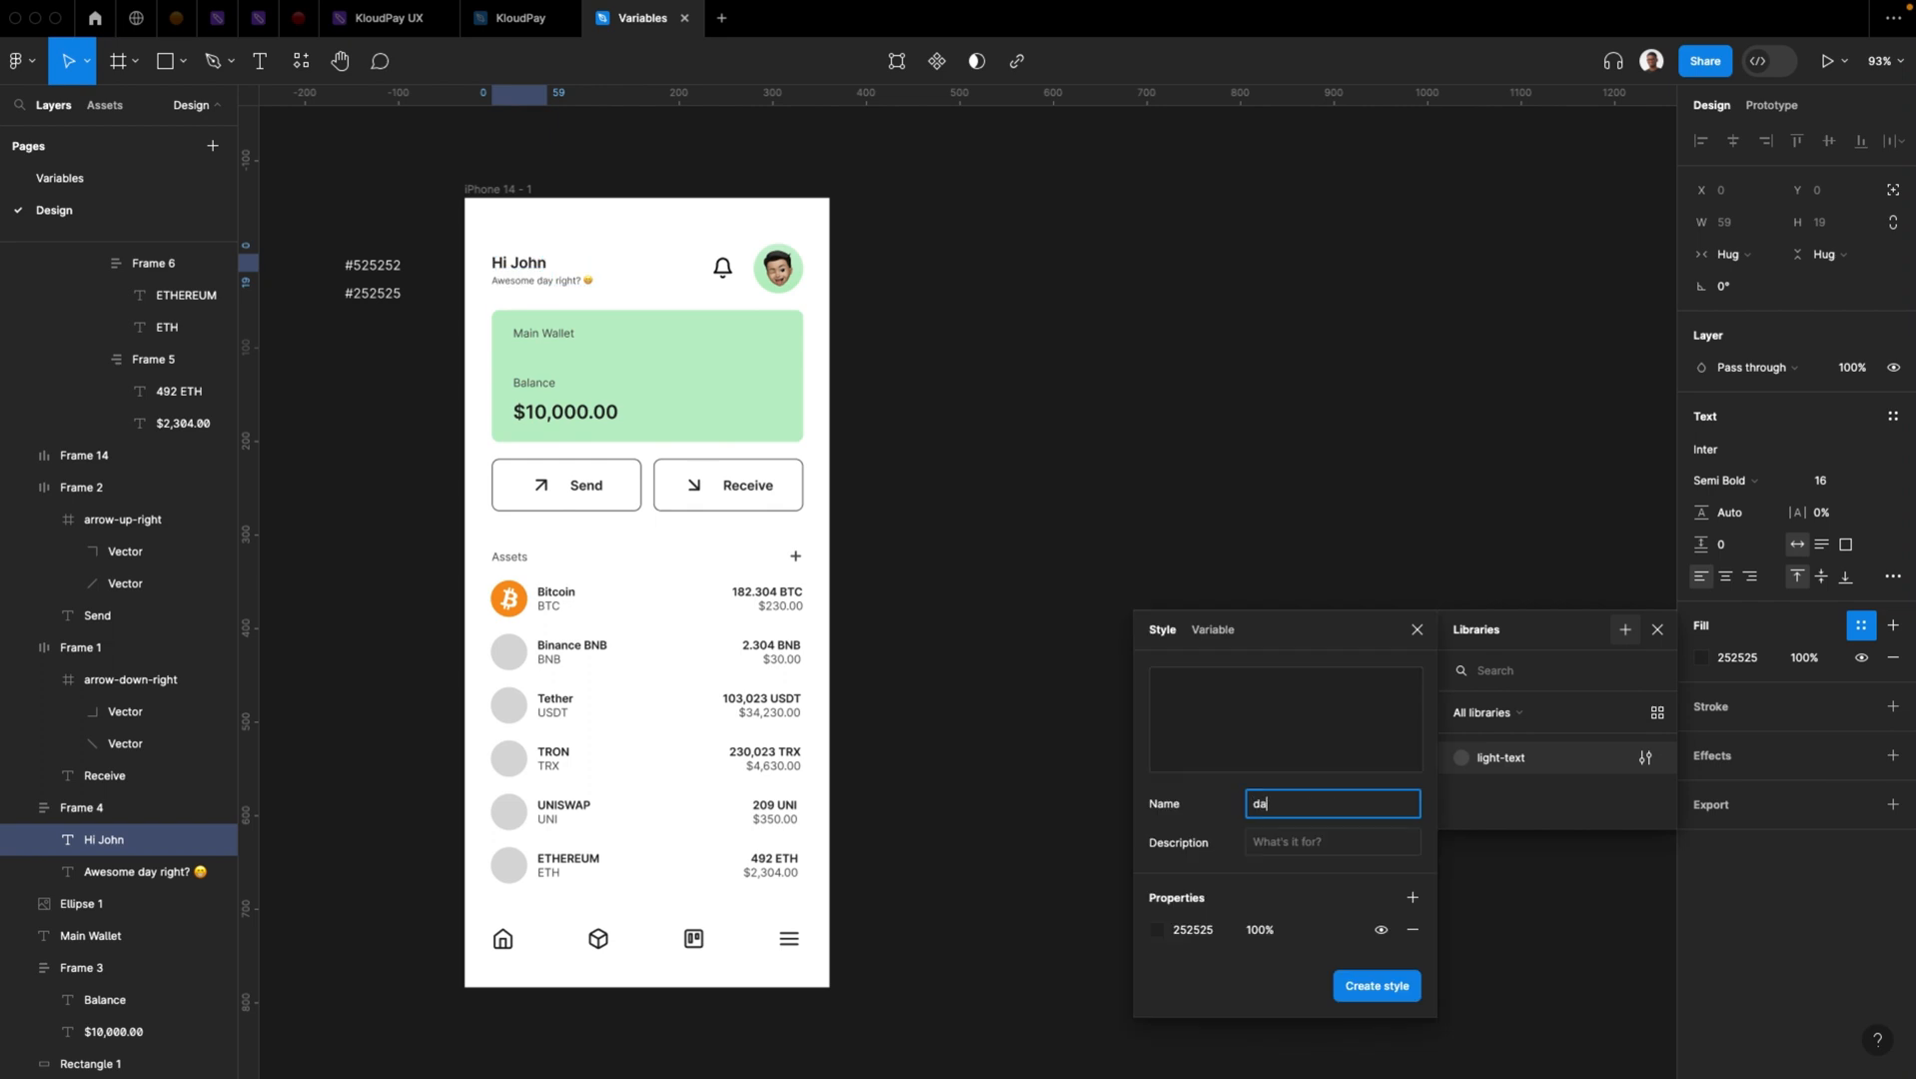
type("rk-text")
key("Return")
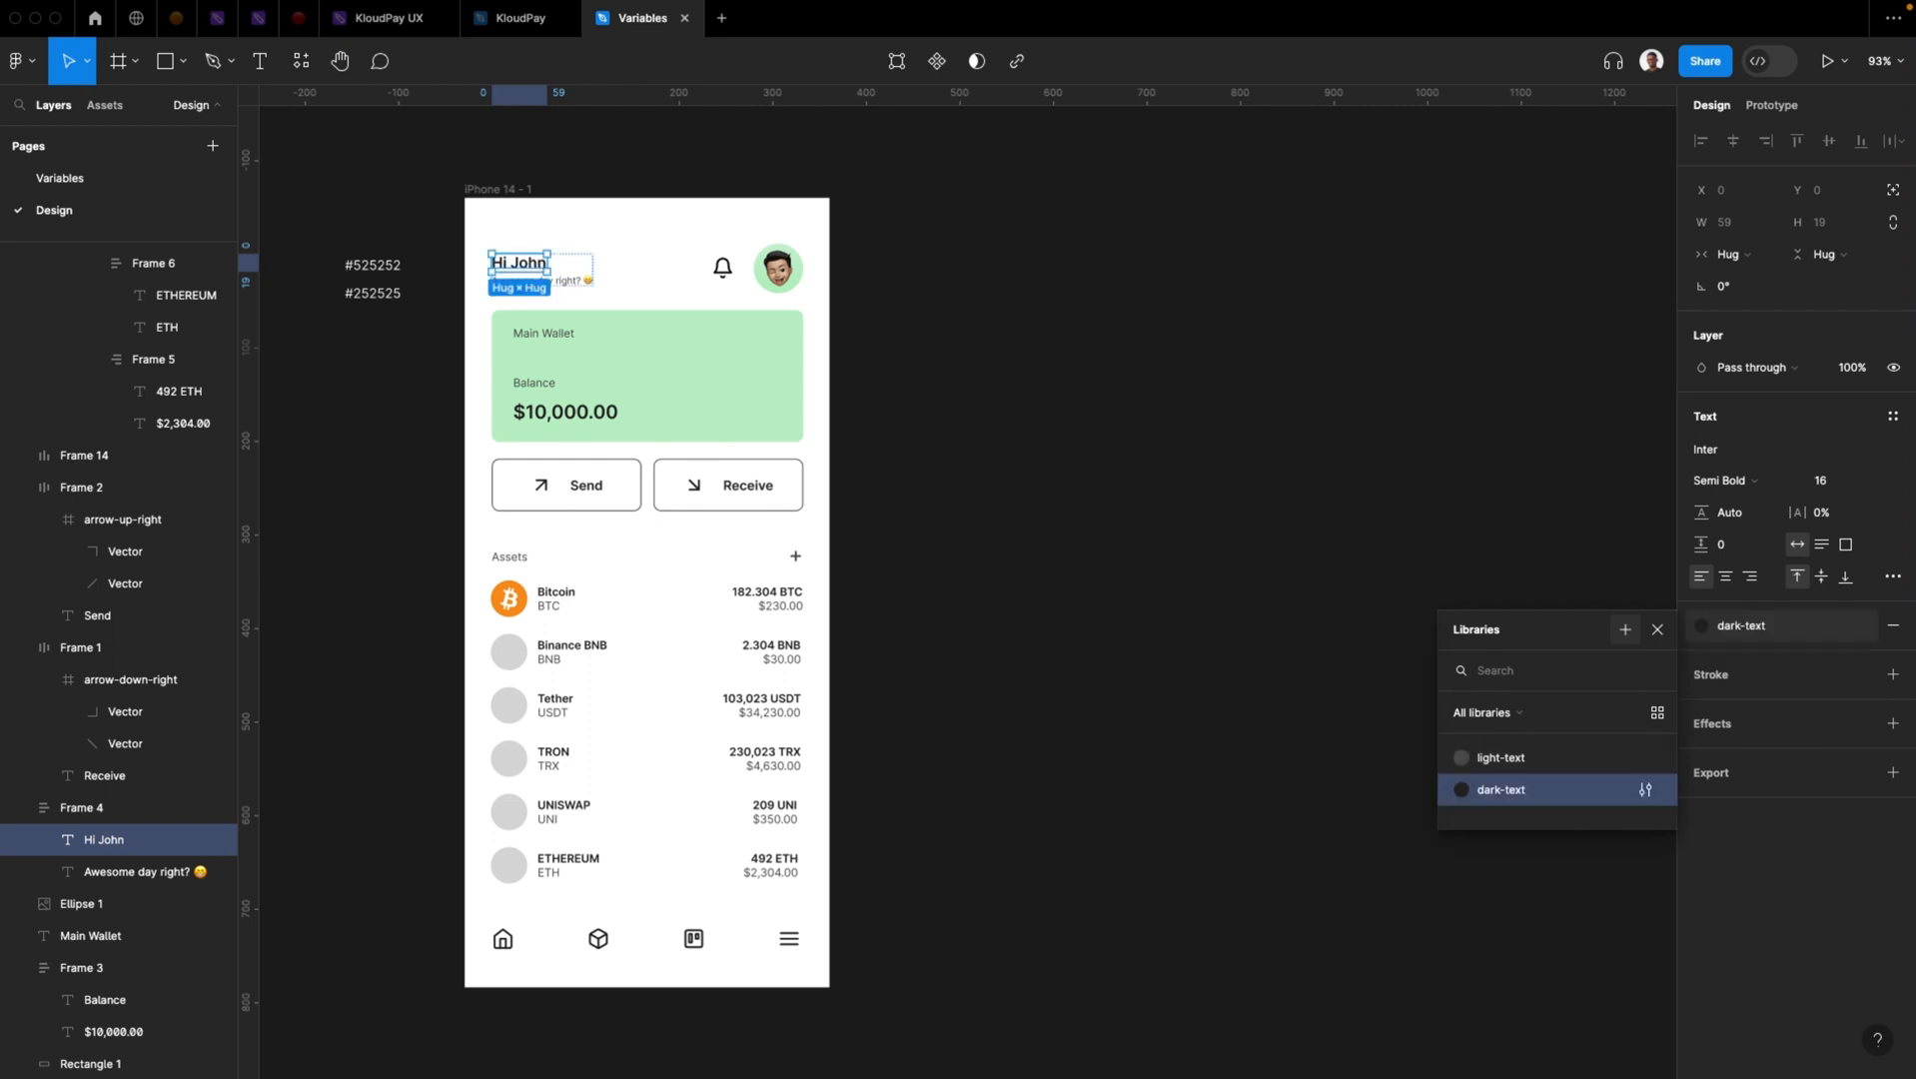
left_click(1658, 630)
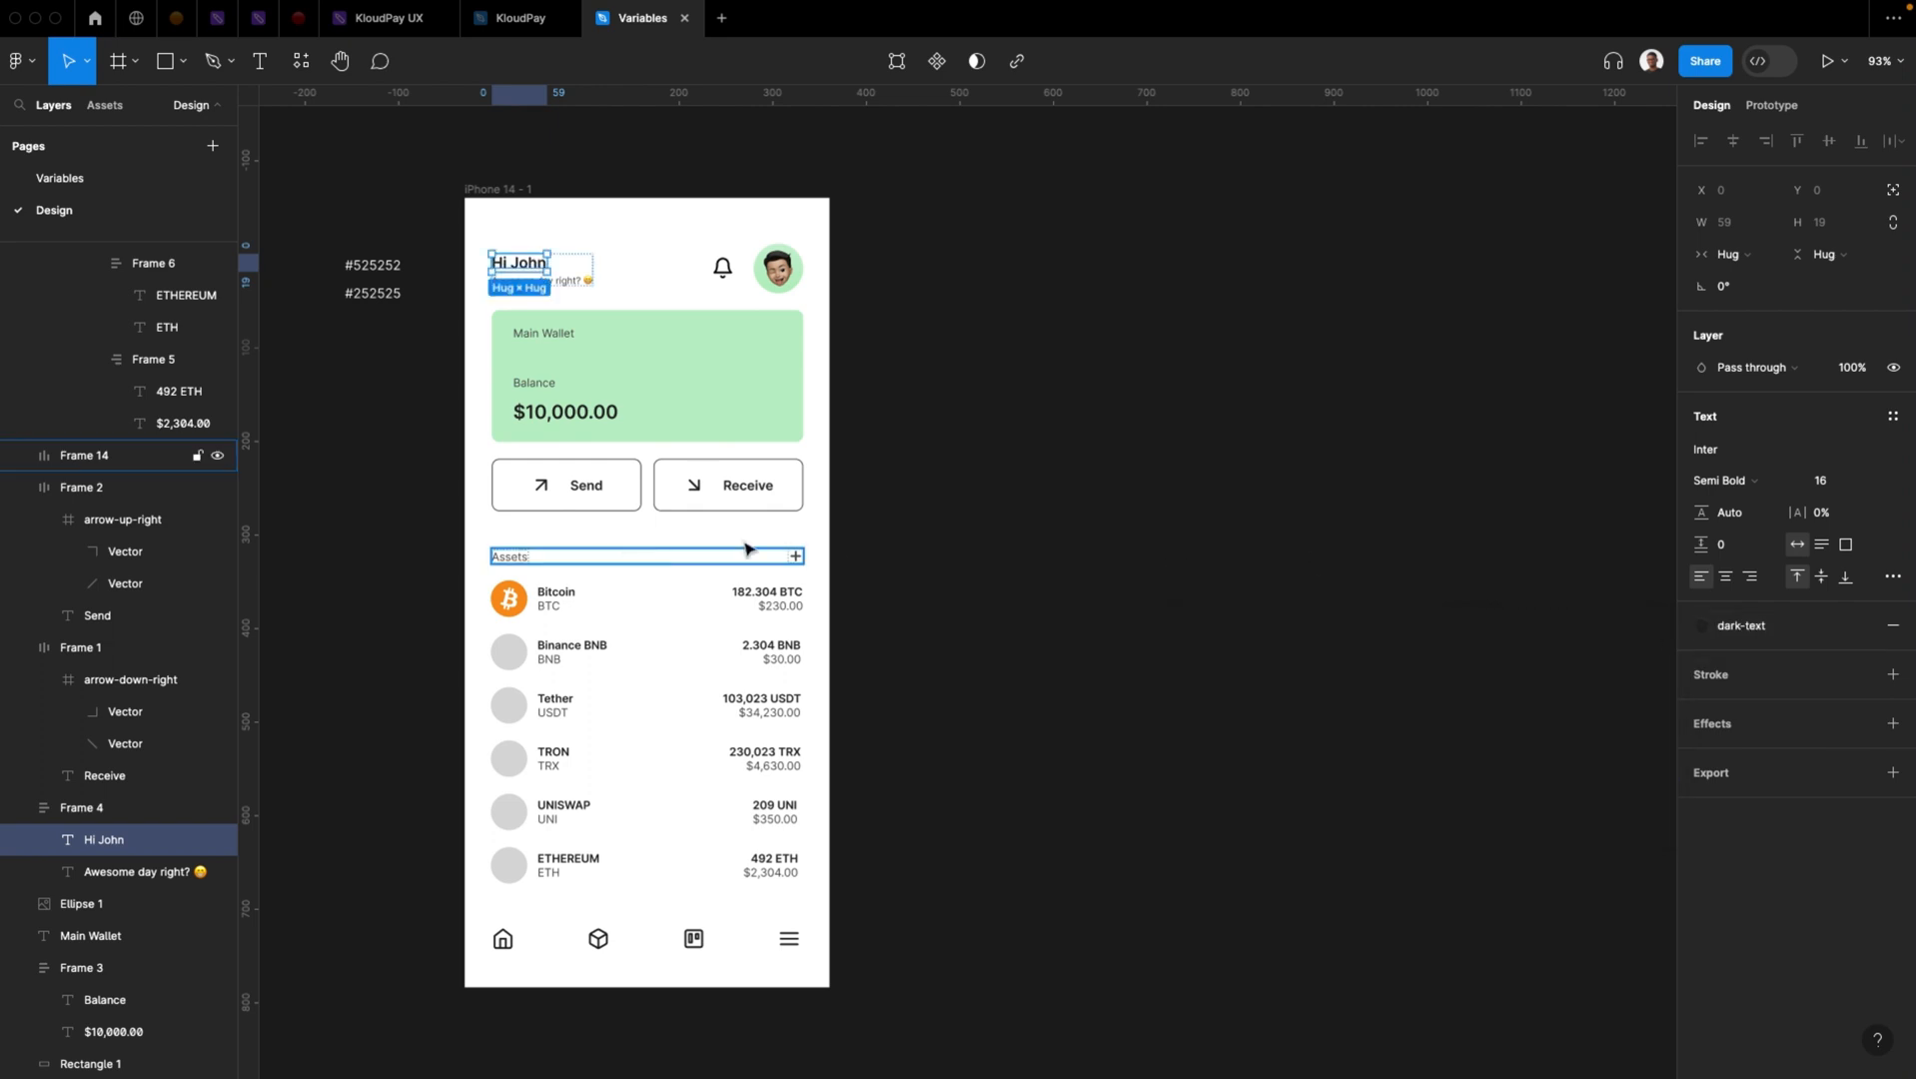
left_click(920, 510)
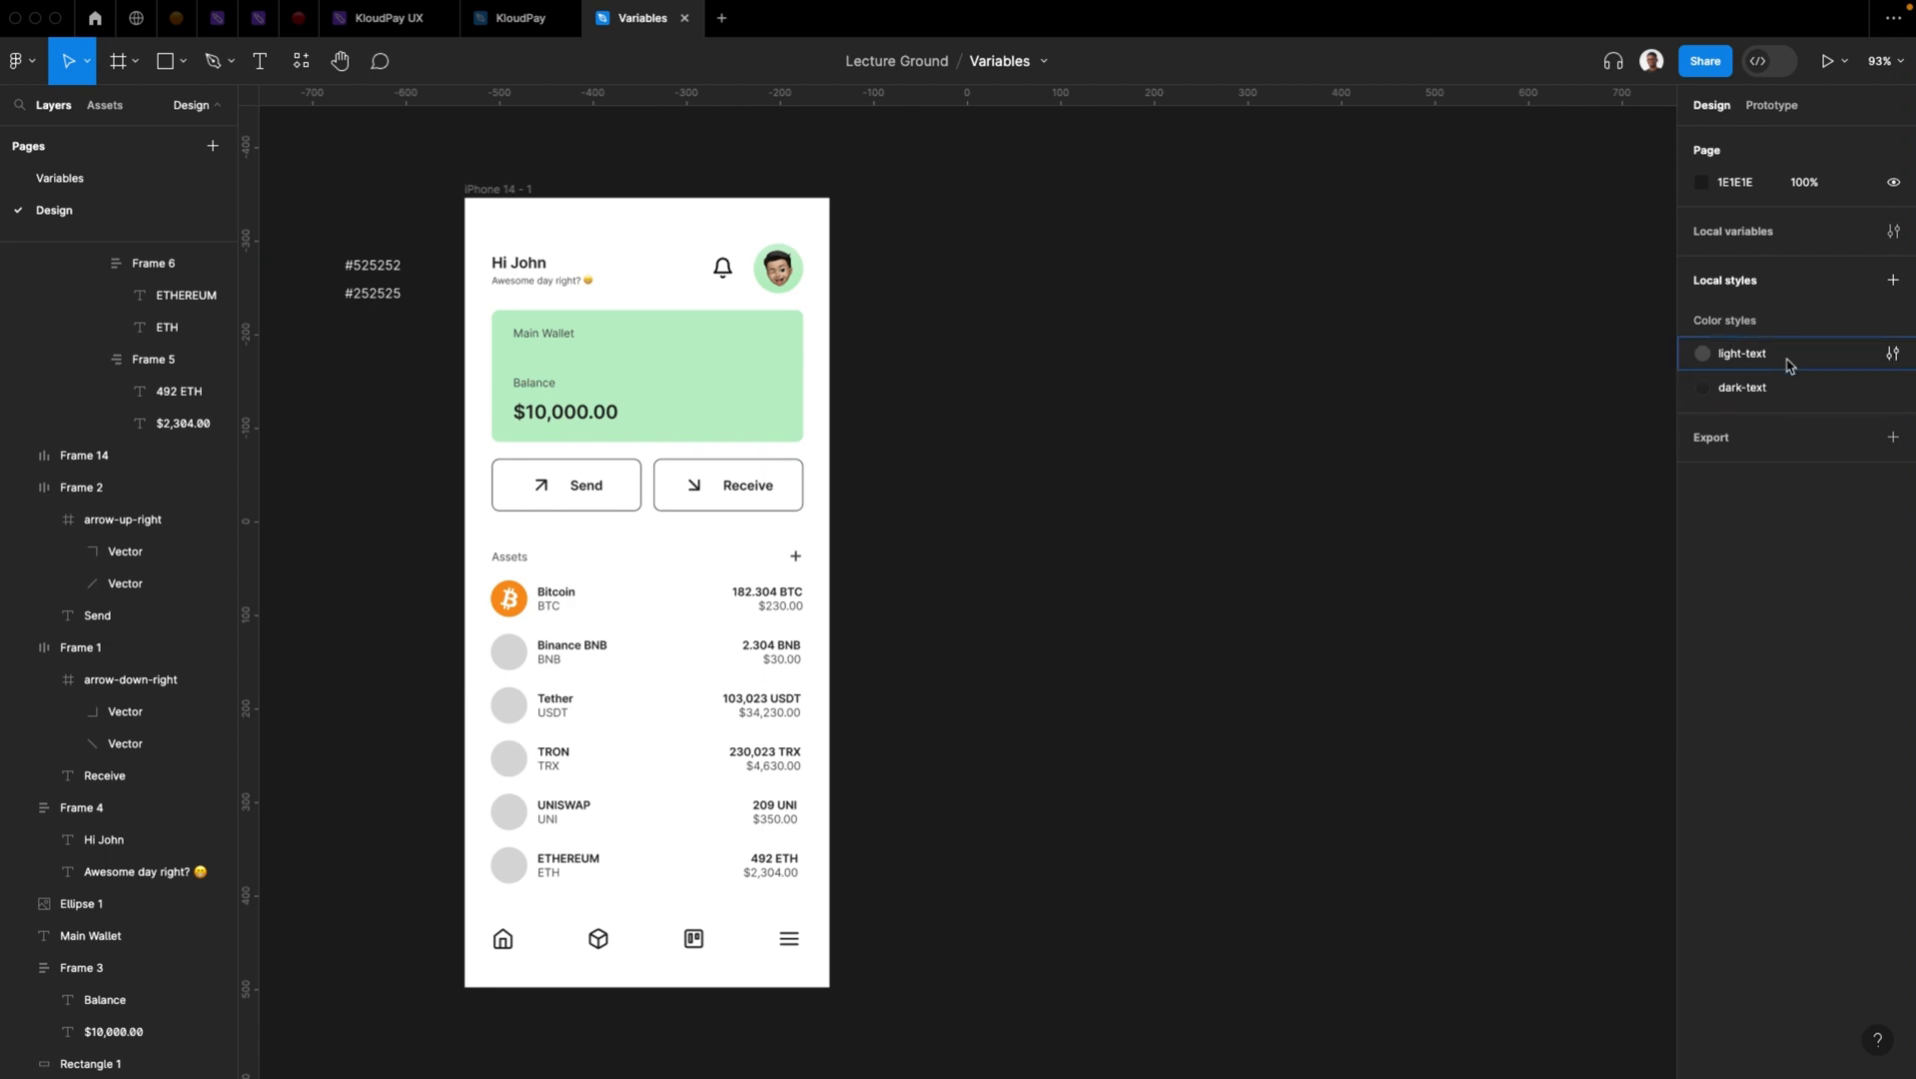
Apply the light-text style to the Main Wallet, Balance and Assets labels and to every asset's ticker and dollar value
double_click(521, 262)
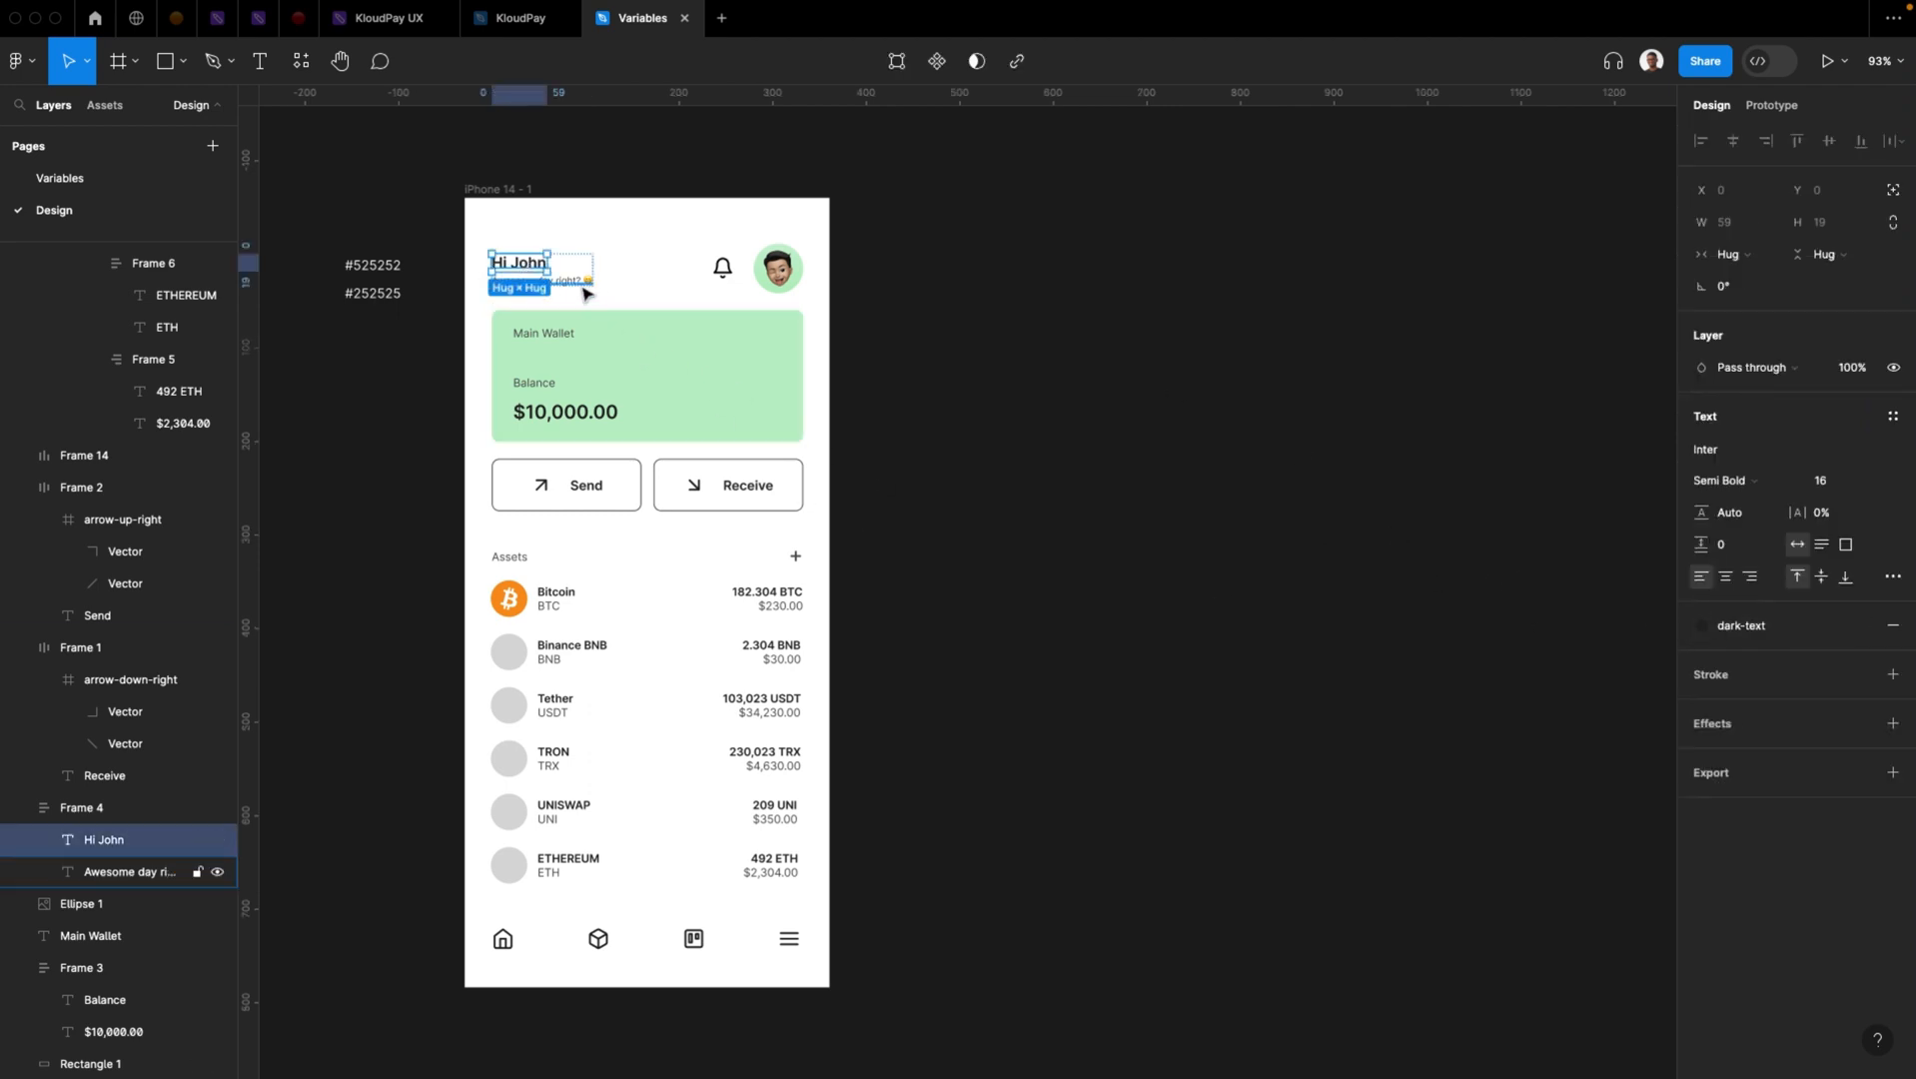
double_click(548, 389)
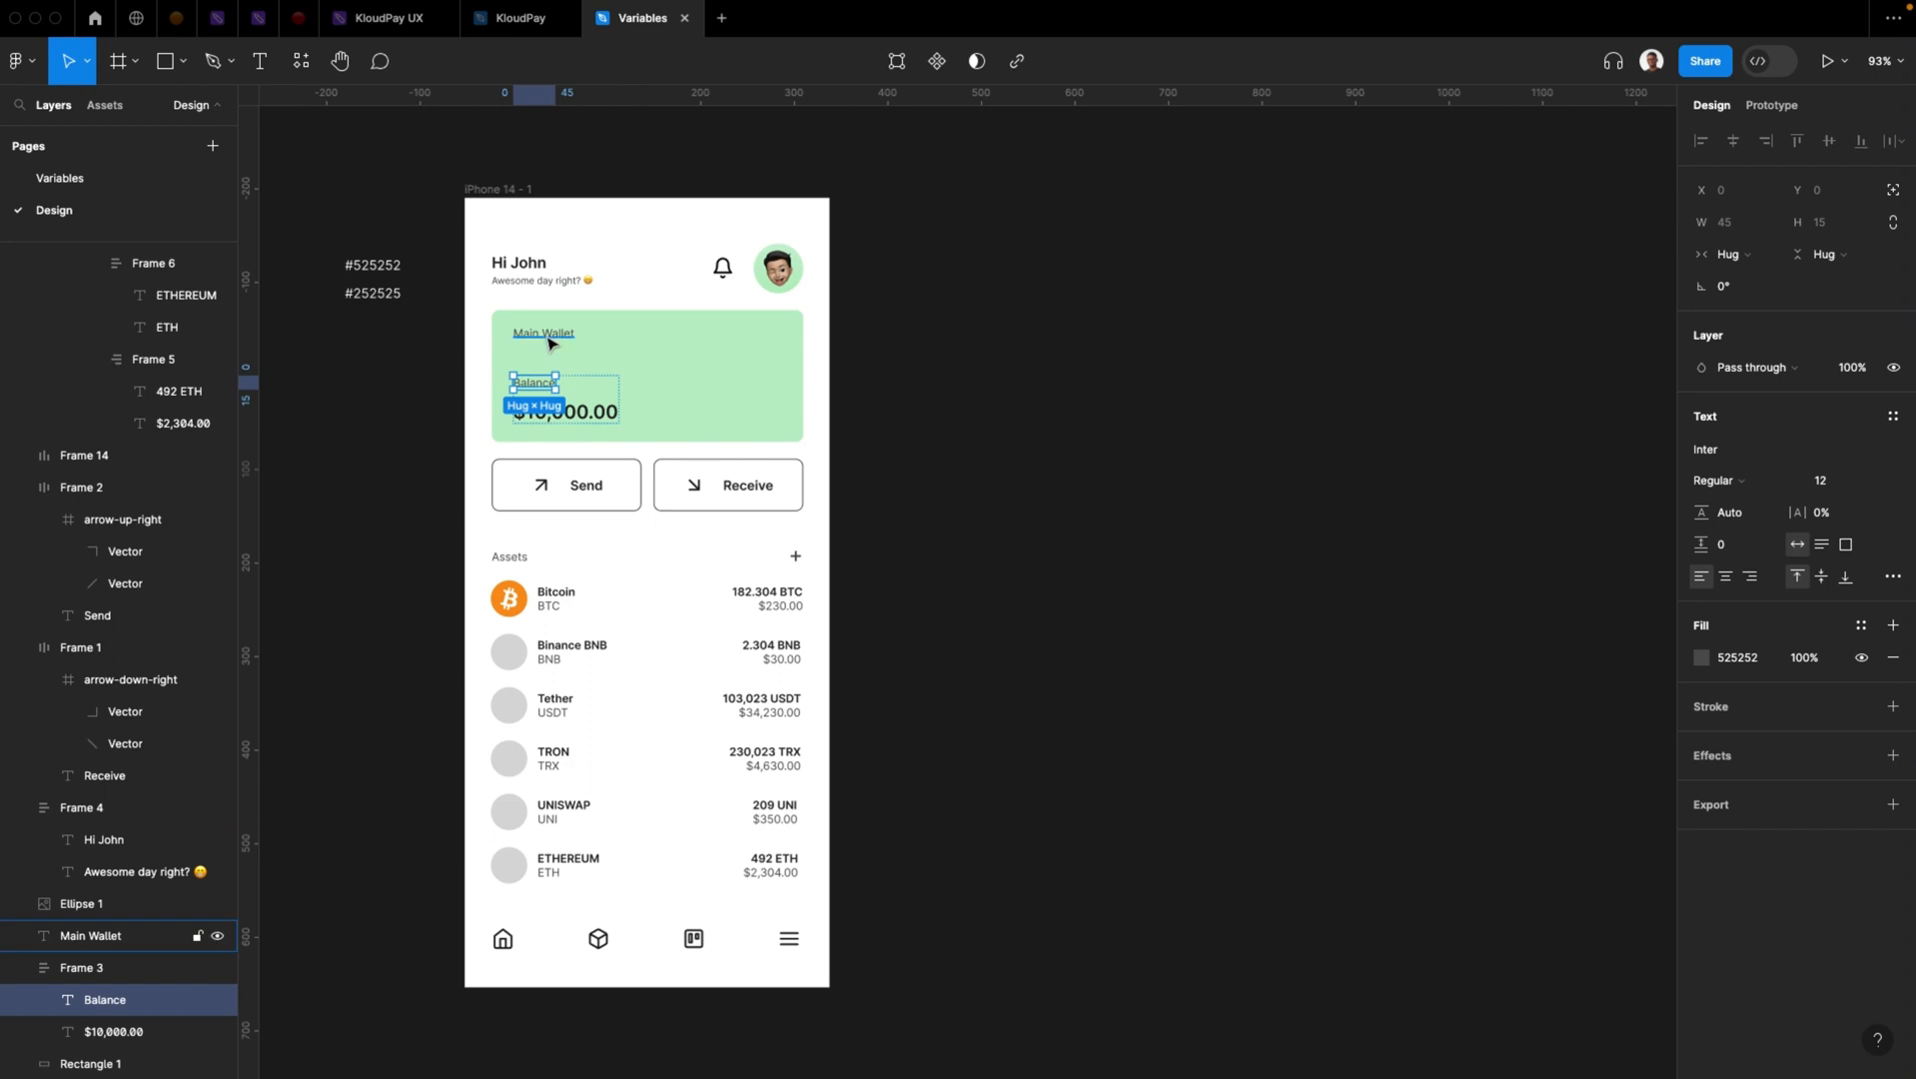
left_click(547, 339, "shift")
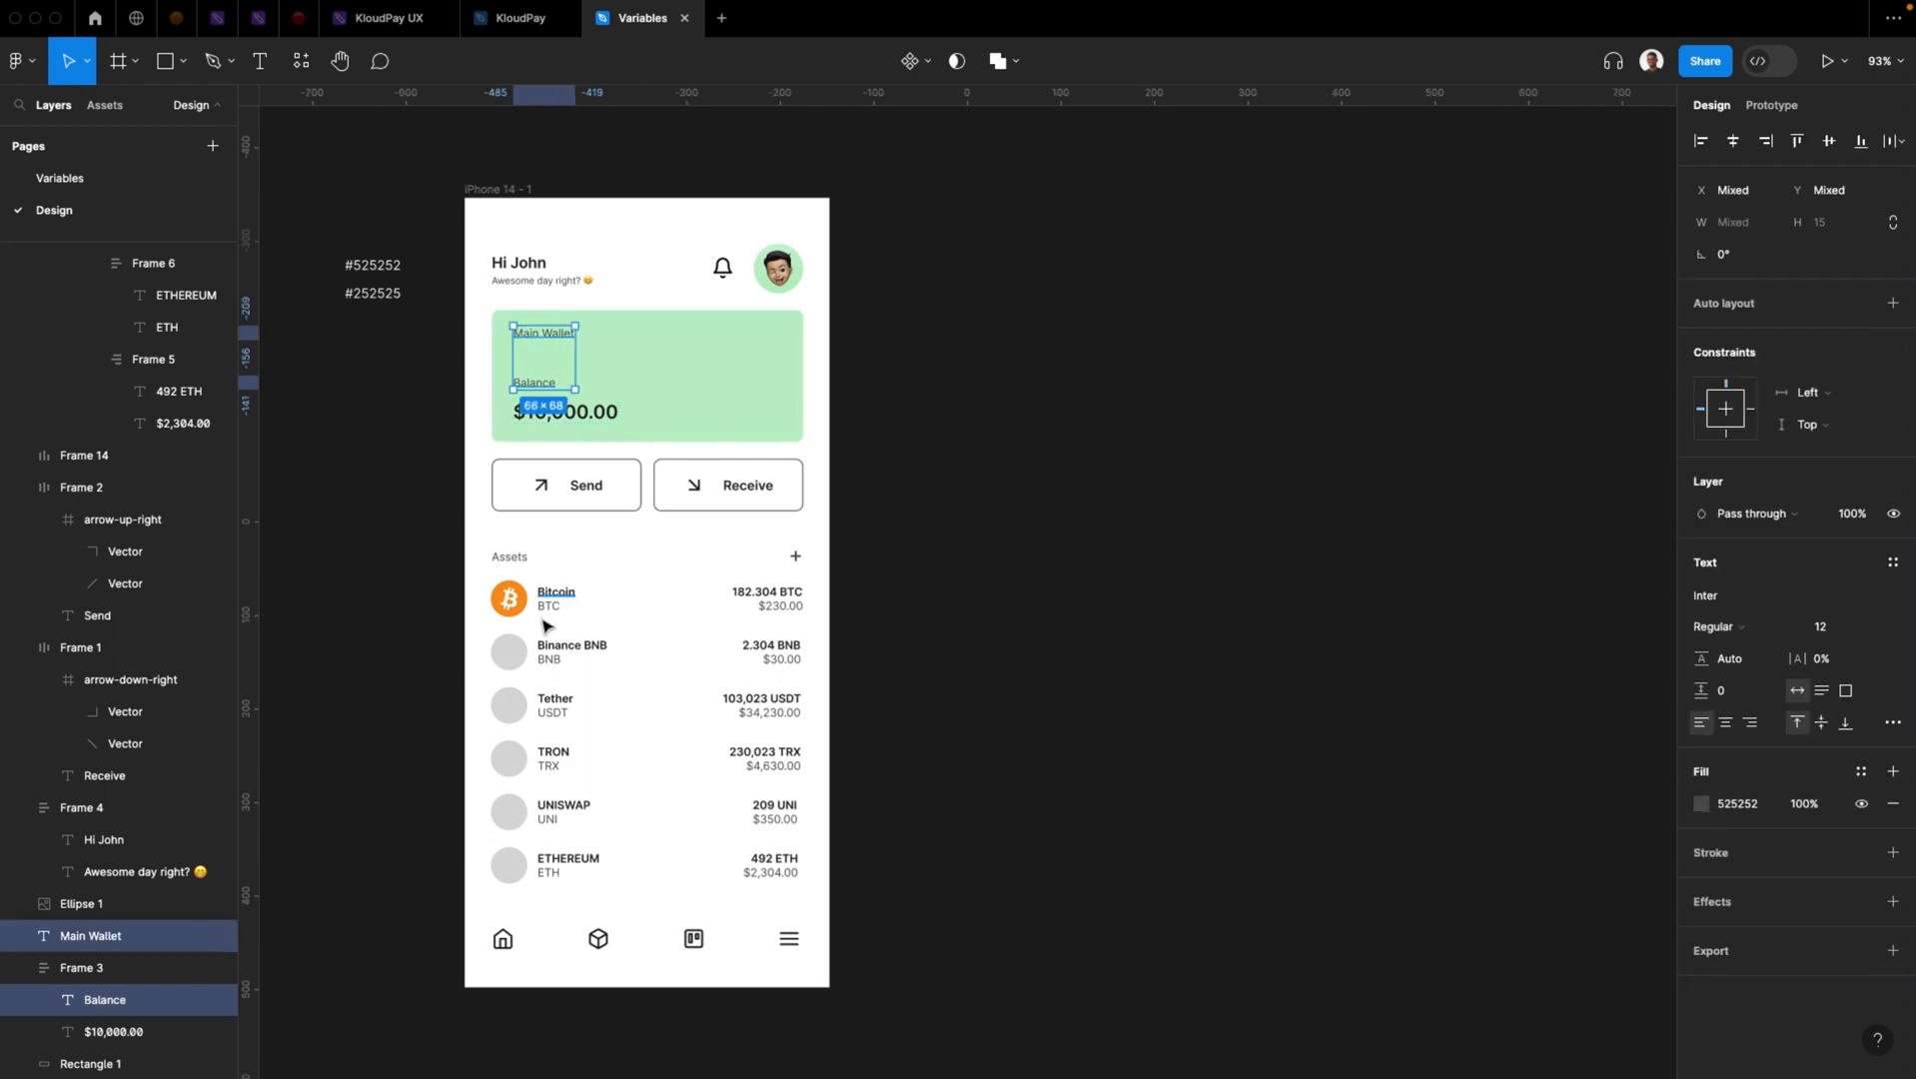
left_click(509, 556, "shift")
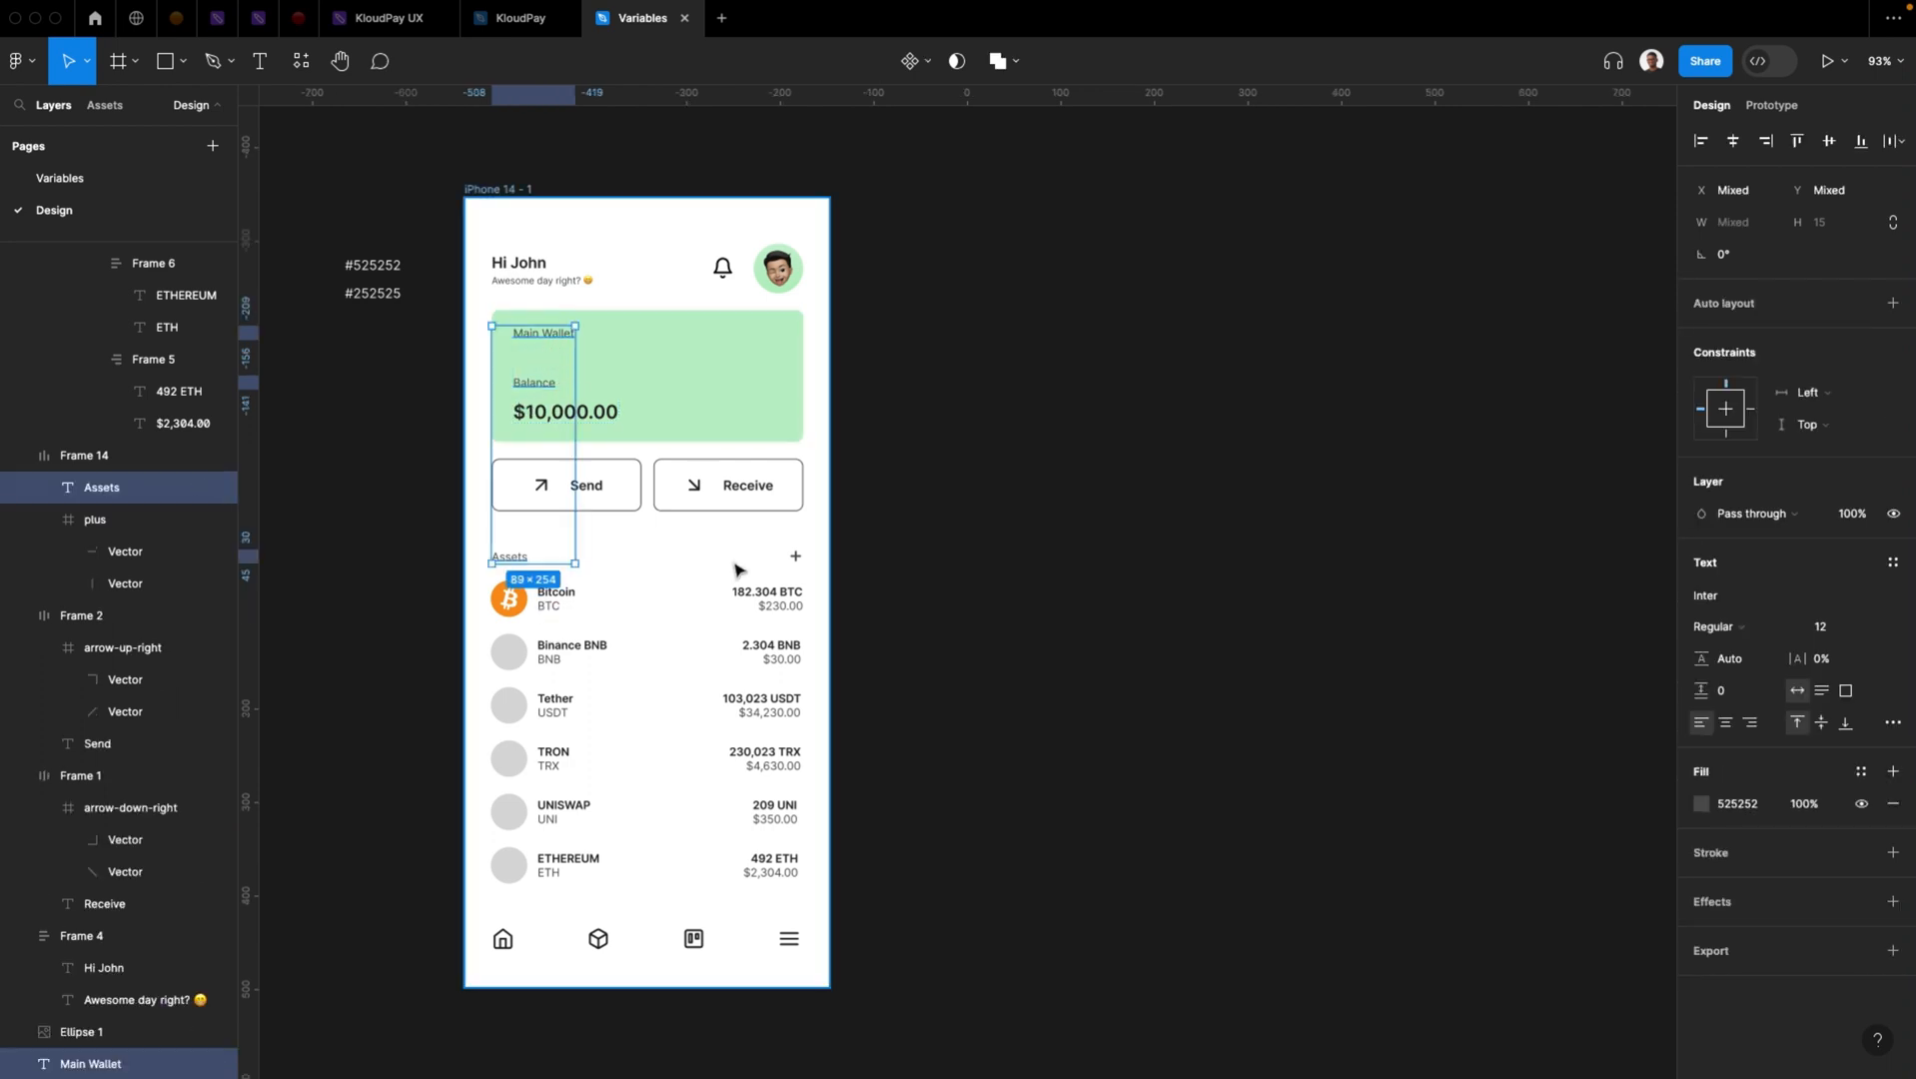
left_click(778, 606, "shift")
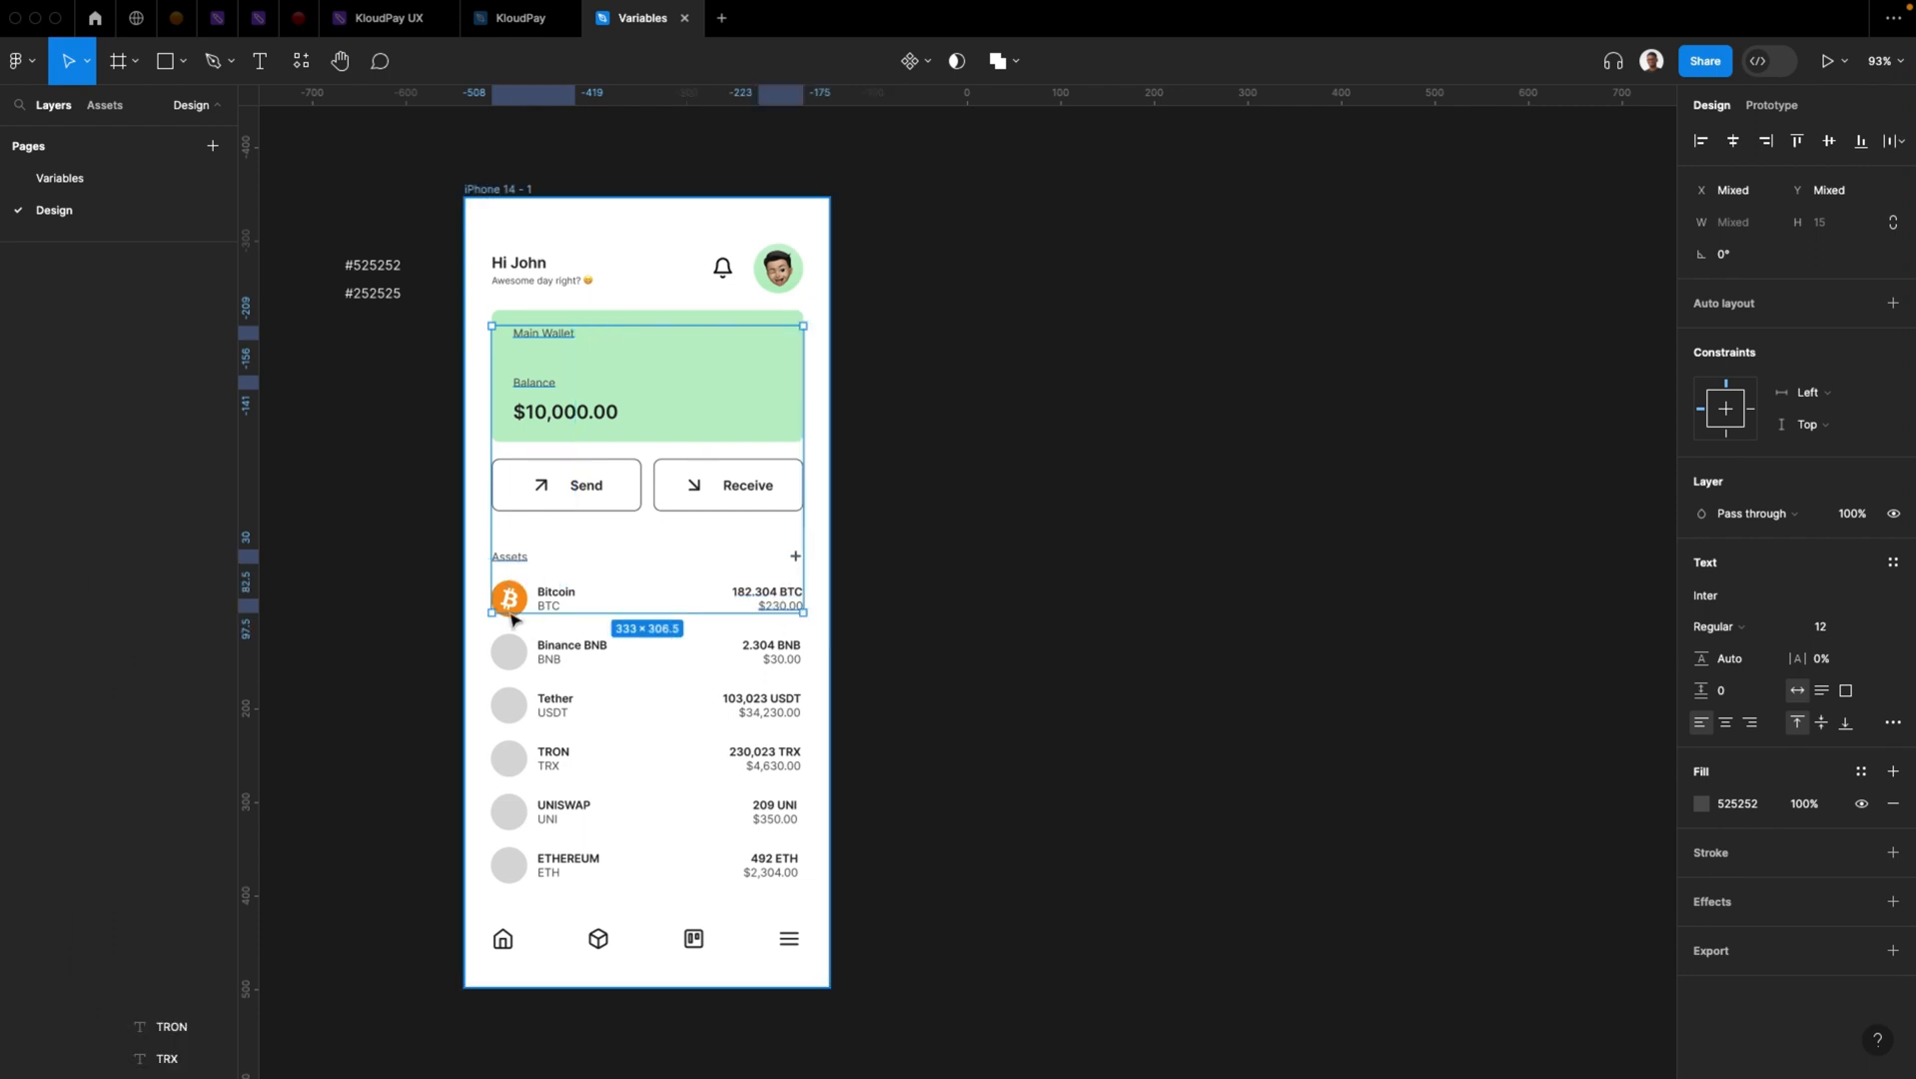
left_click(548, 606, "shift")
left_click(548, 659, "shift")
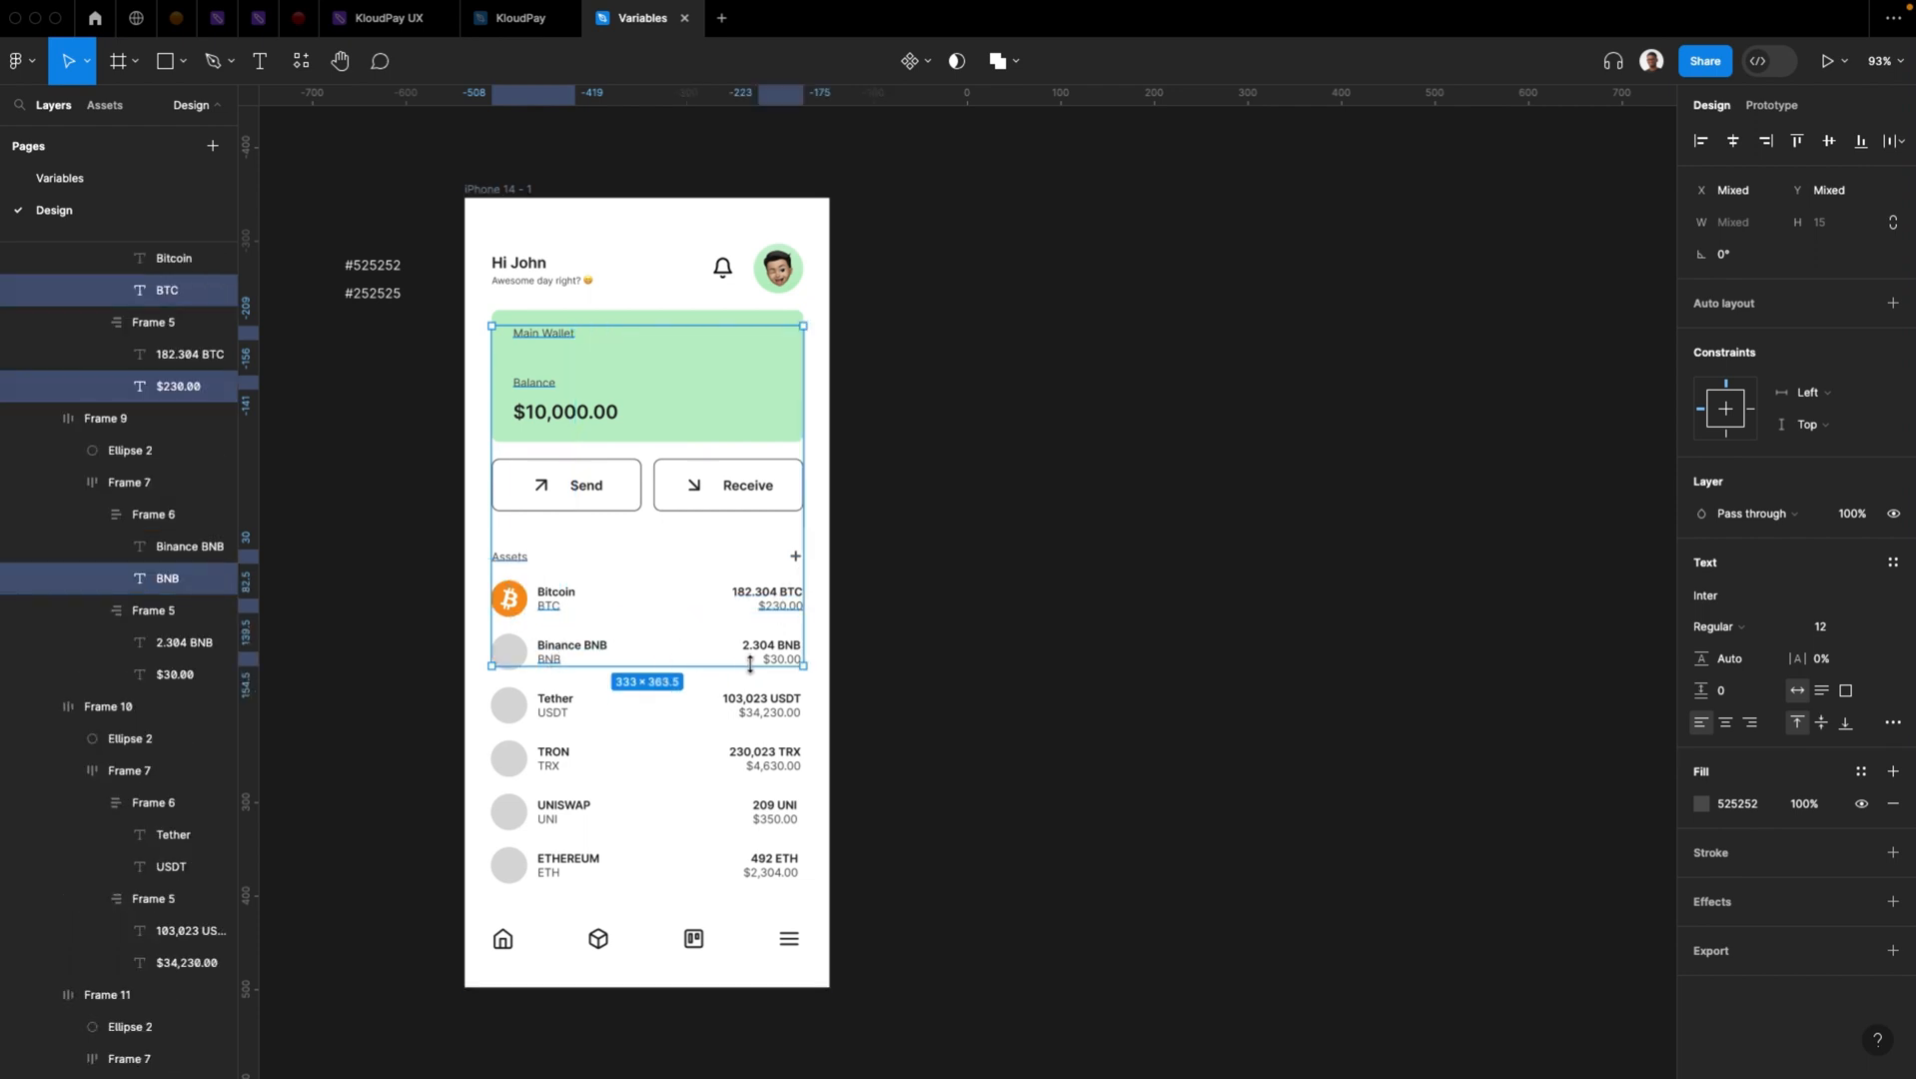
left_click(779, 663, "shift")
left_click(770, 712, "shift")
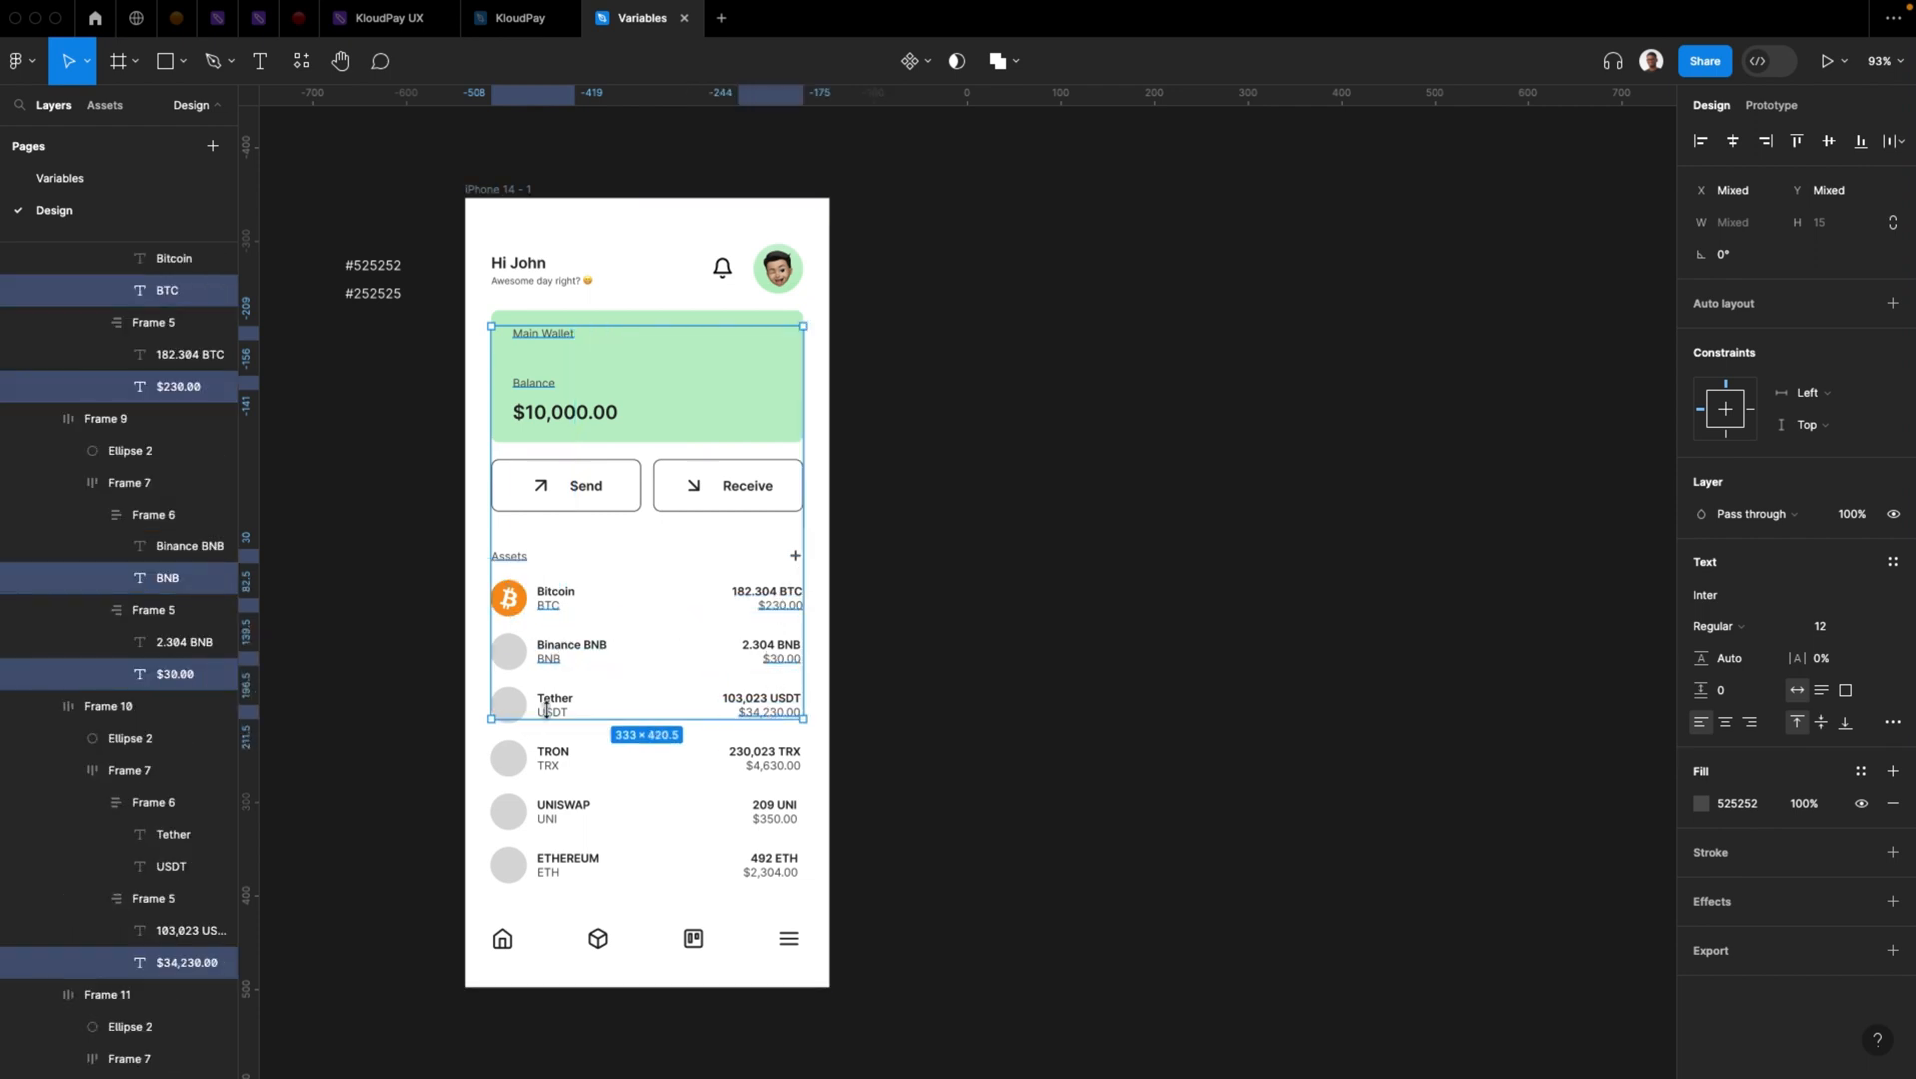
left_click(553, 713, "shift")
left_click(548, 765, "shift")
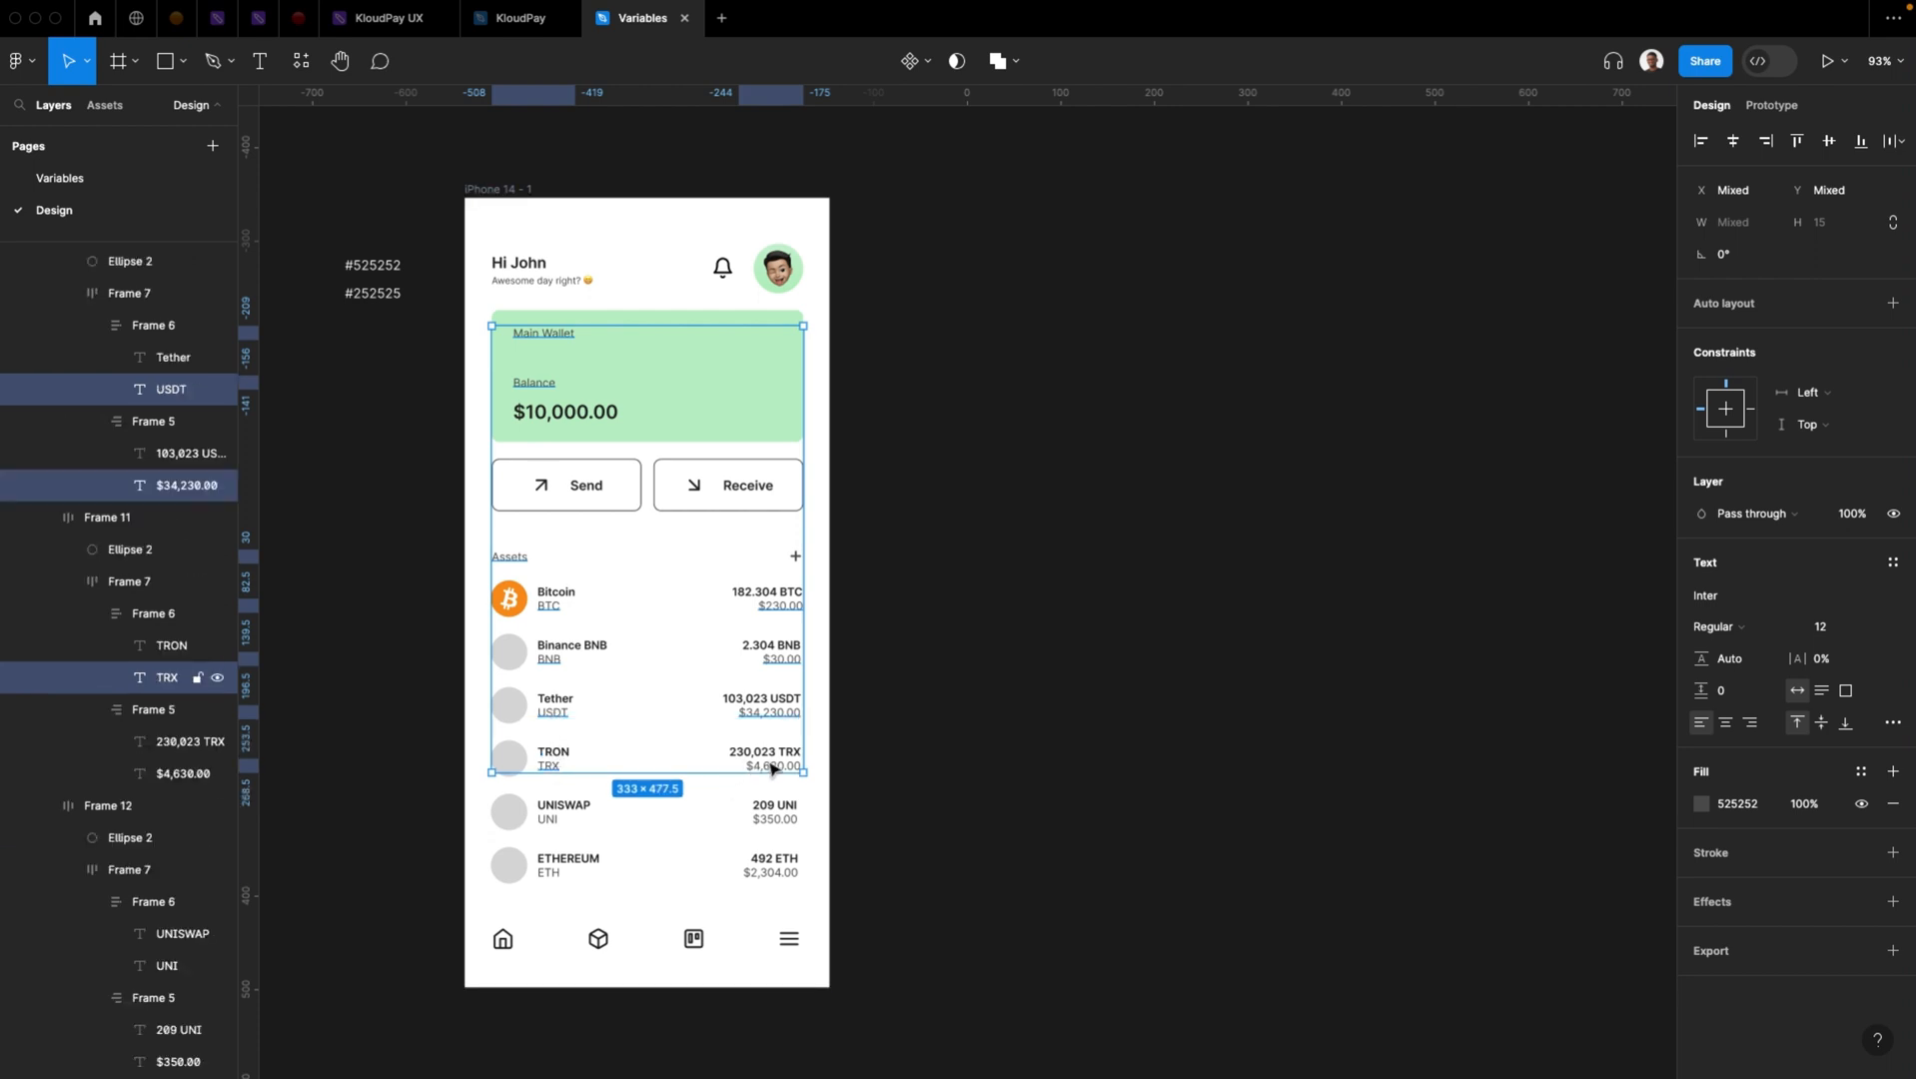
left_click(772, 767, "shift")
left_click(547, 819, "shift")
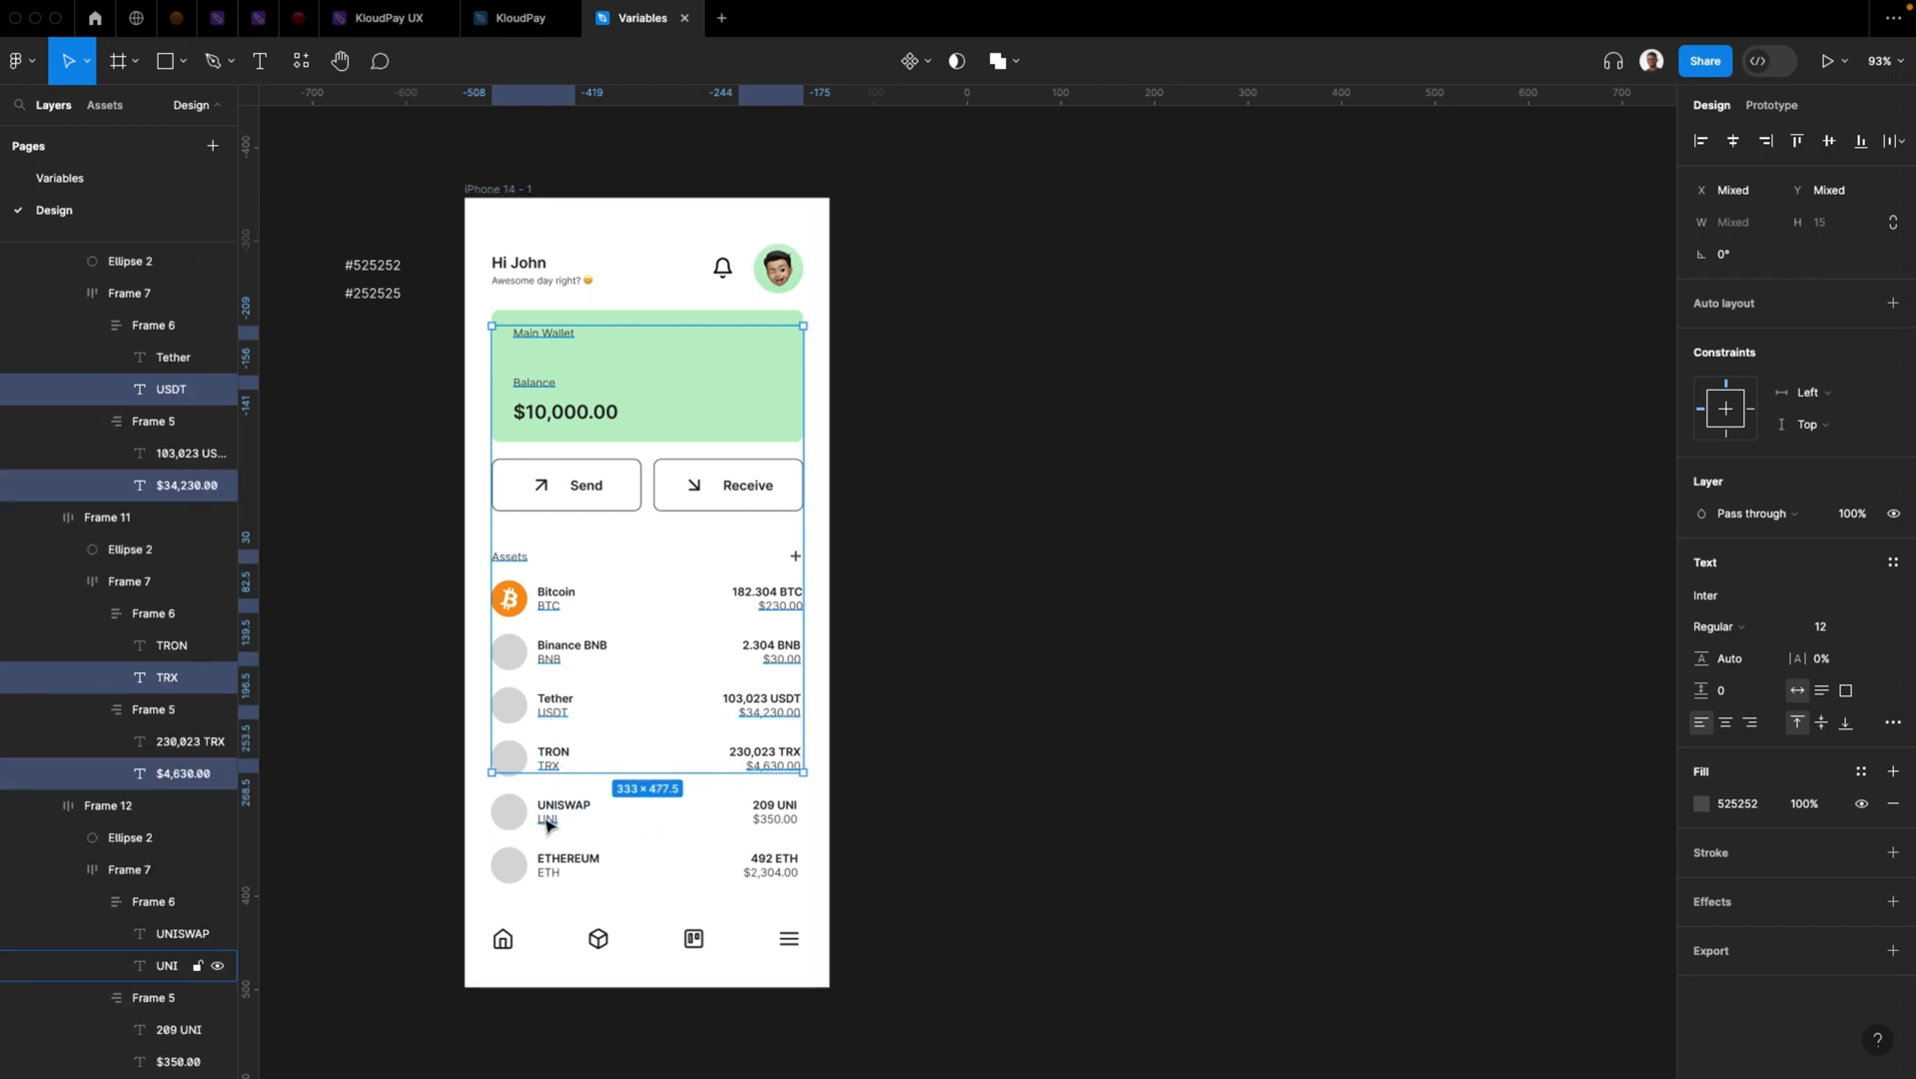
left_click(777, 822, "shift")
left_click(771, 872, "shift")
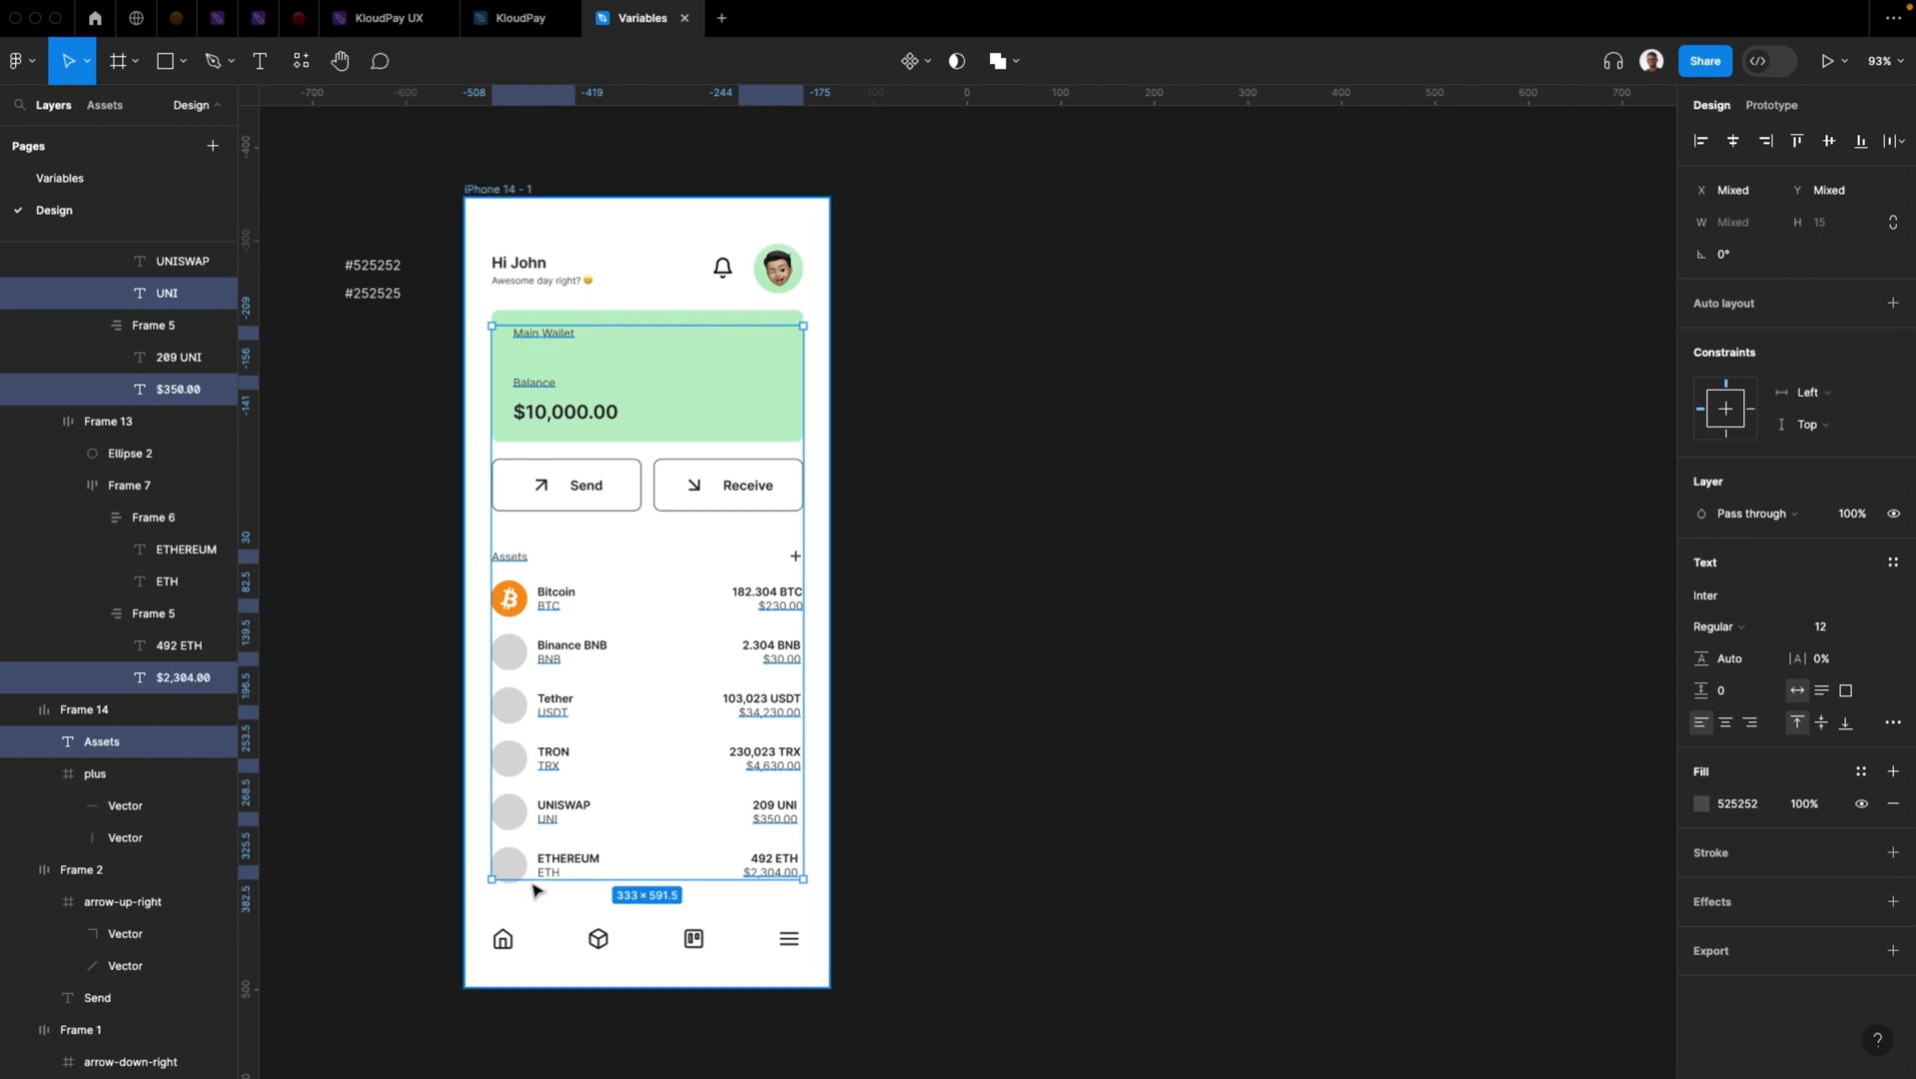
left_click(547, 871, "shift")
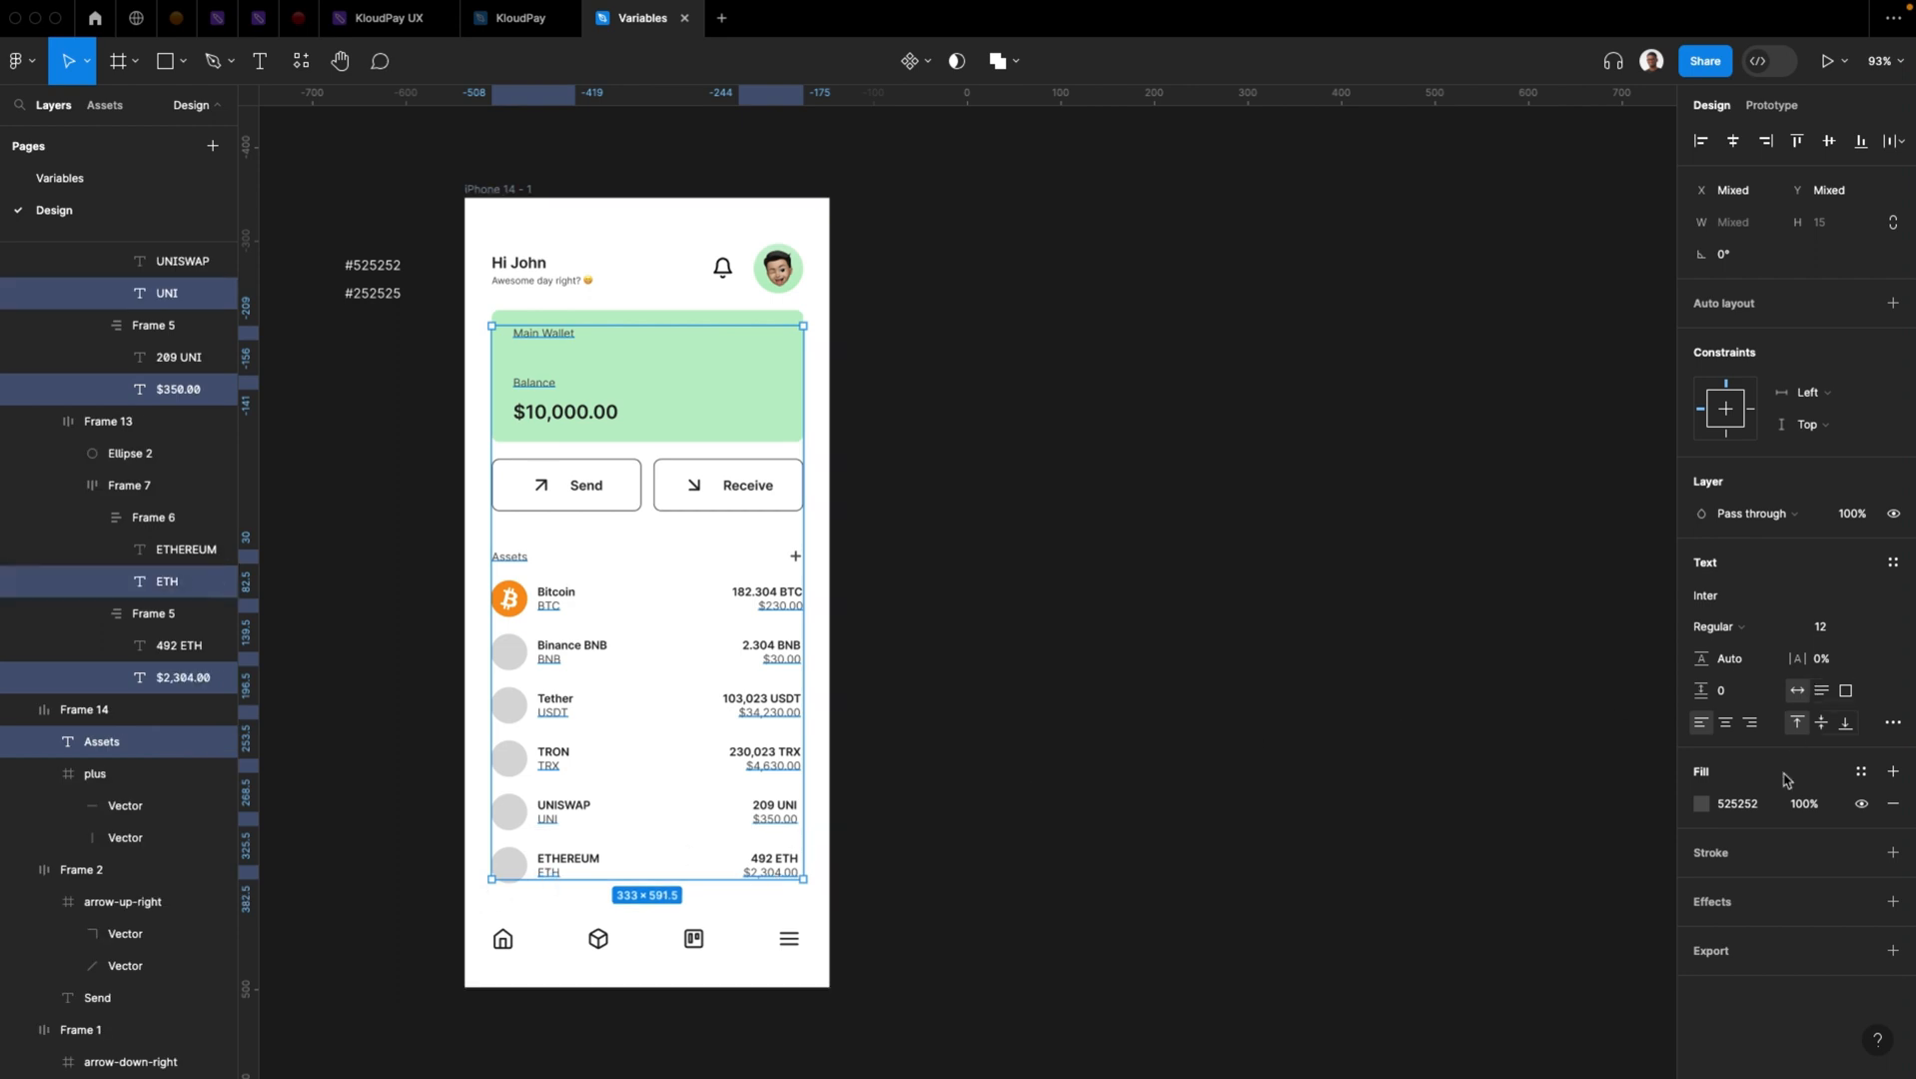
left_click(1861, 772)
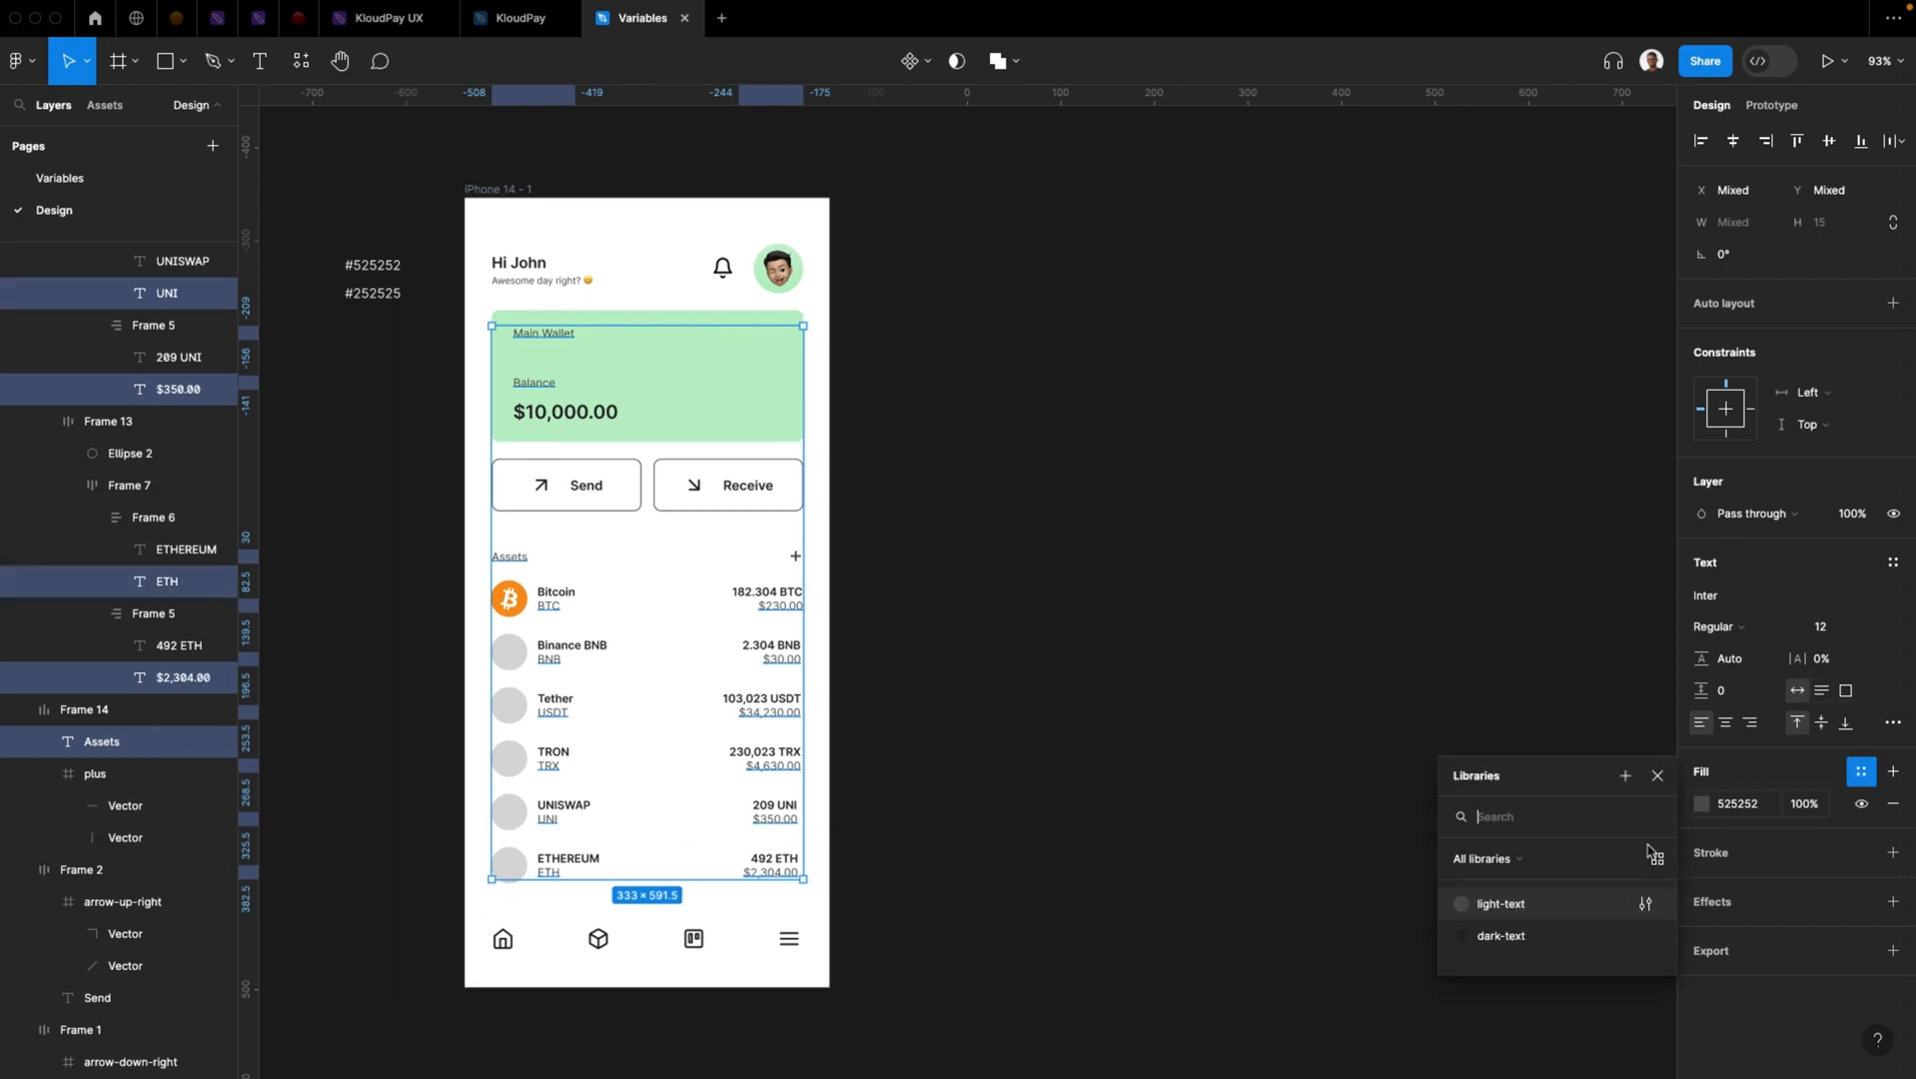
left_click(1514, 912)
left_click(874, 954)
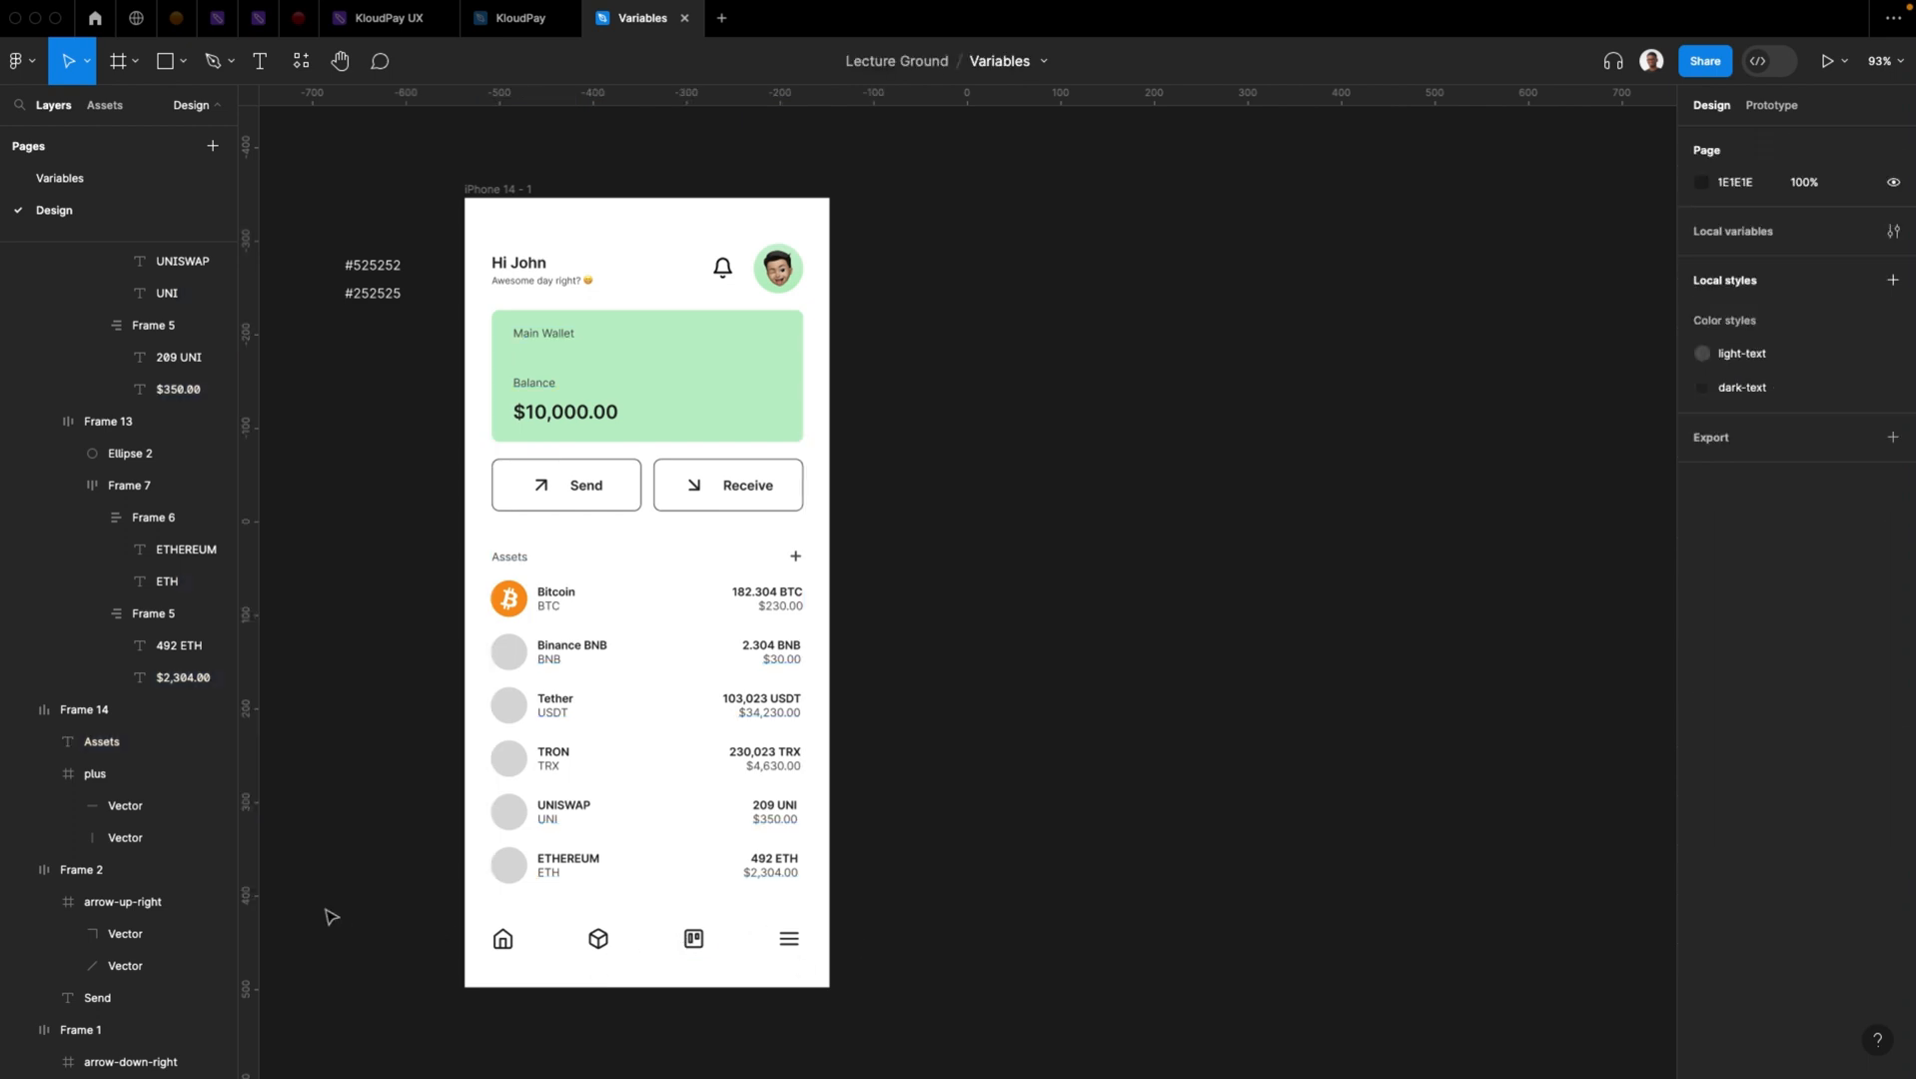
Apply the light-text color style to the home, box, trello and menu icons in the bottom navigation
left_click_drag(330, 917, 871, 959)
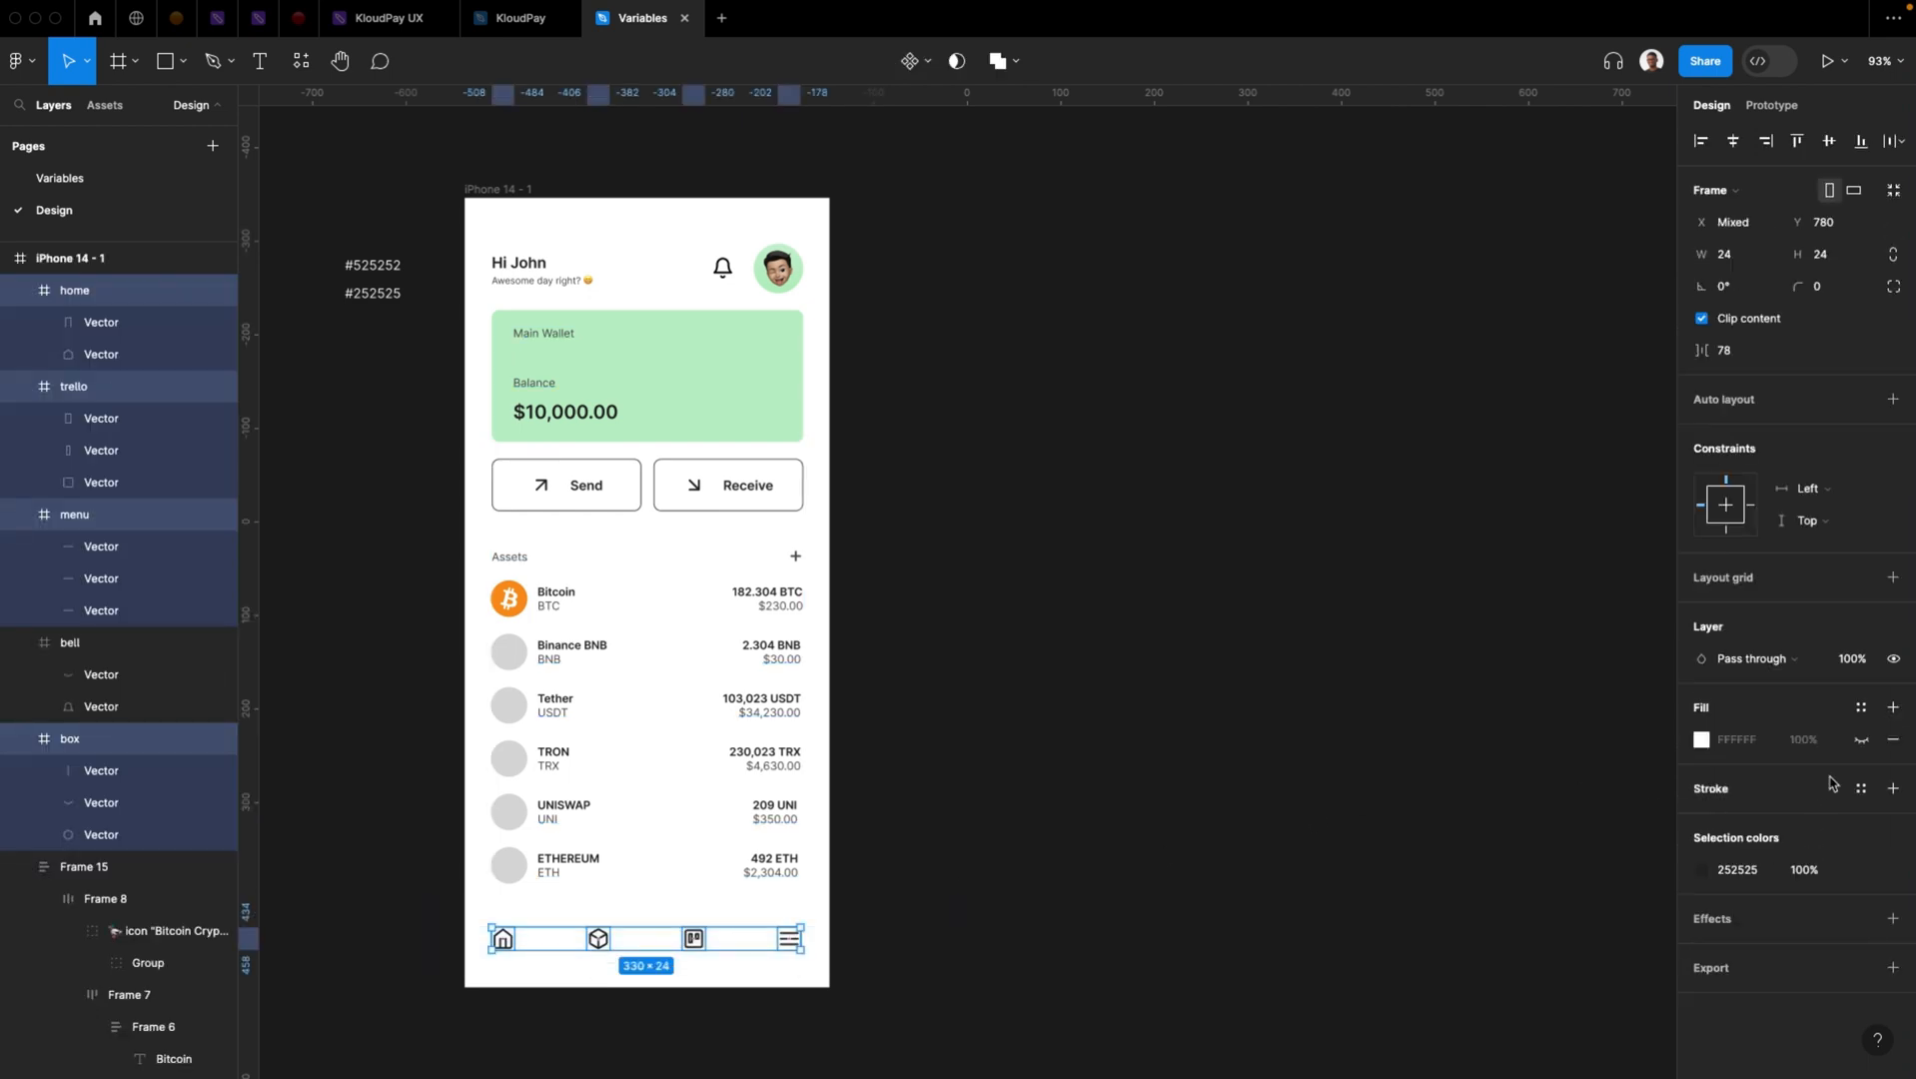
left_click(1860, 869)
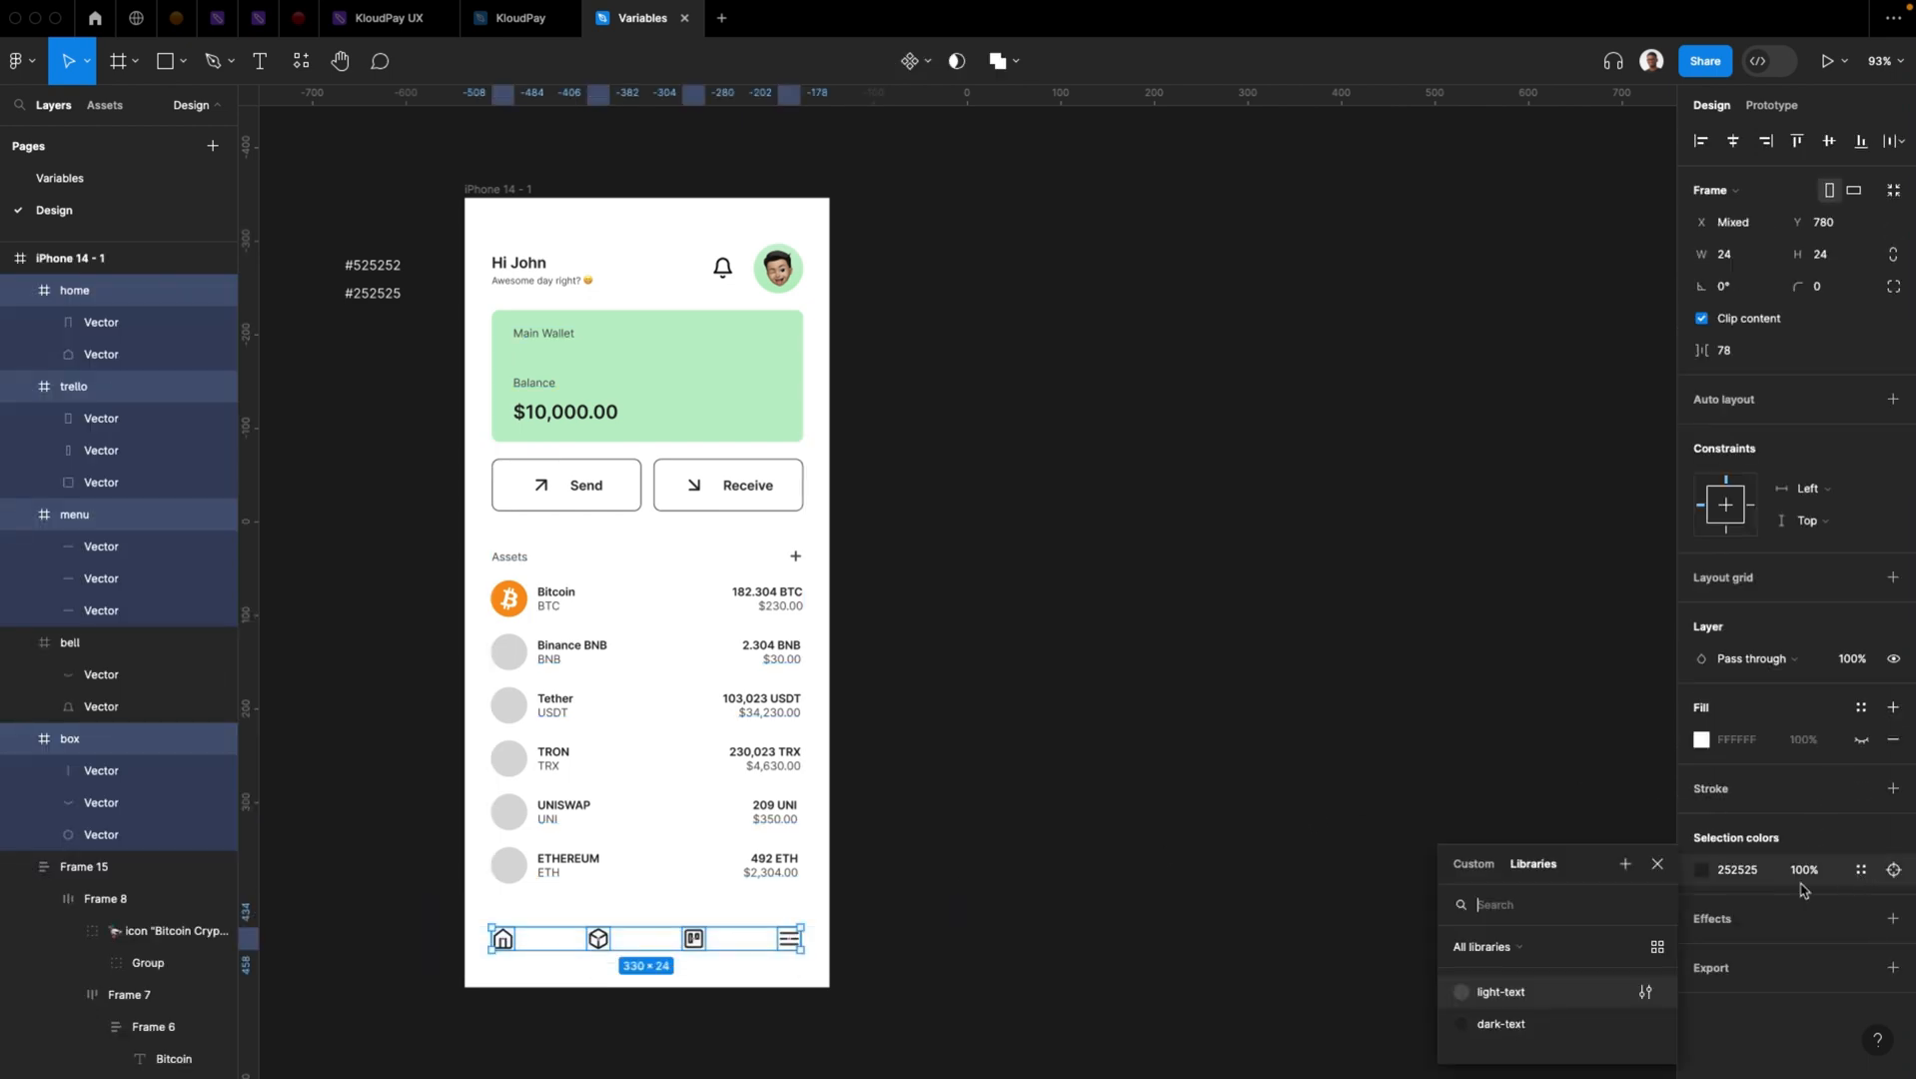
left_click(1501, 1024)
left_click(1860, 869)
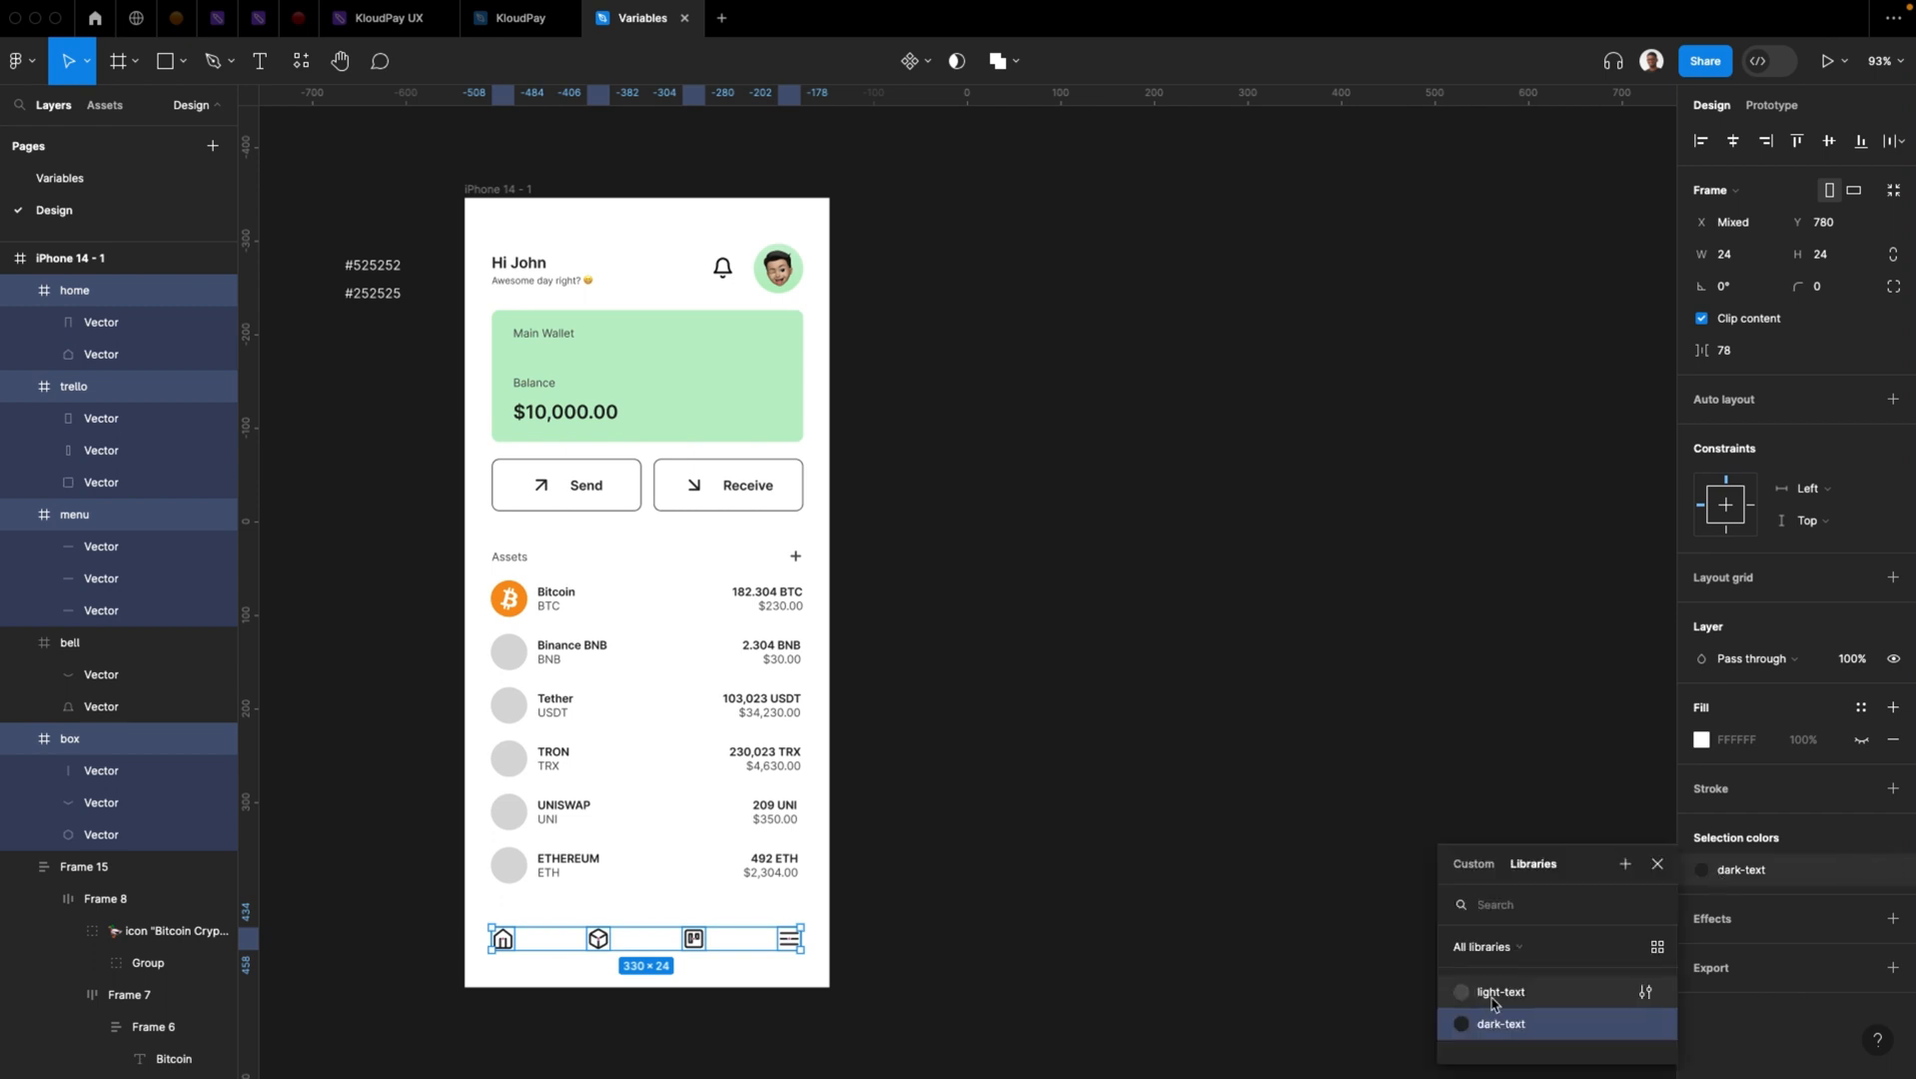
left_click(1495, 993)
left_click(1106, 902)
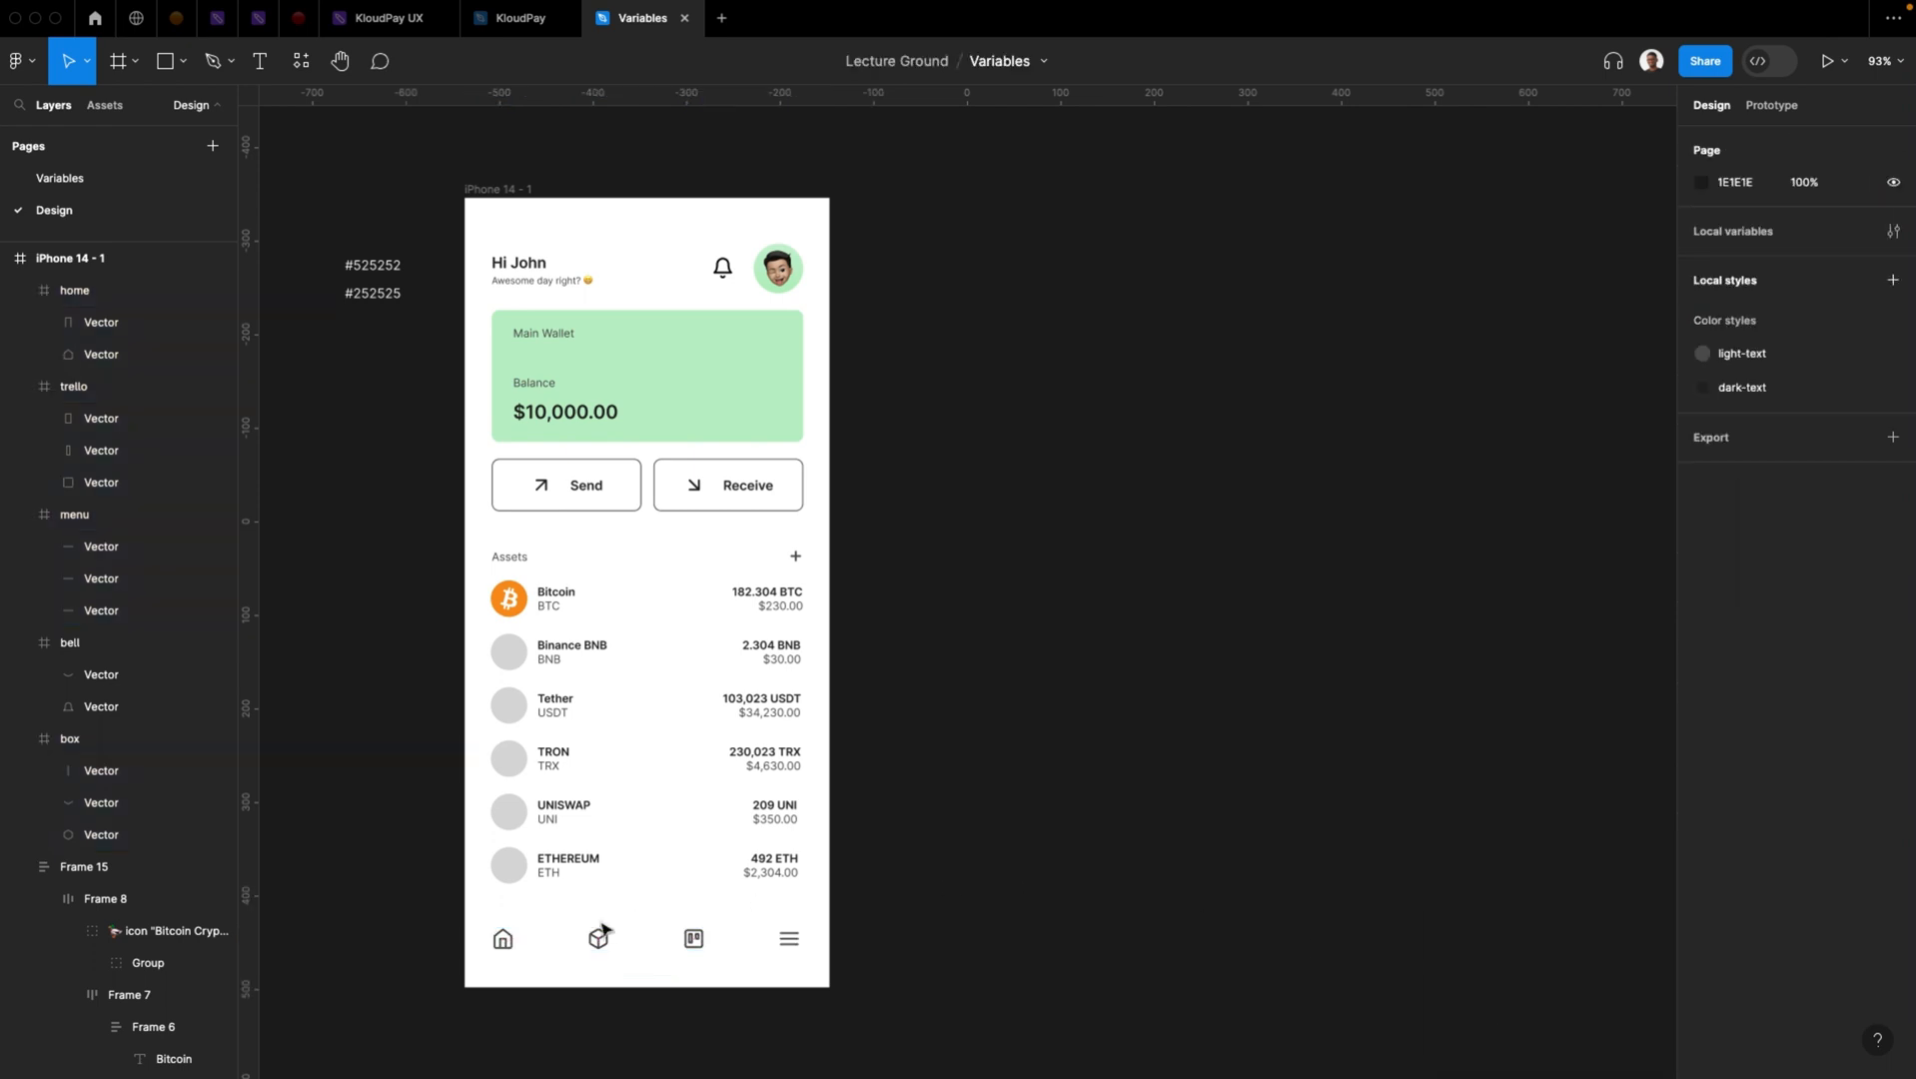
Apply the dark-text color style to the asset names, their coin amounts and the $10,000.00 balance
left_click(789, 865)
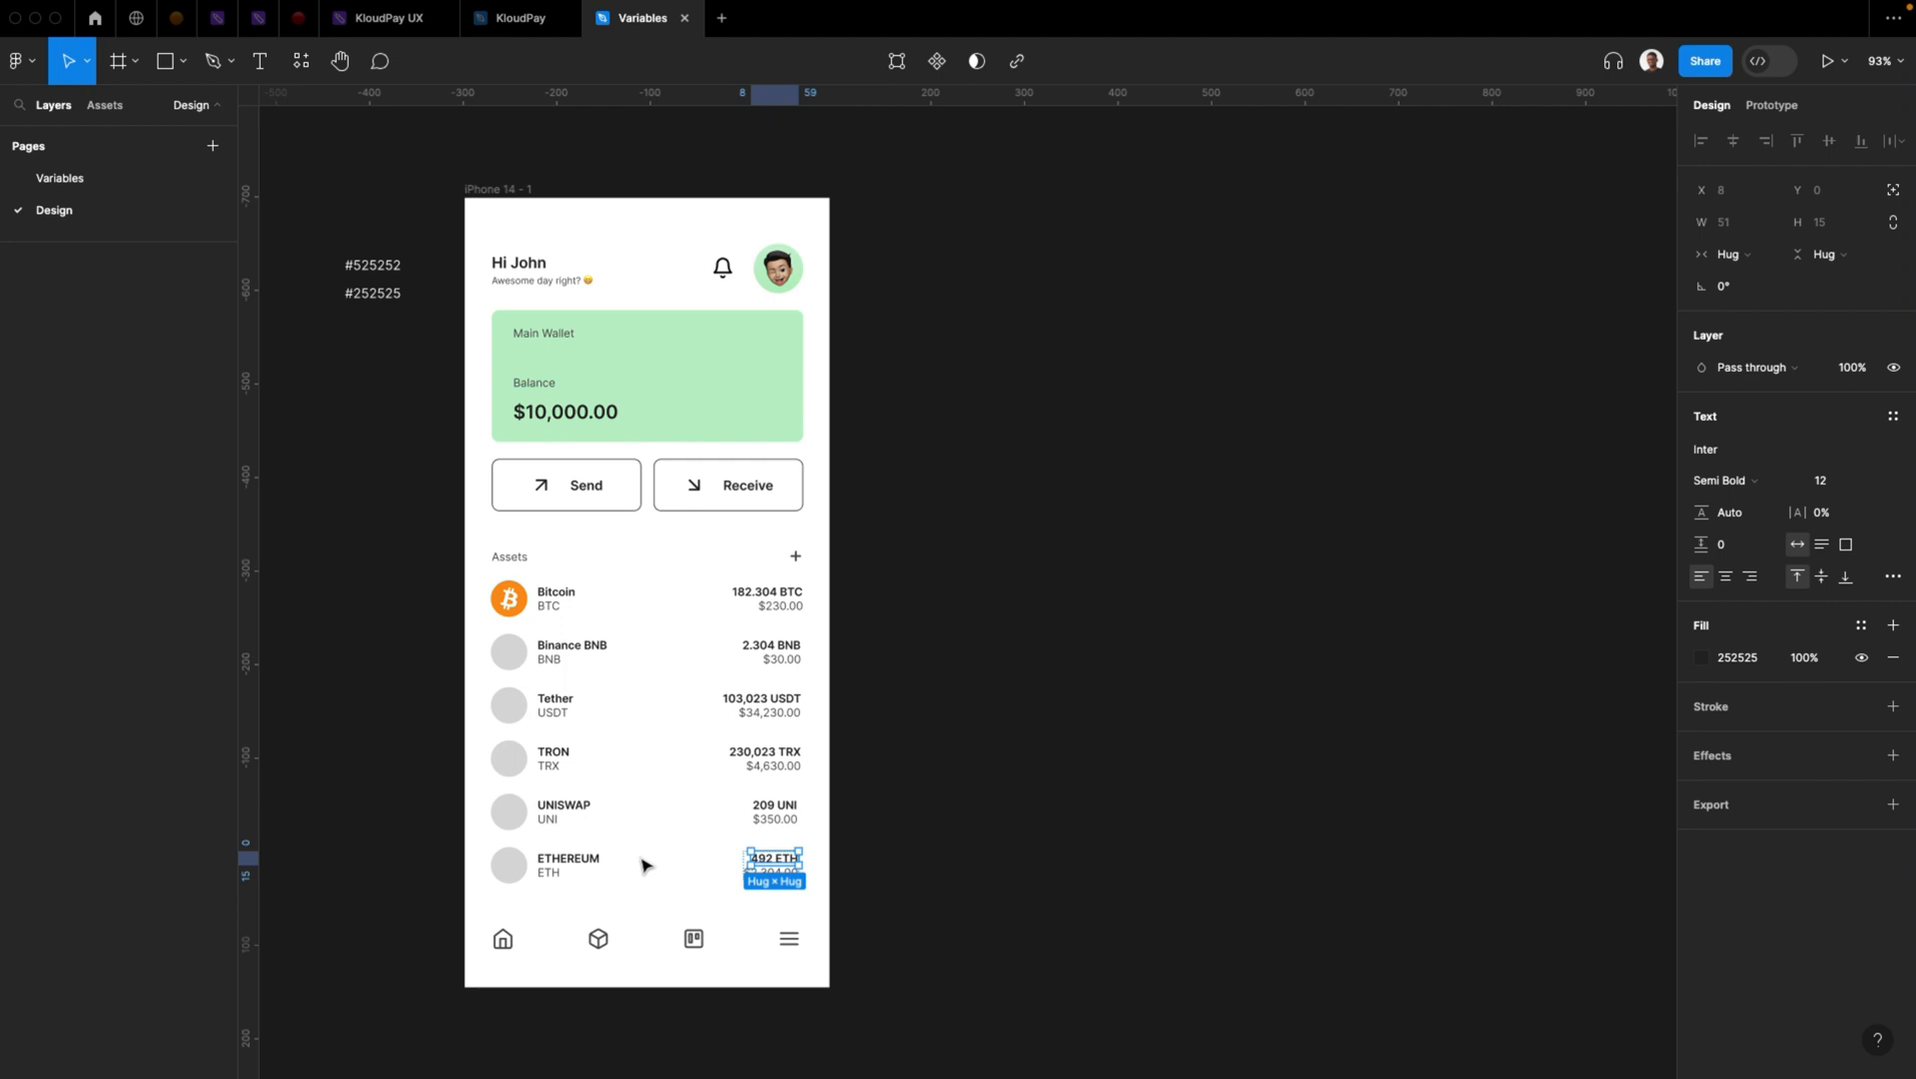
left_click(544, 860, "shift")
left_click(564, 807, "shift")
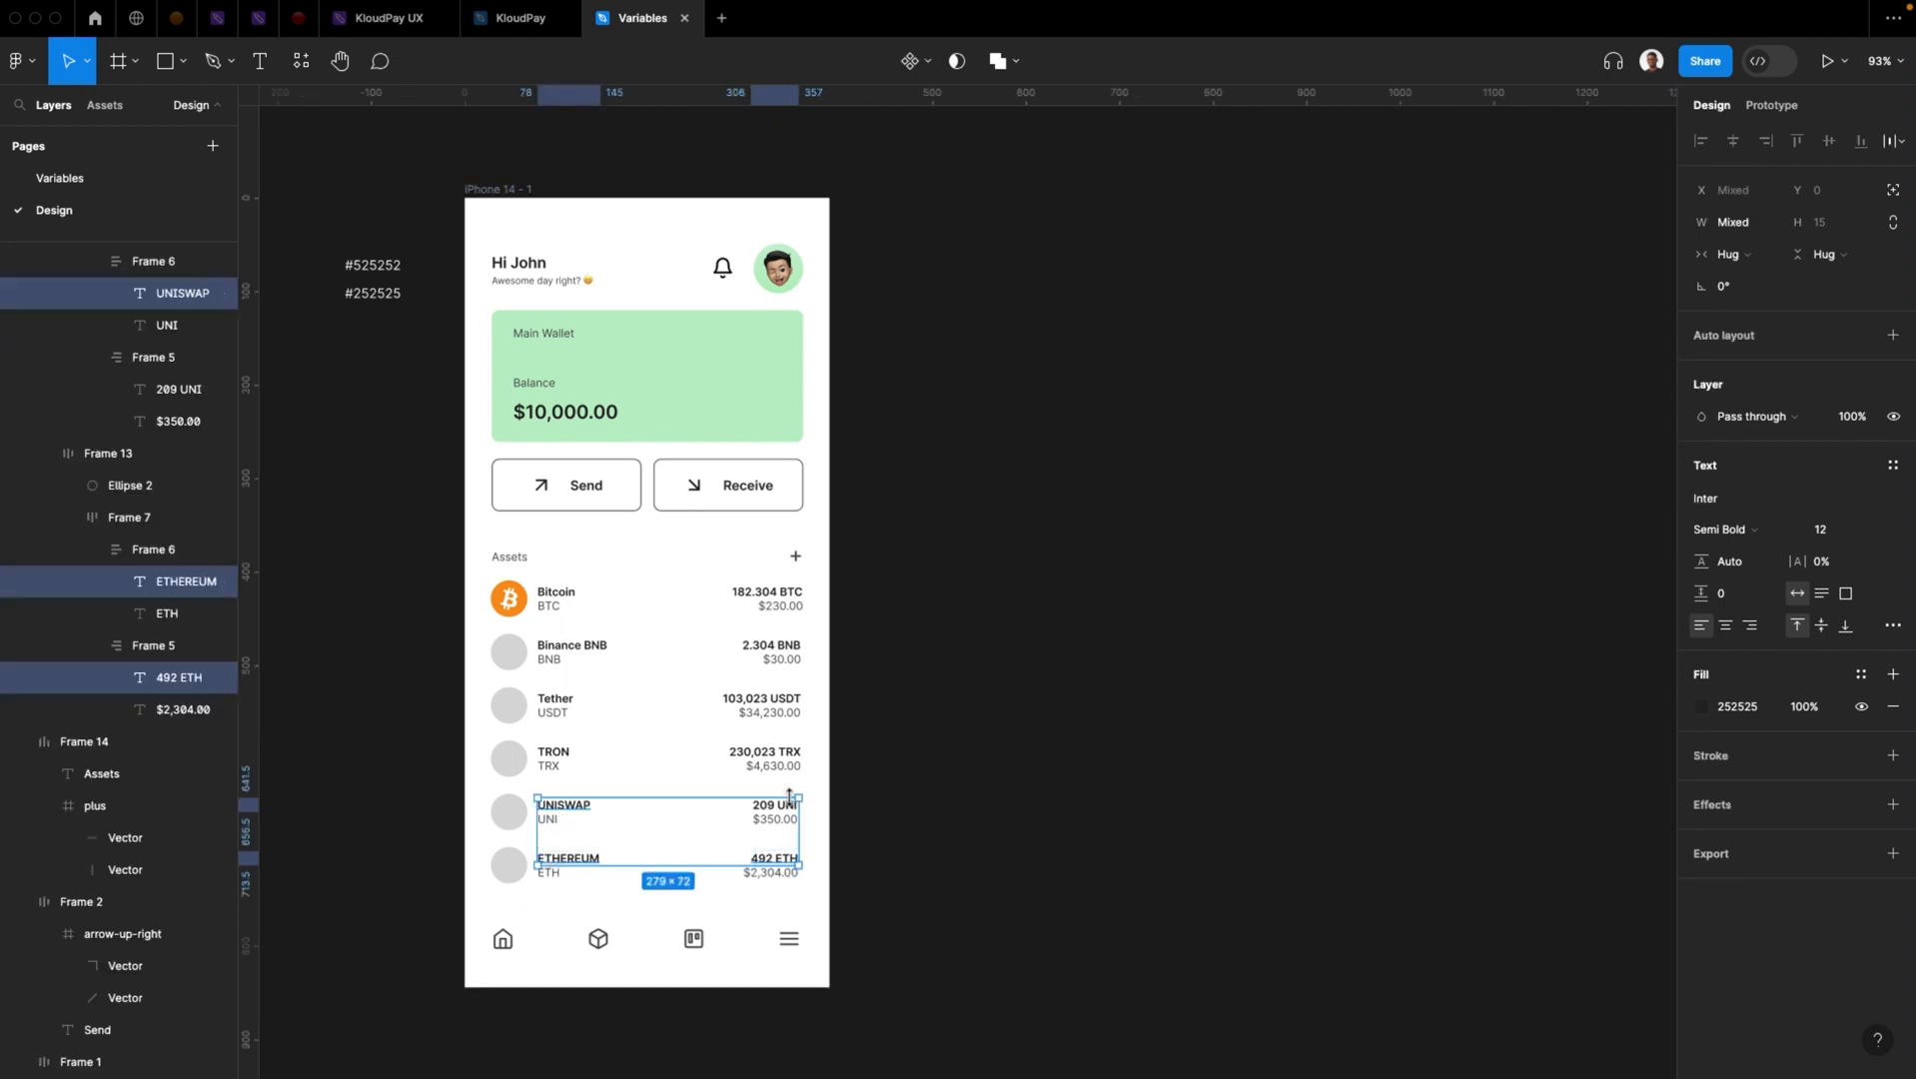
left_click(774, 804, "shift")
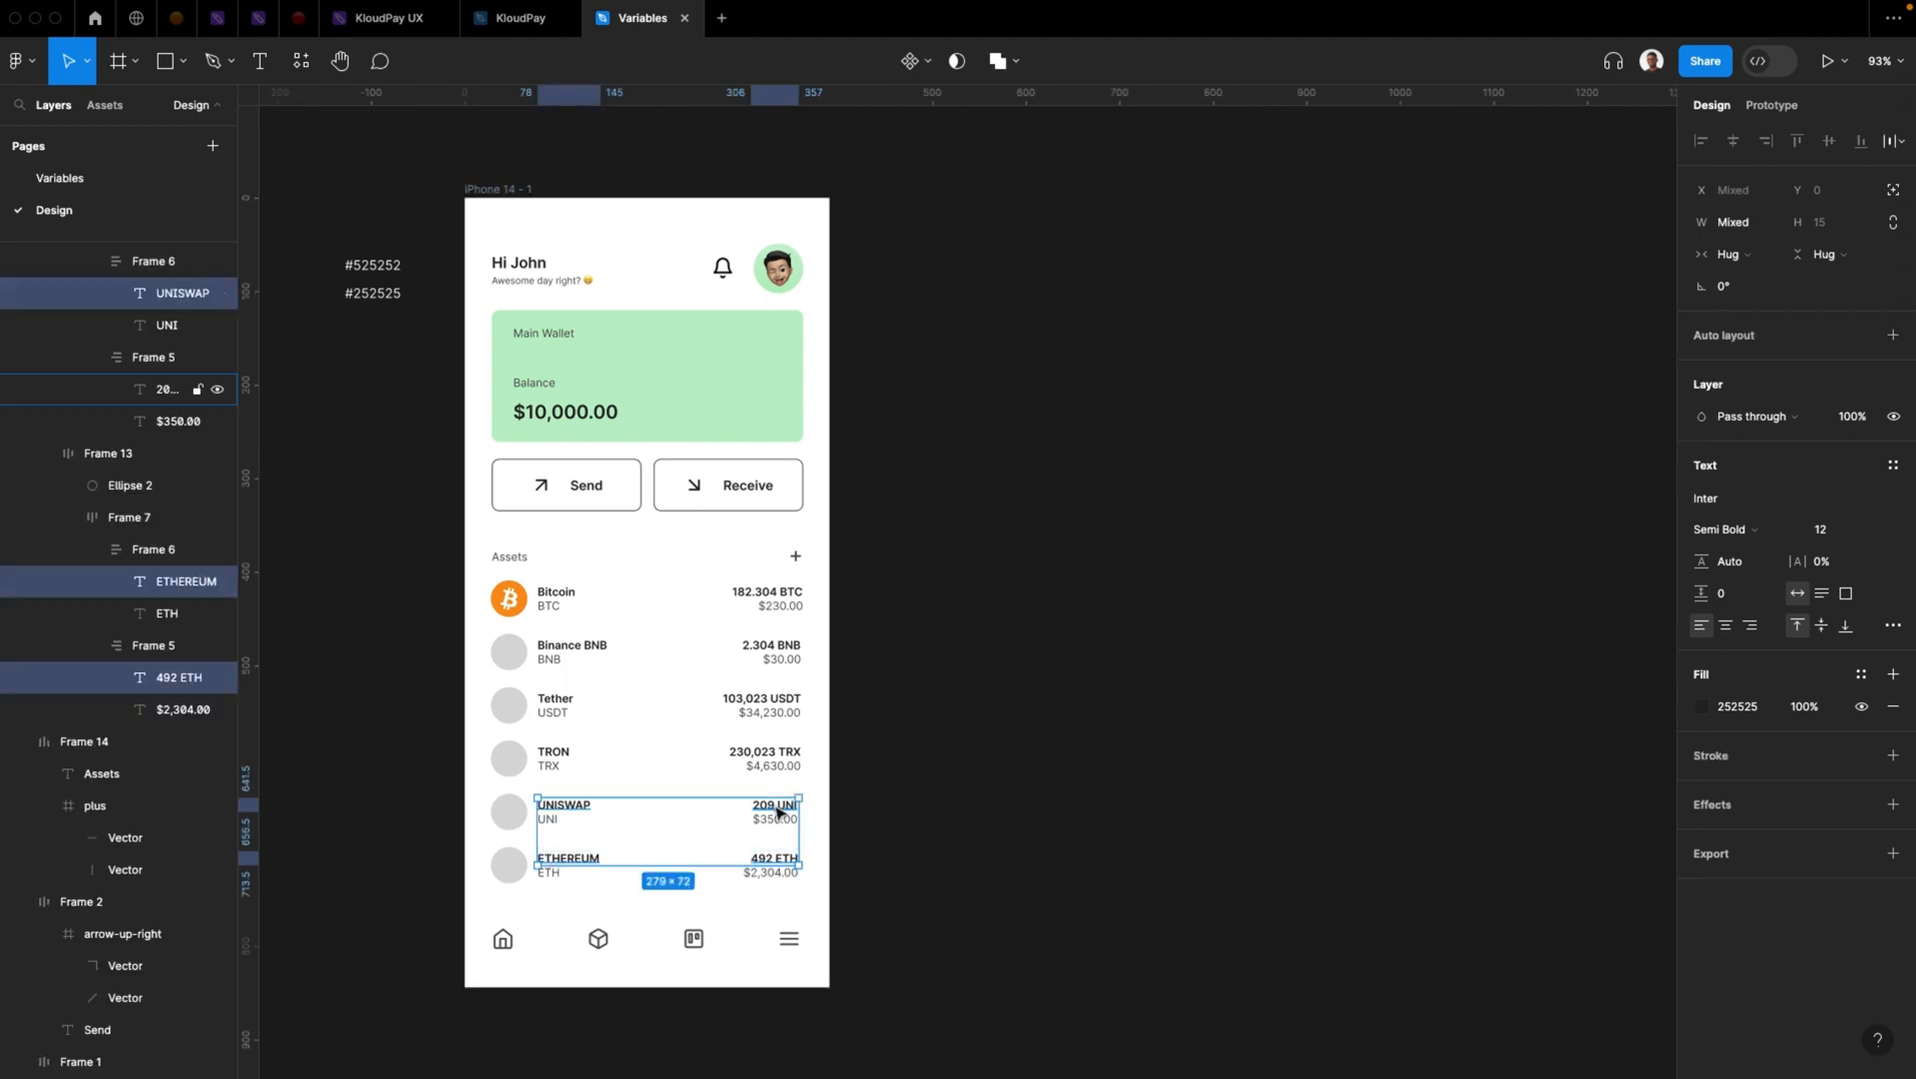
left_click(767, 752, "shift")
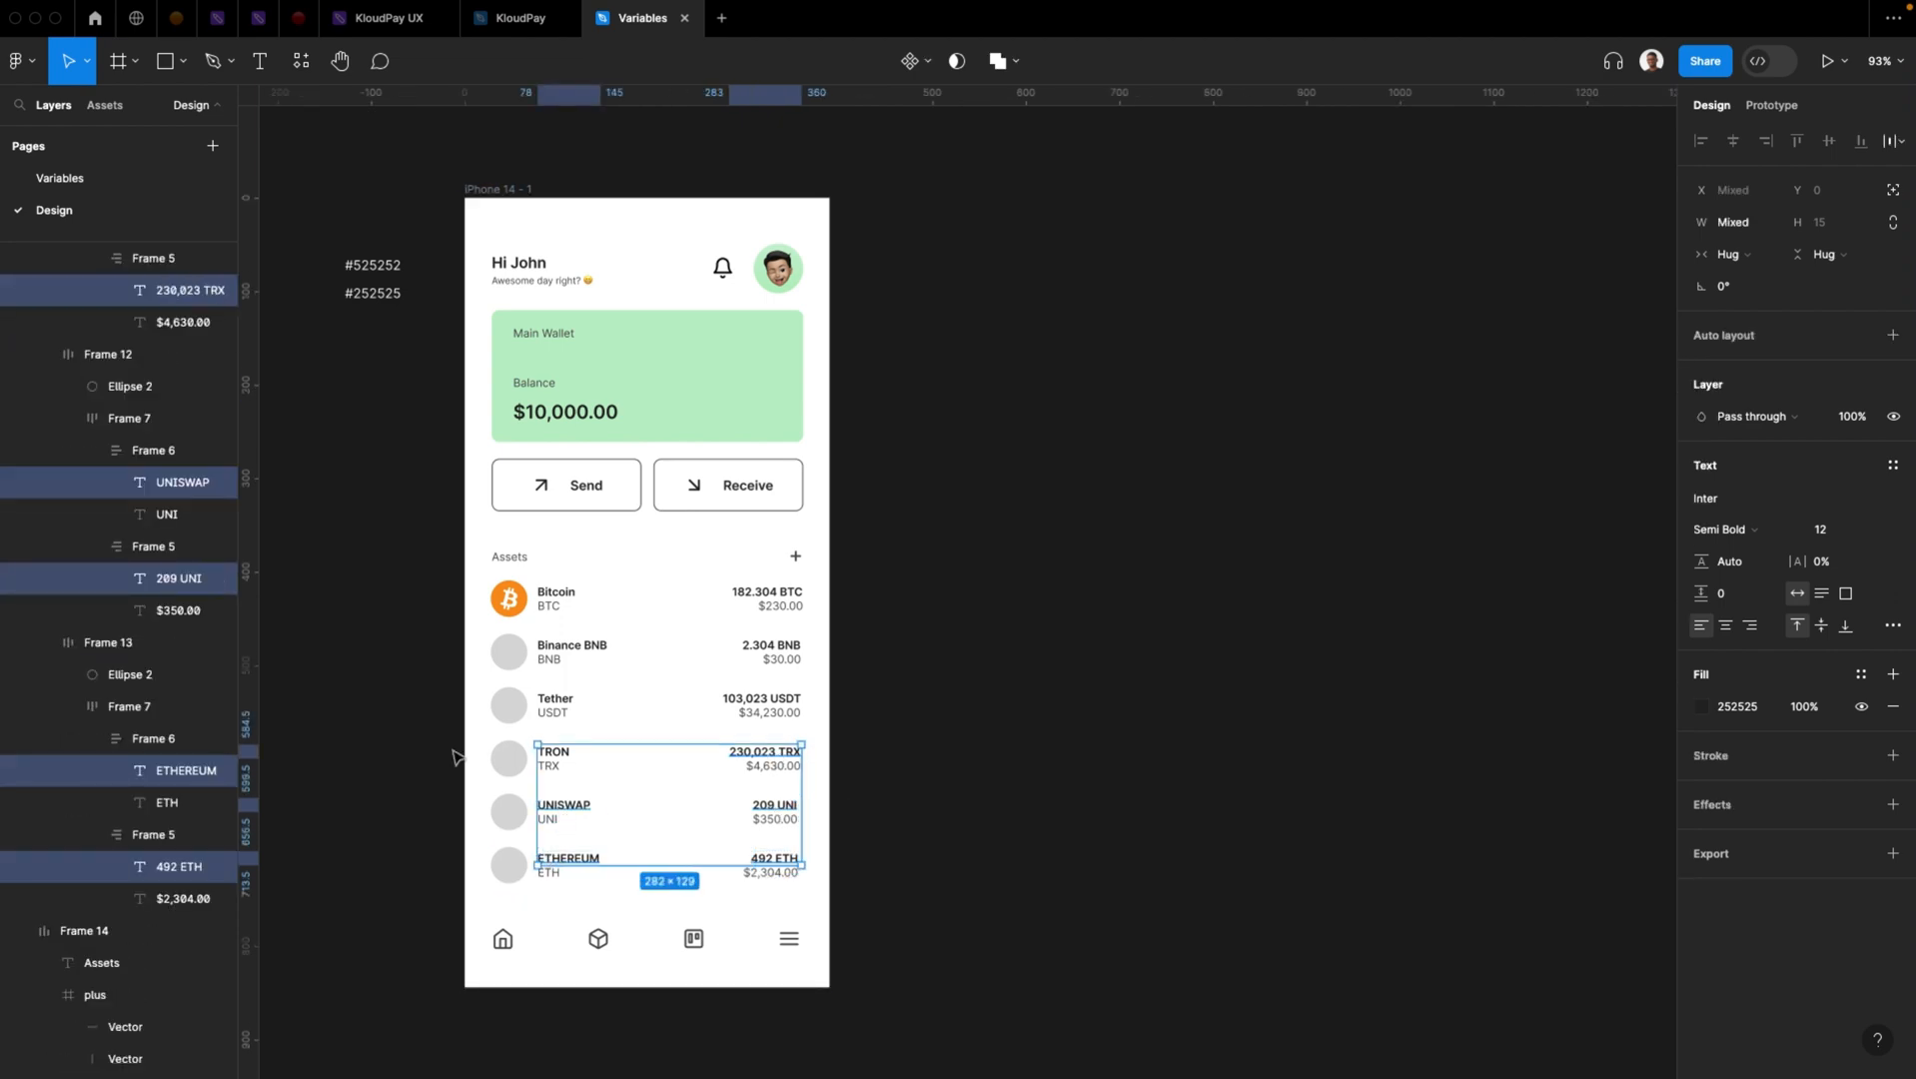
left_click(552, 755, "shift")
left_click(557, 767, "shift")
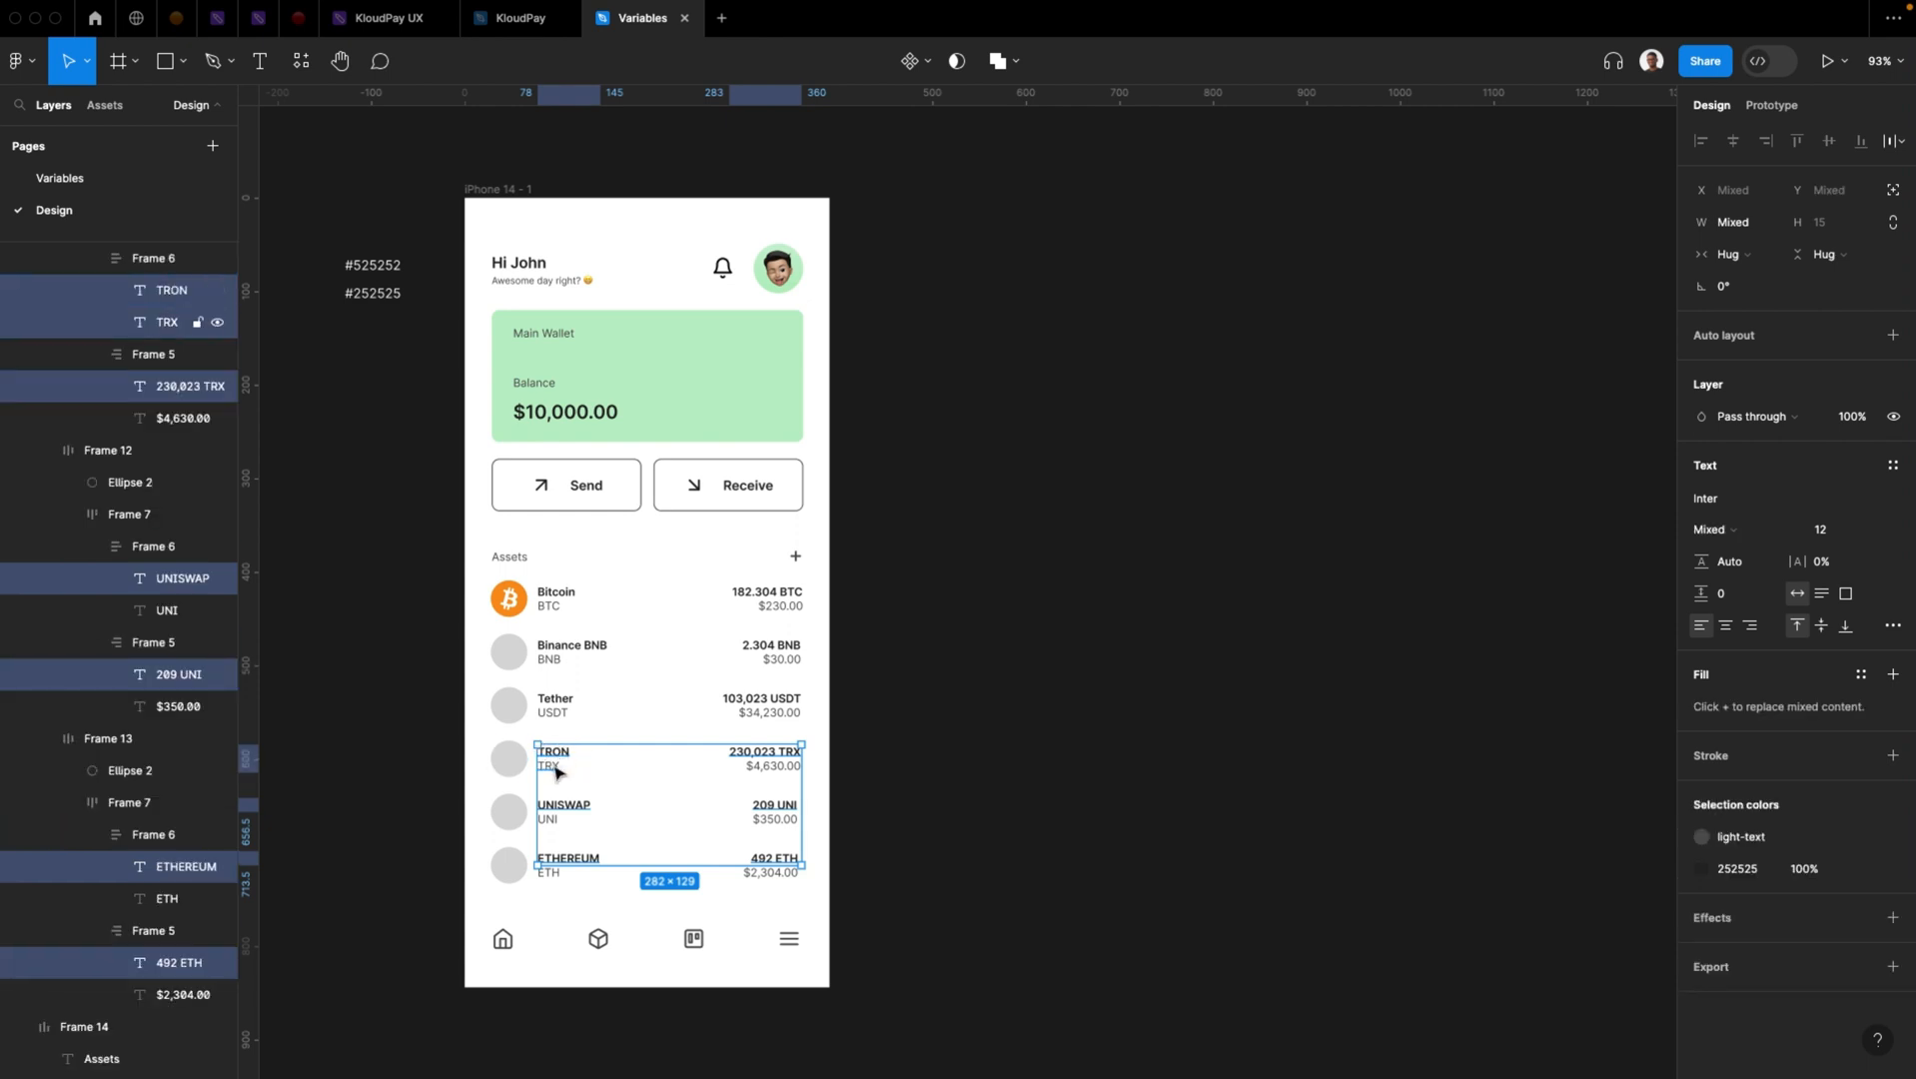
left_click(556, 767, "shift")
left_click(761, 698, "shift")
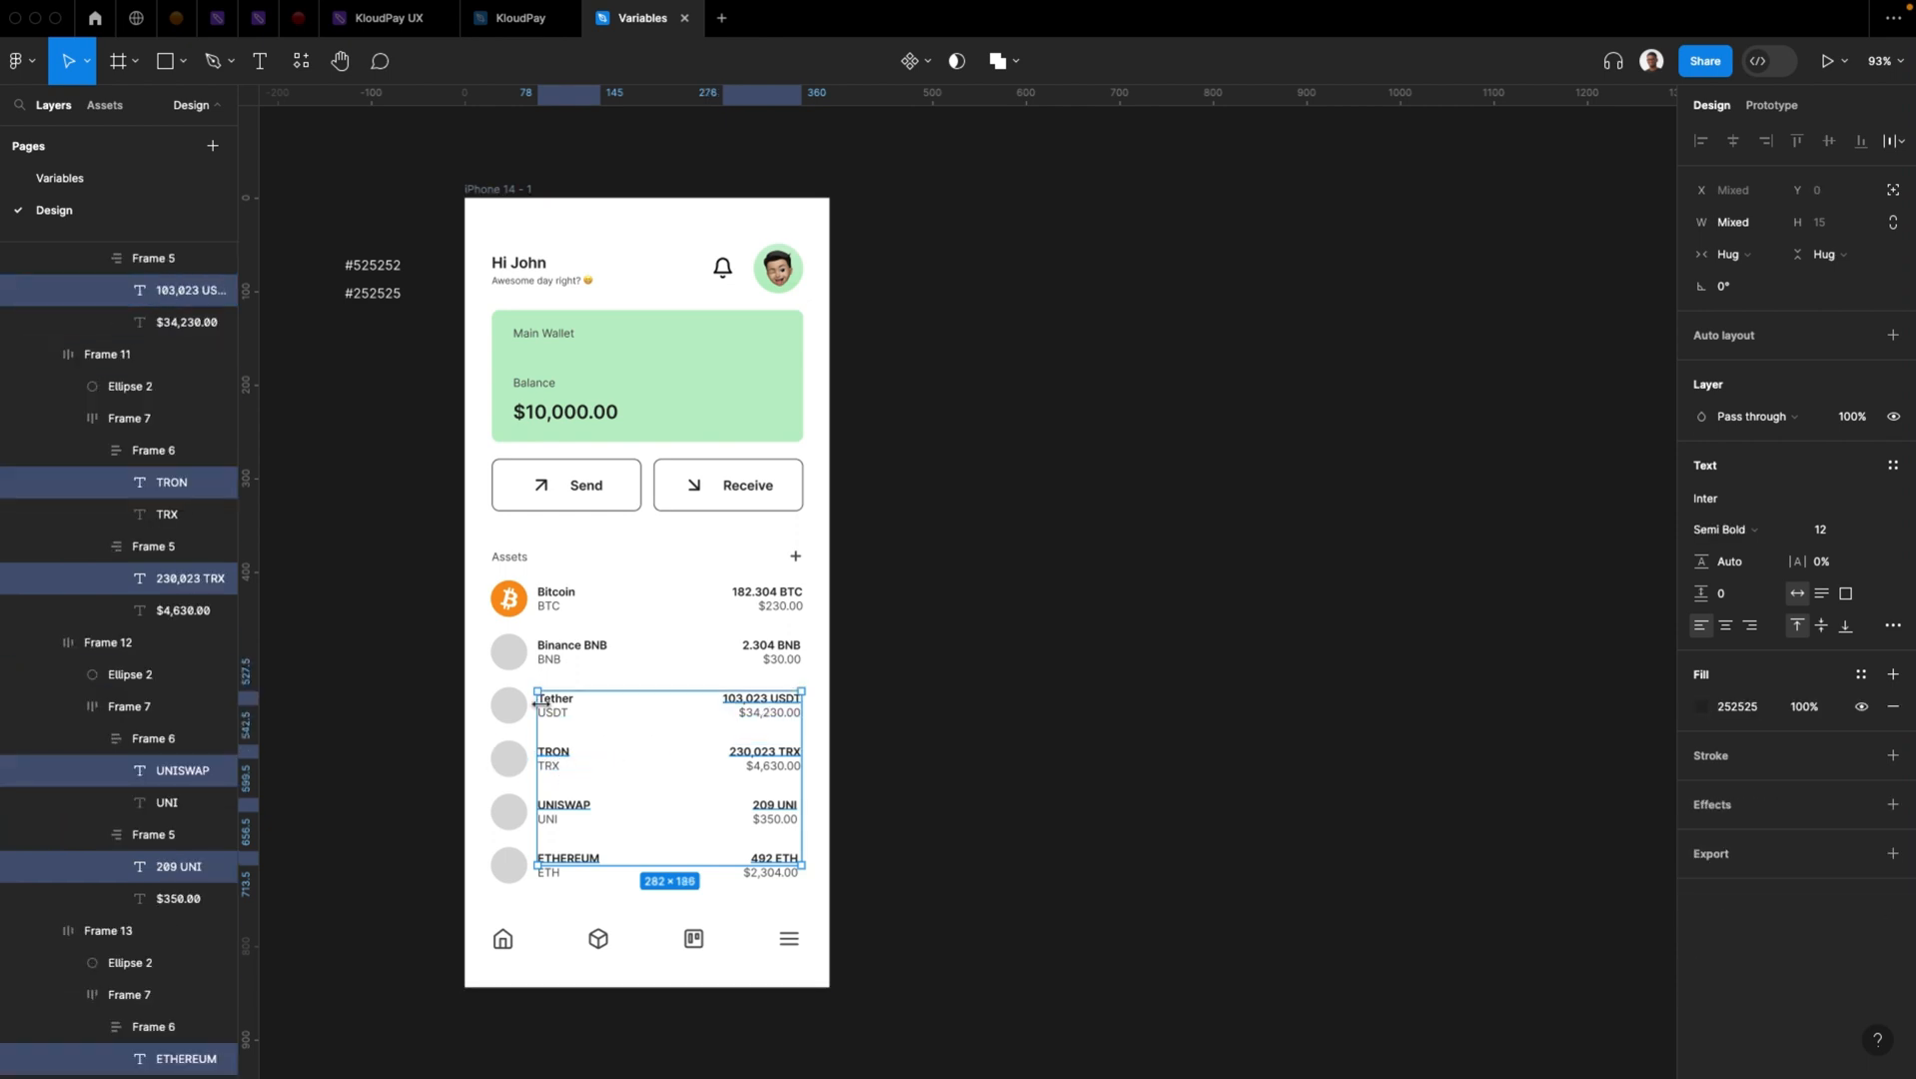
left_click(547, 700, "shift")
left_click(572, 645, "shift")
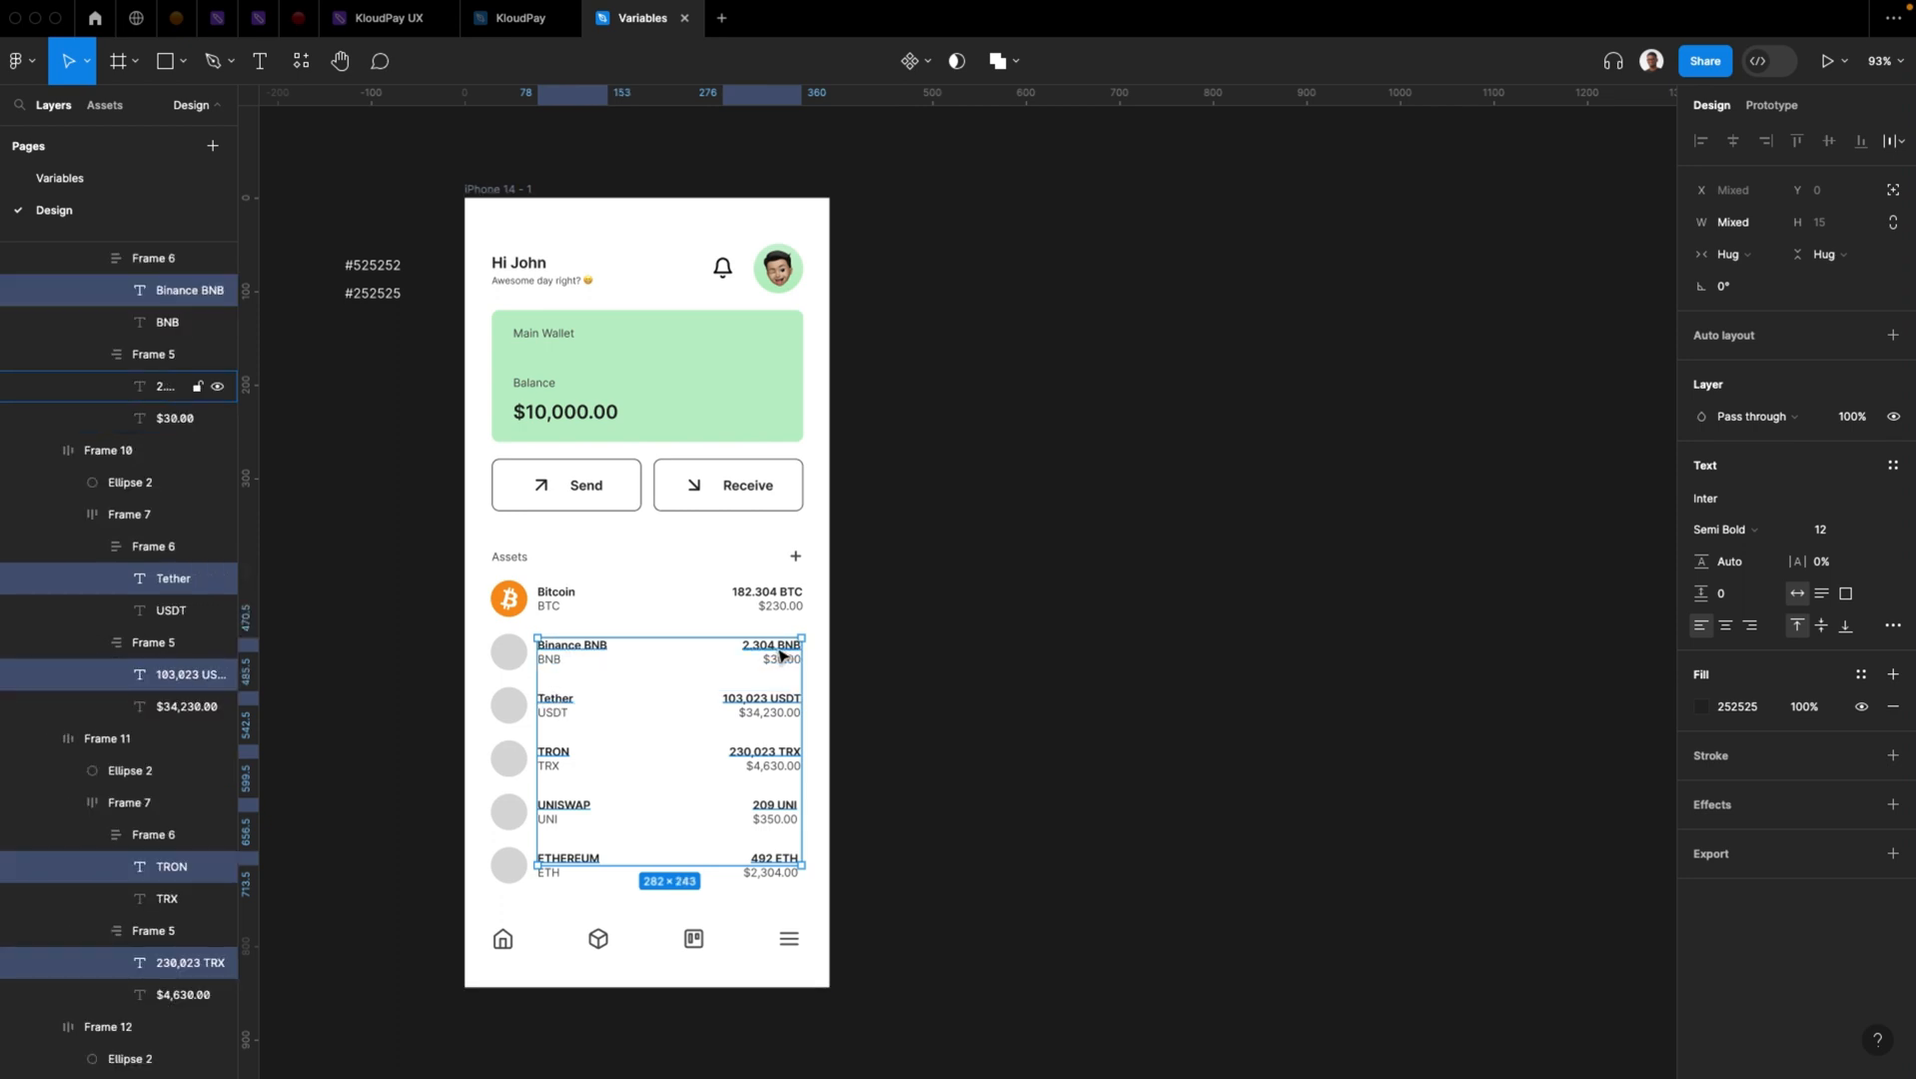
left_click(767, 592, "shift")
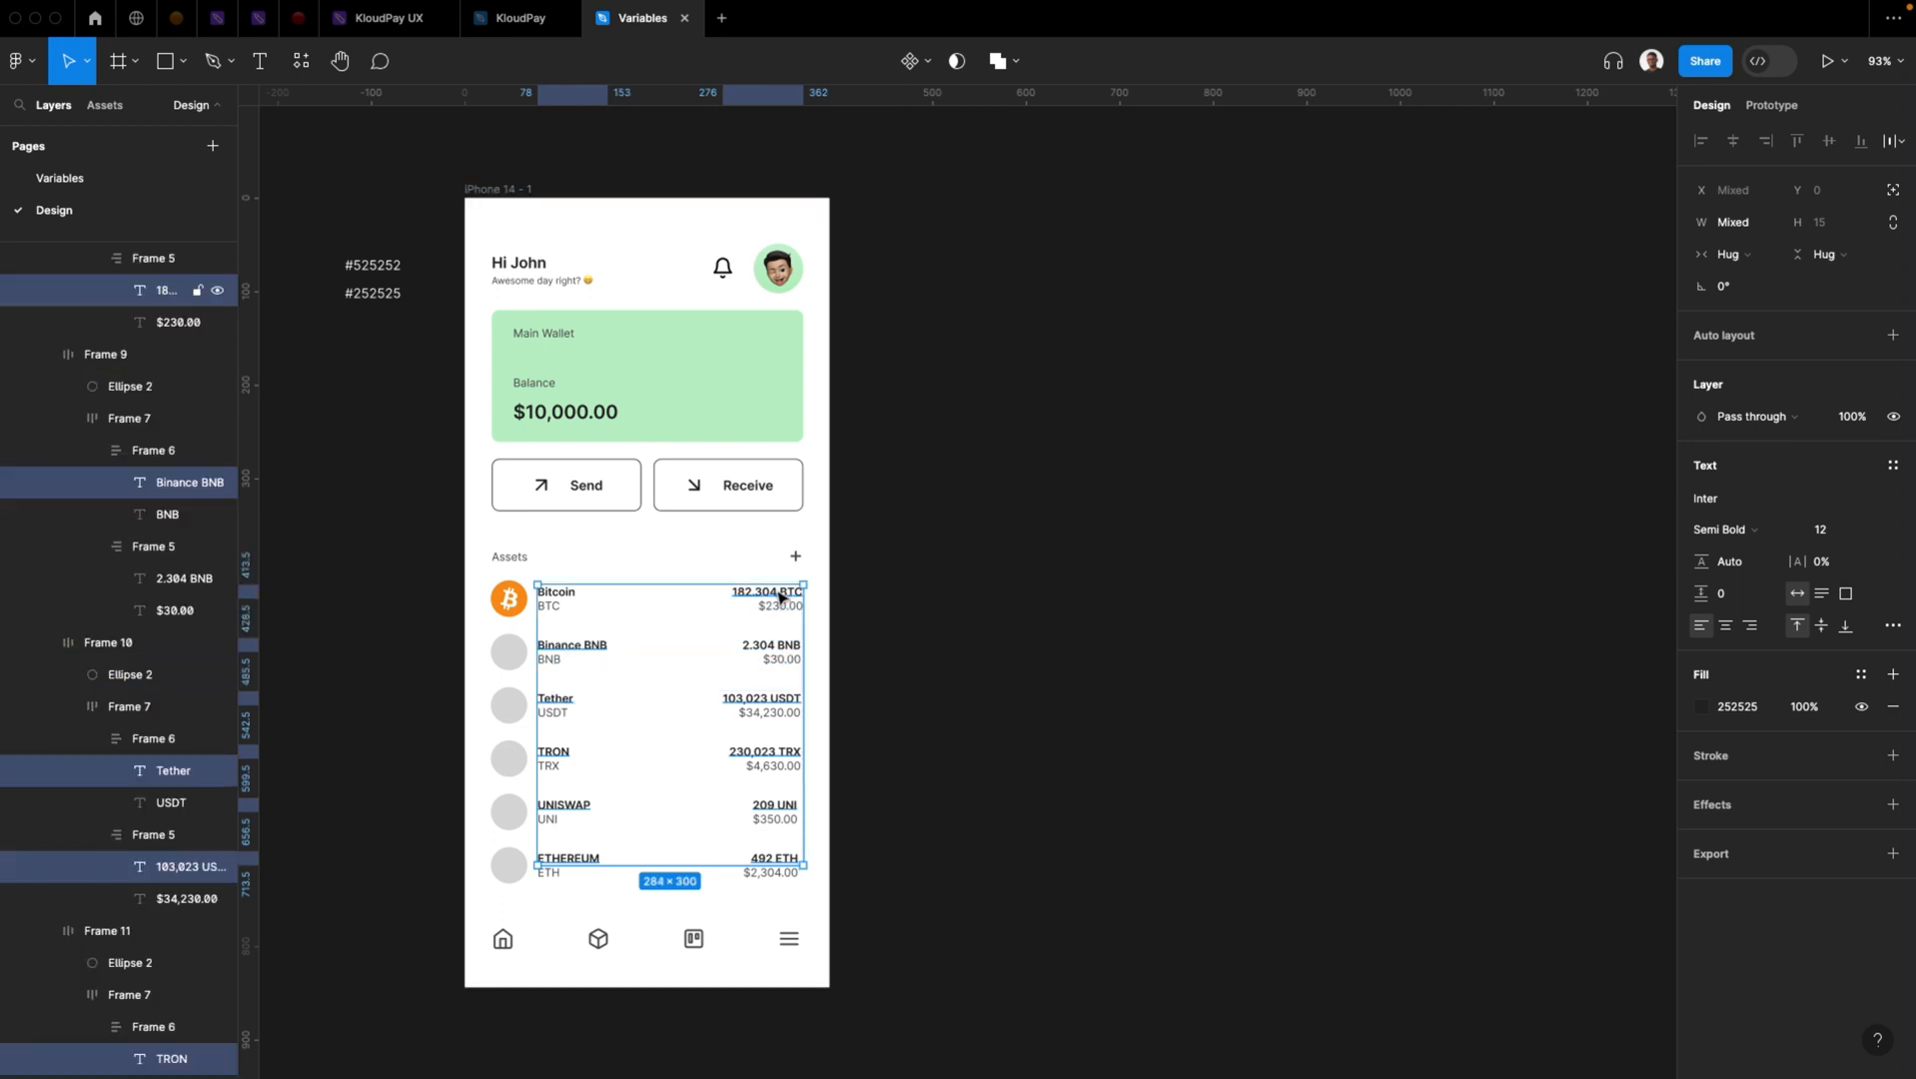
left_click(565, 592, "shift")
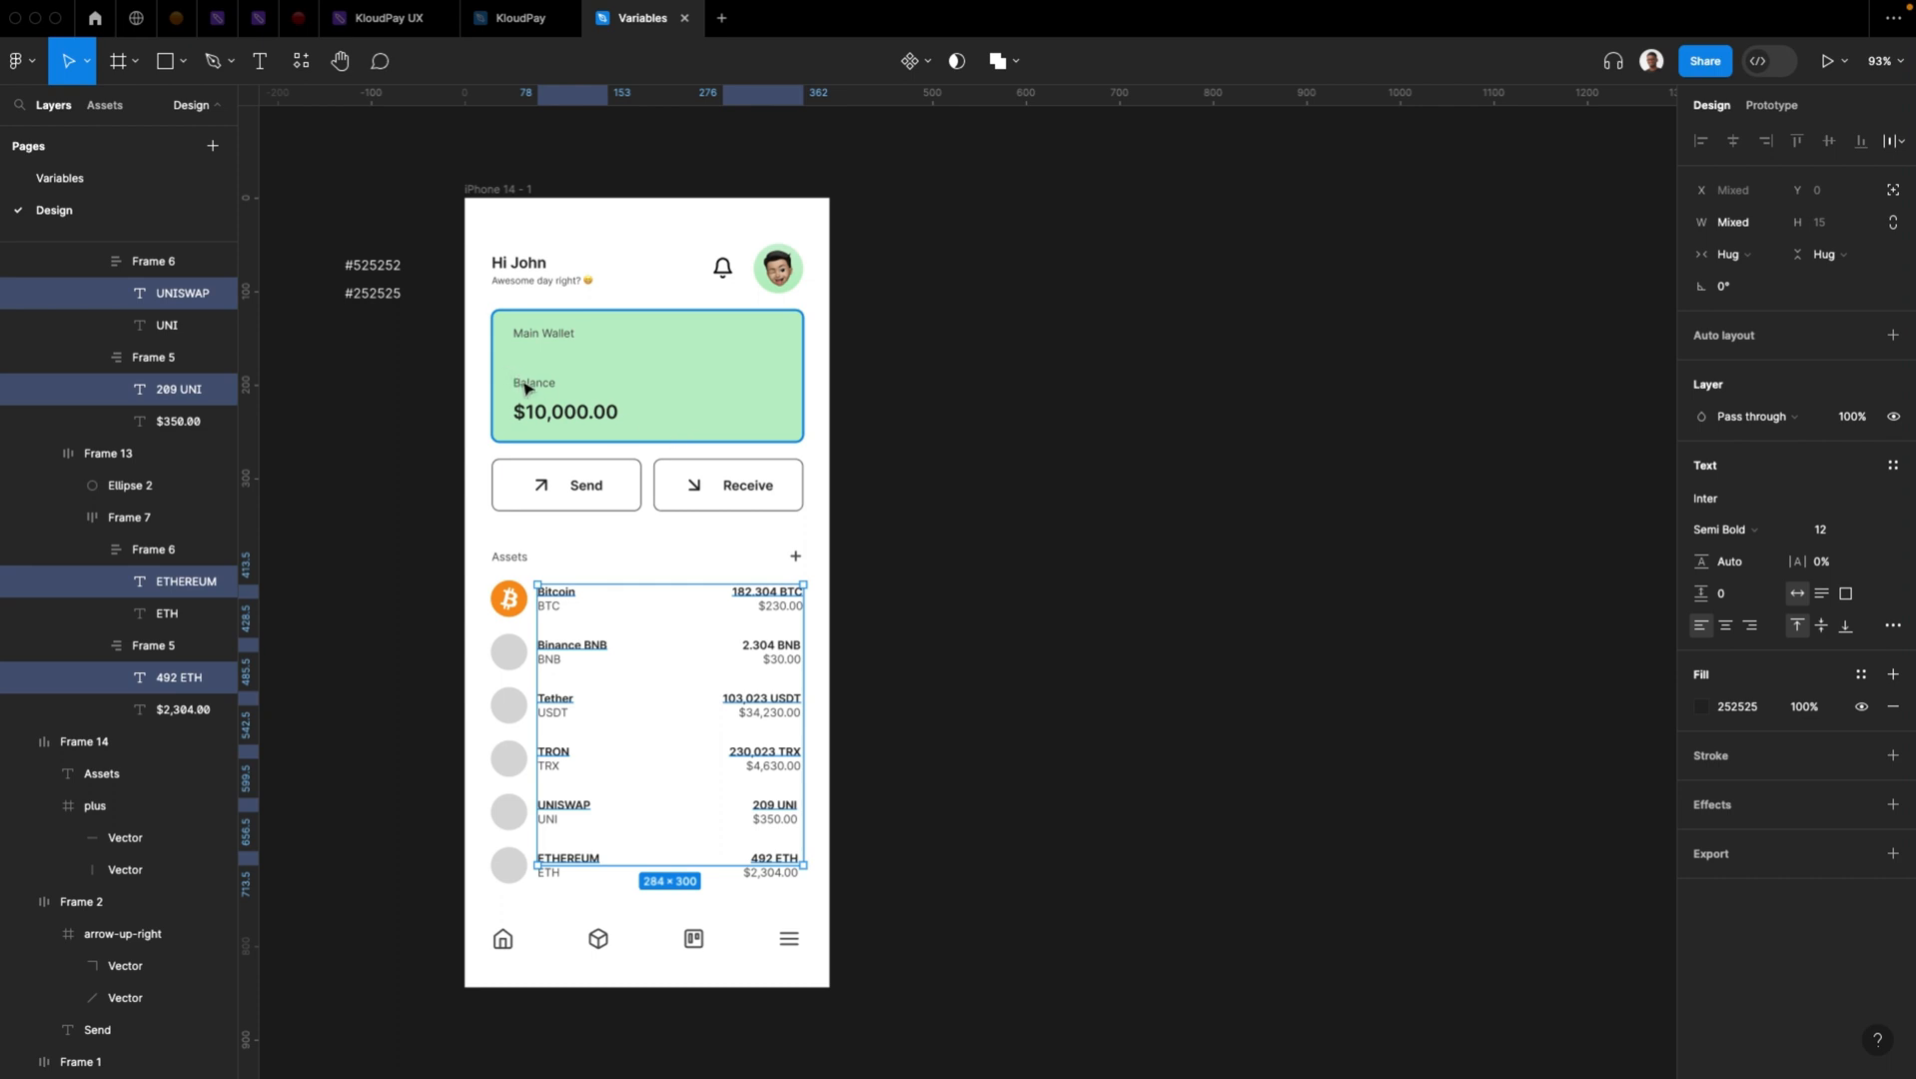
left_click(552, 410, "shift")
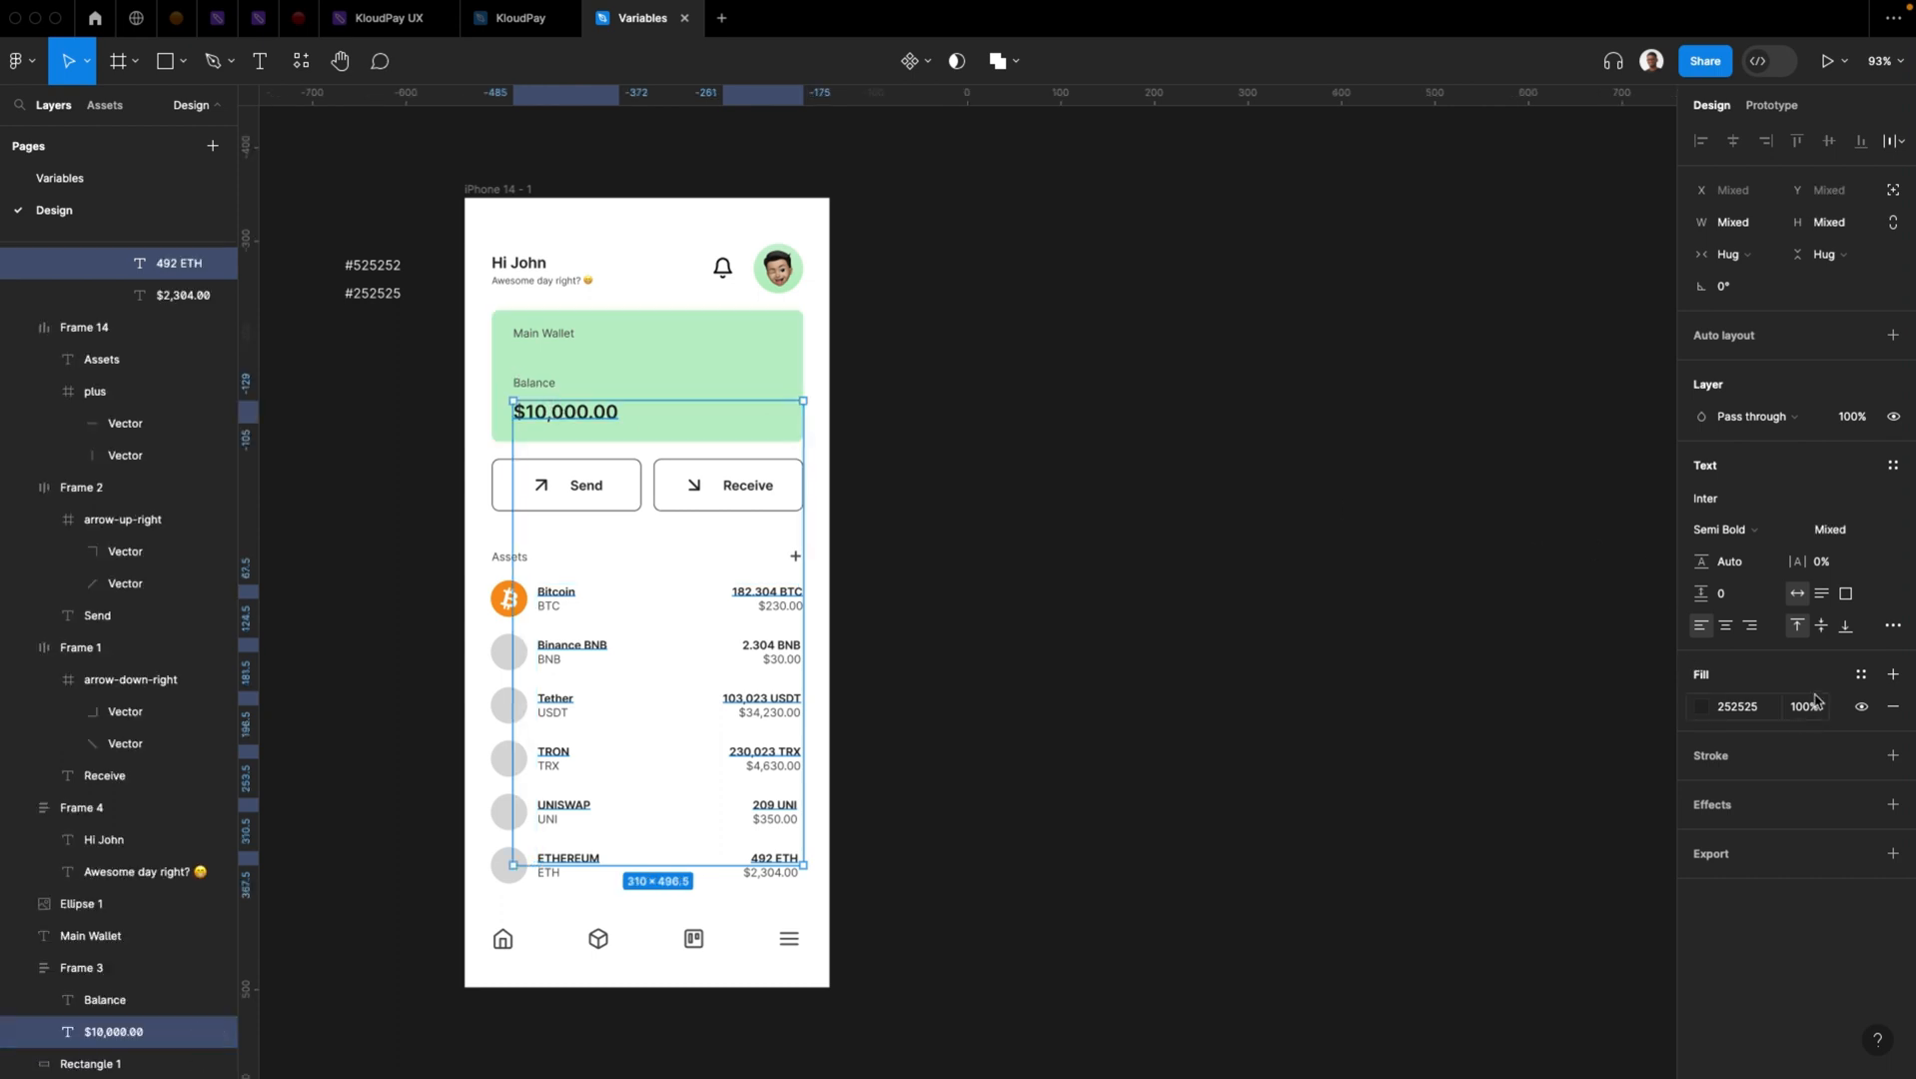
left_click(1860, 674)
left_click(1584, 849)
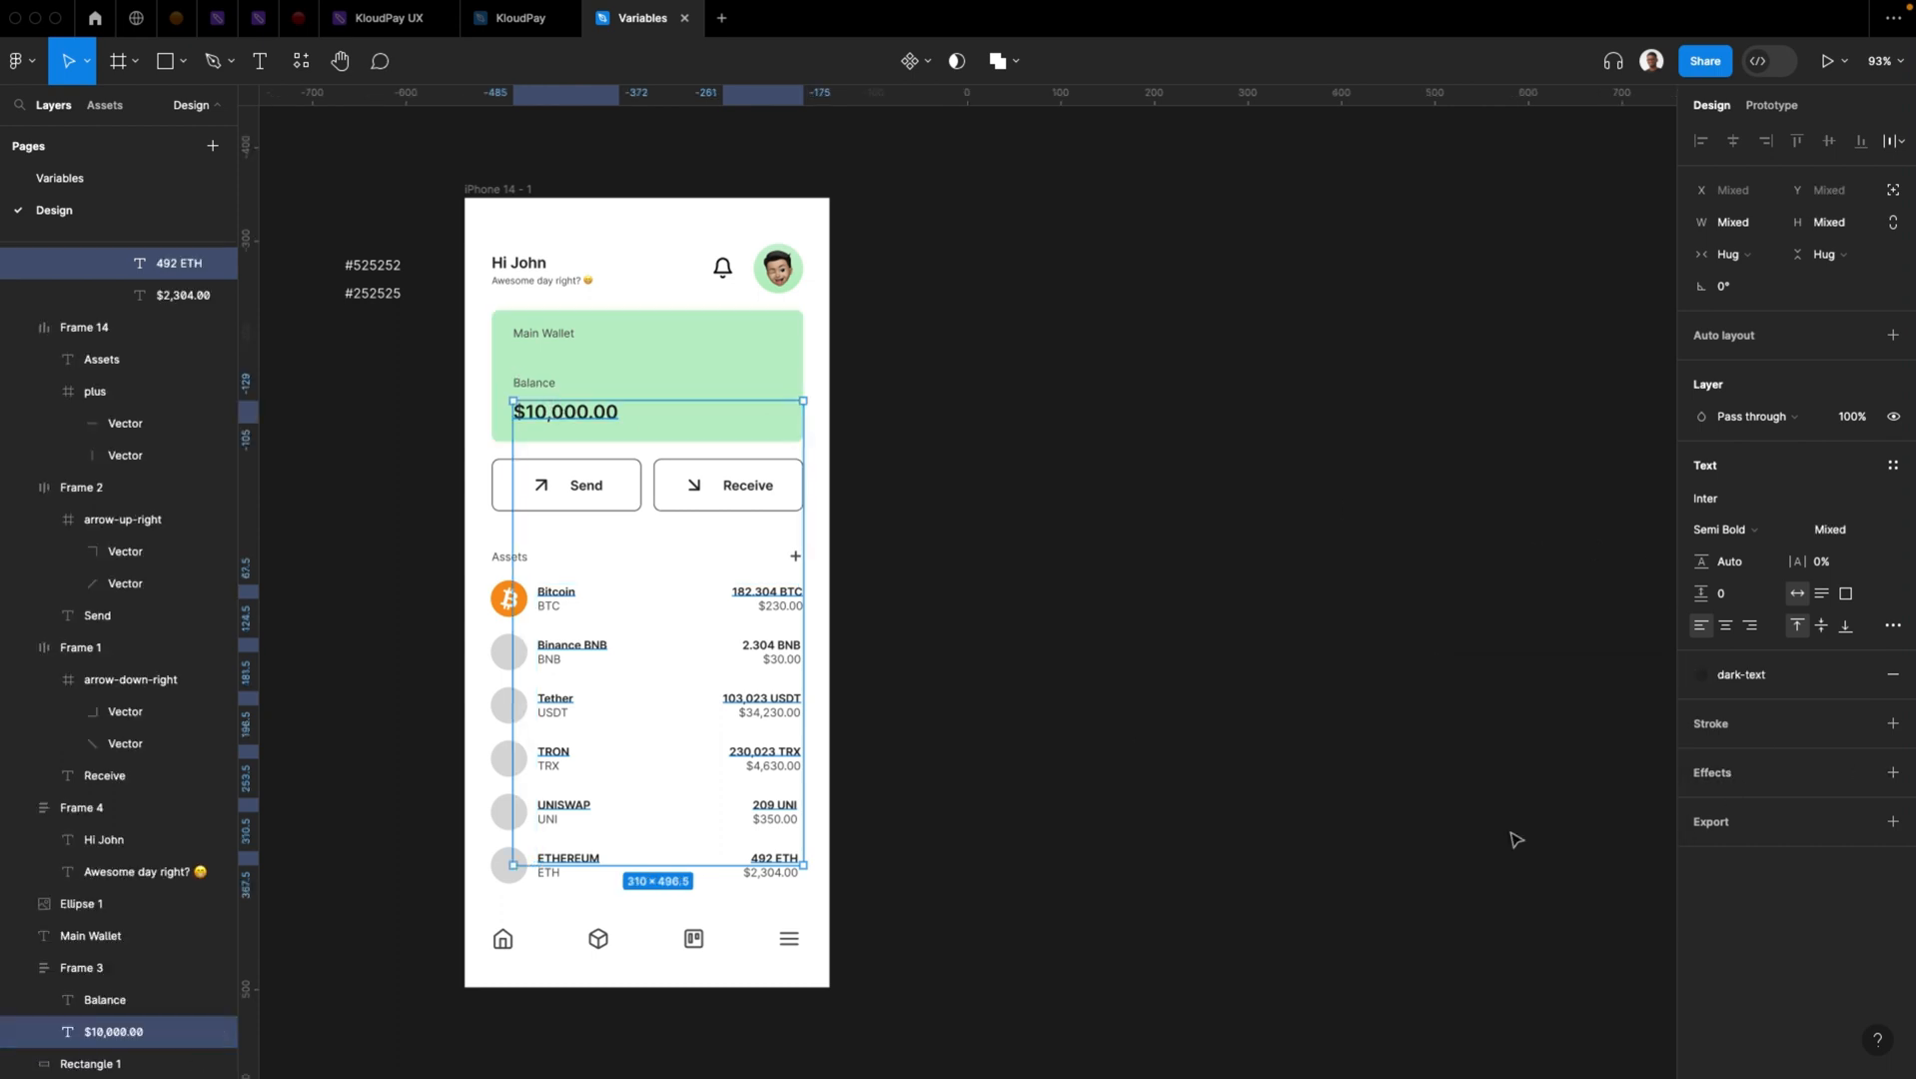
left_click(856, 534)
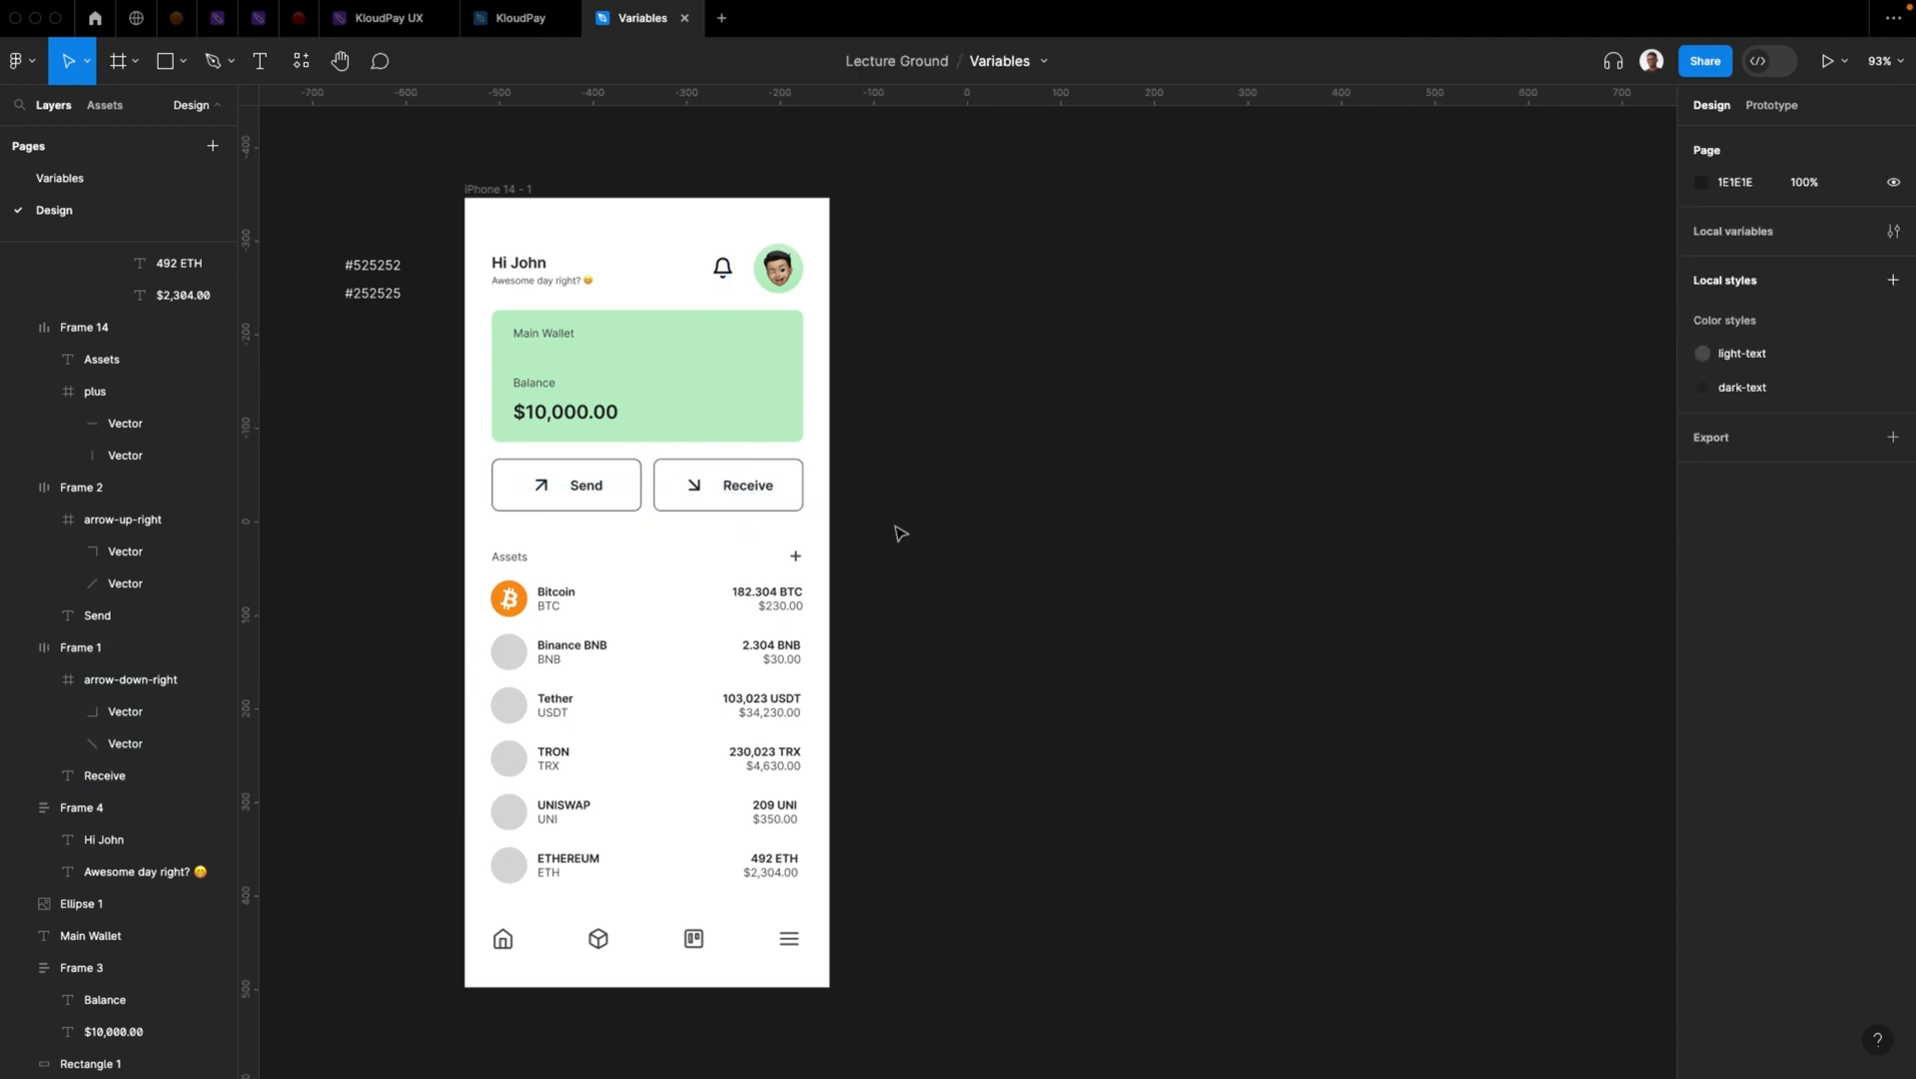
Link the 252525 color of the Send and Receive buttons to the dark-text style and open the style choices for their 525252 color
left_click_drag(490, 486, 471, 462)
scroll(1773, 799, "down", 3)
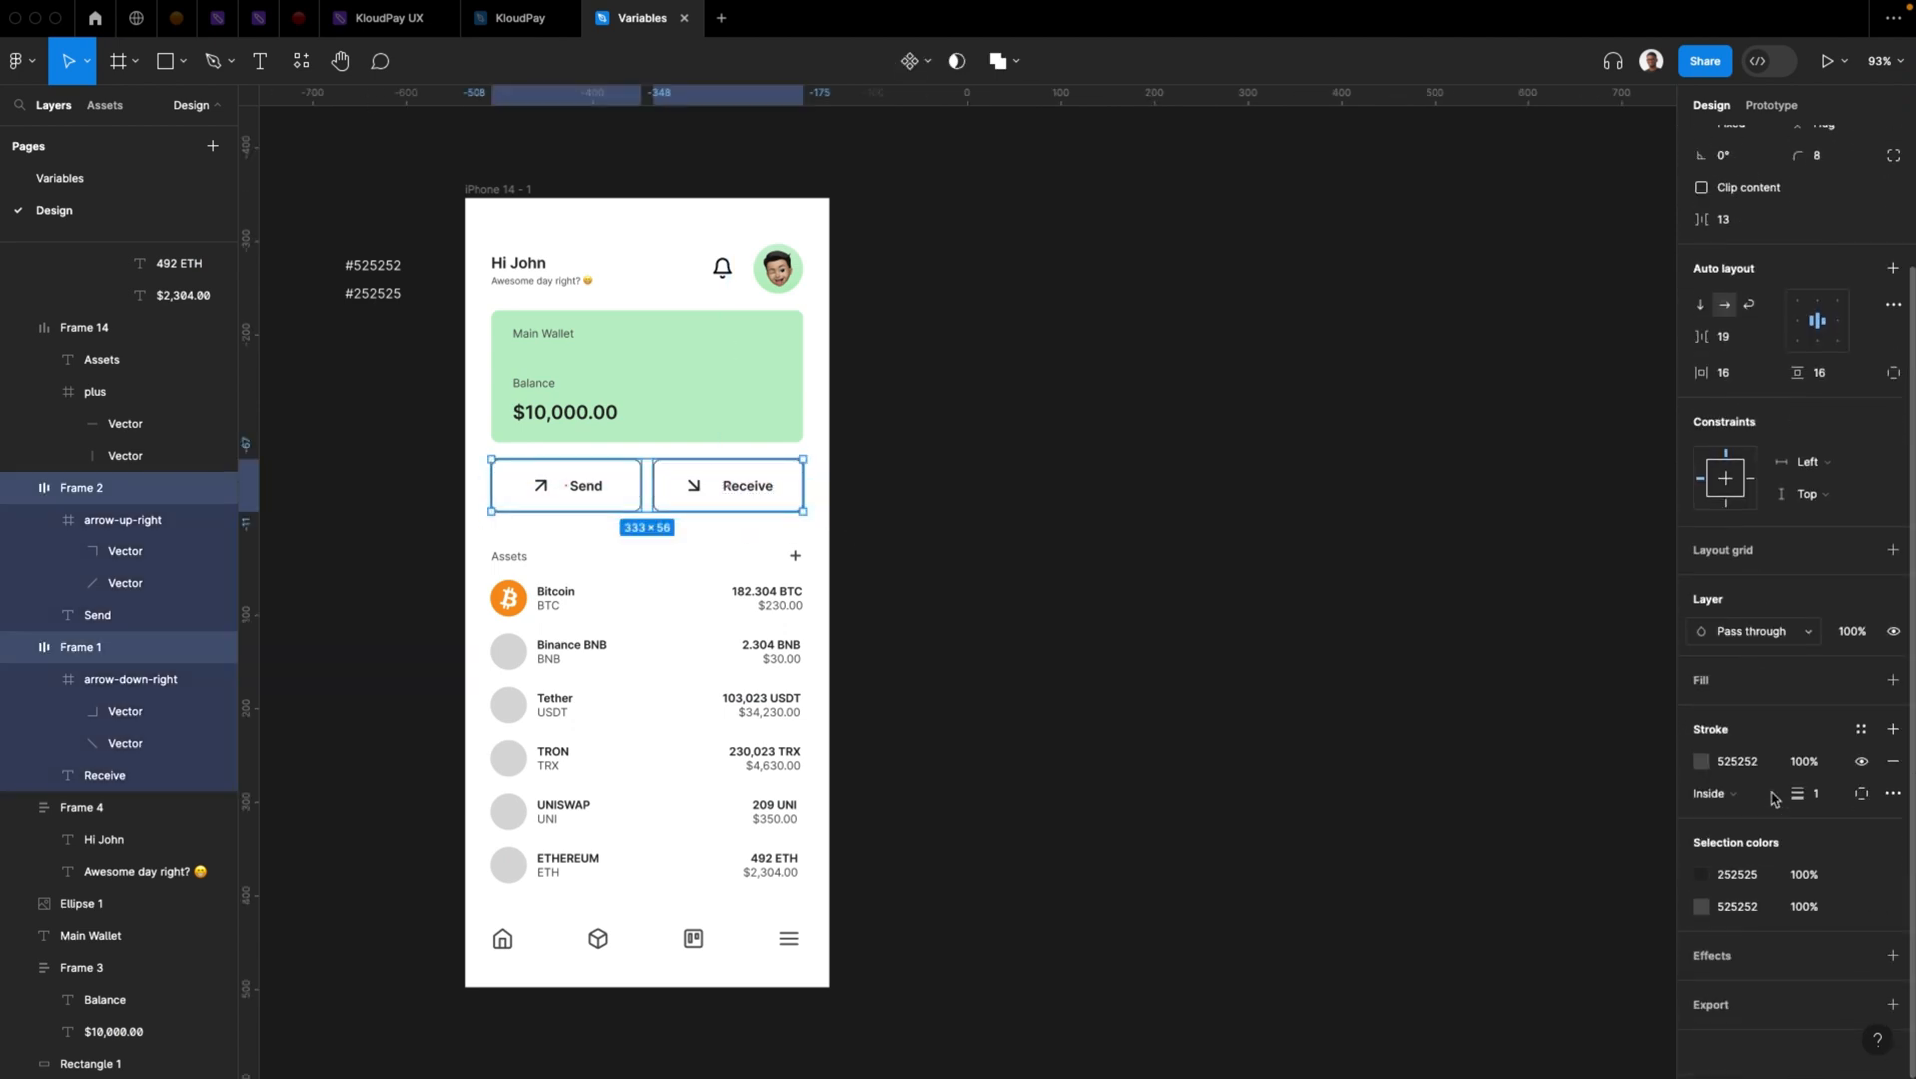
left_click(1860, 874)
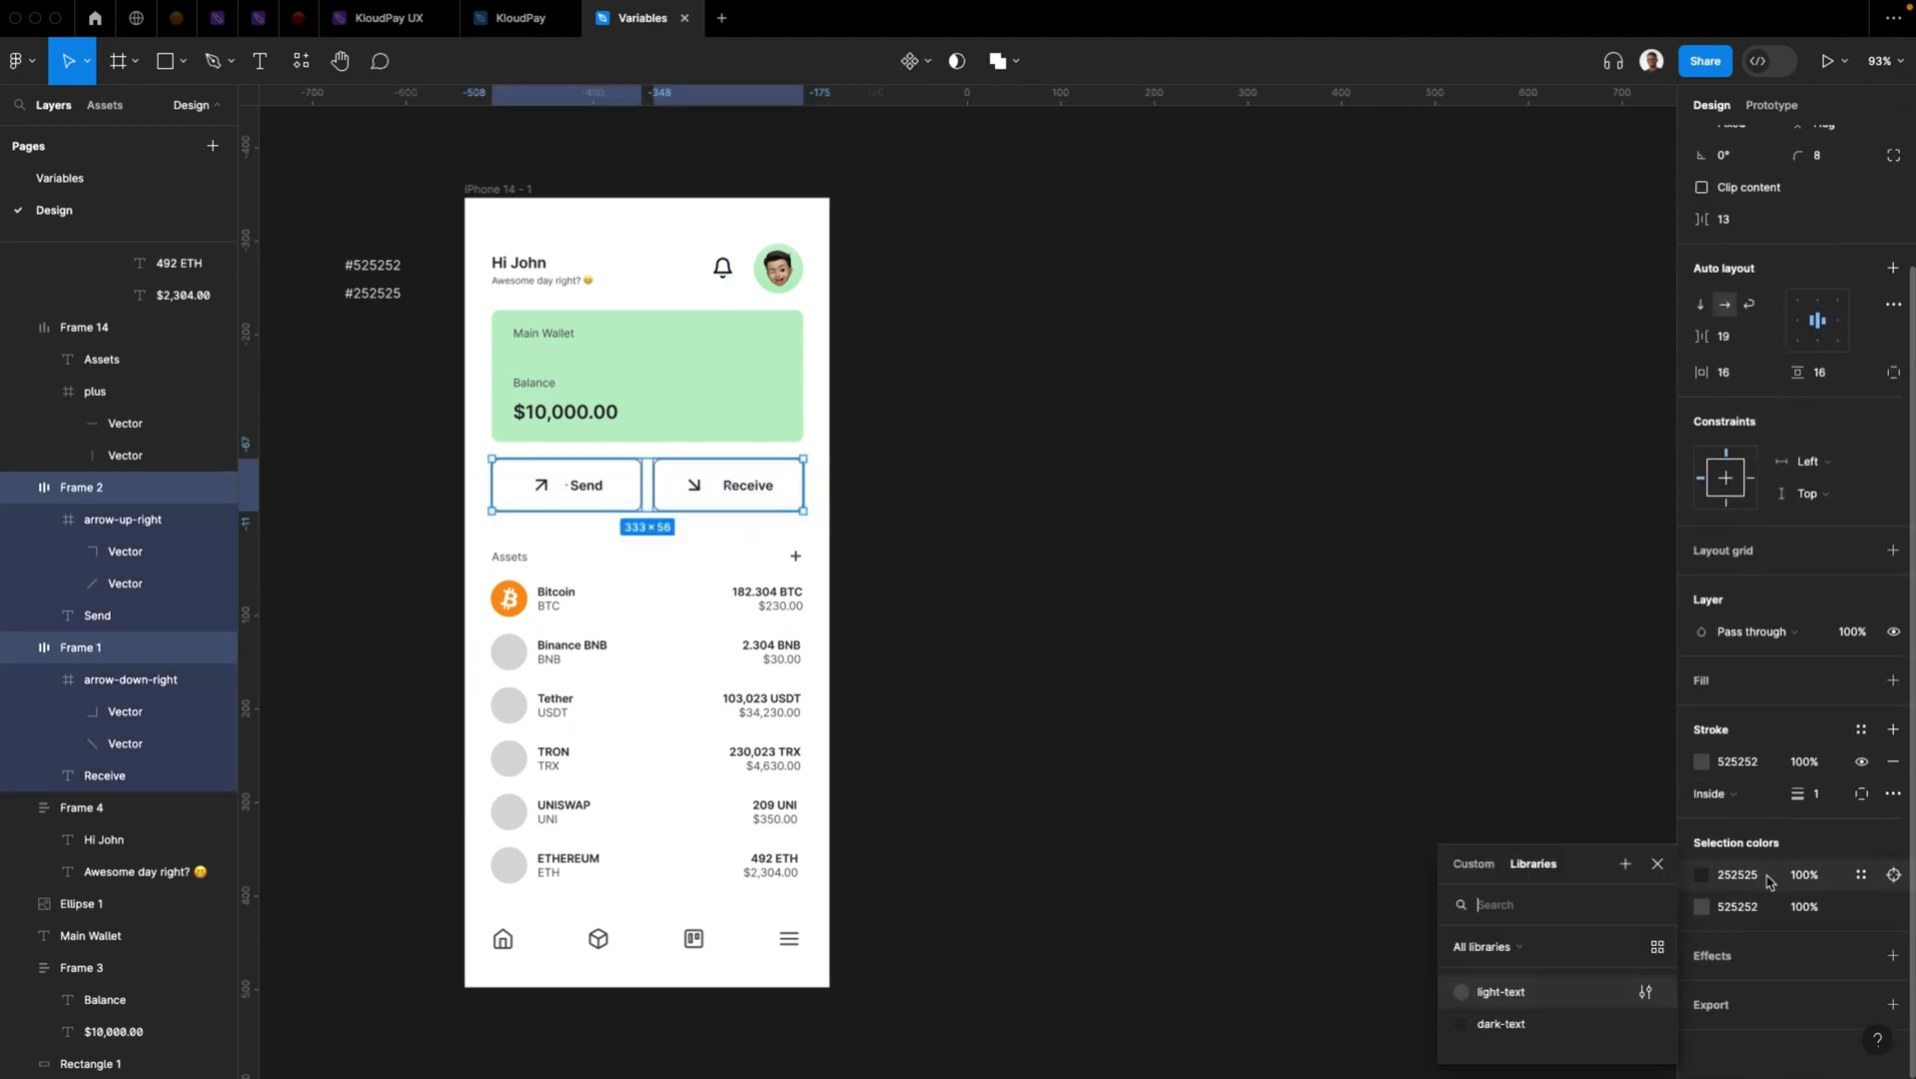
left_click(1489, 989)
left_click(1860, 906)
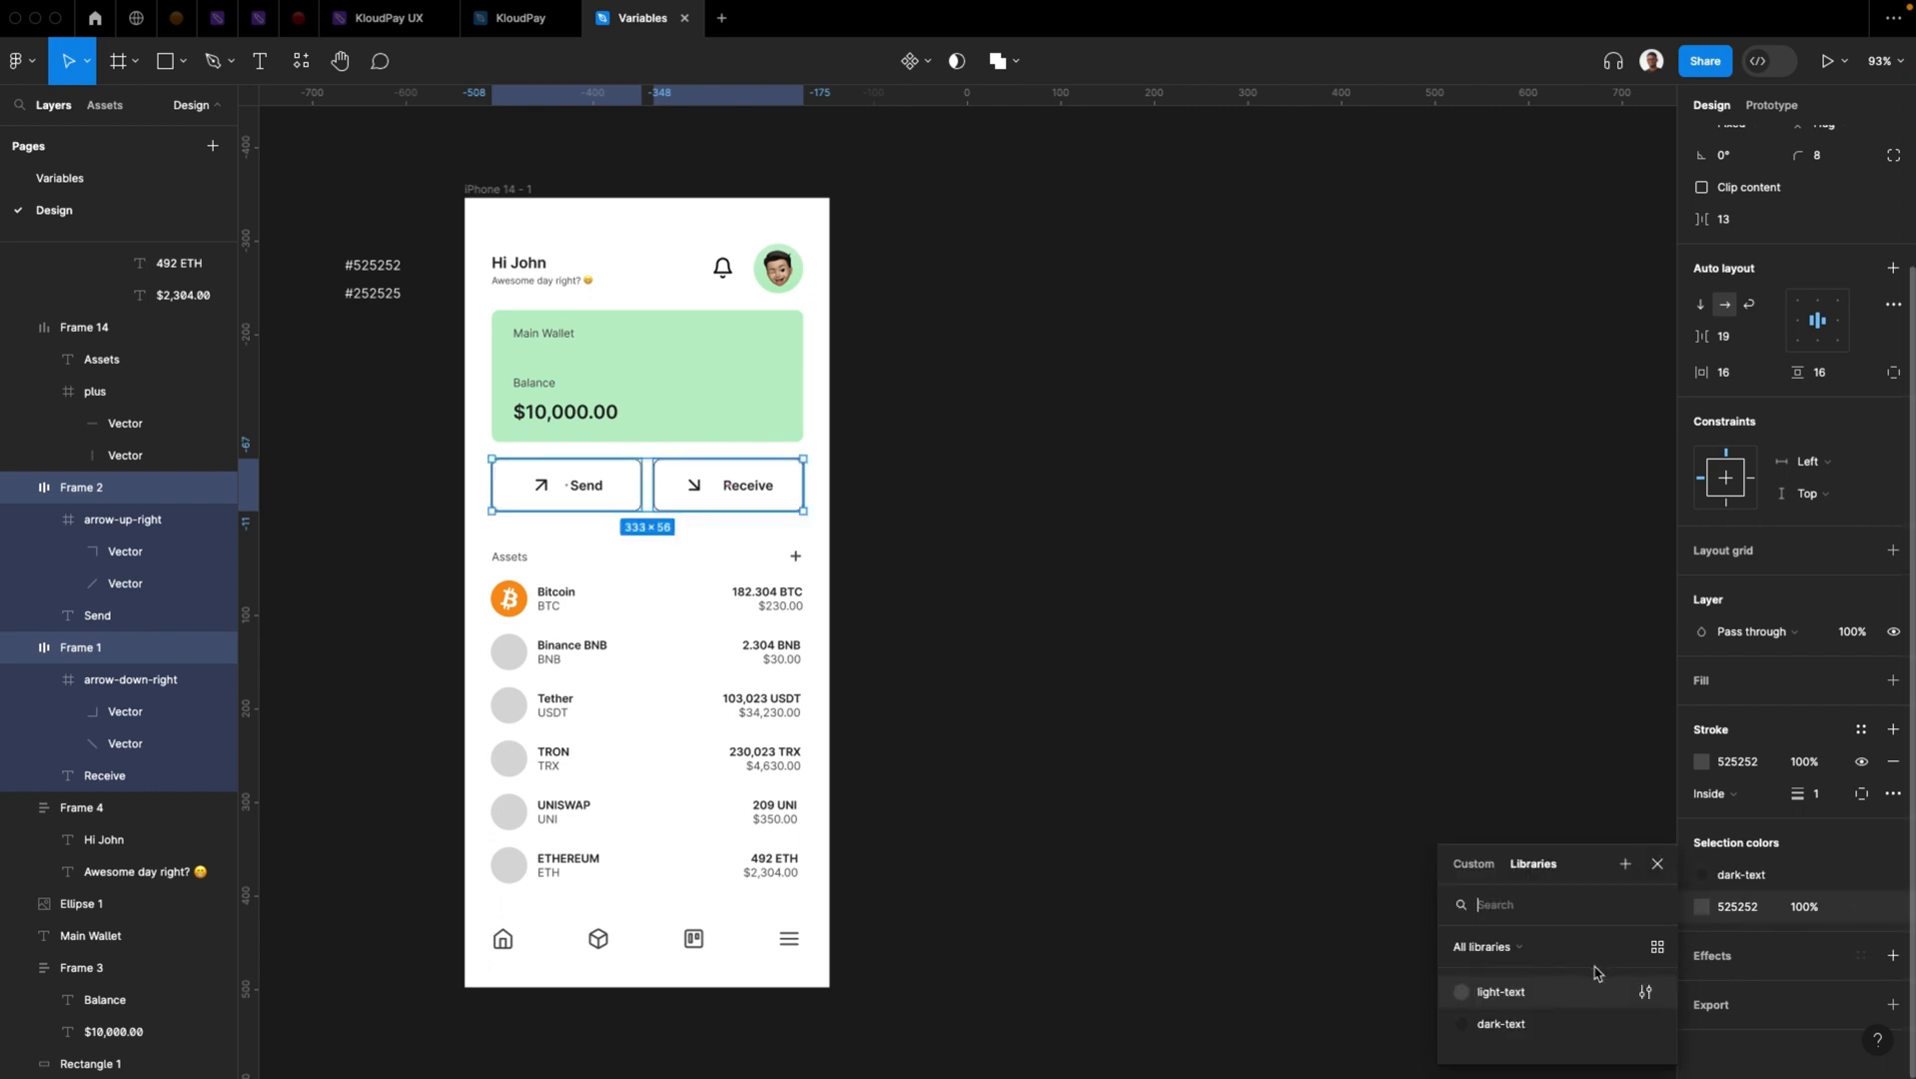
left_click(1134, 681)
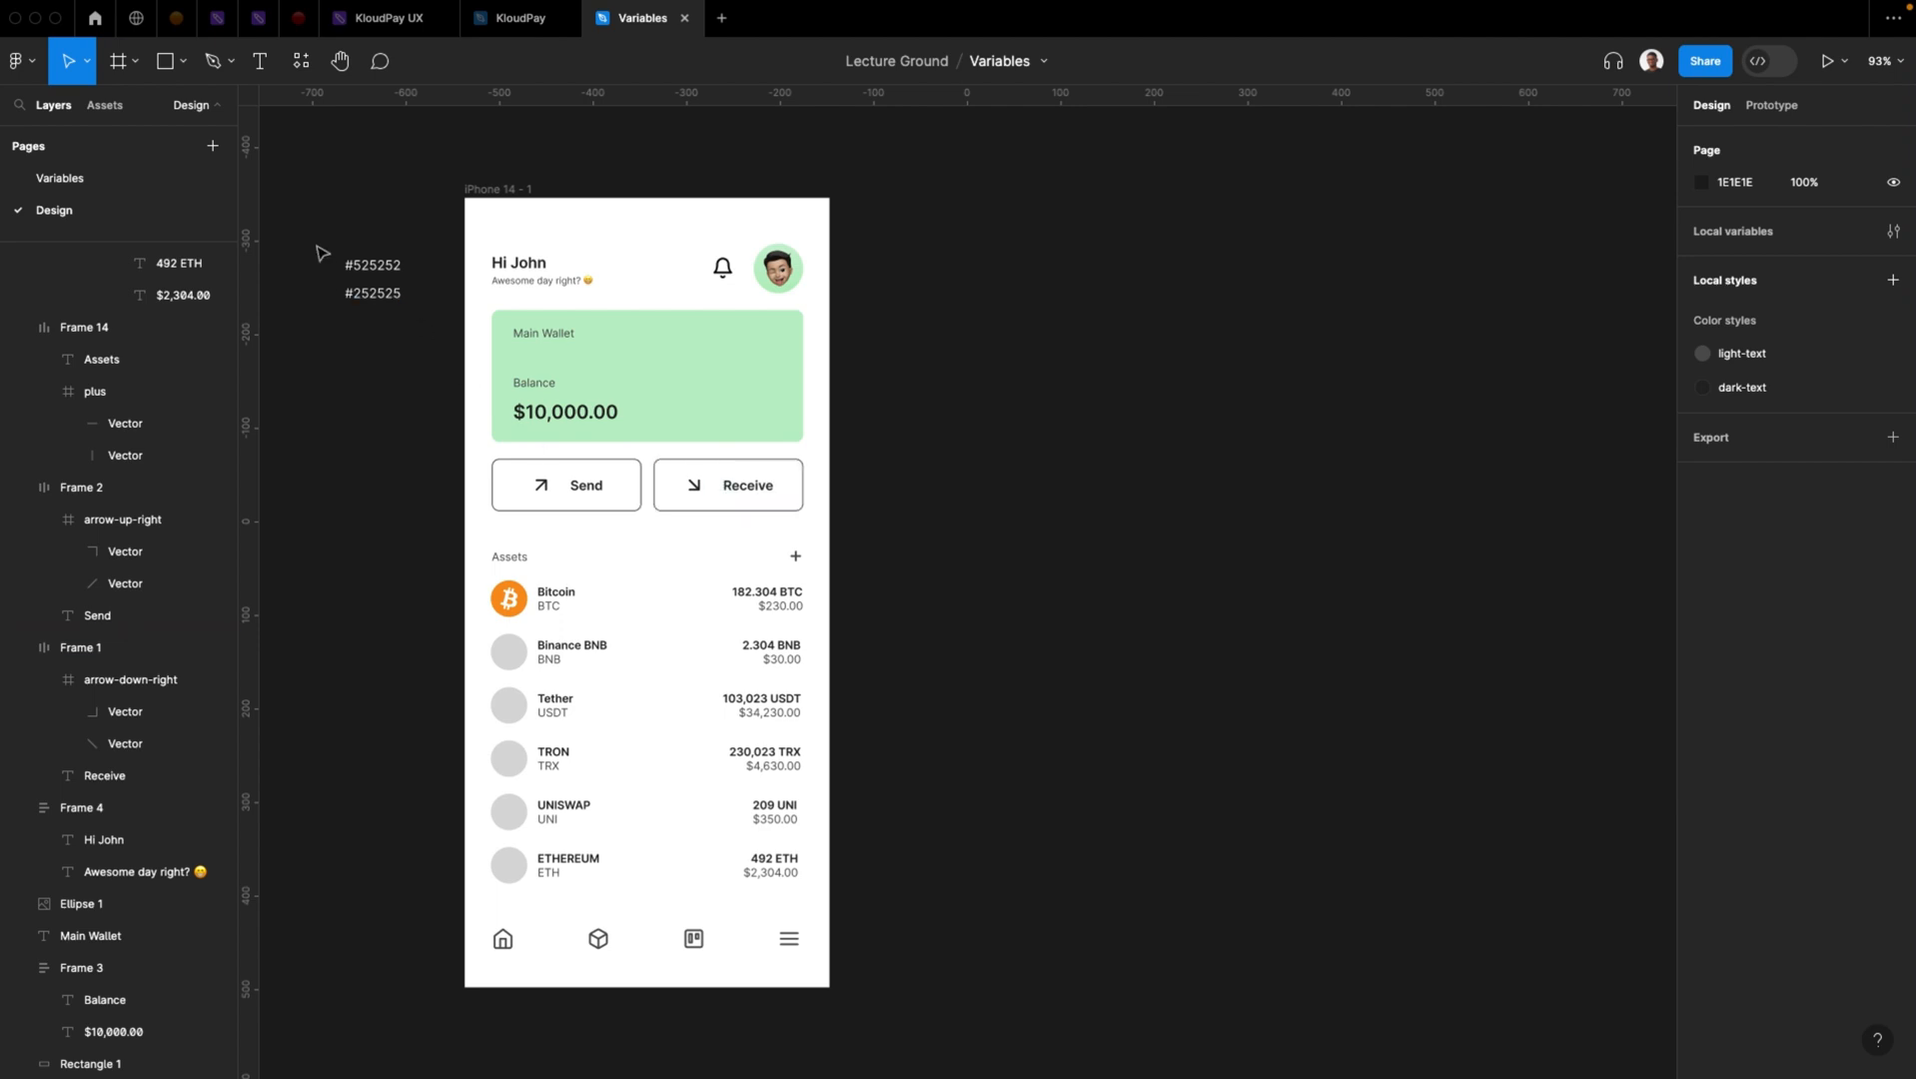
left_click_drag(307, 232, 352, 335)
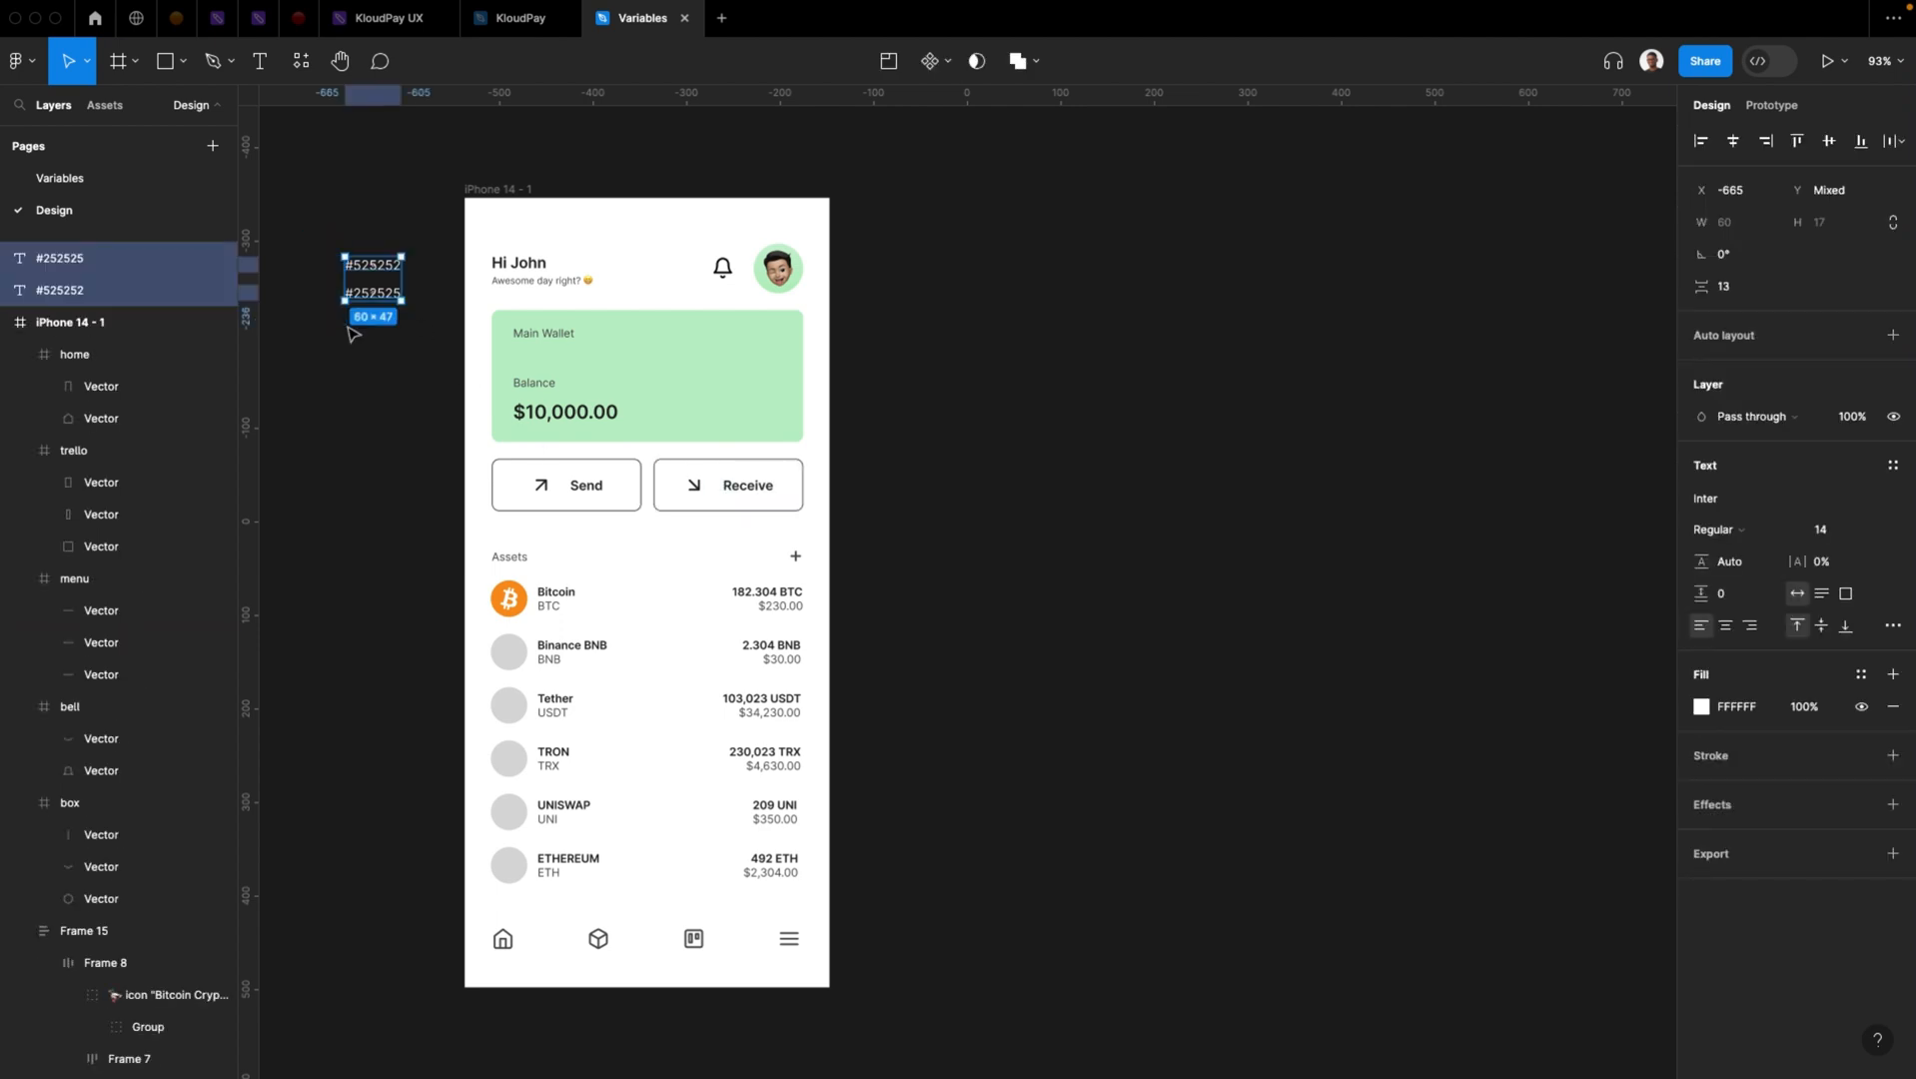
left_click(309, 263)
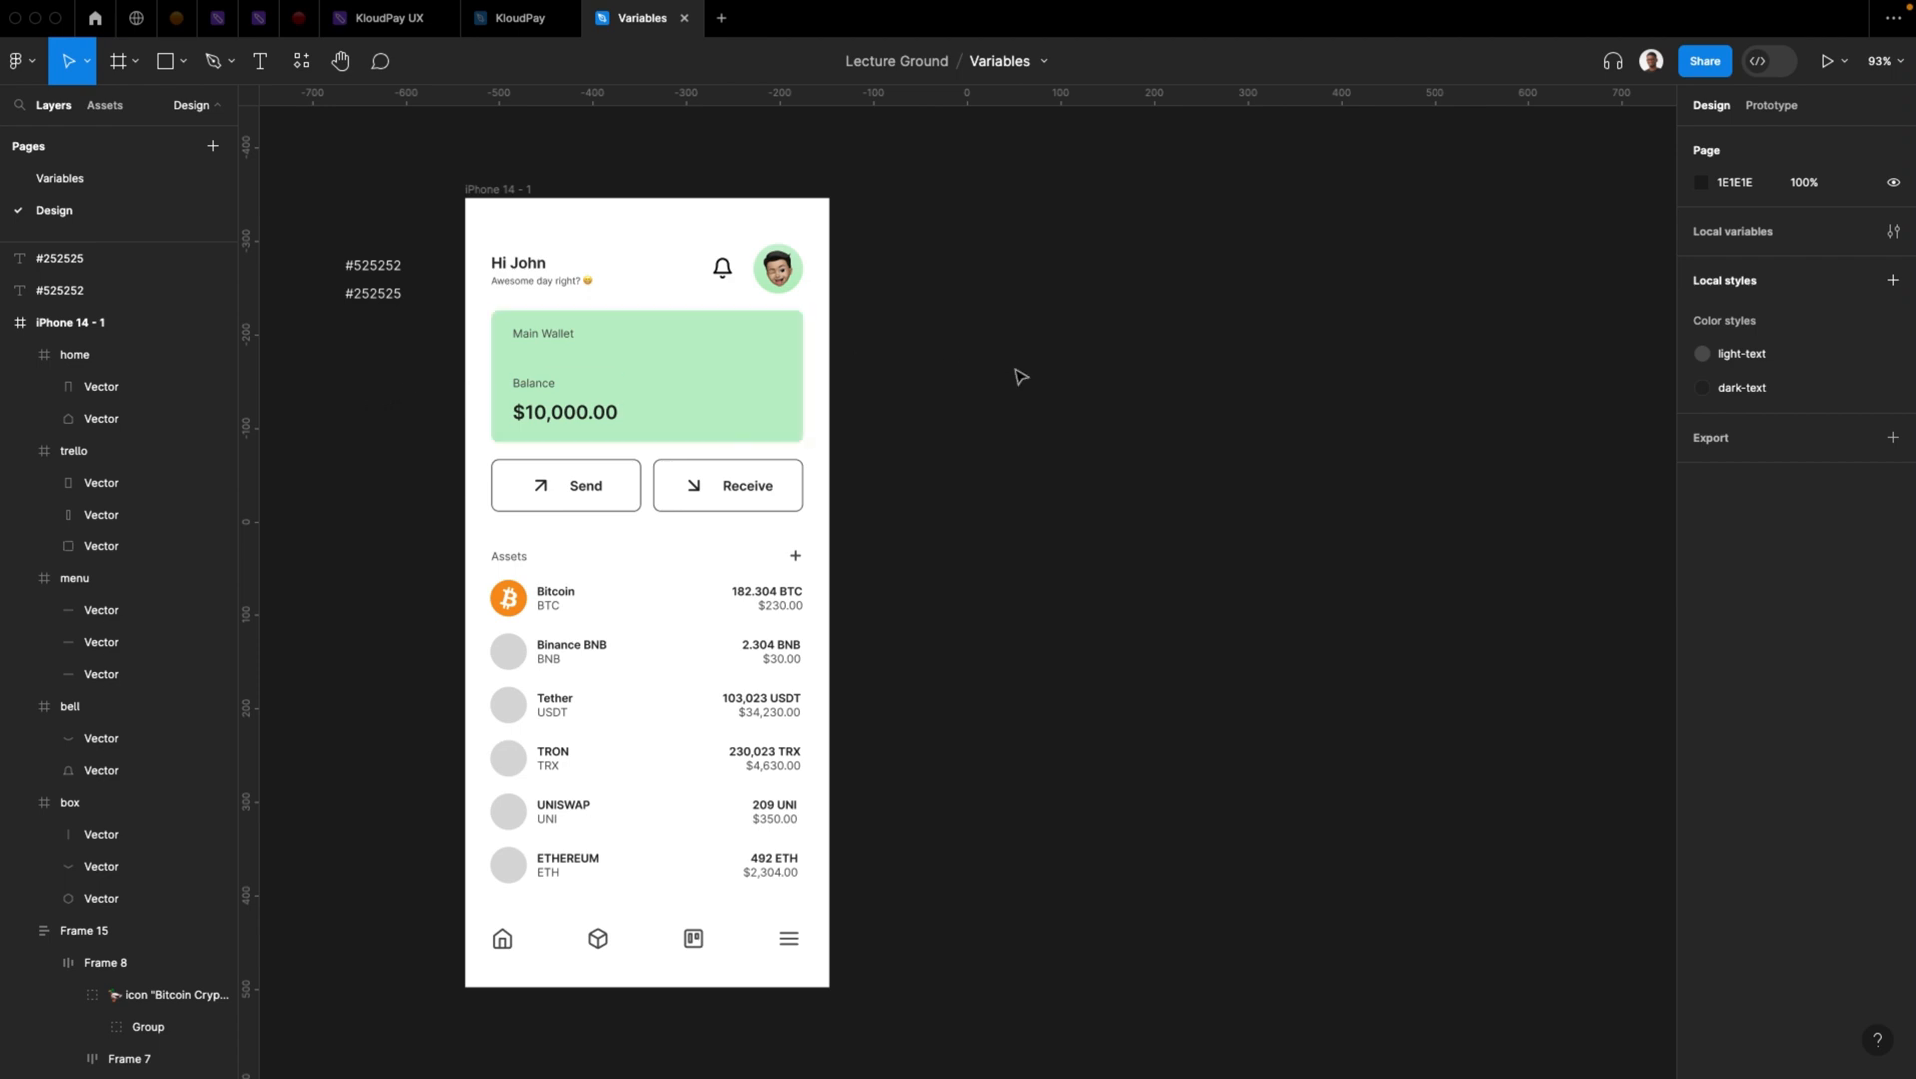
Add a 428 × 926 iPhone 14 Plus frame beside the wallet screen and draw a rectangle about 231 × 202 in its upper half
key("f")
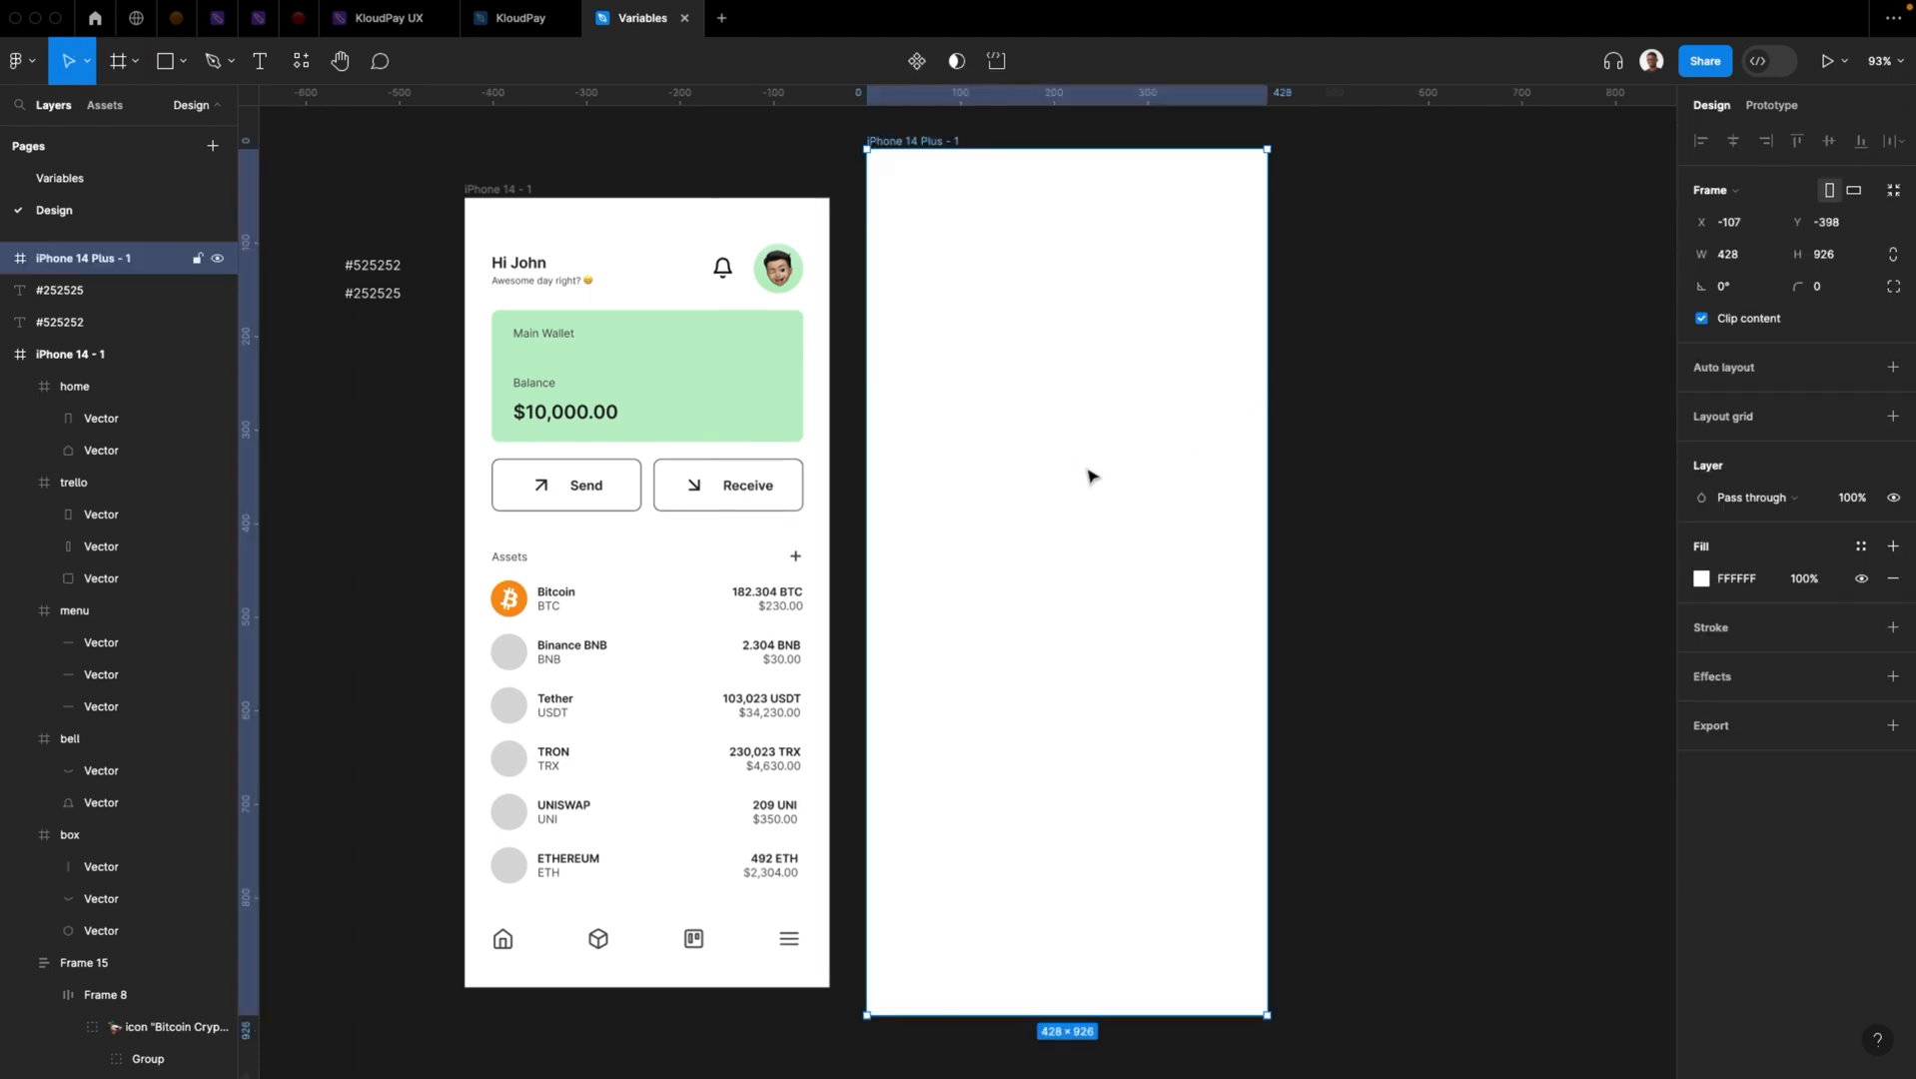
key("r")
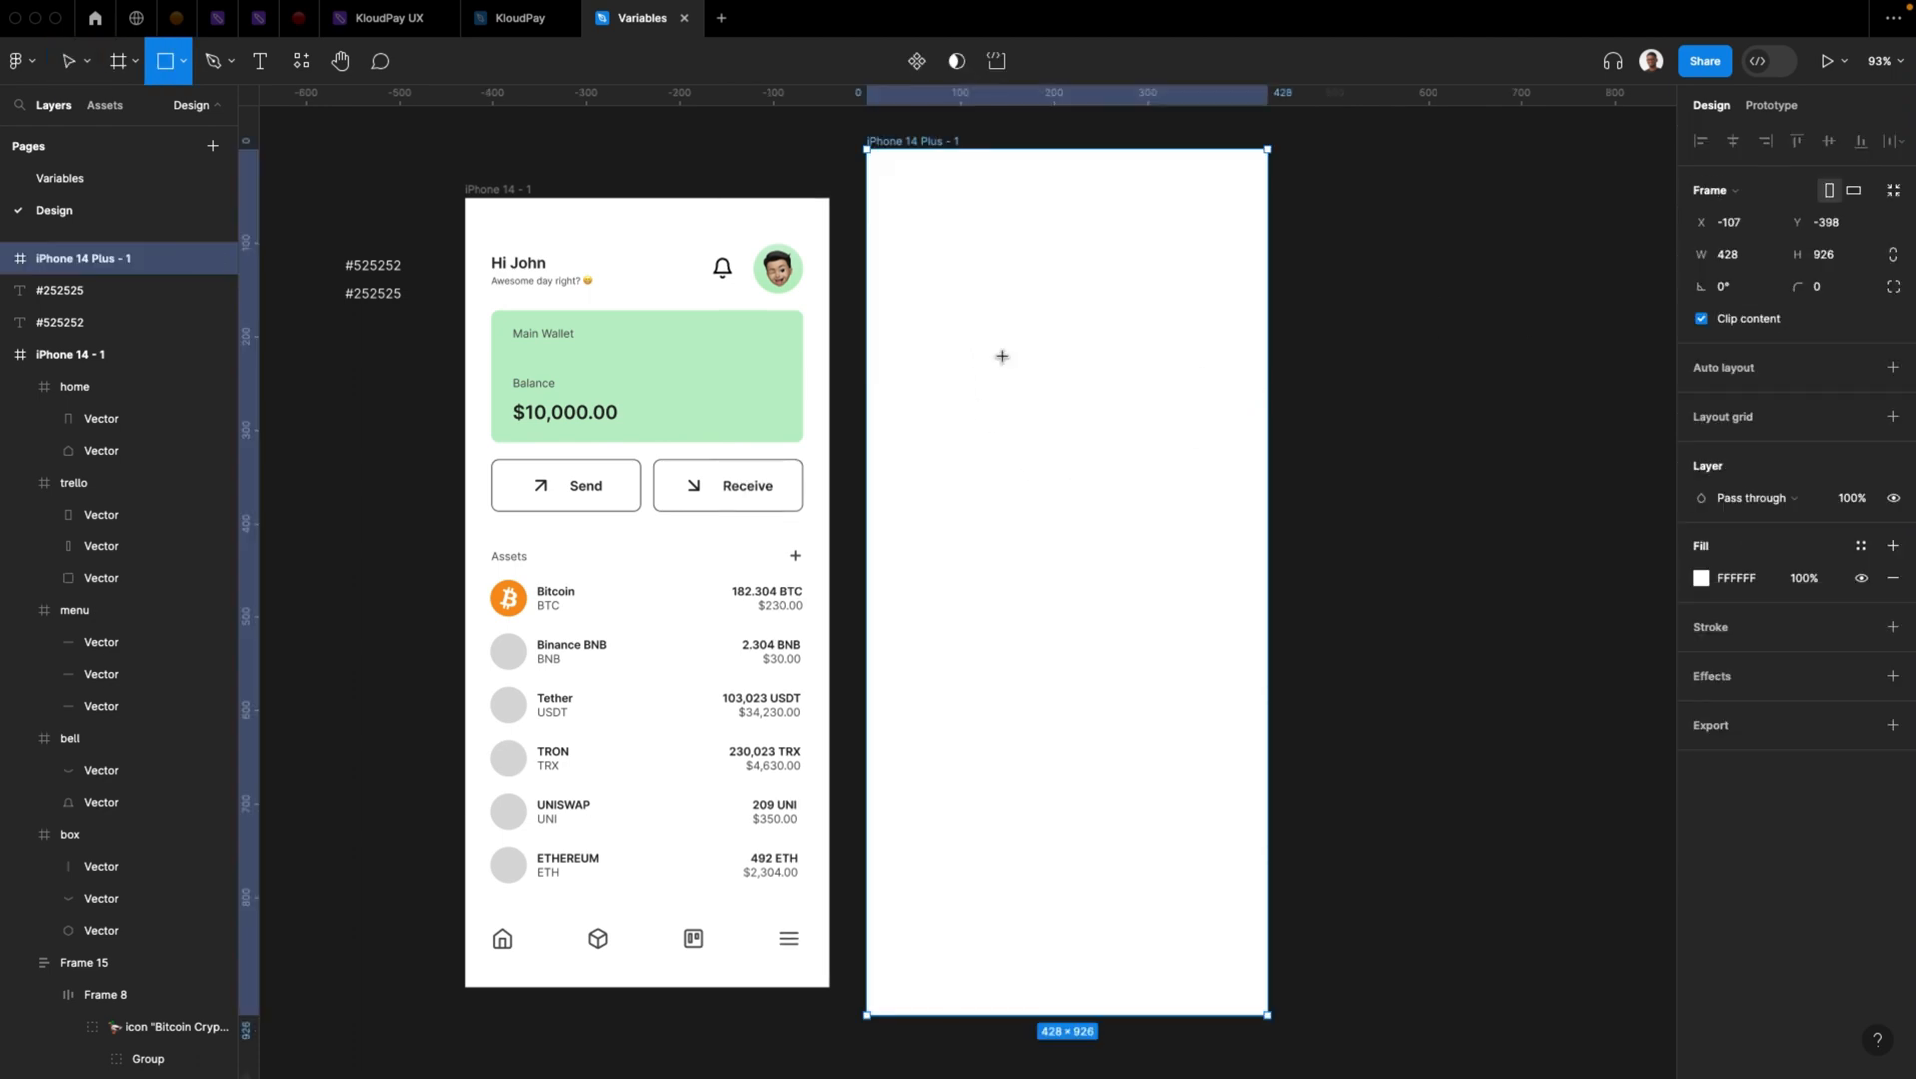
left_click_drag(954, 319, 1170, 509)
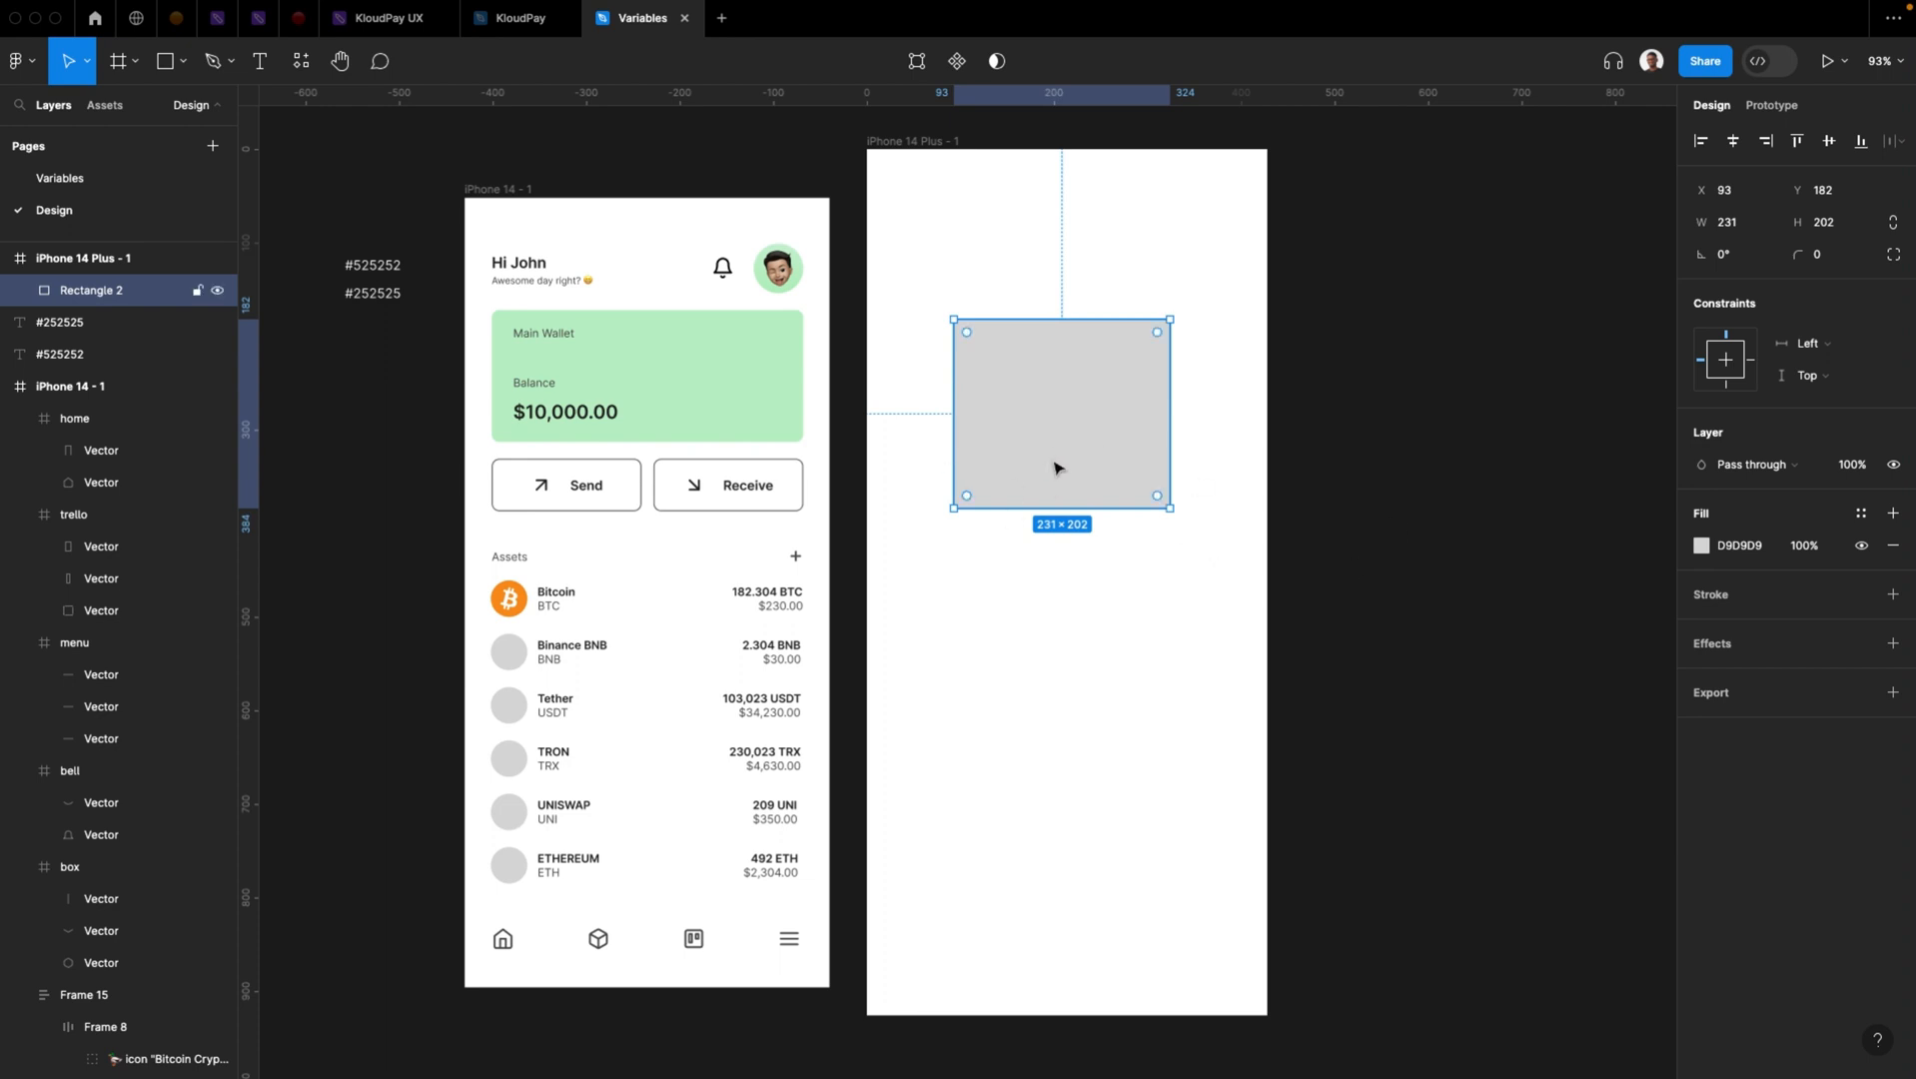
left_click(1756, 551)
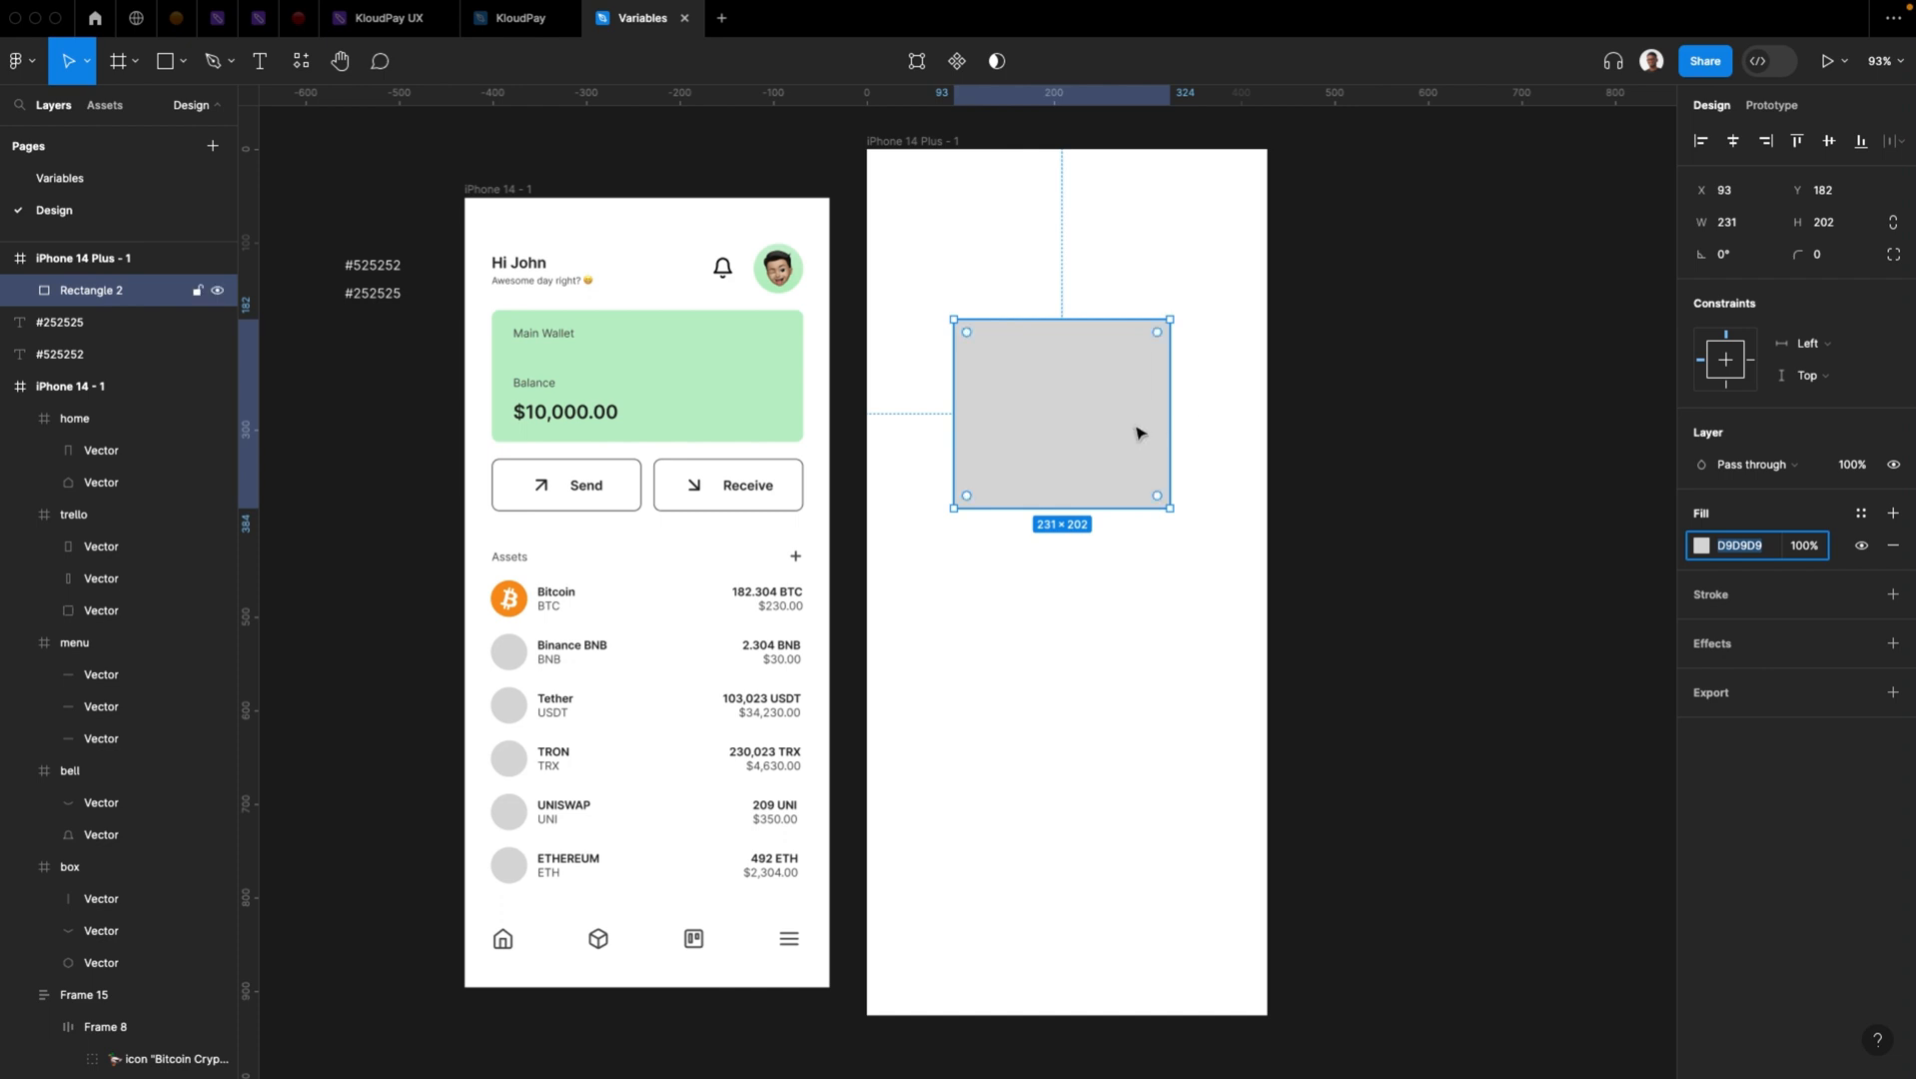
left_click(1069, 407)
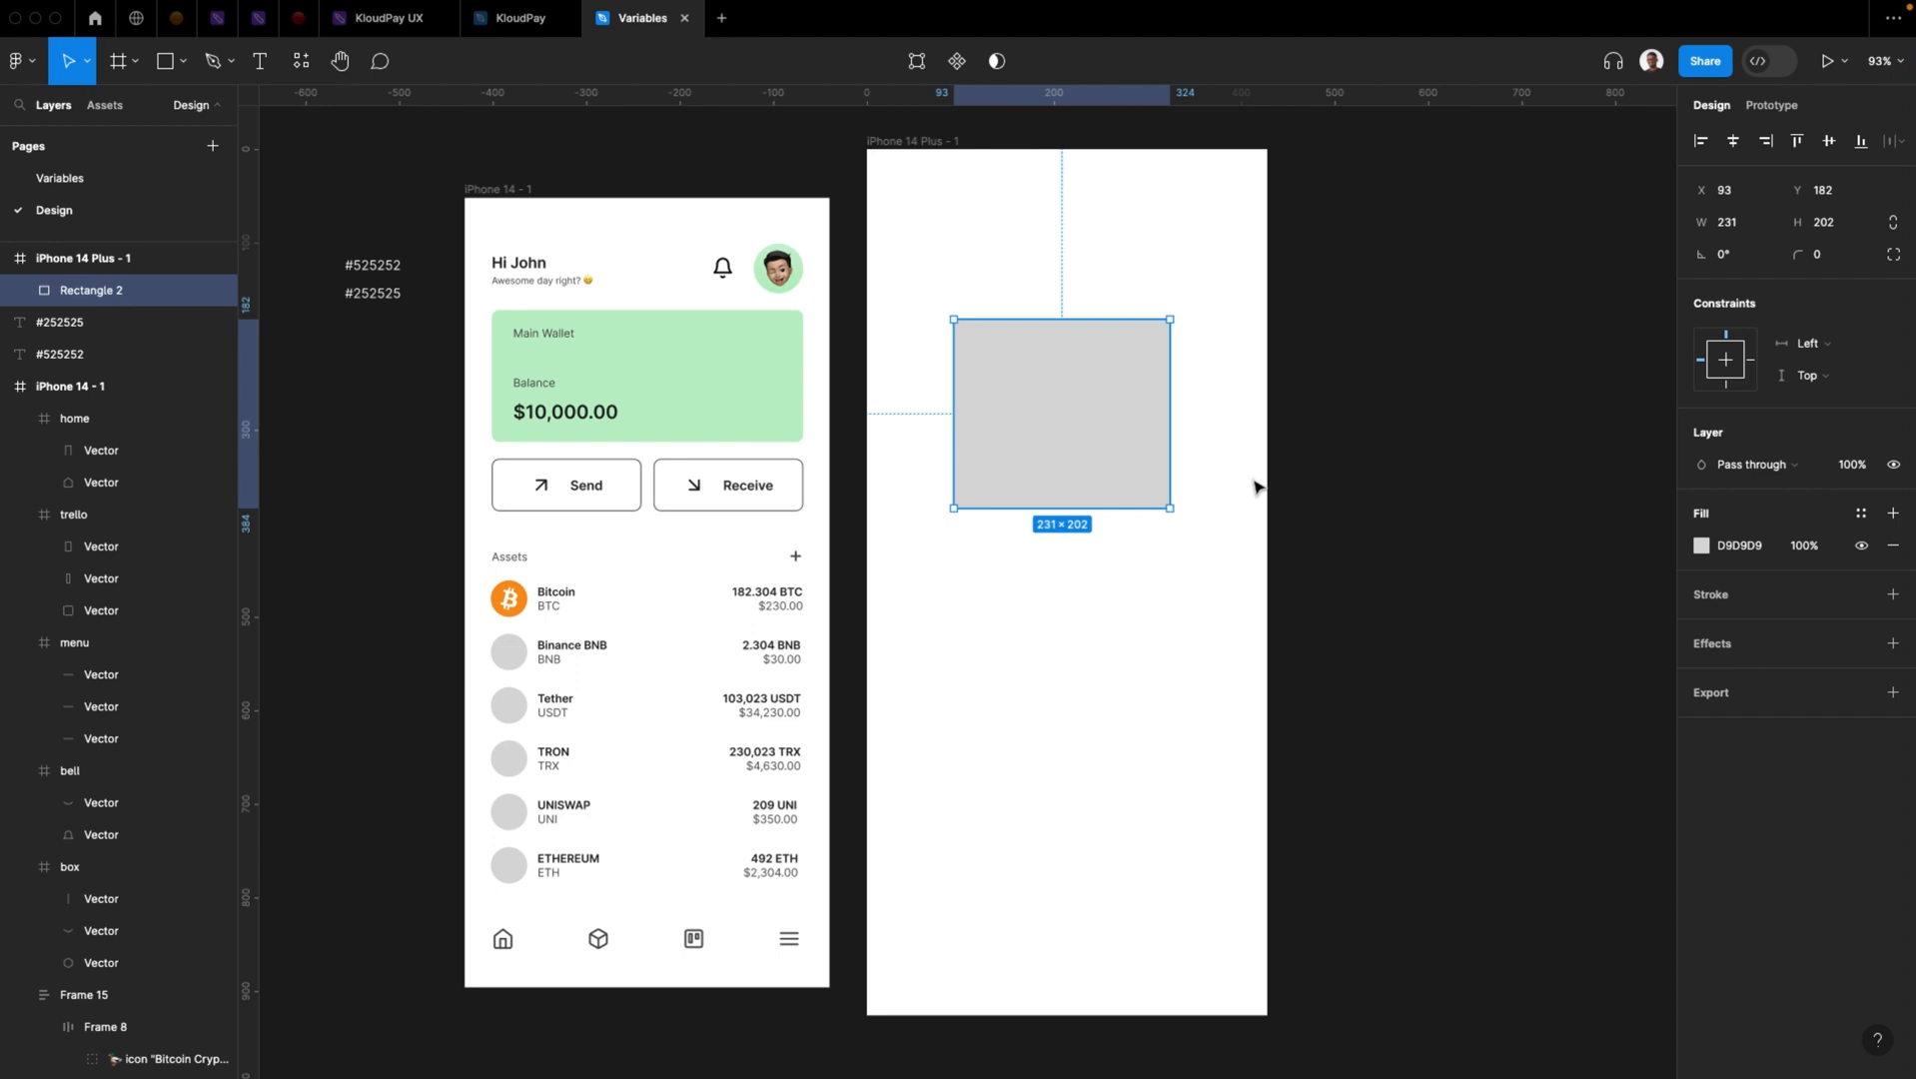
left_click(1363, 496)
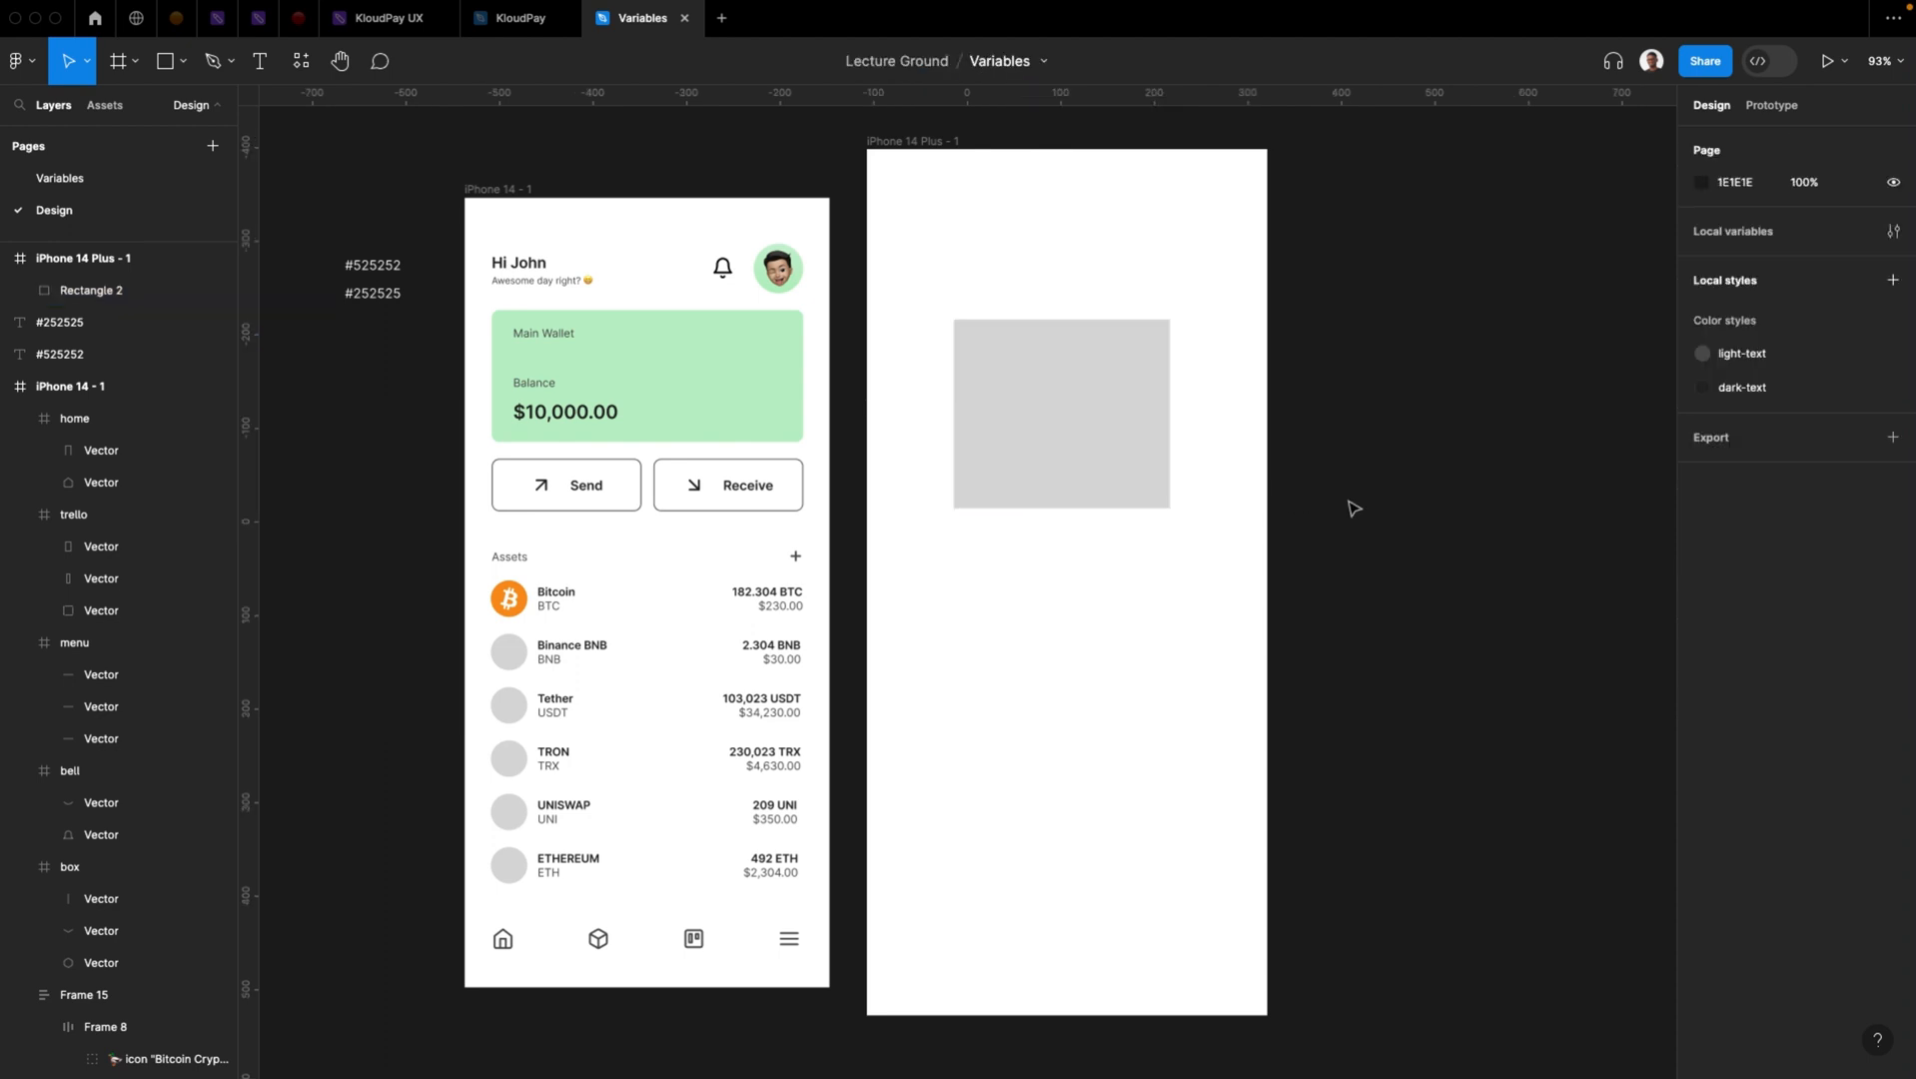
left_click(1017, 506)
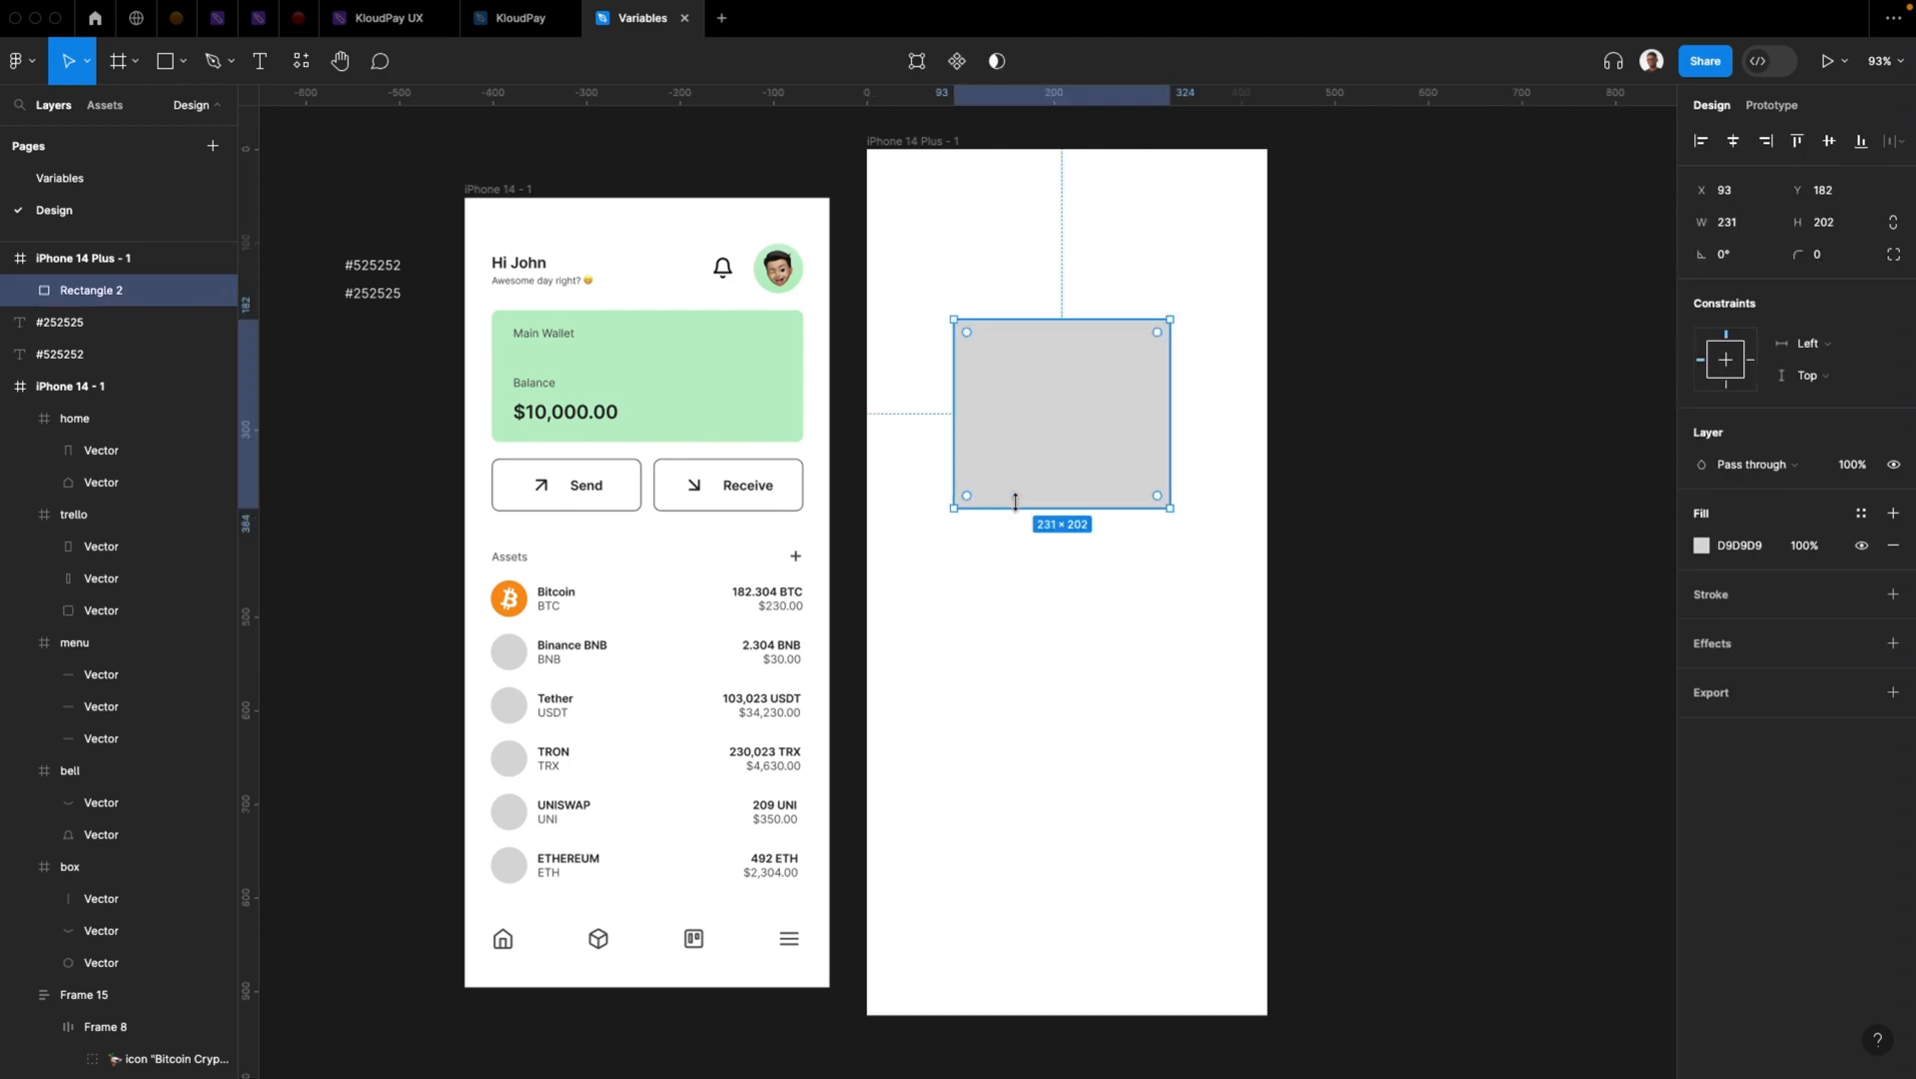
left_click(888, 597)
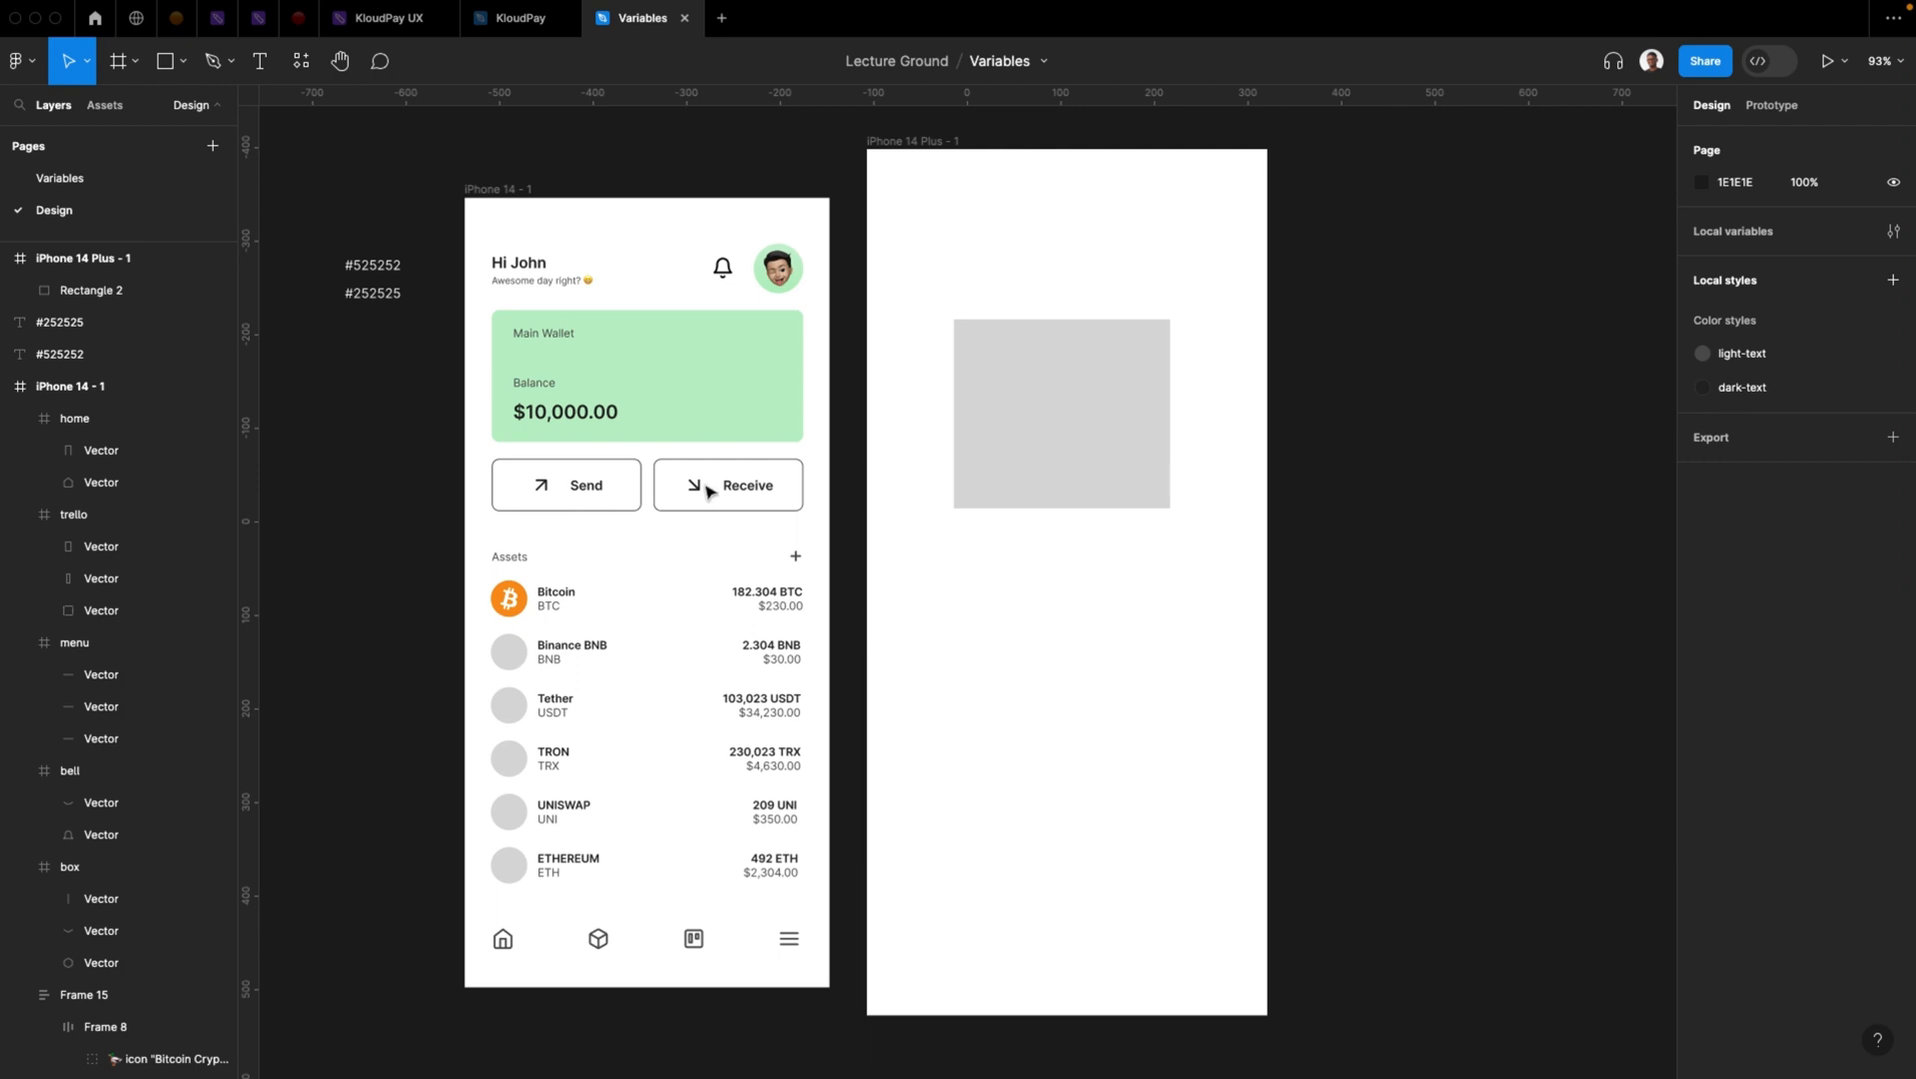
Rename the wallet screen's frame to "Light theme"
left_click(556, 288)
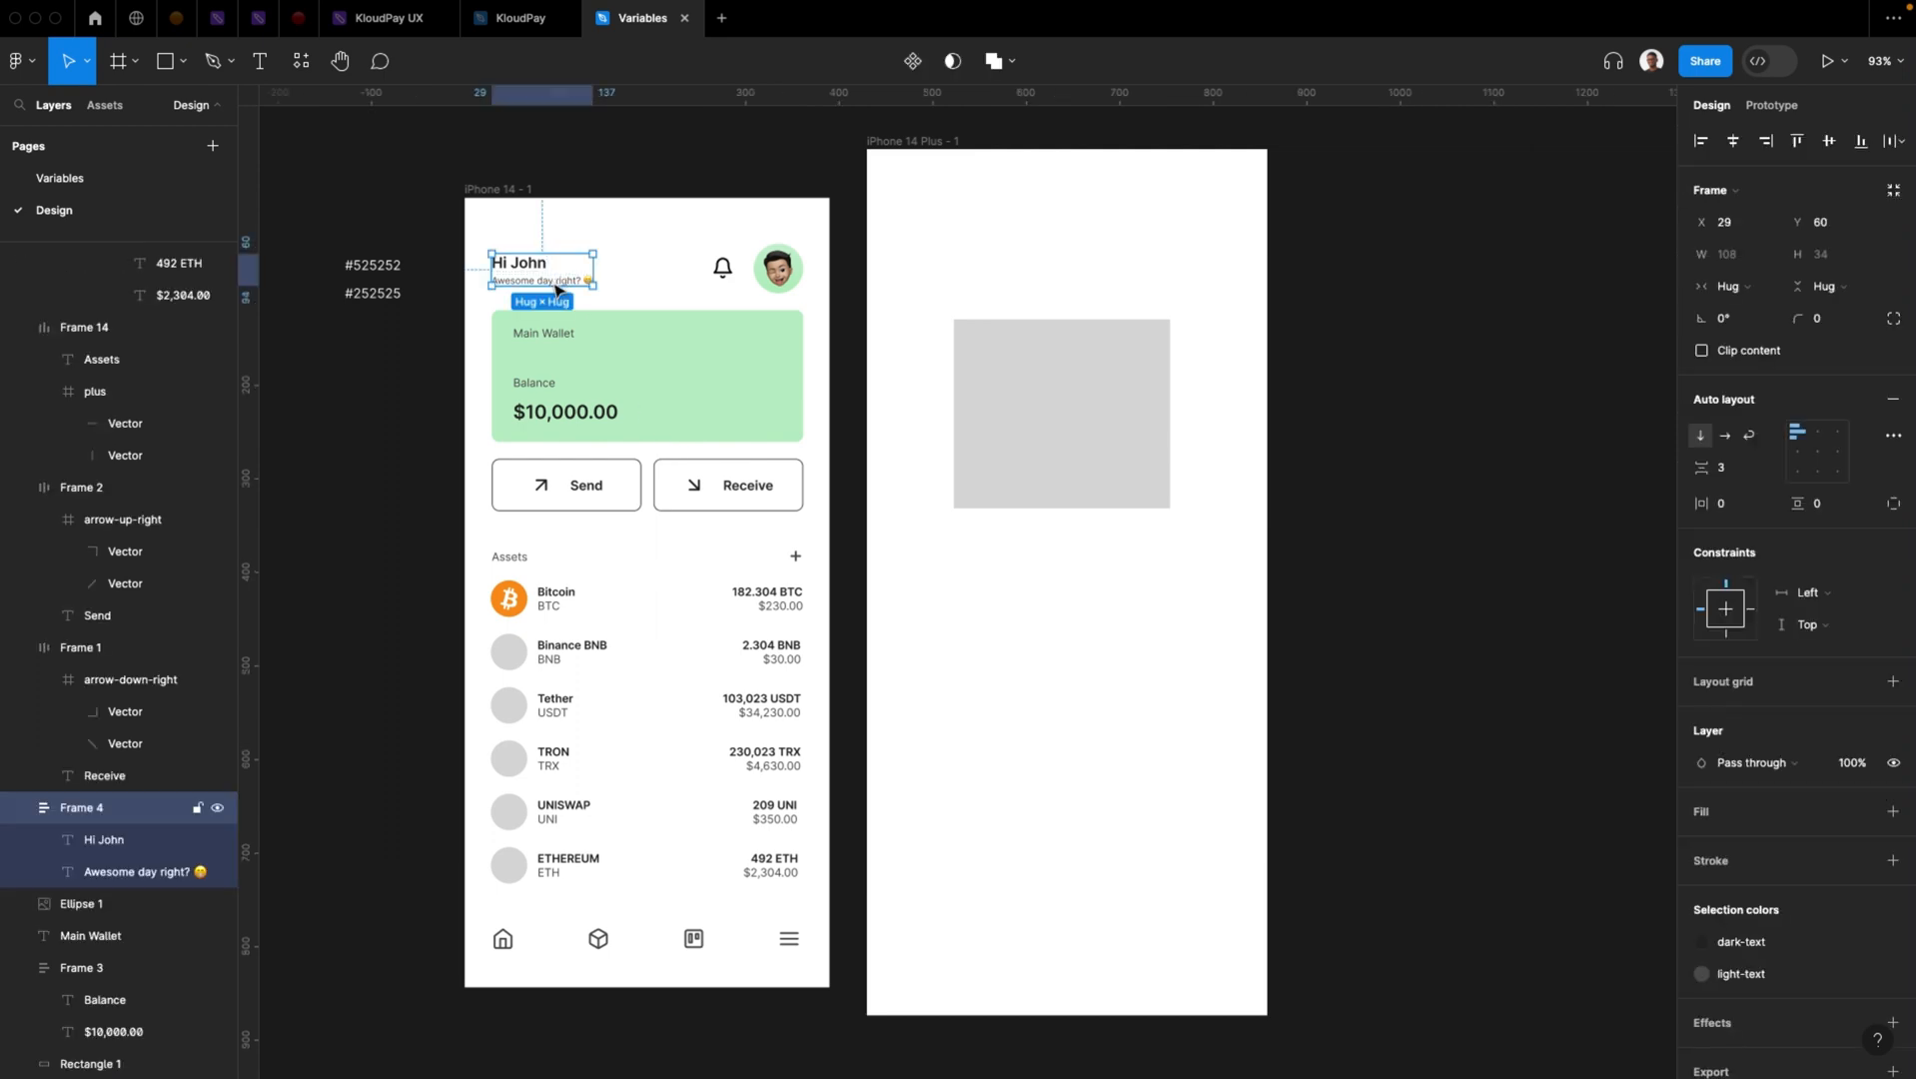
left_click(500, 190)
type("Lig")
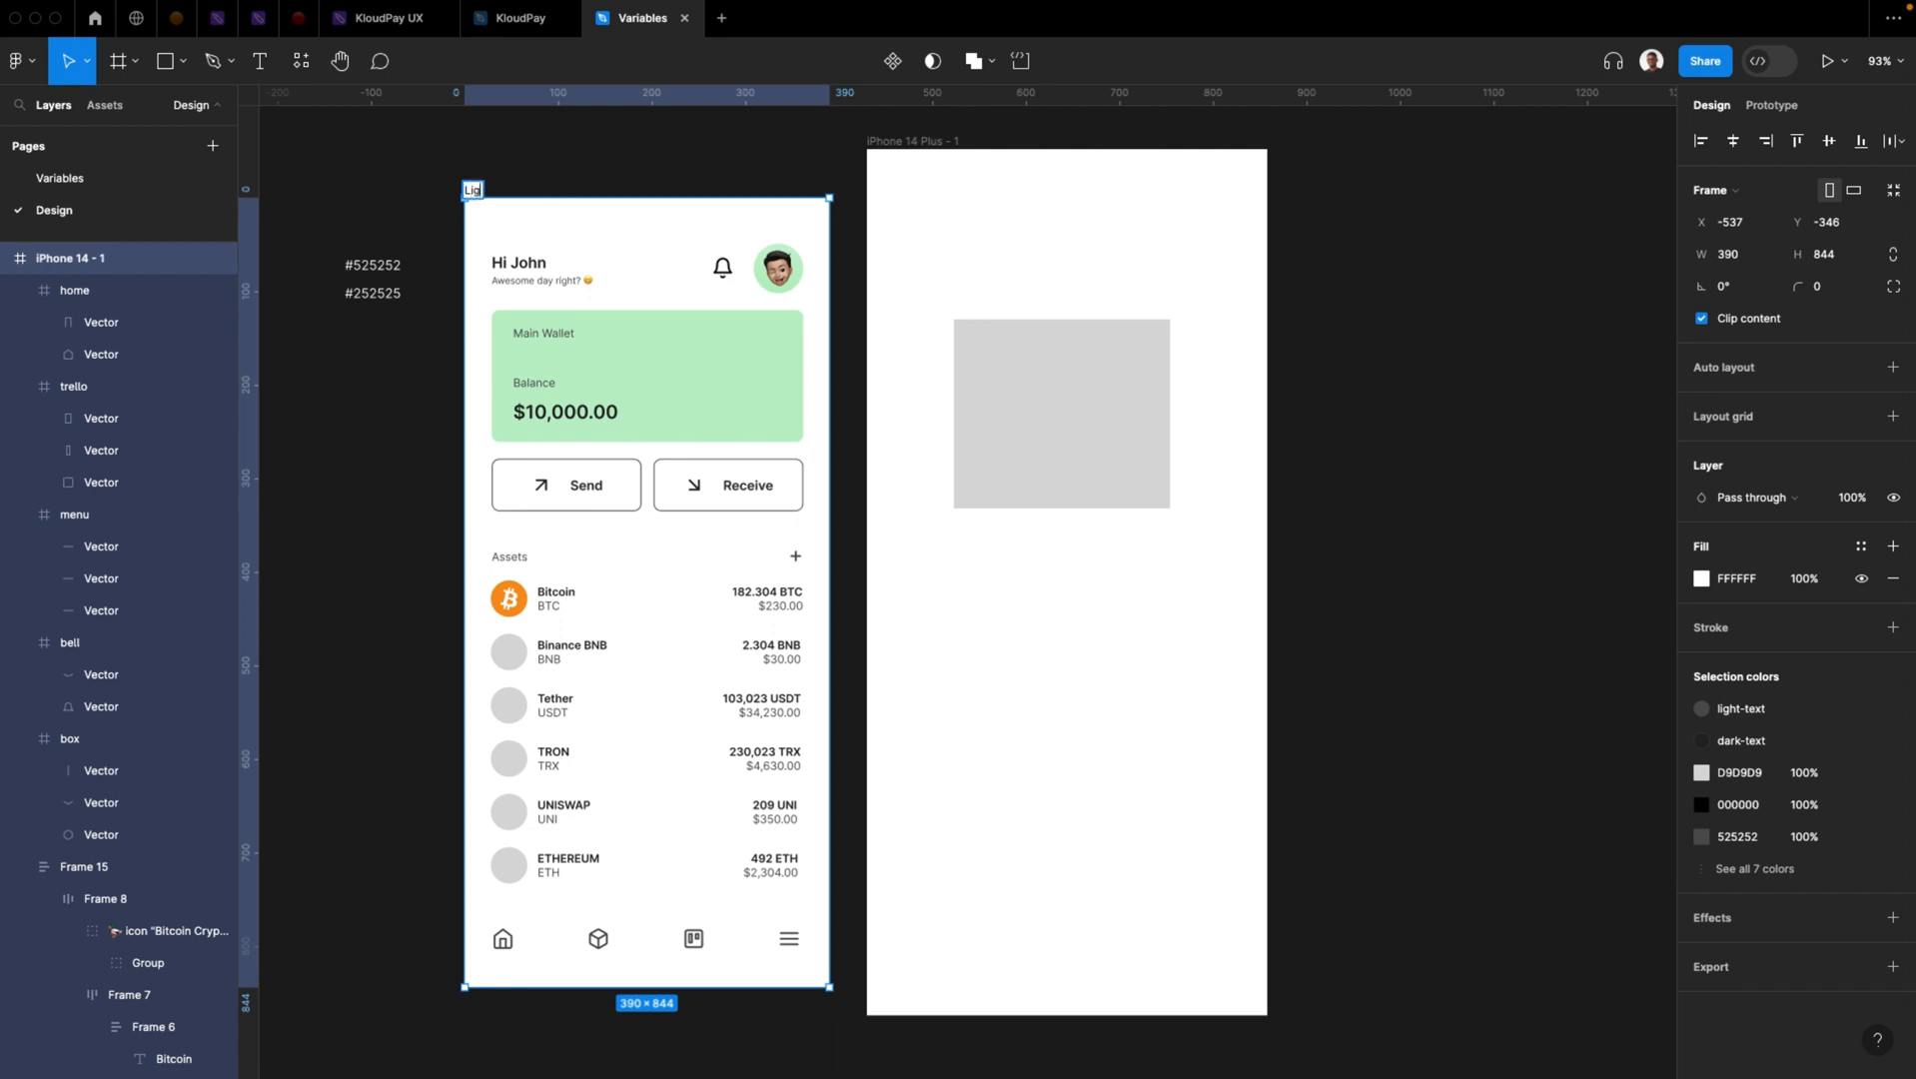
type("ht theme")
key("Return")
left_click(553, 284)
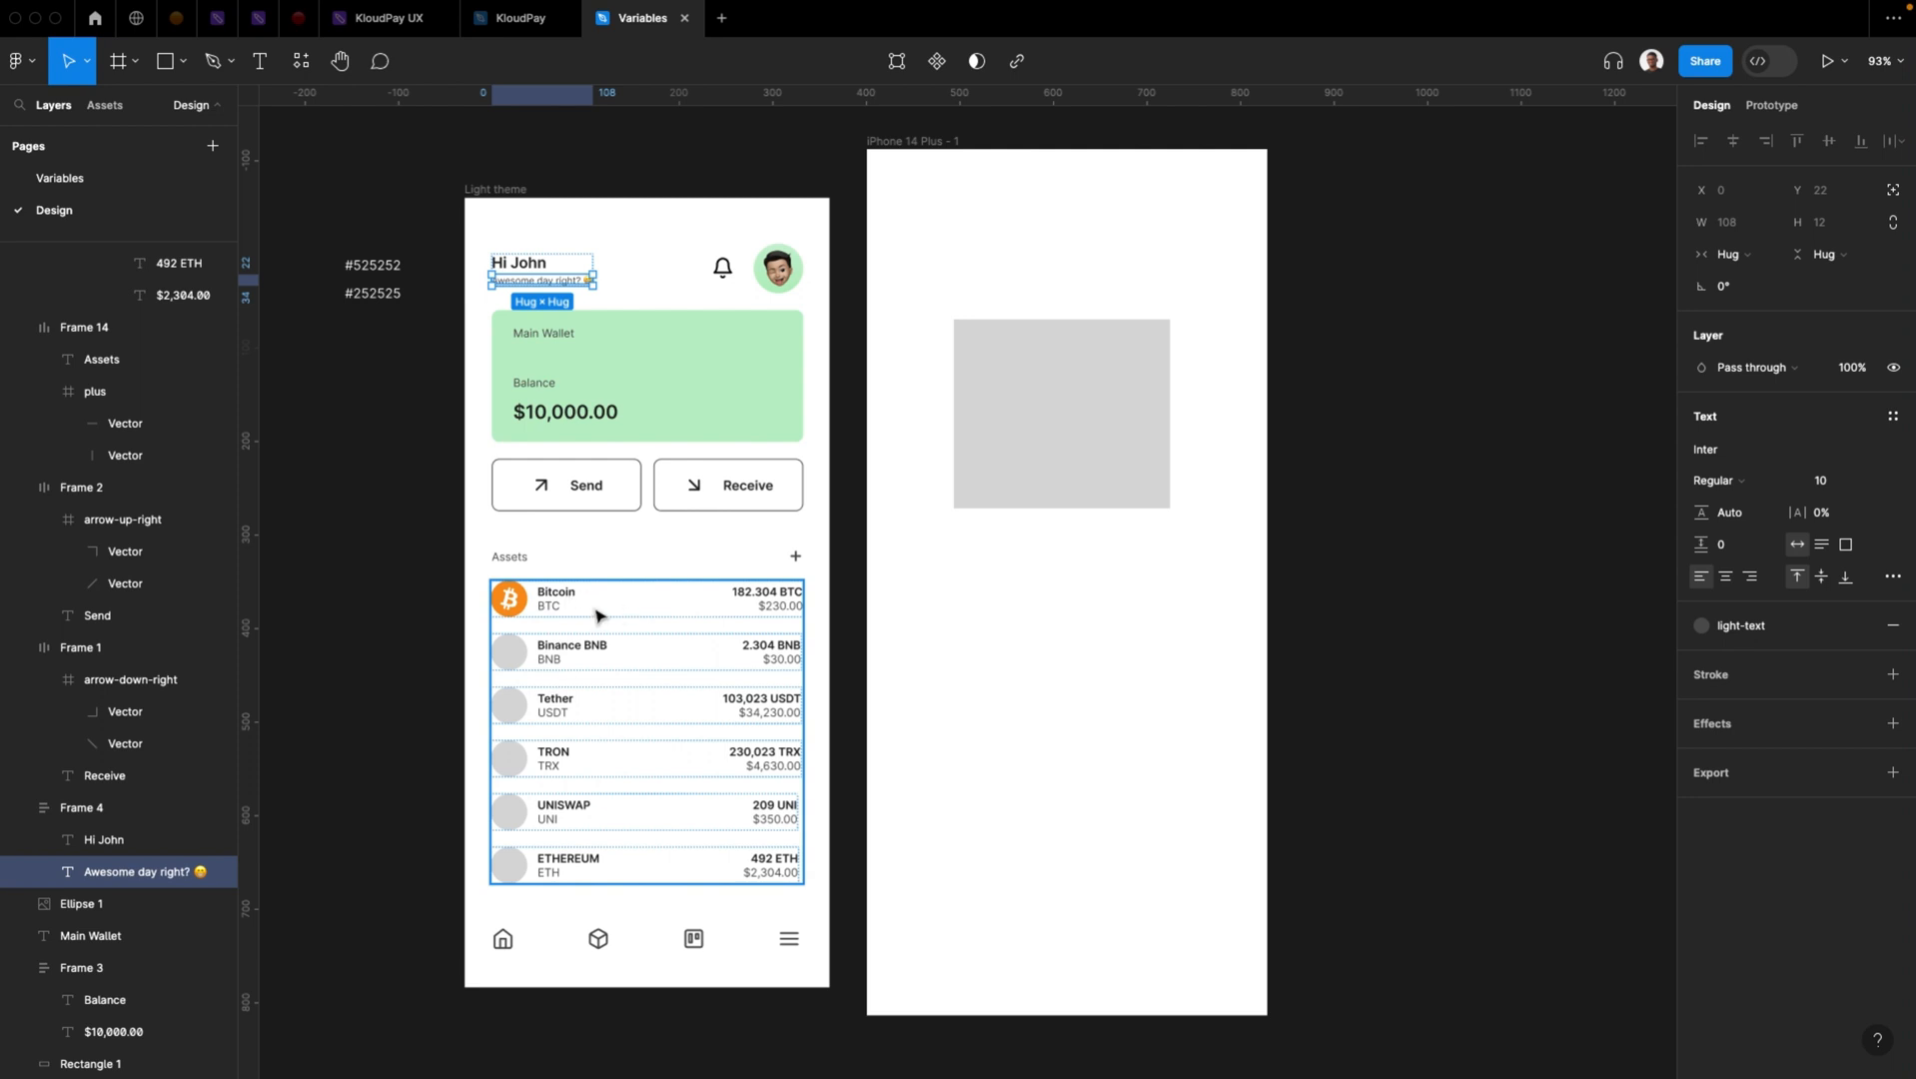
Duplicate the gray rectangle, place the copy below the original in the iPhone 14 Plus frame and fill it with dark gray 646464
left_click(1120, 344)
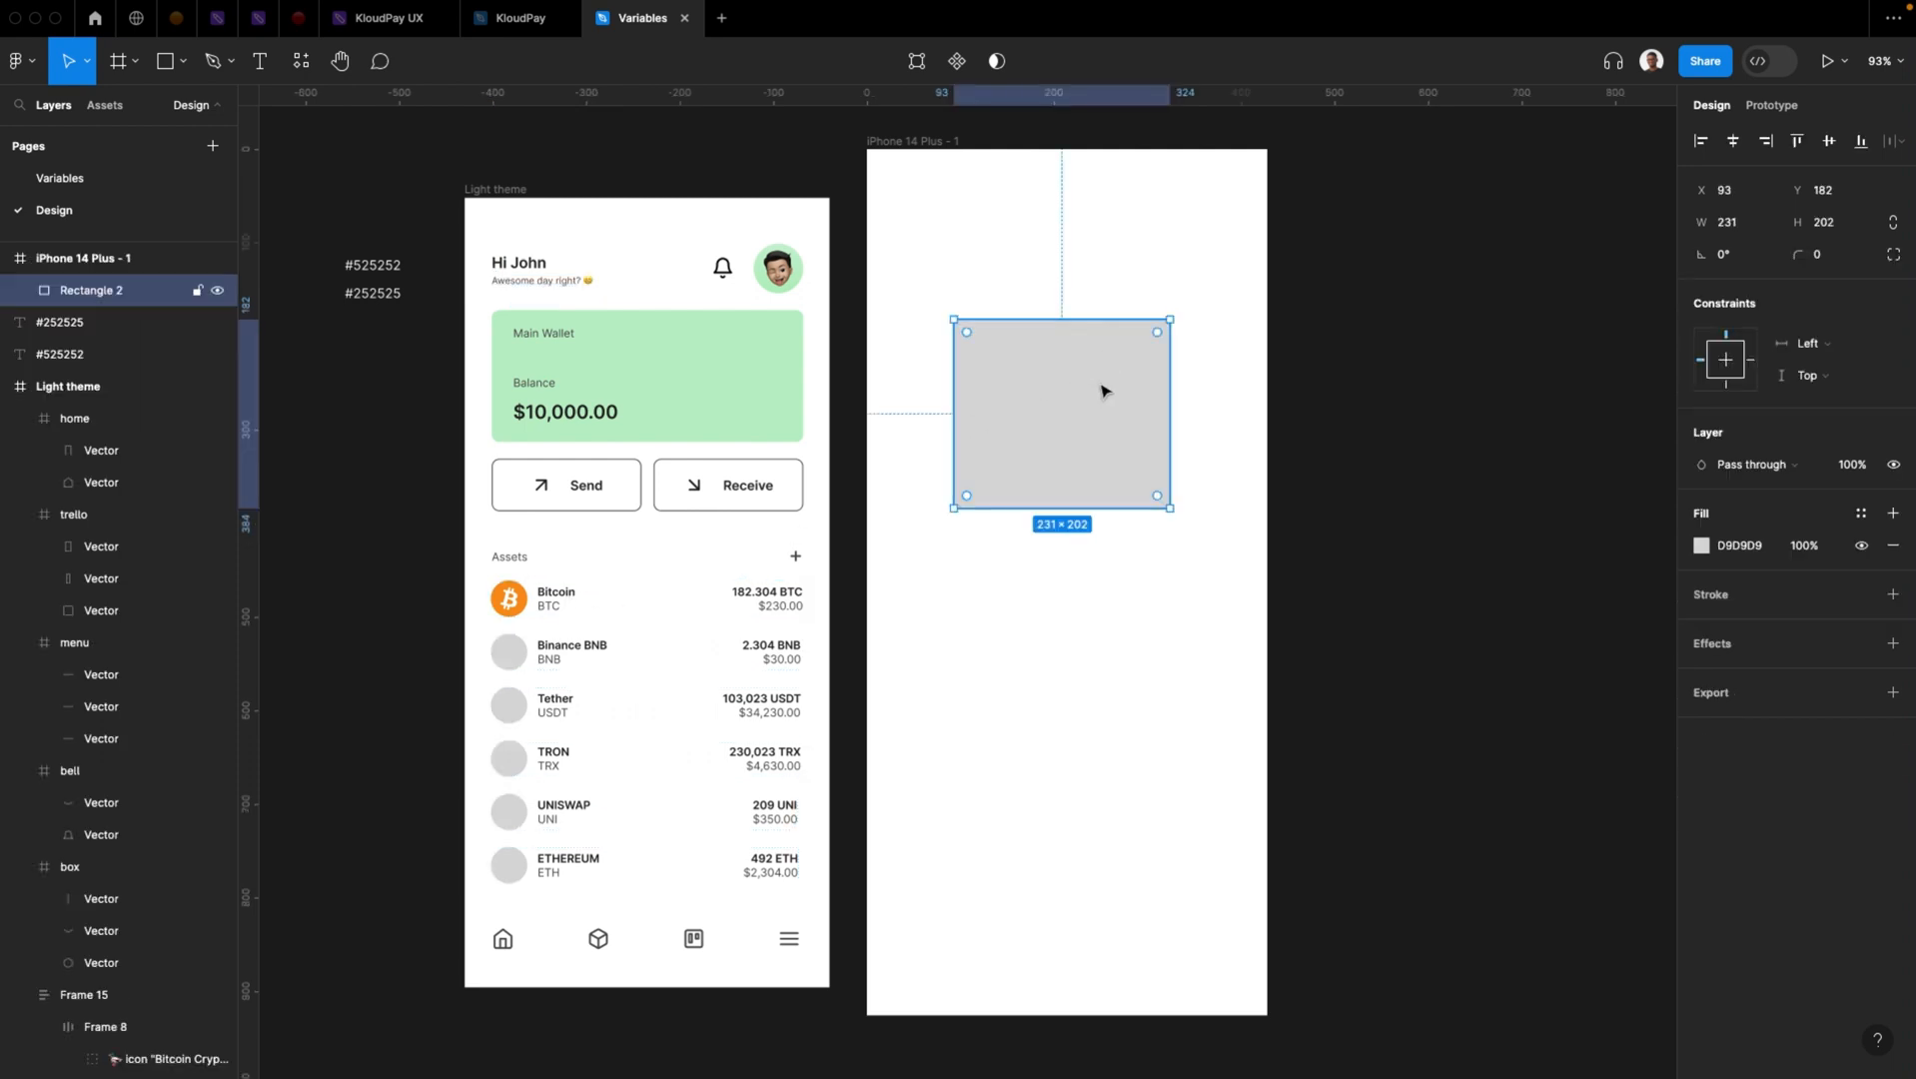
key("ctrl+d")
left_click_drag(1102, 391, 1084, 660)
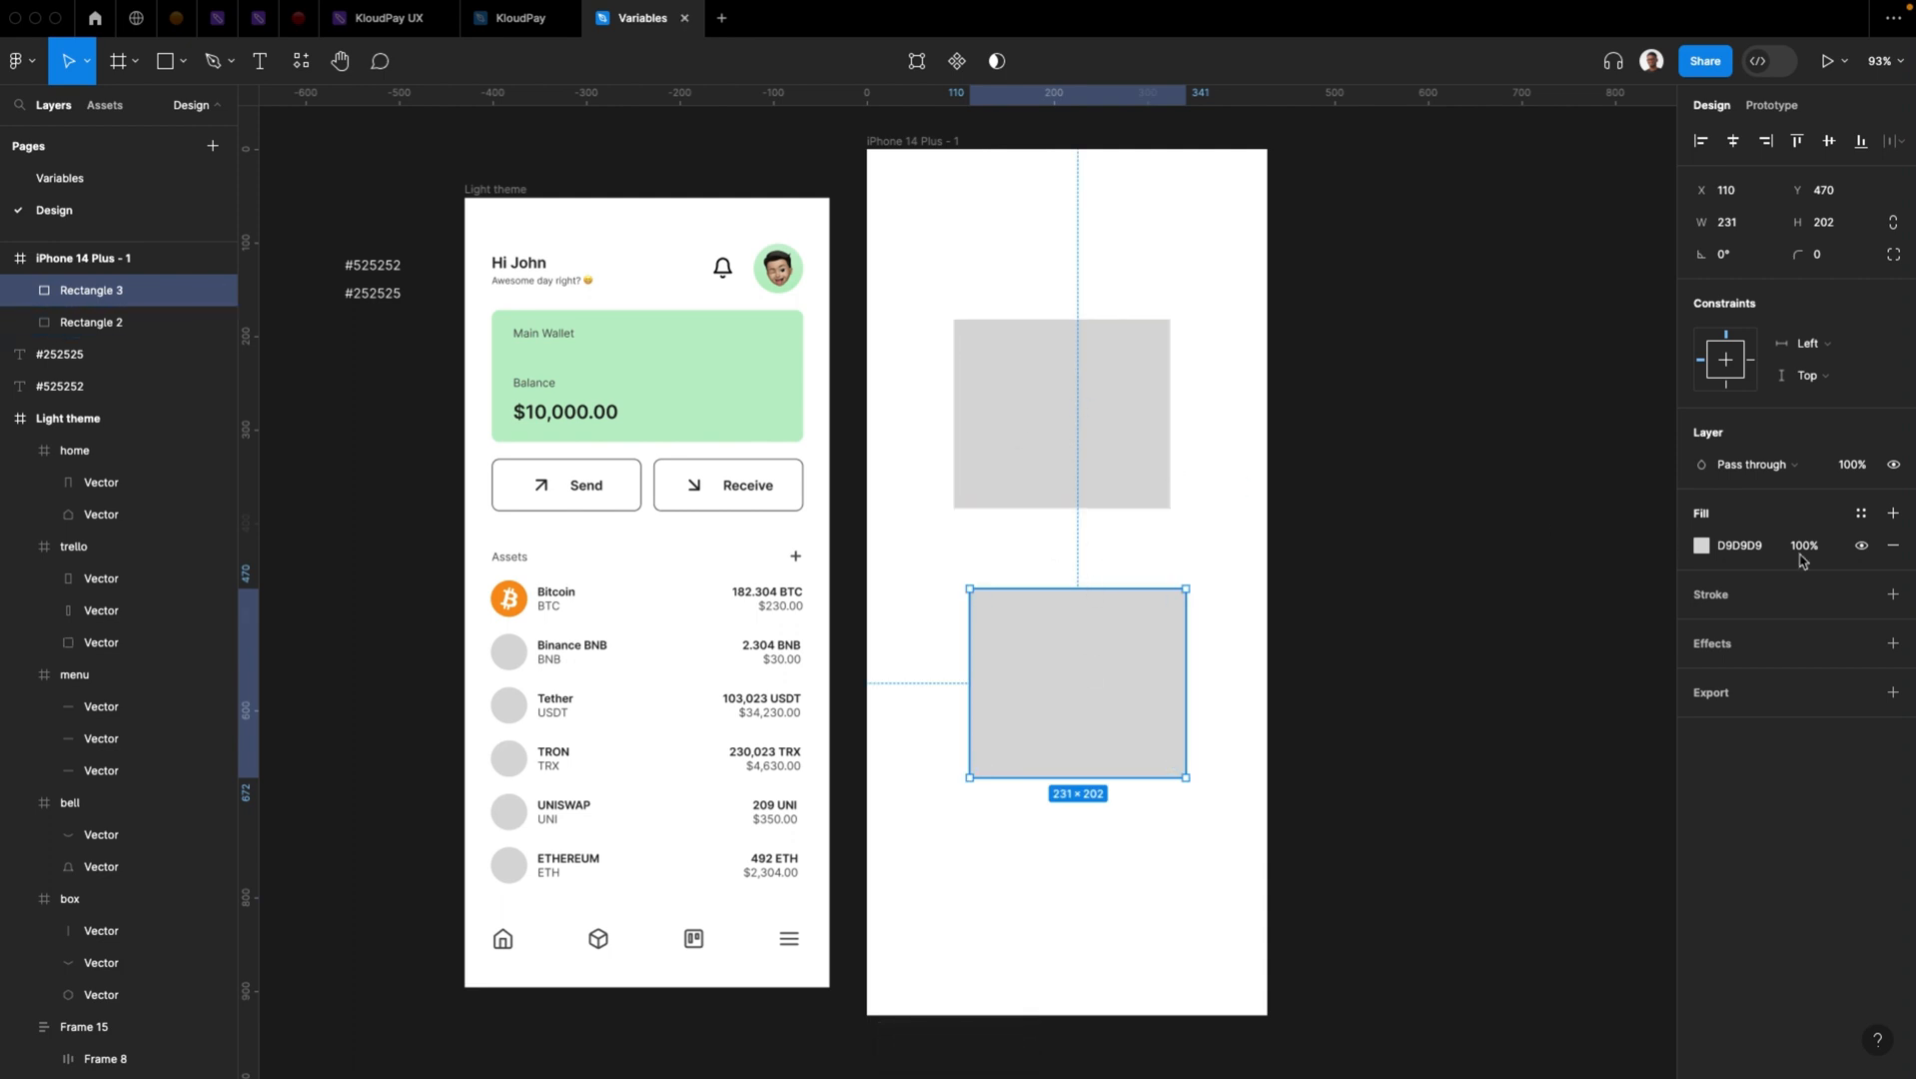
left_click(1701, 545)
left_click_drag(1546, 621, 1322, 711)
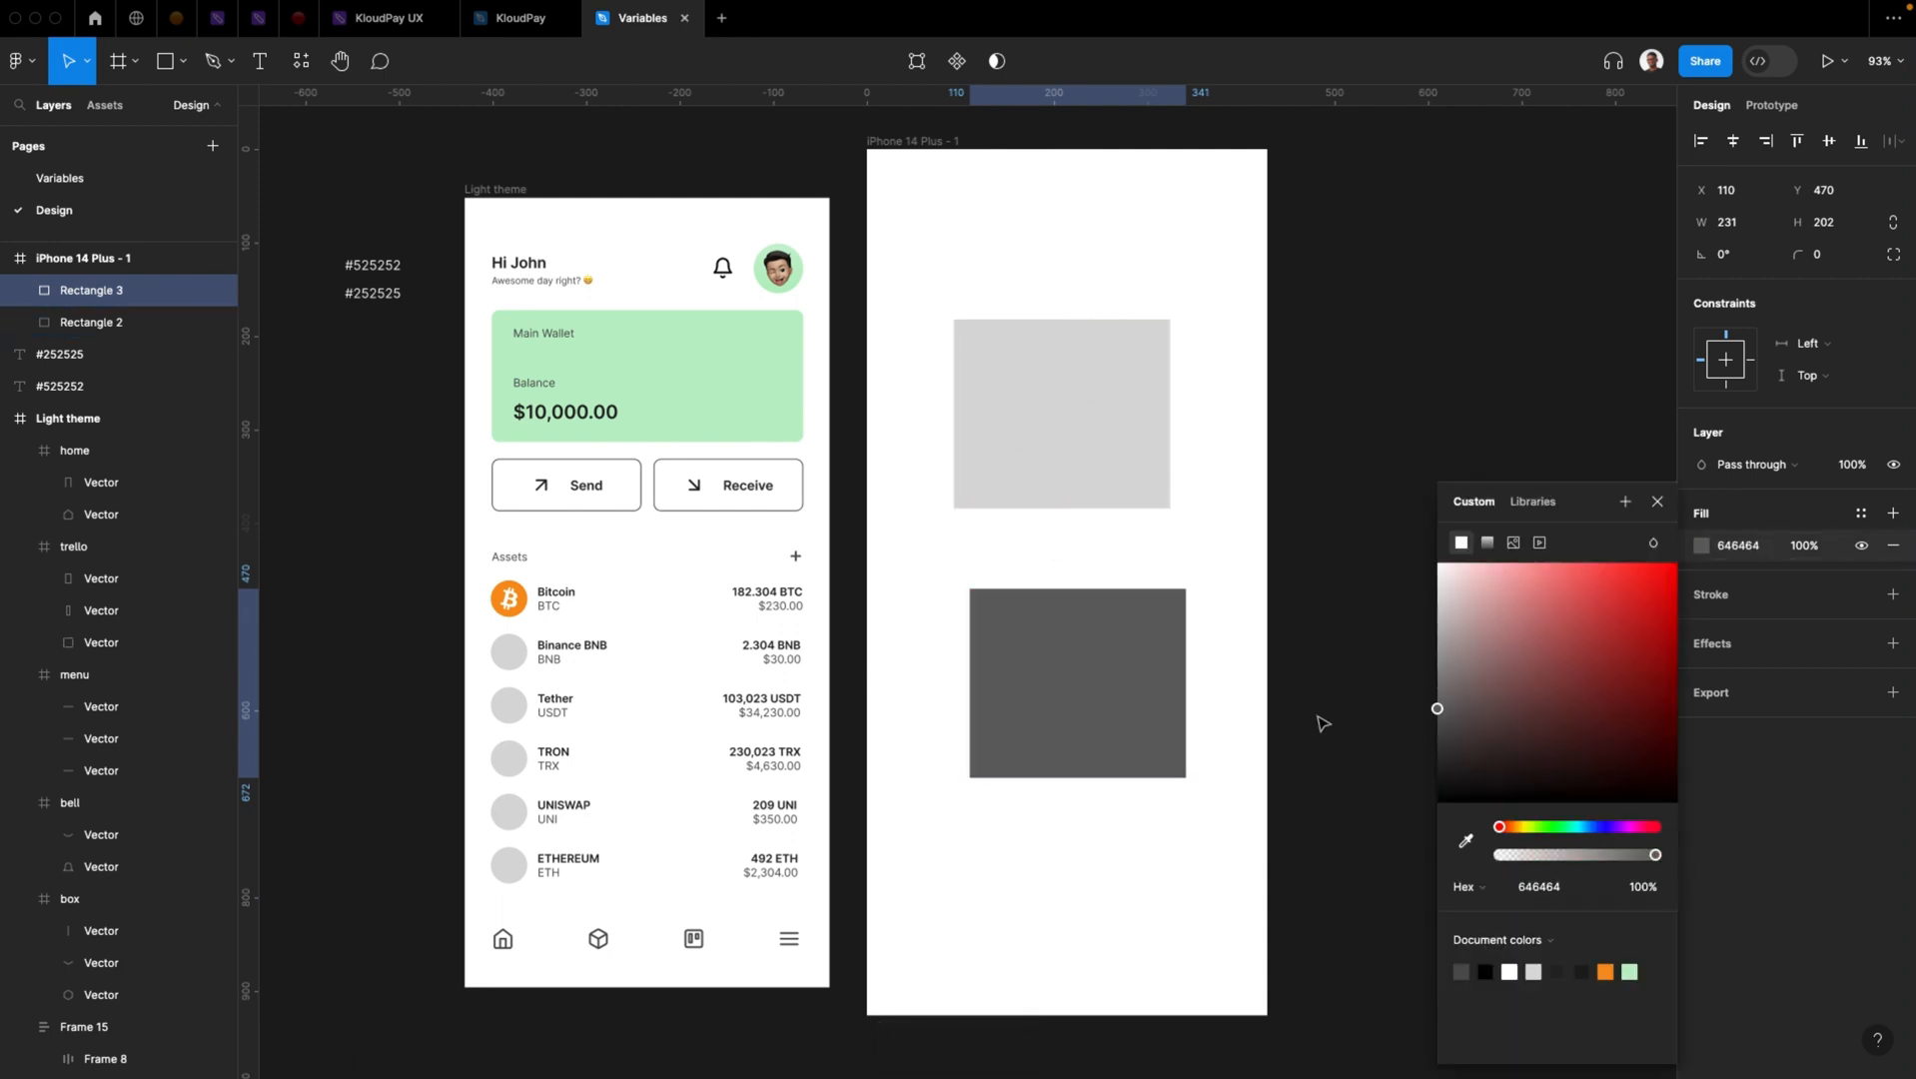
left_click(1285, 623)
left_click(1078, 697)
Duplicate the iPhone 14 Plus frame with its two rectangles five times to form a row of screens
scroll(1078, 697, "down", 5)
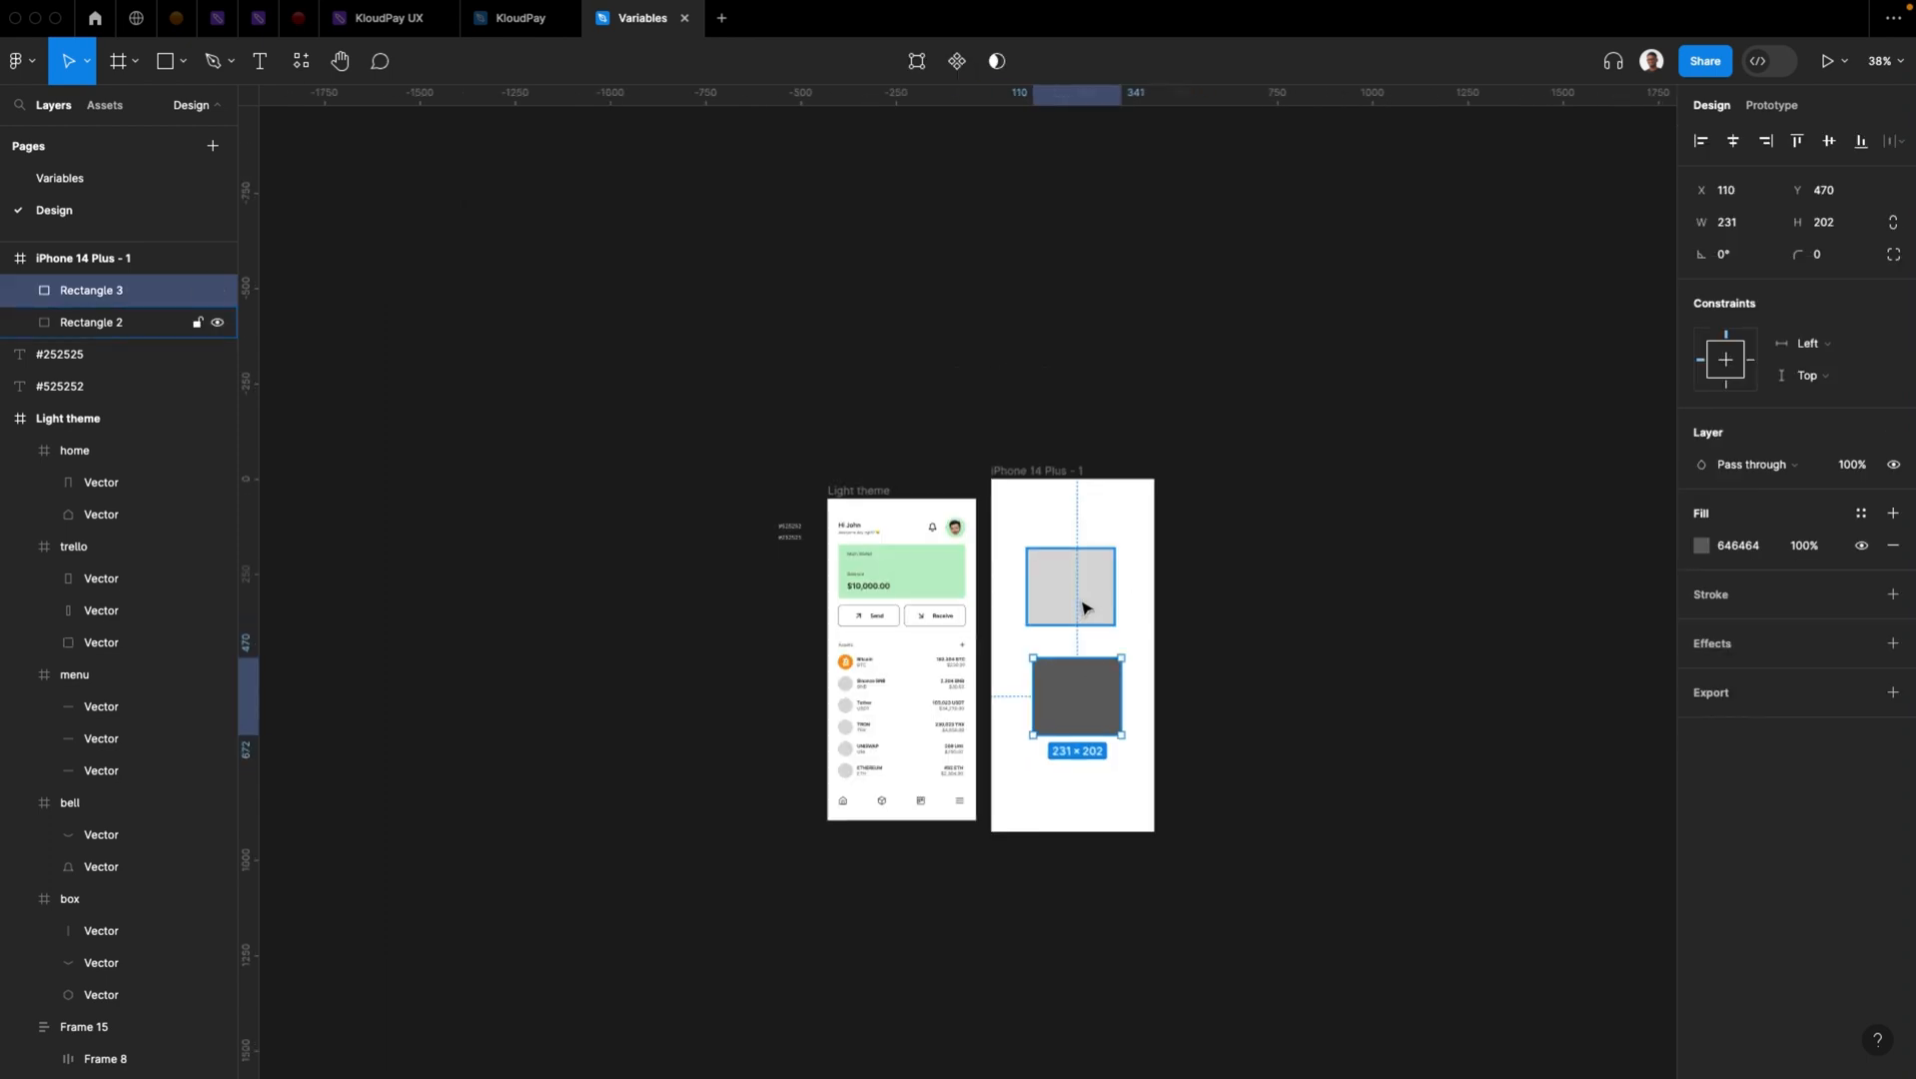
left_click_drag(1207, 679, 1009, 667)
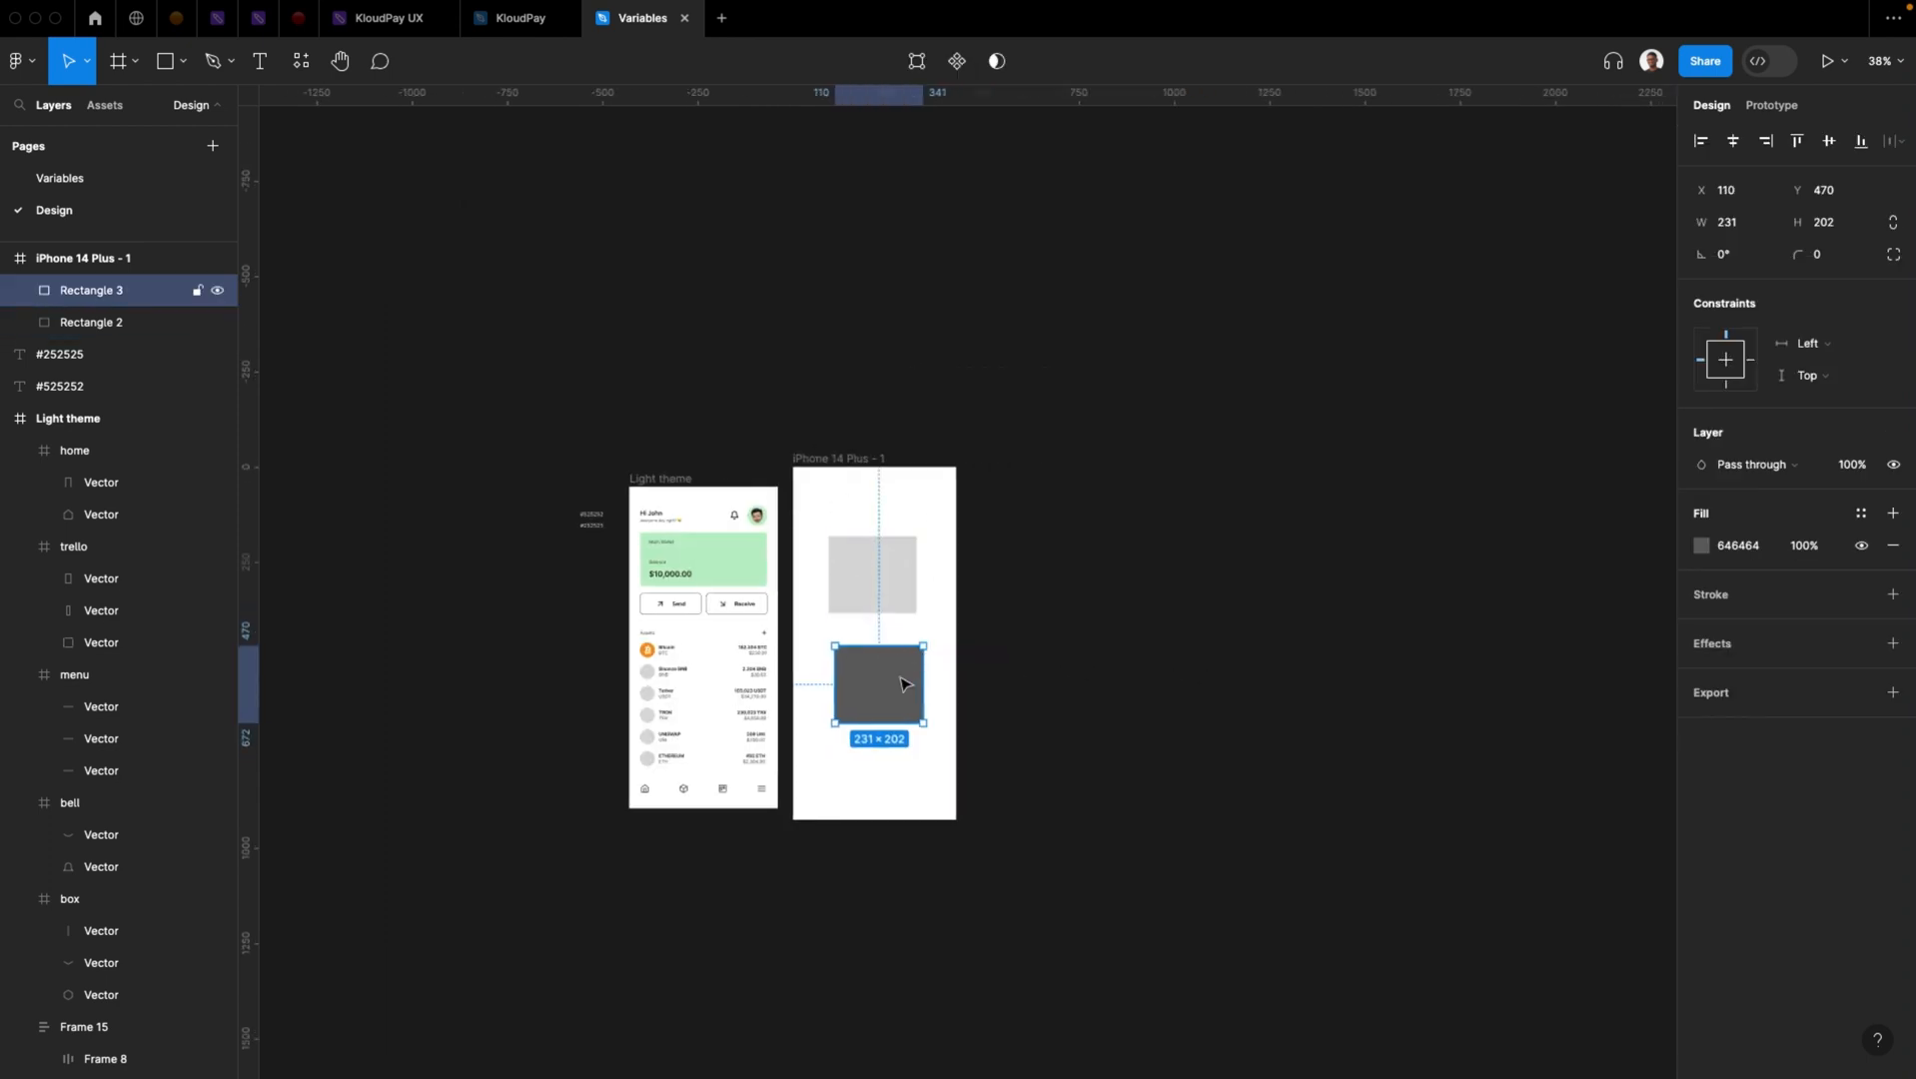
left_click(870, 459)
key("super+d")
key("super+d")
key("super+d")
key("super+d")
key("super+d")
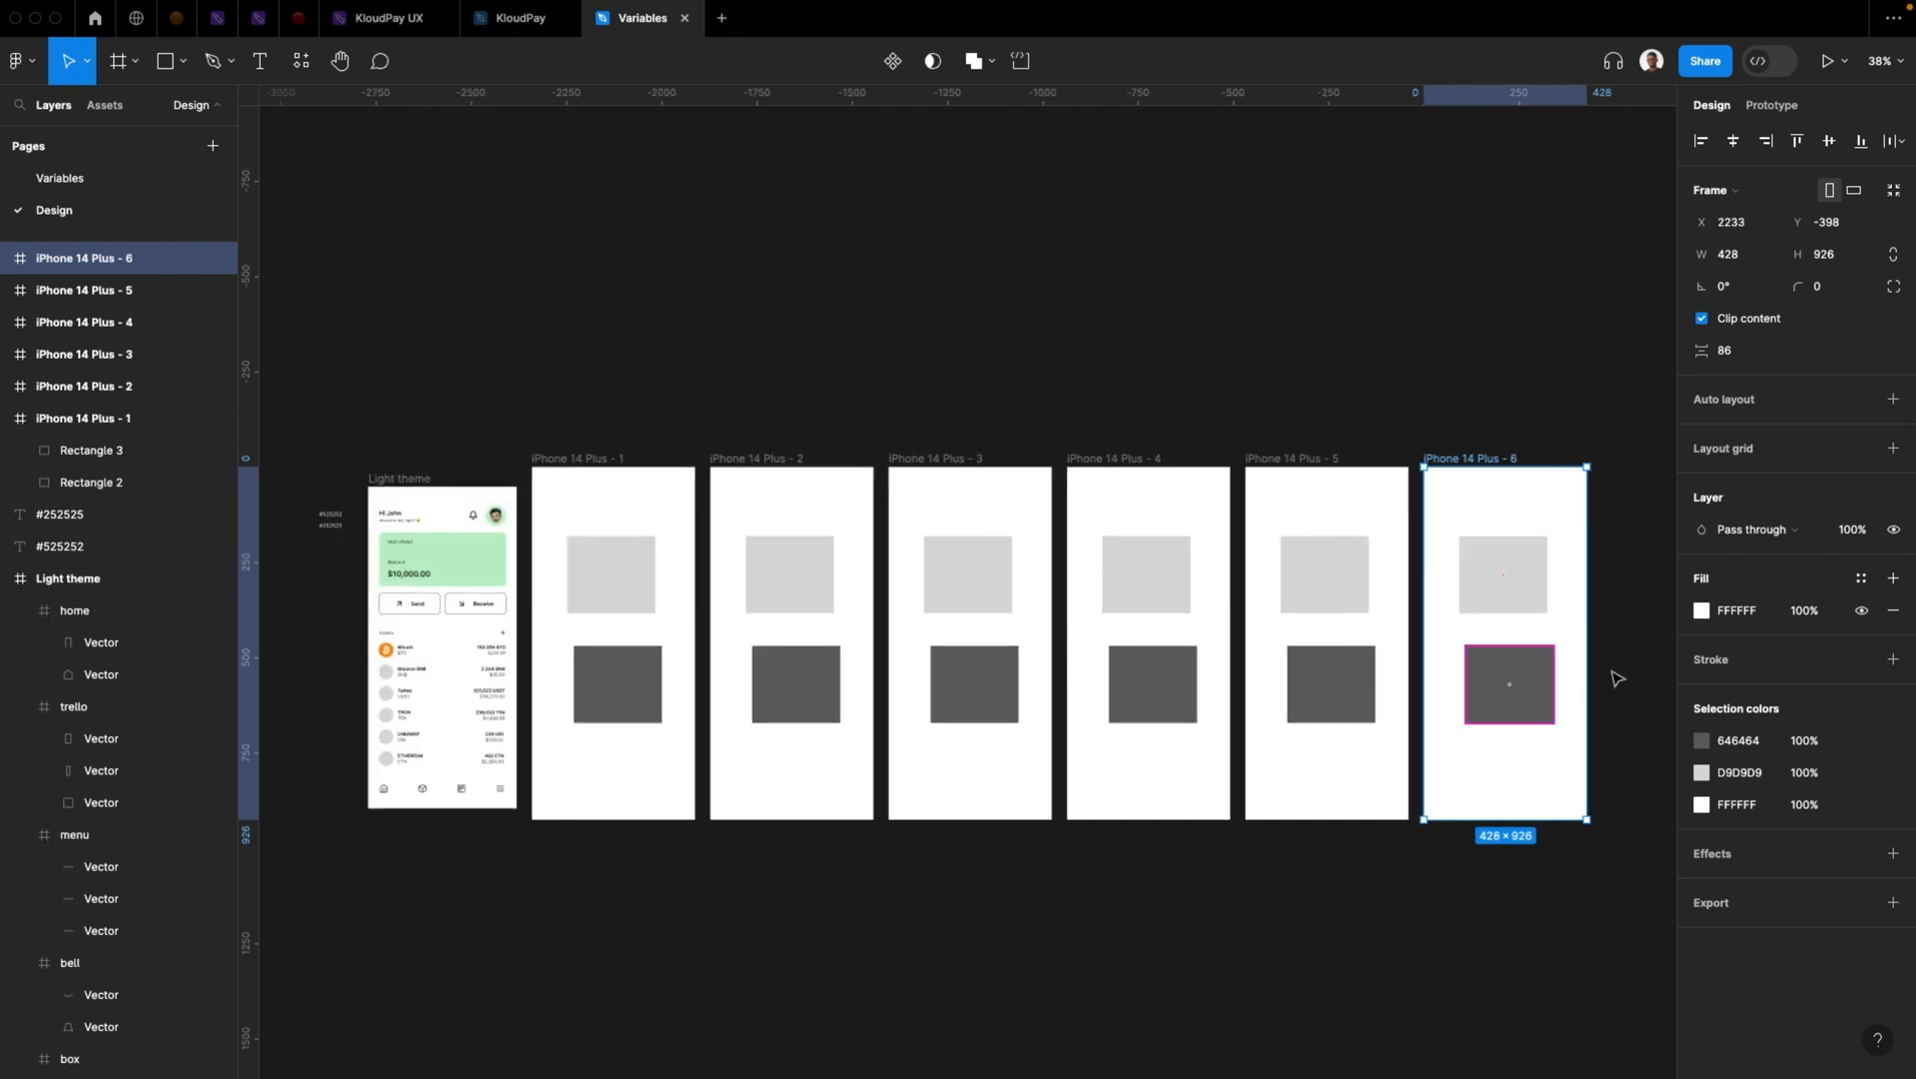
Inspect the fill color of the dark rectangle in the iPhone 14 Plus - 6 frame
left_click(1529, 684)
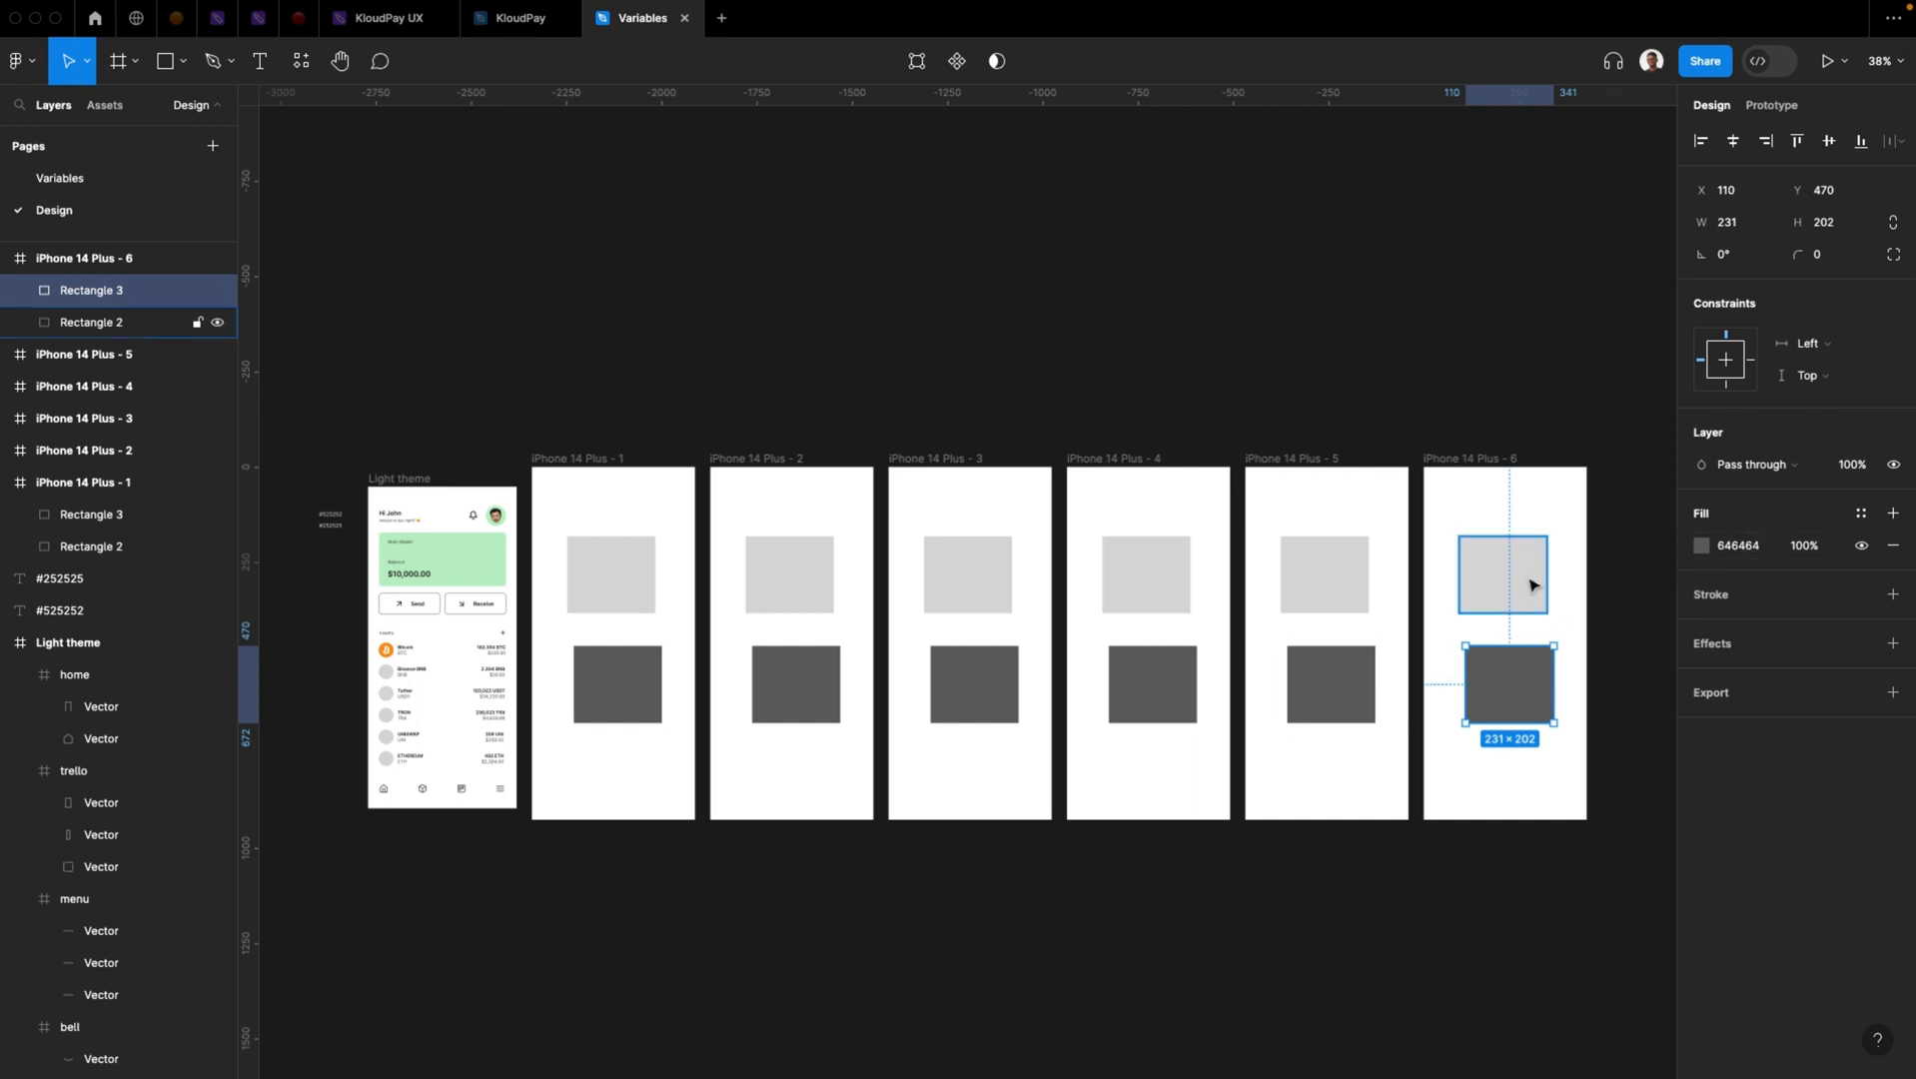
left_click(1474, 459)
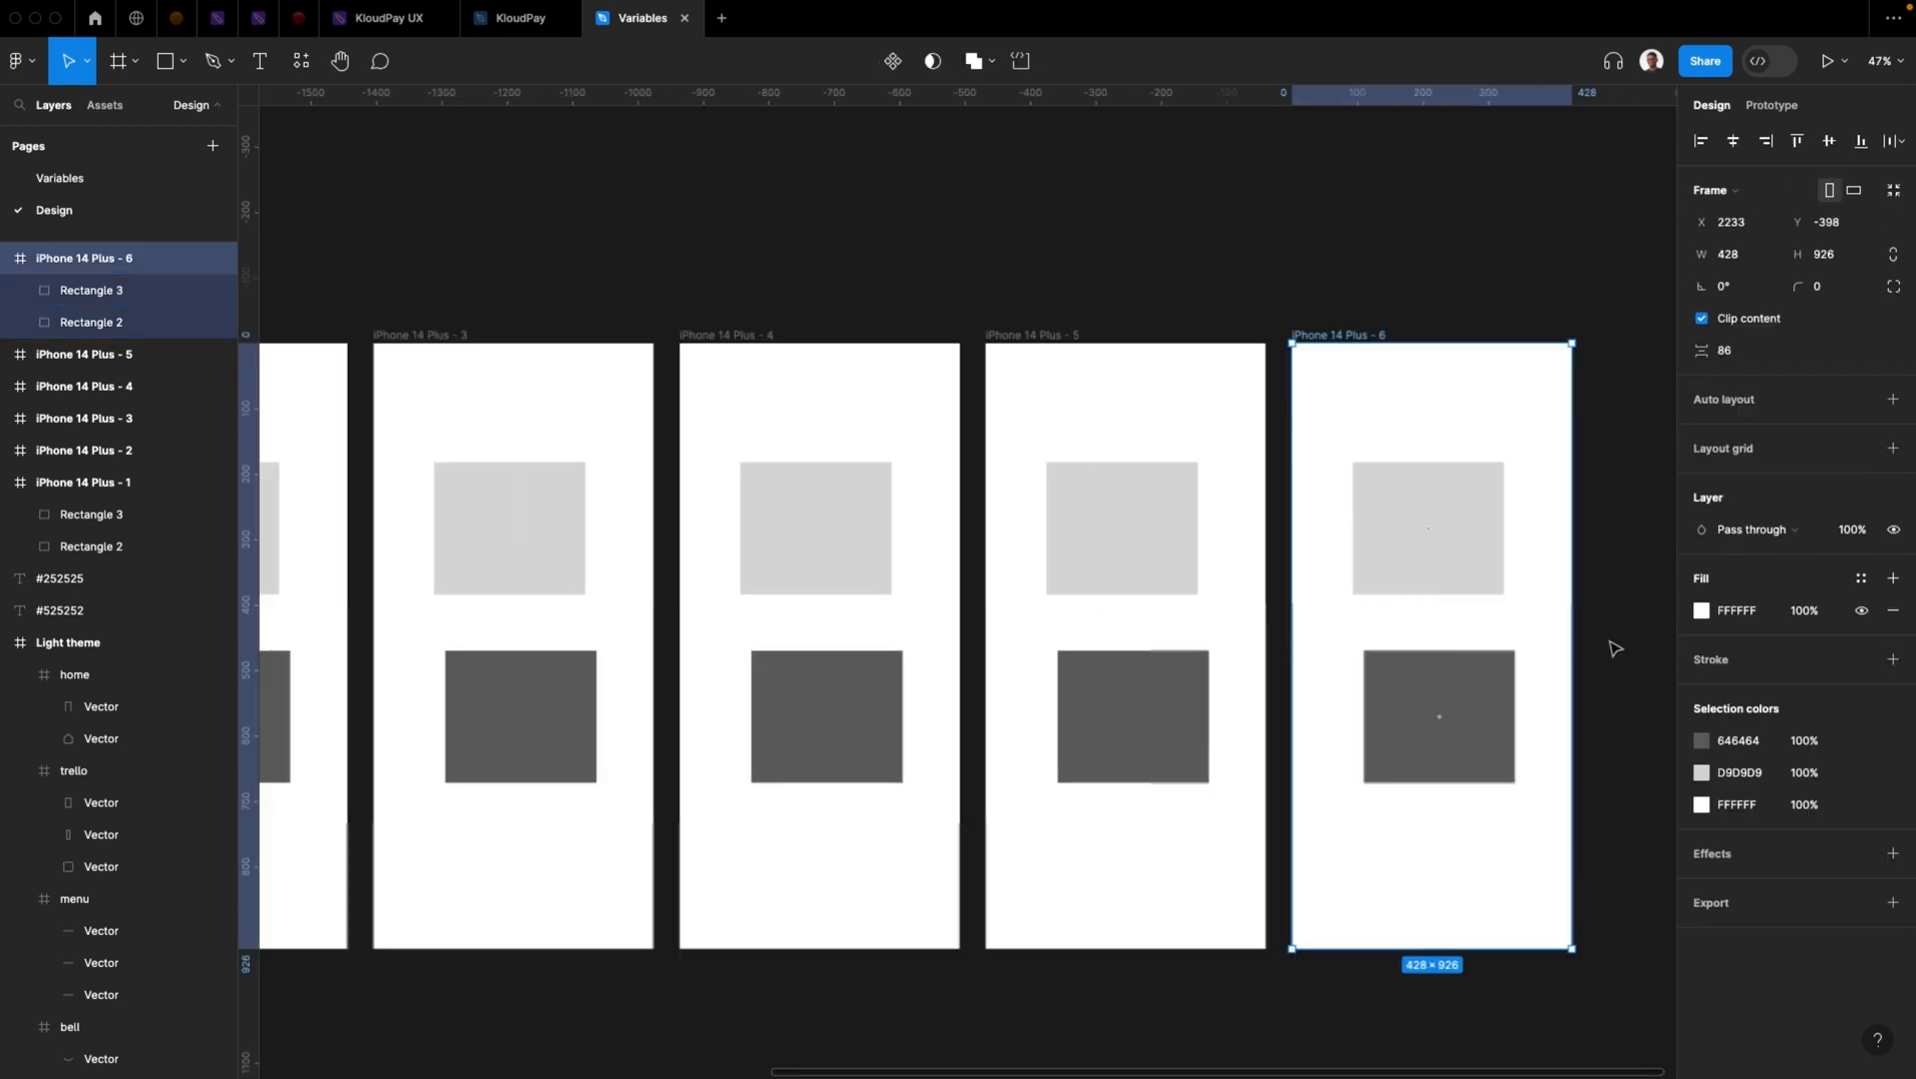
scroll(1609, 644, "up", 5, "ctrl")
scroll(1597, 644, "up", 4, "ctrl")
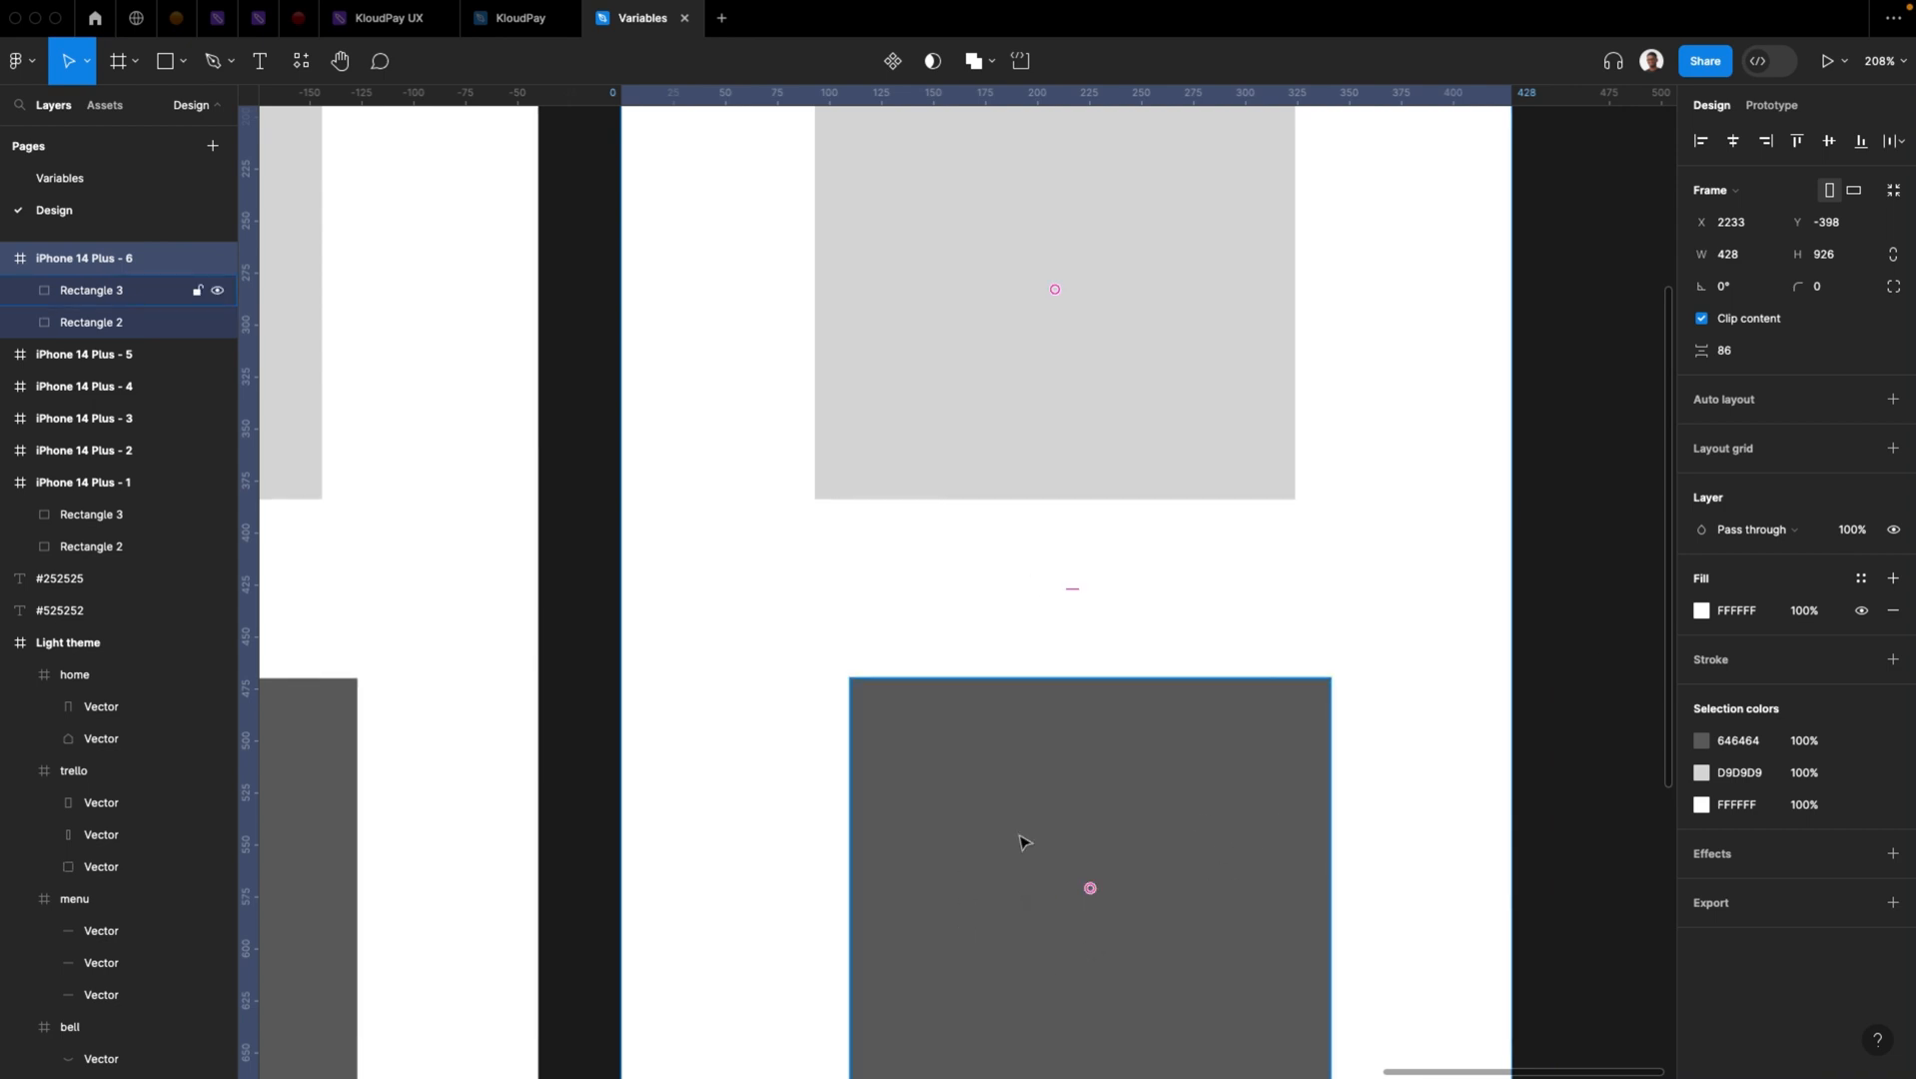
left_click(1080, 767)
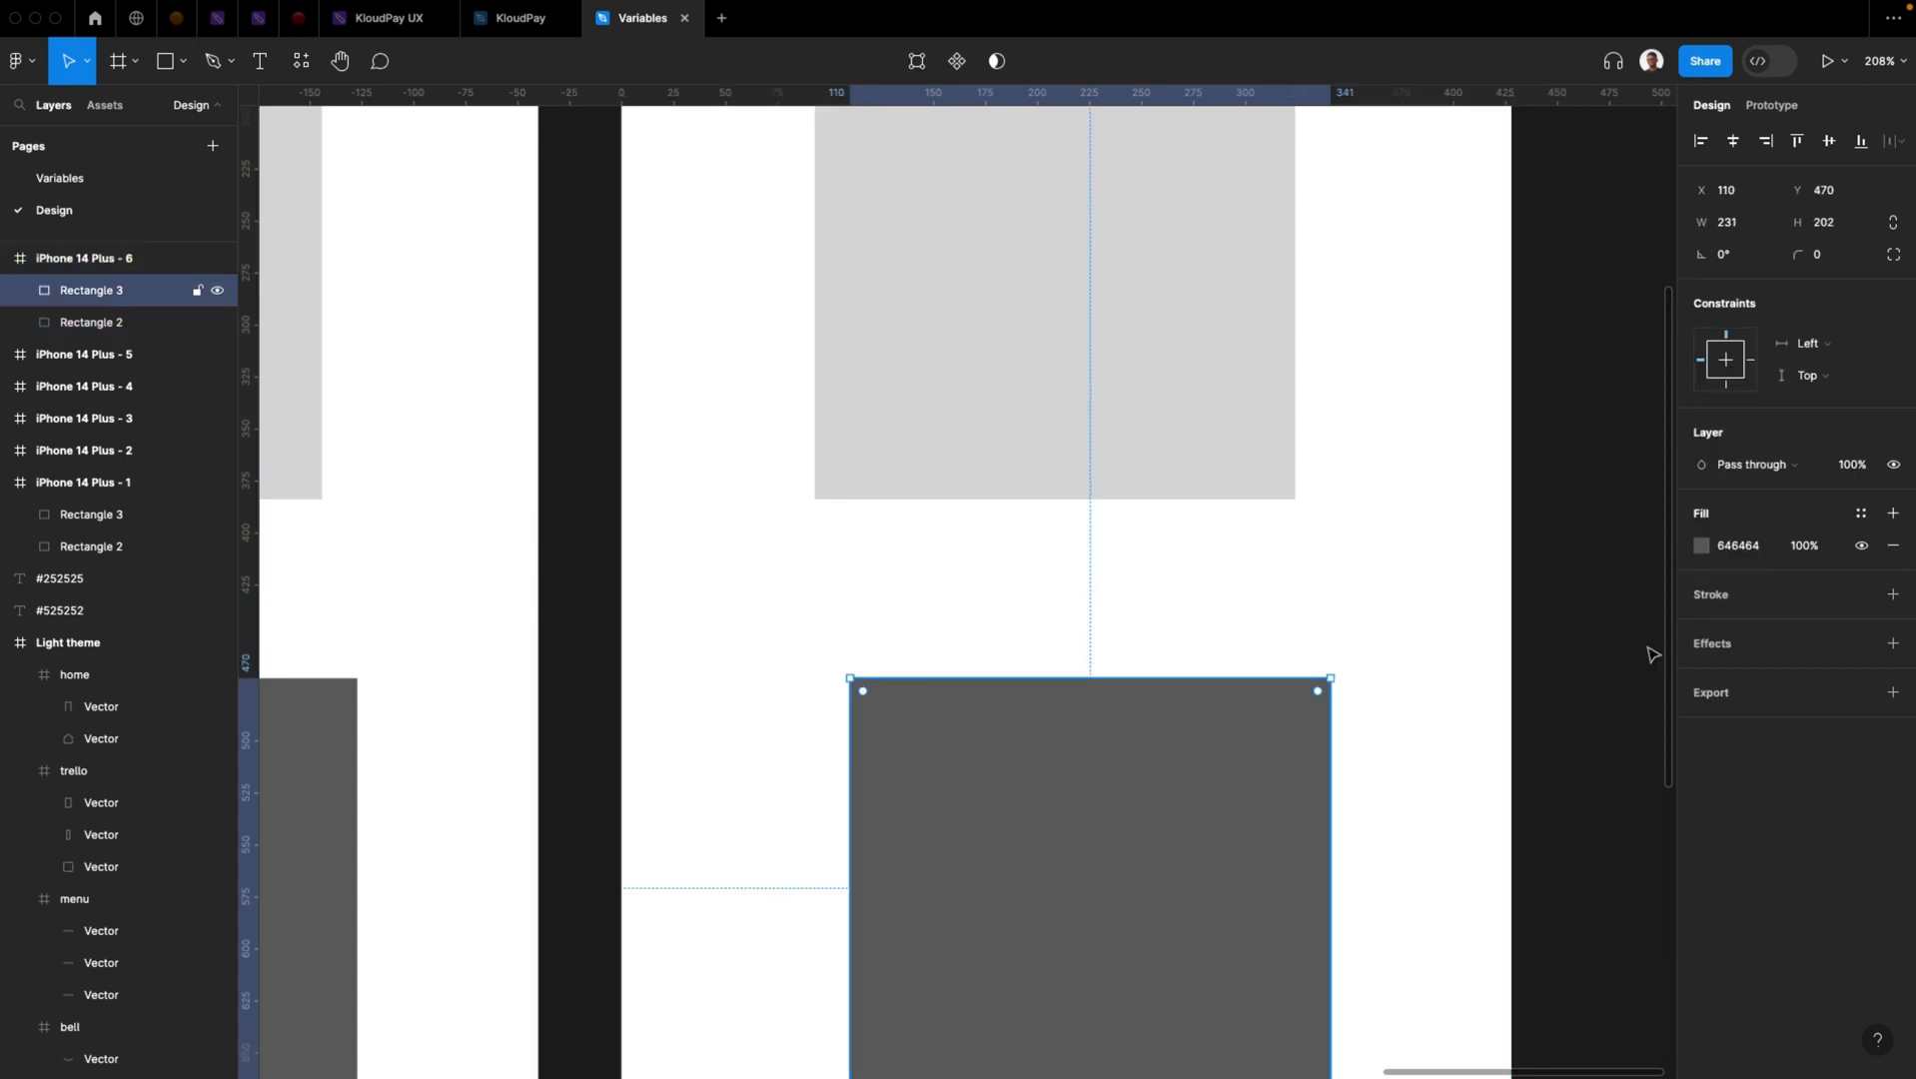
left_click(1759, 548)
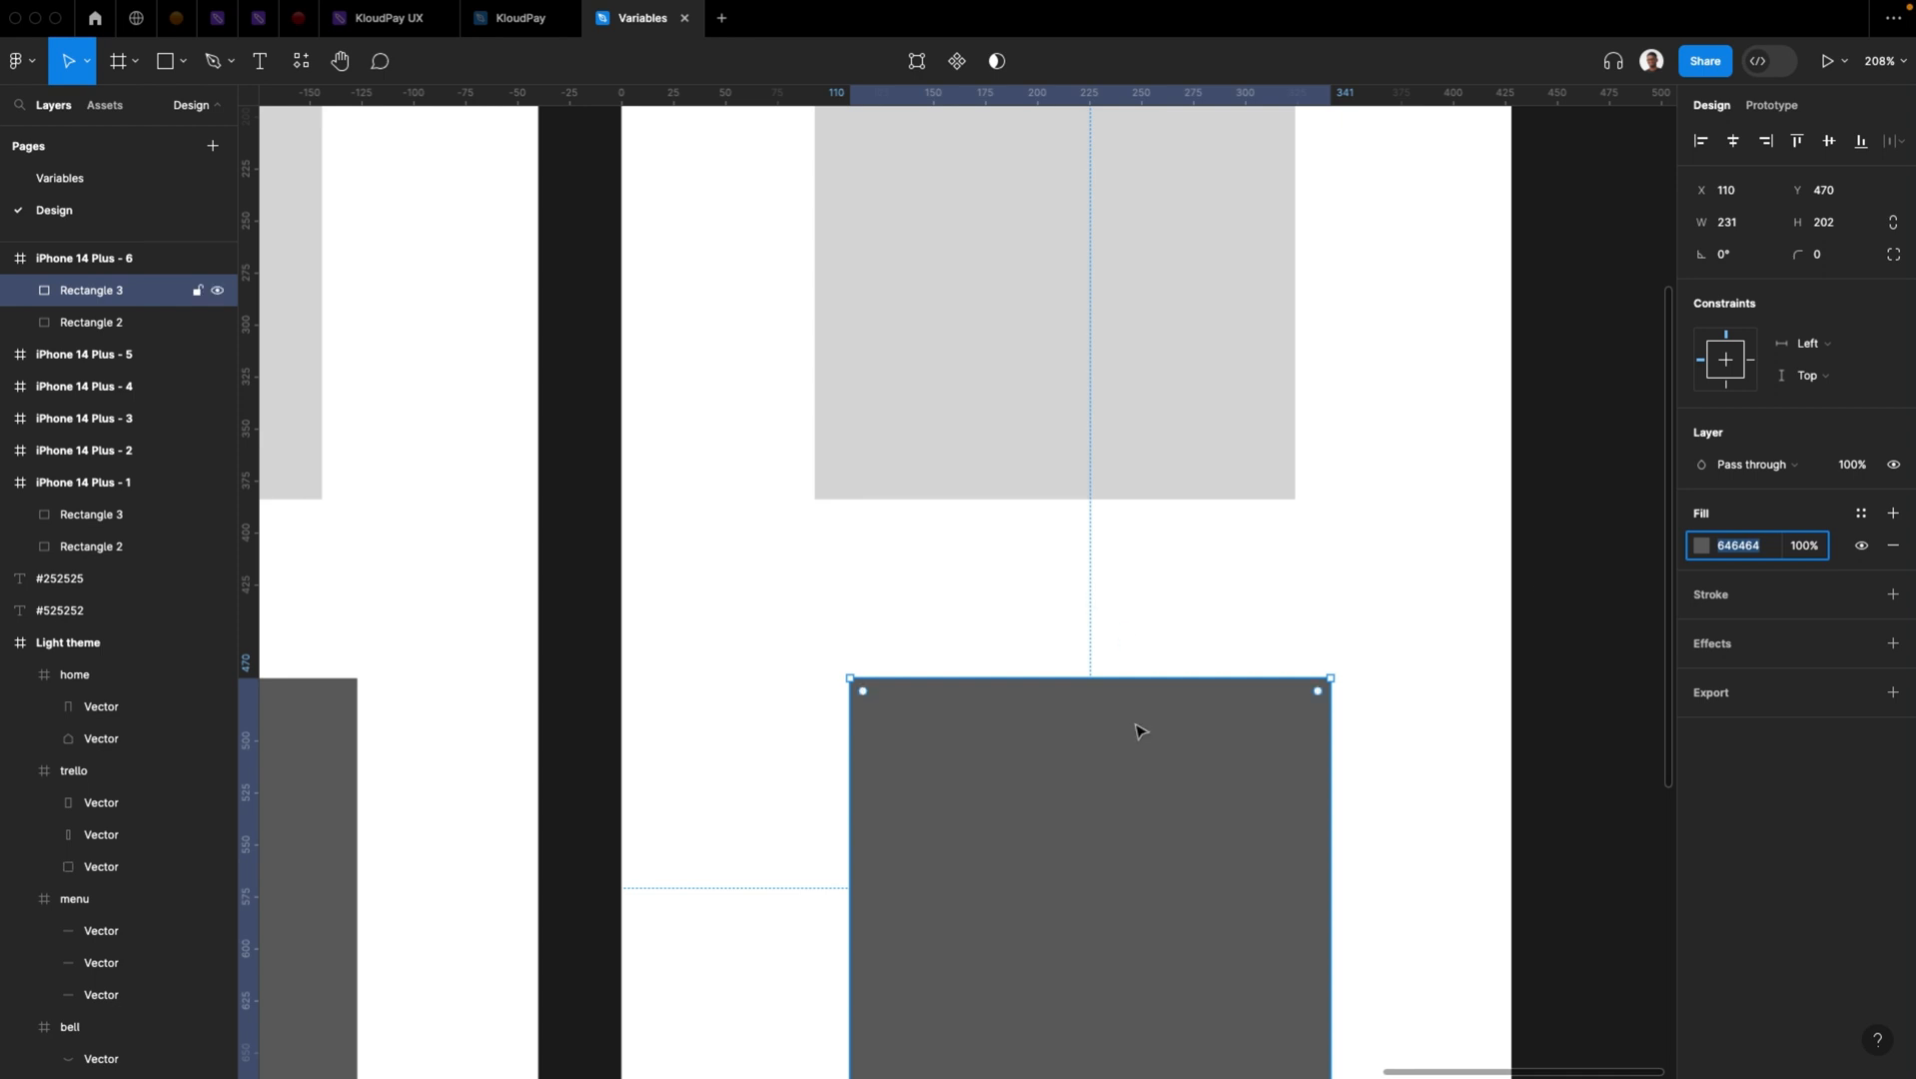
Delete all six iPhone 14 Plus example frames beside the Light theme screen
scroll(1145, 726, "down", 15)
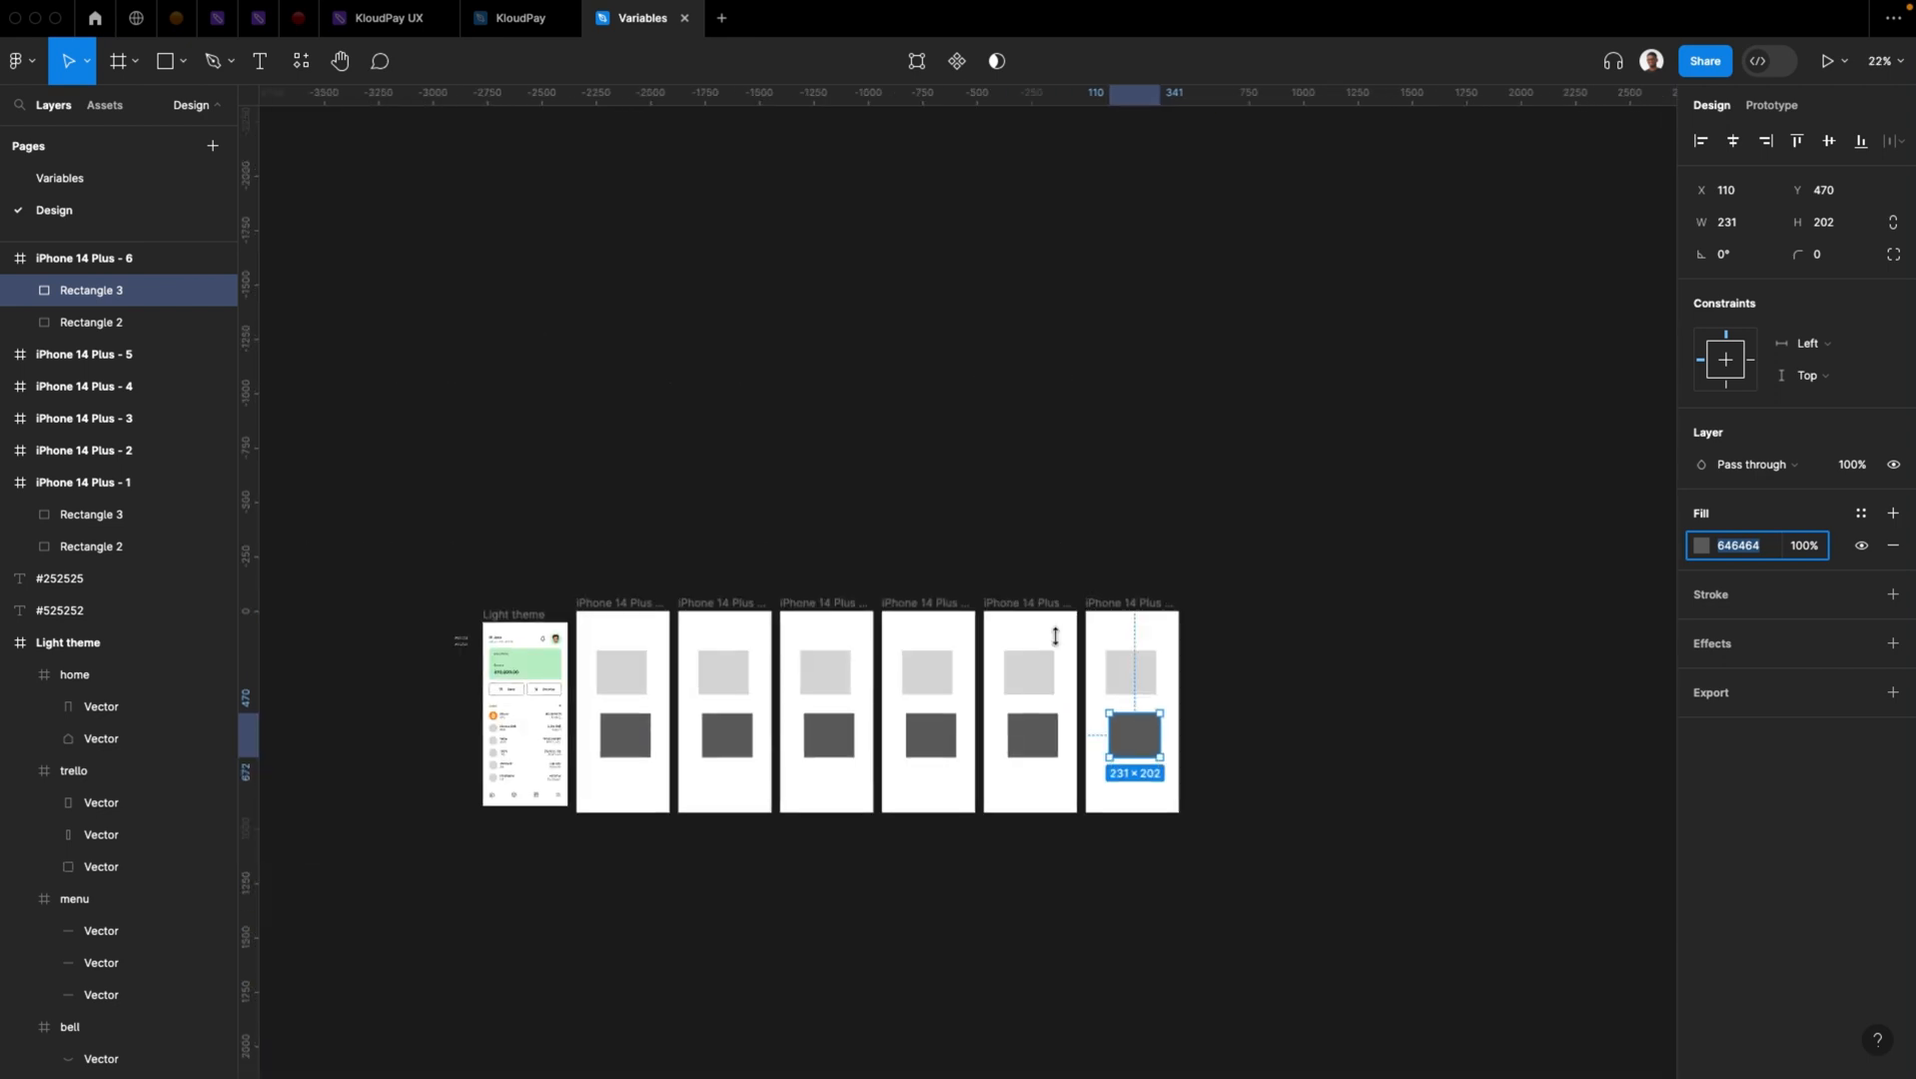
left_click(794, 542)
mouse_move(566, 568)
left_mouse_down()
mouse_move(608, 632)
mouse_move(1276, 881)
mouse_move(633, 556)
mouse_move(577, 547)
left_mouse_up()
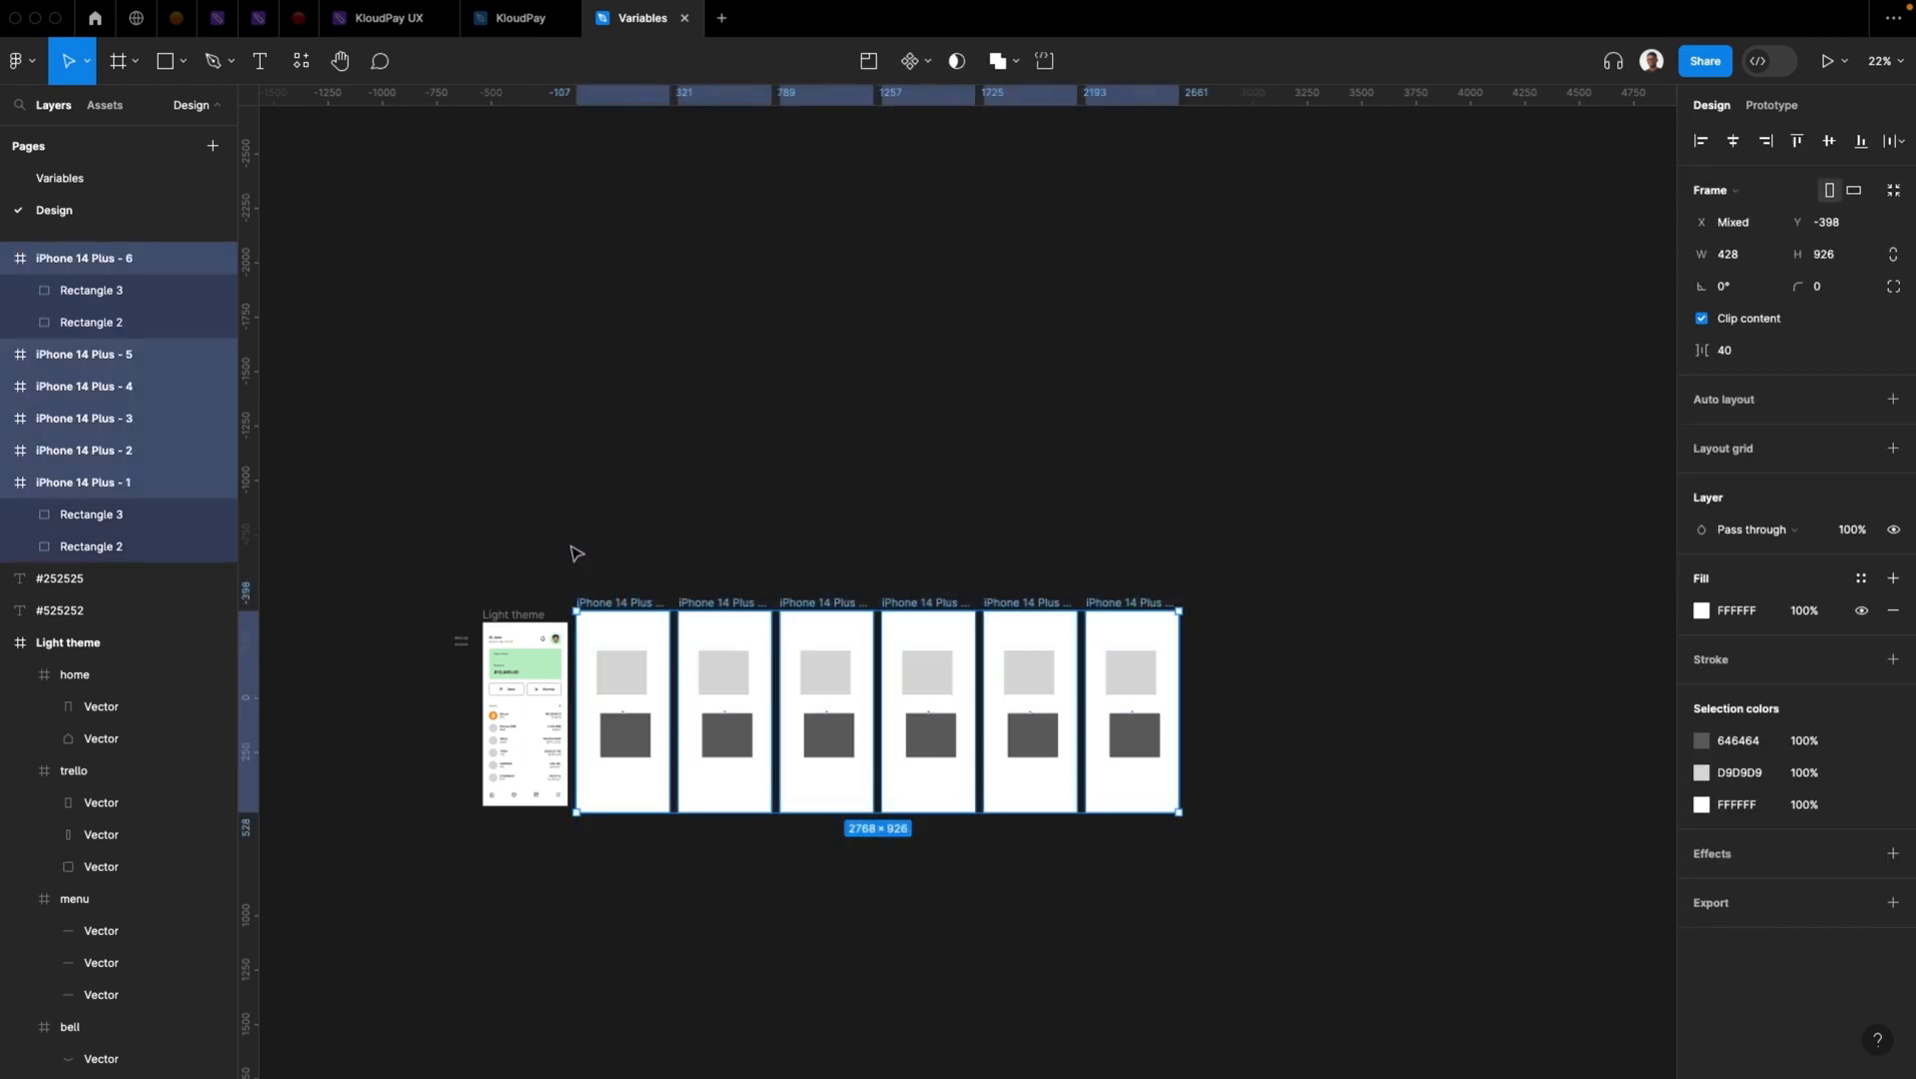
scroll(560, 779, "up", 5)
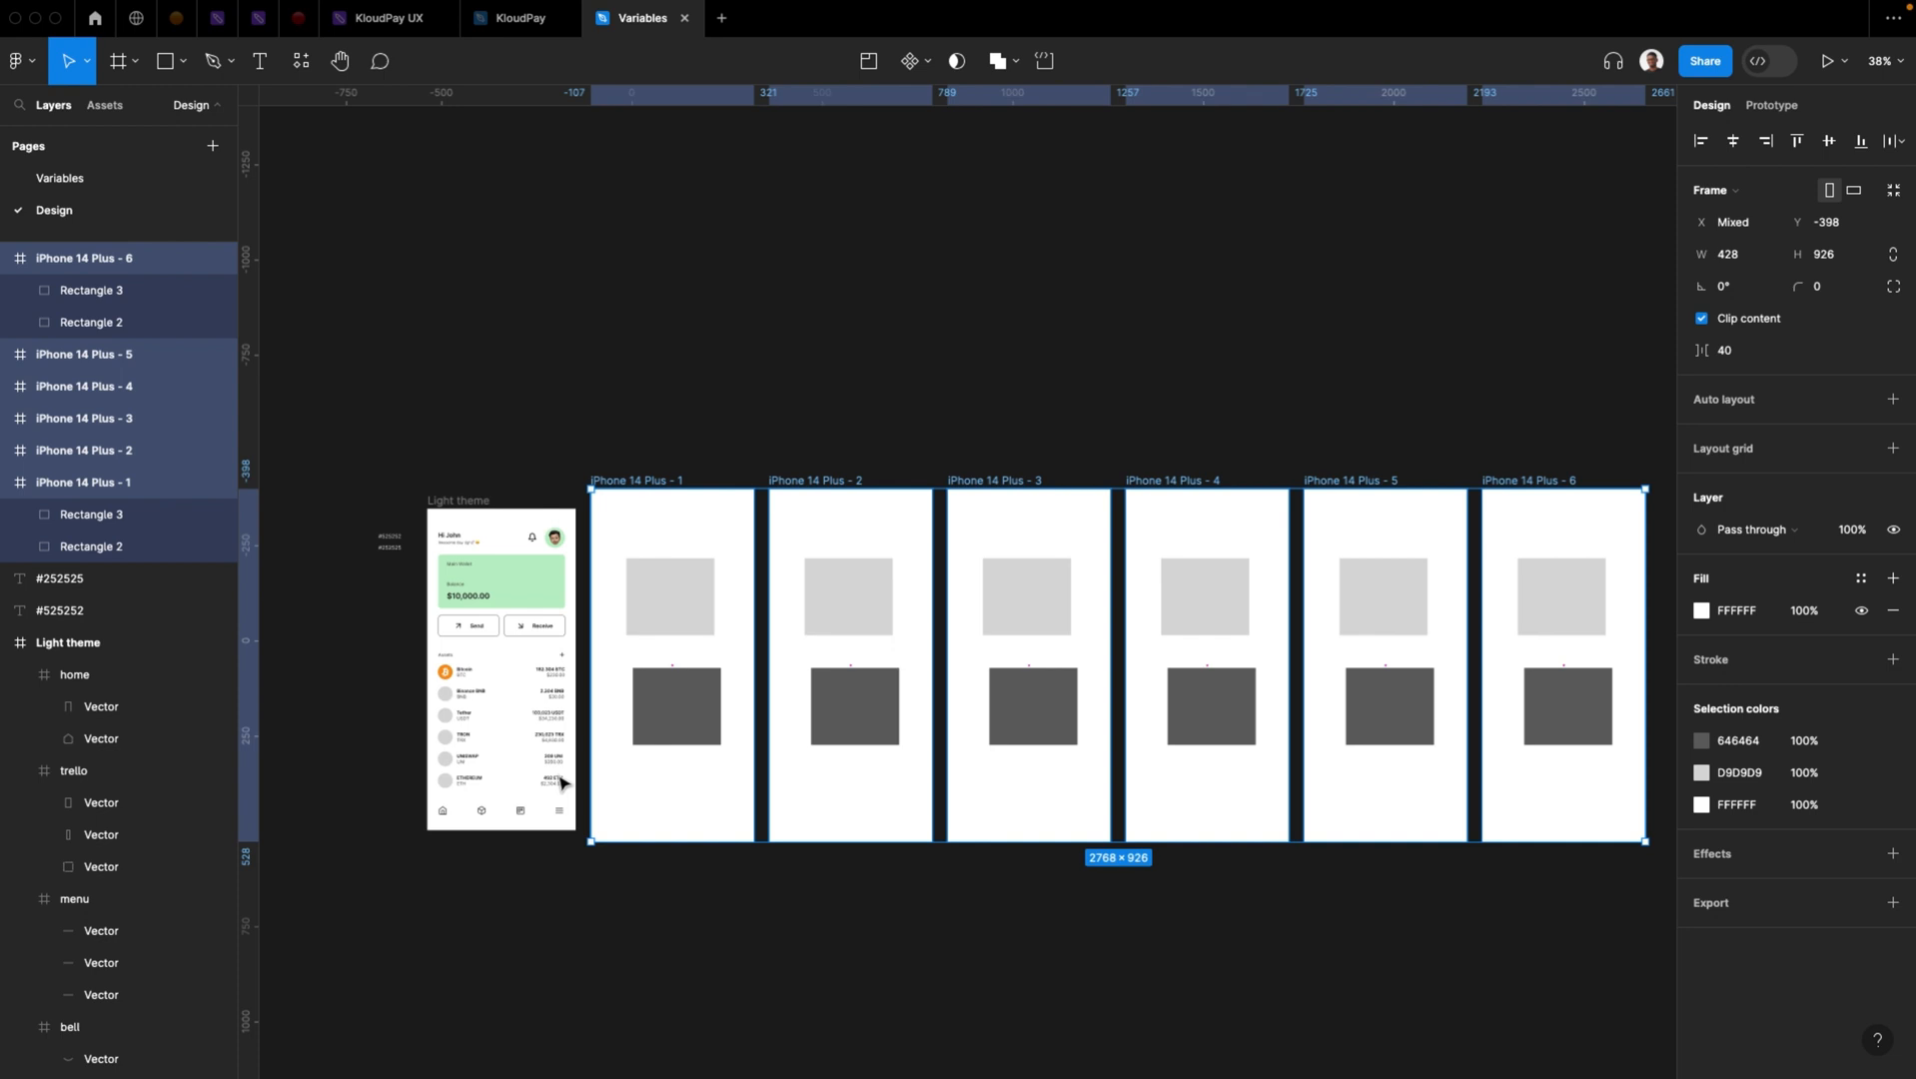
key("Delete")
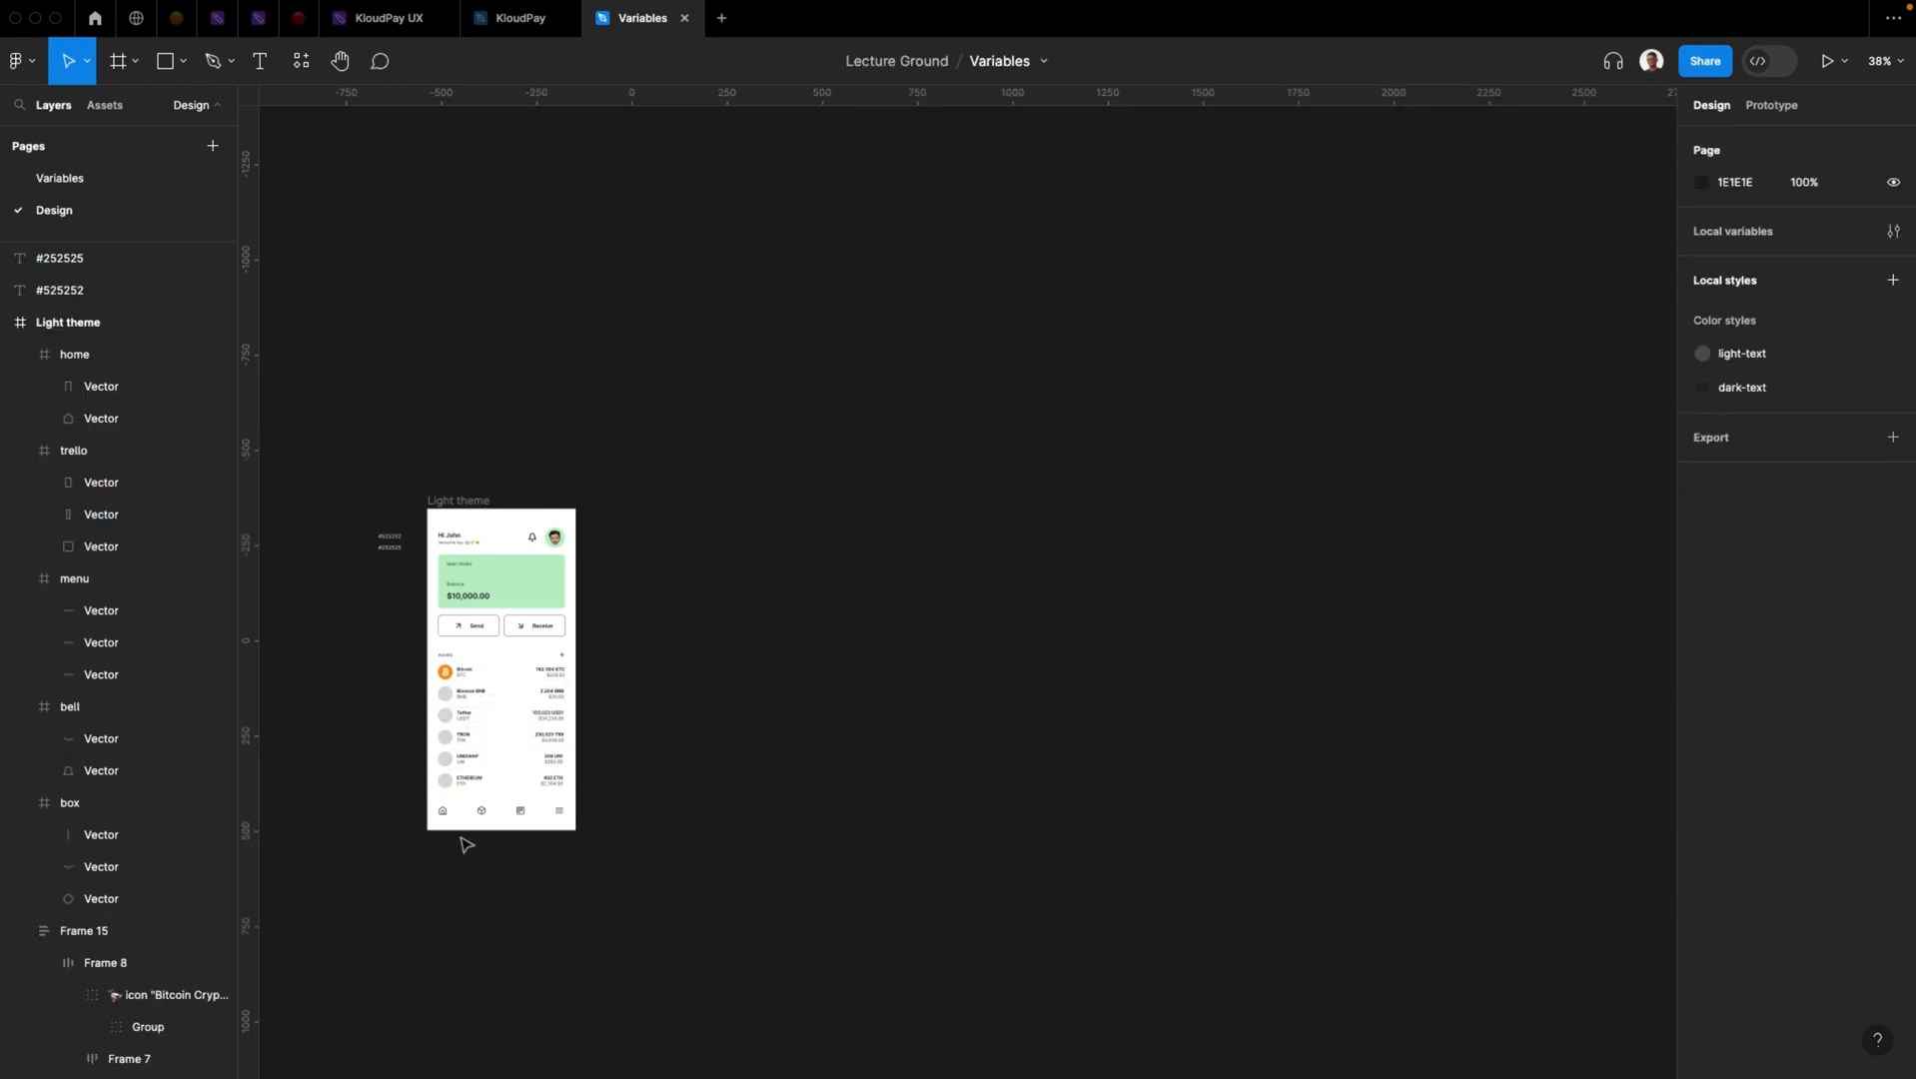
Create a text style named "caption" from the Main Wallet text on the green wallet card
scroll(435, 783, "up", 4)
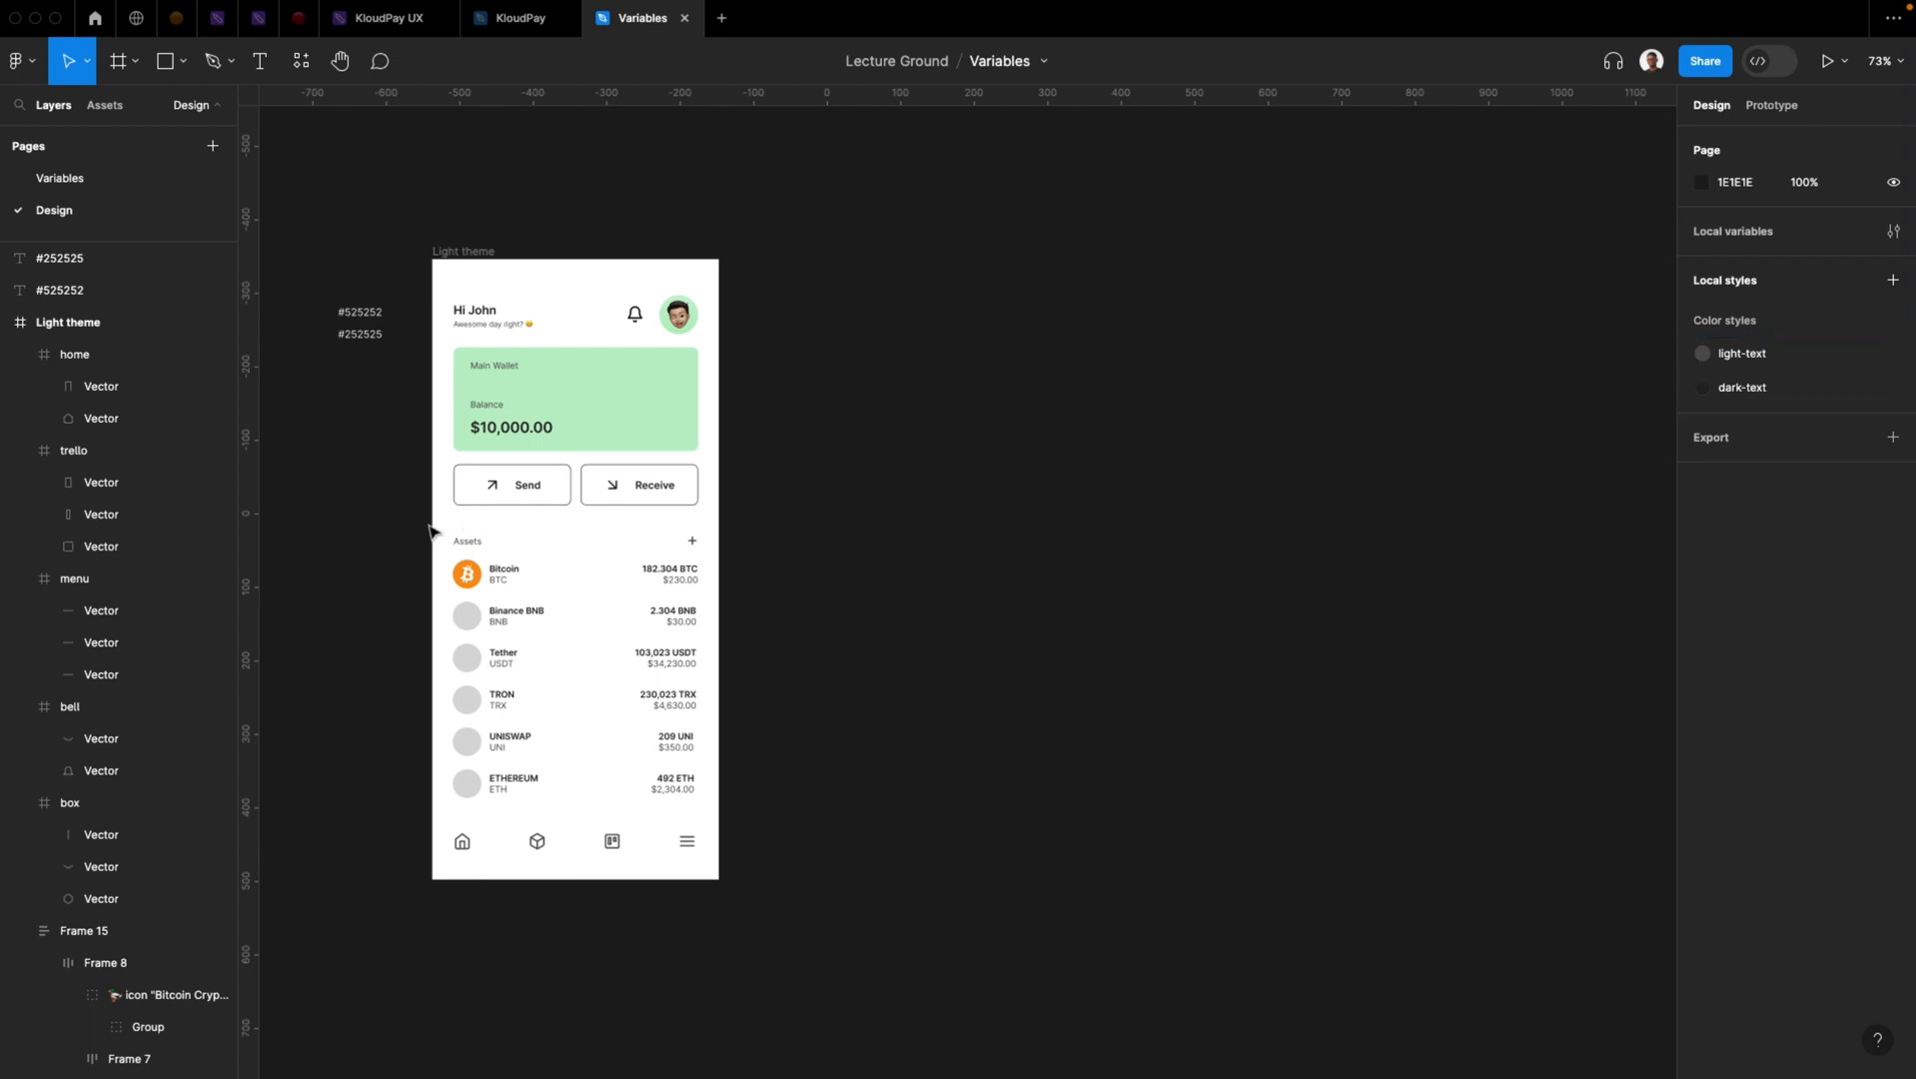
scroll(398, 532, "up", 3)
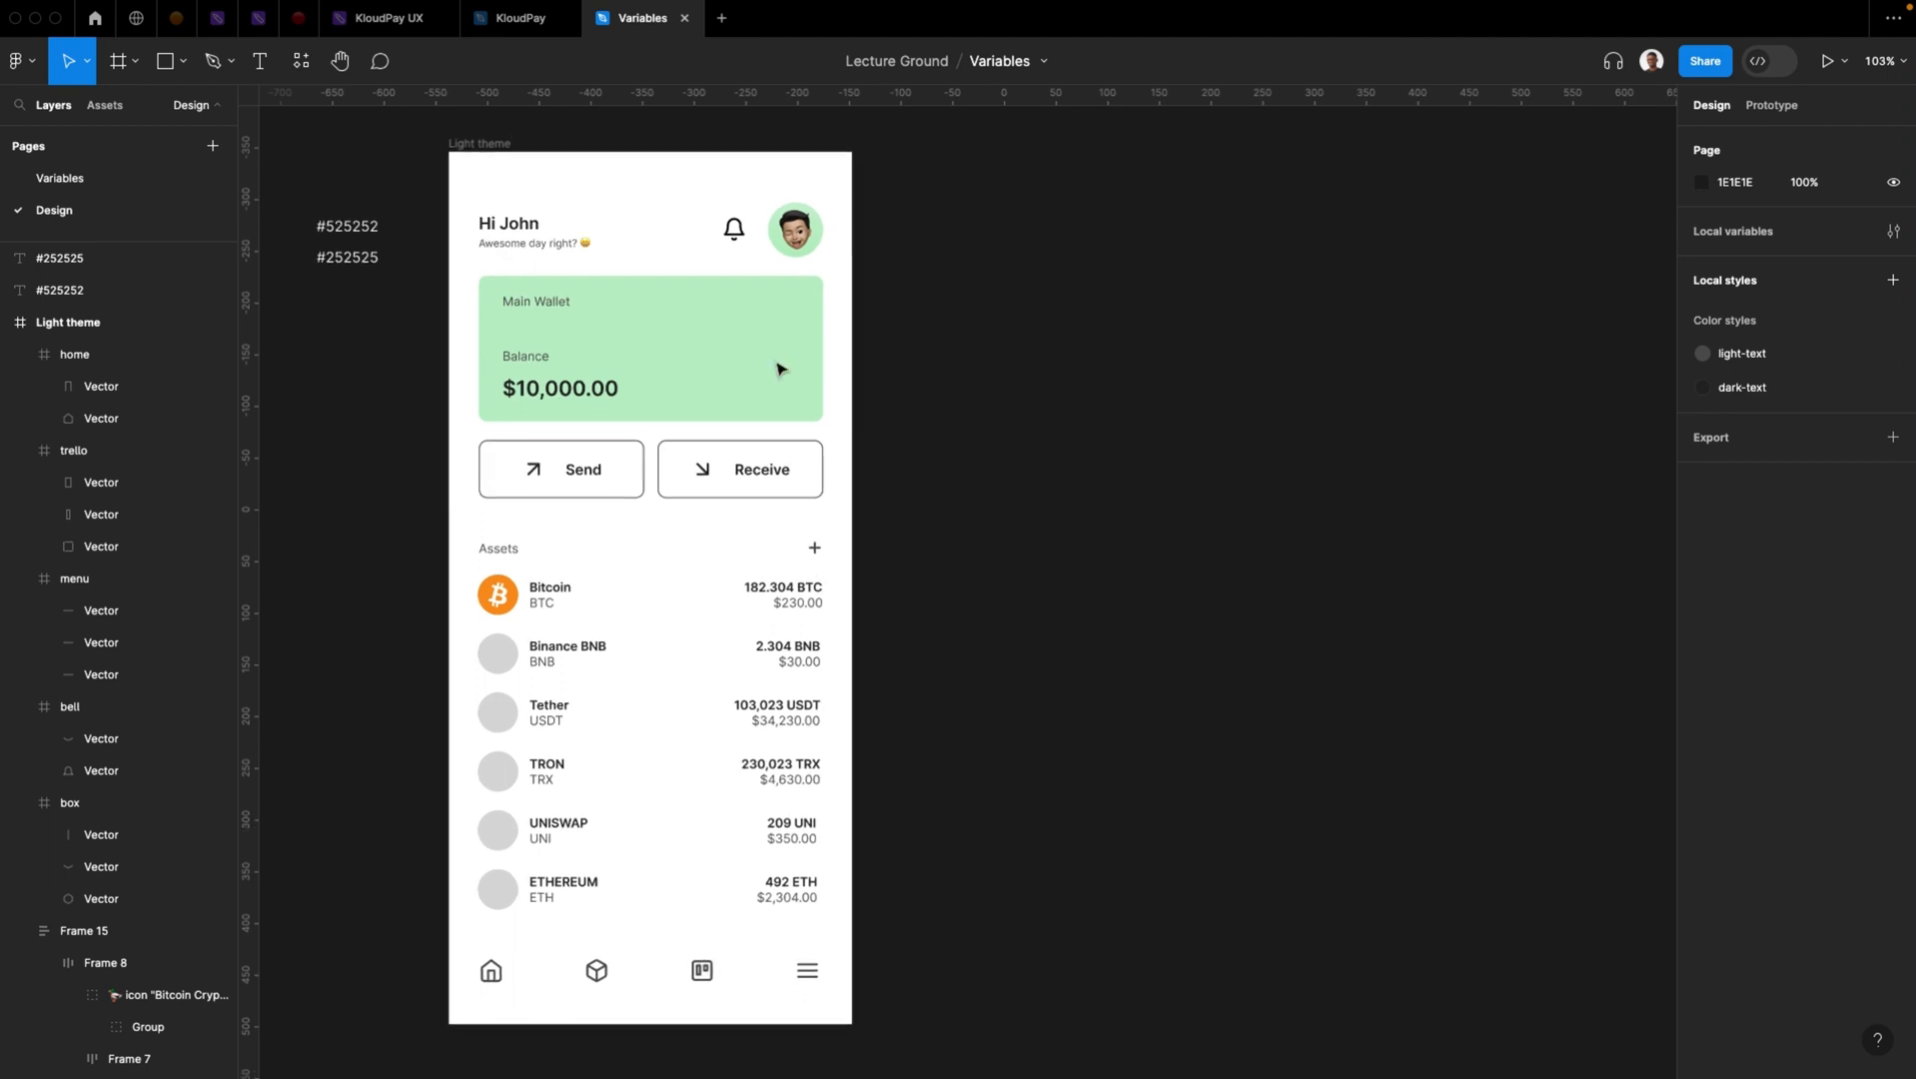
left_click(525, 306, "super")
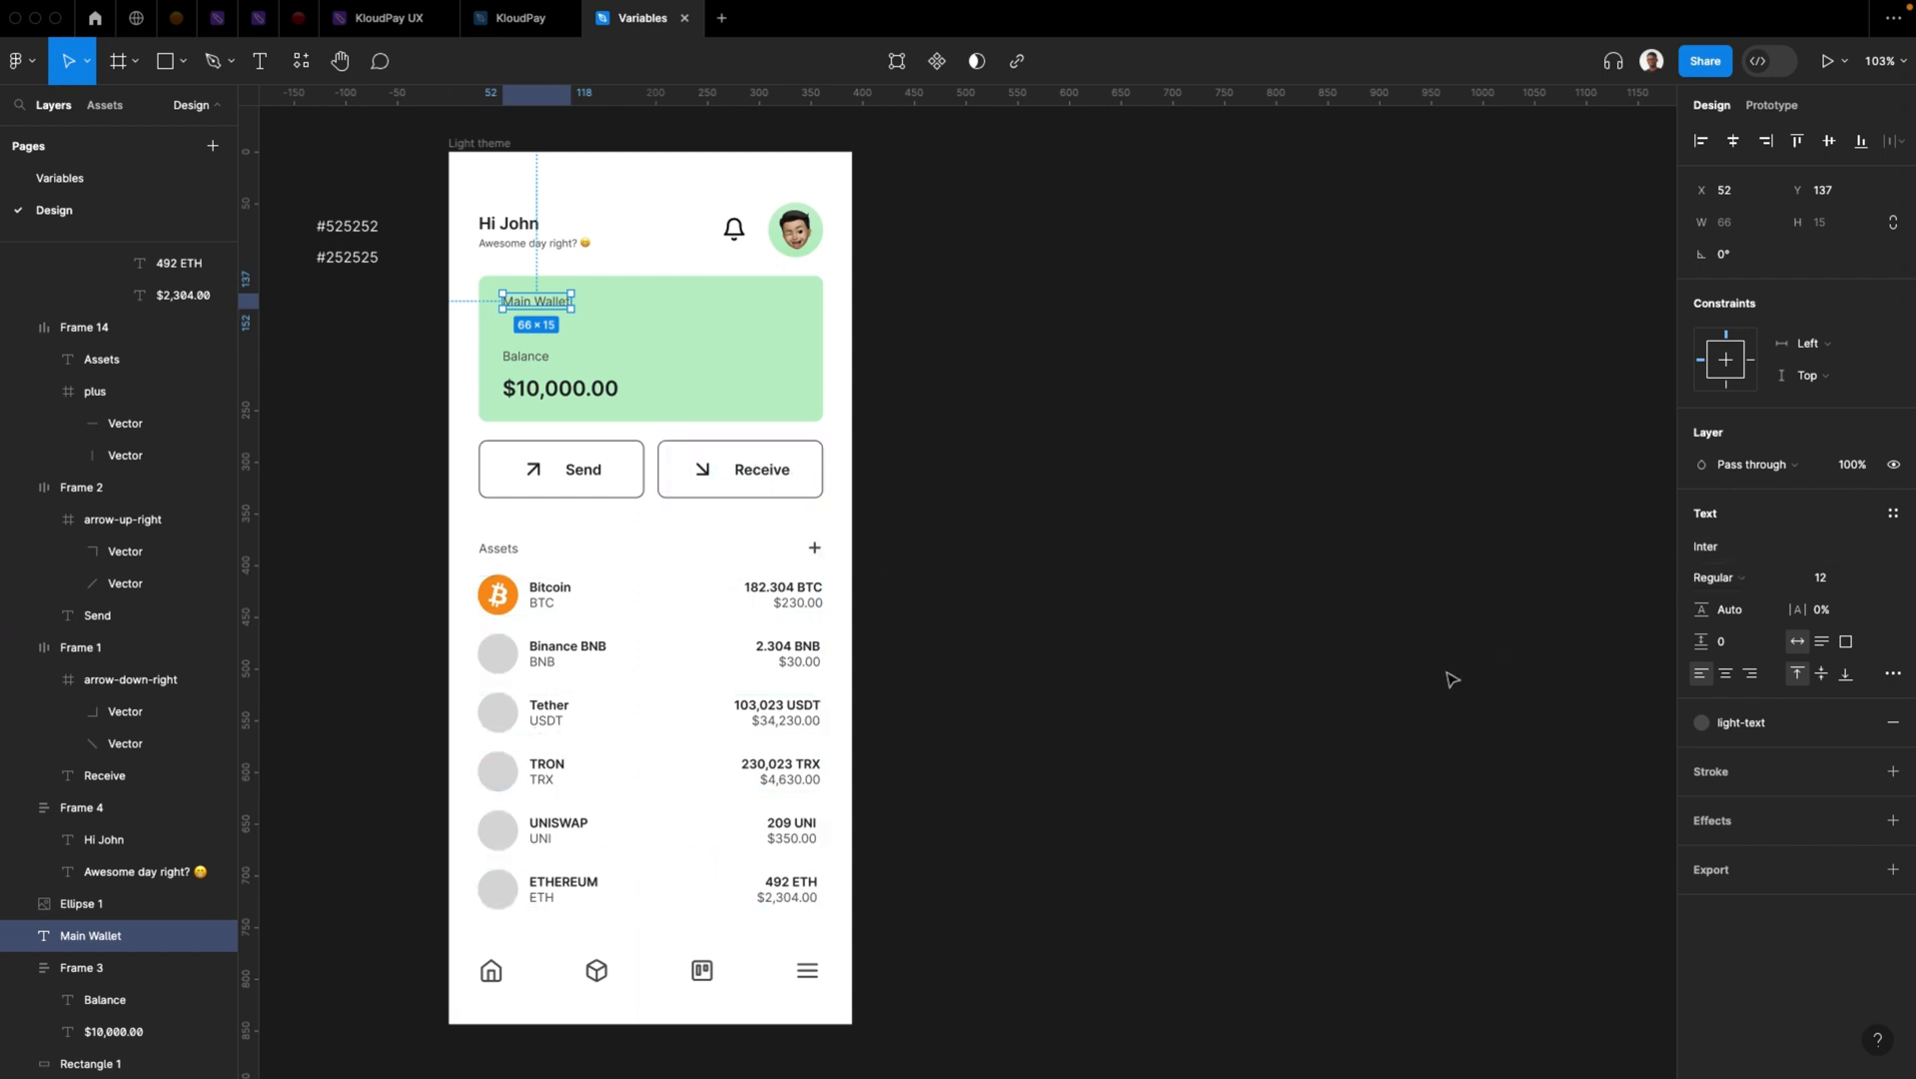
left_click(1892, 512)
left_click(1885, 549)
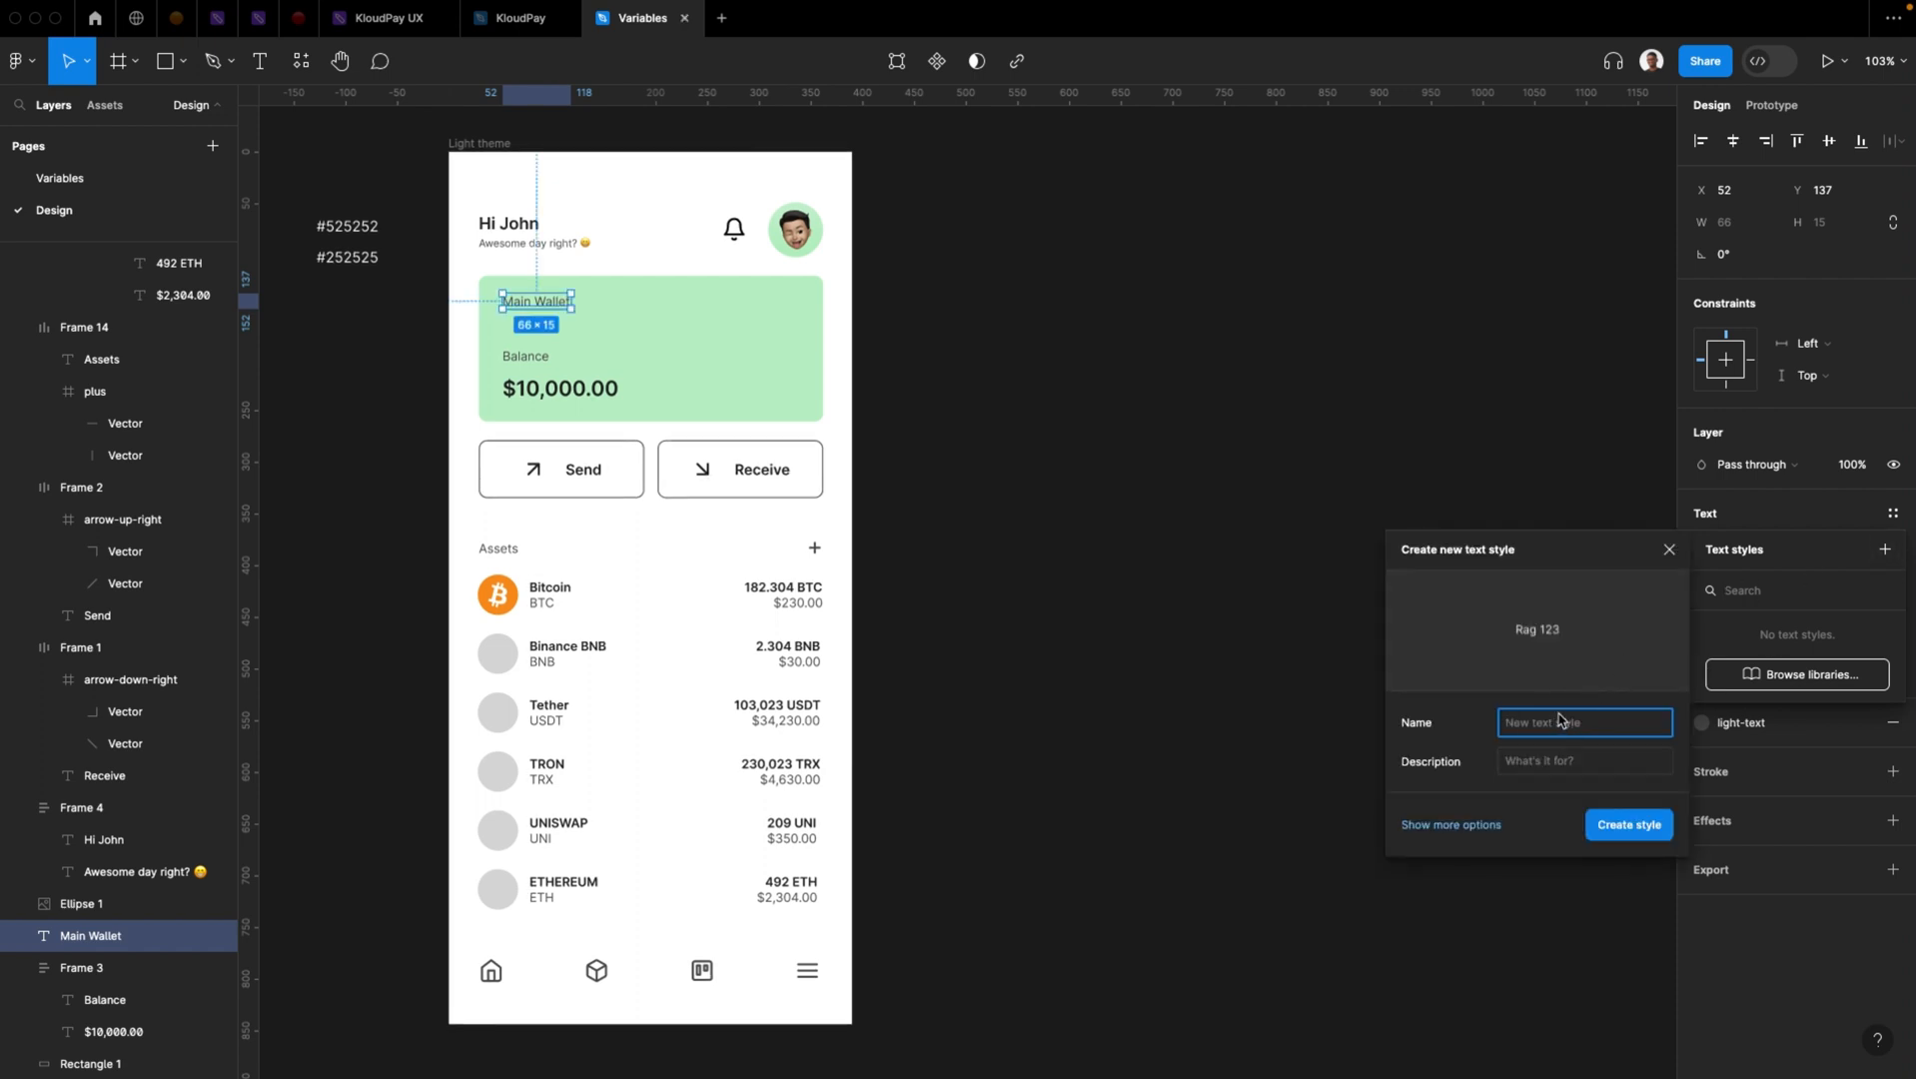
type("bod")
key("BackSpace")
type("caption")
key("Return")
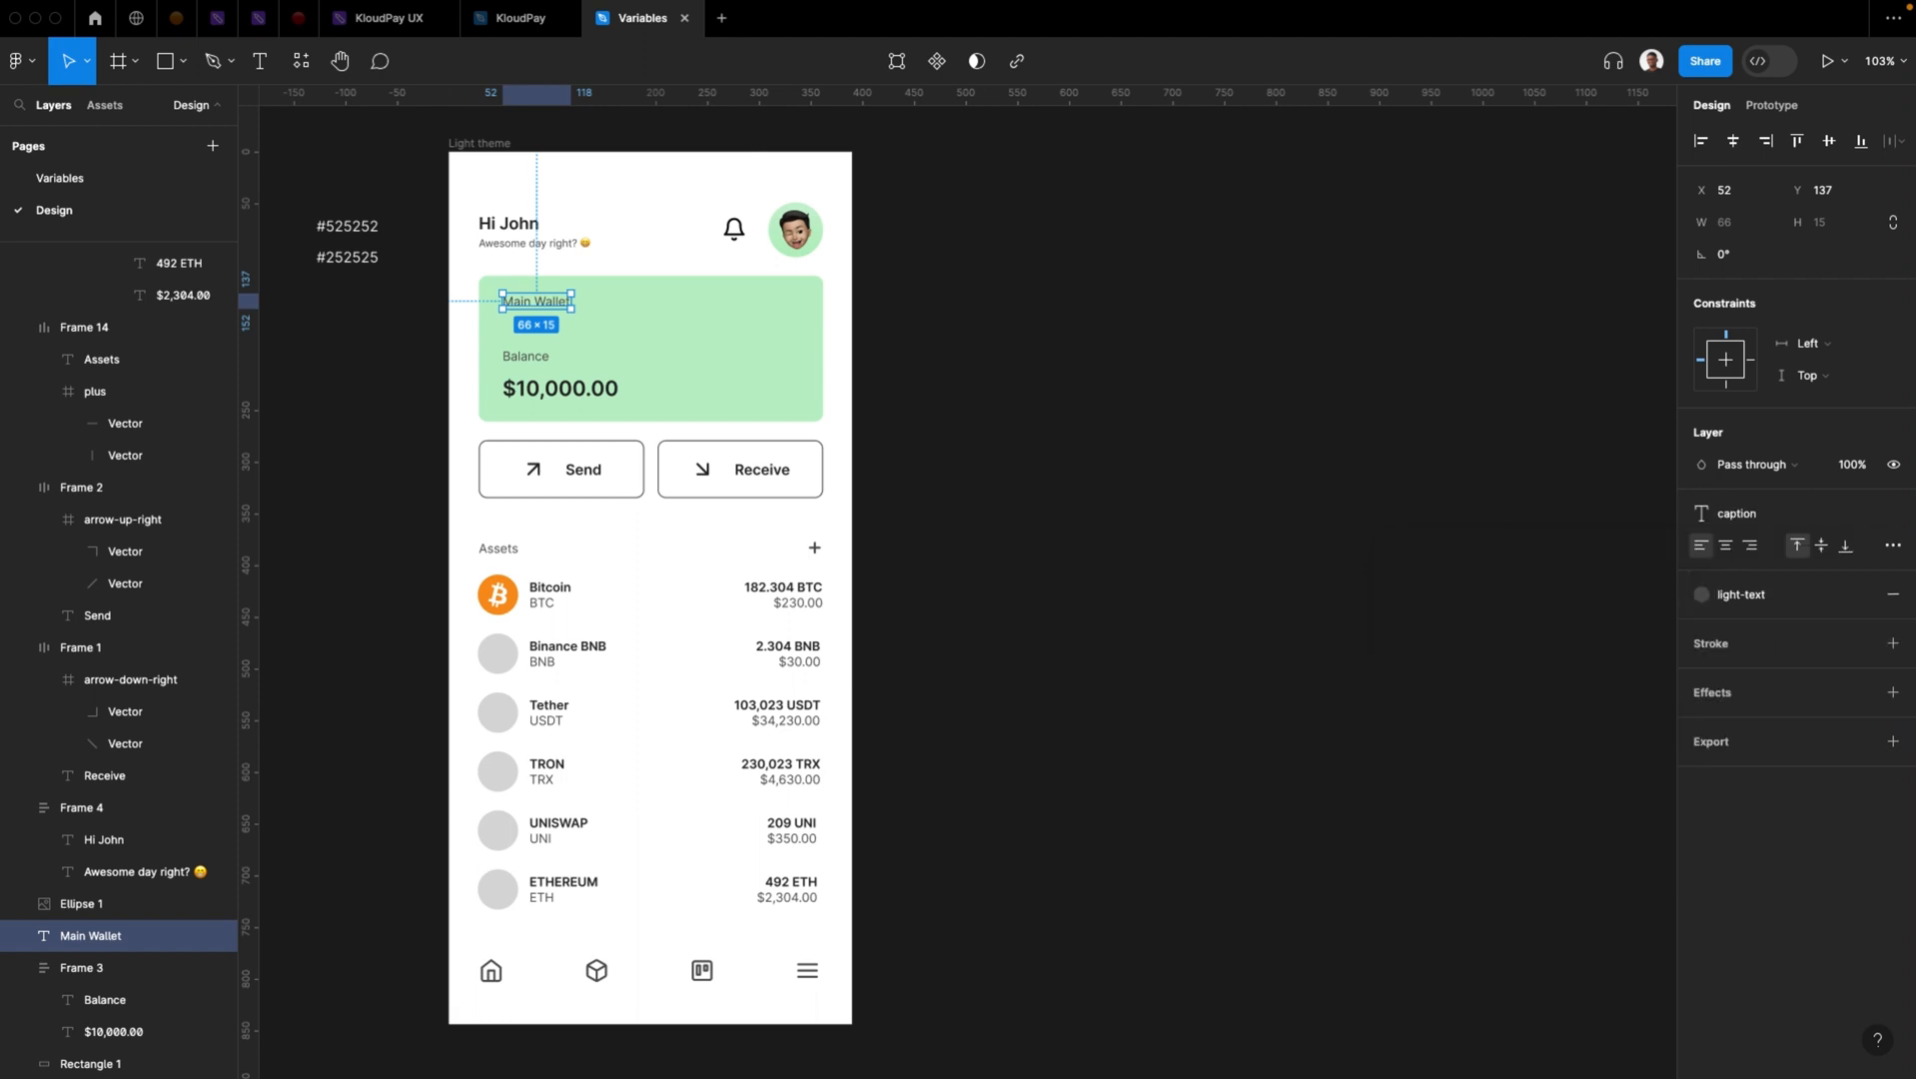
left_click(1671, 530)
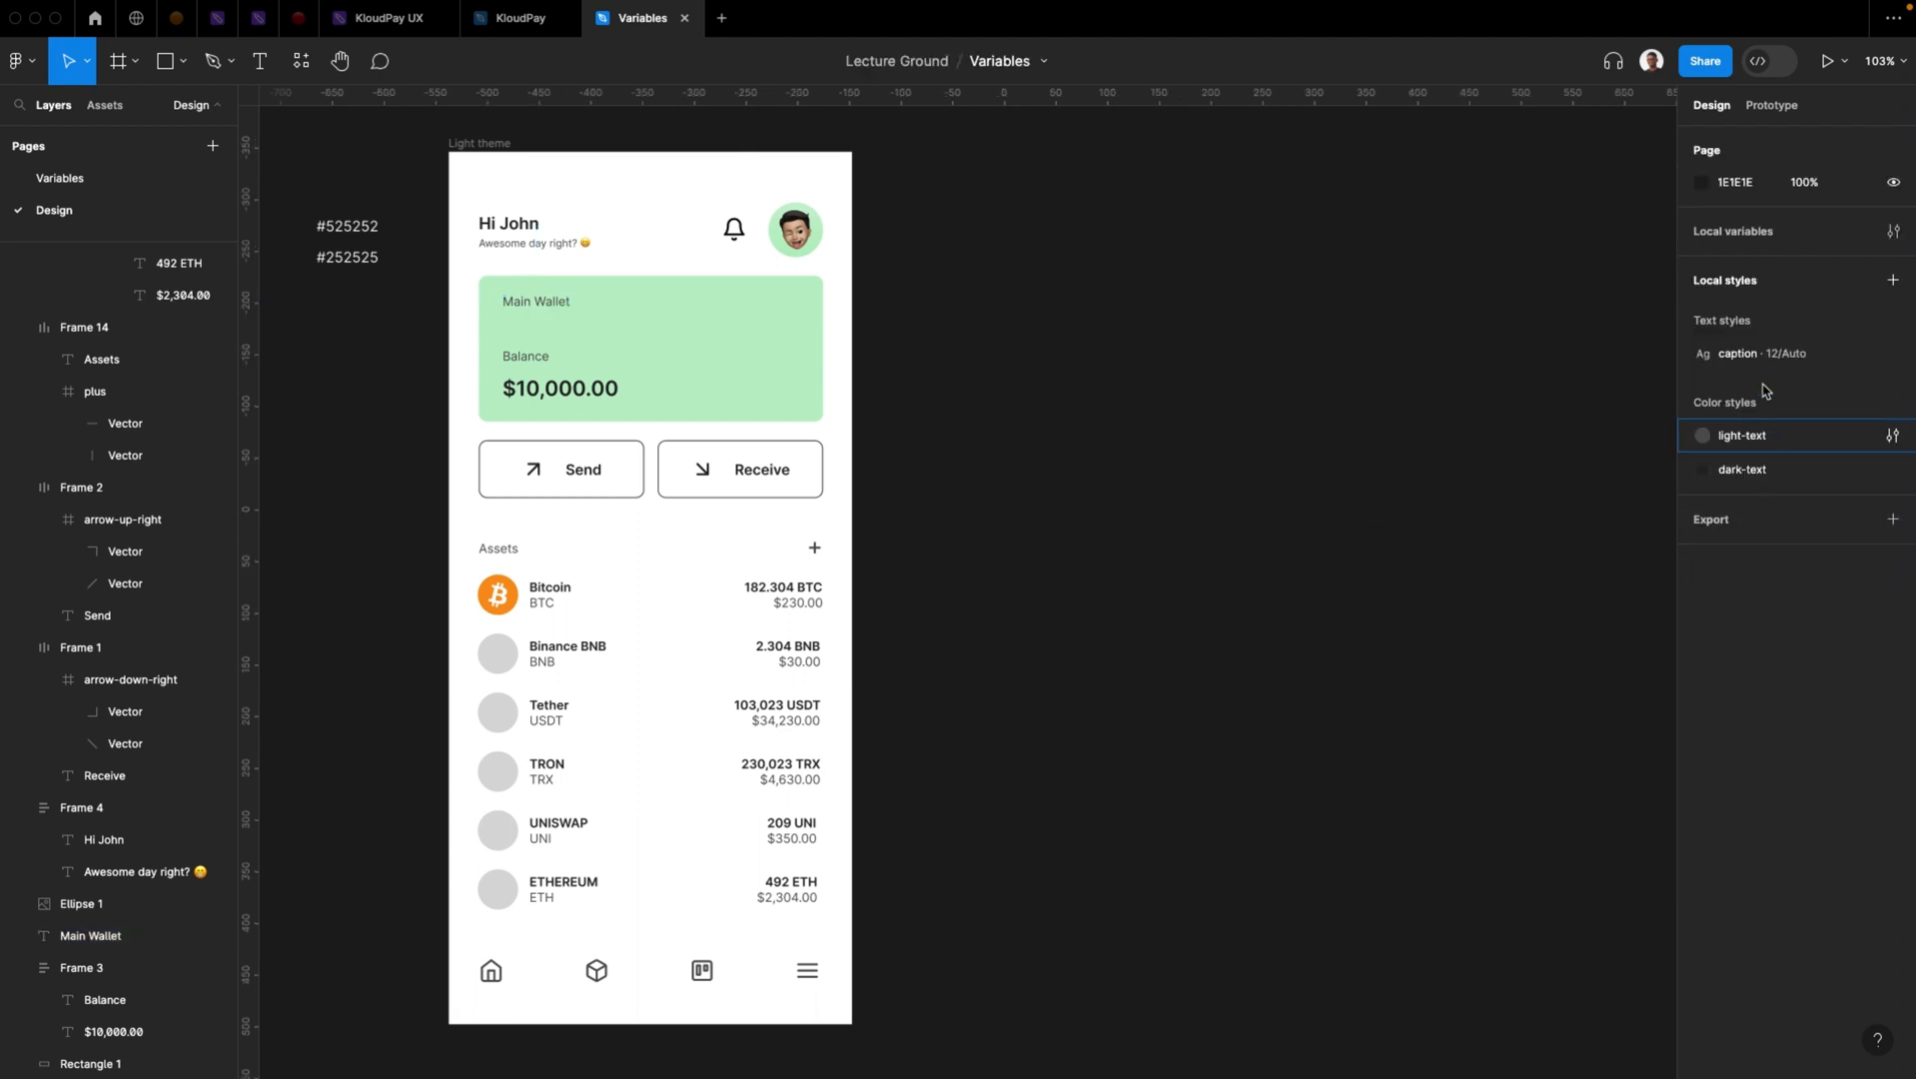
Apply the caption text style to the Balance label on the wallet card
left_click(528, 366)
left_click(537, 300)
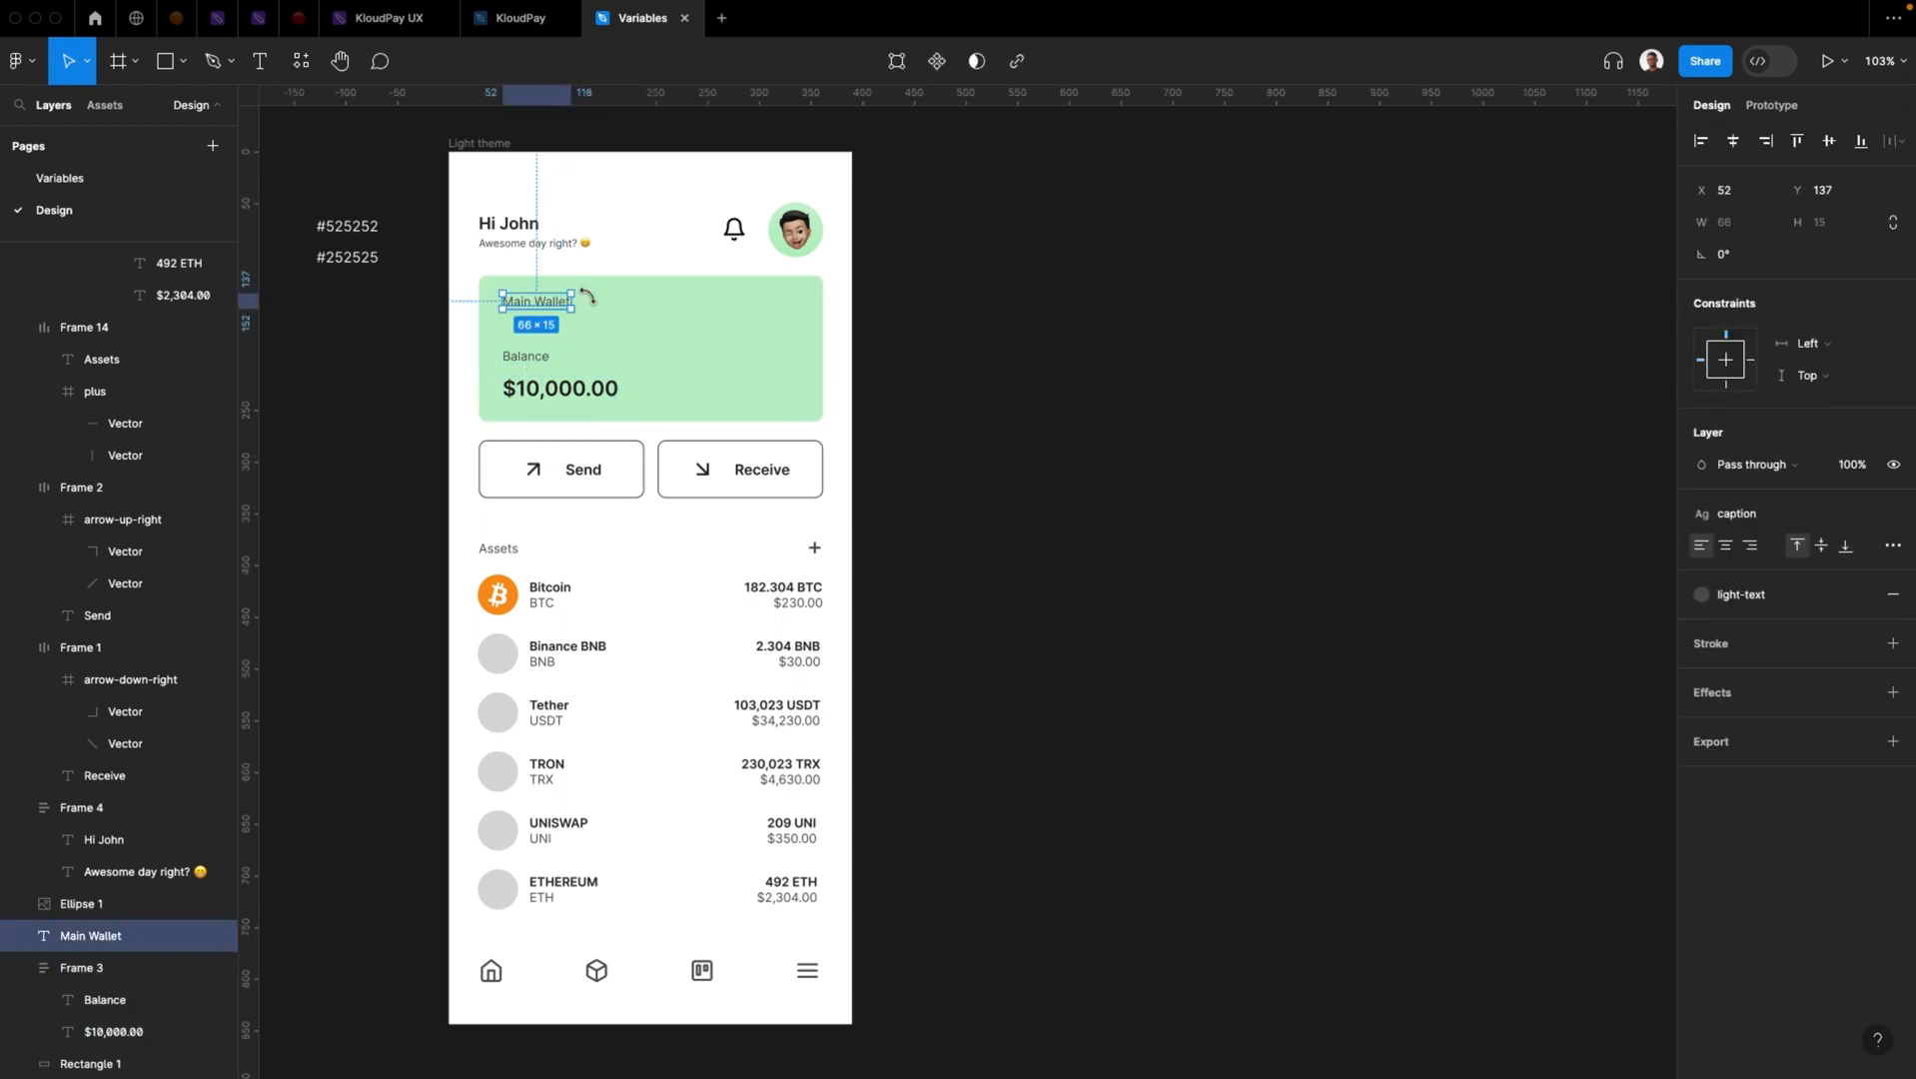
left_click(549, 246)
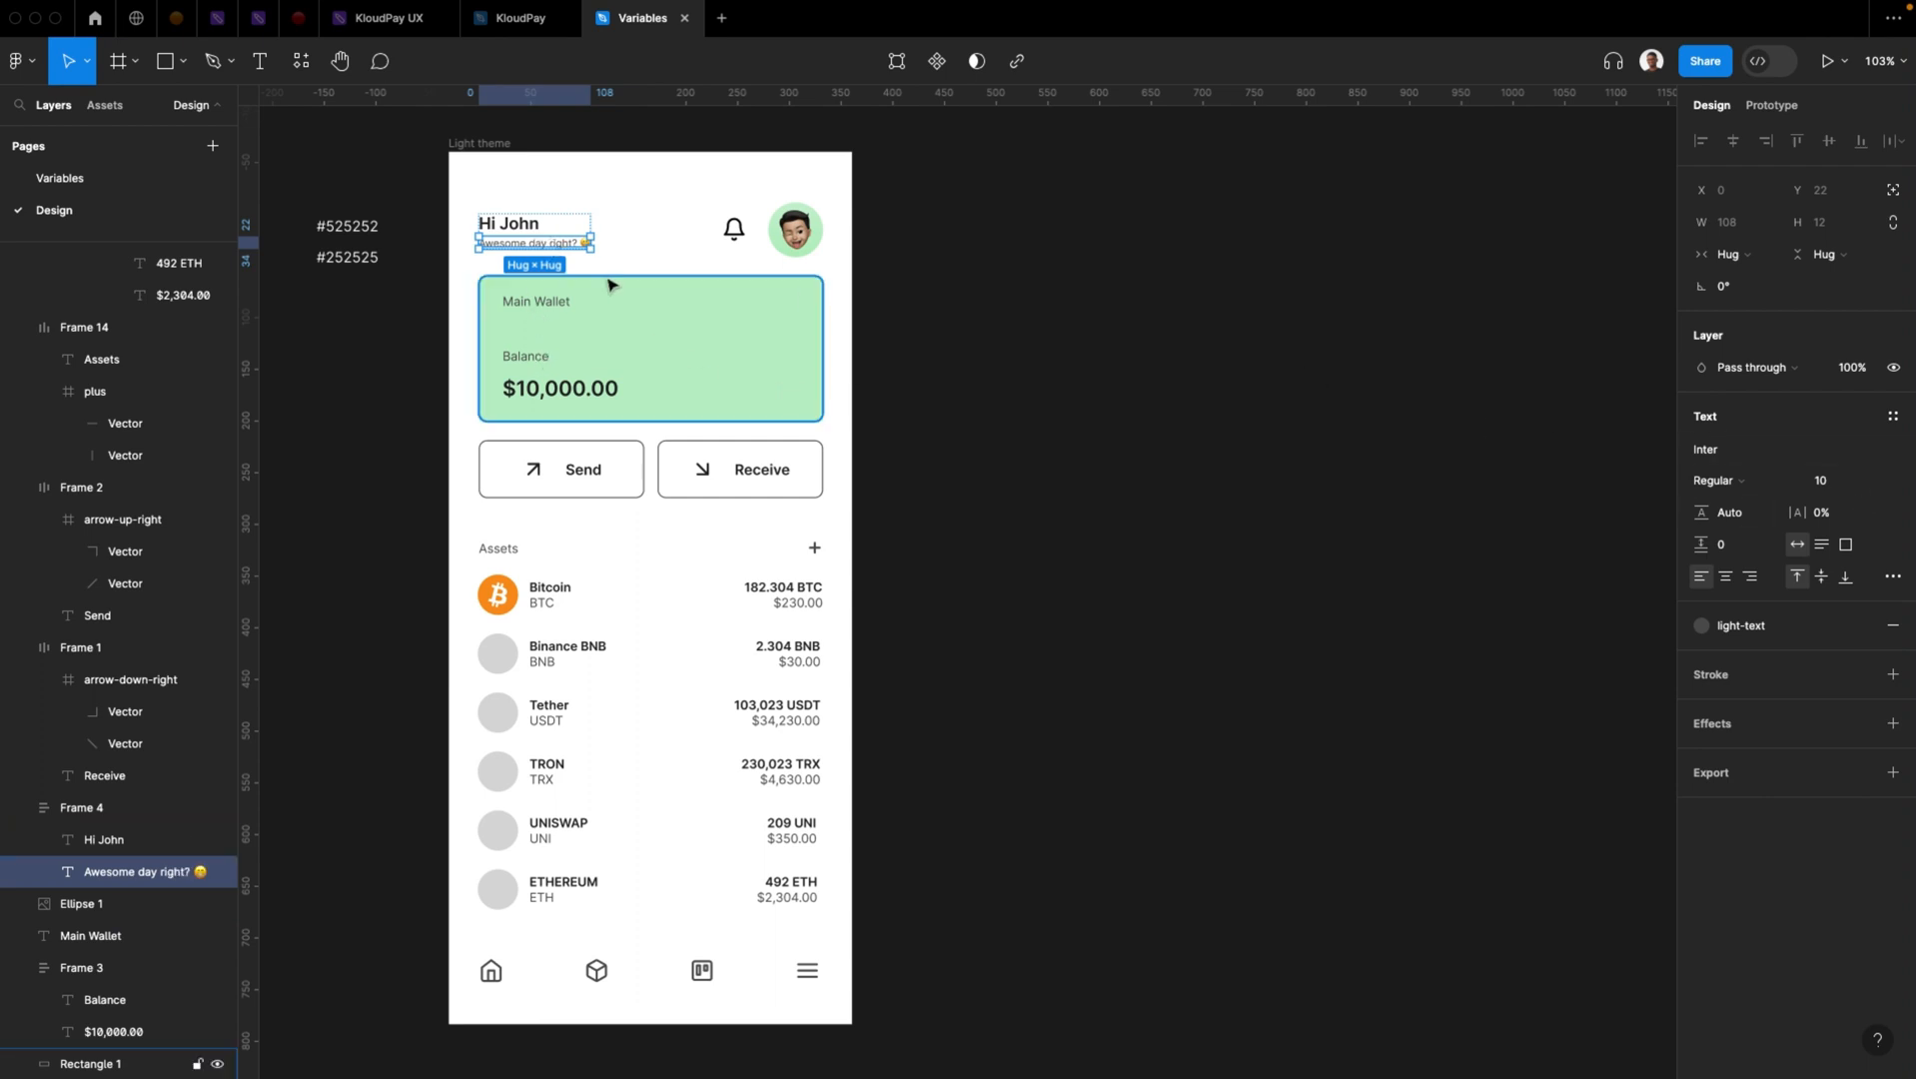
double_click(545, 362)
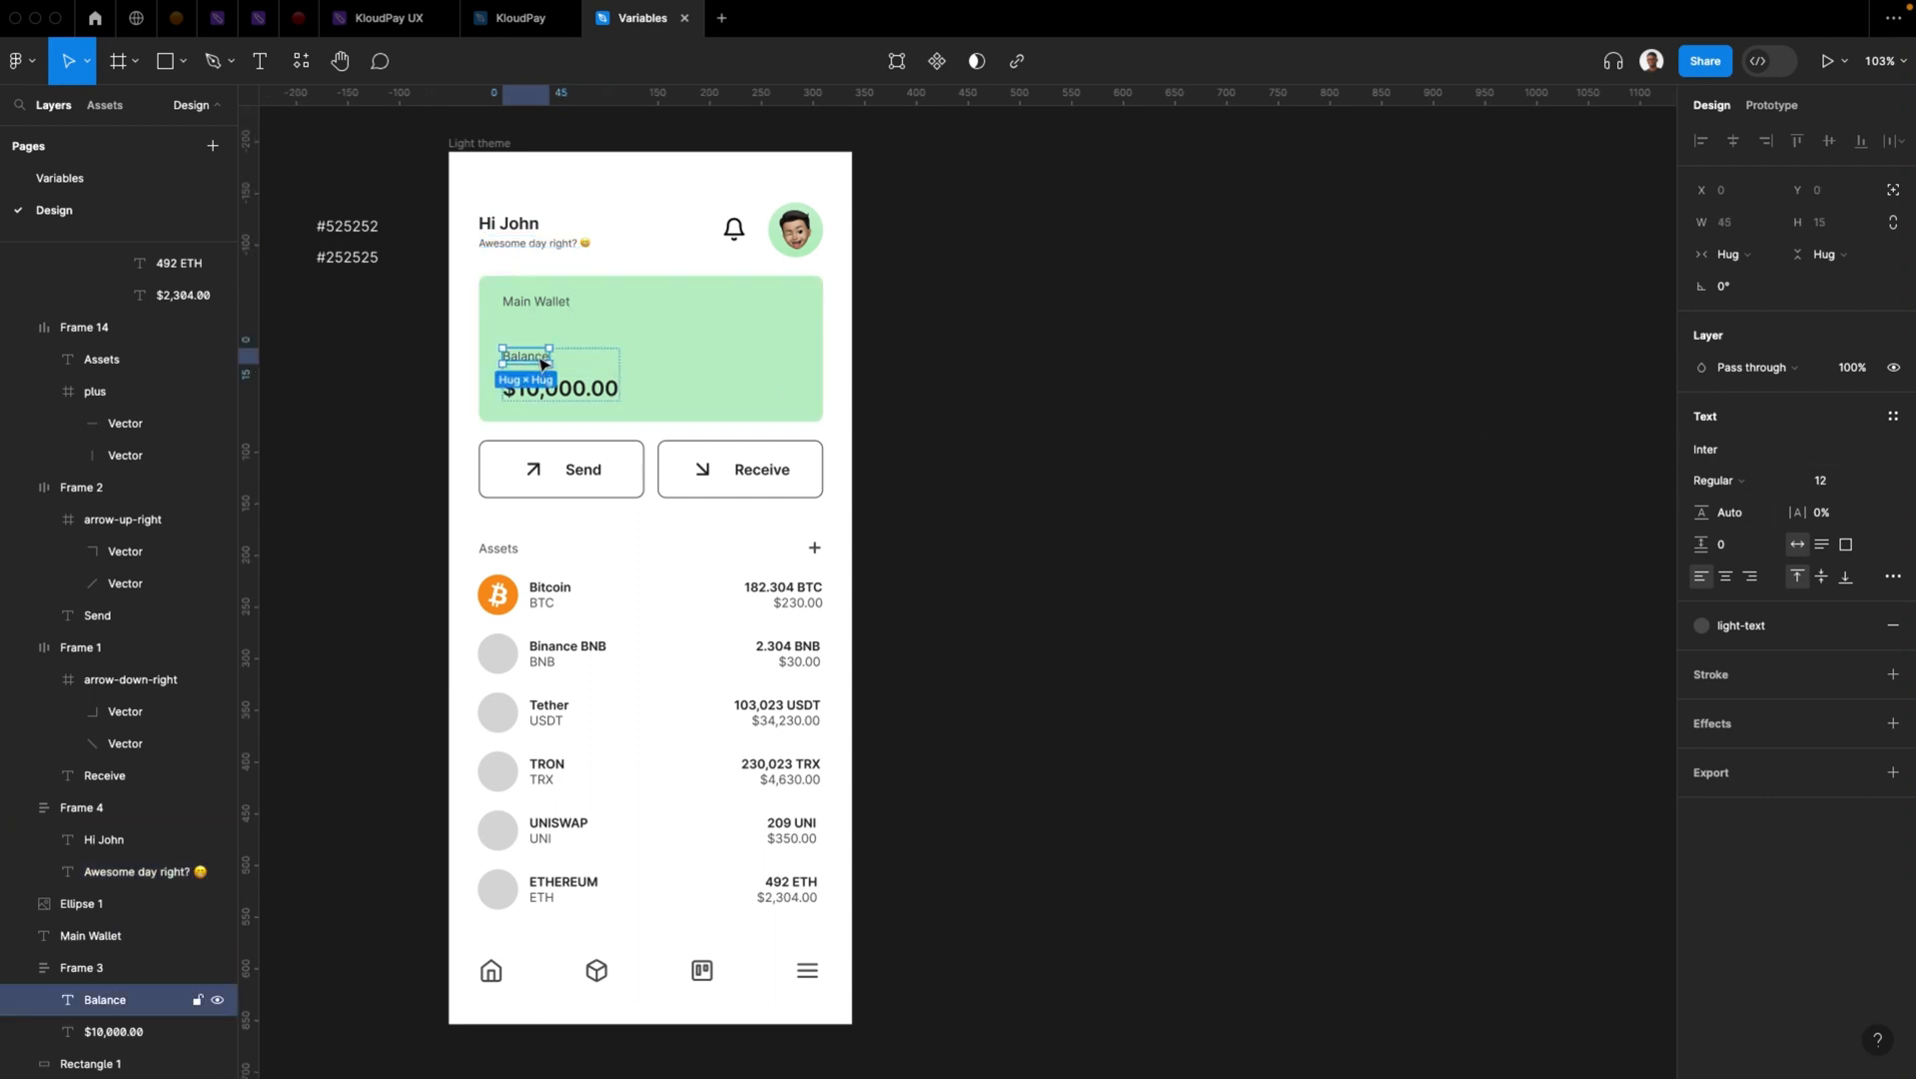
left_click(1891, 418)
left_click(1758, 536)
left_click(1074, 550)
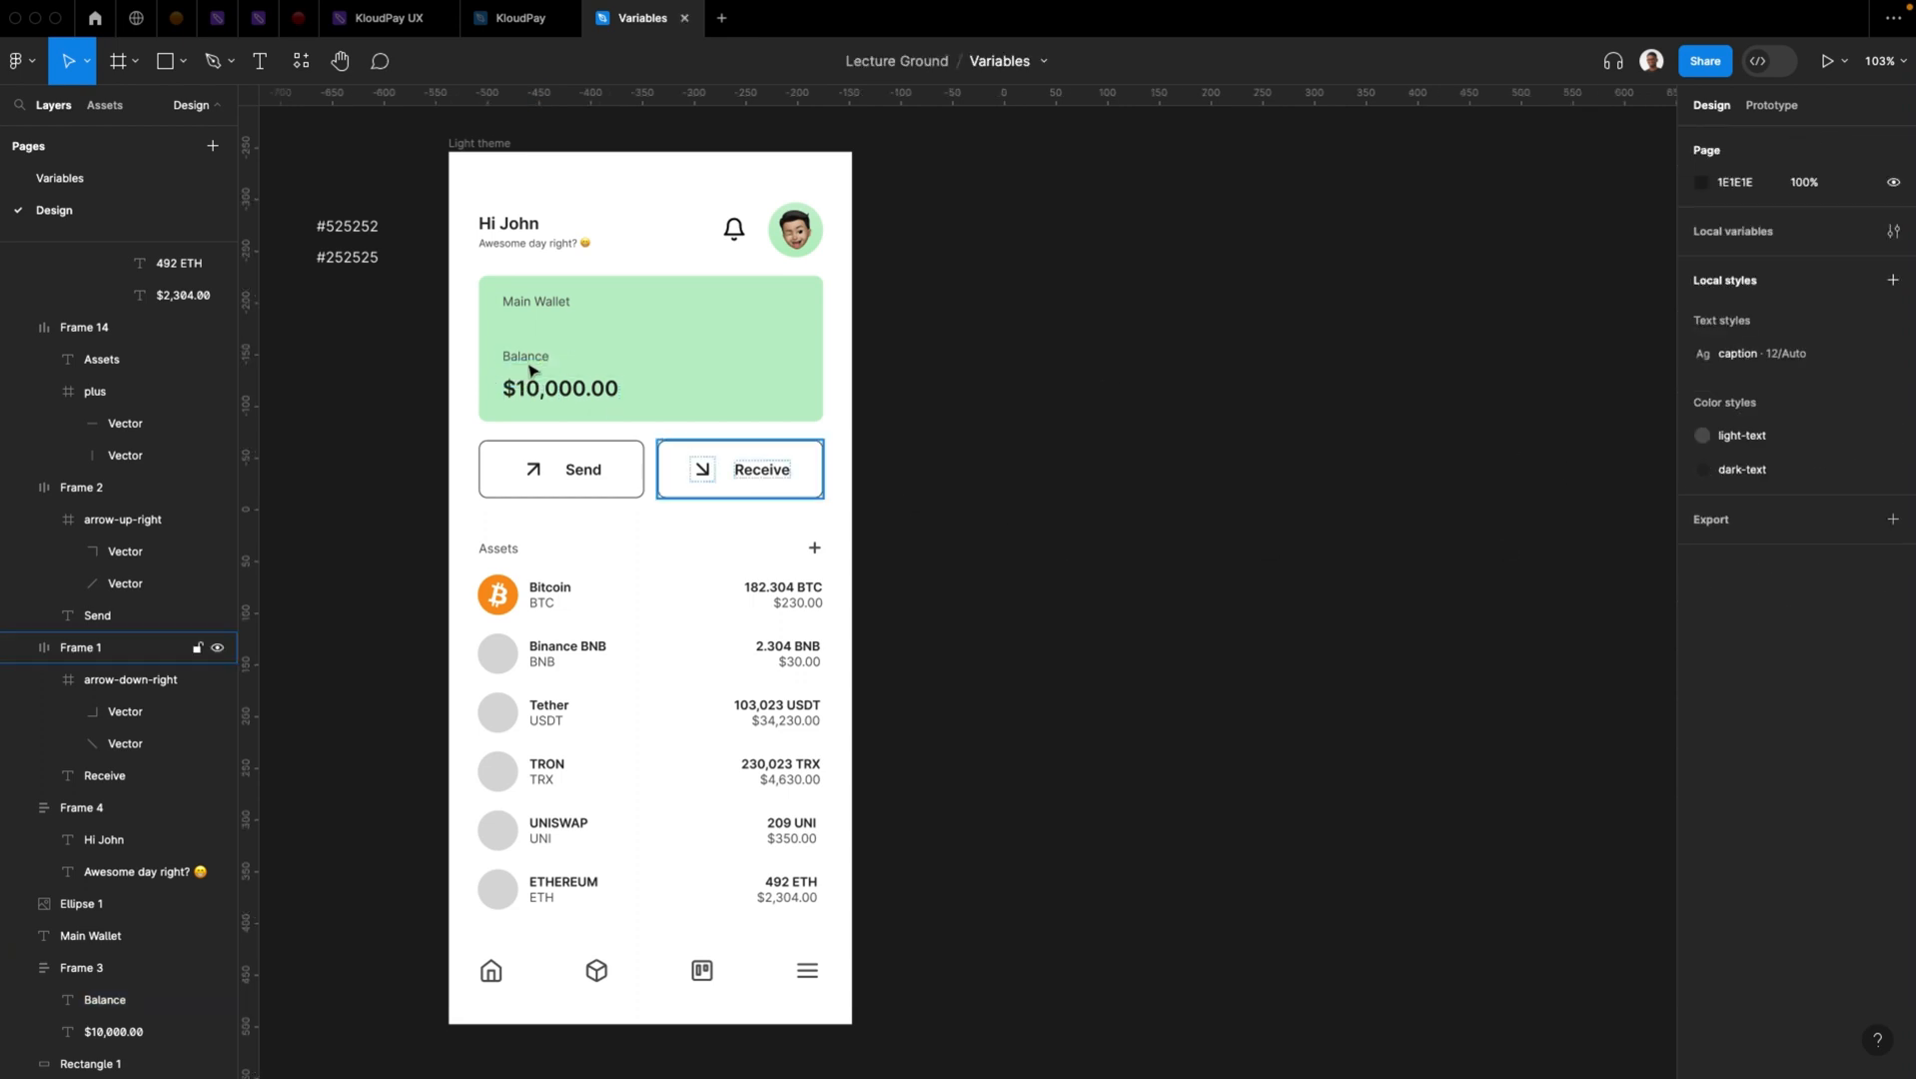
Examine the text and color styles shared by the Balance and Main Wallet labels
left_click(531, 303)
left_click(489, 297)
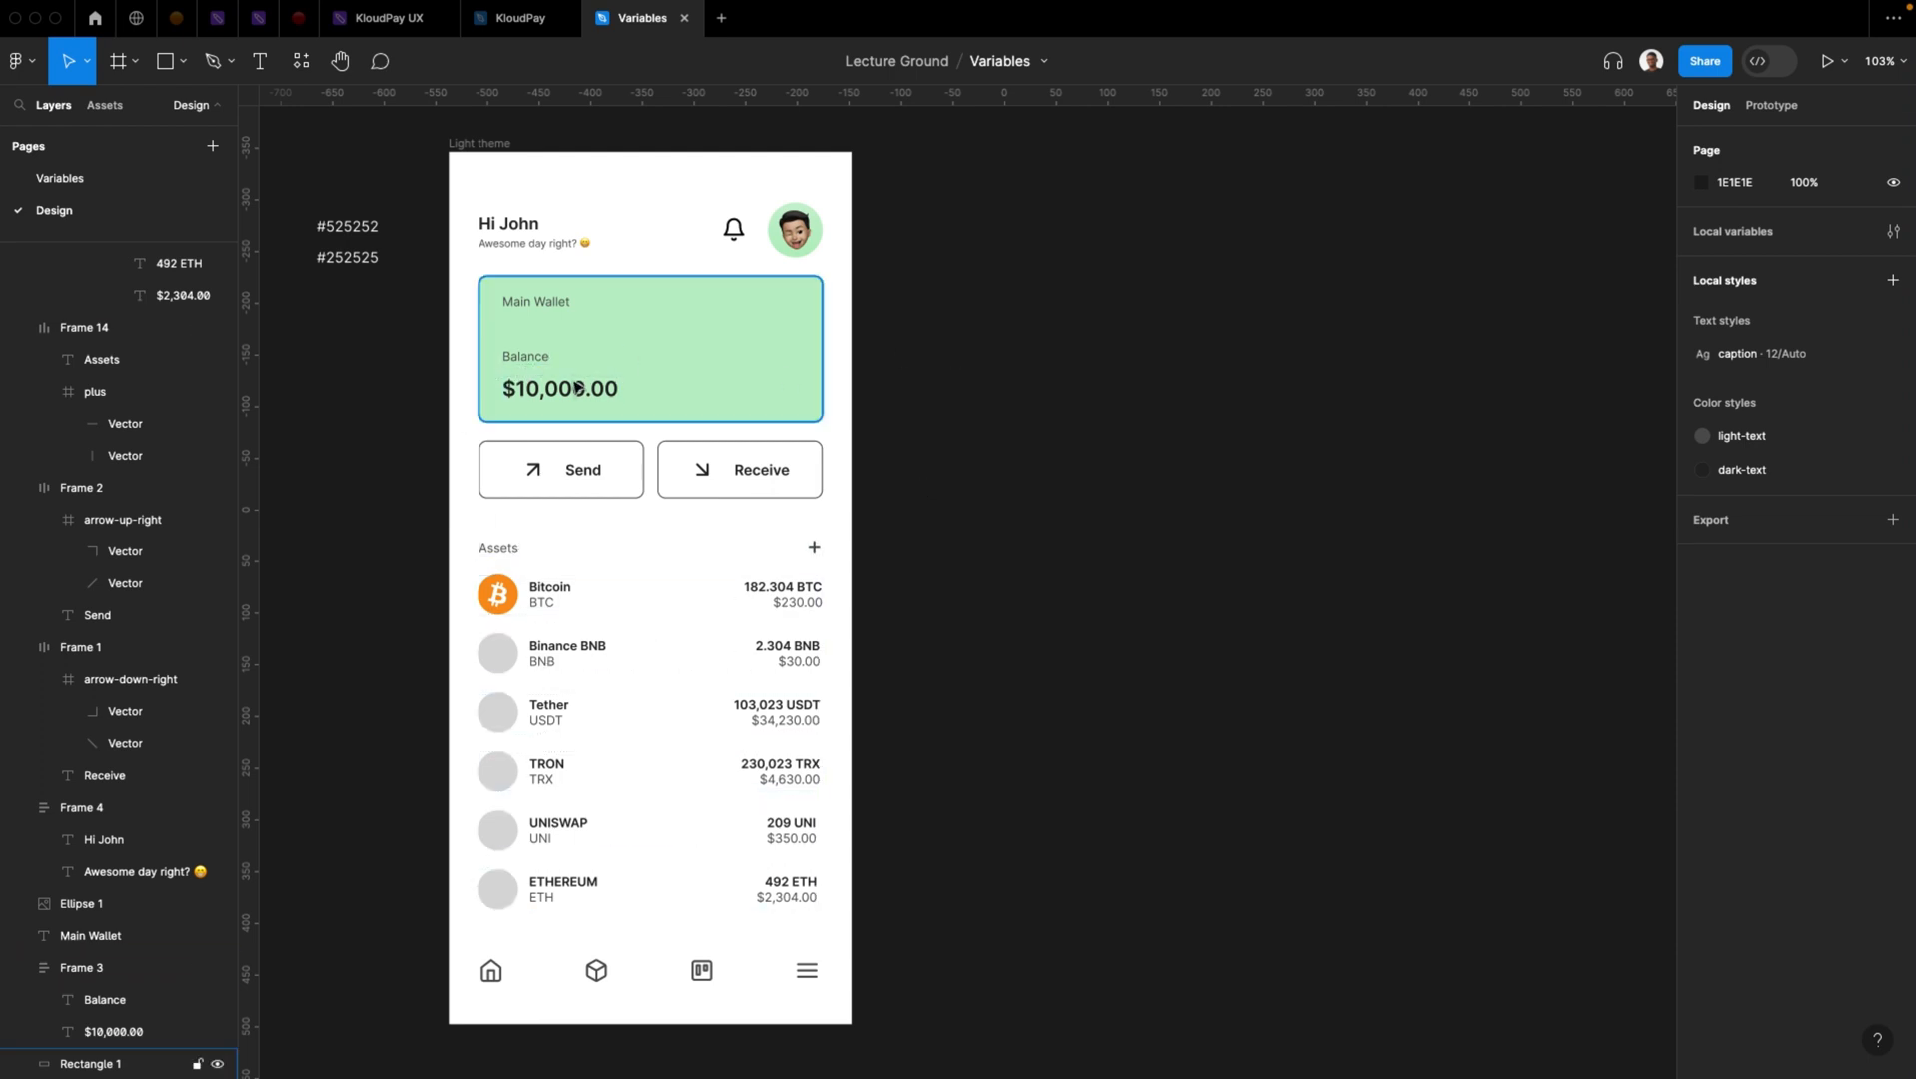
double_click(525, 368)
left_click(534, 303, "shift")
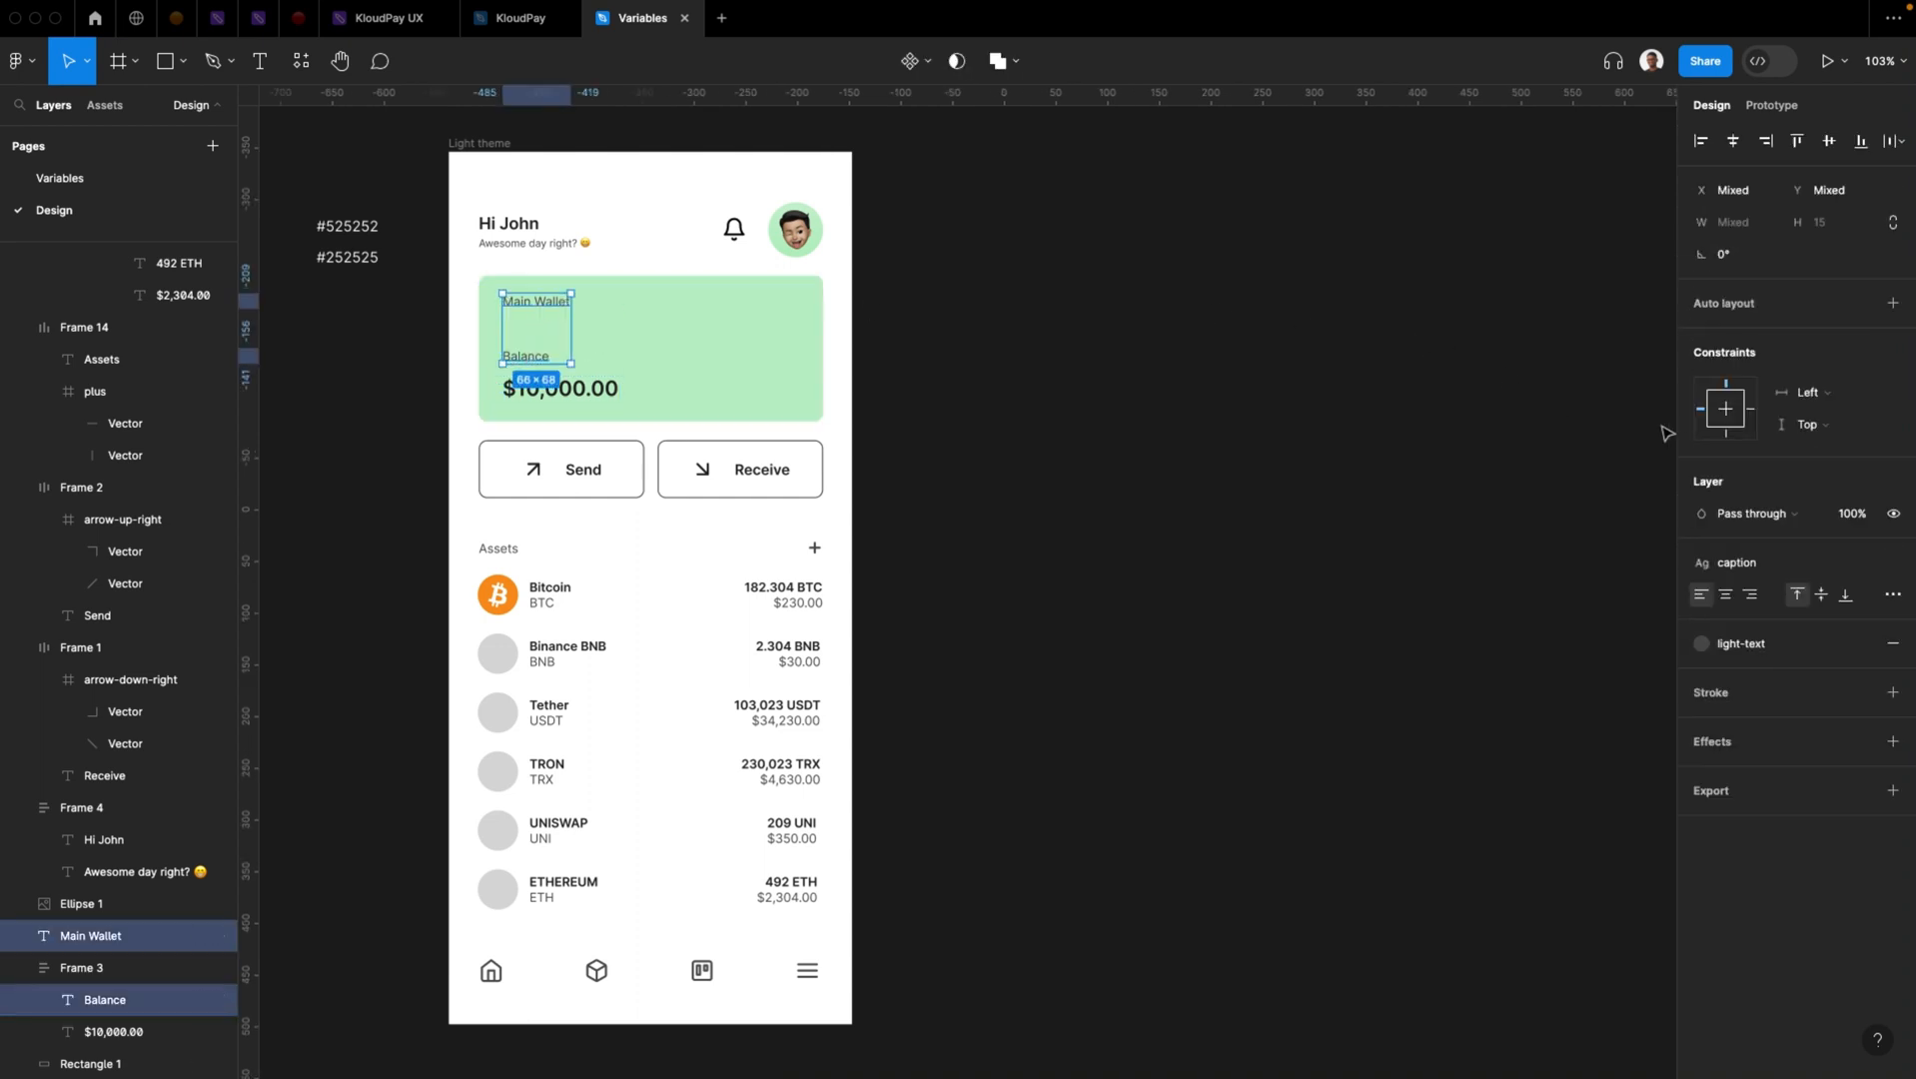
left_click(1211, 445)
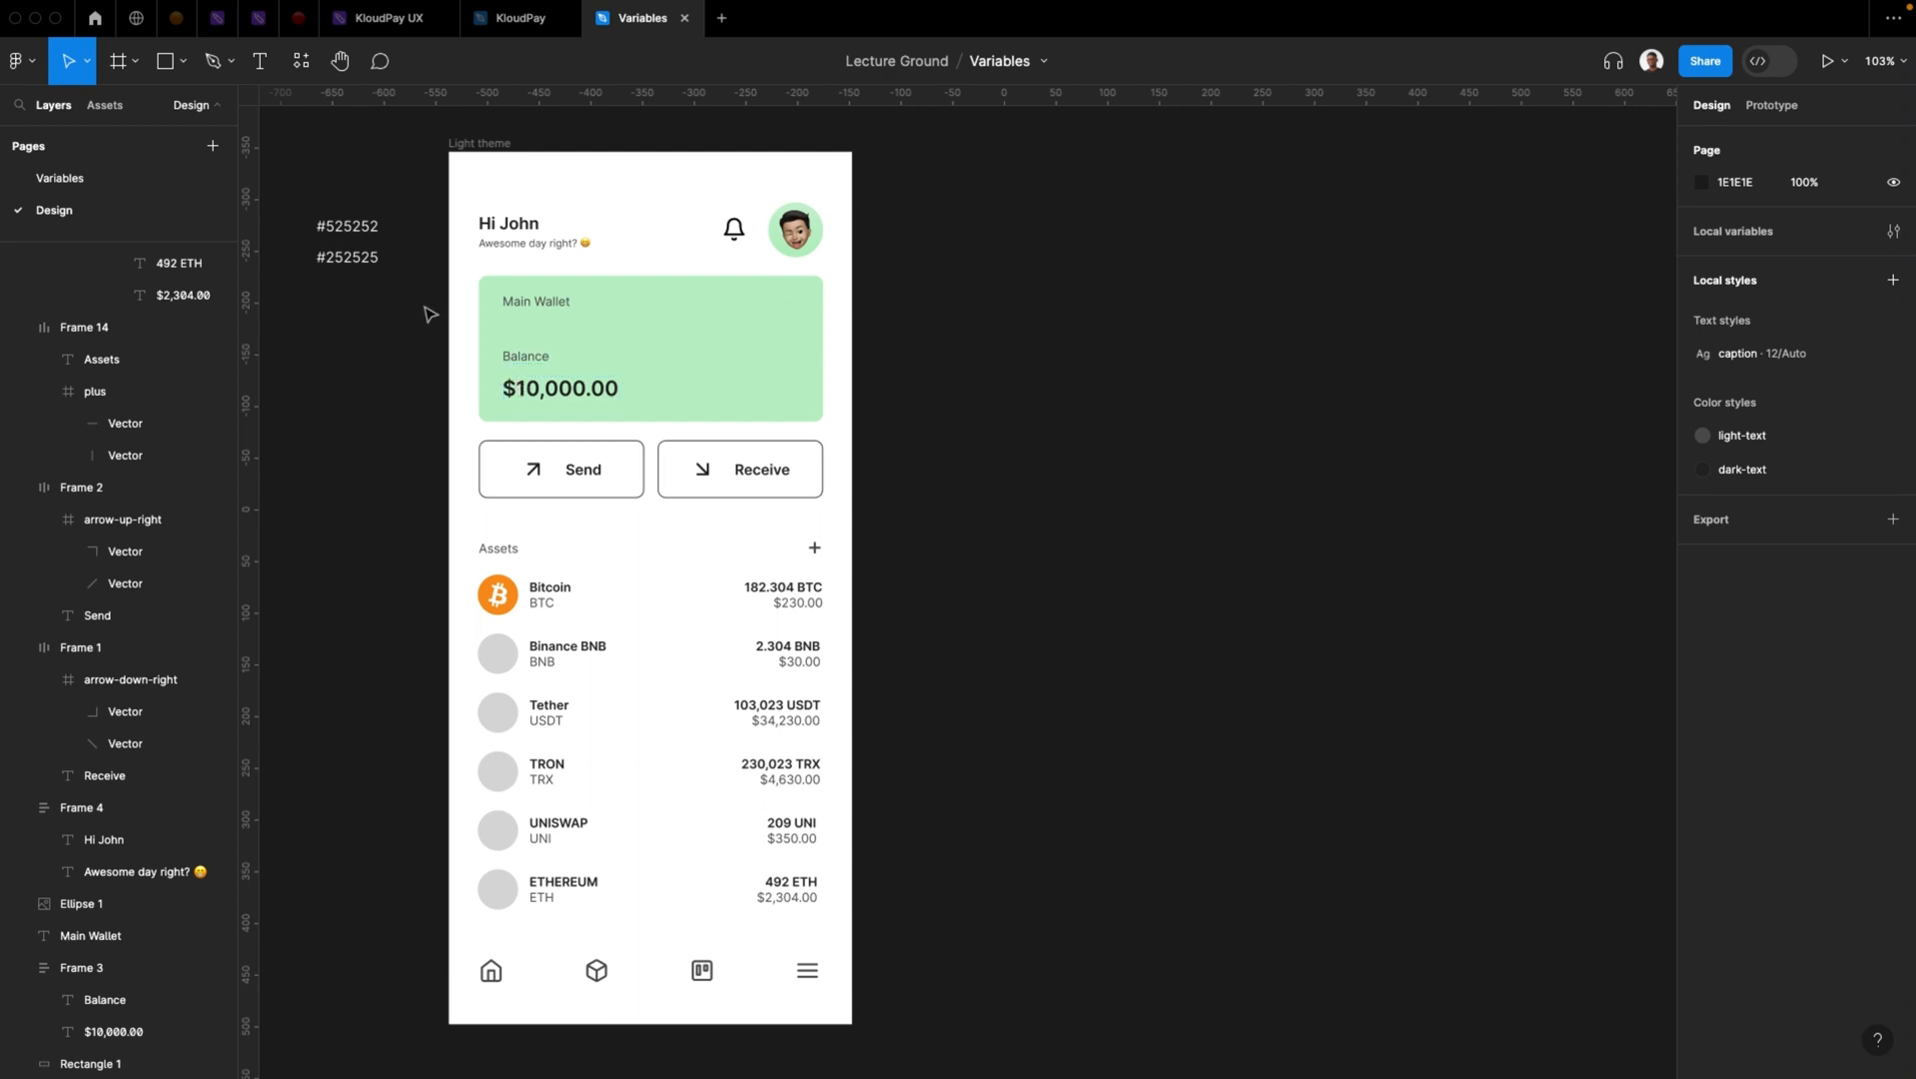
Look at the local variables window, close it and bring up the Understanding Variables diagram on the Variables page
left_click(1884, 234)
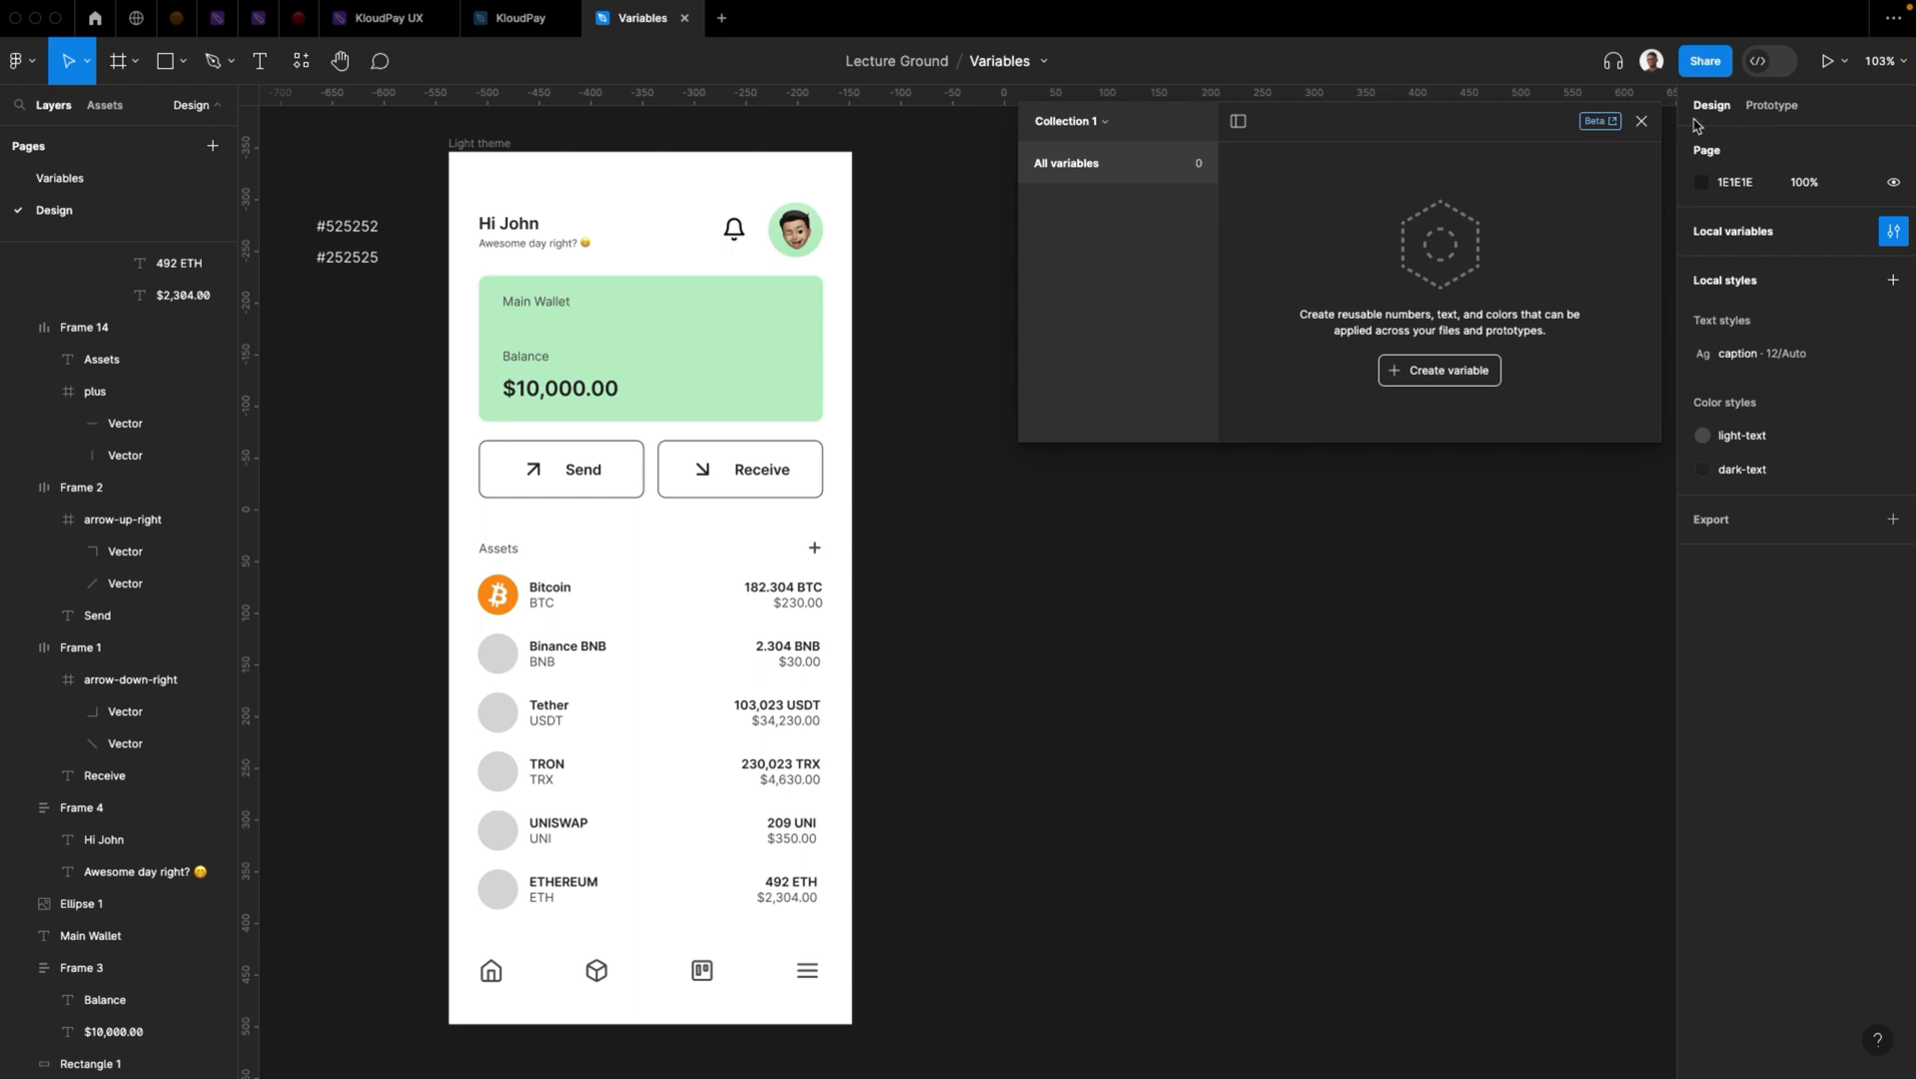
left_click(1642, 122)
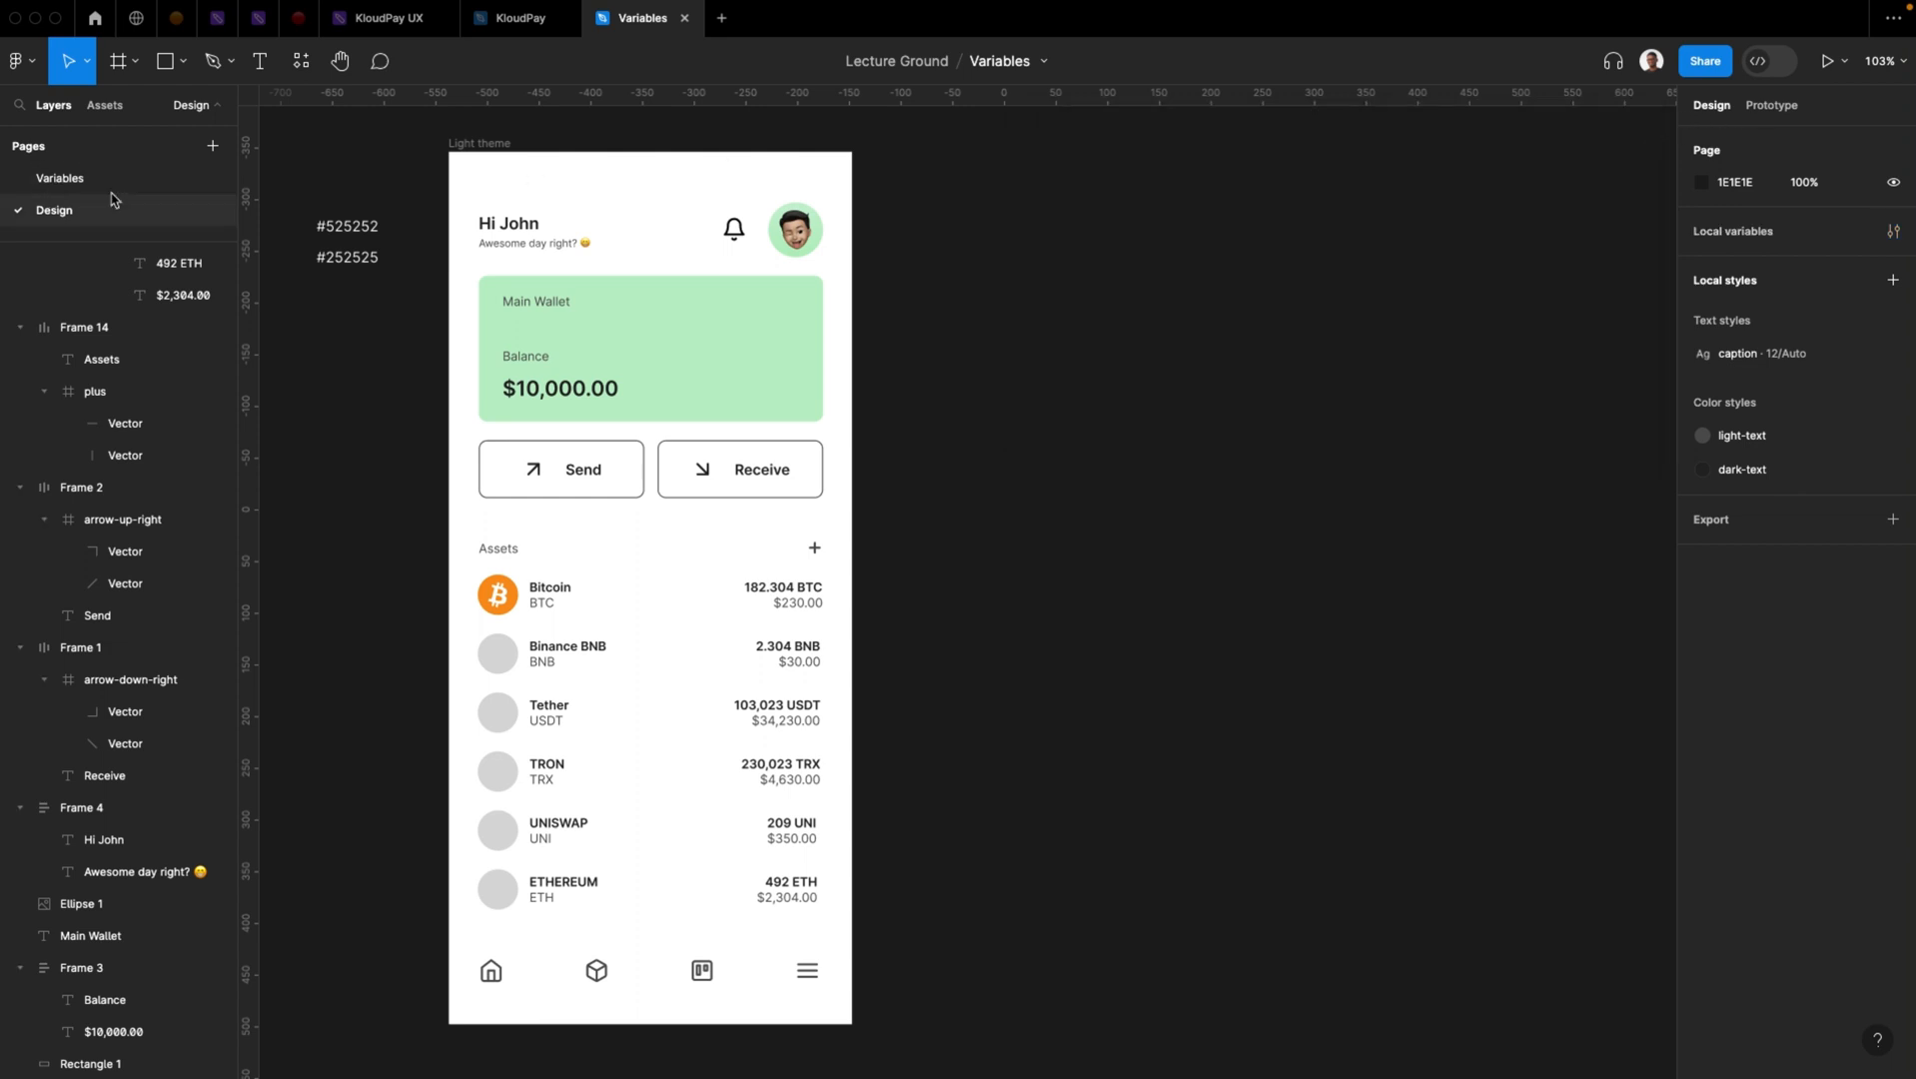
left_click(60, 177)
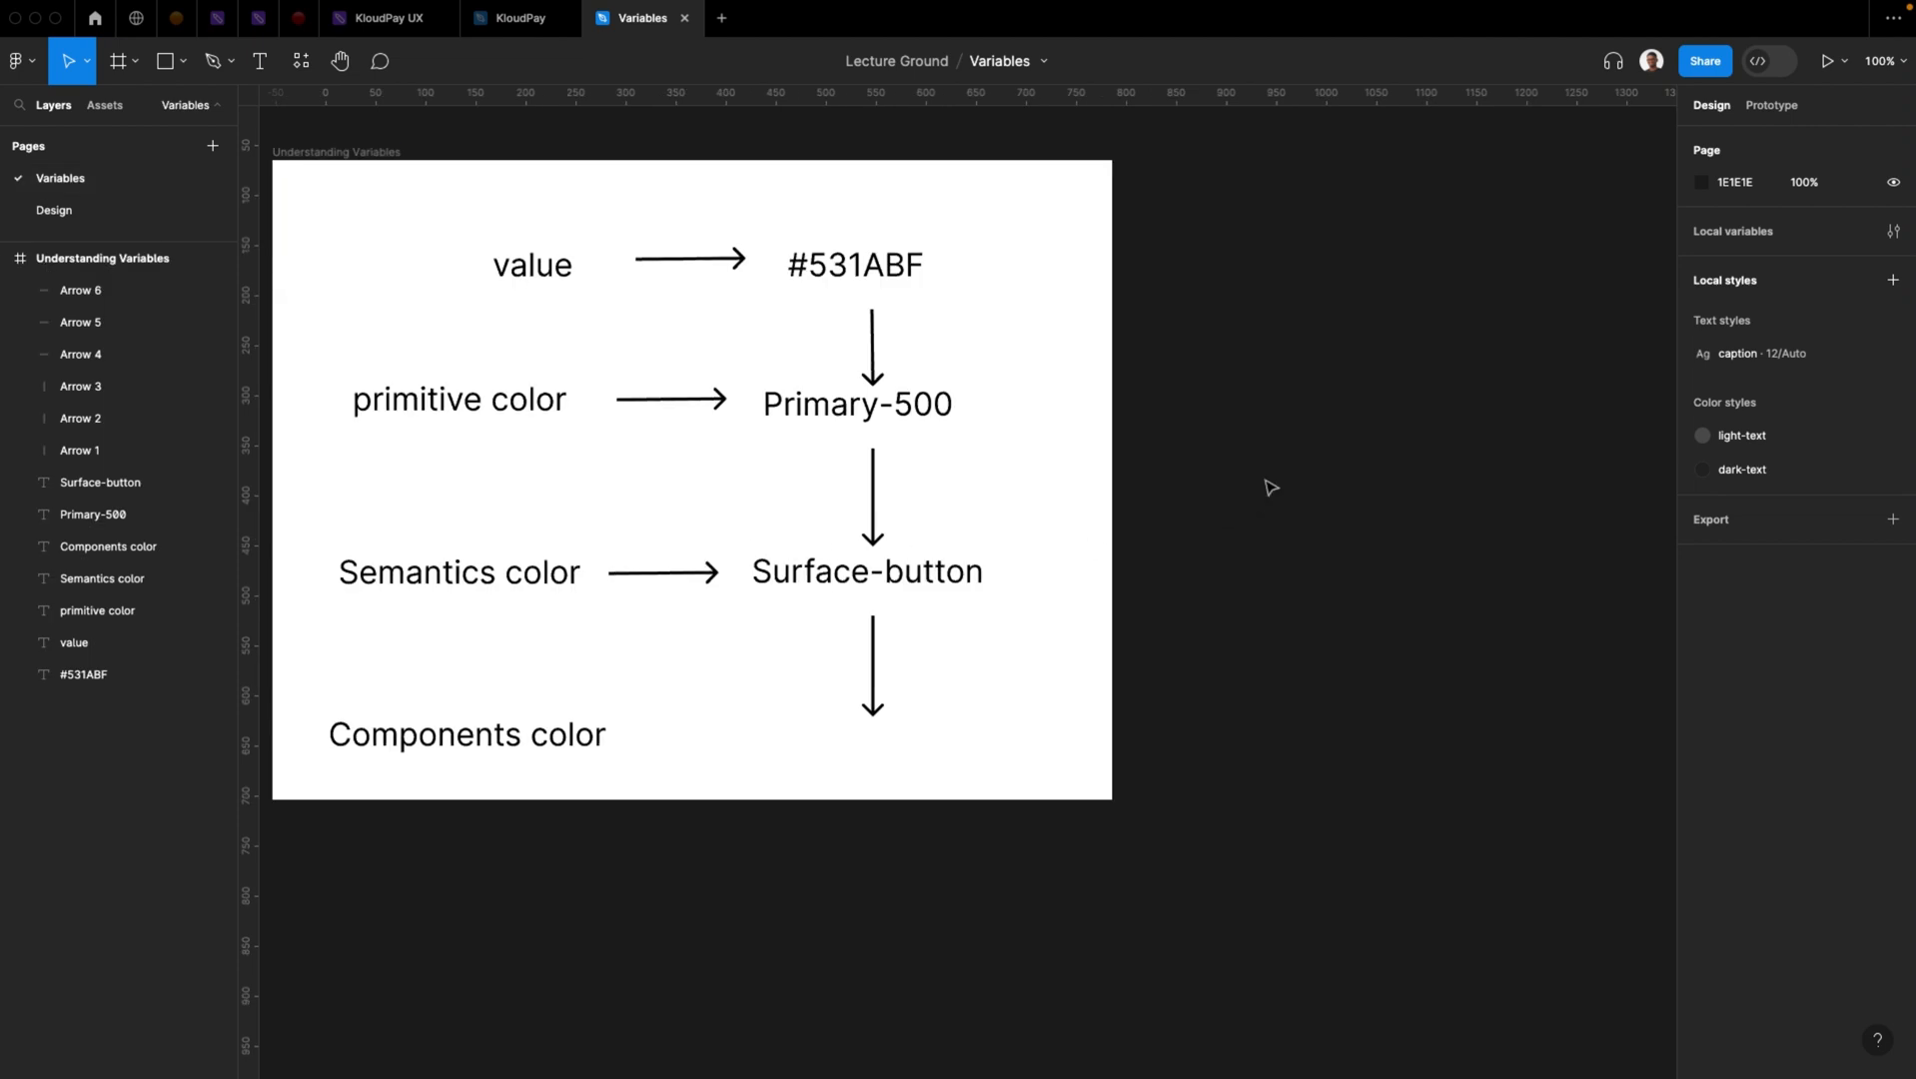
left_click_drag(1230, 462, 1285, 511)
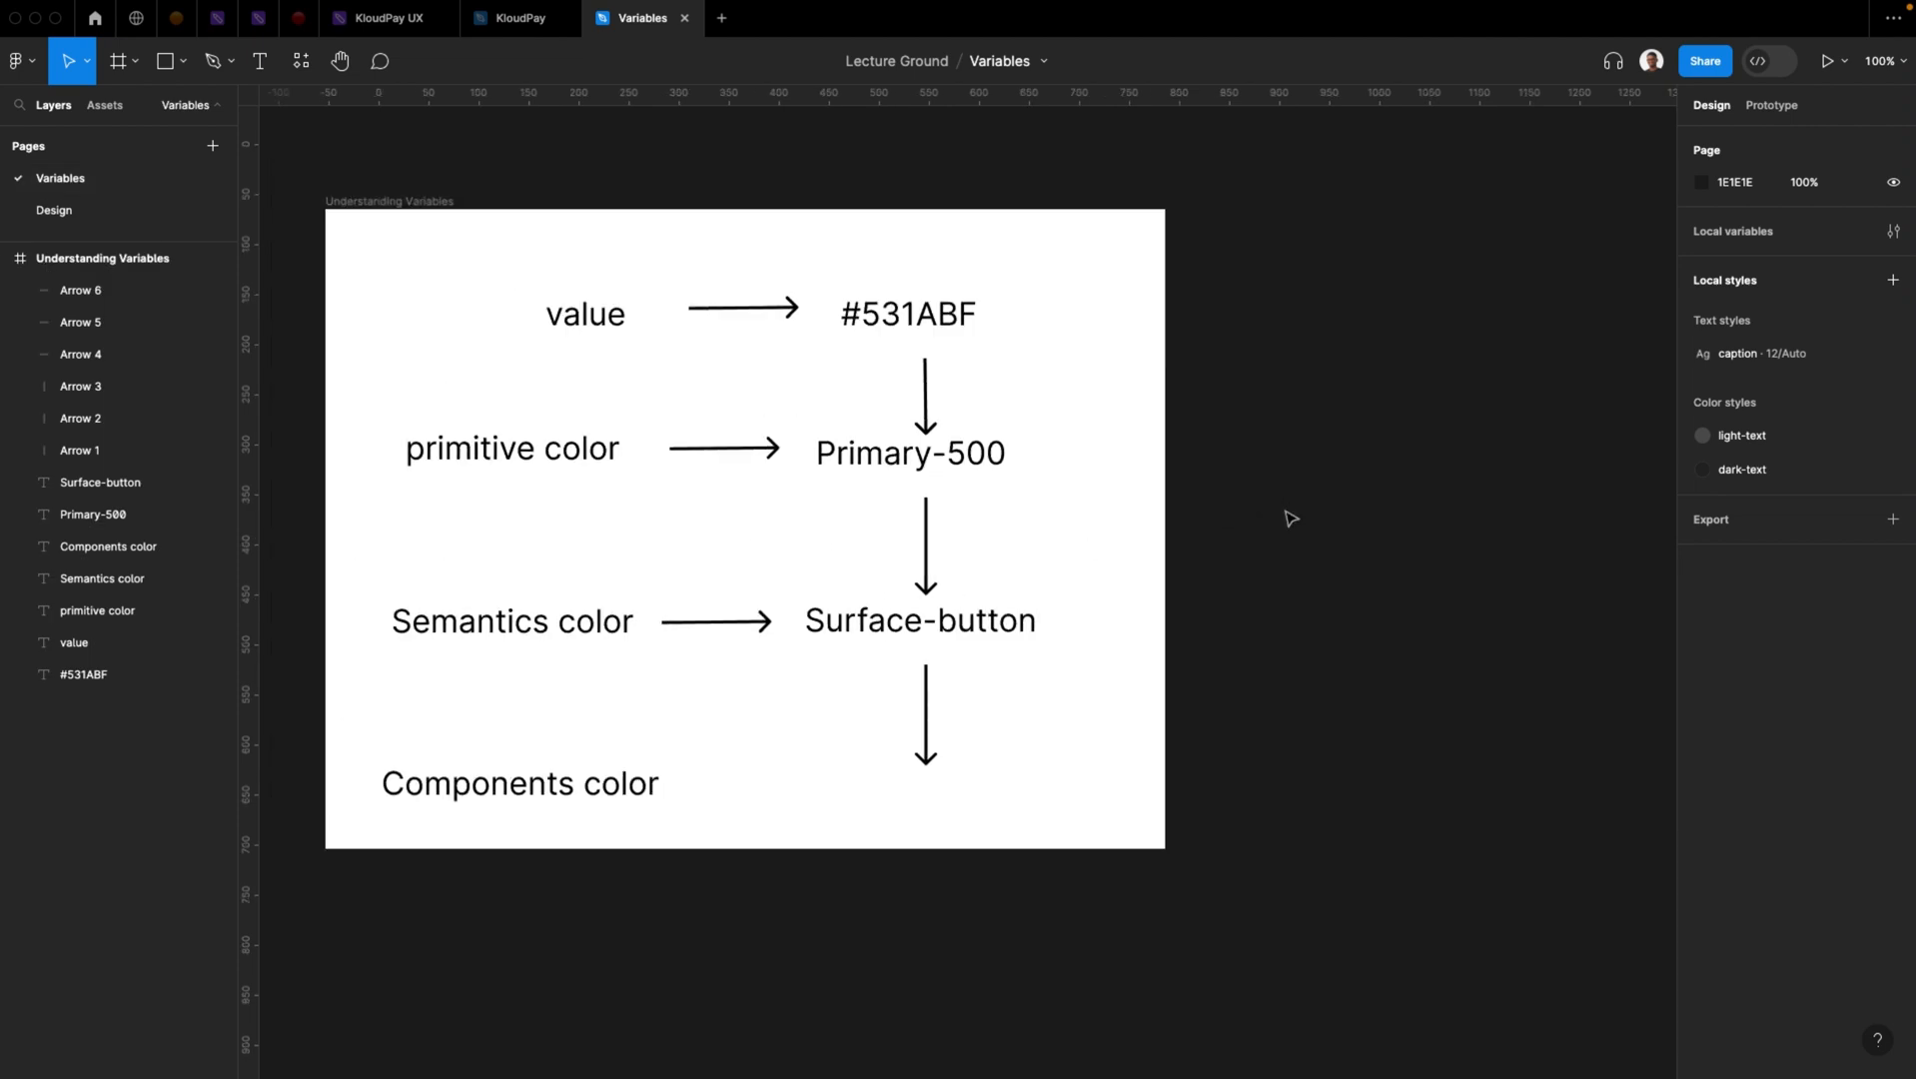
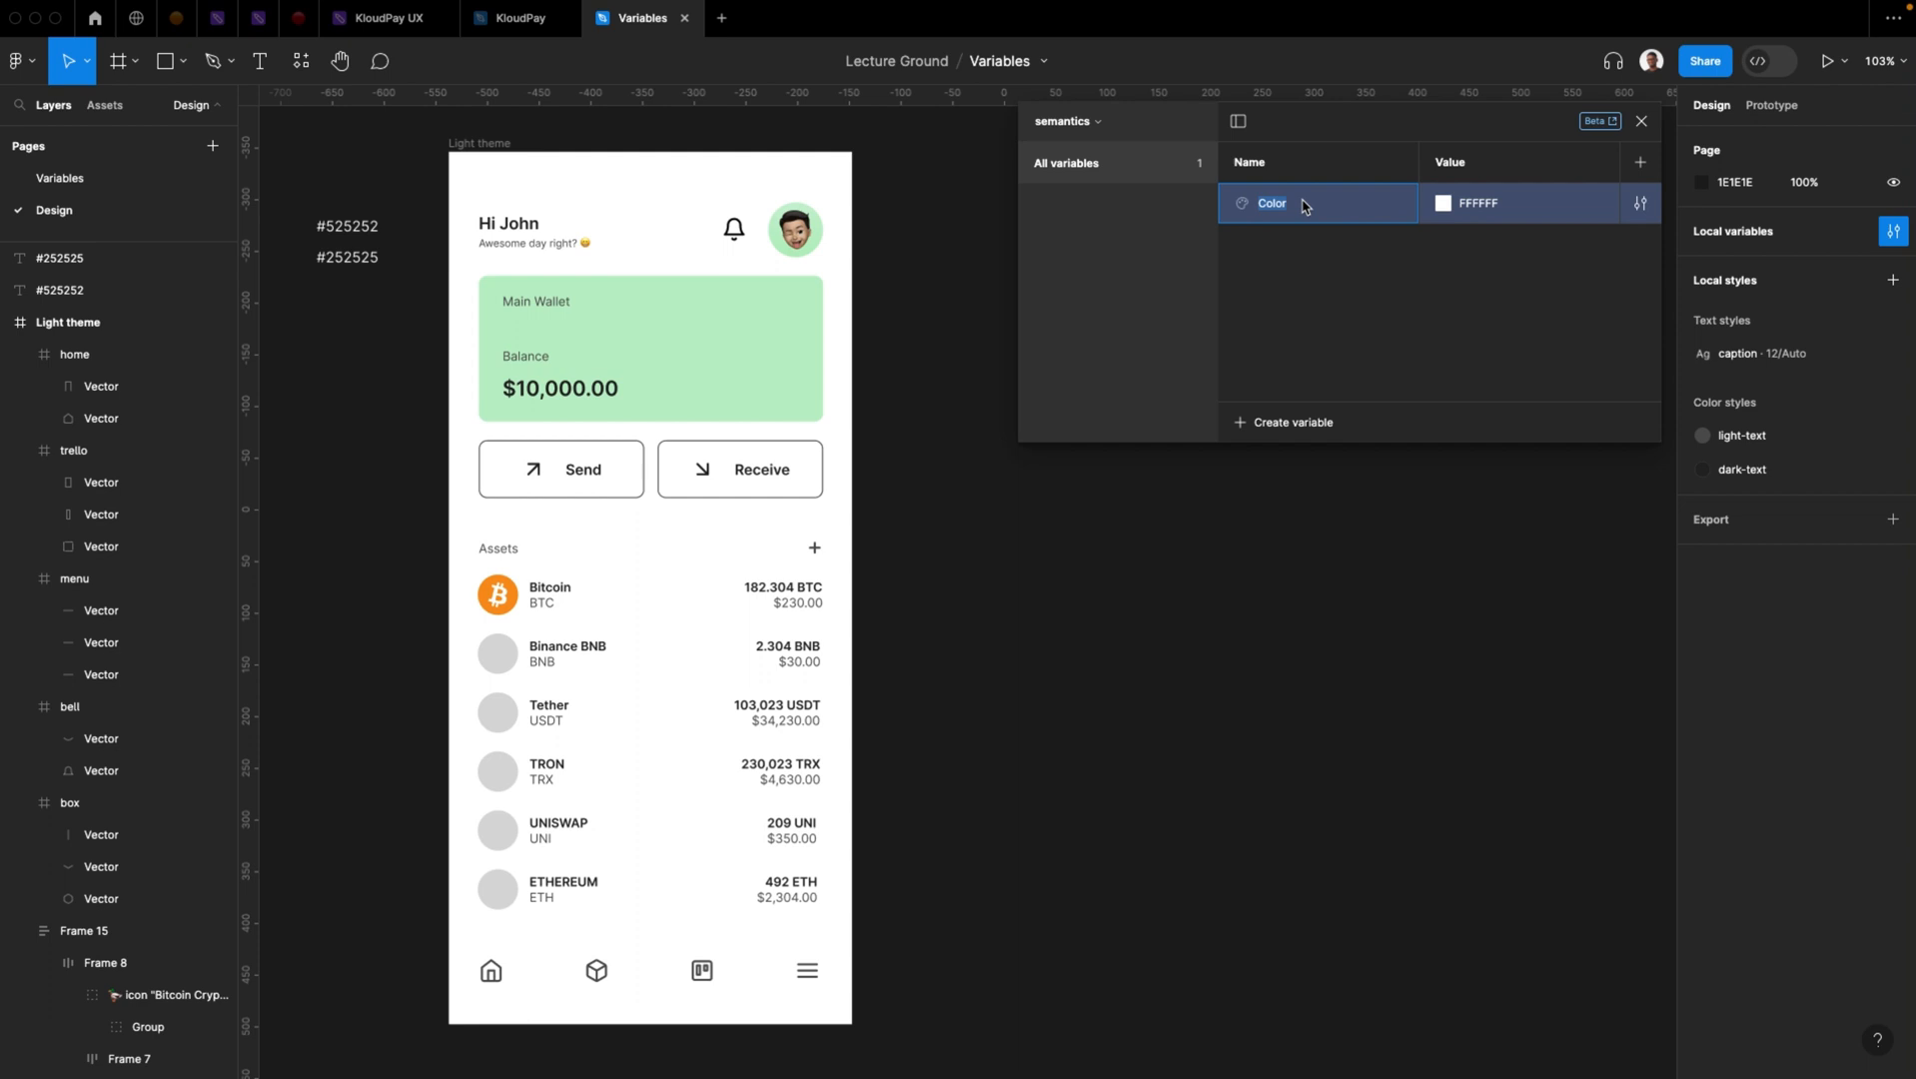
Name the semantics collection's color variable "wallet-surface" and set its value to 531ABF
type("surface")
left_click(1519, 206)
left_click(1519, 206)
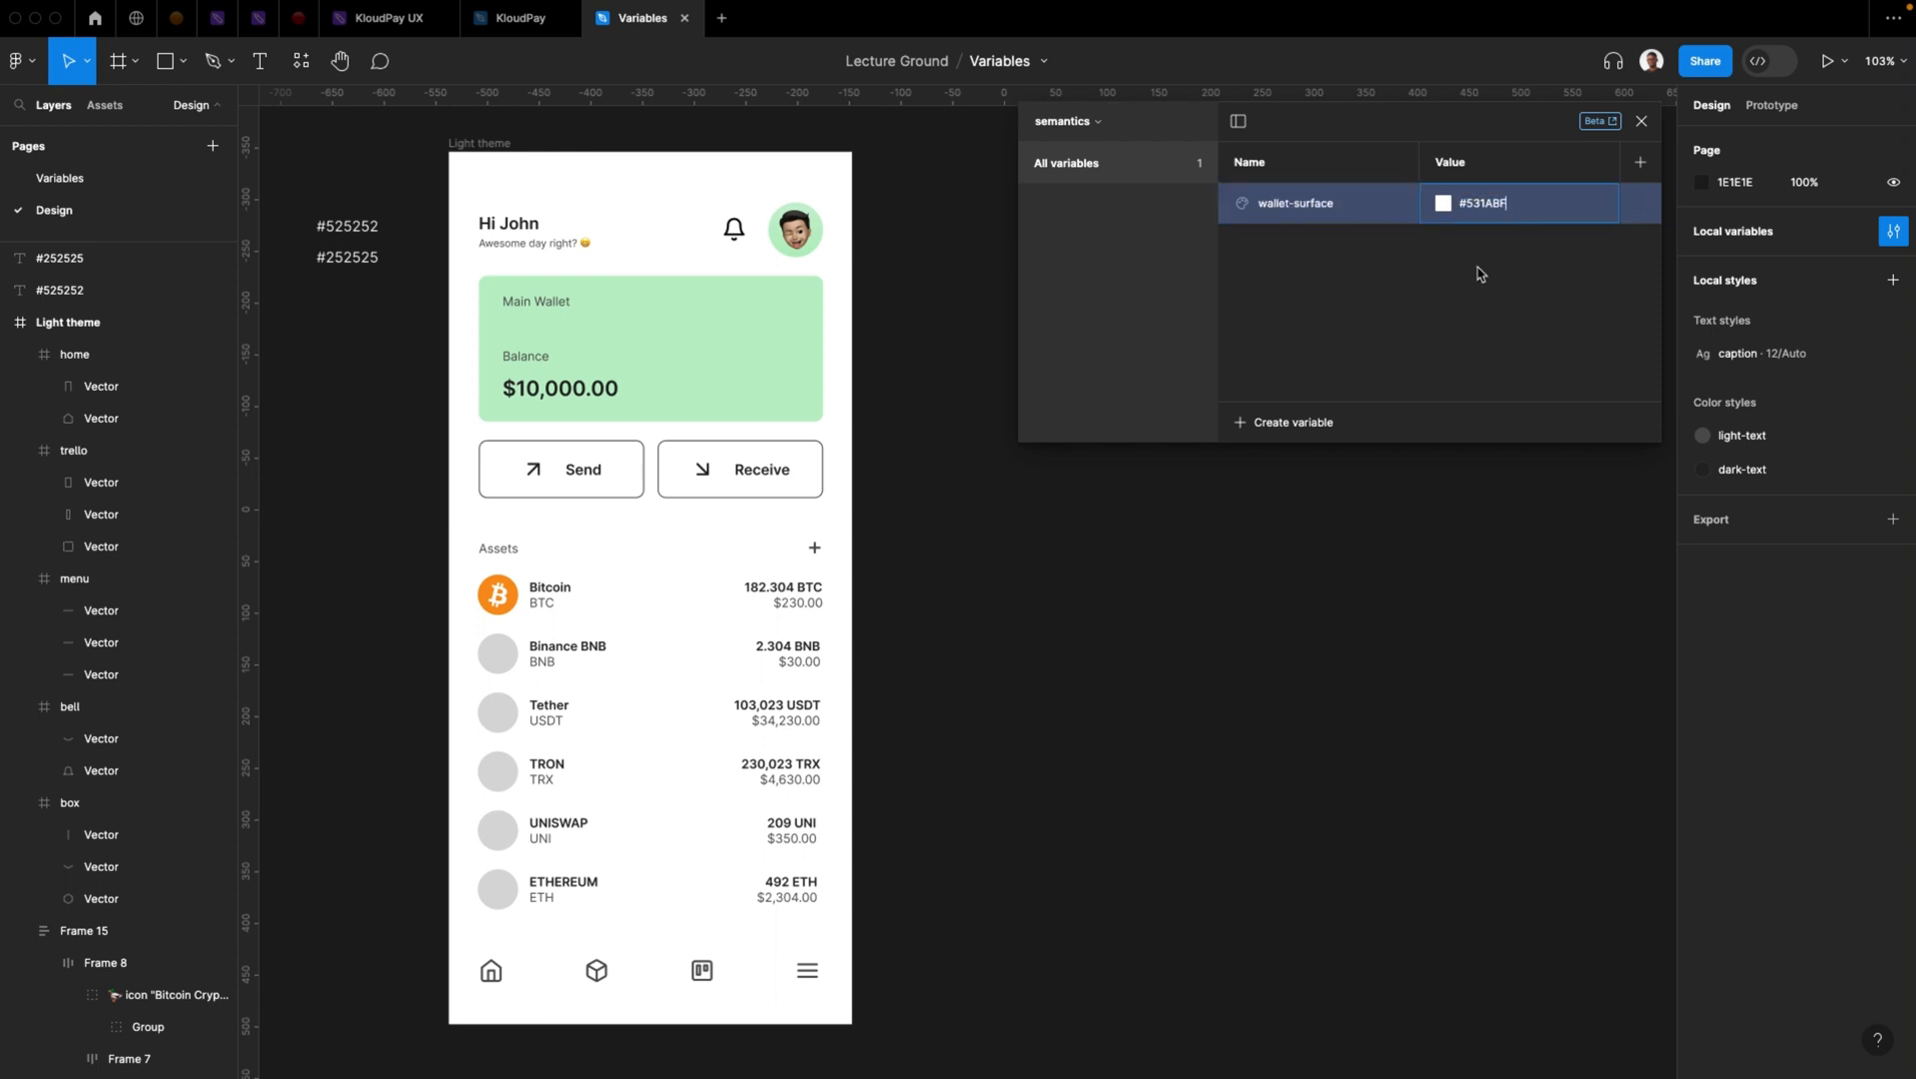
type("531ABF")
key("Return")
Compare the fill settings of the green wallet card and the Send button
left_click(748, 372)
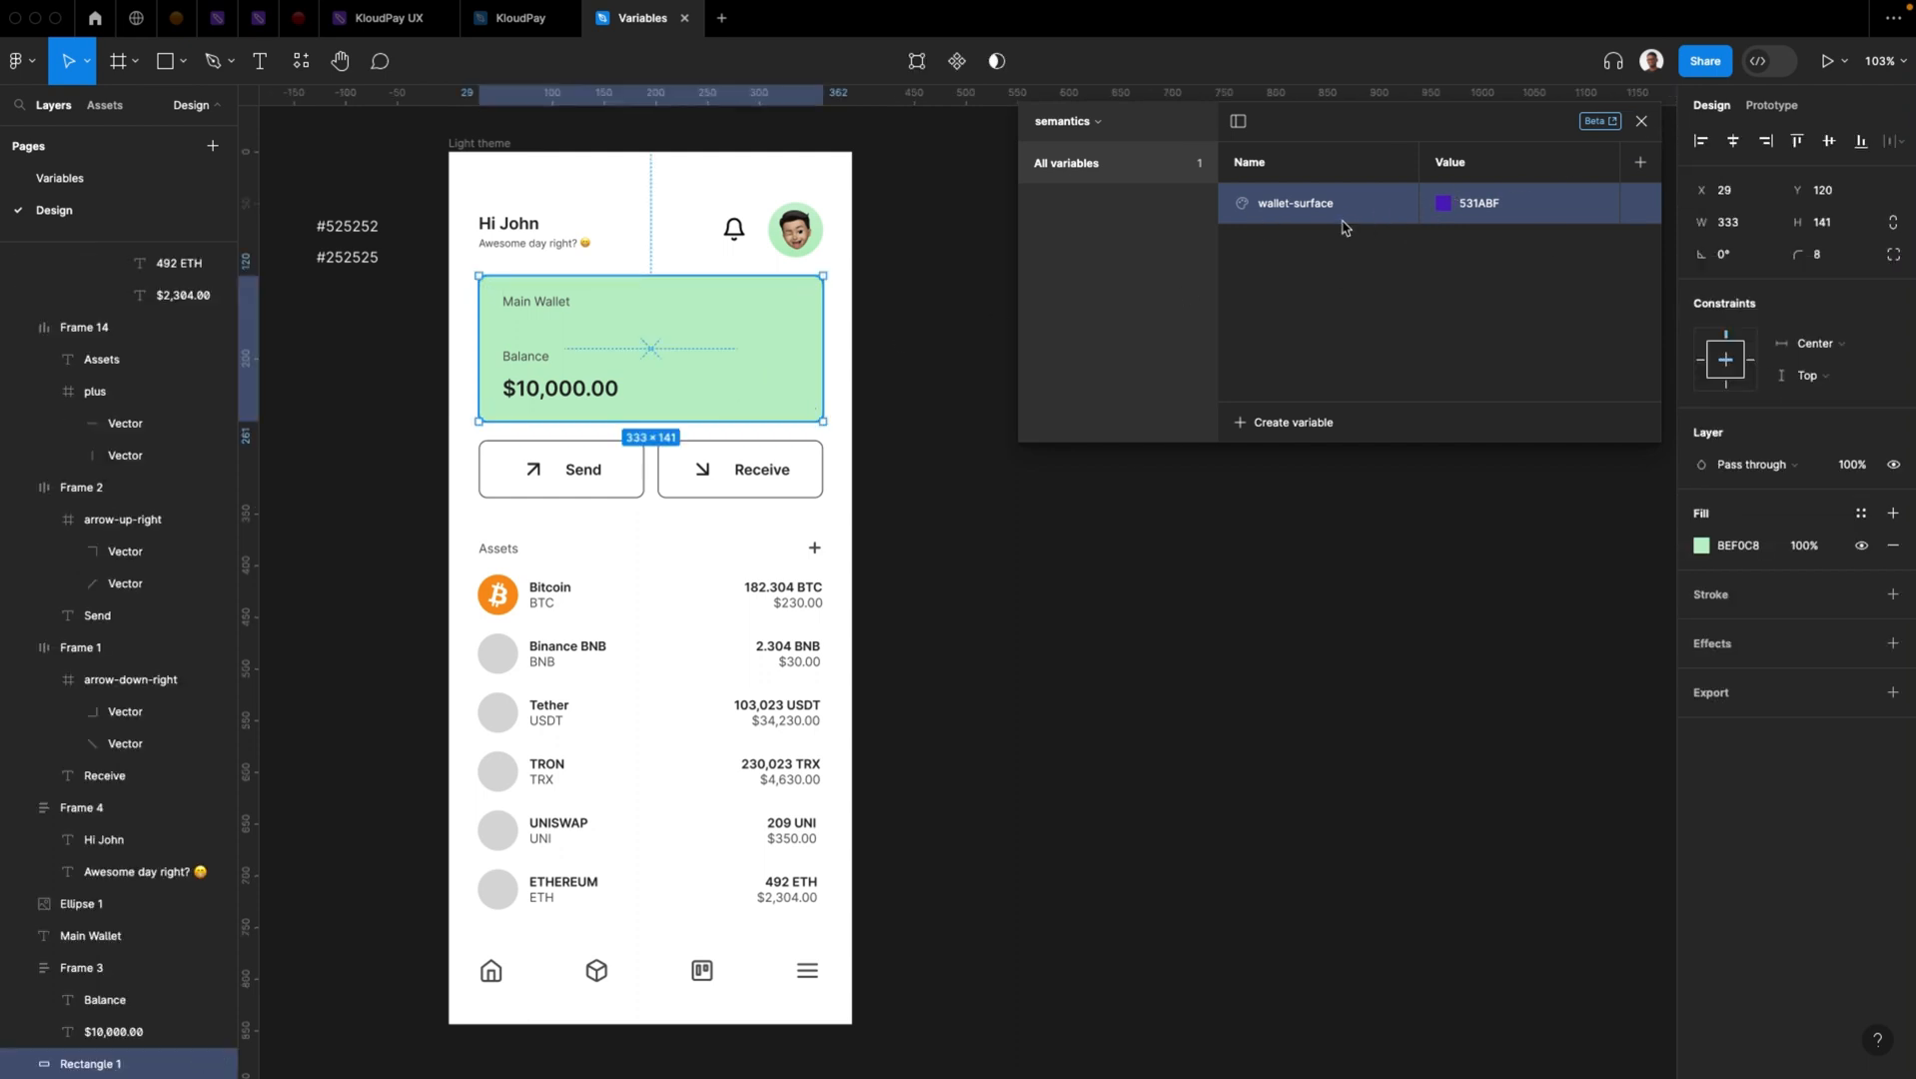
left_click(631, 468)
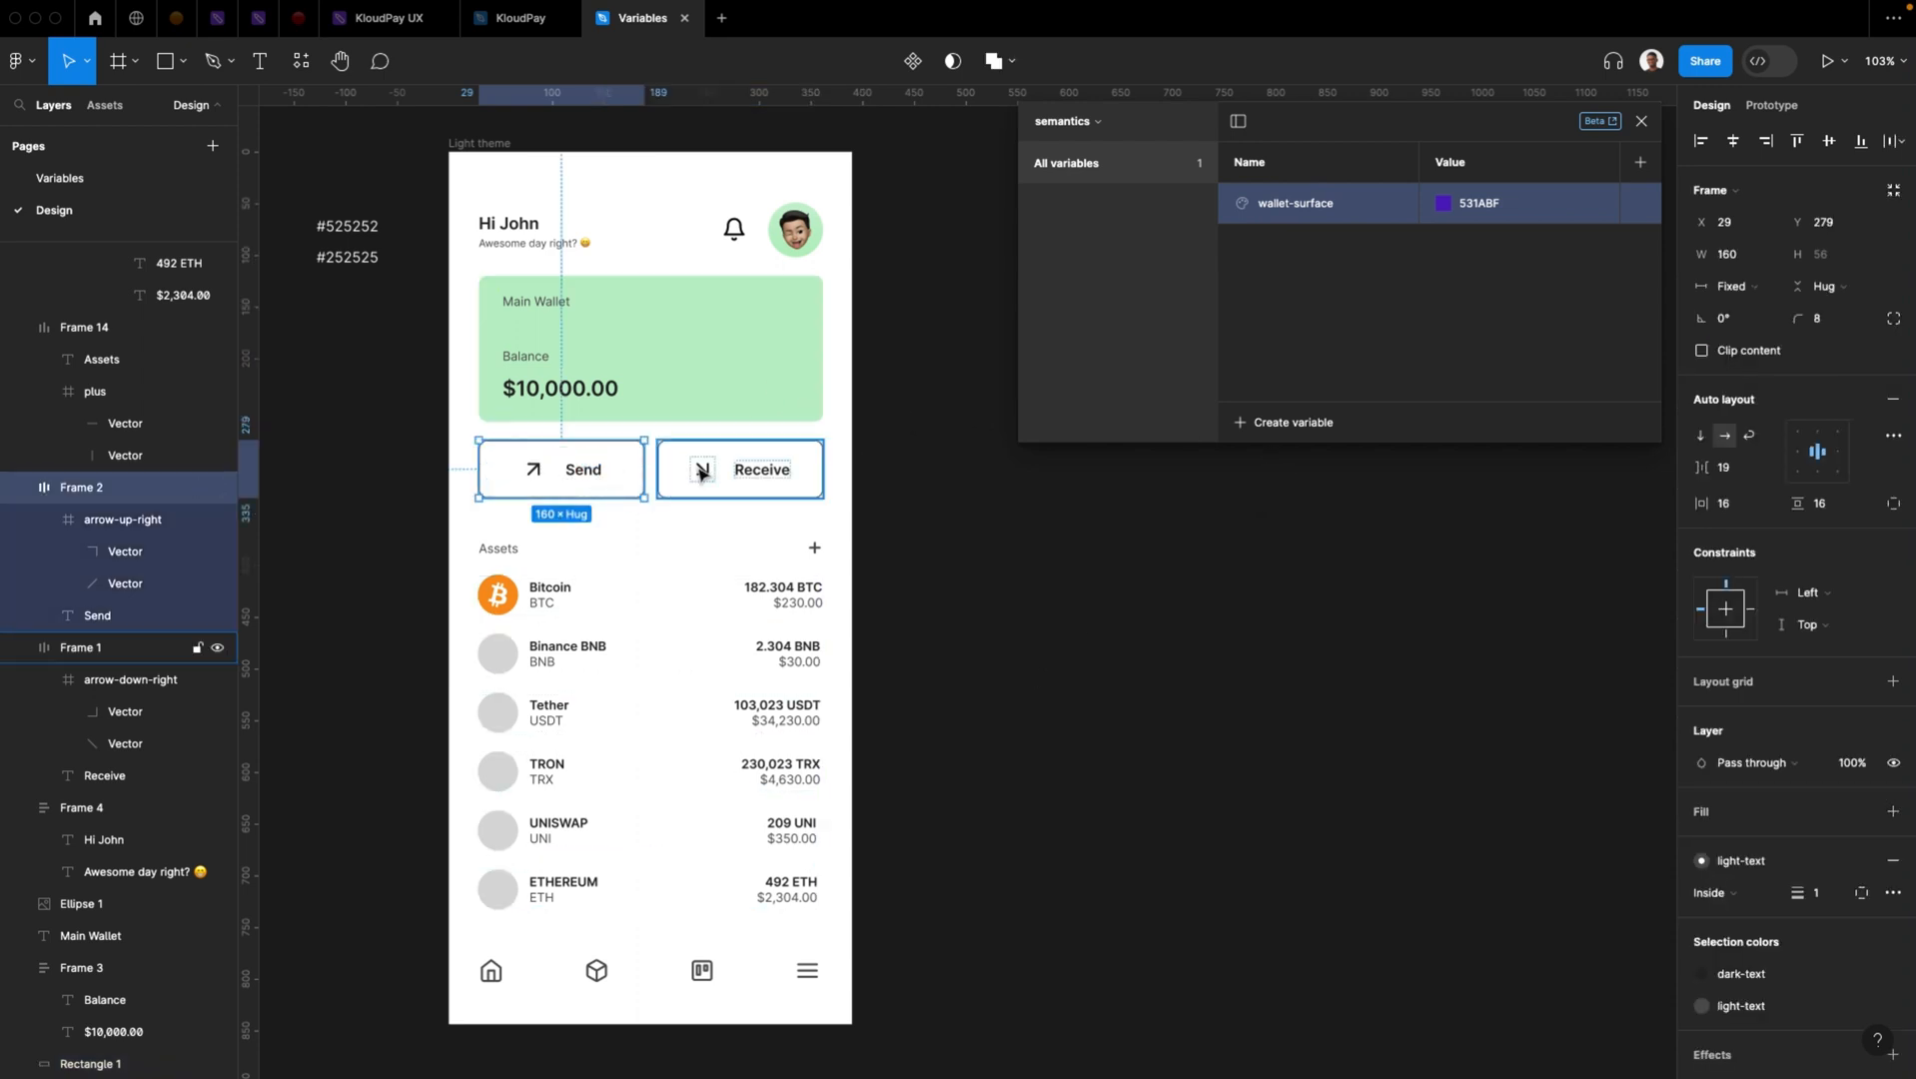
left_click(676, 336)
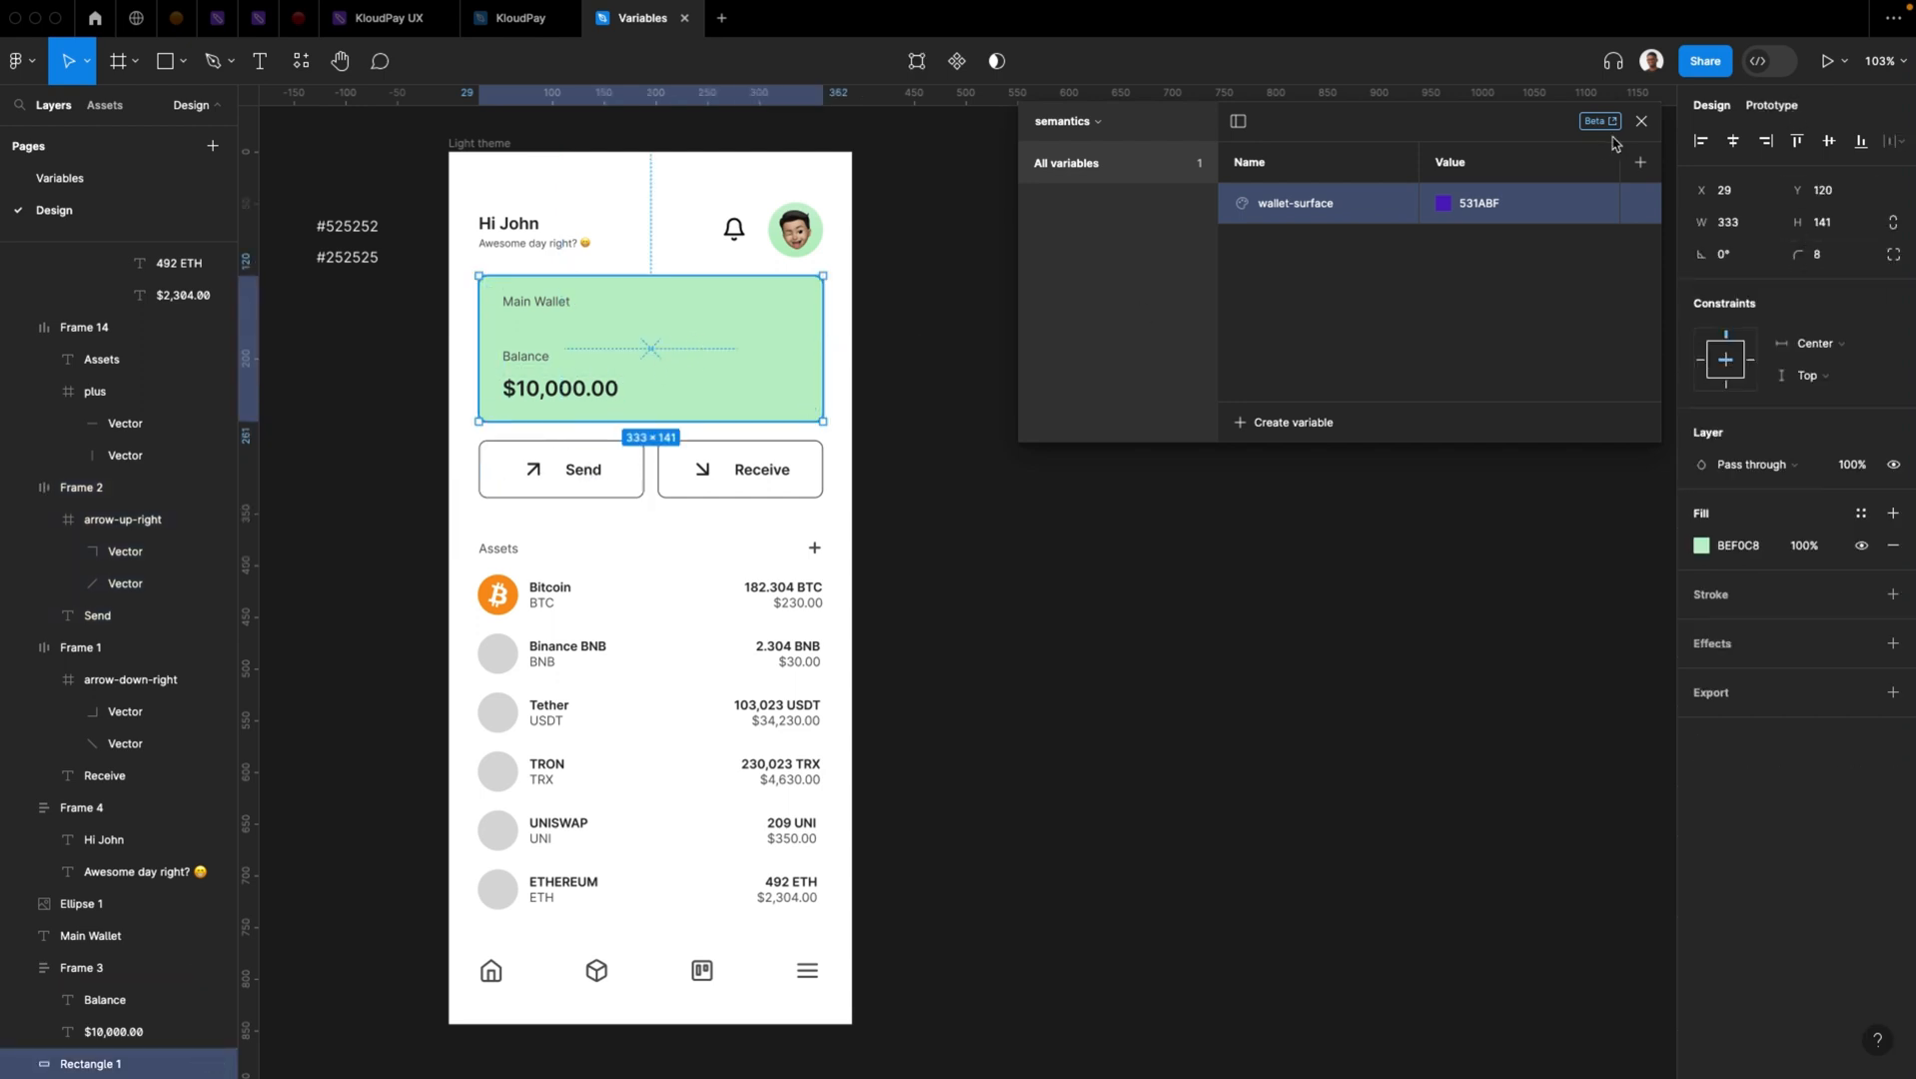
Close the variables window, review the #531ABF color chain on the Variables page and return to the Design page
left_click(1641, 121)
left_click(120, 170)
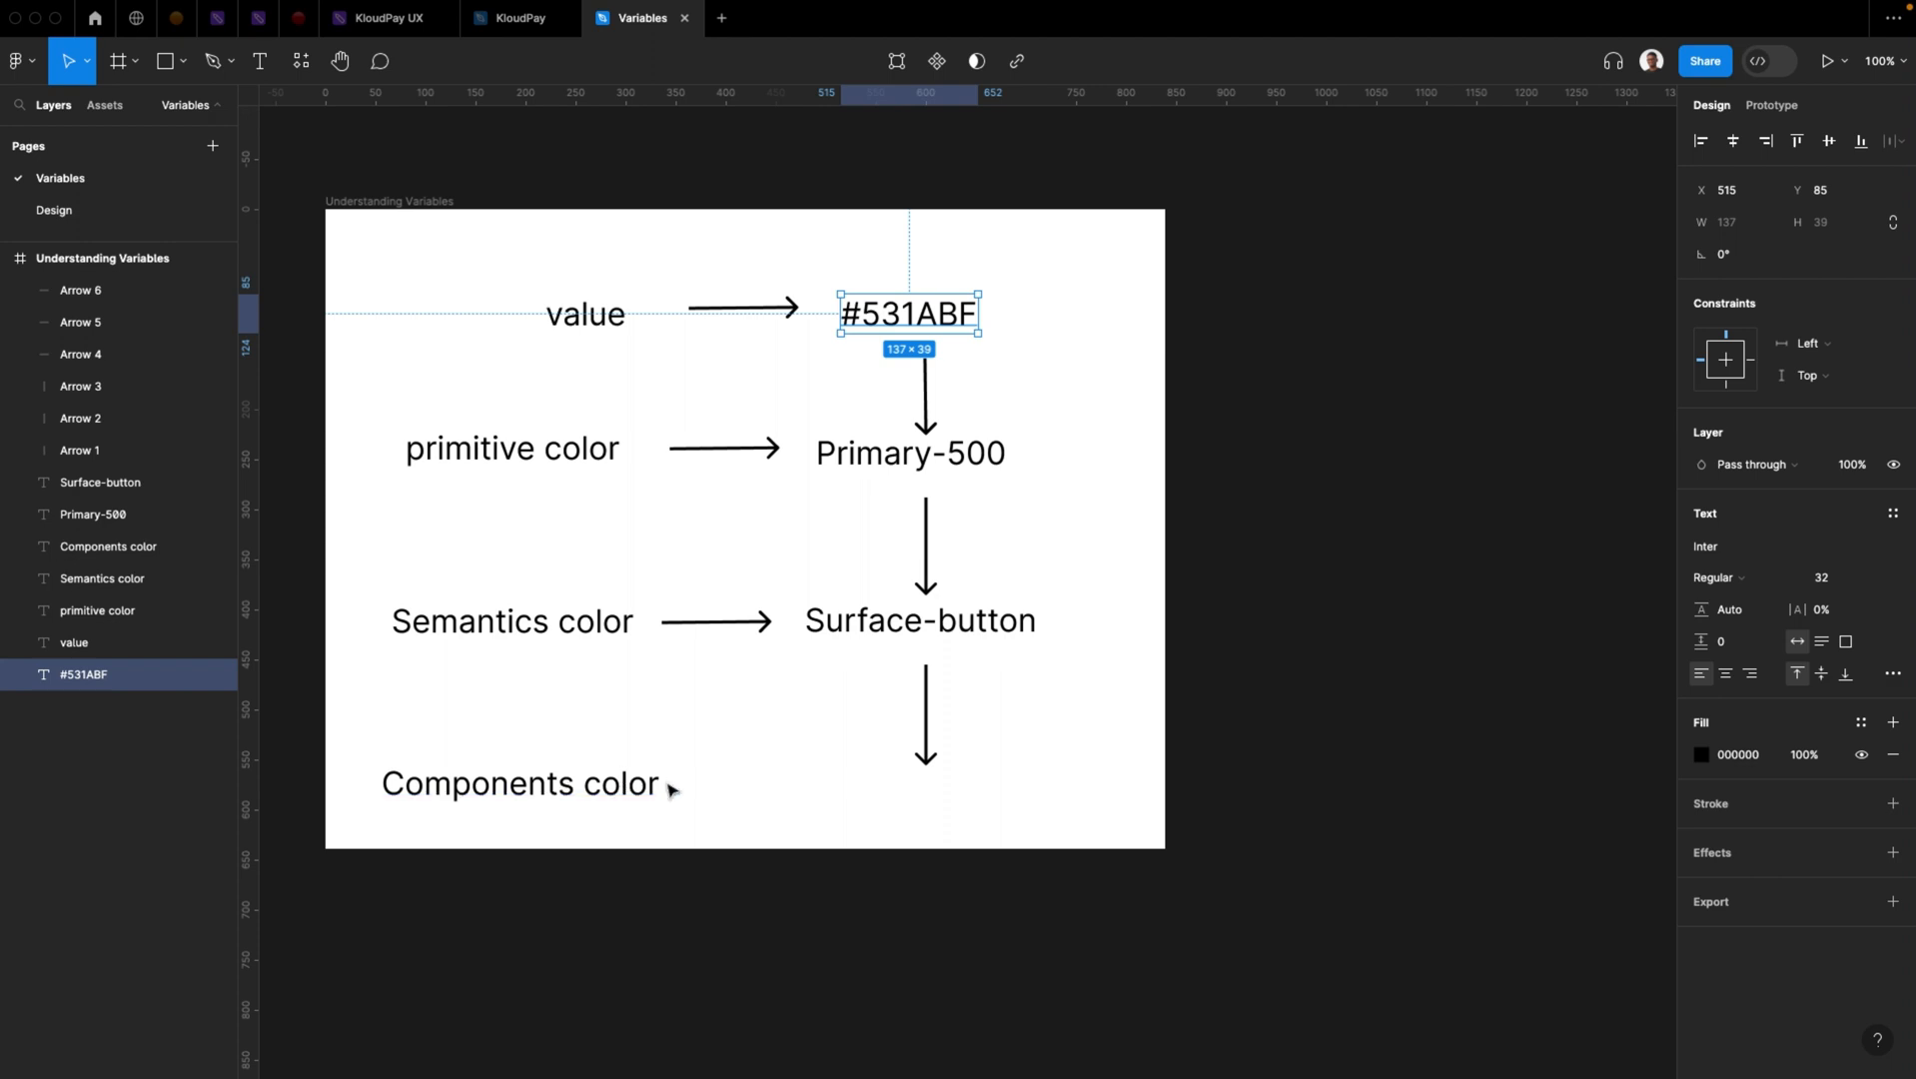
left_click(55, 211)
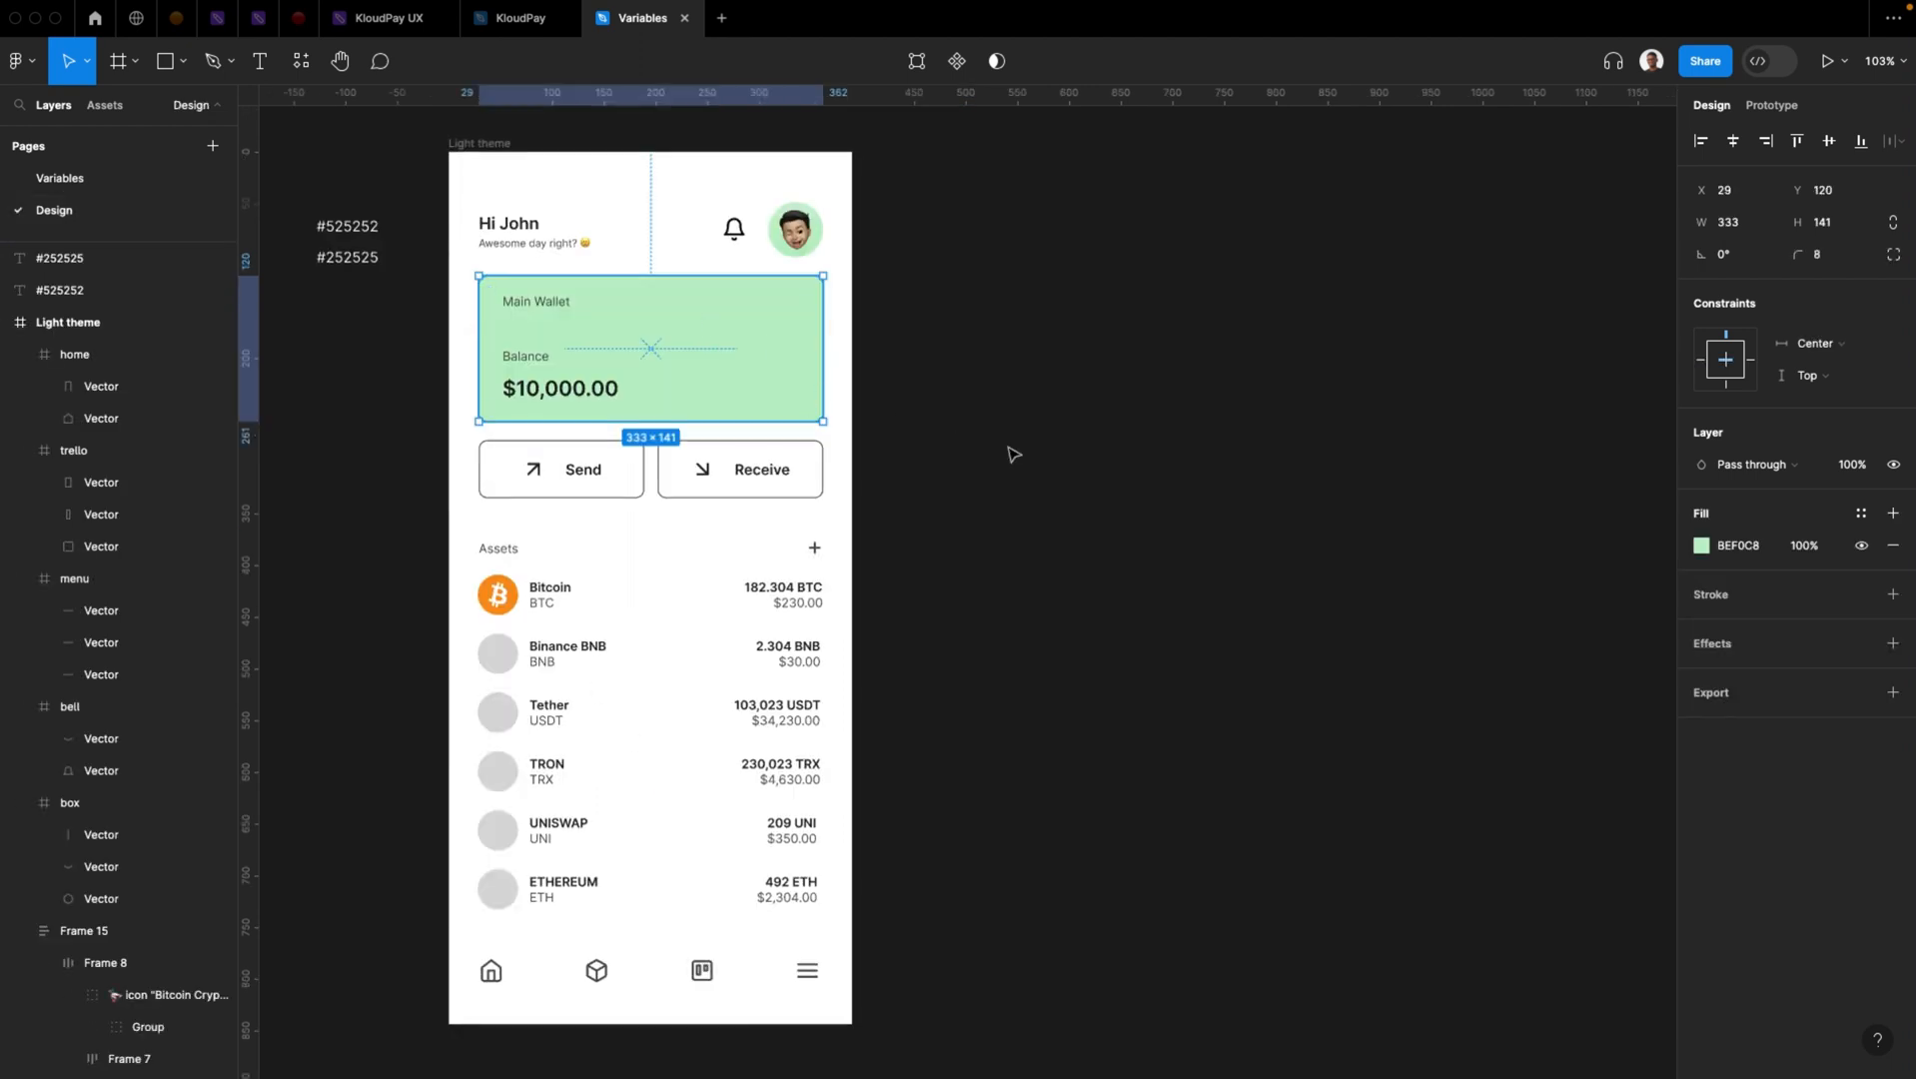
Deselect the wallet card and reopen the local variables window showing the semantics collection
left_click(828, 512)
left_click(655, 317)
left_click(1230, 410)
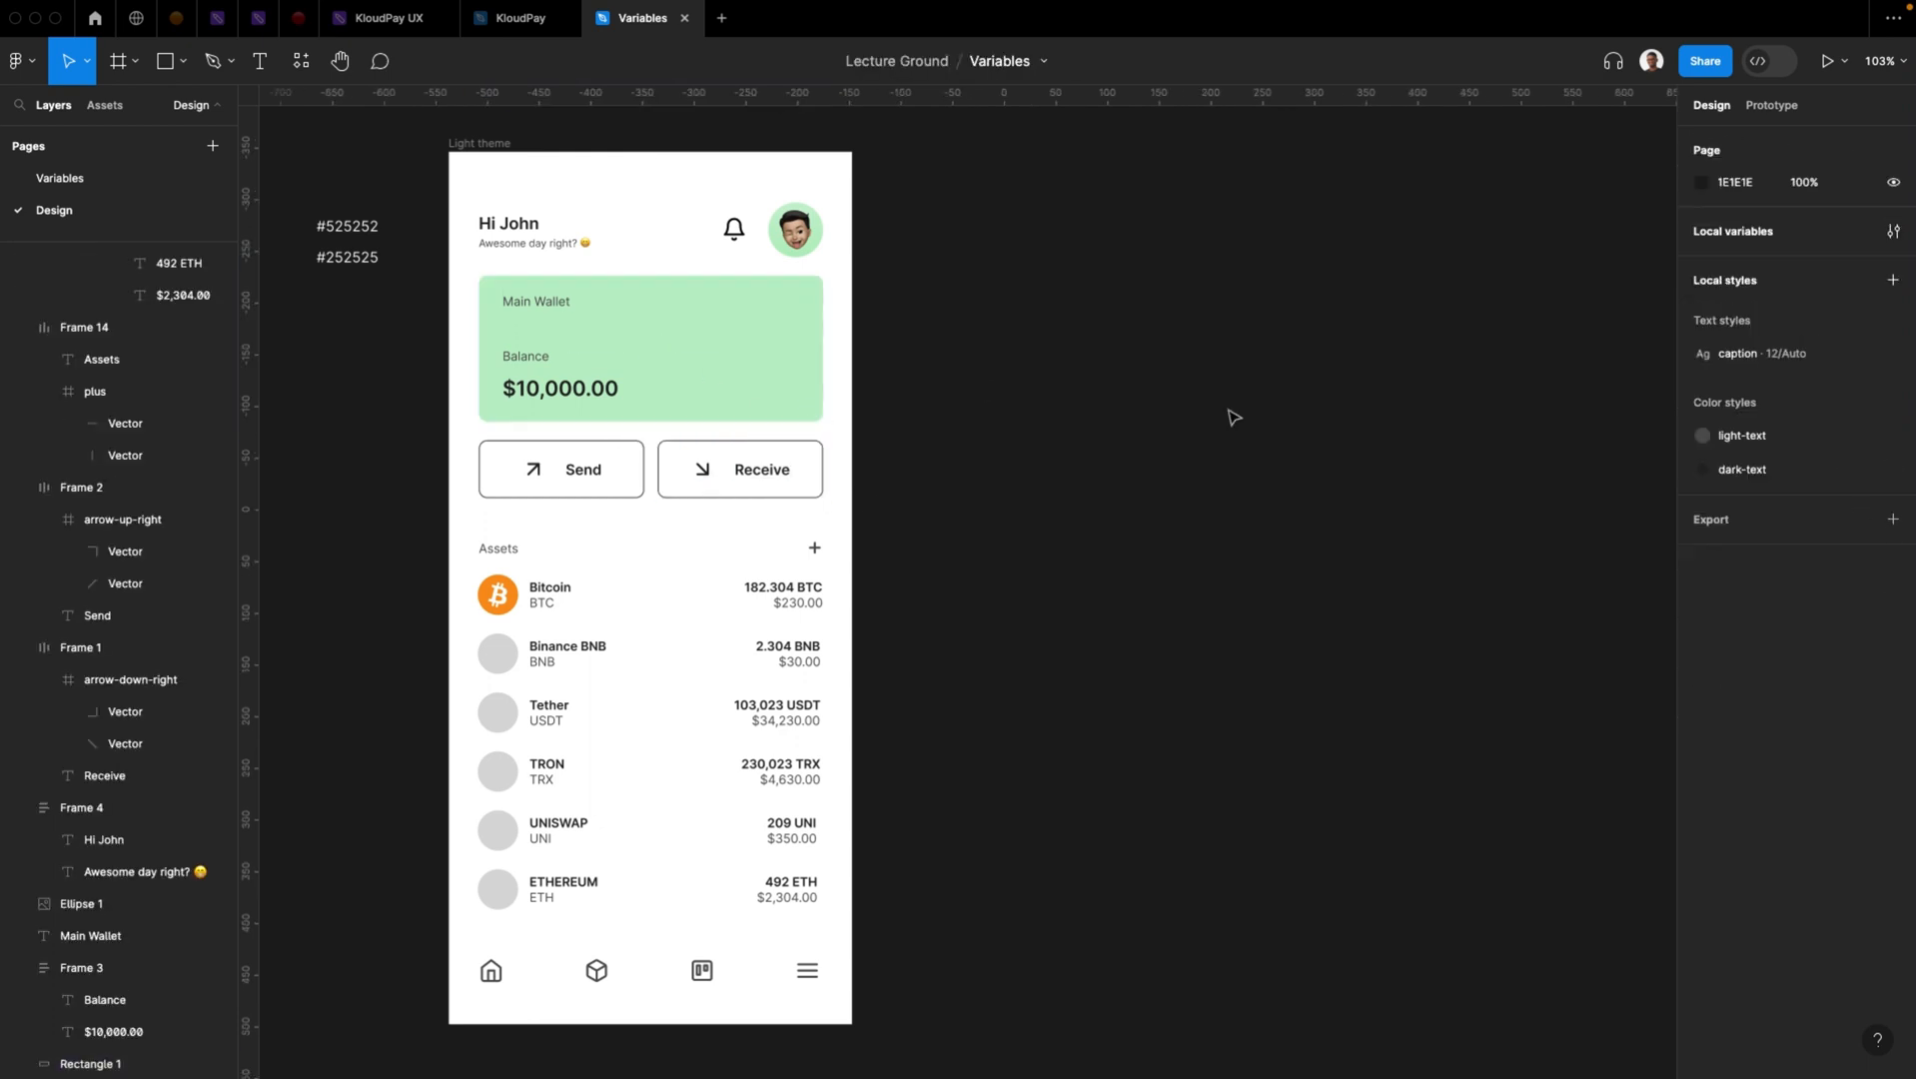
left_click(1893, 234)
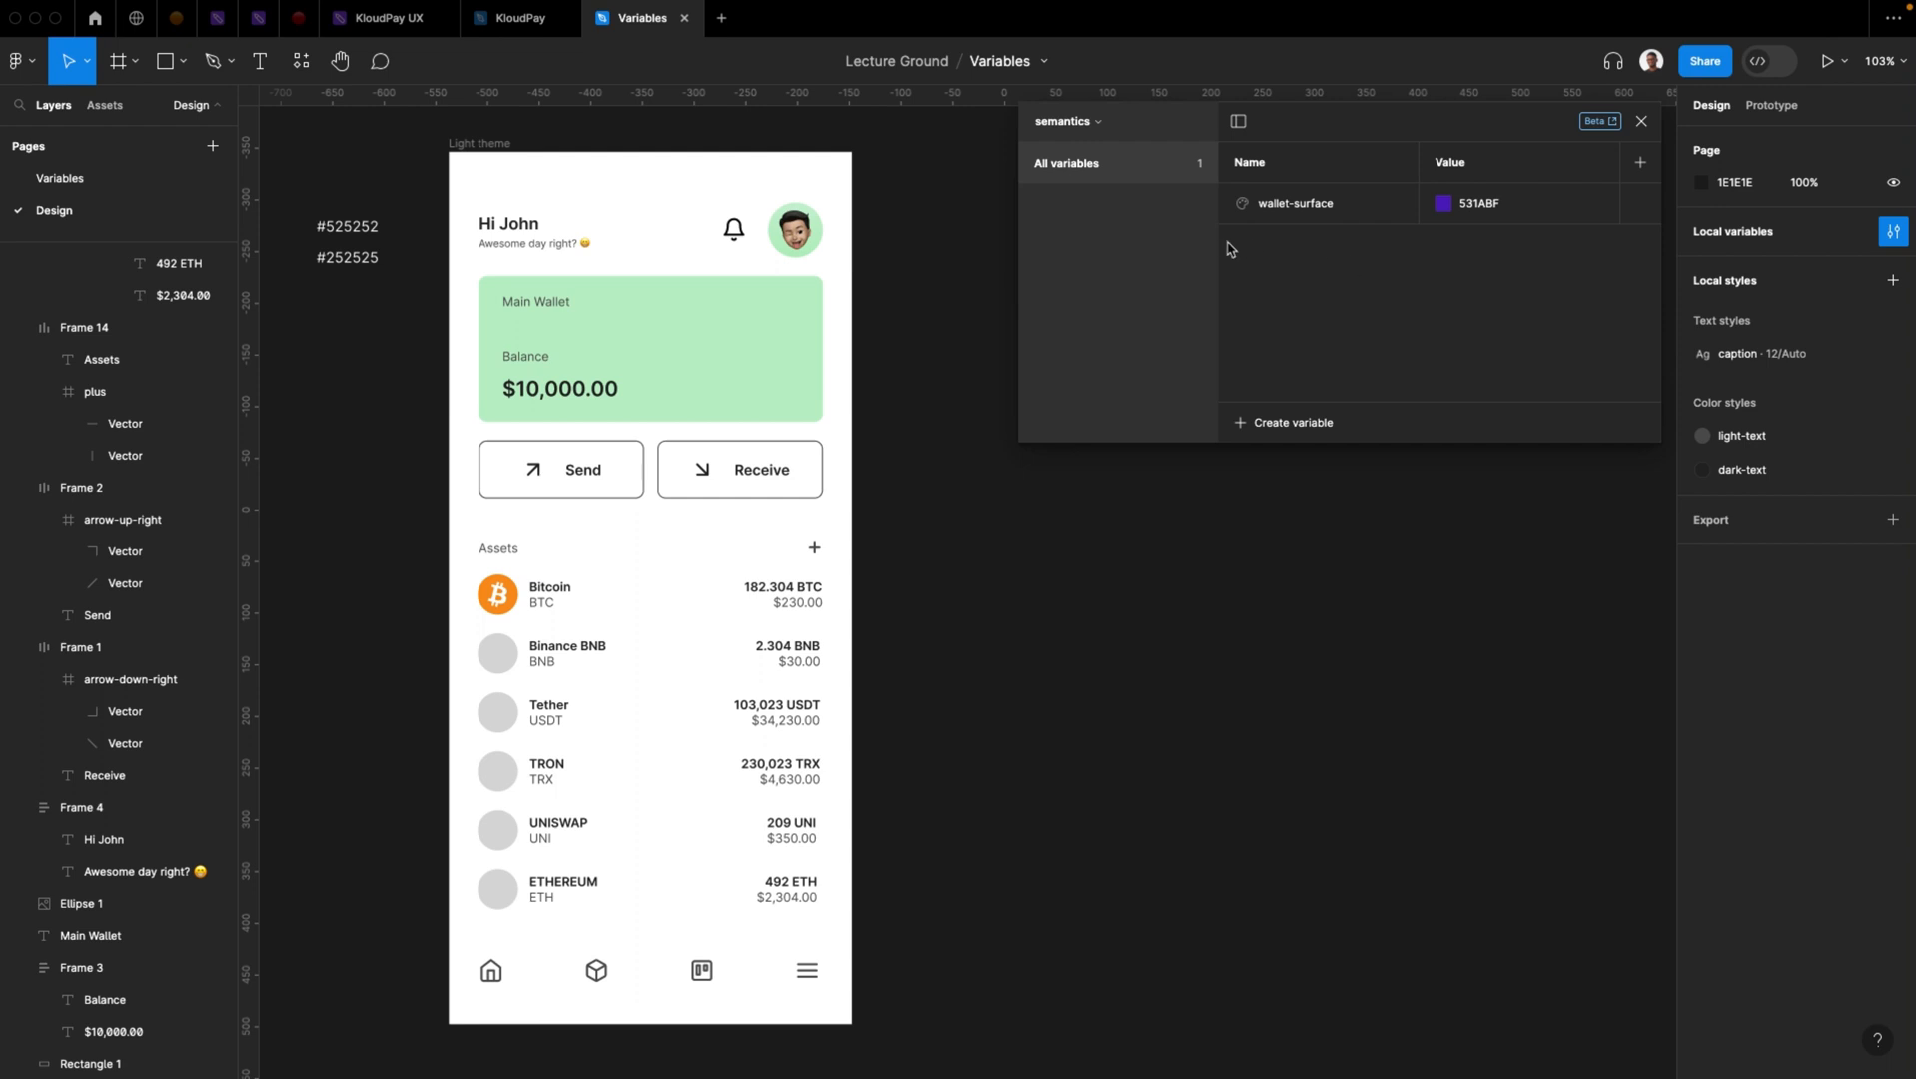
Switch to the Collection 1 variable collection and rename it "primitive color"
left_click(1091, 122)
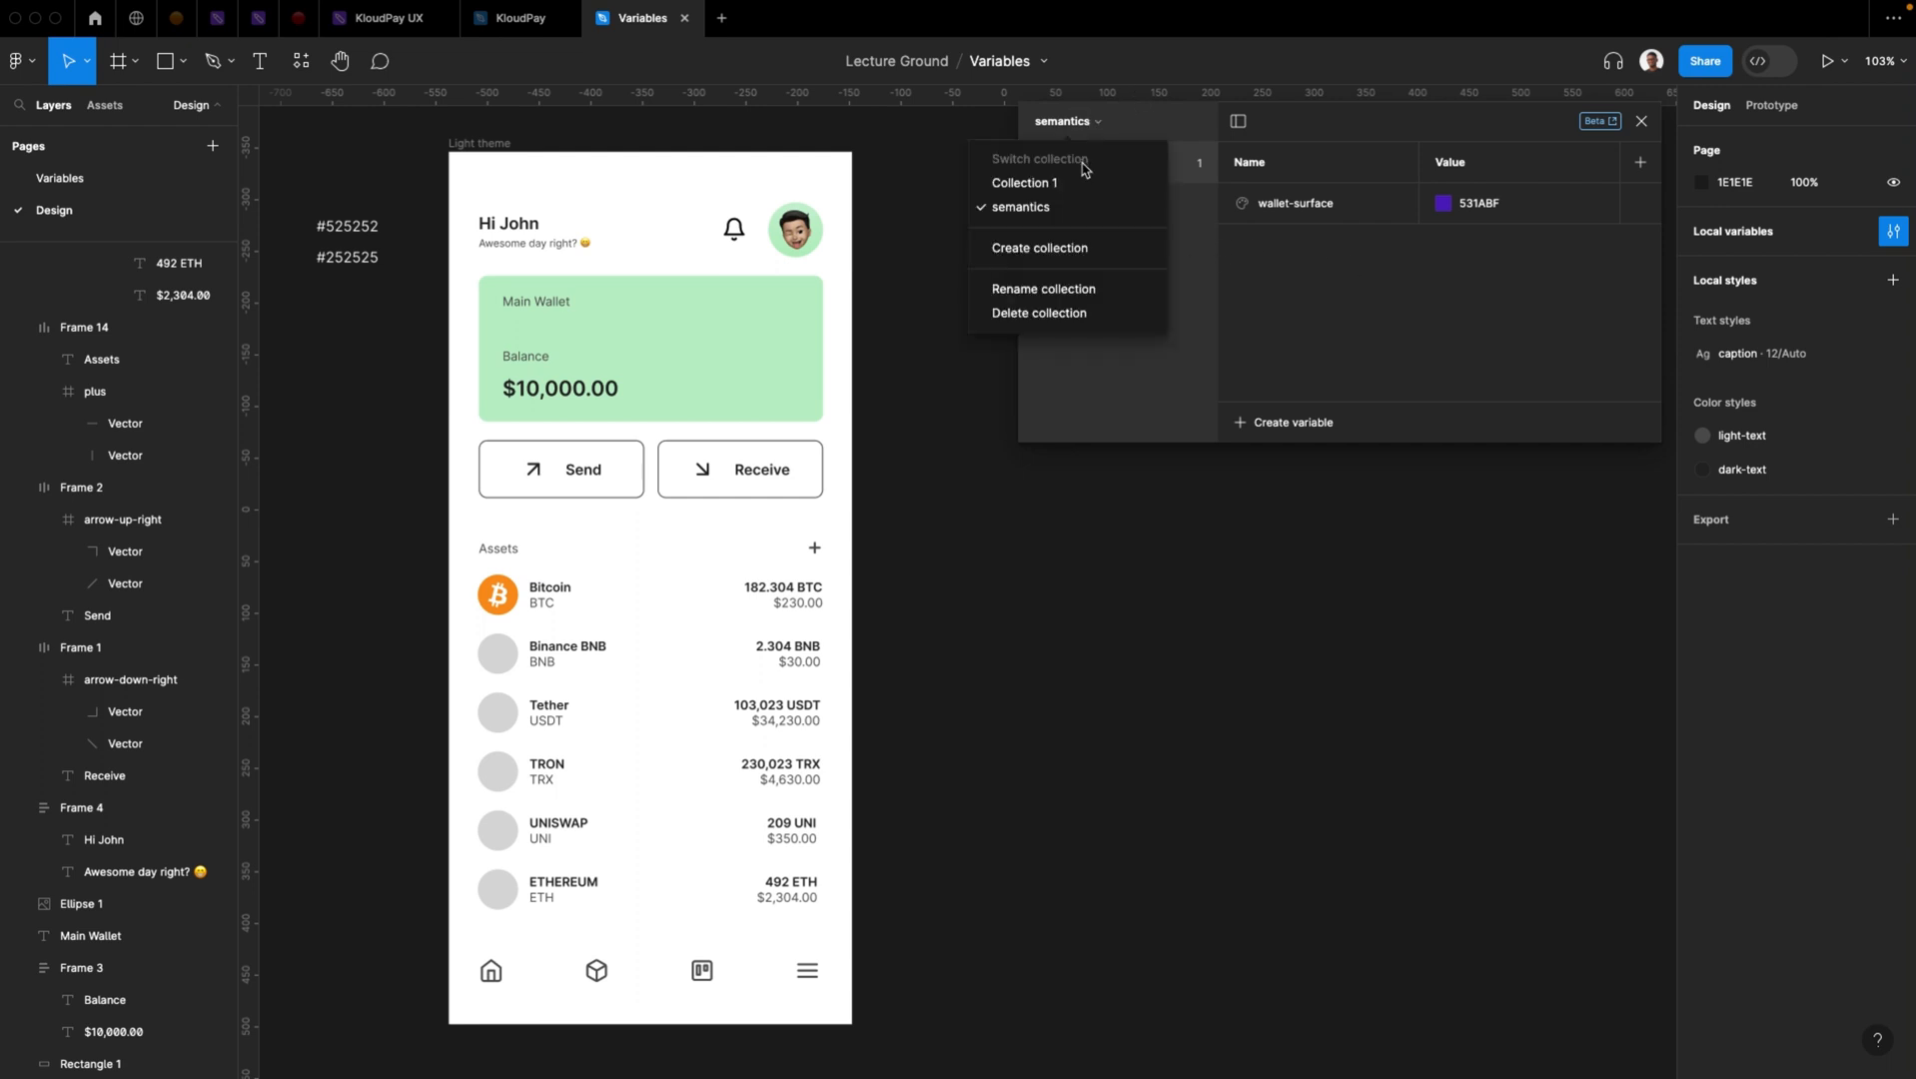
left_click(1041, 183)
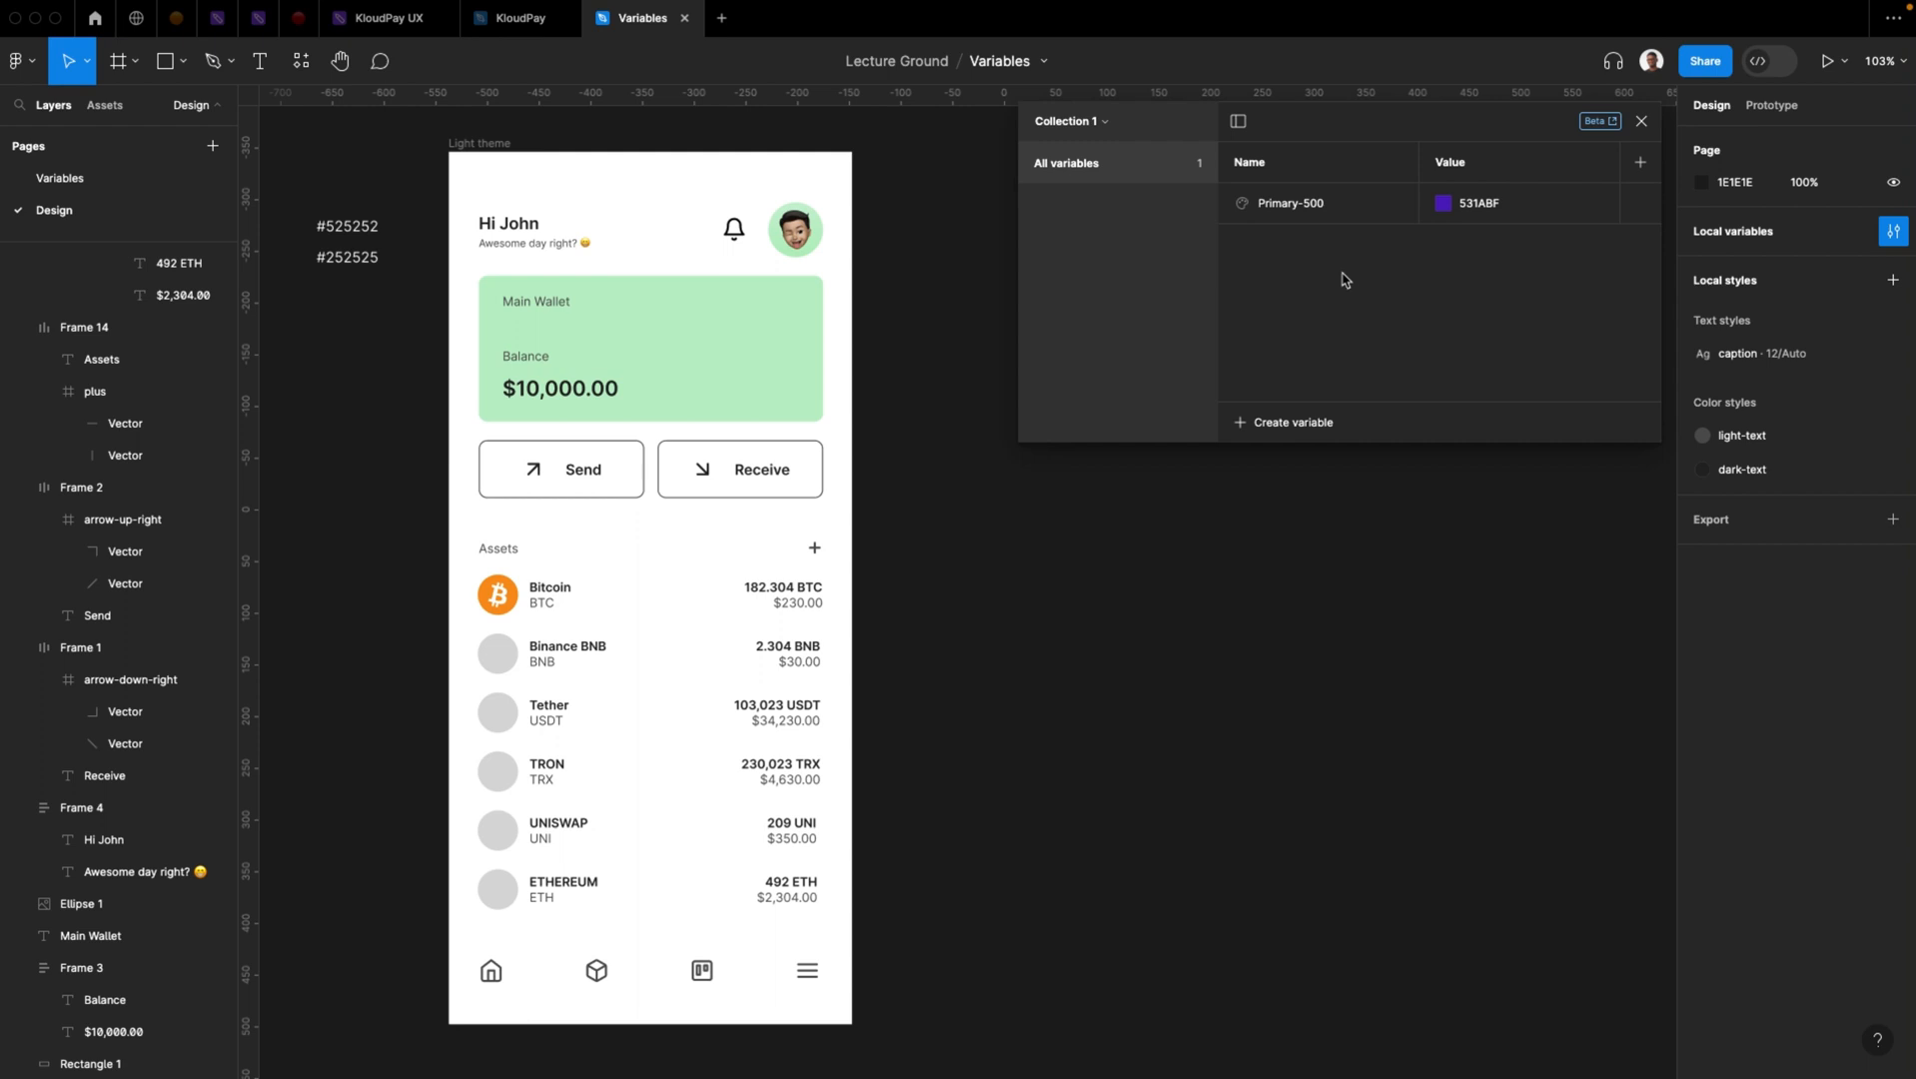
left_click(1074, 119)
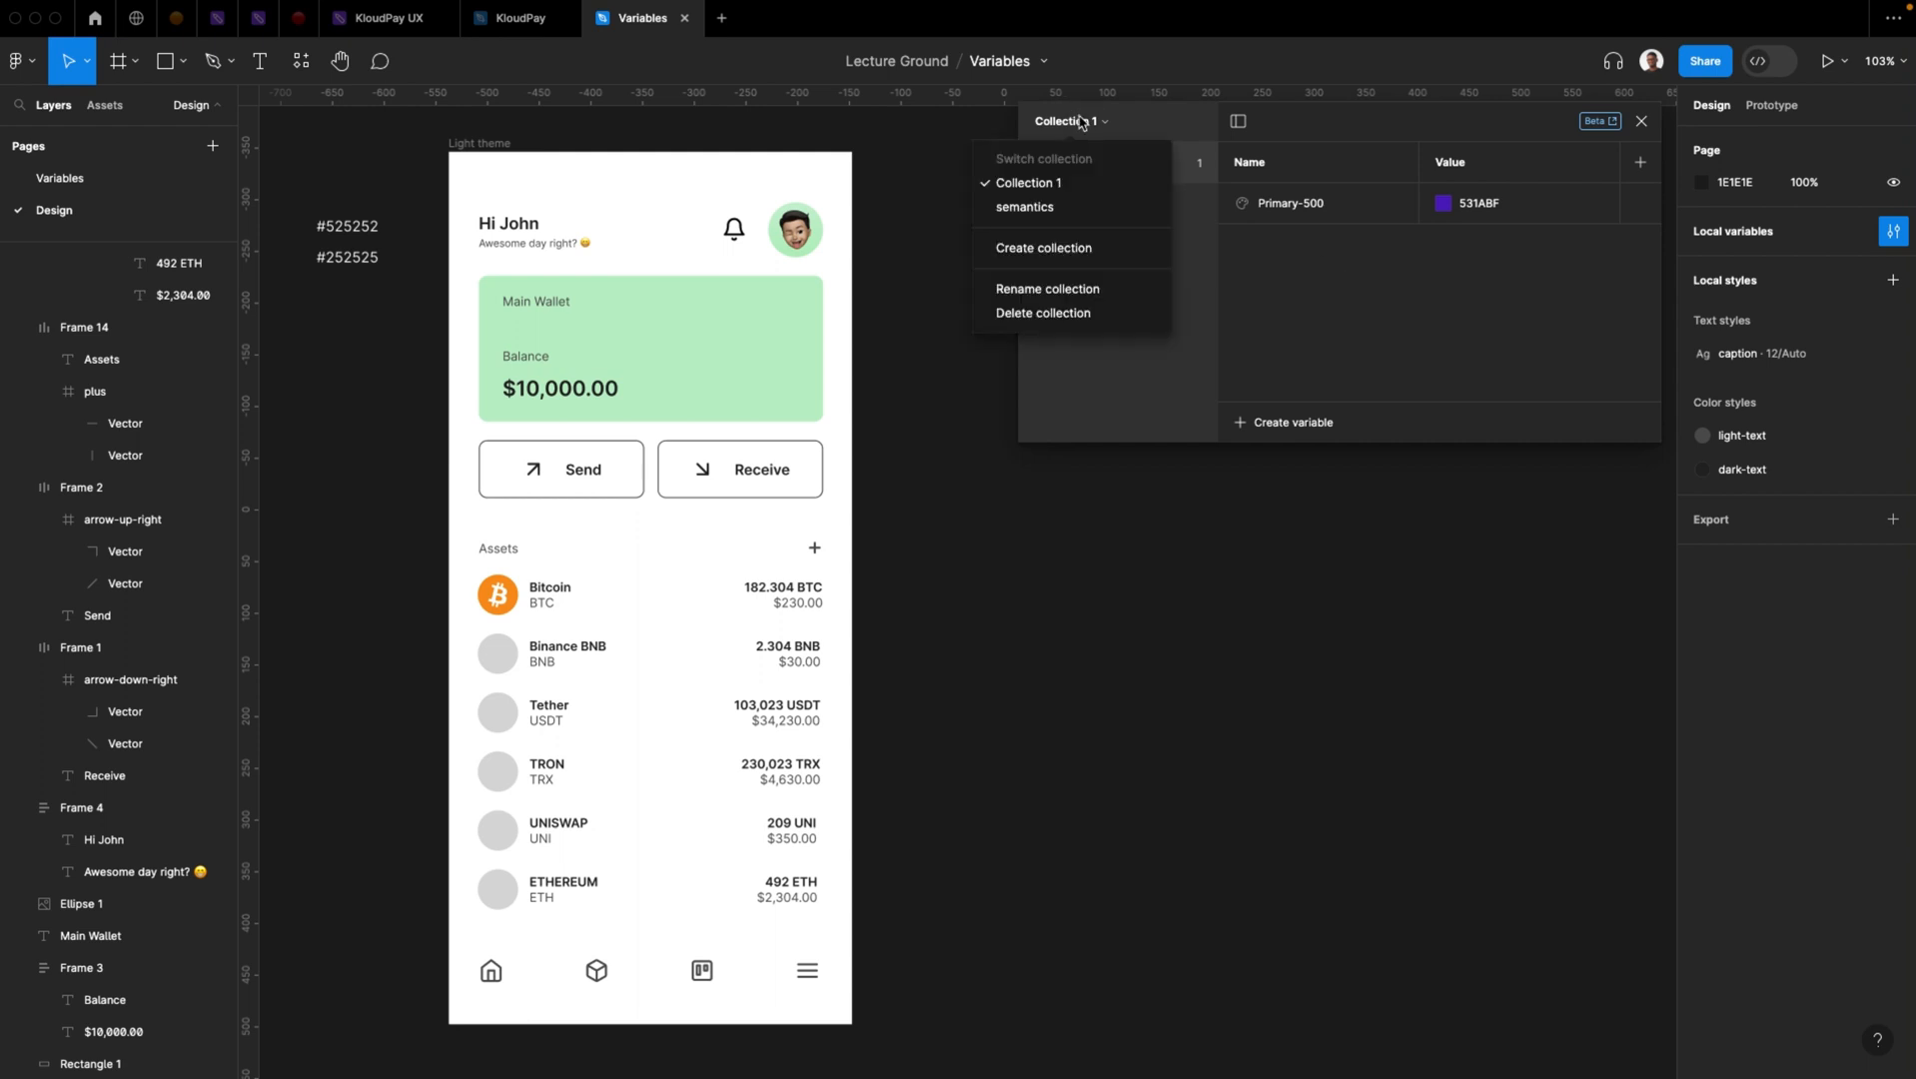
left_click(1071, 289)
type("pe")
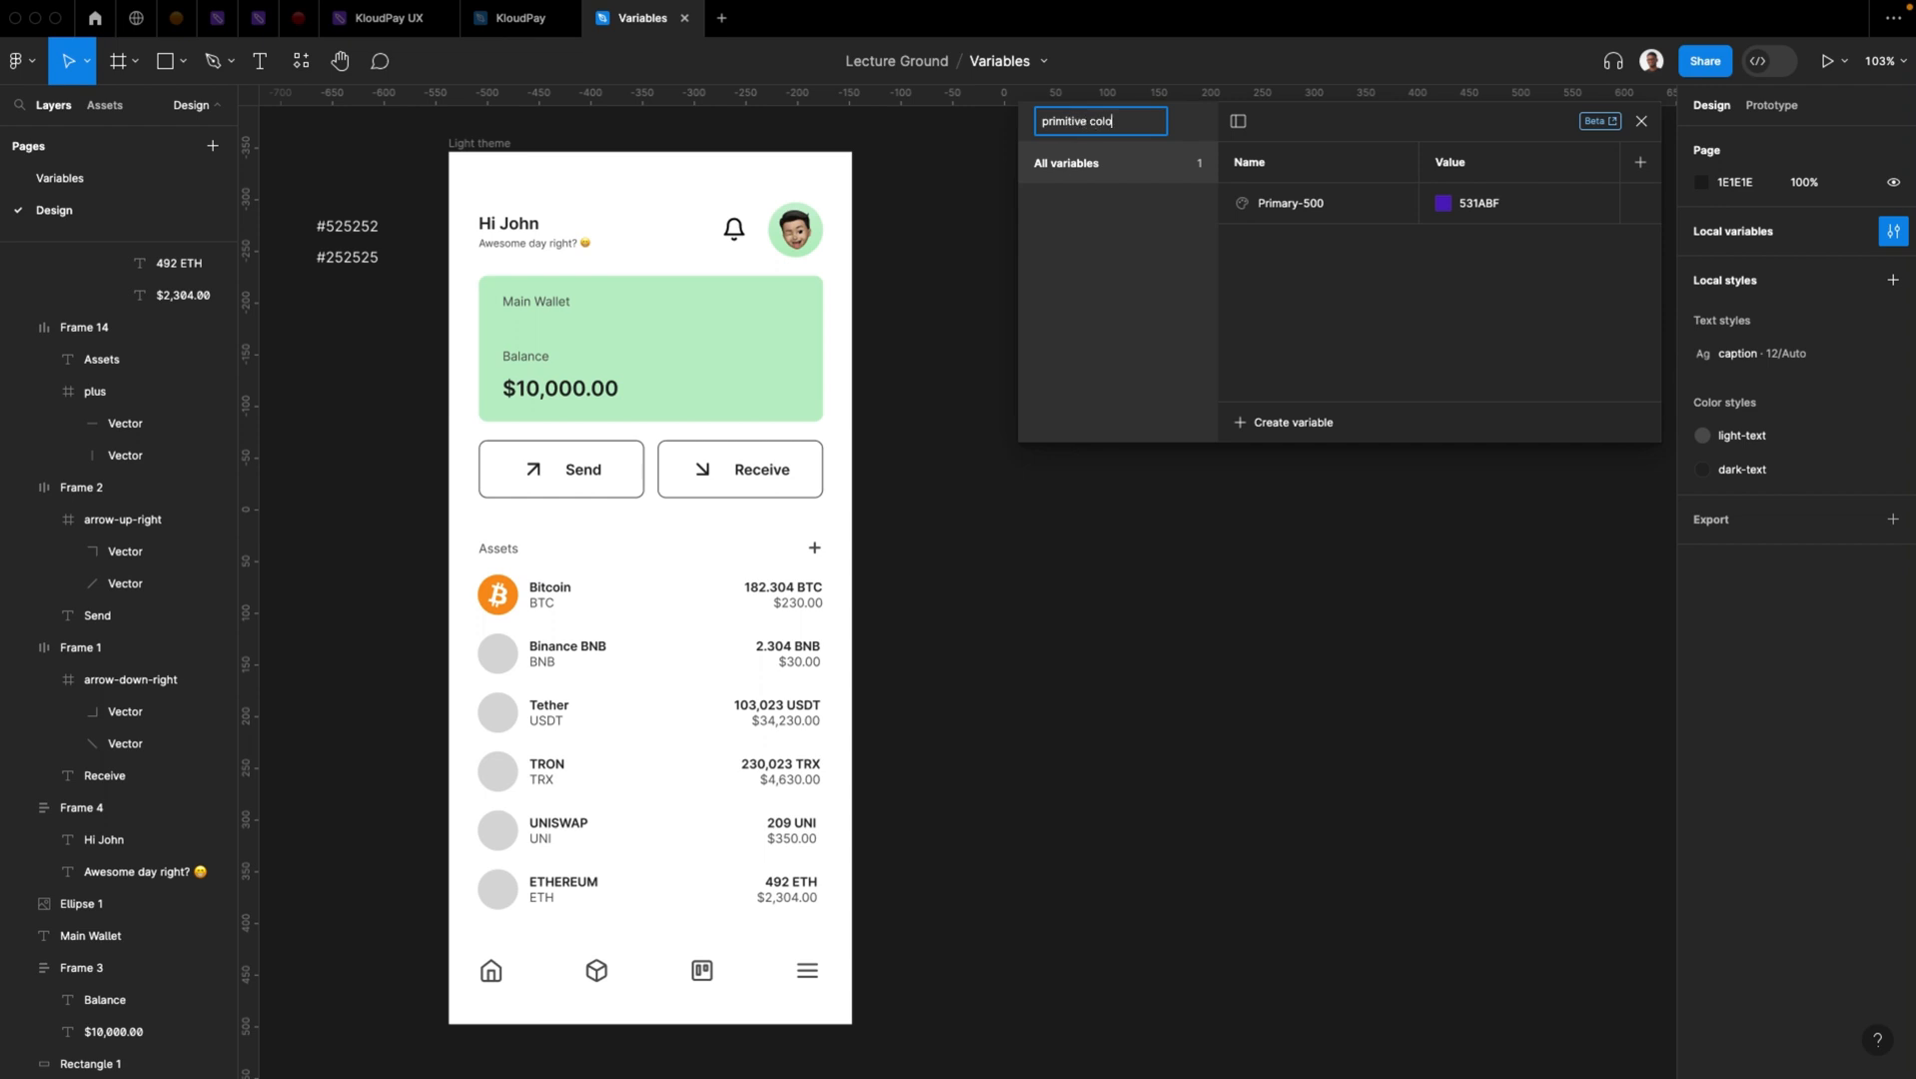
key("Return")
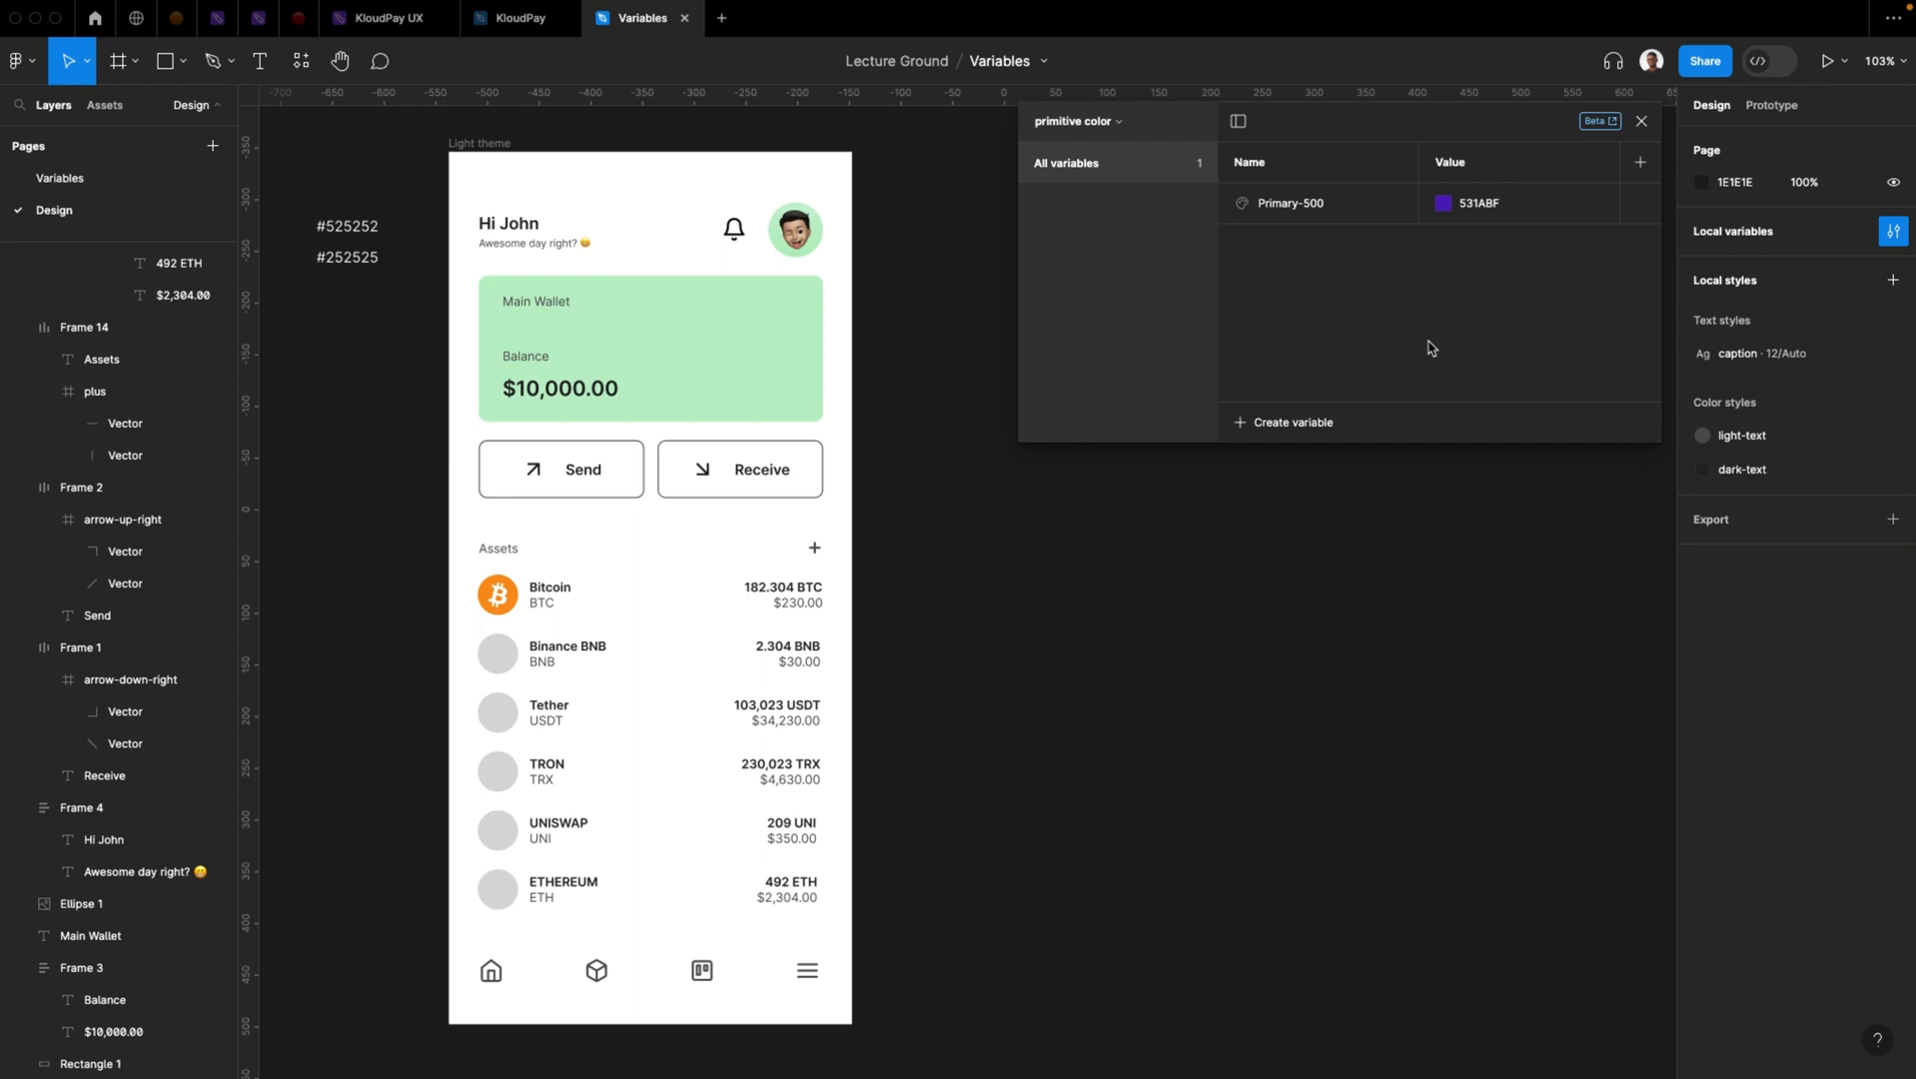
Find the Styles to Variables Converter plugin by searching "styles to v" and run it on the local color styles
left_click(1642, 122)
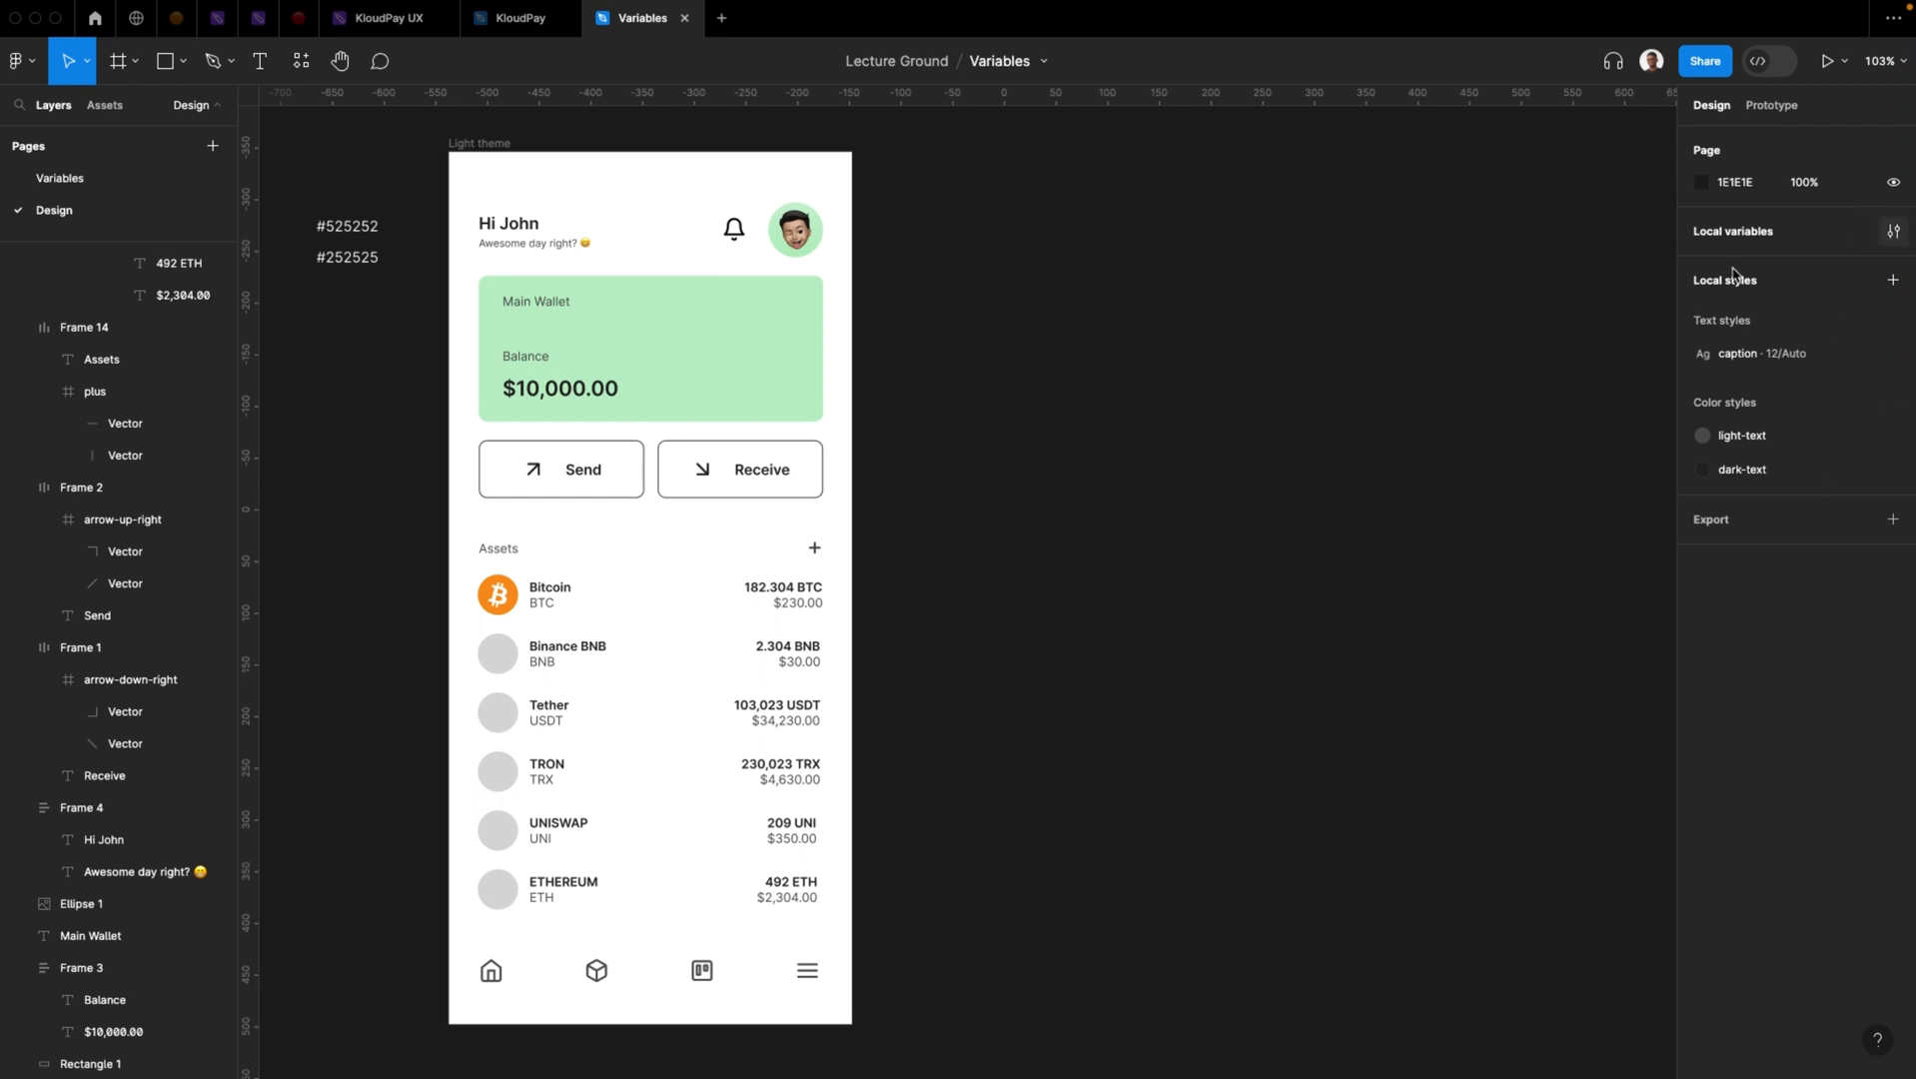
left_click(1893, 231)
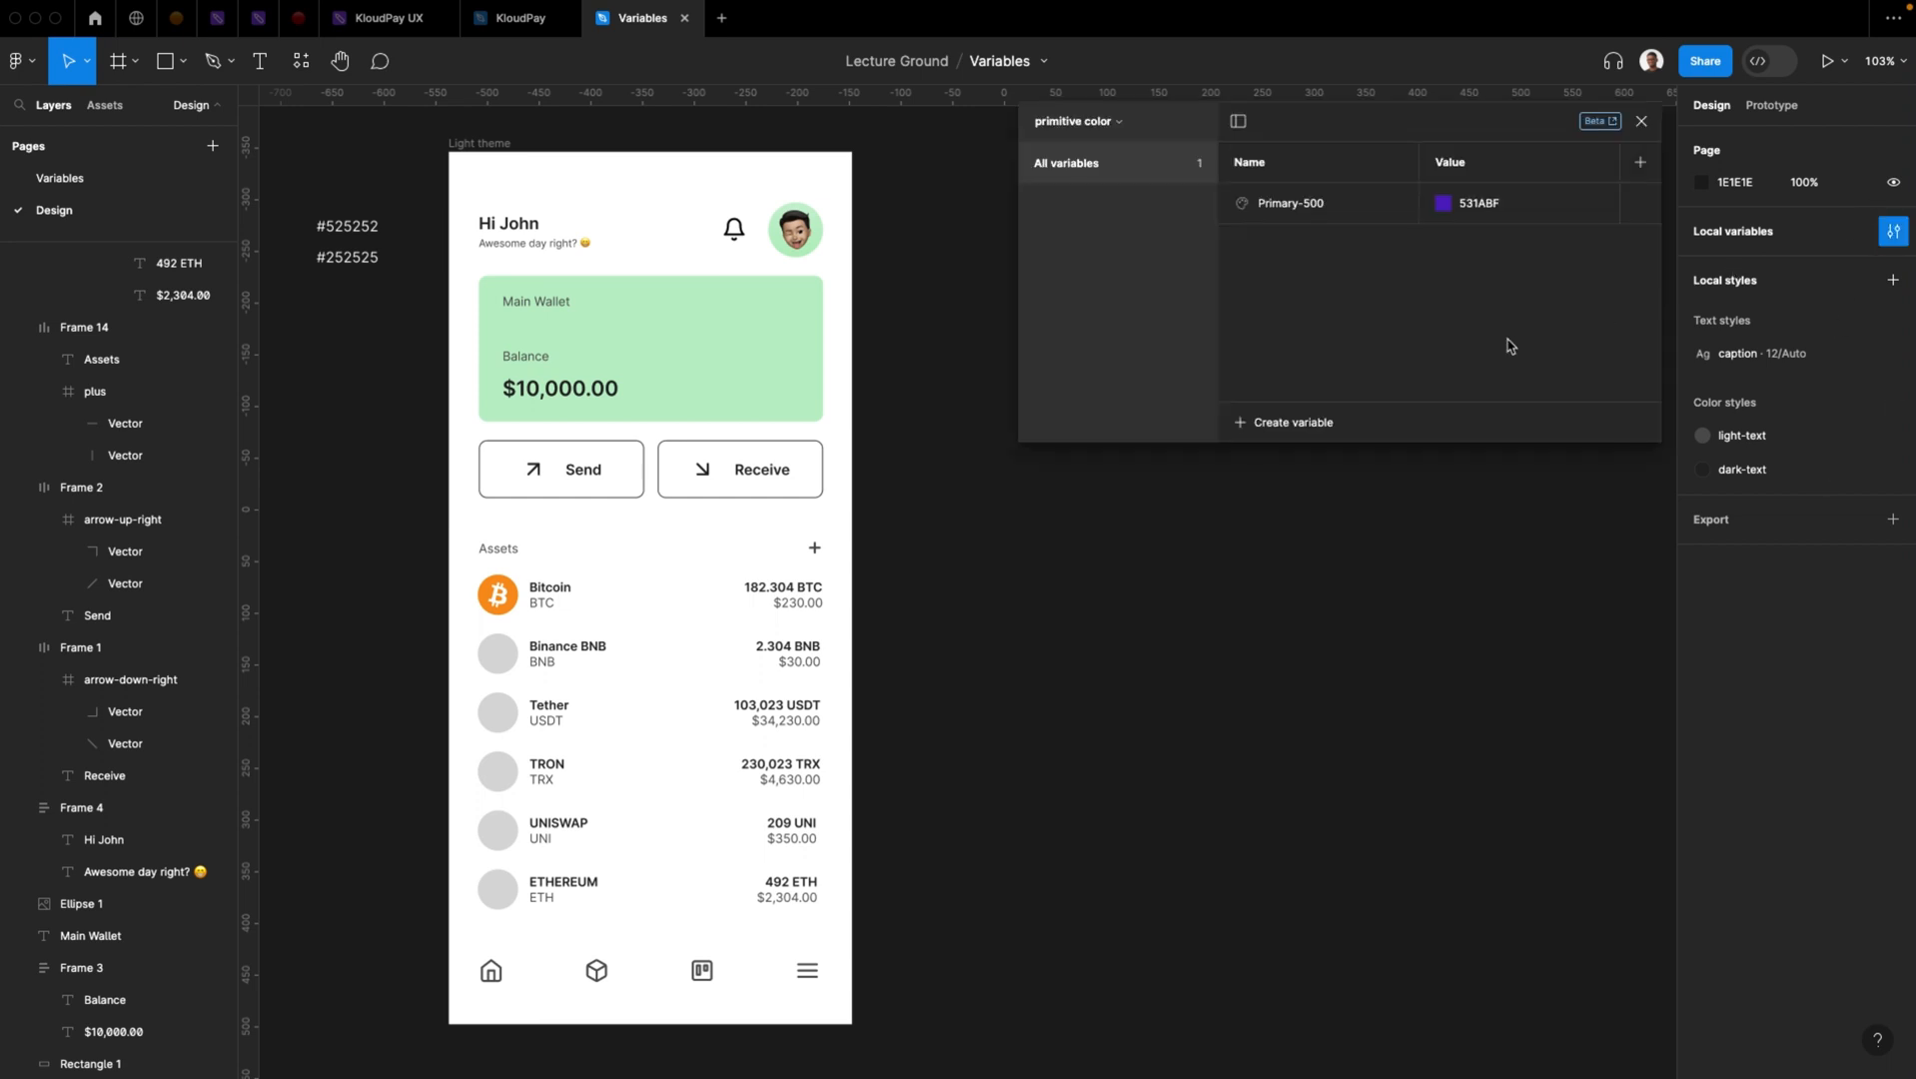
left_click(1642, 121)
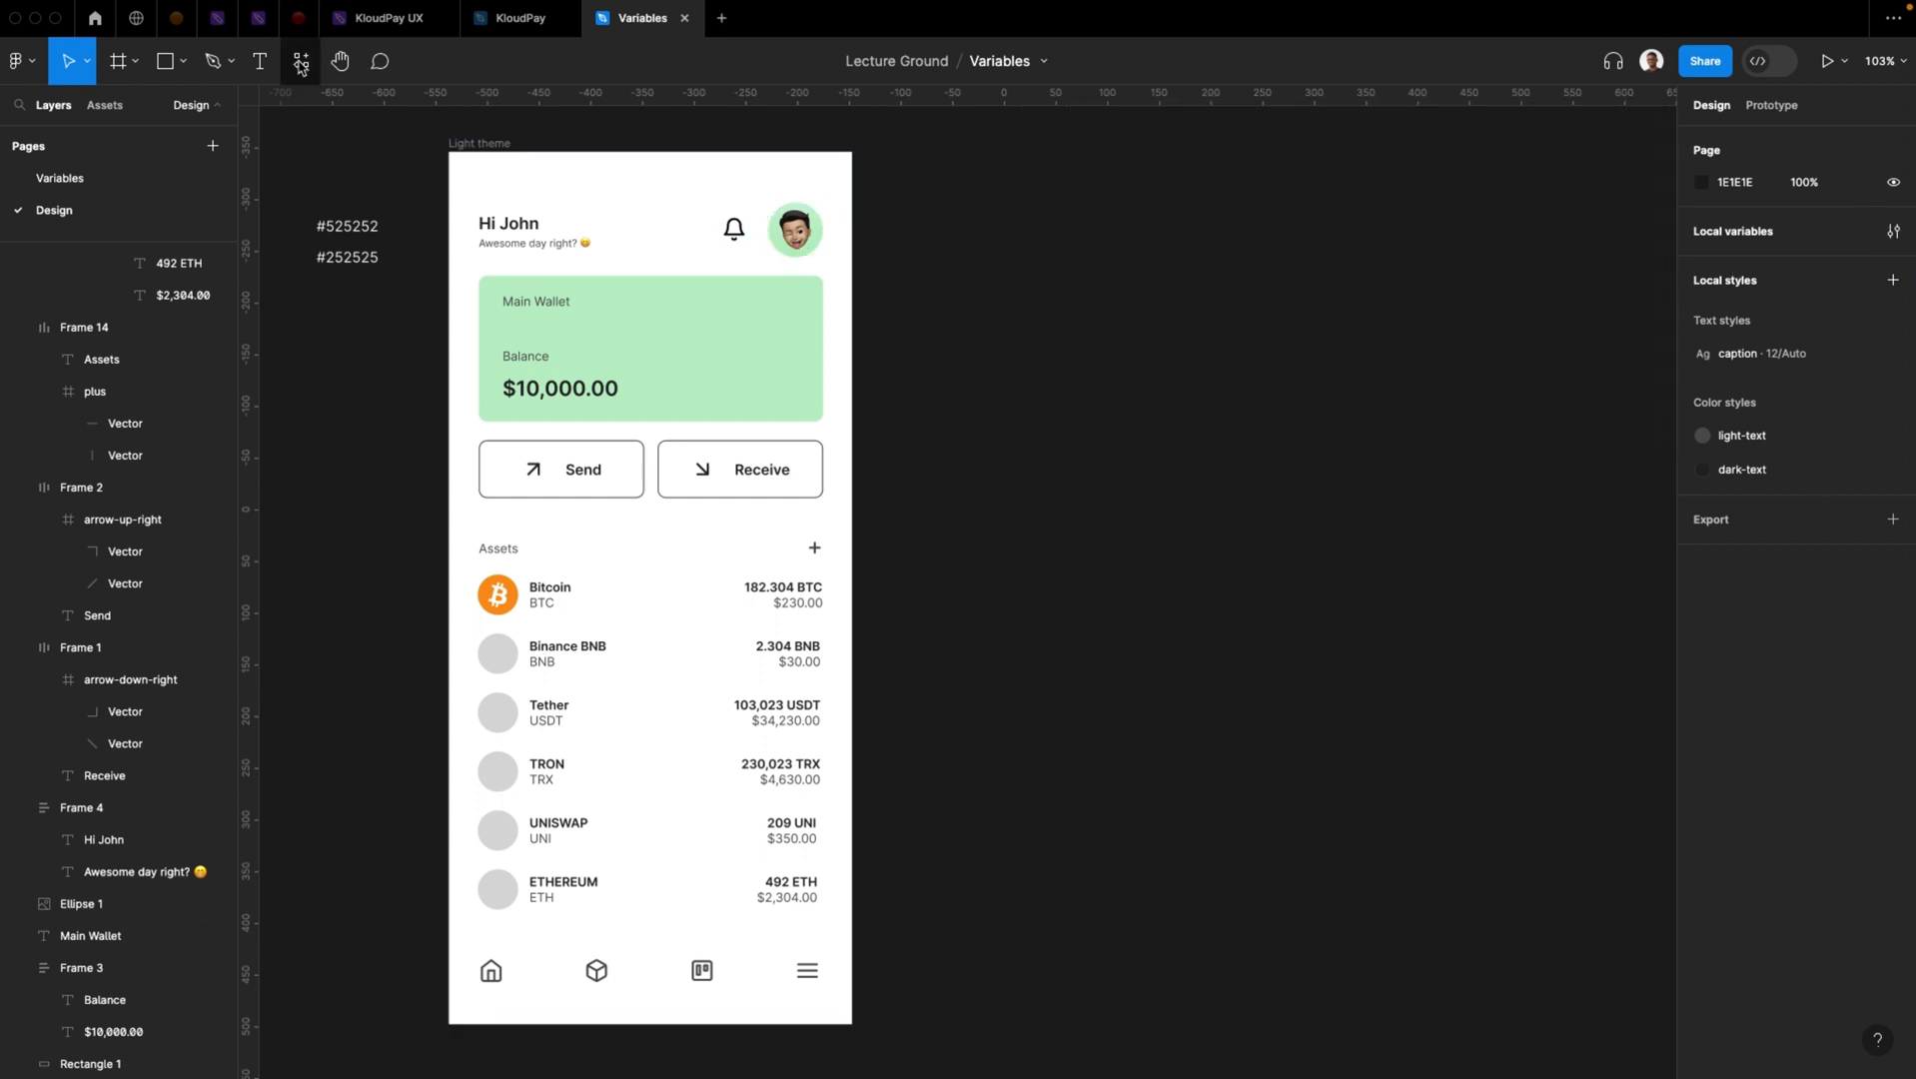
left_click(301, 68)
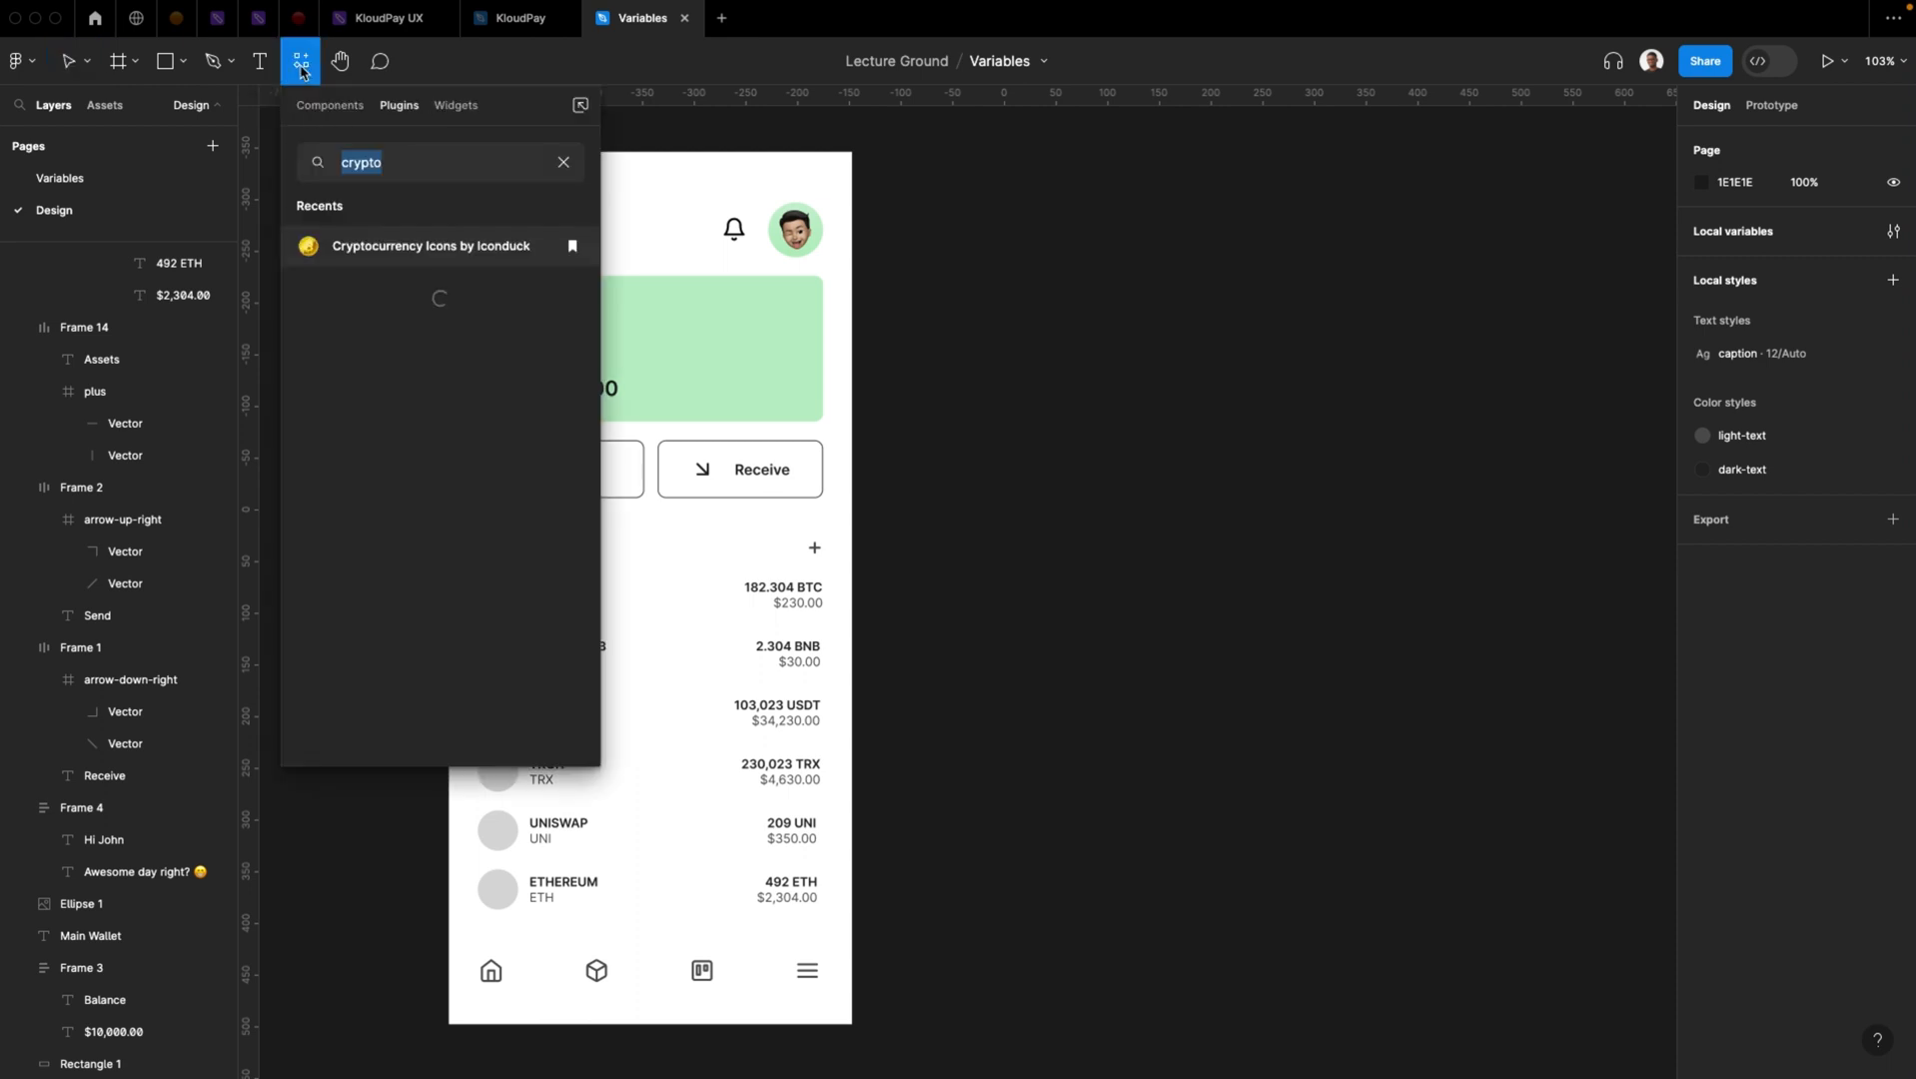
left_click(564, 163)
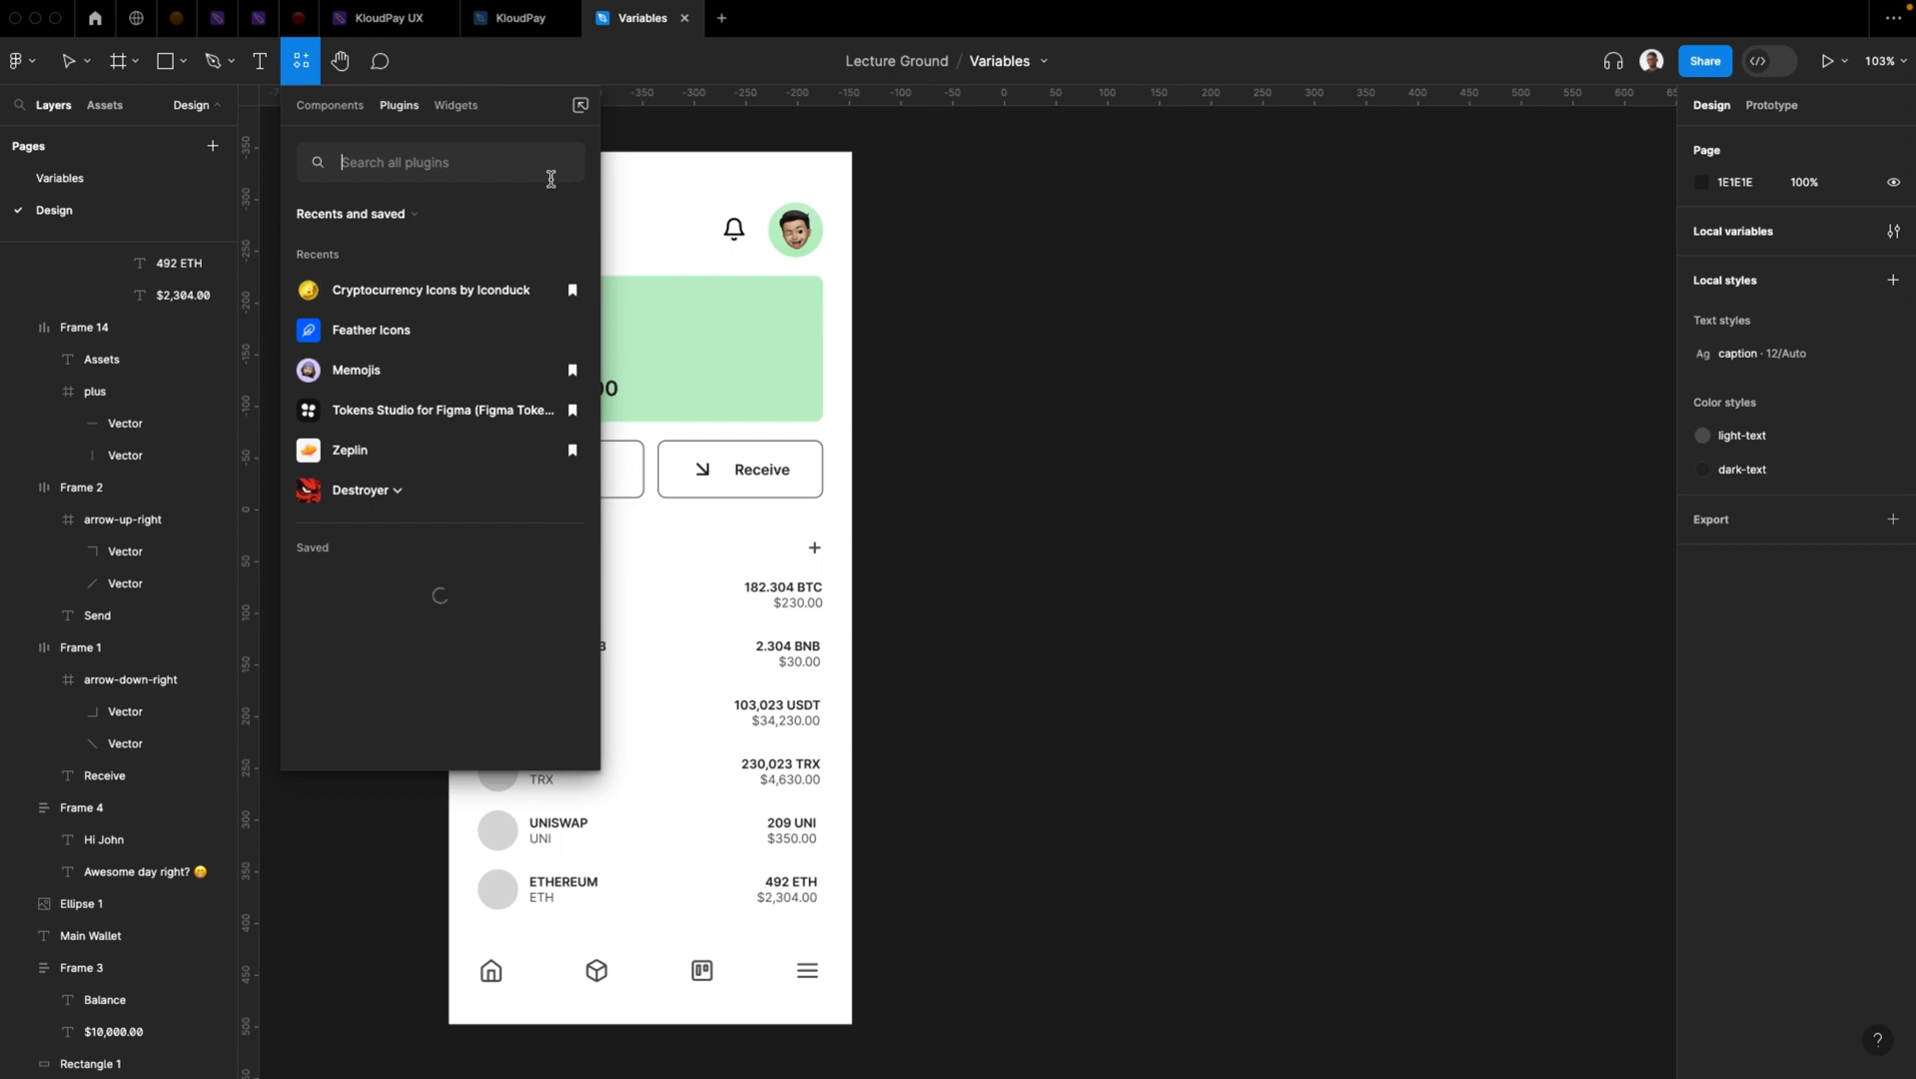
type("styles to v")
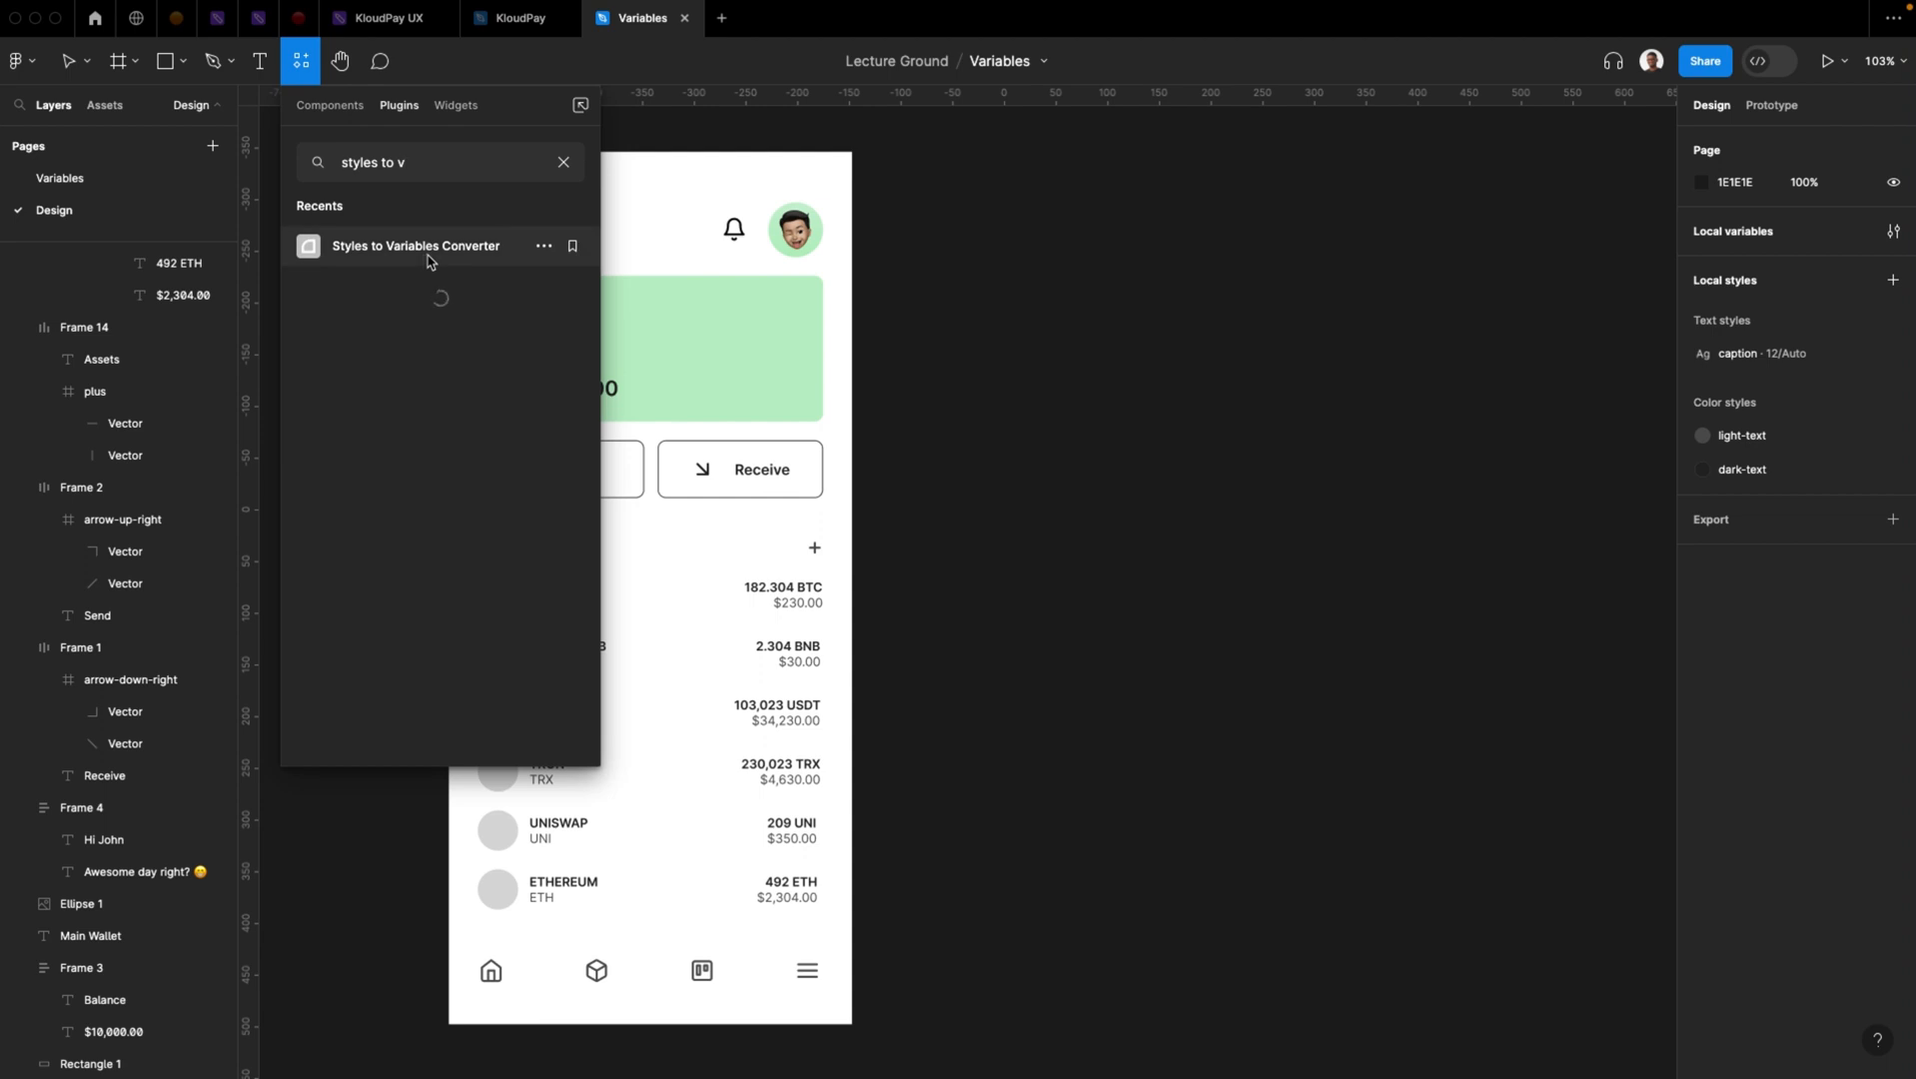
left_click(430, 250)
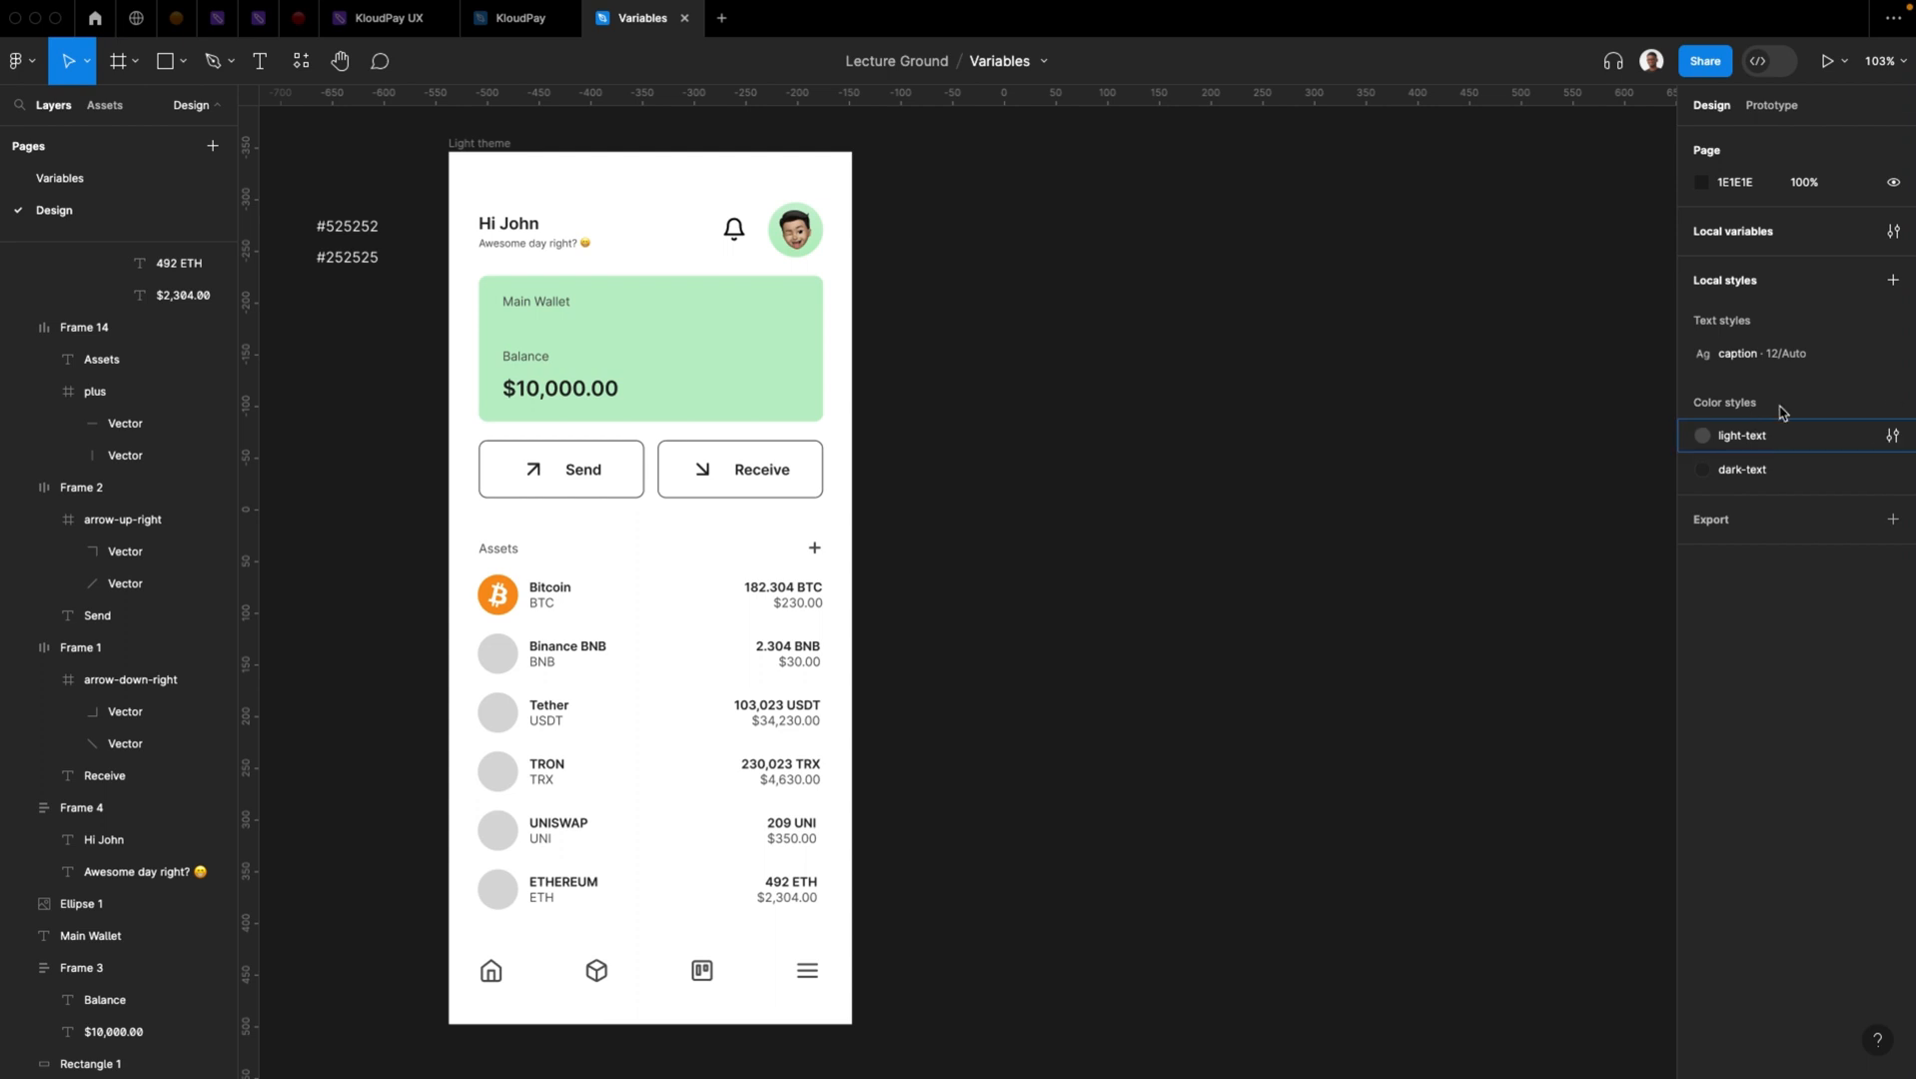
Open the local variables and review the Color Styles and primitive color collections
left_click(1894, 231)
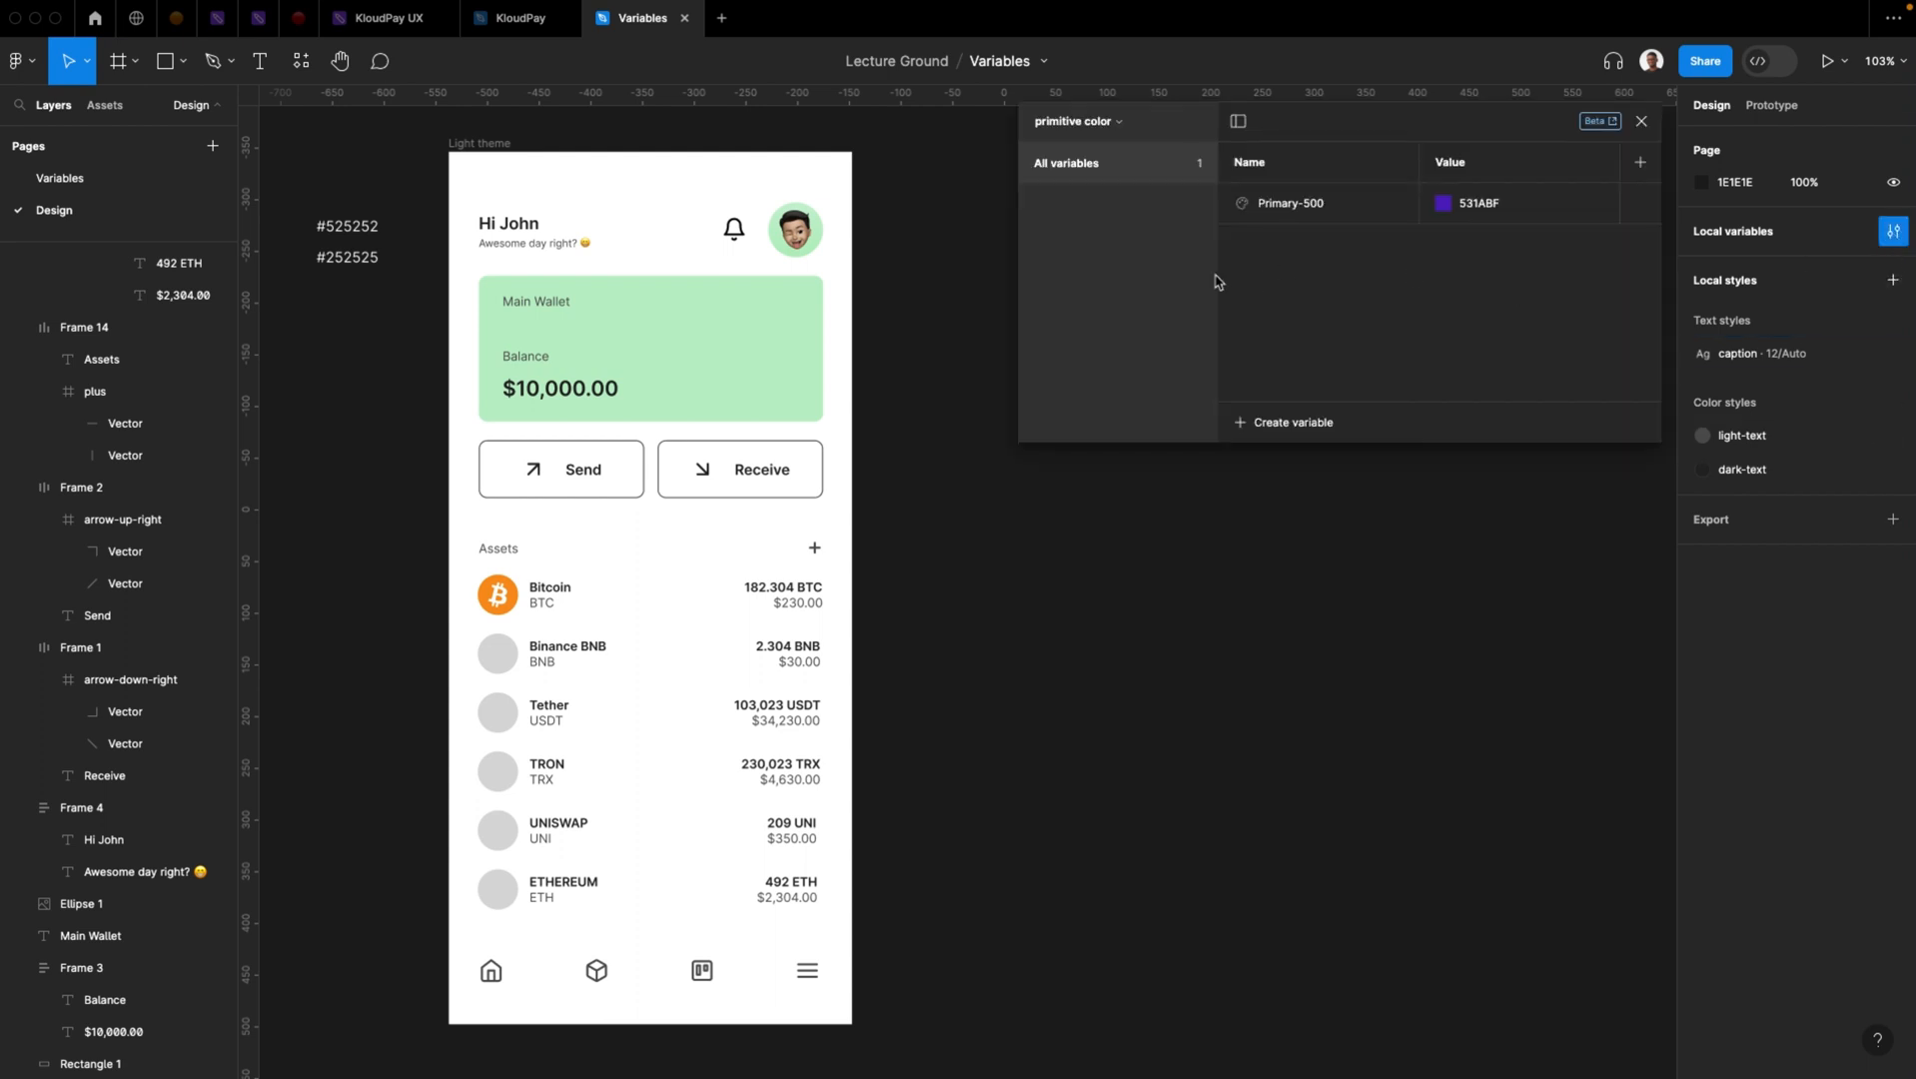
left_click(1099, 122)
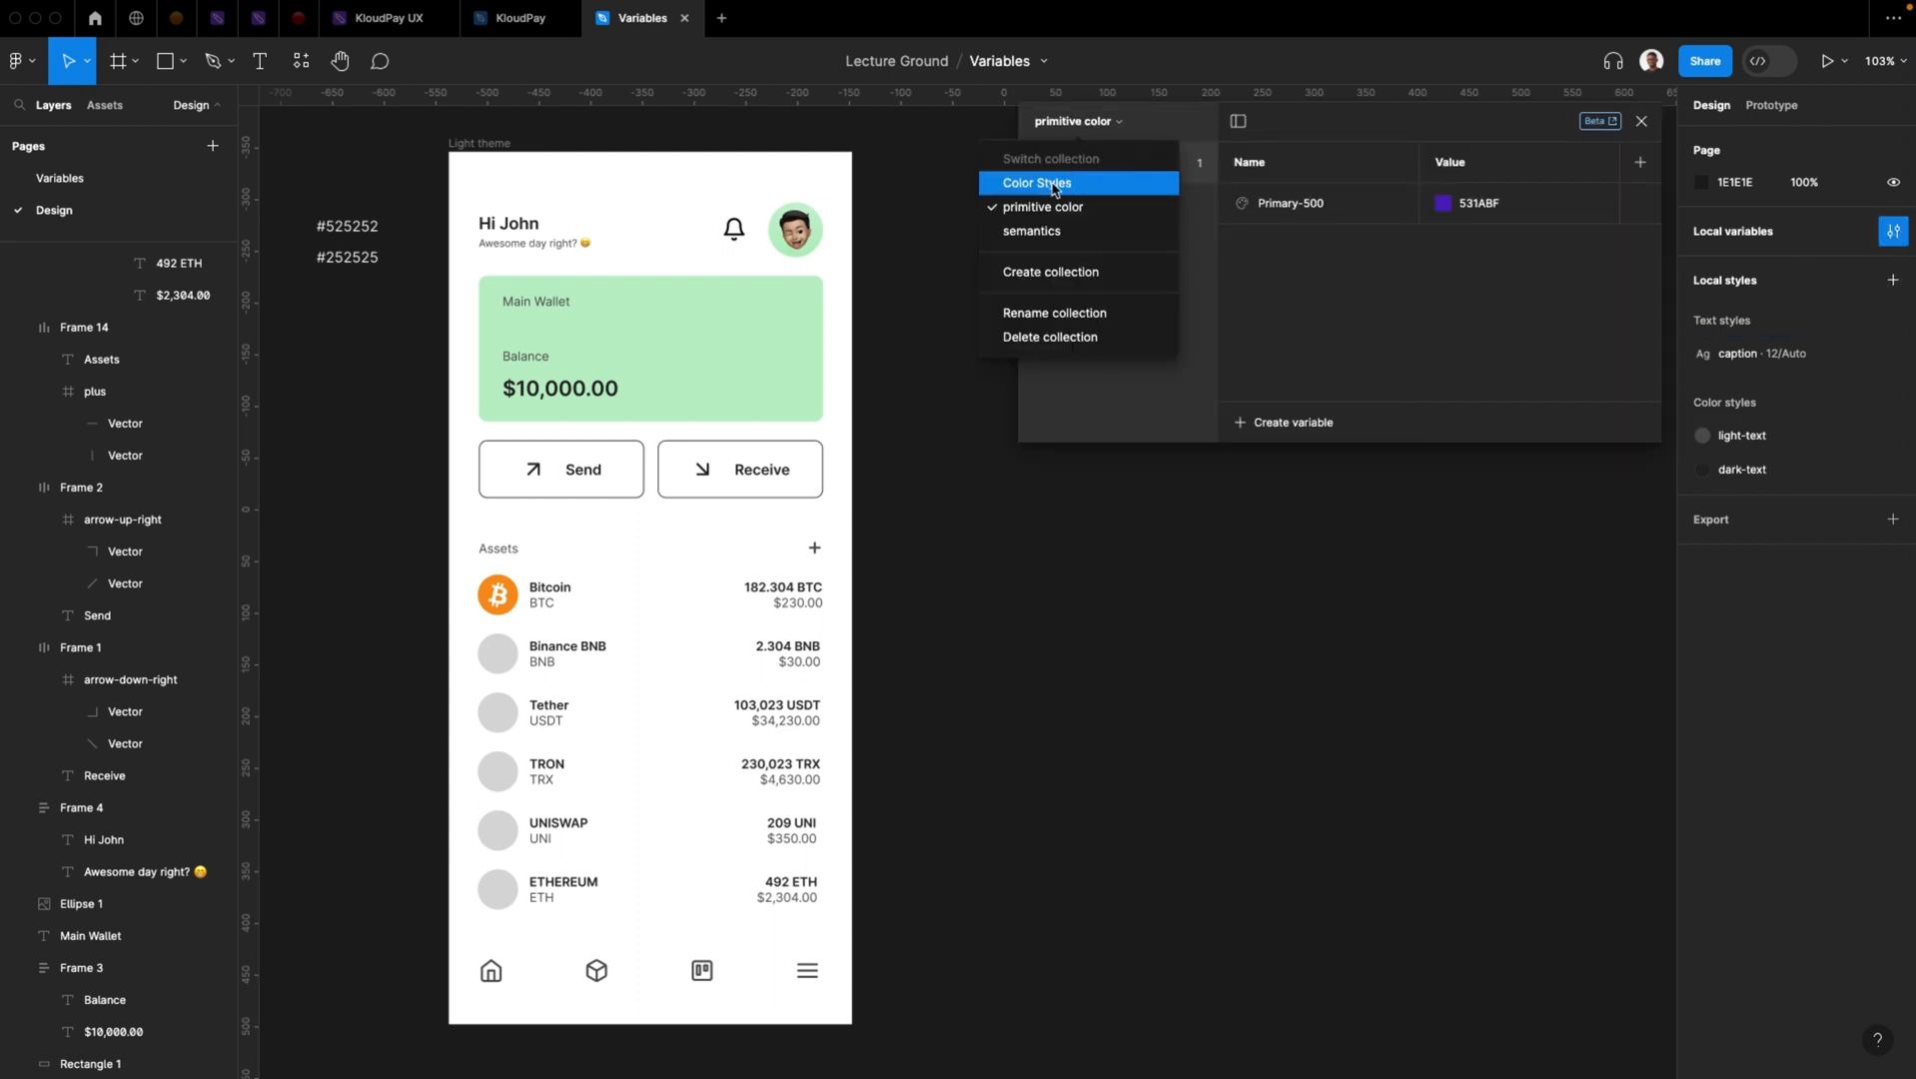
left_click(1055, 185)
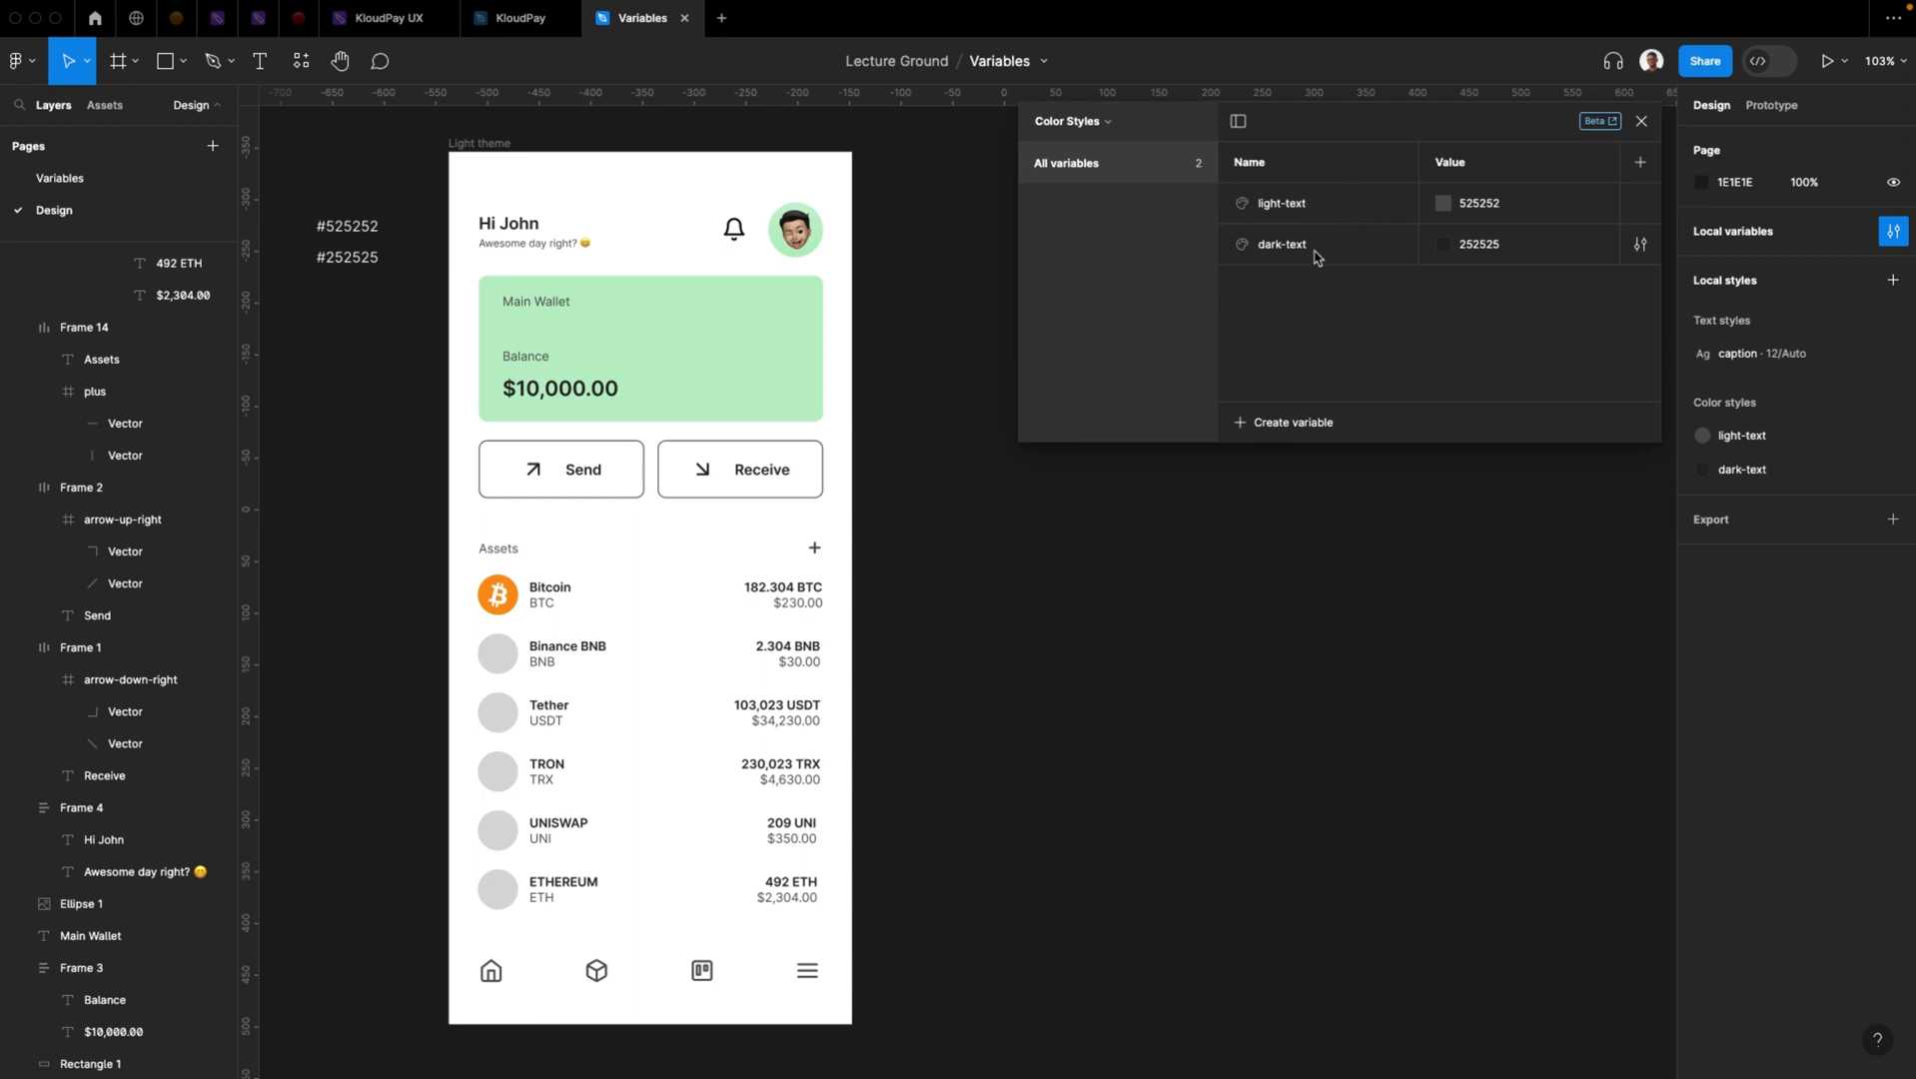
left_click(1104, 124)
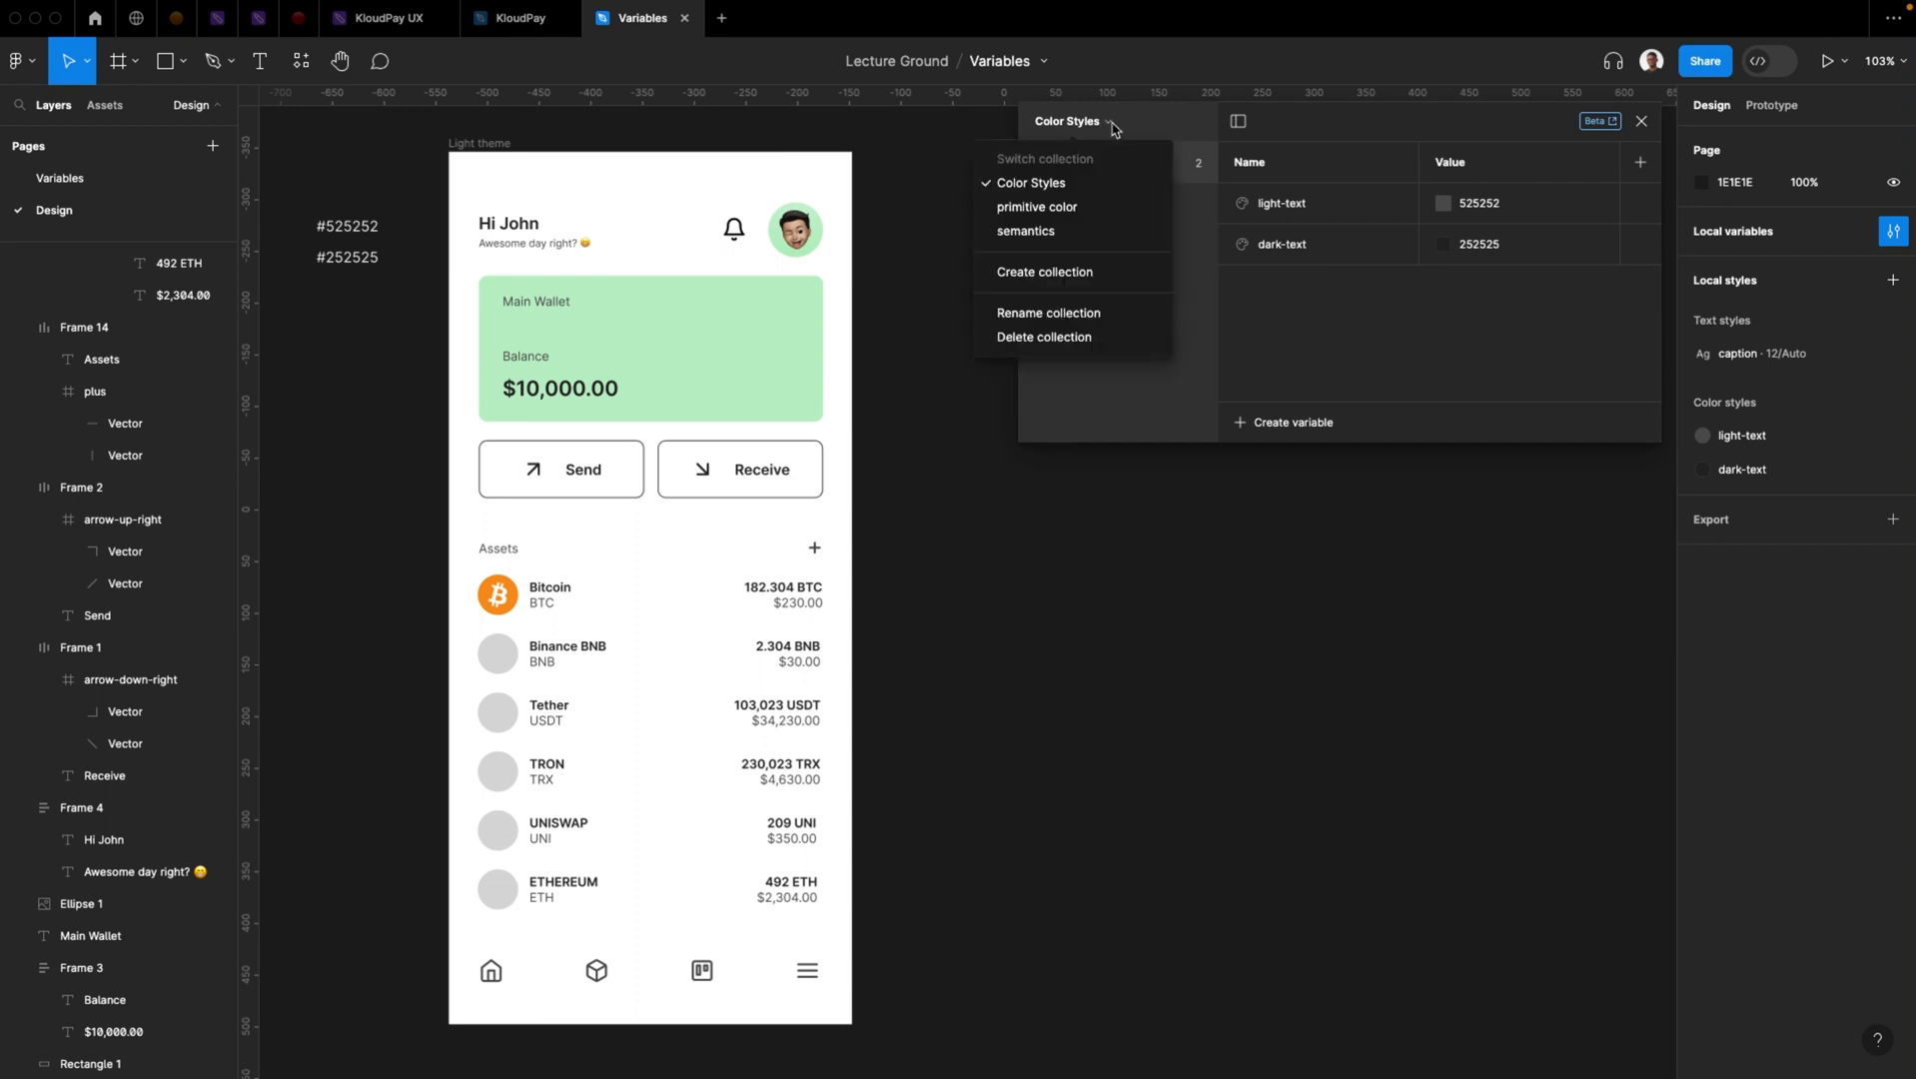
left_click(1109, 208)
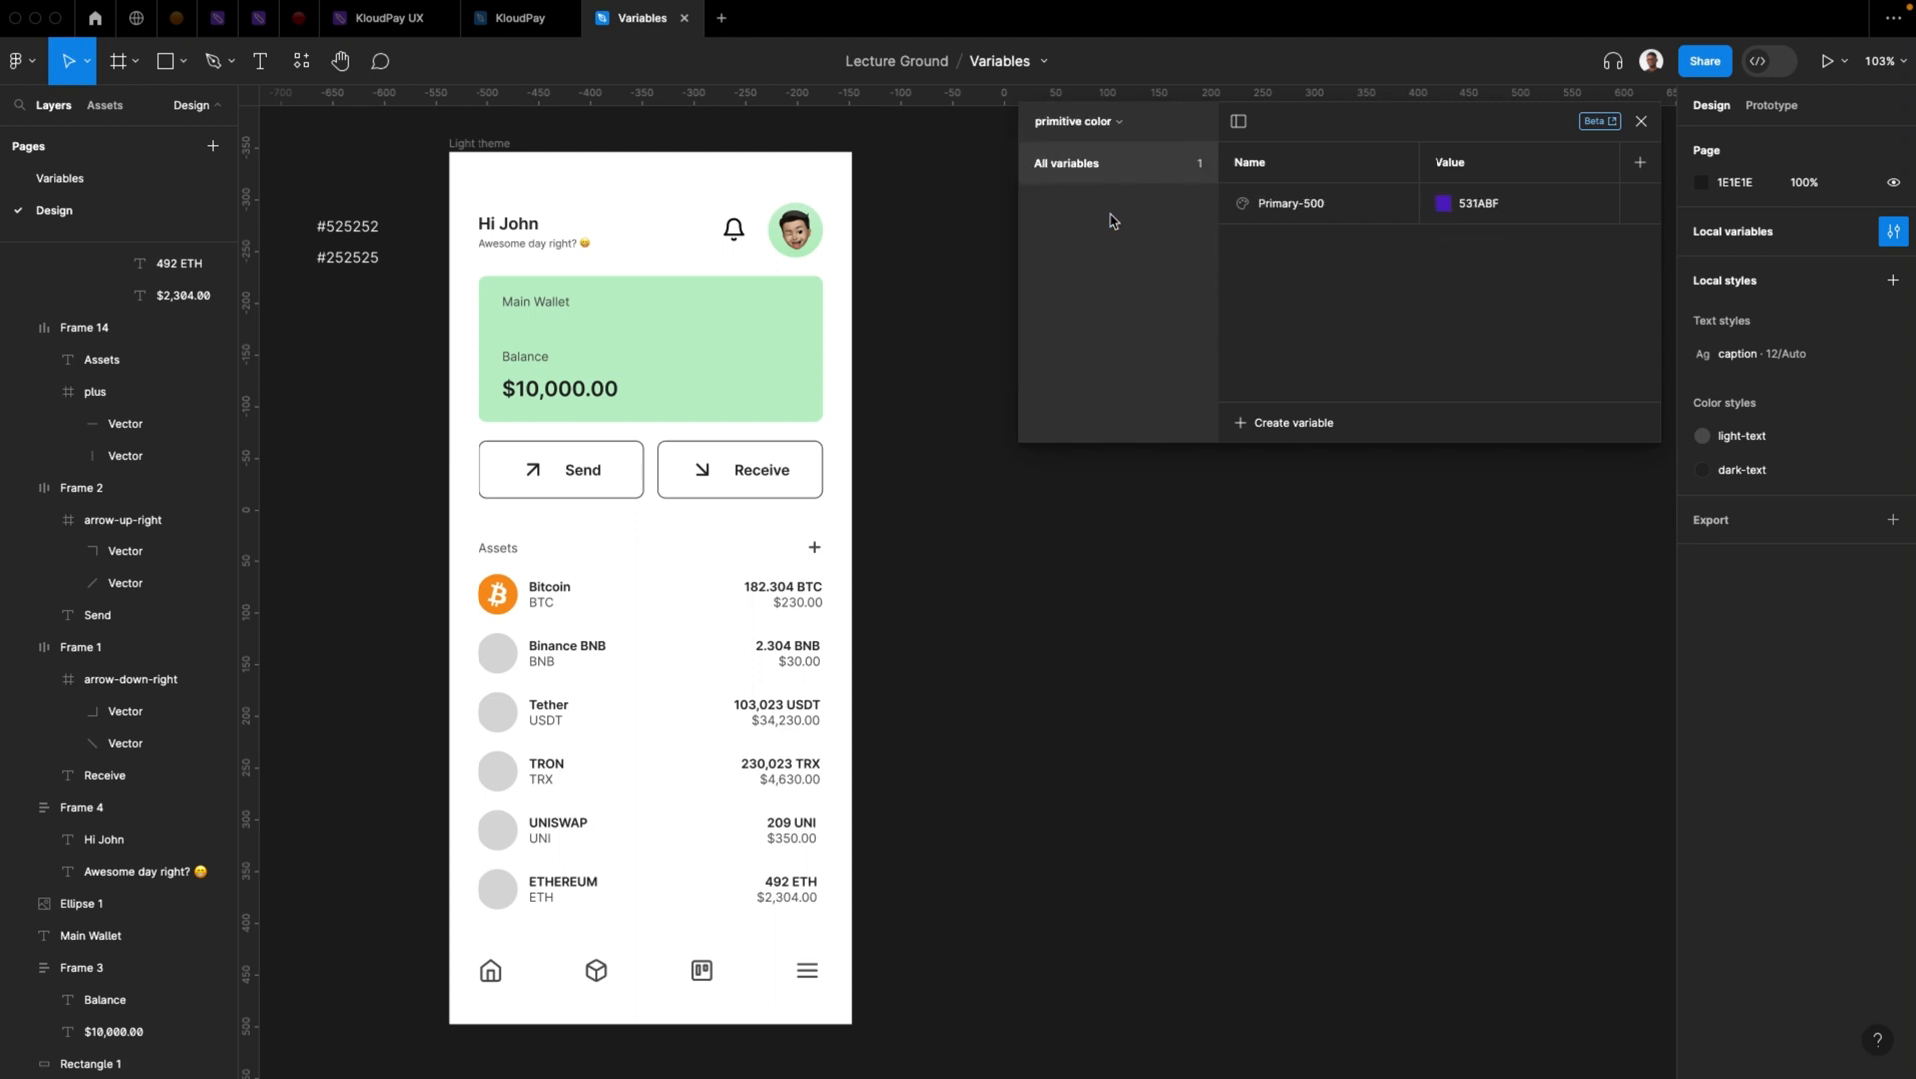
left_click(1115, 125)
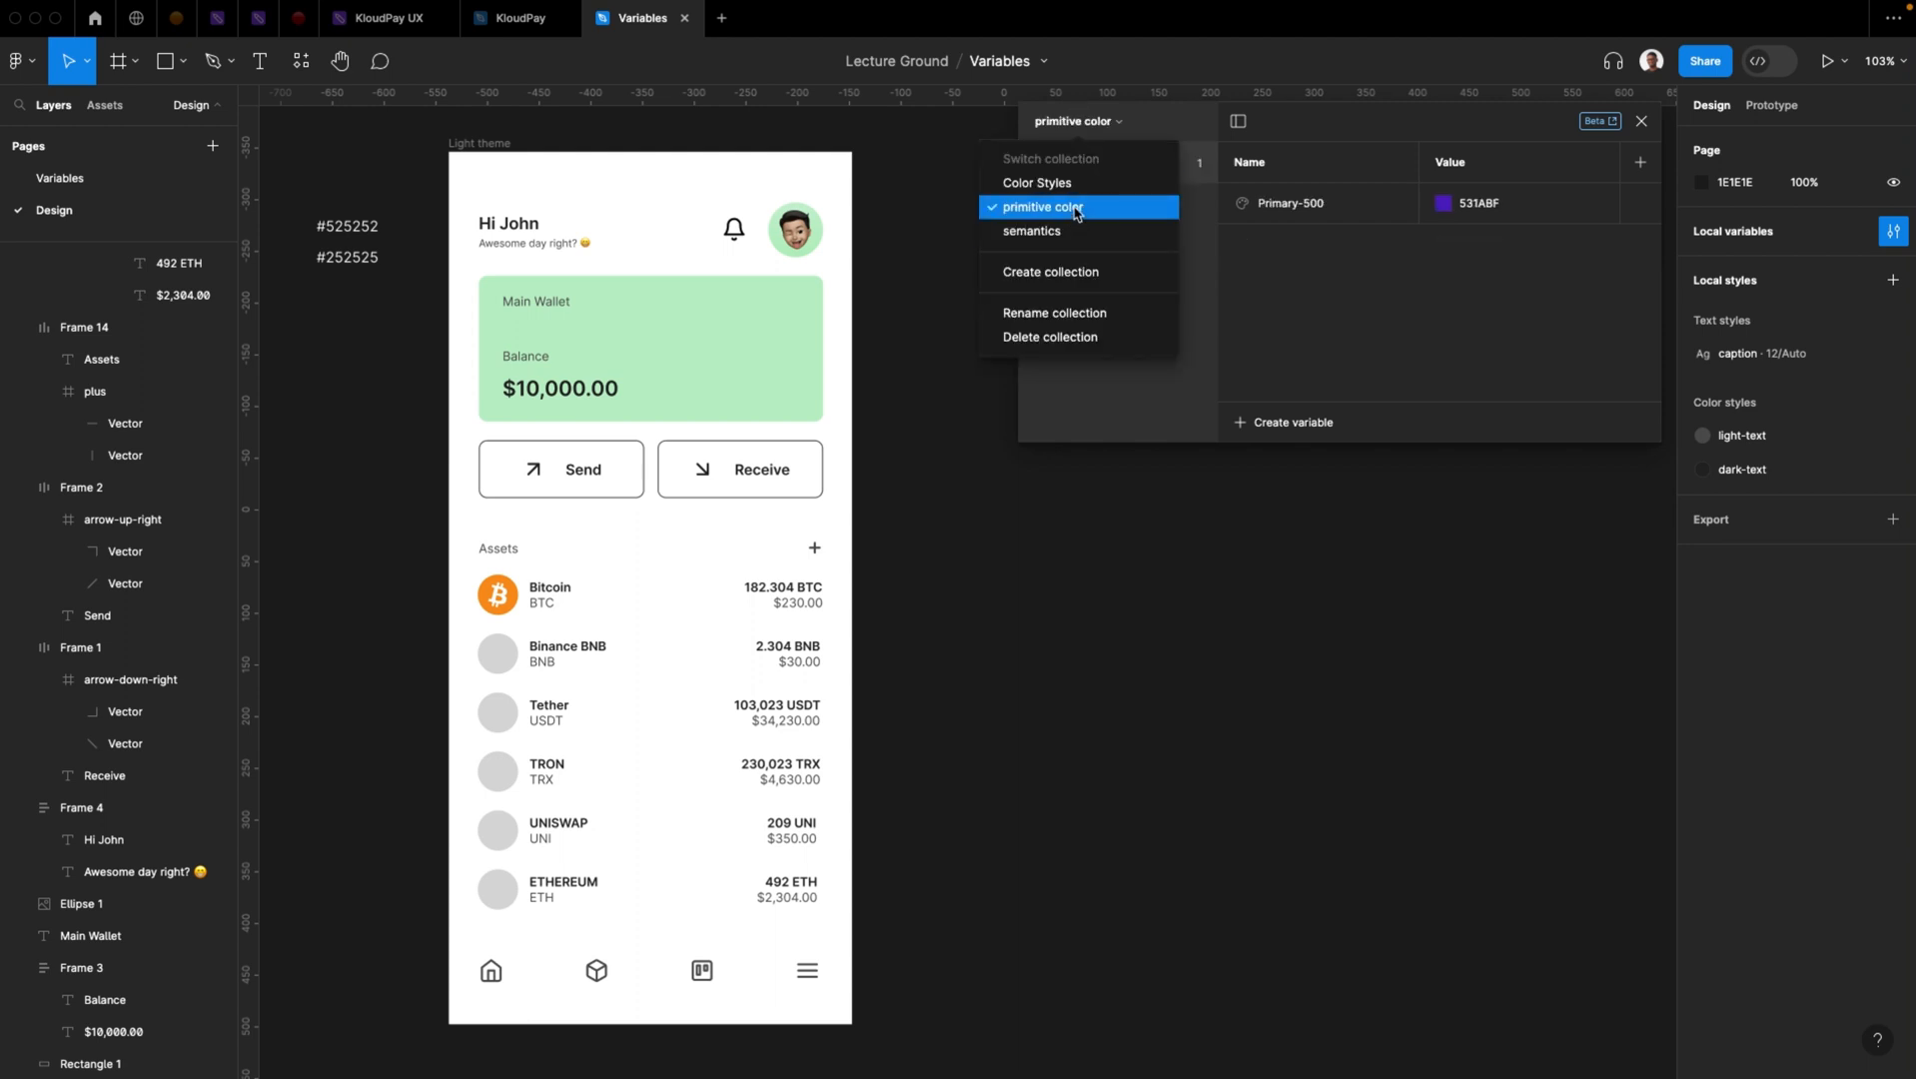
left_click(1076, 210)
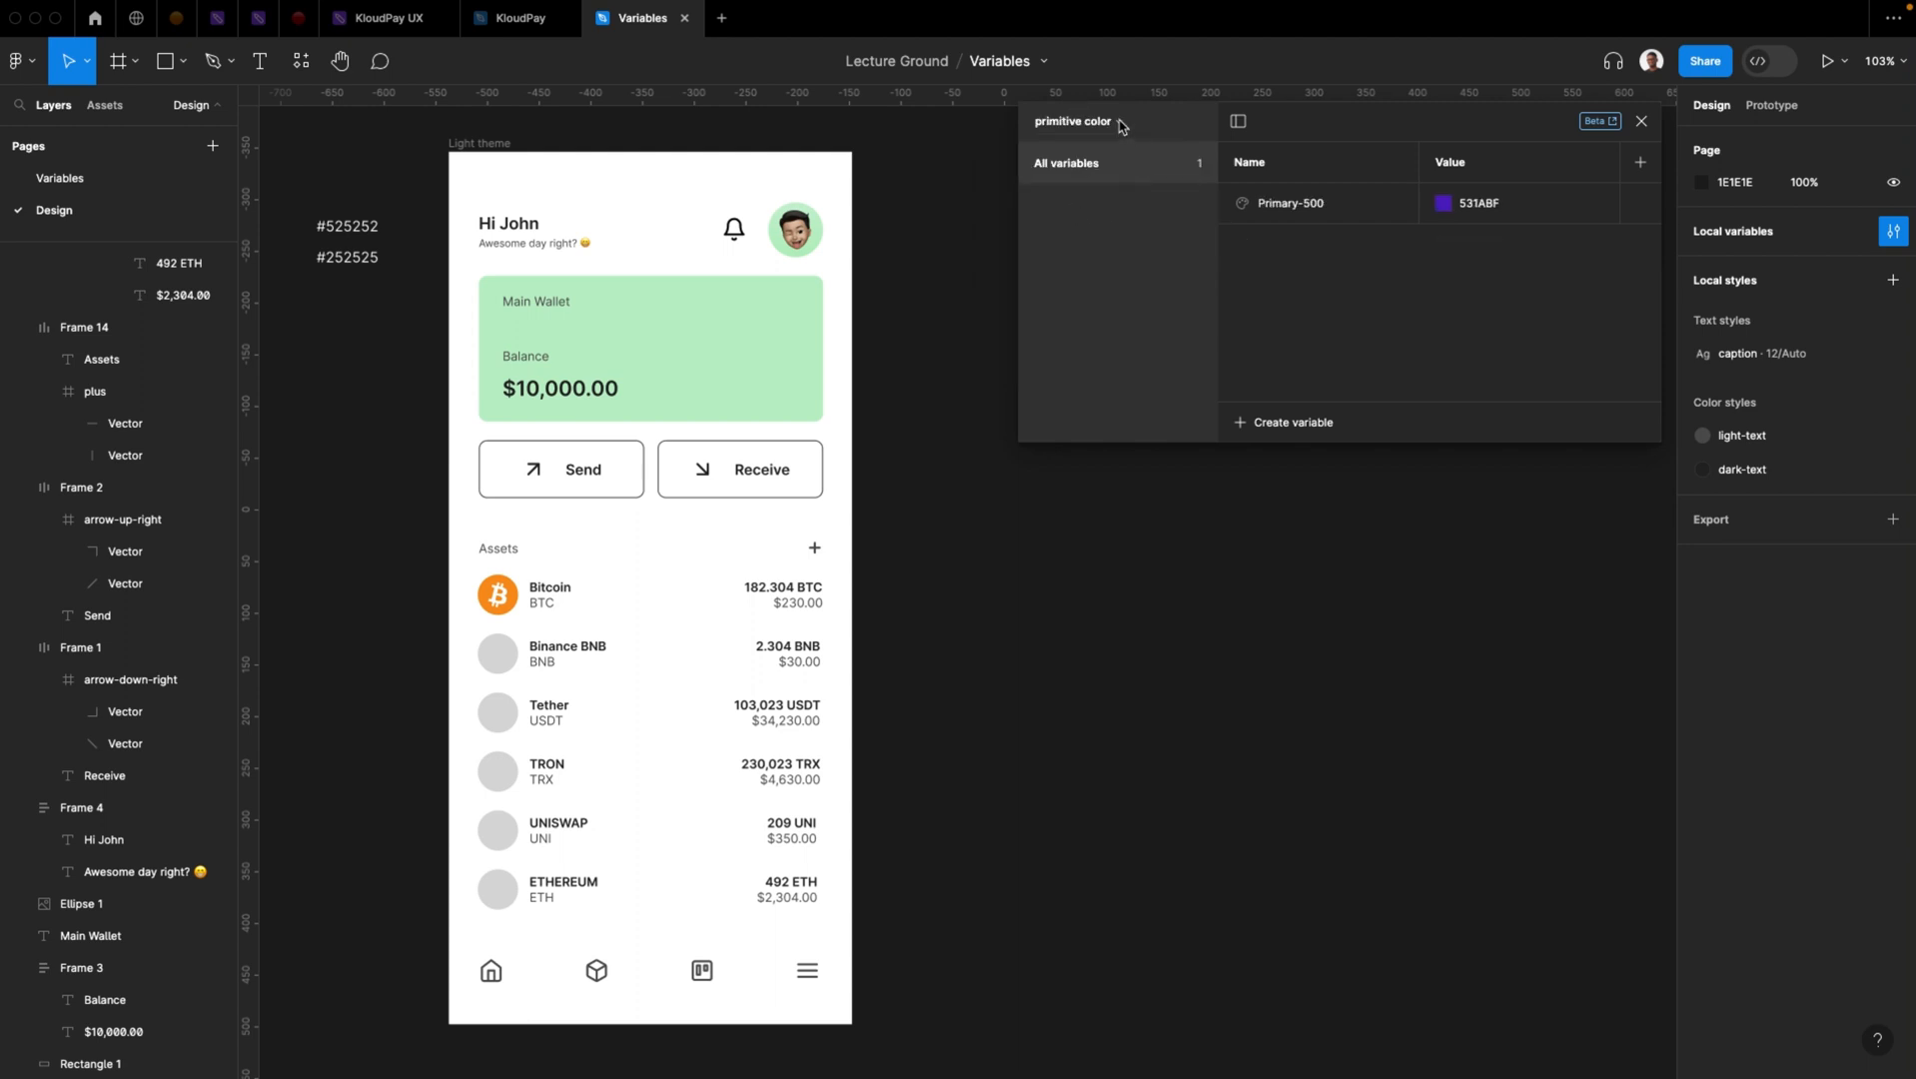
Delete the primitive color and semantics collections, keeping only the Color Styles collection
left_click(1119, 125)
left_click(1111, 224)
left_click(1099, 124)
left_click(1061, 209)
left_click(1098, 123)
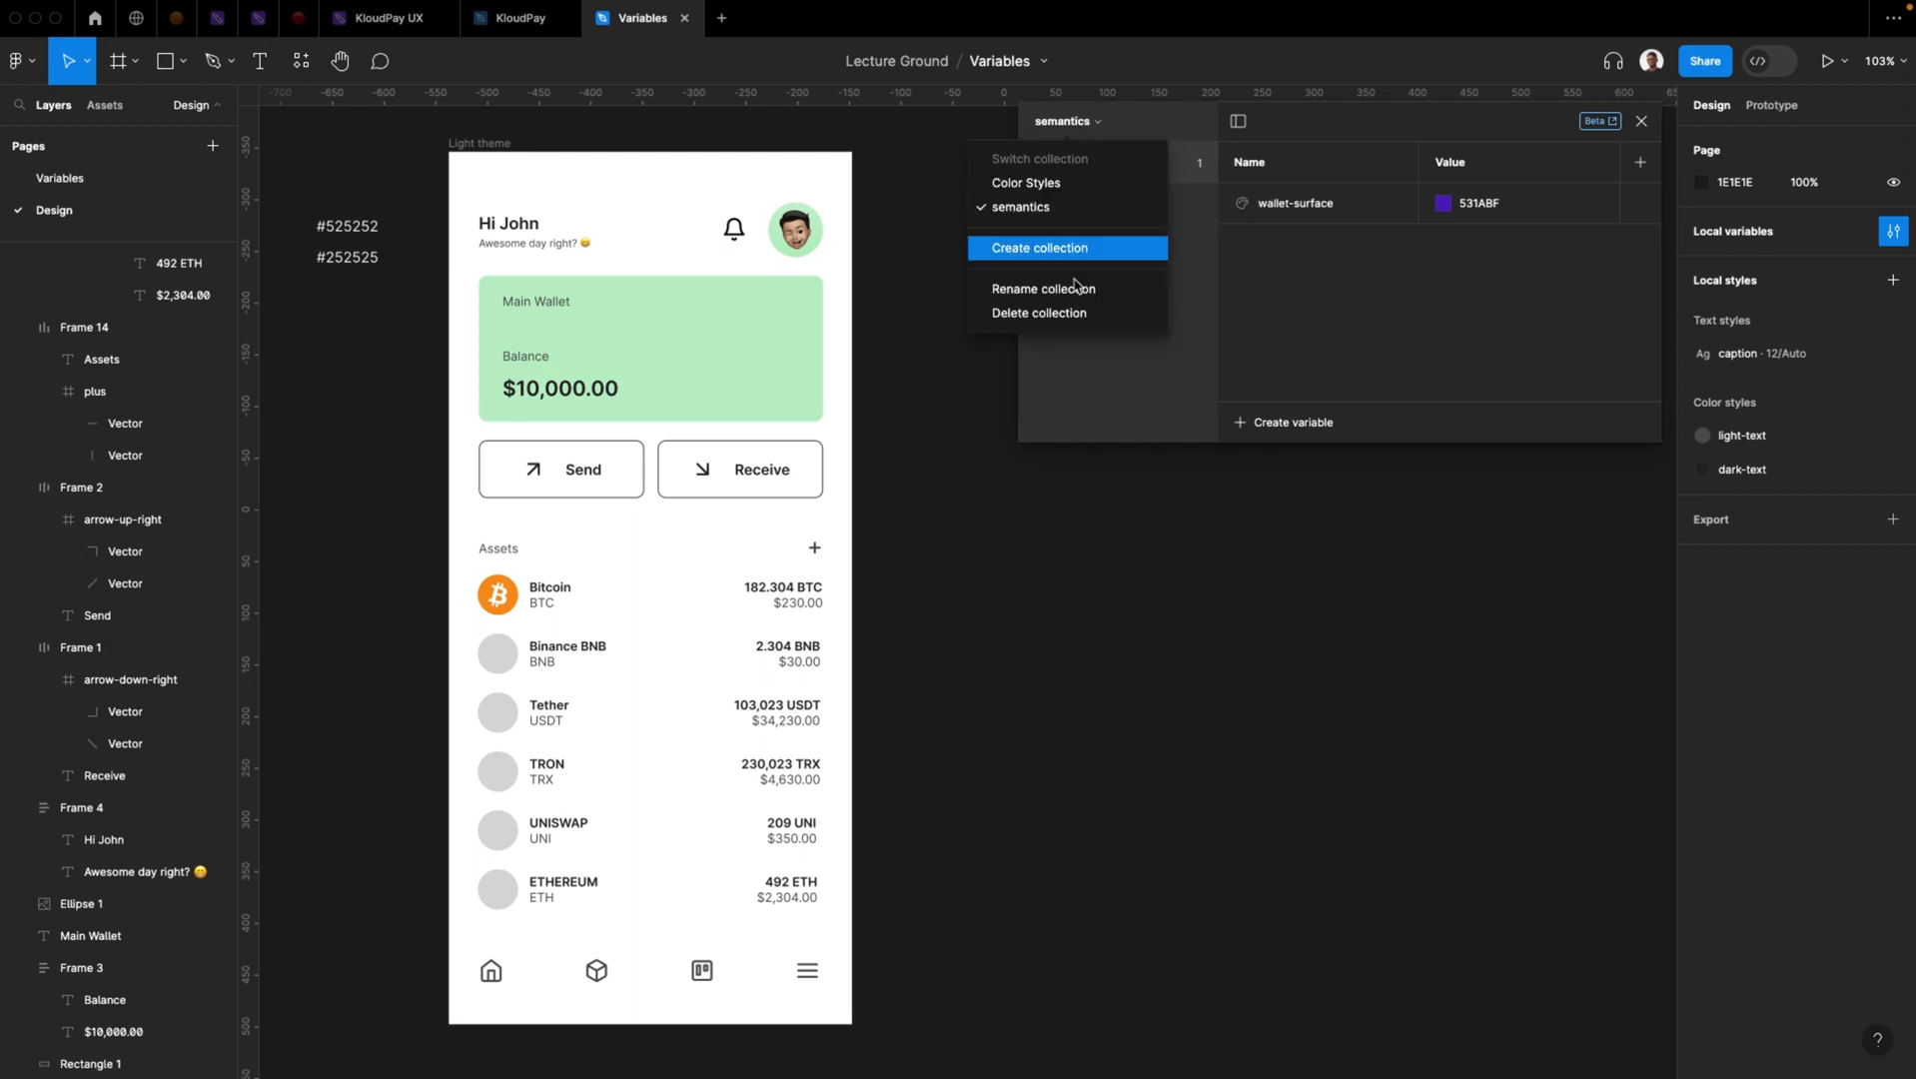
left_click(1029, 183)
left_click(1071, 122)
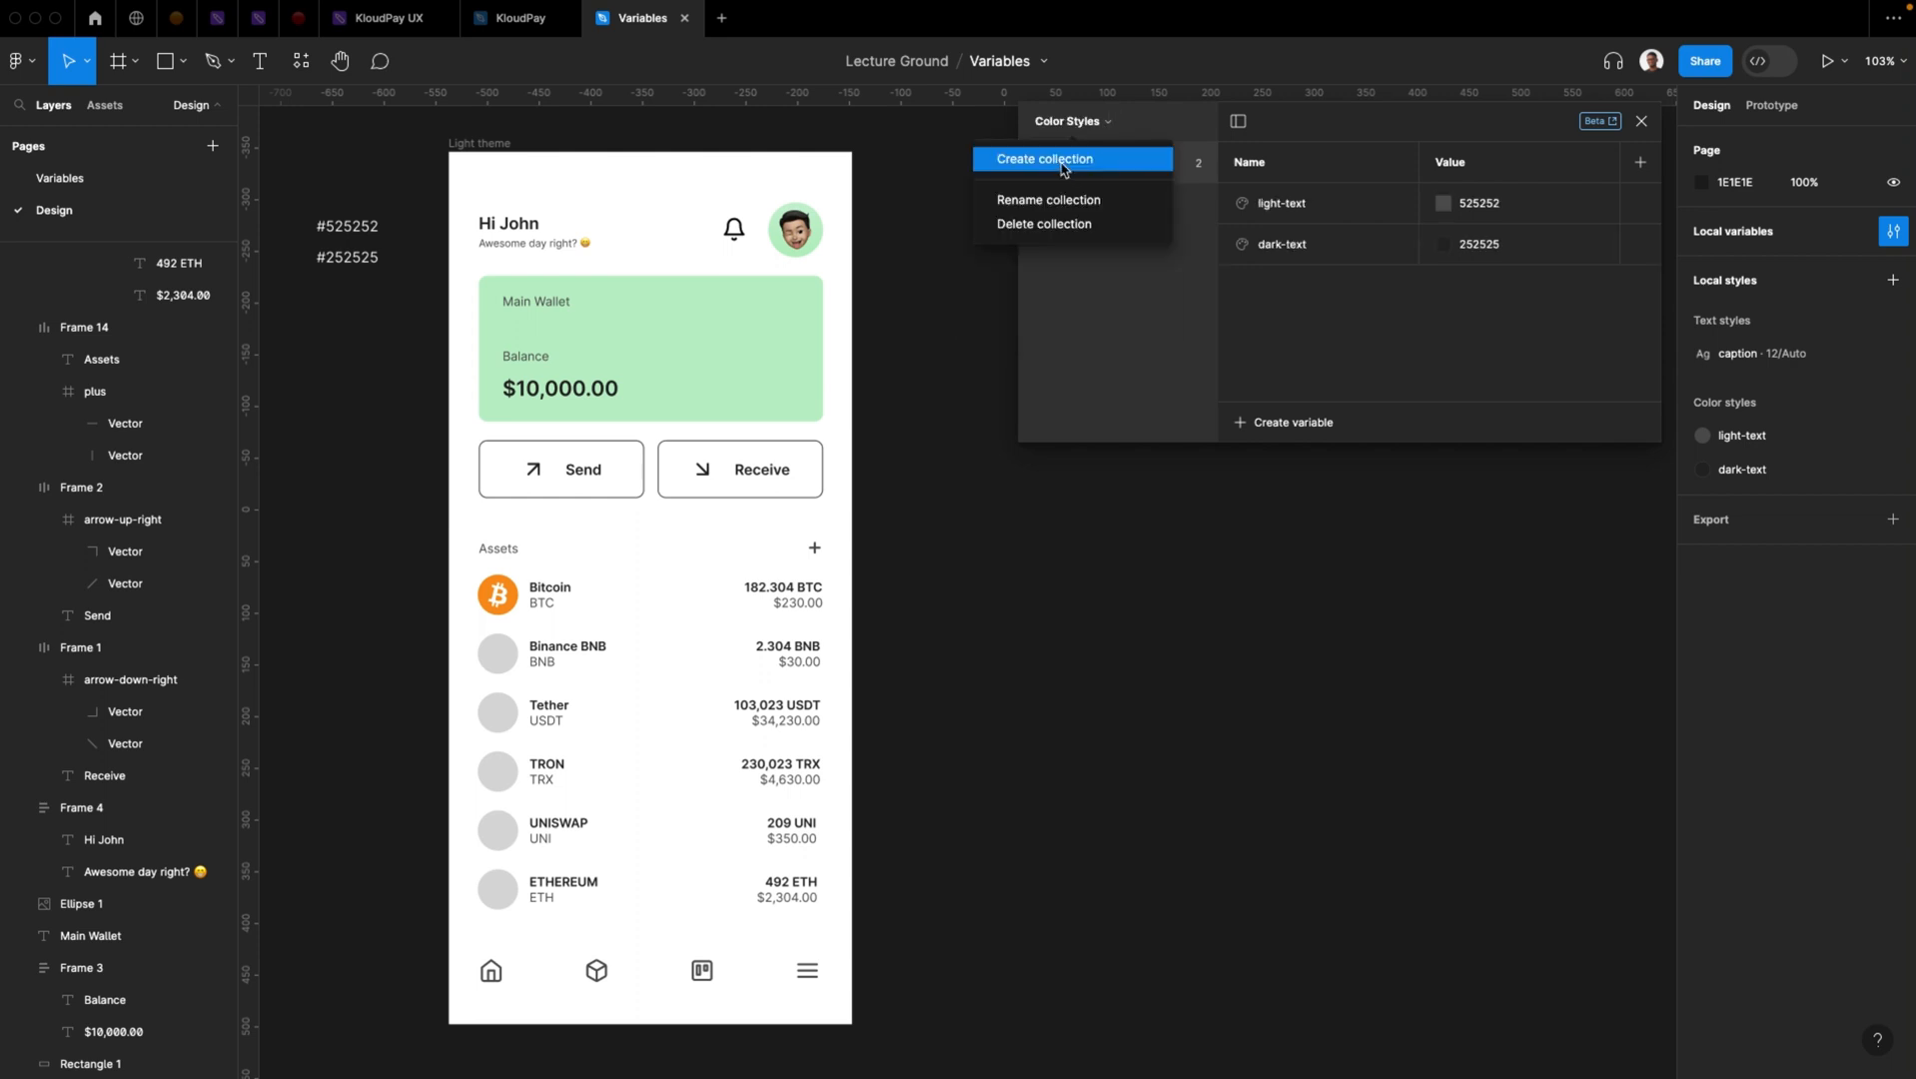
left_click(989, 349)
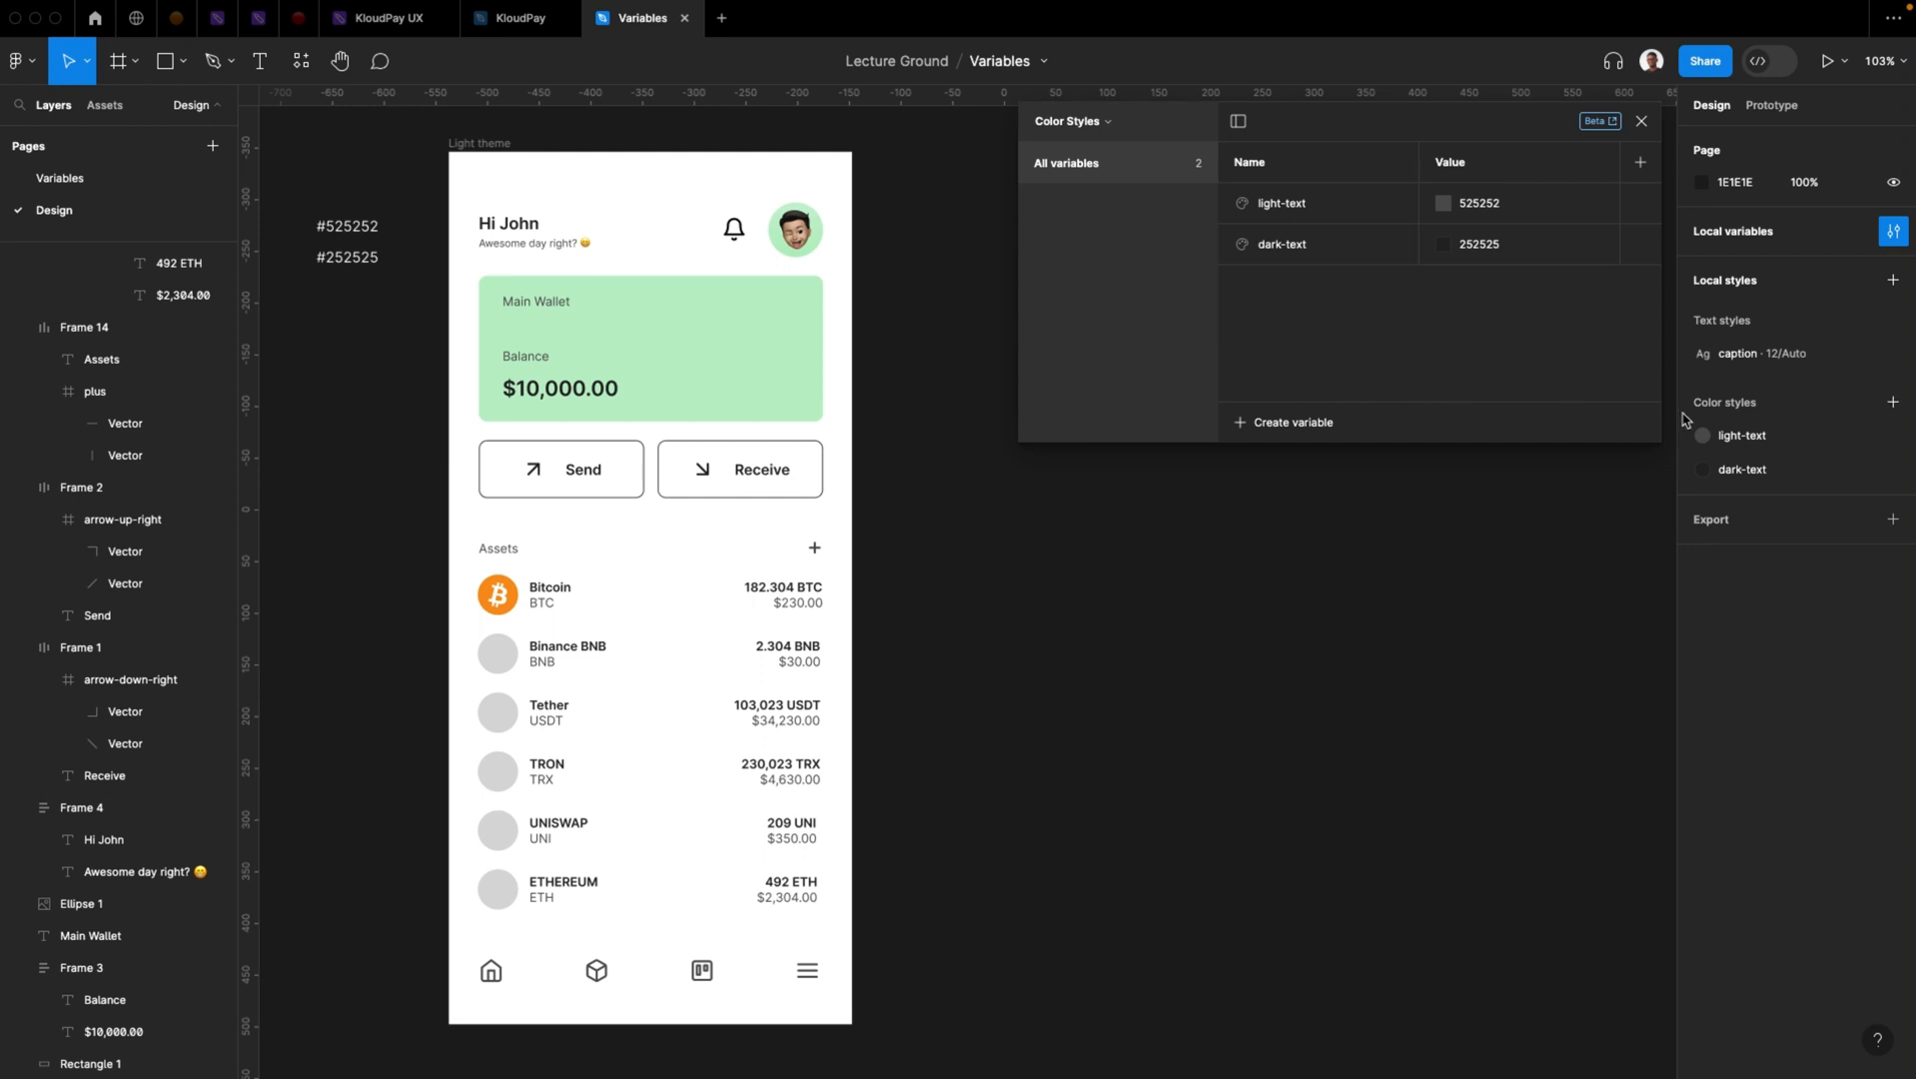
Inspect the light-text color style's properties to check its link to the light-text variable
left_click(1773, 444)
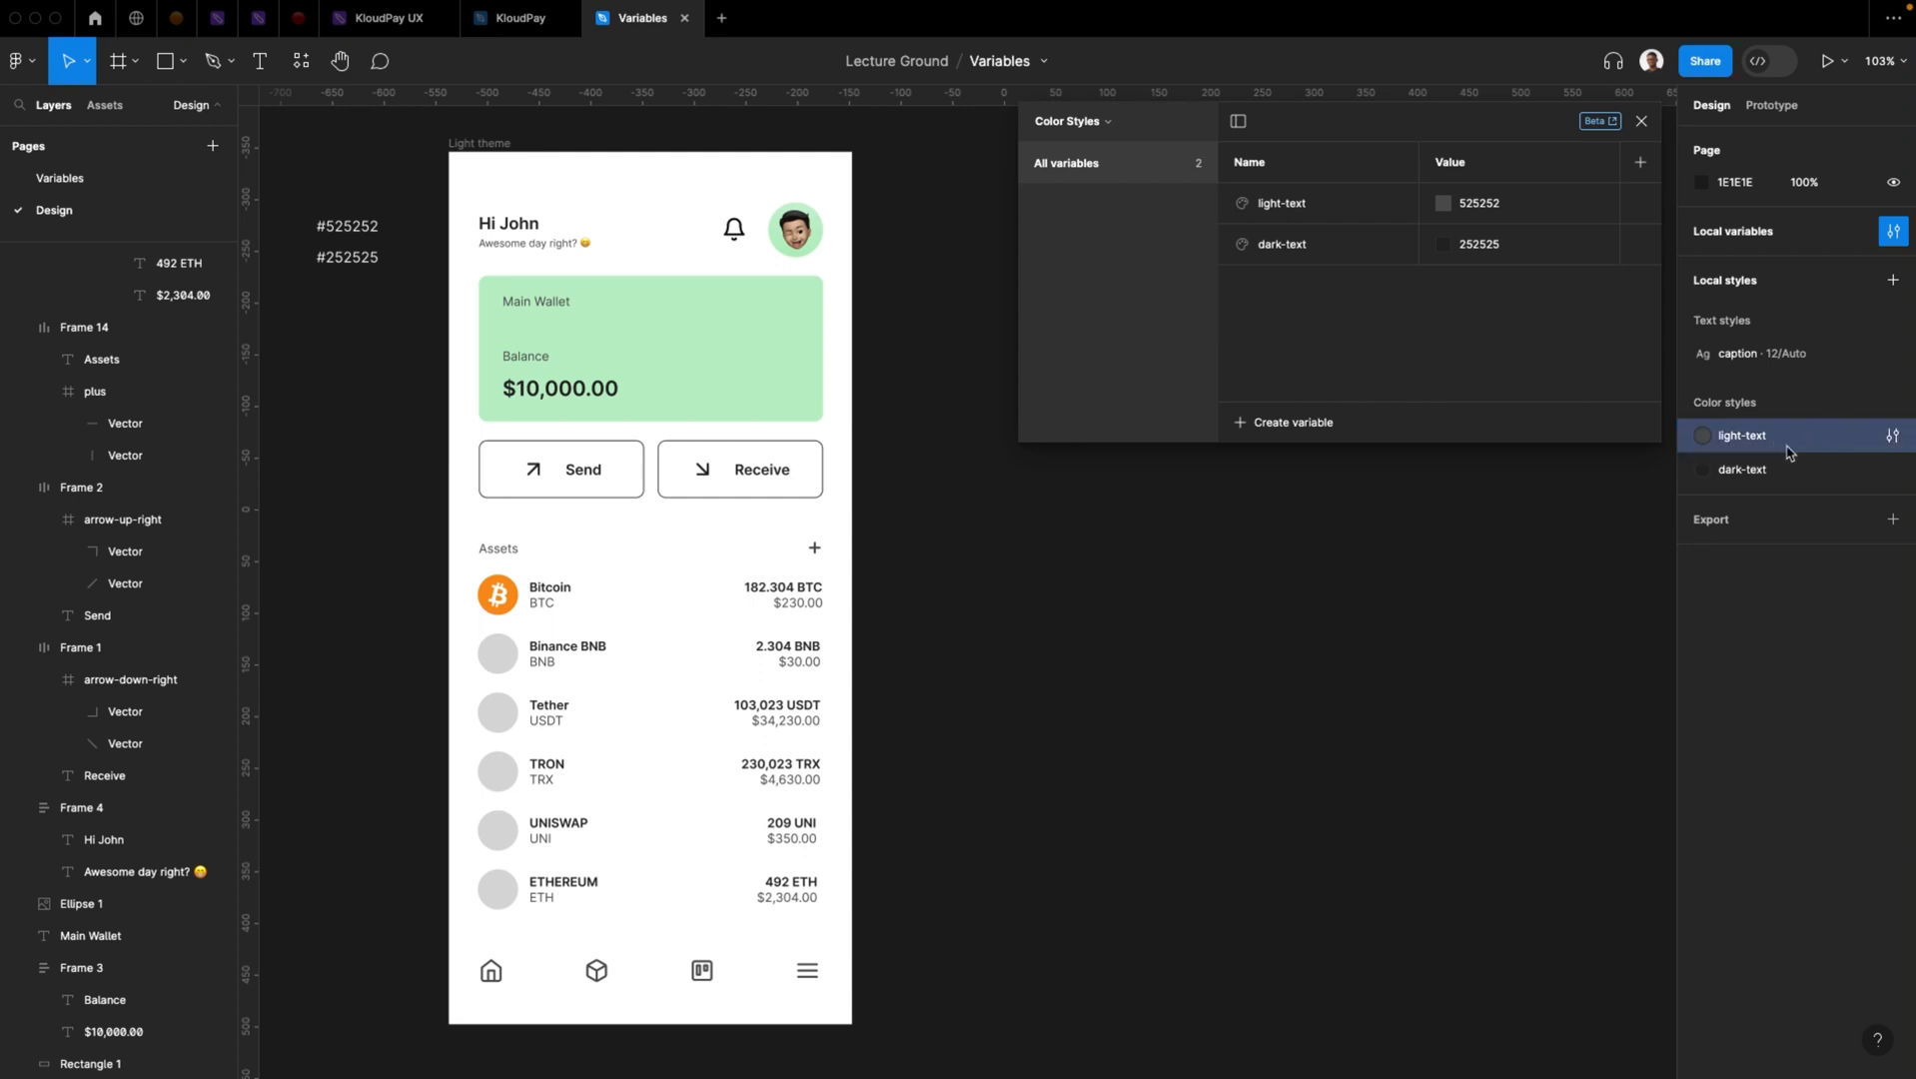
left_click(1433, 545)
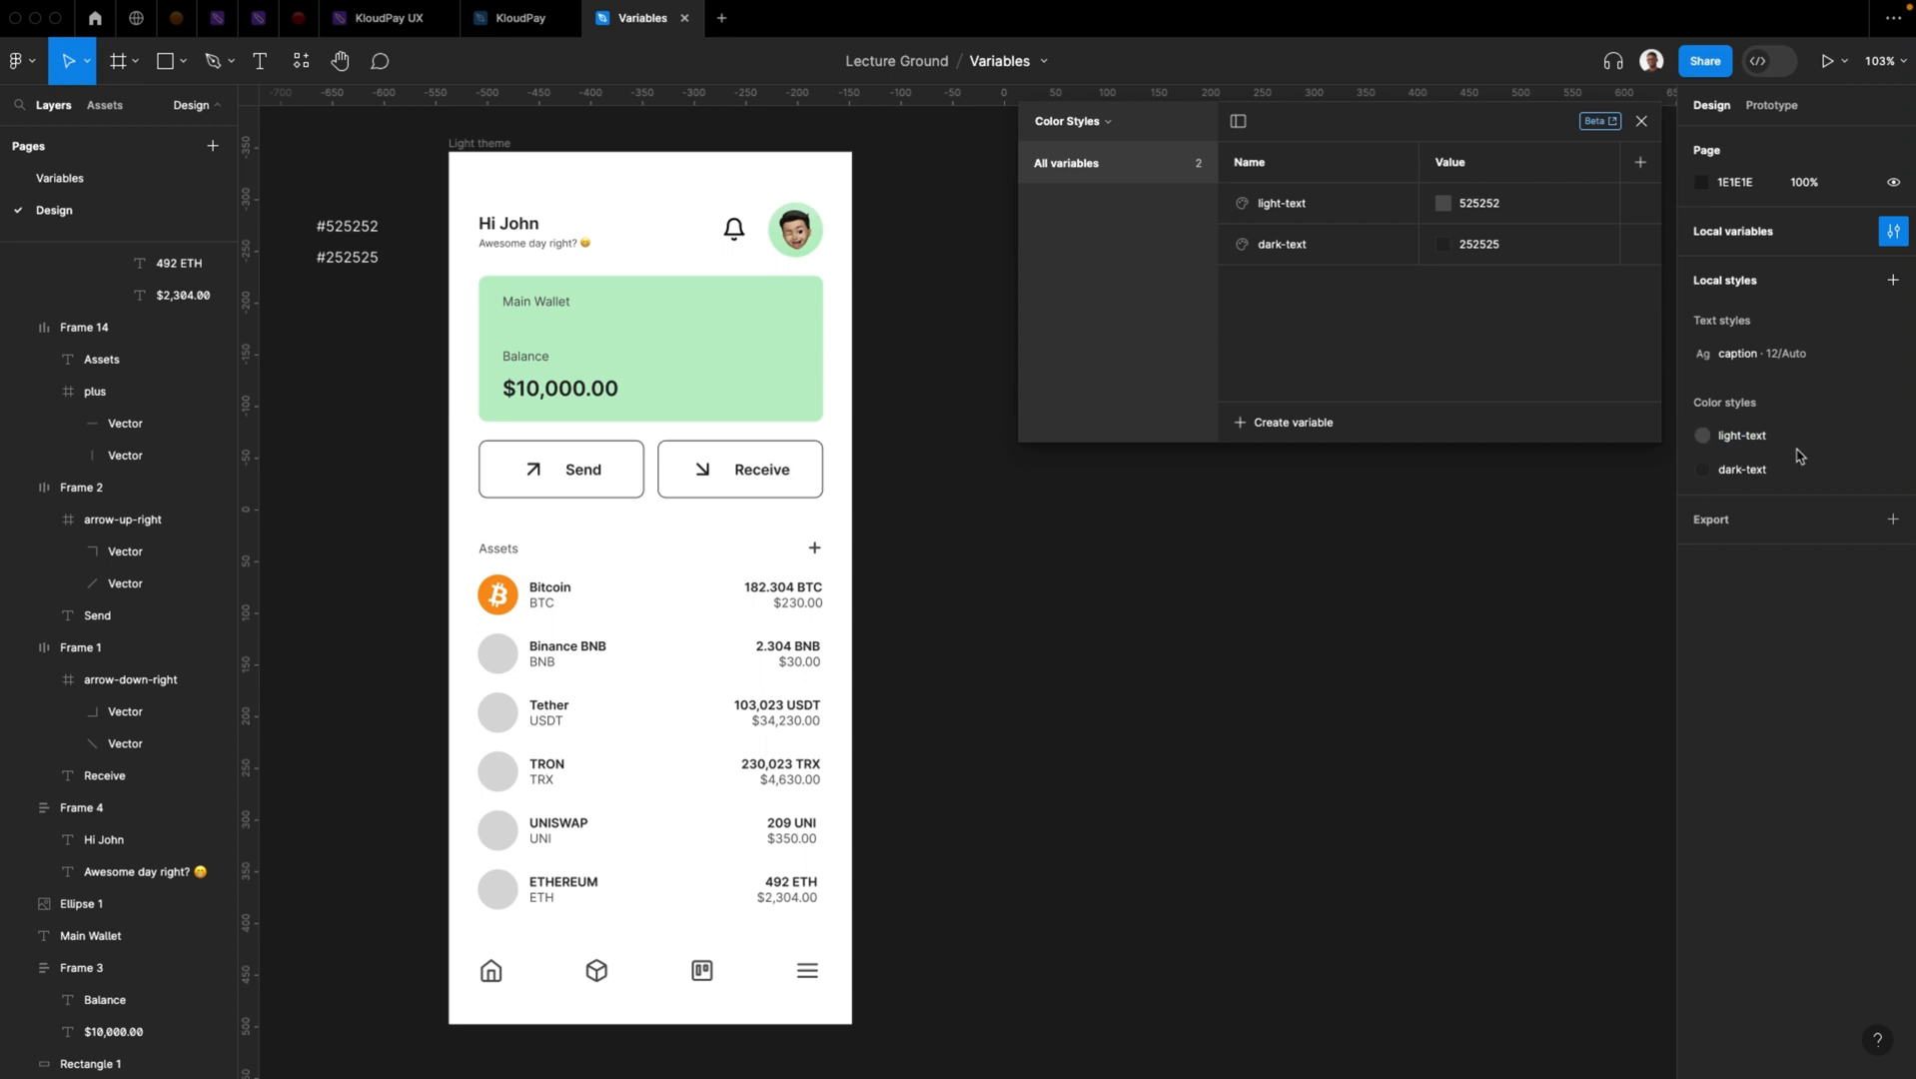
left_click(1891, 438)
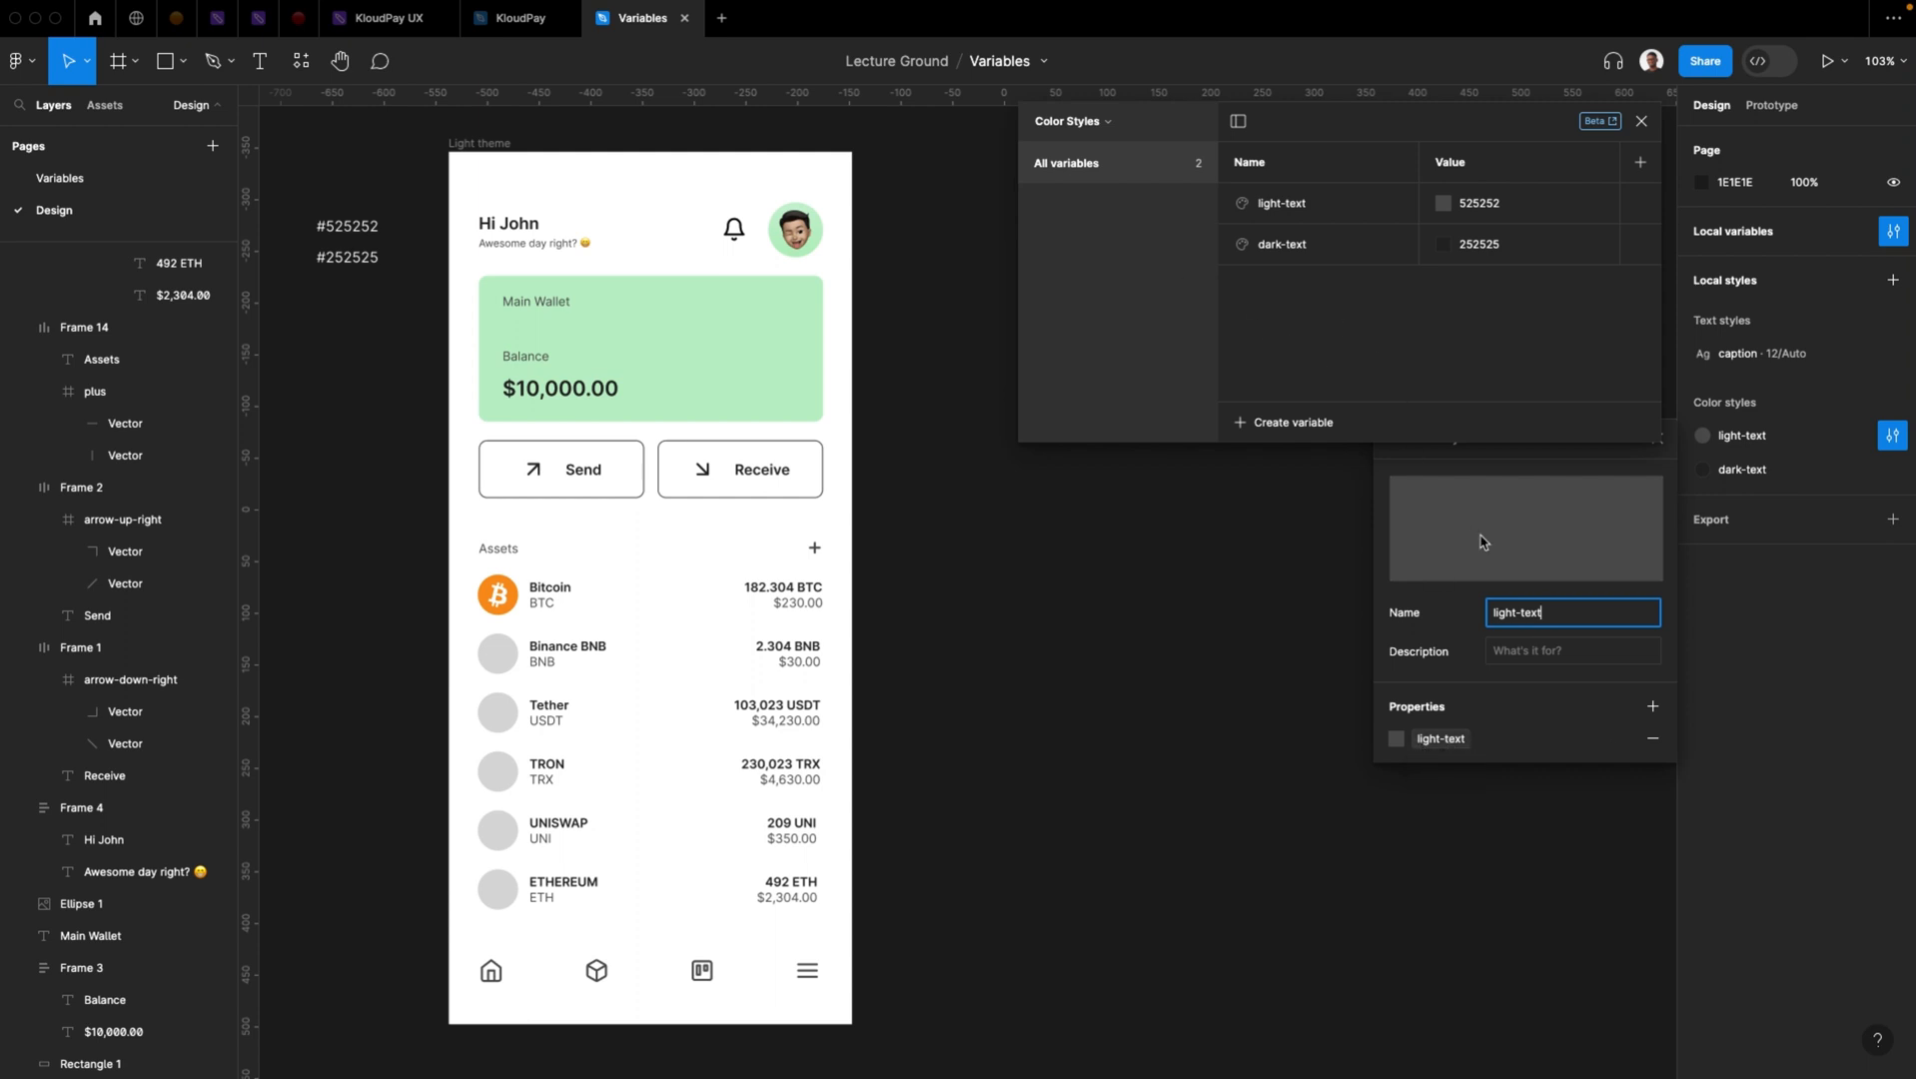
left_click_drag(1483, 131, 1217, 199)
left_click(1657, 438)
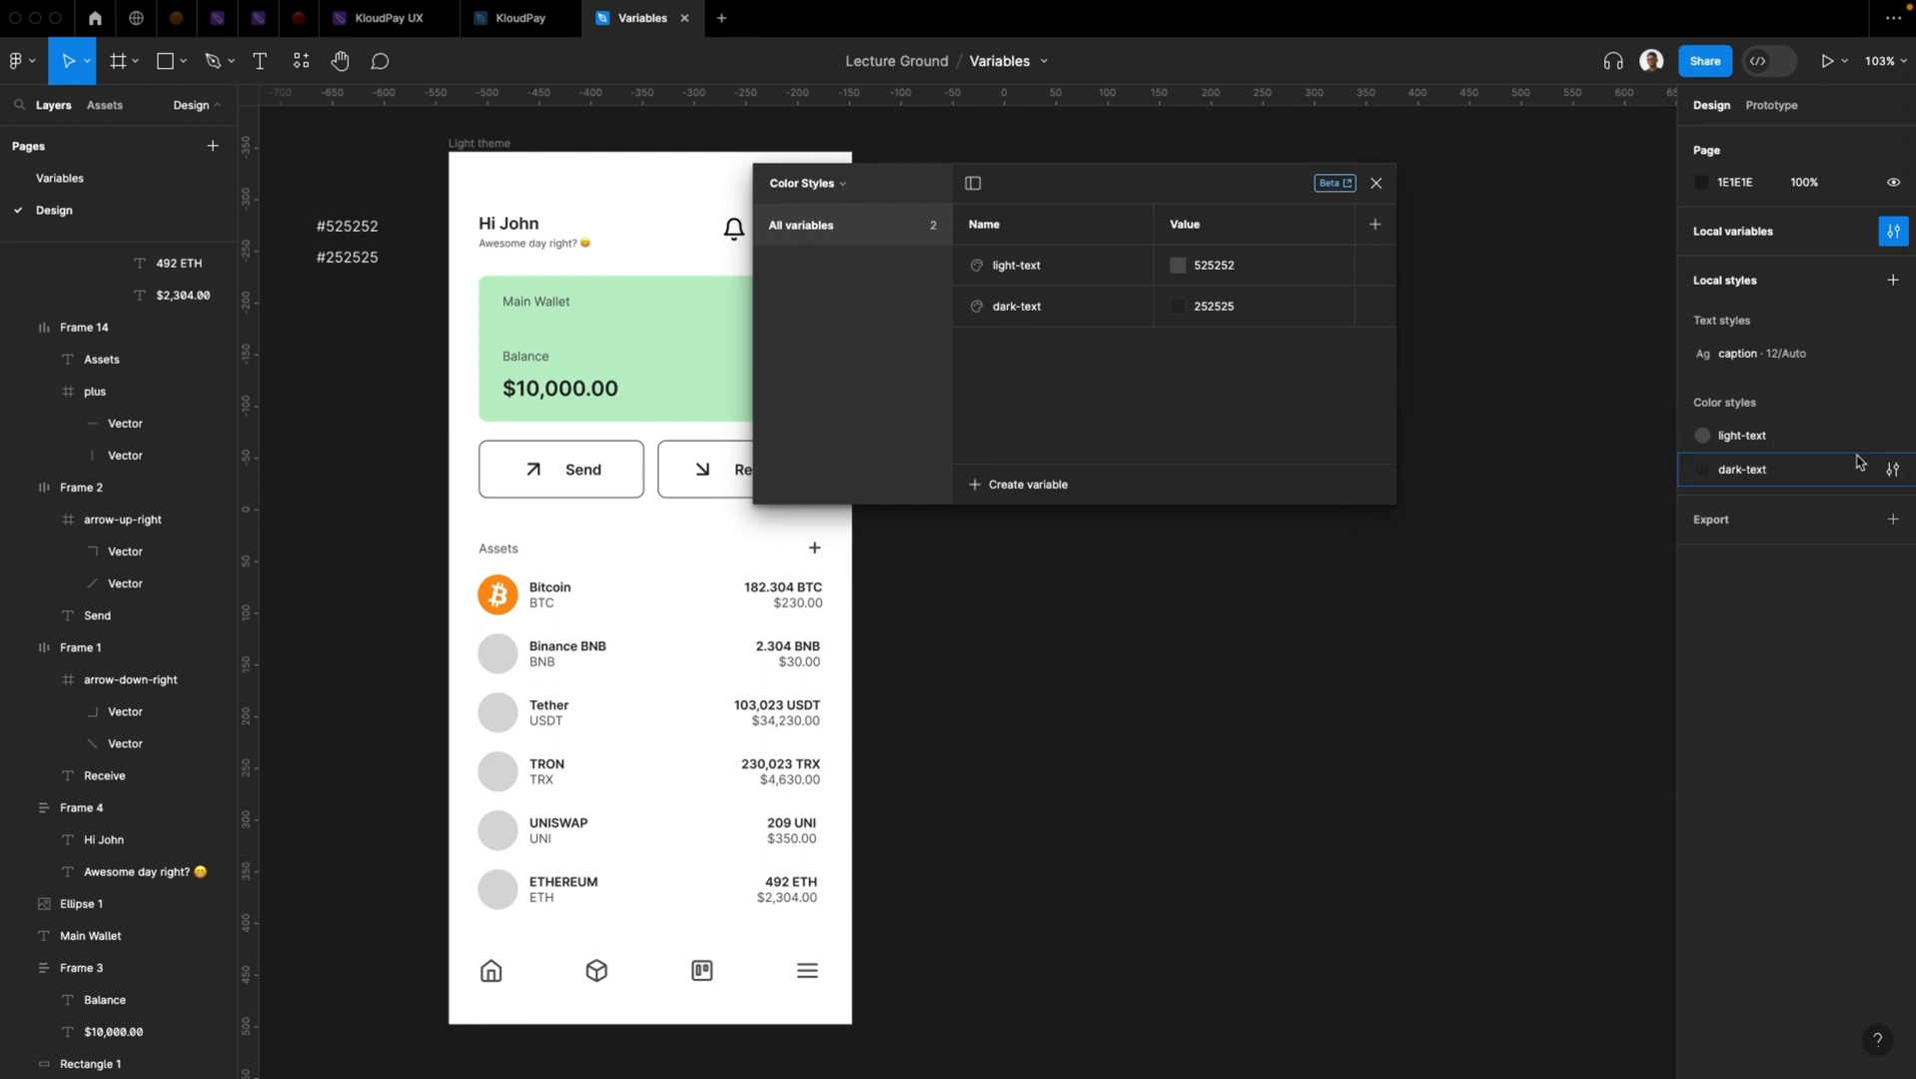
left_click_drag(1116, 185, 1382, 150)
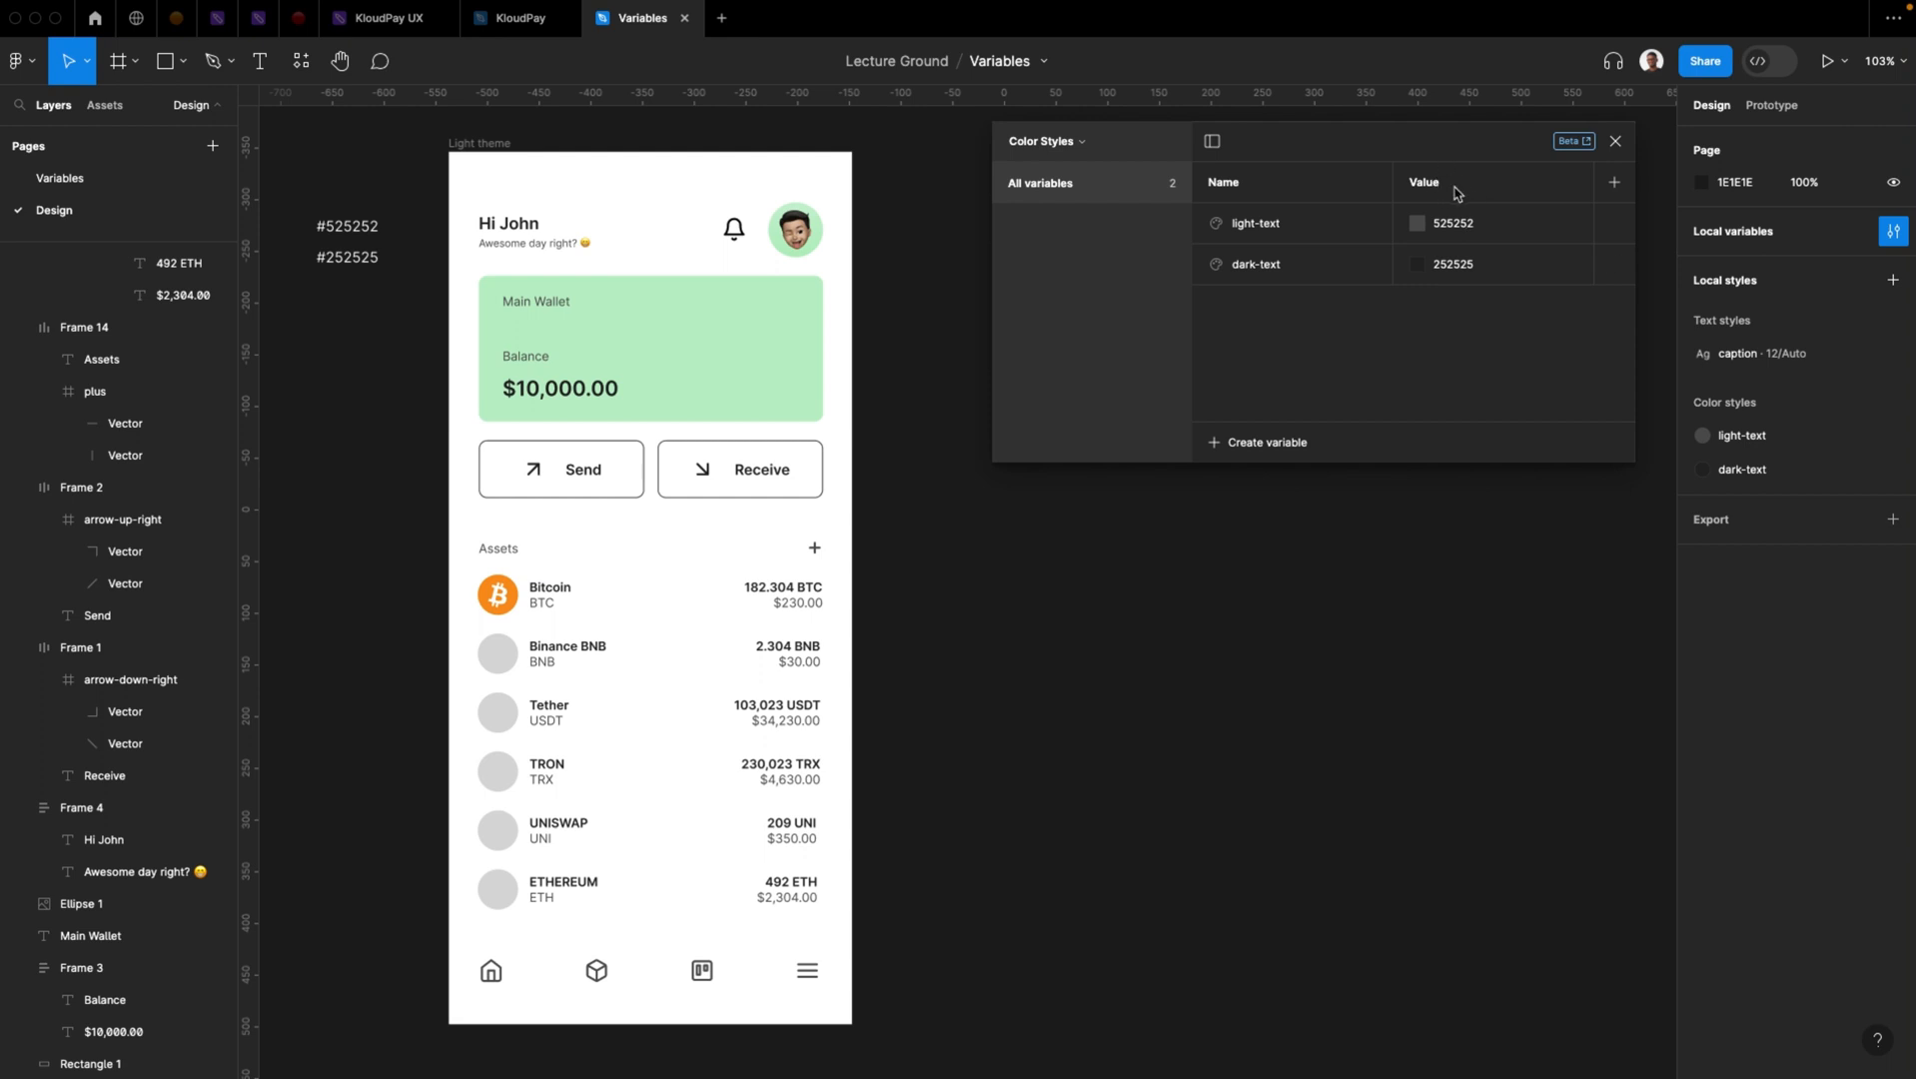
Add a second mode to the Color Styles collection and name the two modes "Light theme" and "Dark Theme"
left_click(1615, 186)
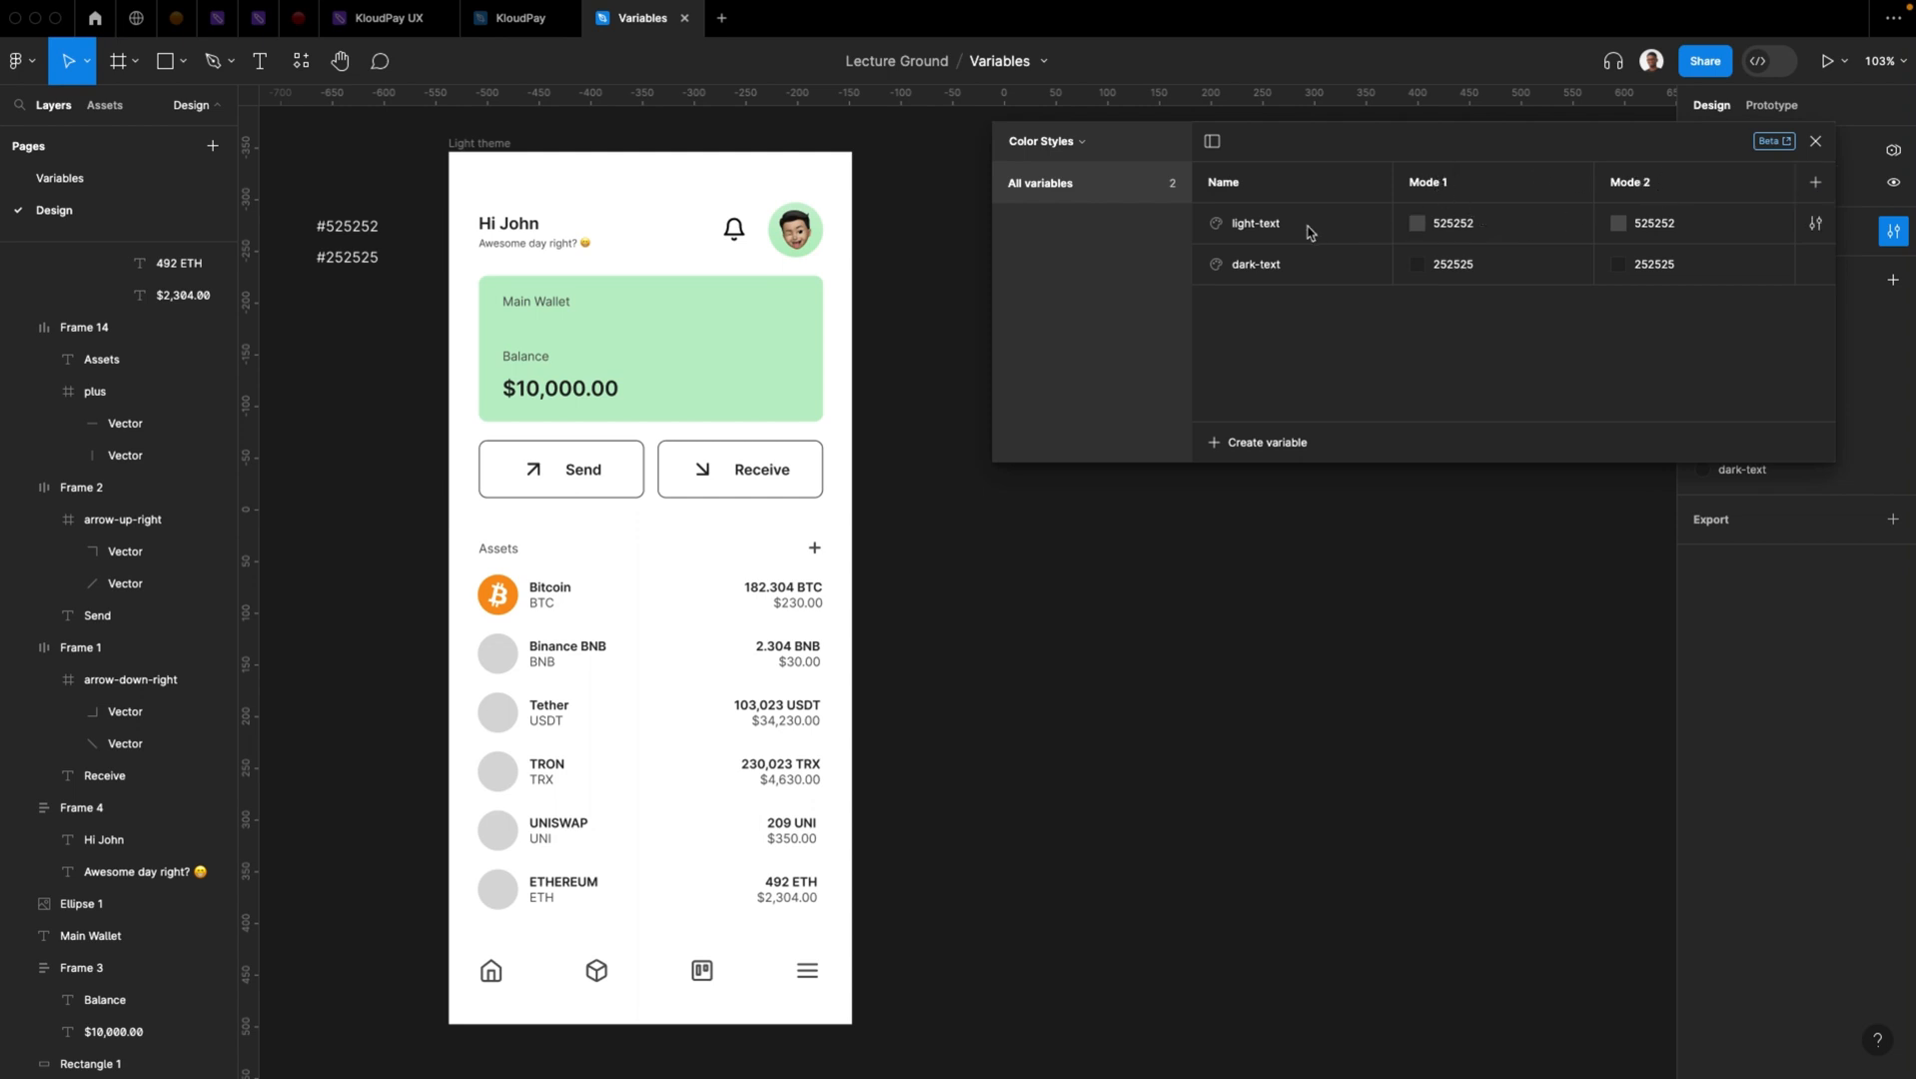
left_click(1451, 182)
double_click(1452, 186)
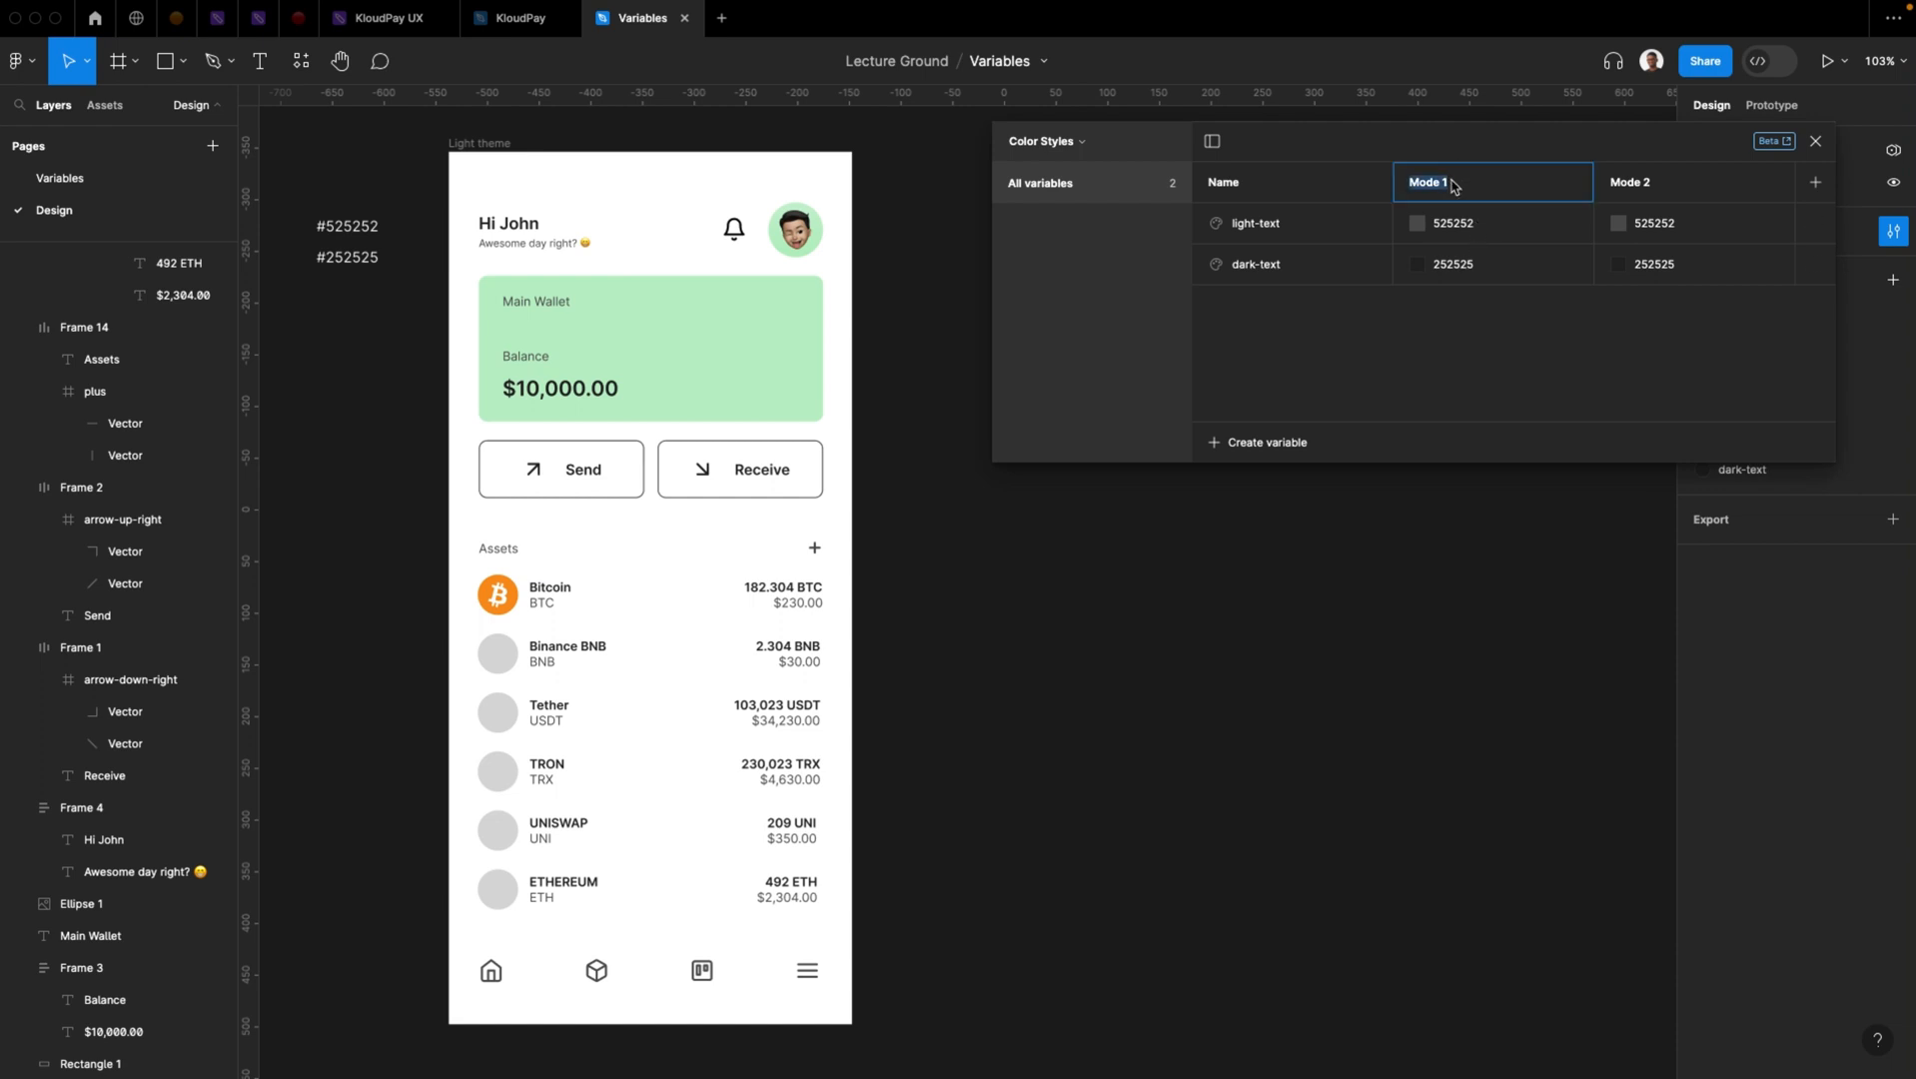
type("Light theme")
double_click(1633, 197)
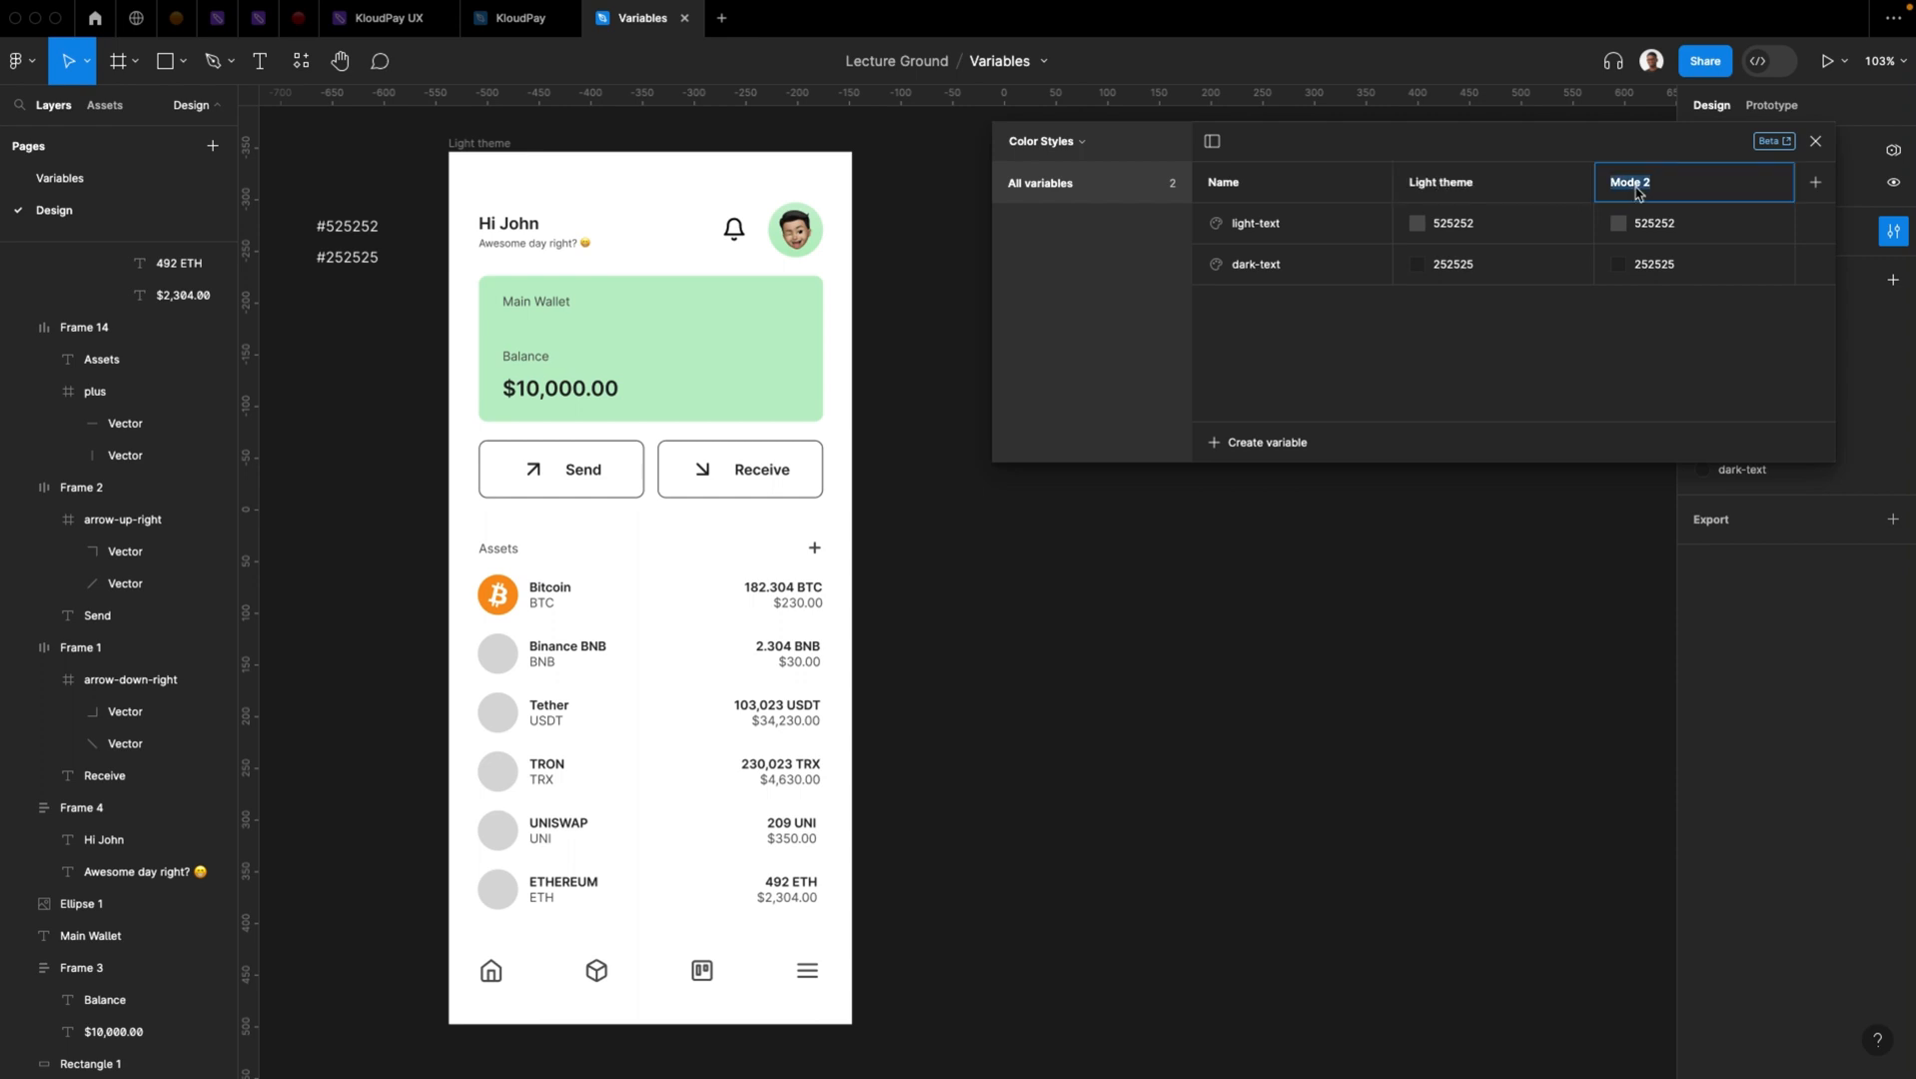
type("Dark Theme")
left_click(1629, 256)
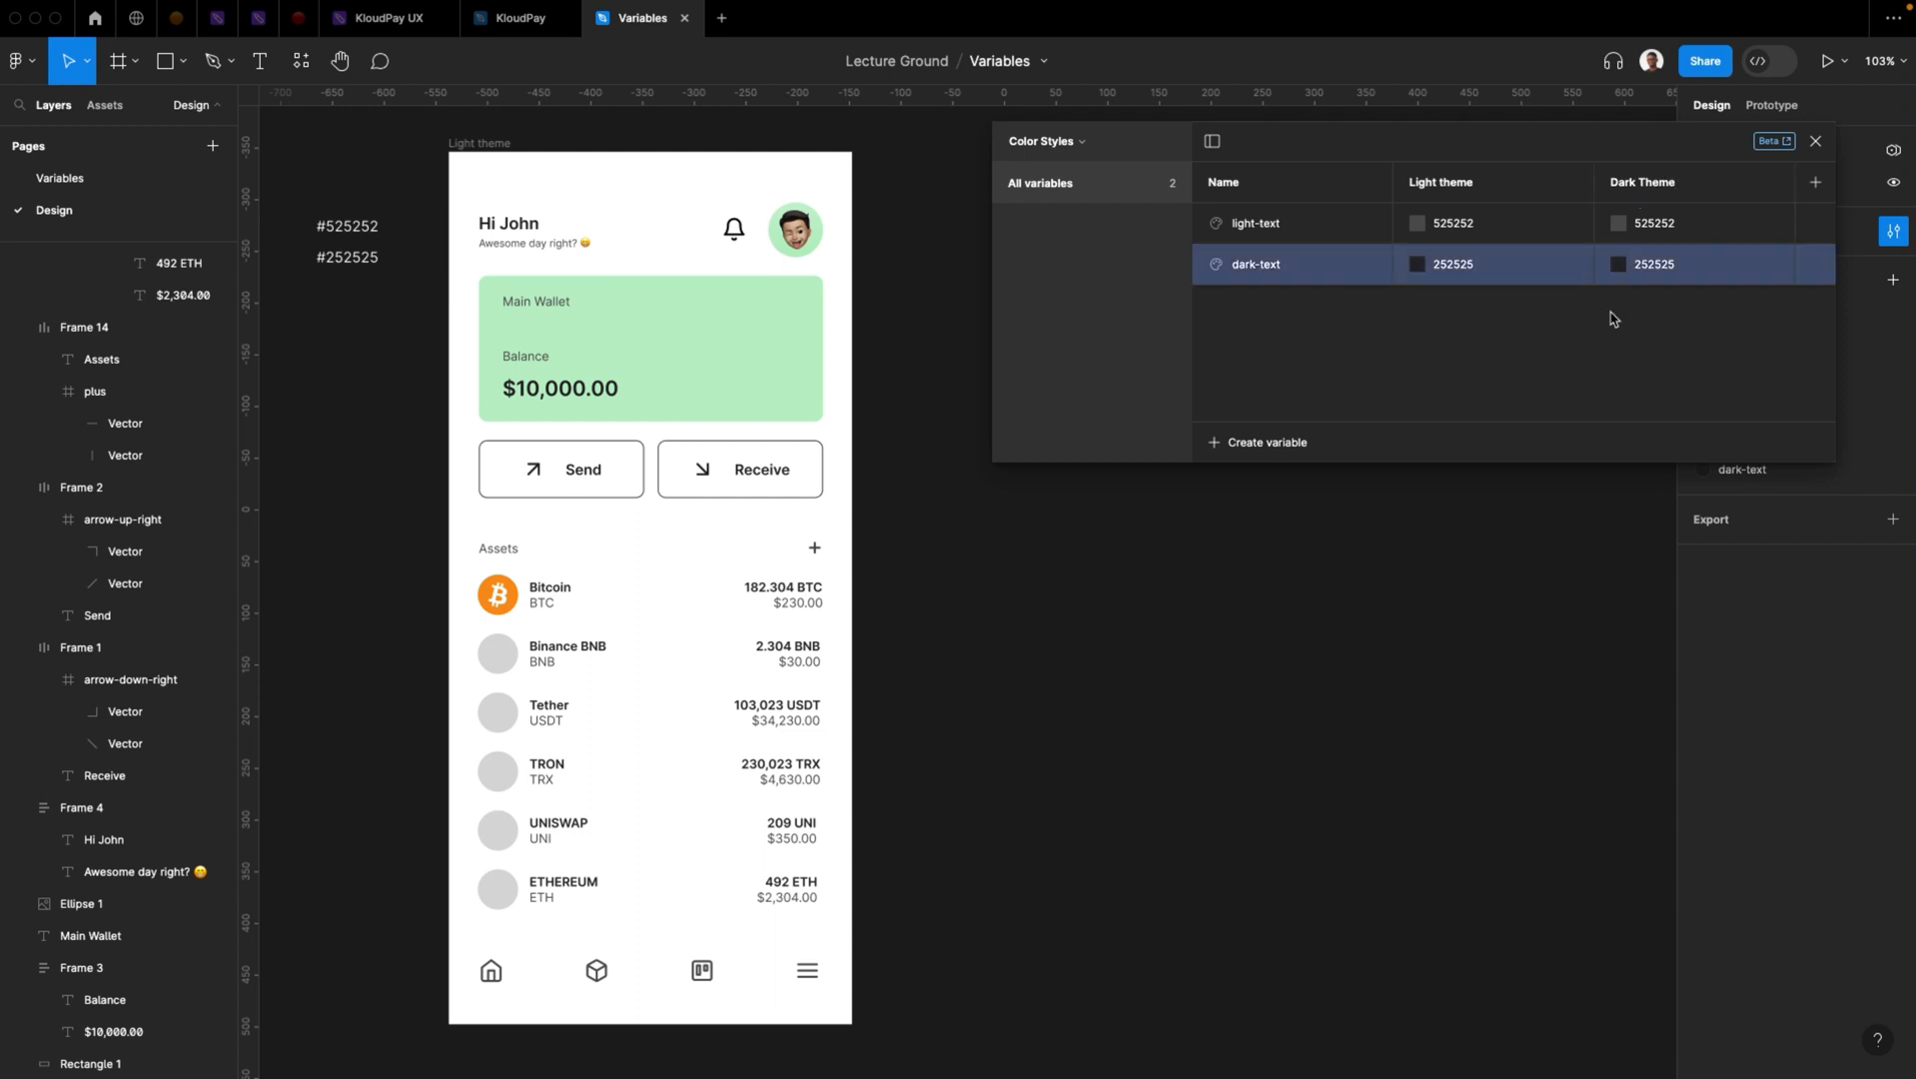
Duplicate the Light theme wallet frame beside the original and rename the copy "Dark theme"
left_click(471, 145)
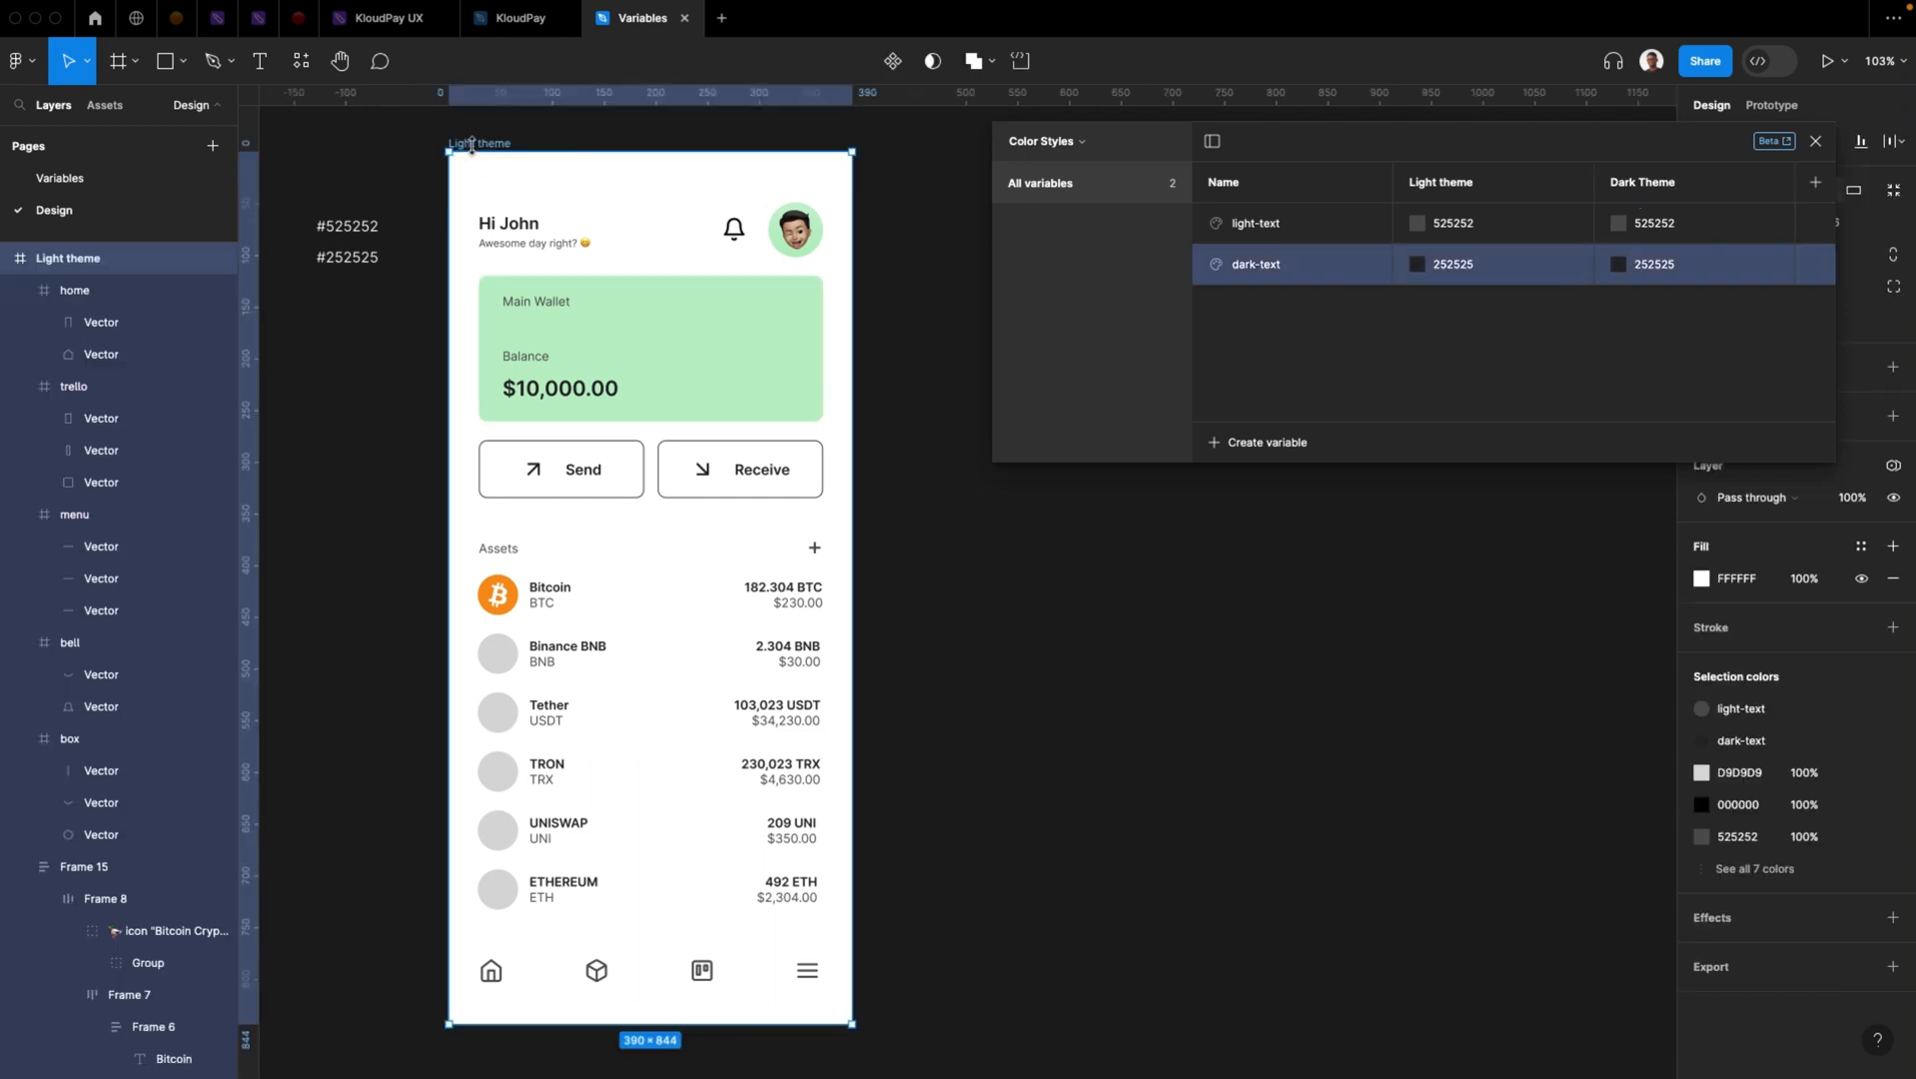
key("super+d")
scroll(823, 168, "down", 5)
scroll(604, 271, "right", 3)
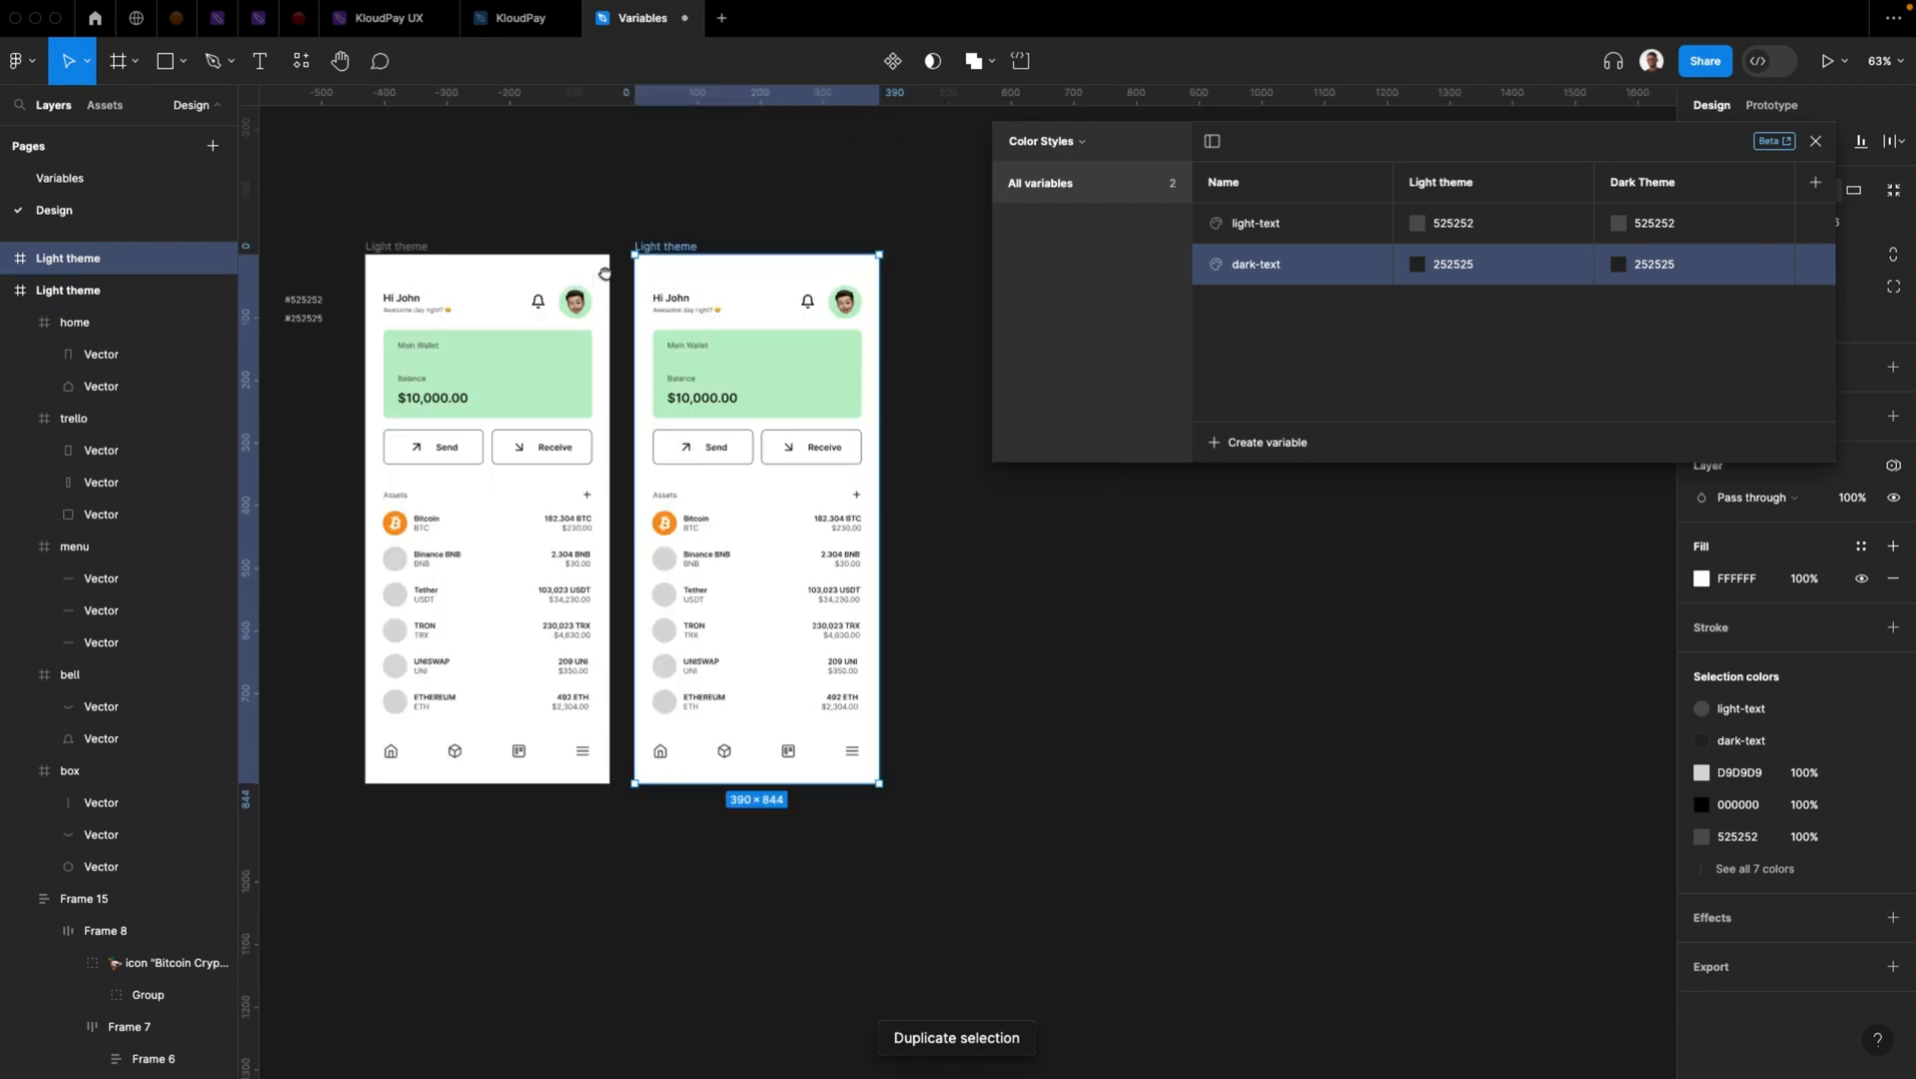
double_click(640, 244)
type("Dark")
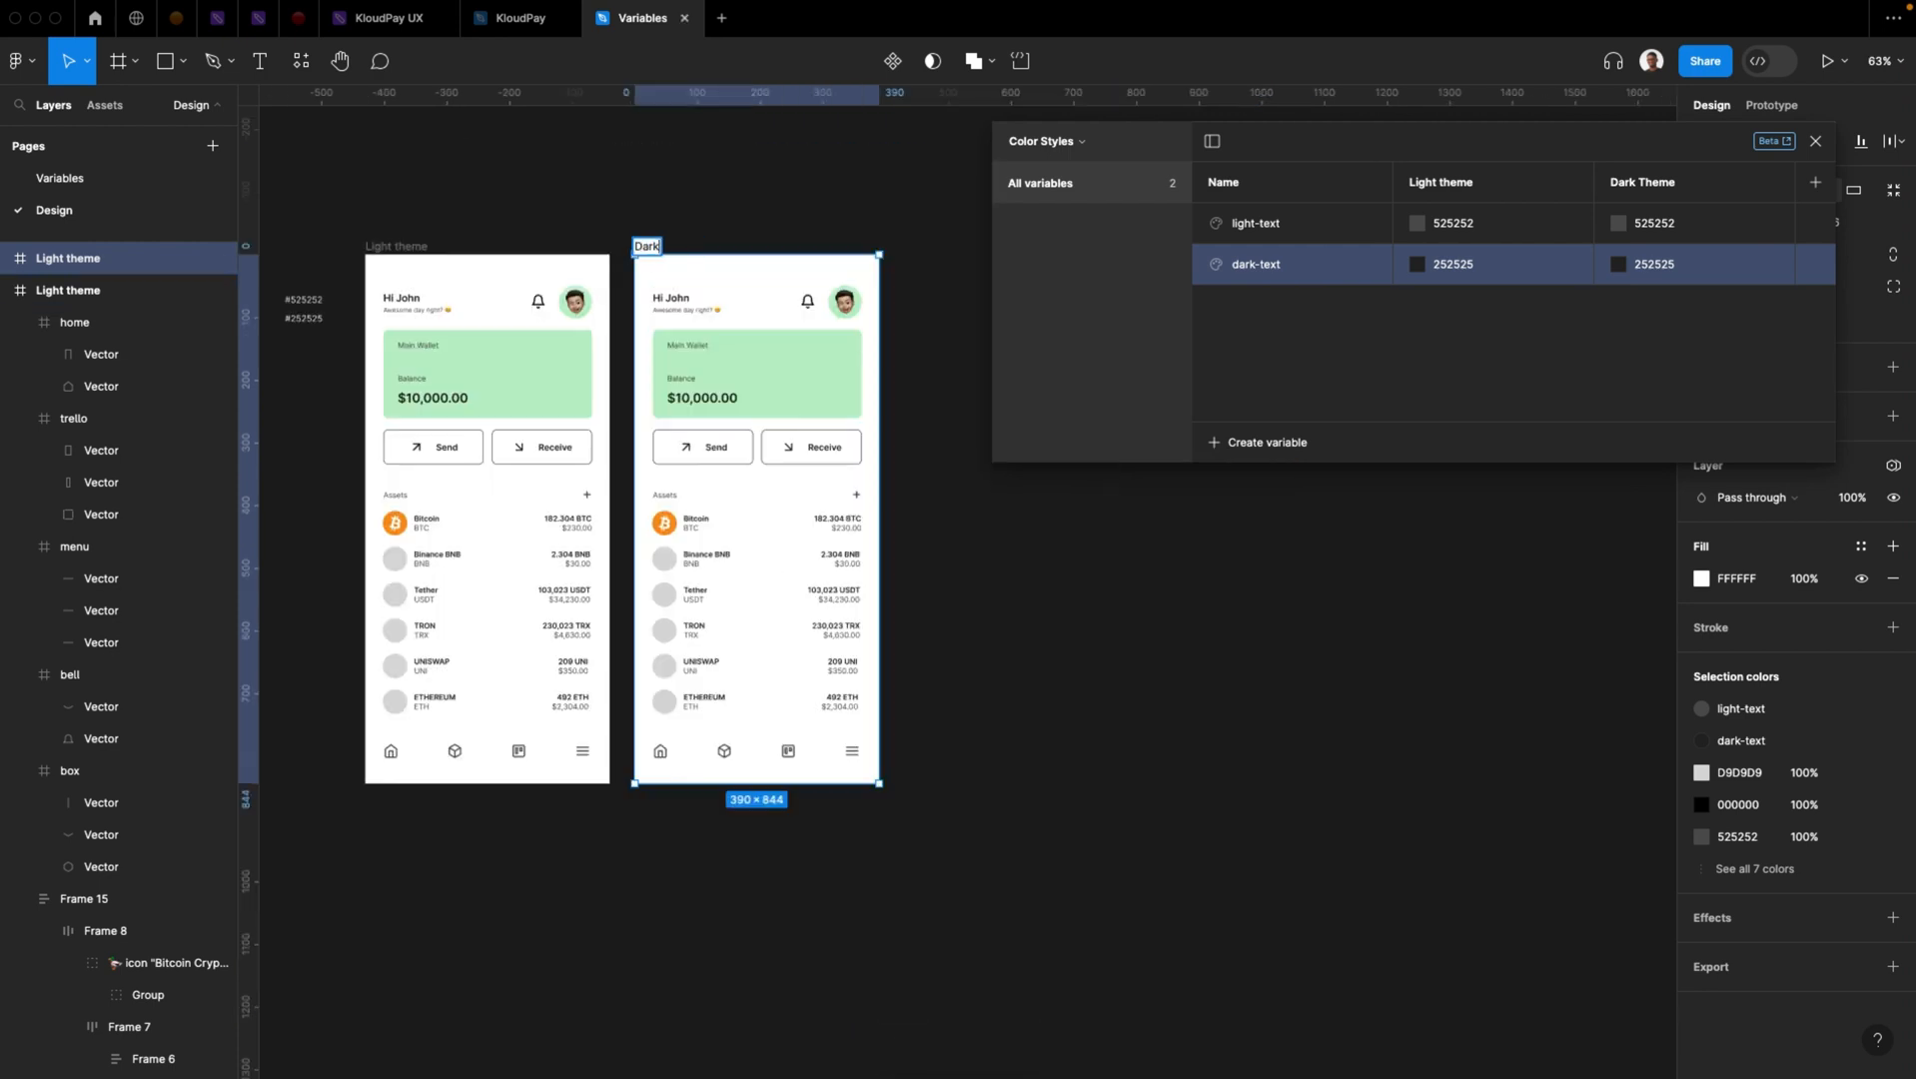
type(" theme")
left_click(665, 212)
scroll(699, 200, "left", 3)
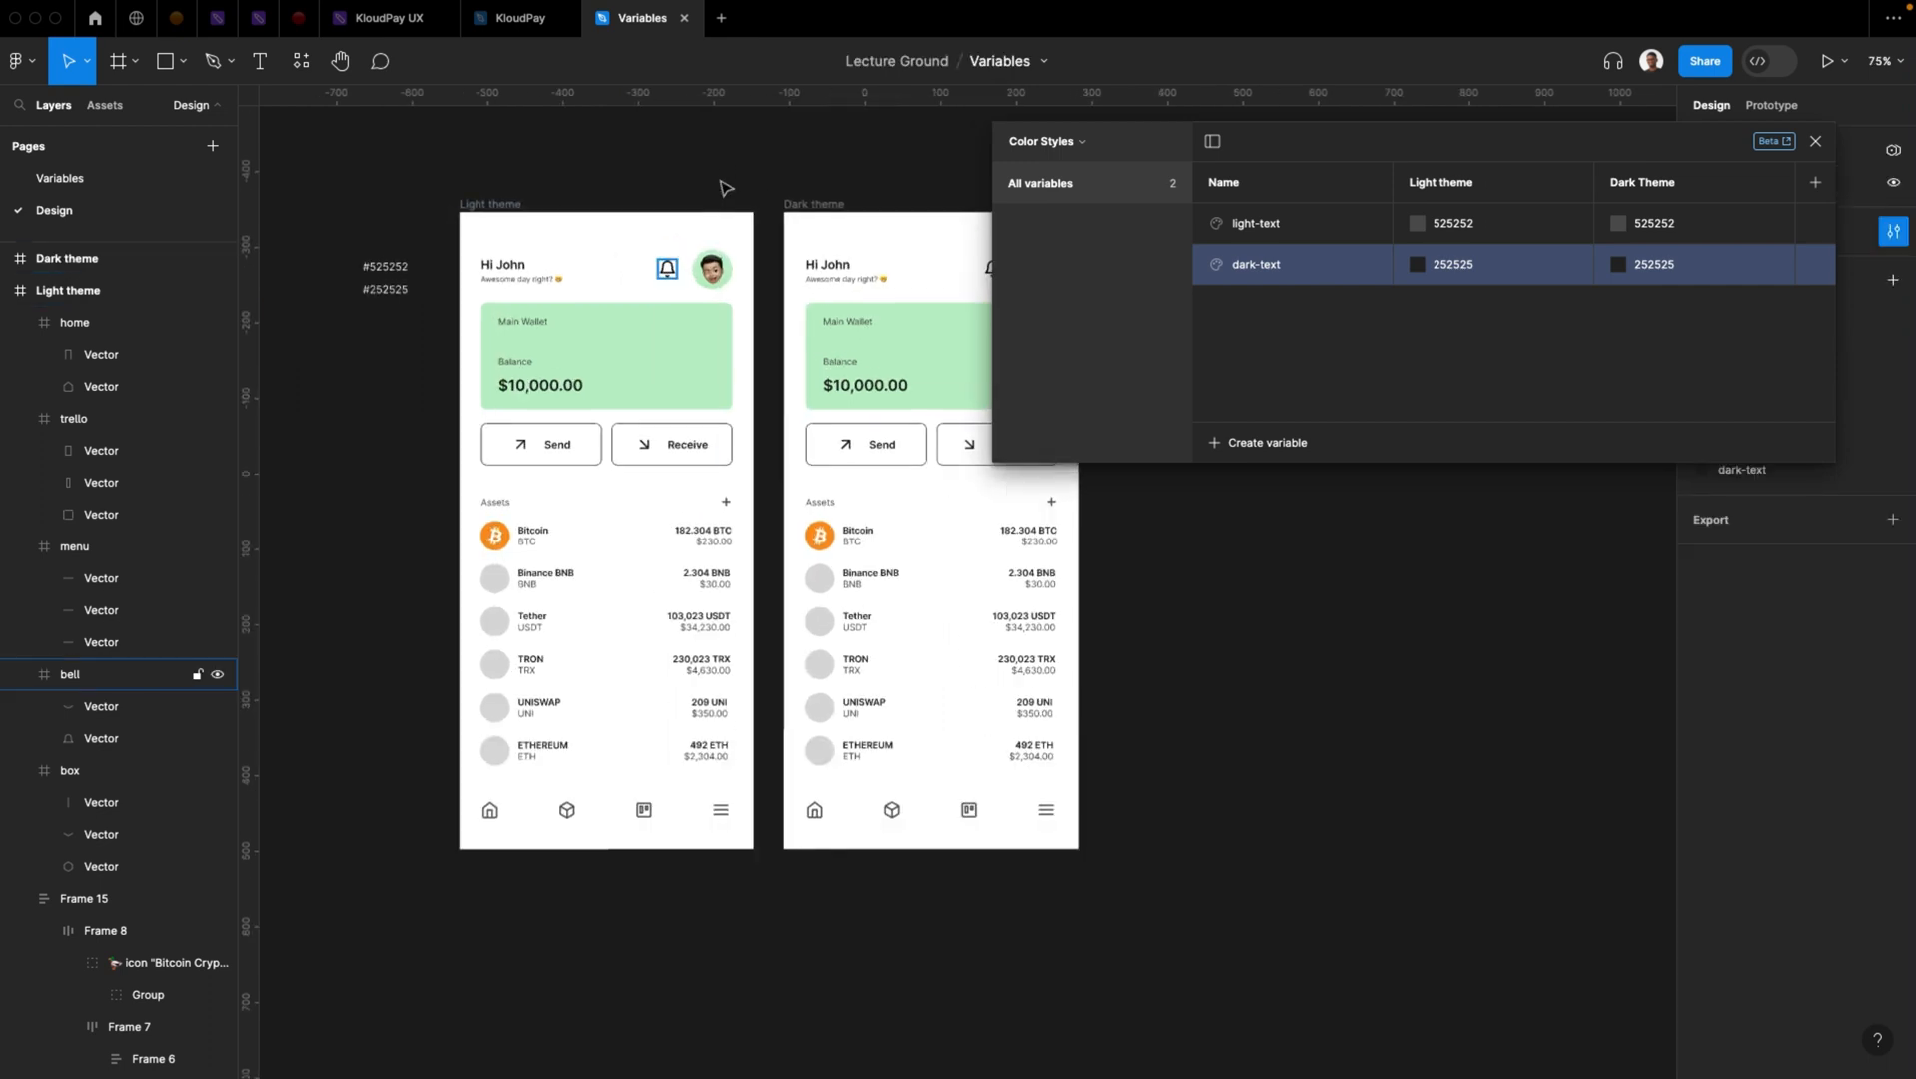
Select the Light theme frame and show the full list of colors it uses
scroll(635, 187, "up", 2)
scroll(689, 189, "right", 3)
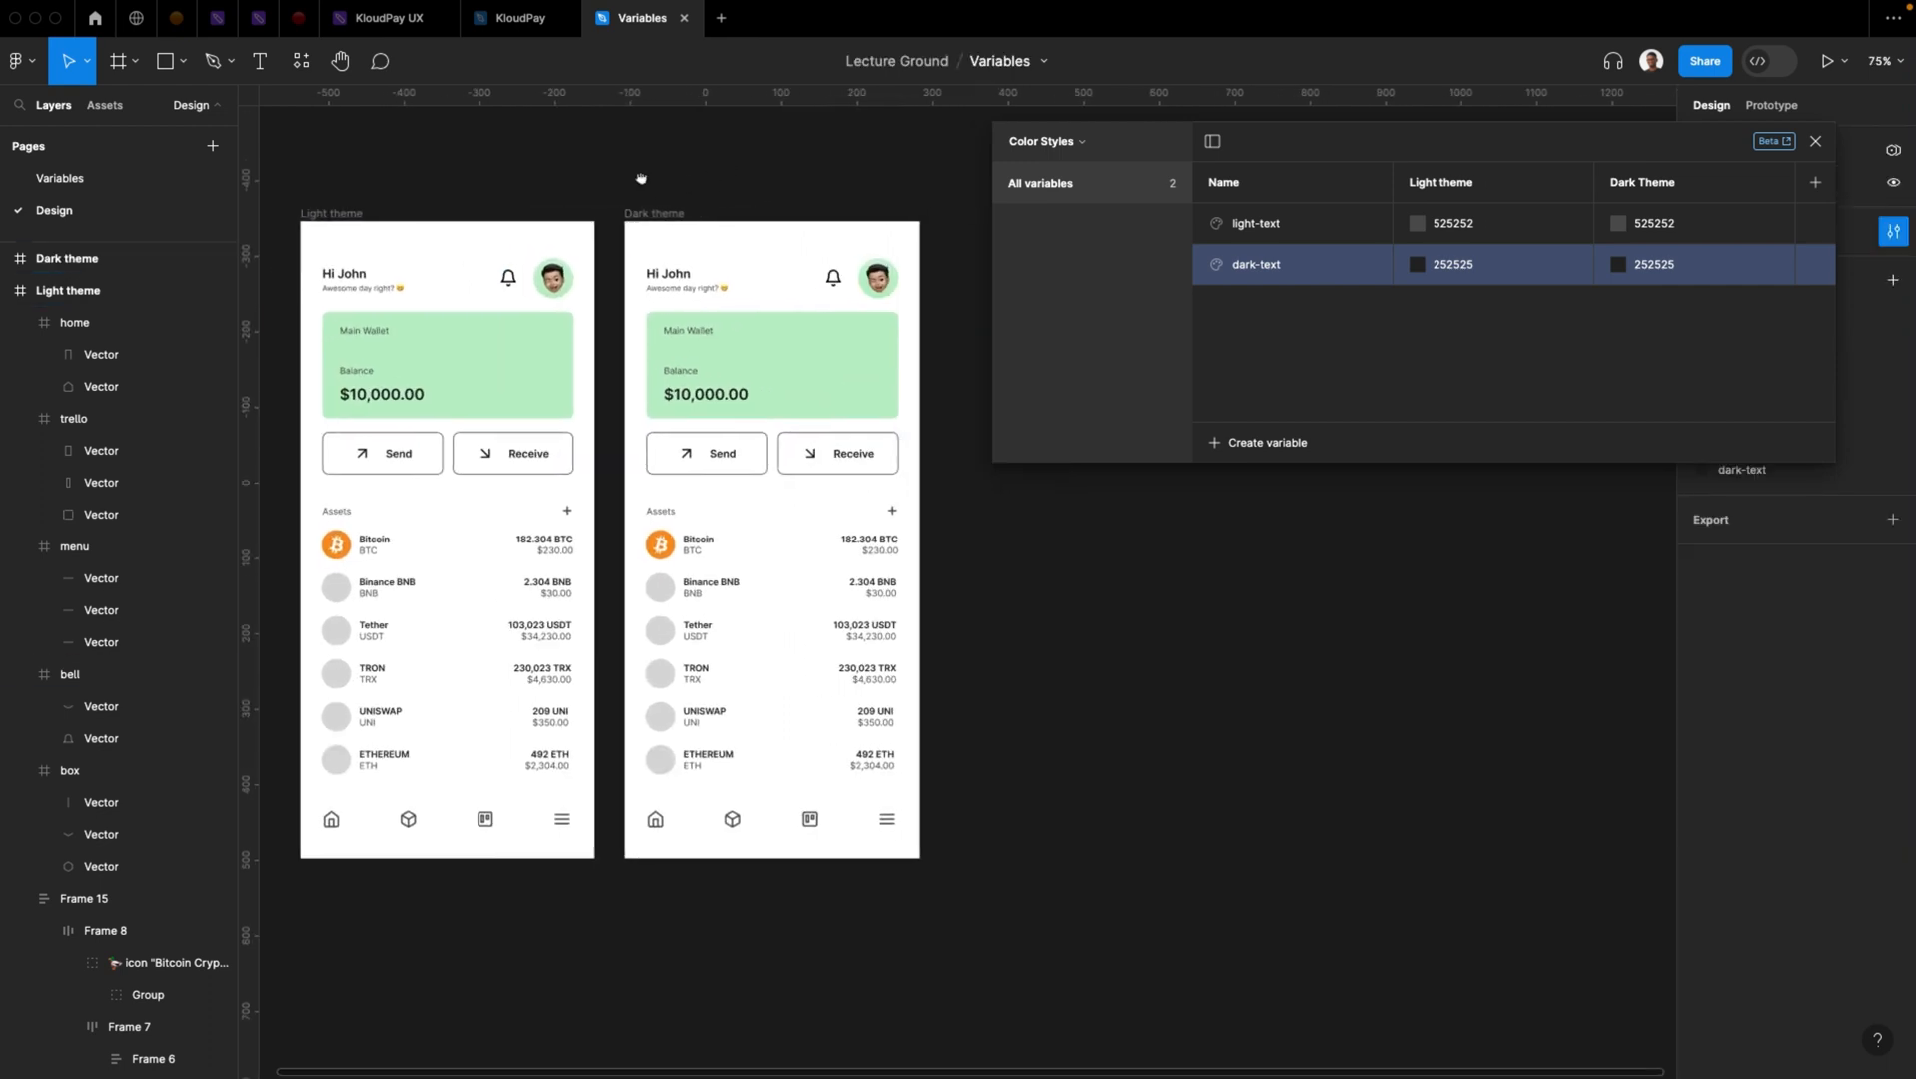
scroll(686, 185, "left", 2)
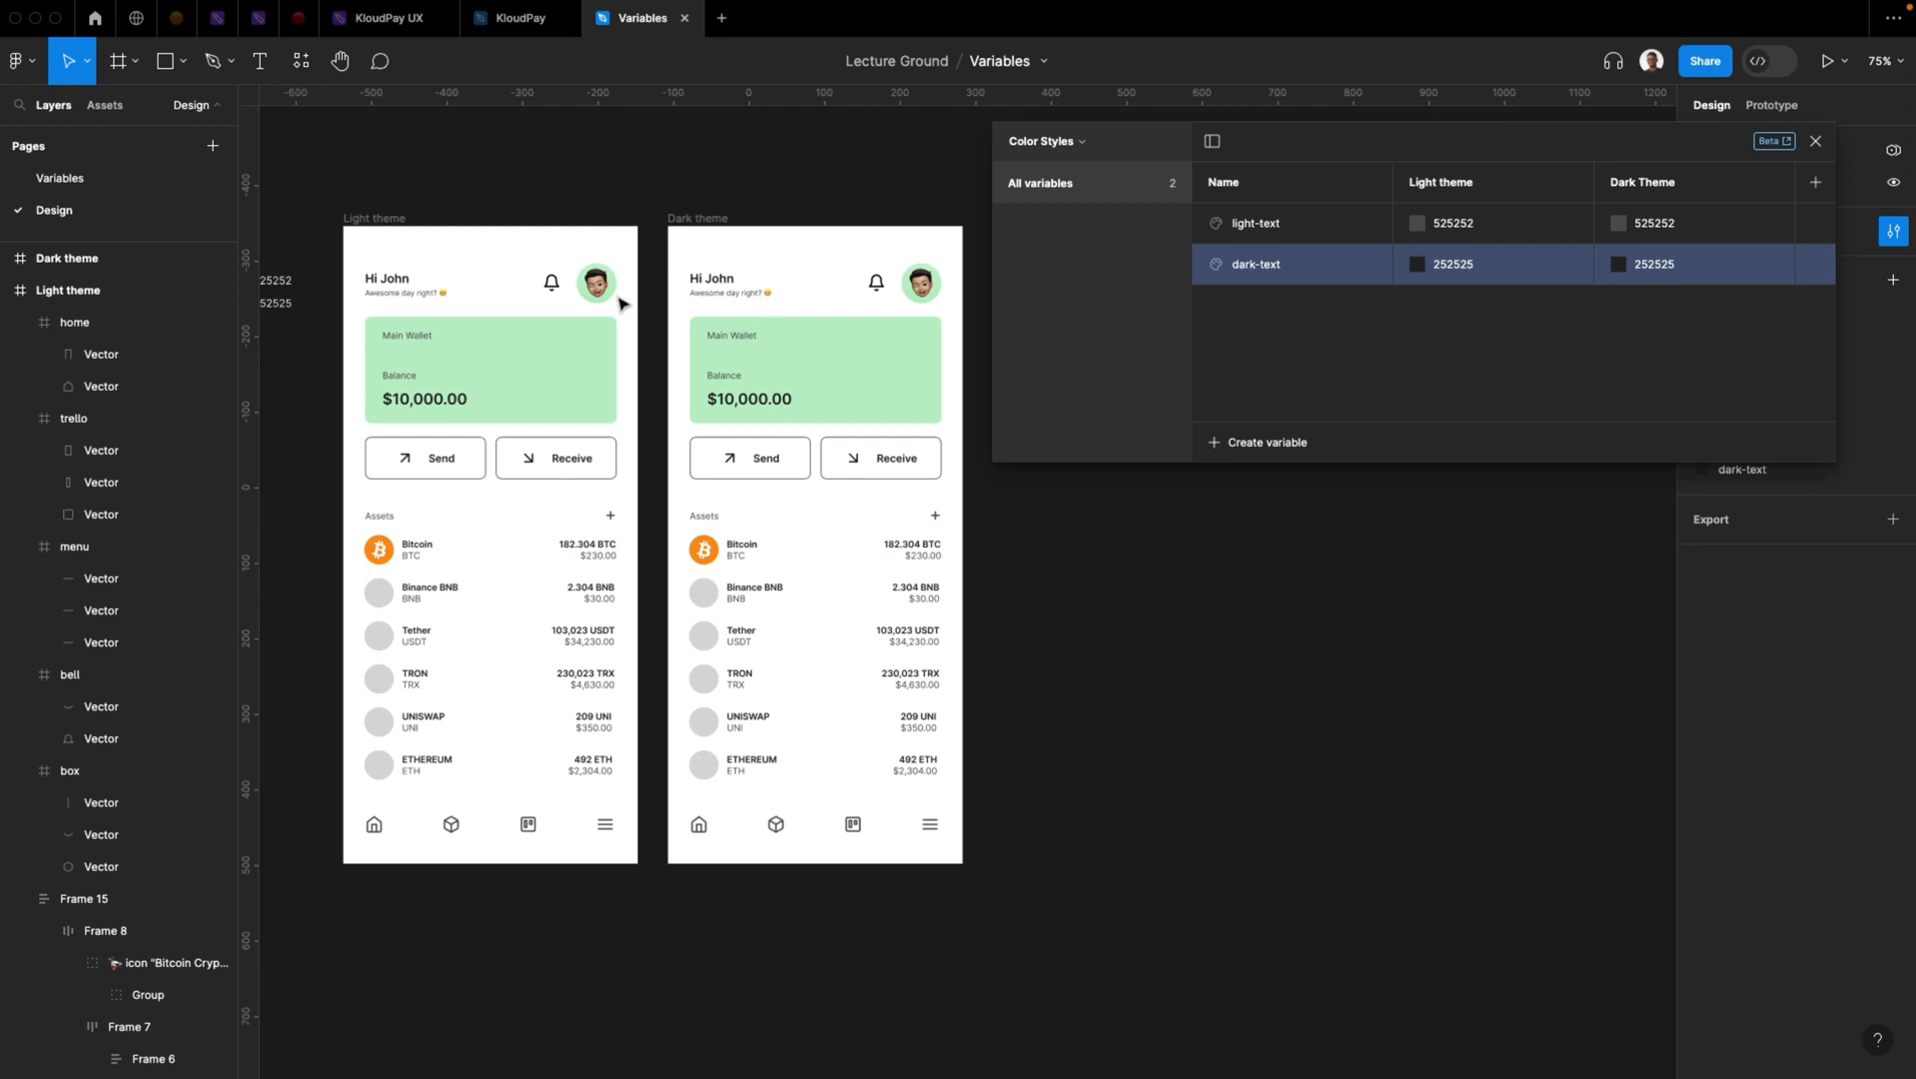
left_click(366, 218)
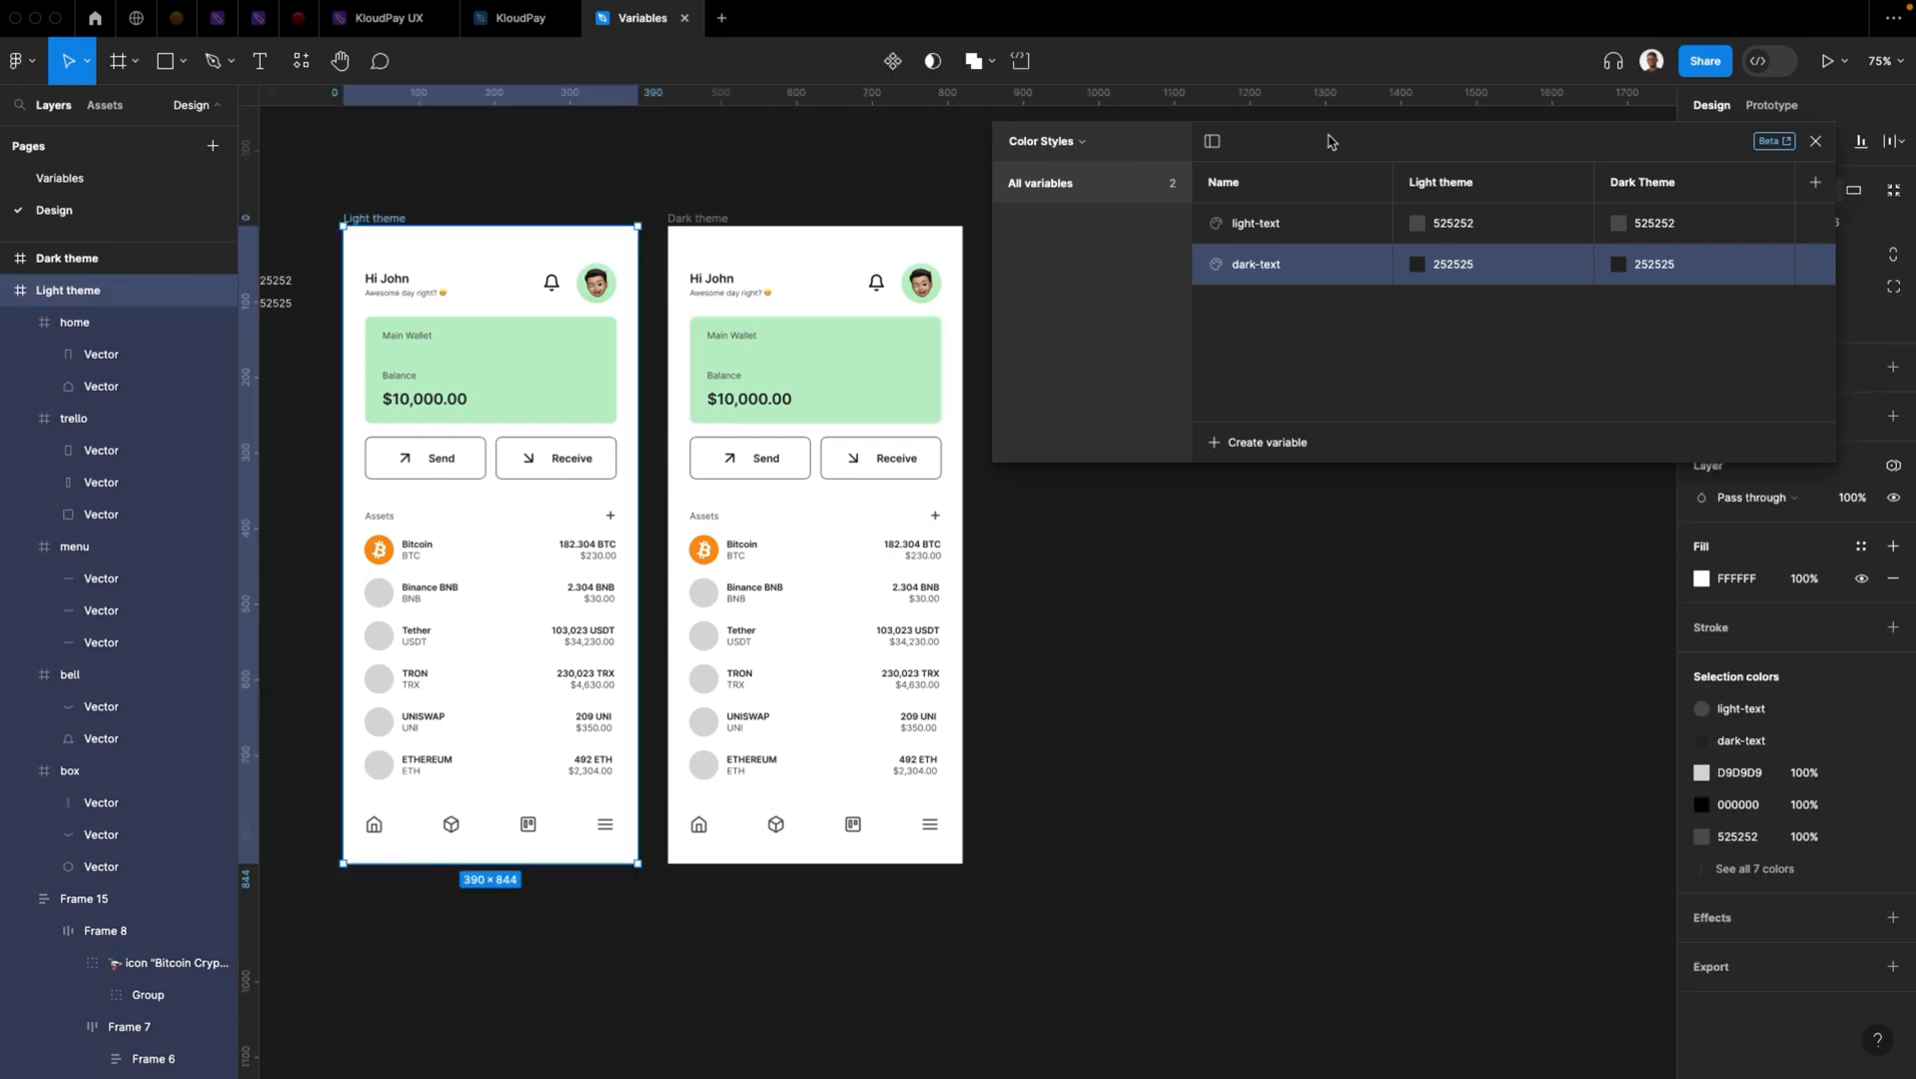
left_click_drag(1328, 141, 1154, 145)
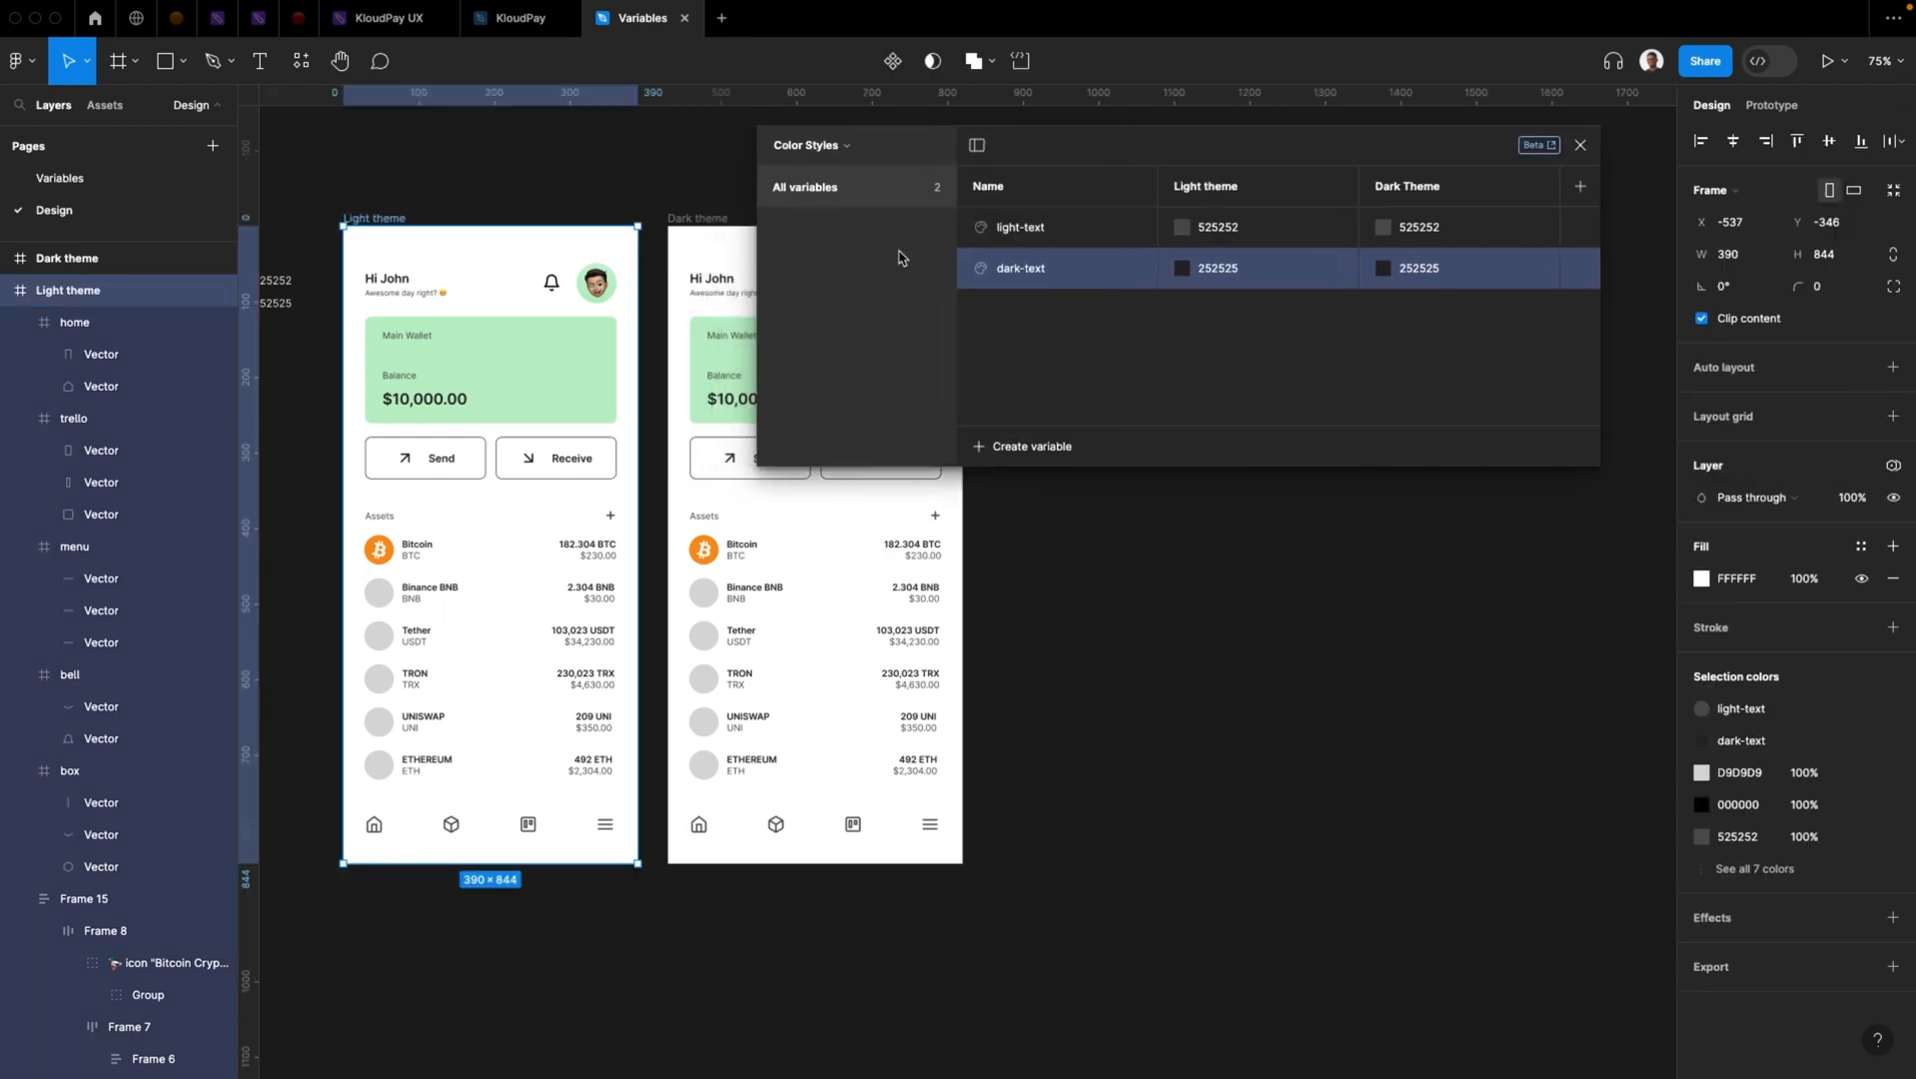
left_click(1755, 868)
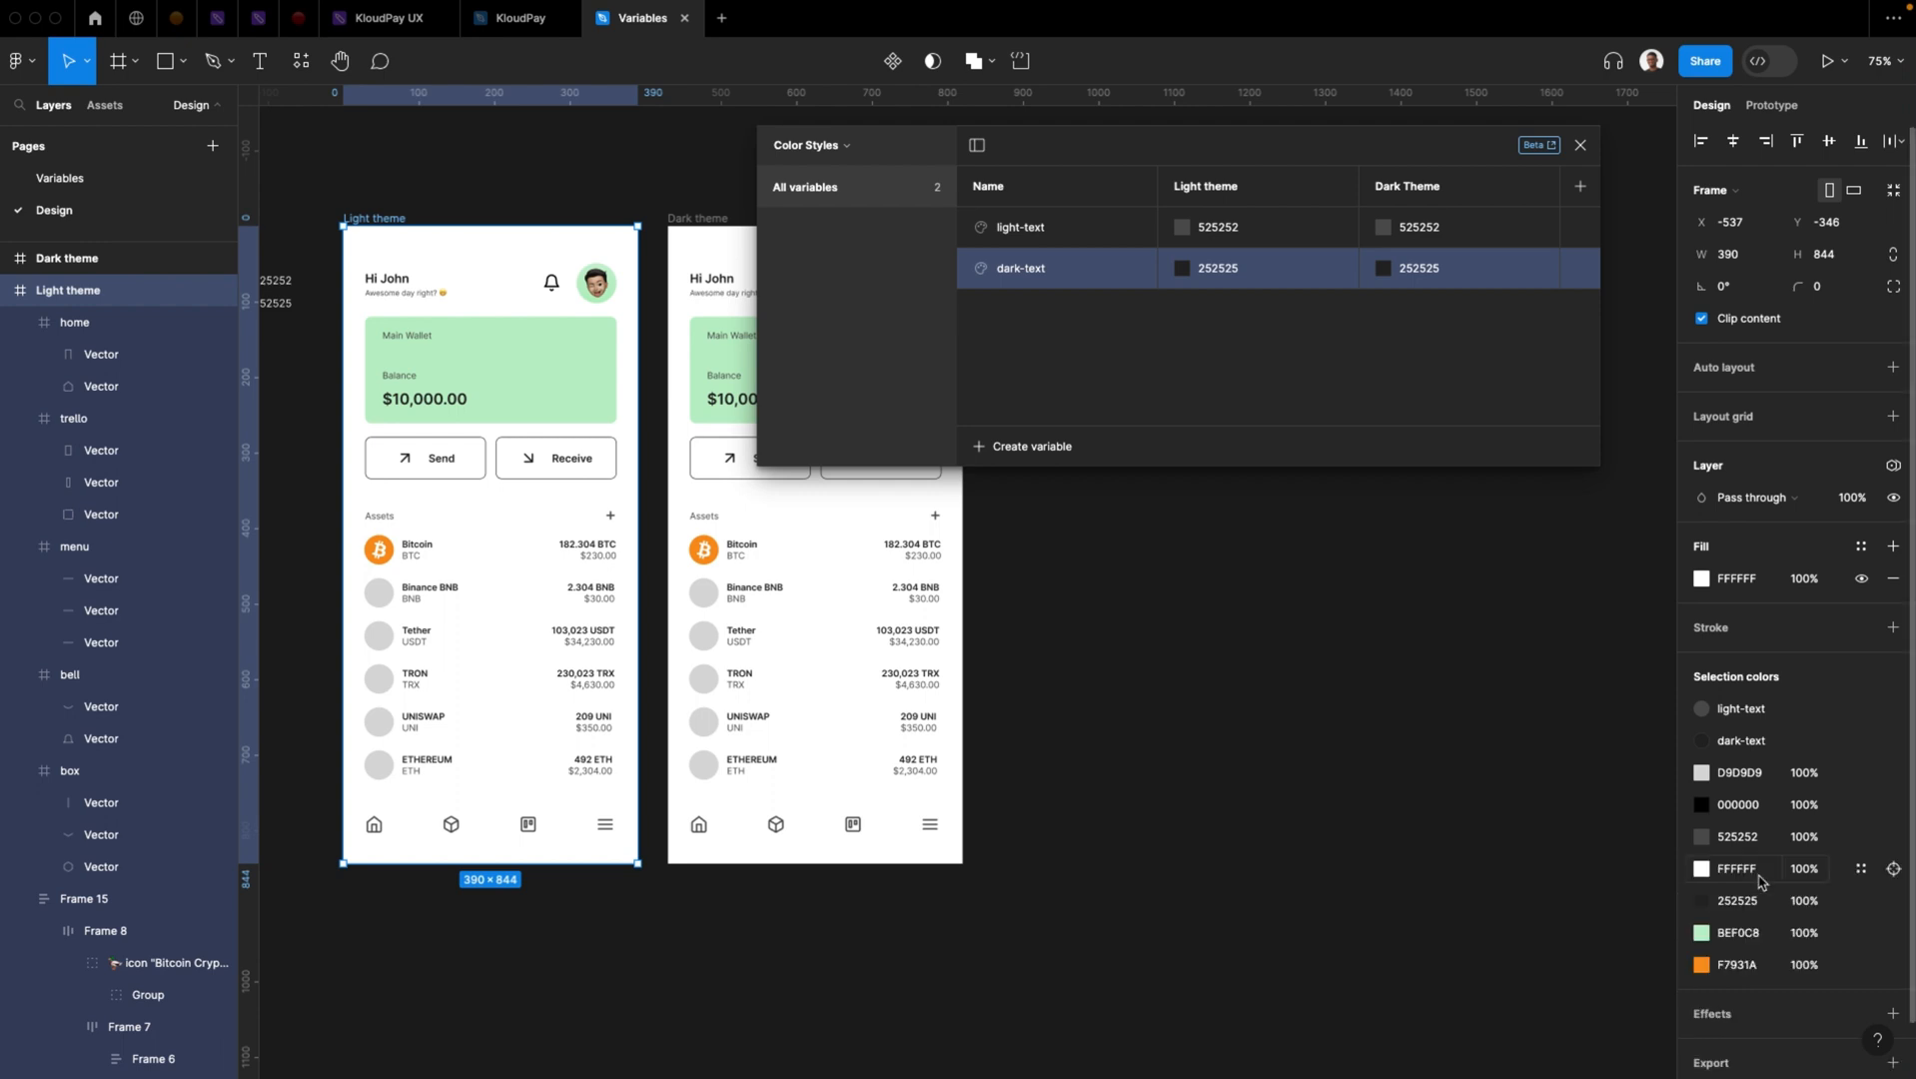
Copy the green wallet card's fill value and create a color variable named "Primaary-500" in the Color Styles collection
left_click(597, 362)
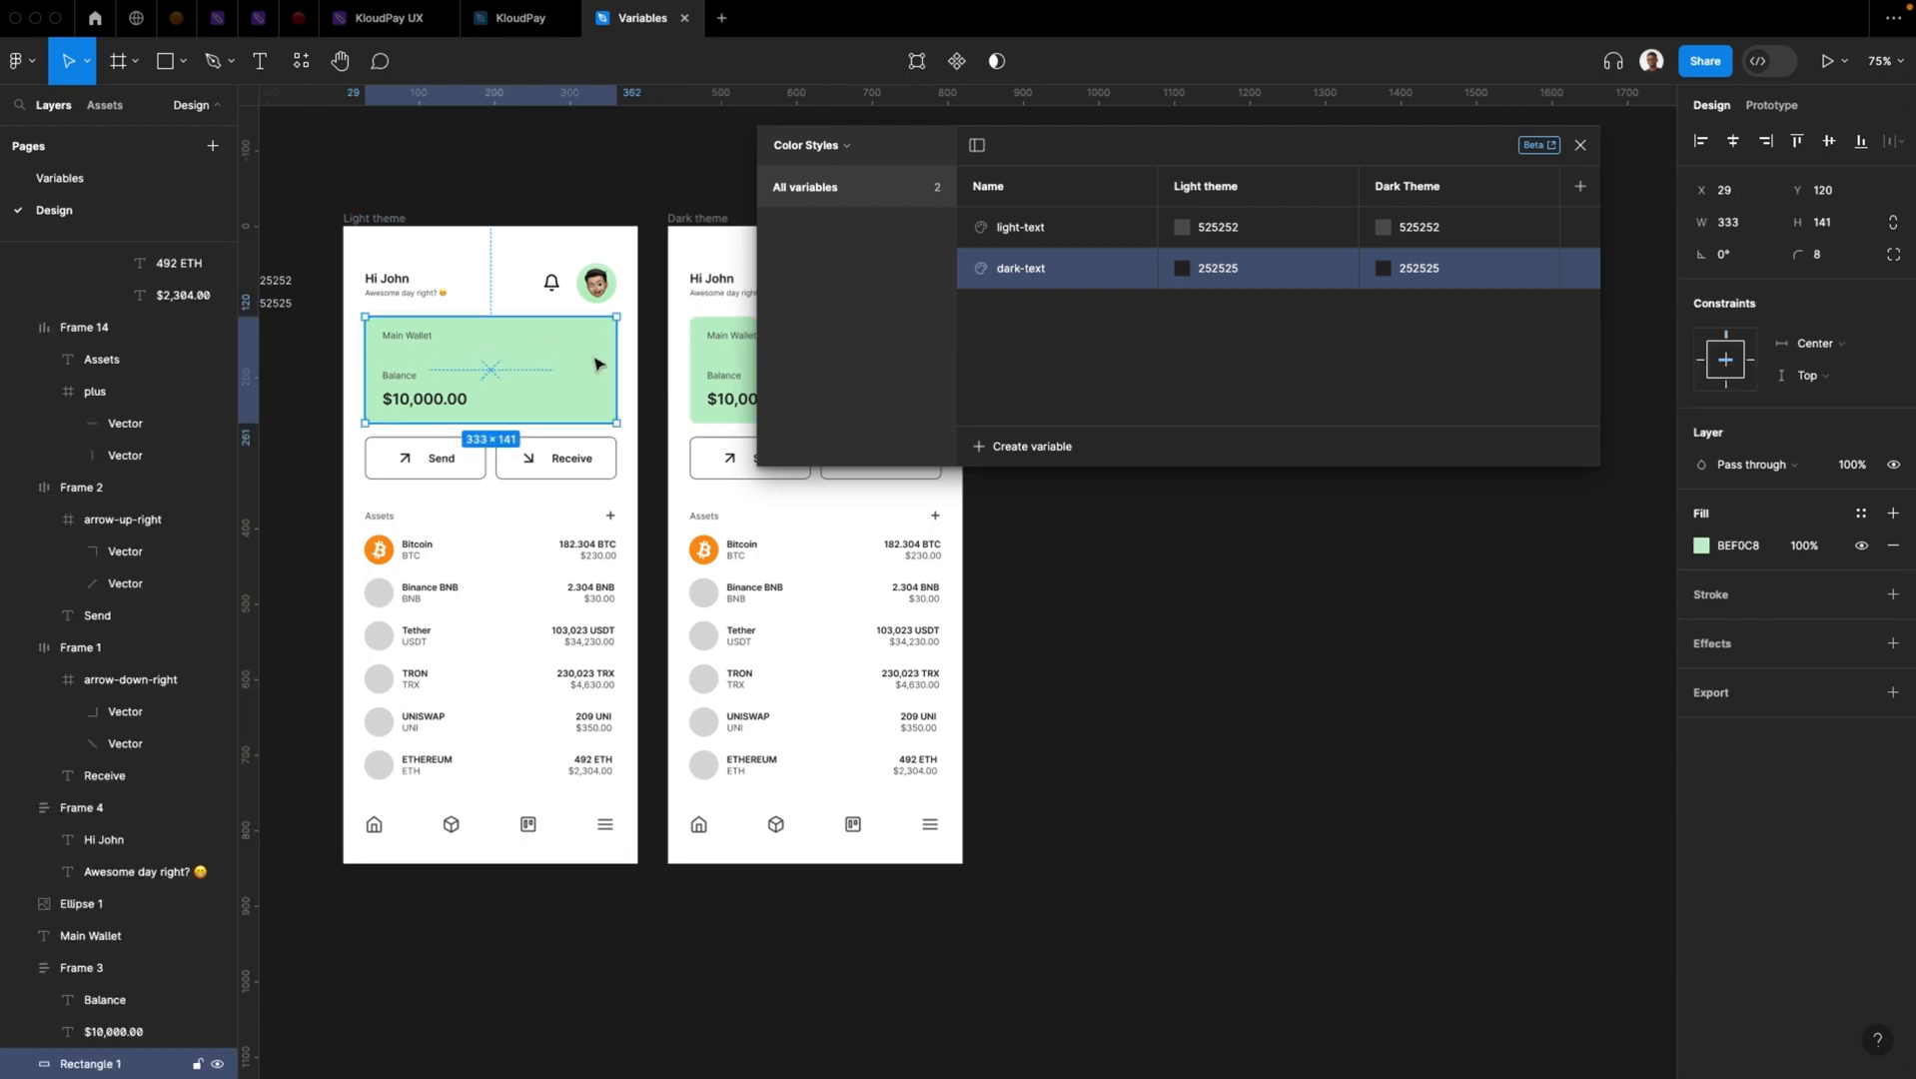
left_click(1862, 514)
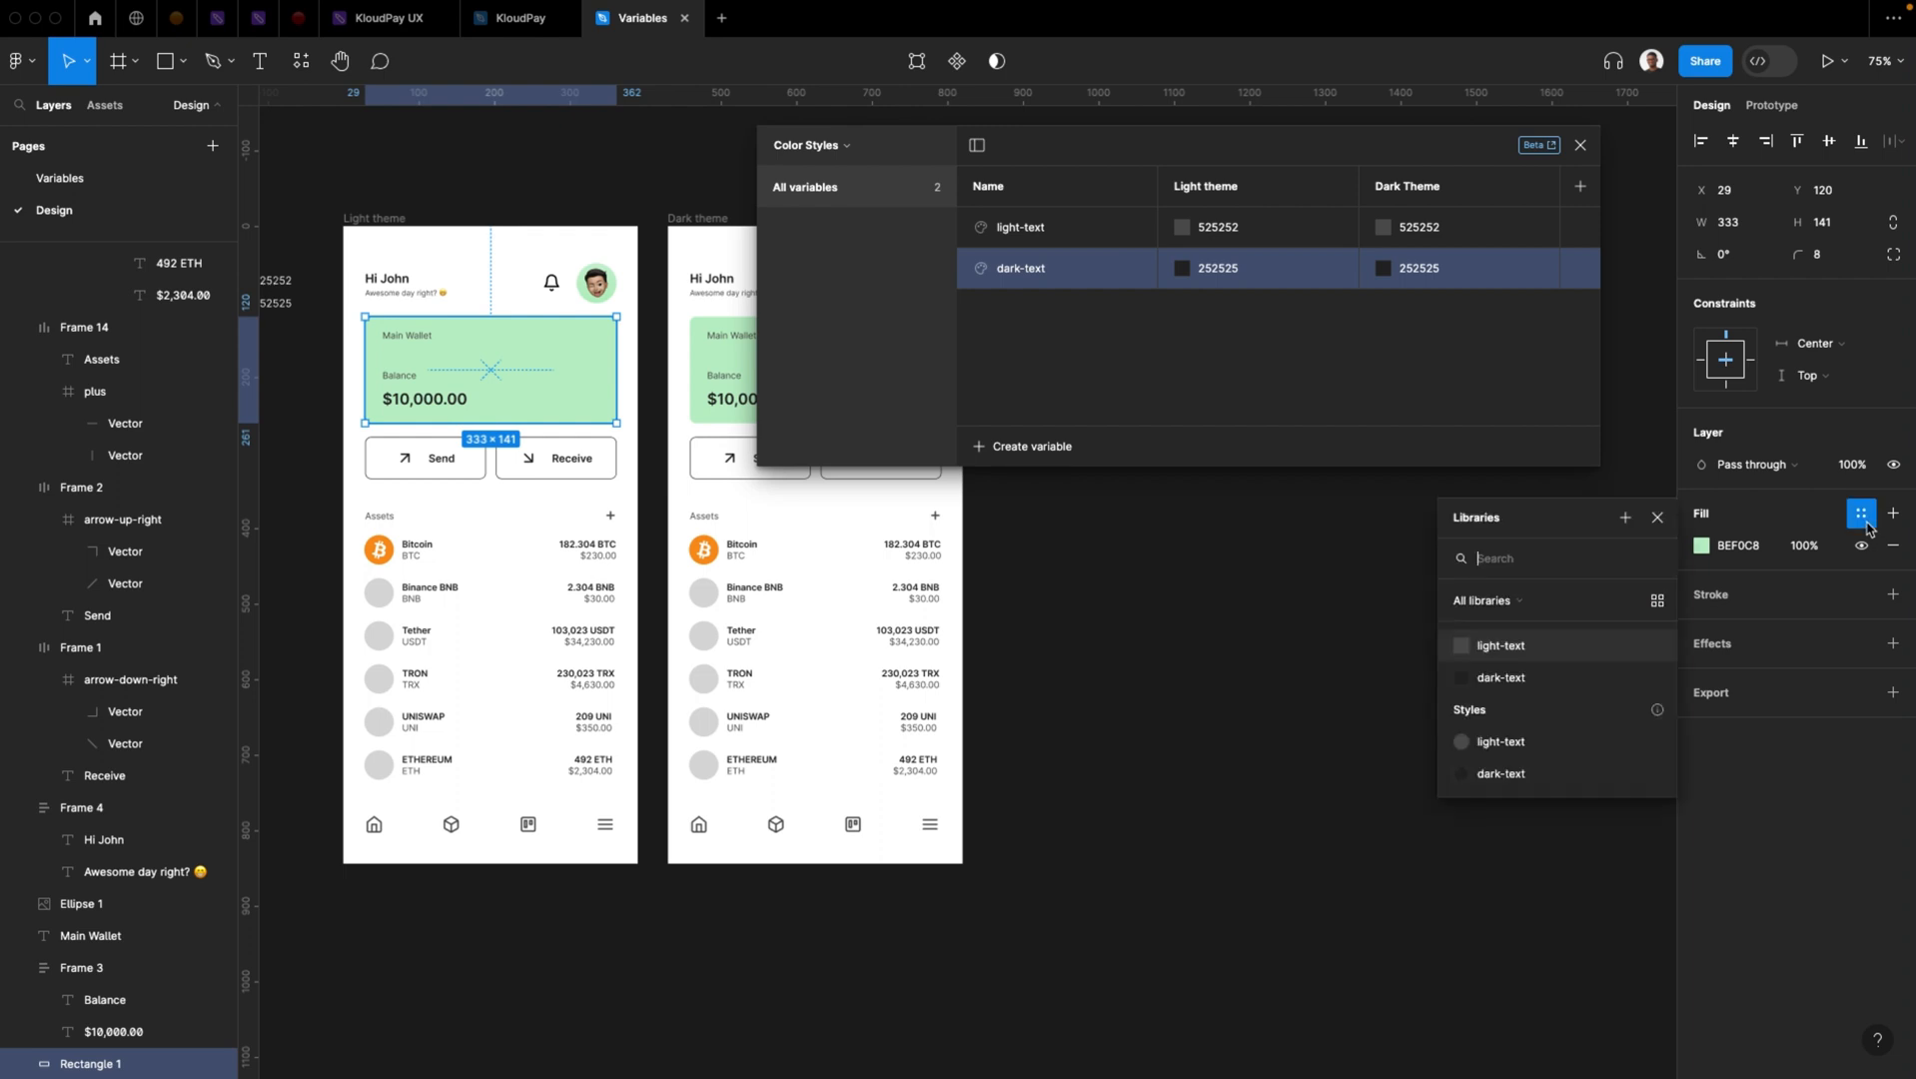
left_click(1759, 550)
key("ctrl+c")
left_click(1074, 446)
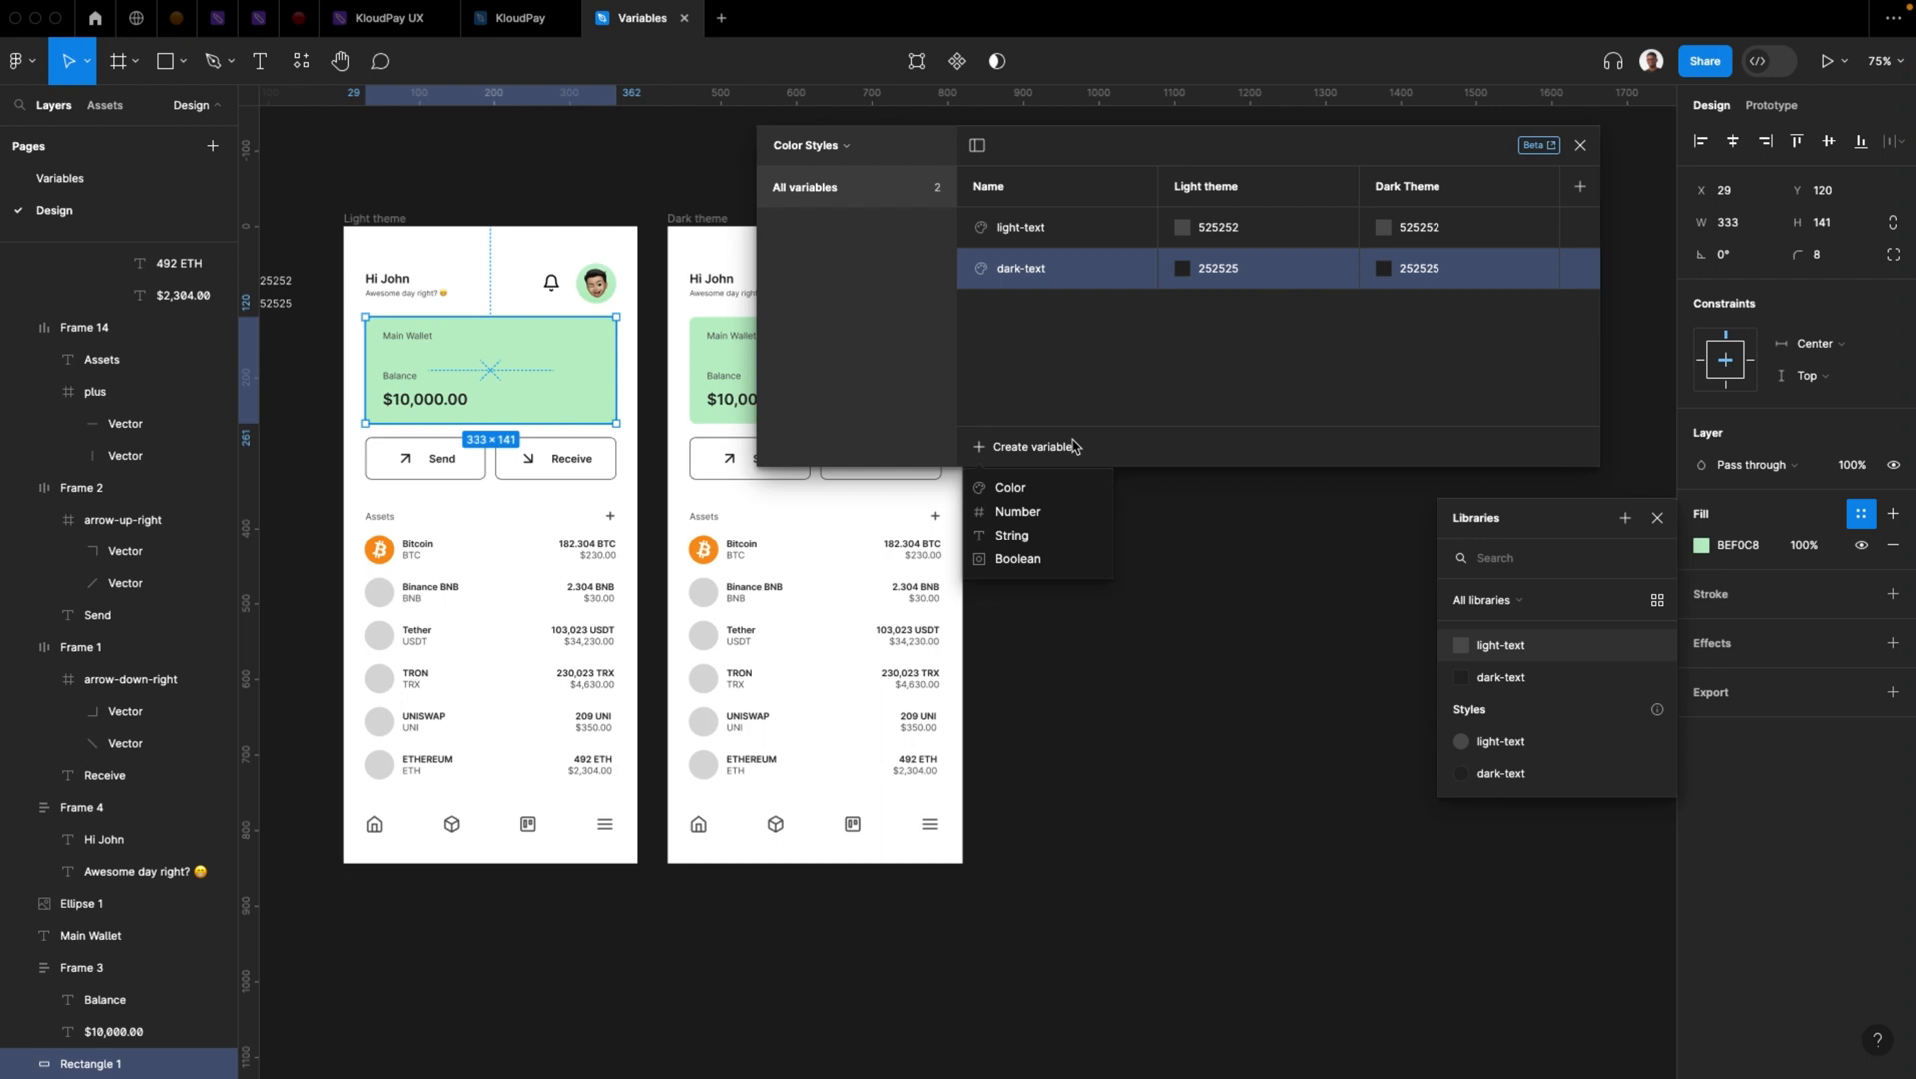
left_click(1037, 489)
type("Br")
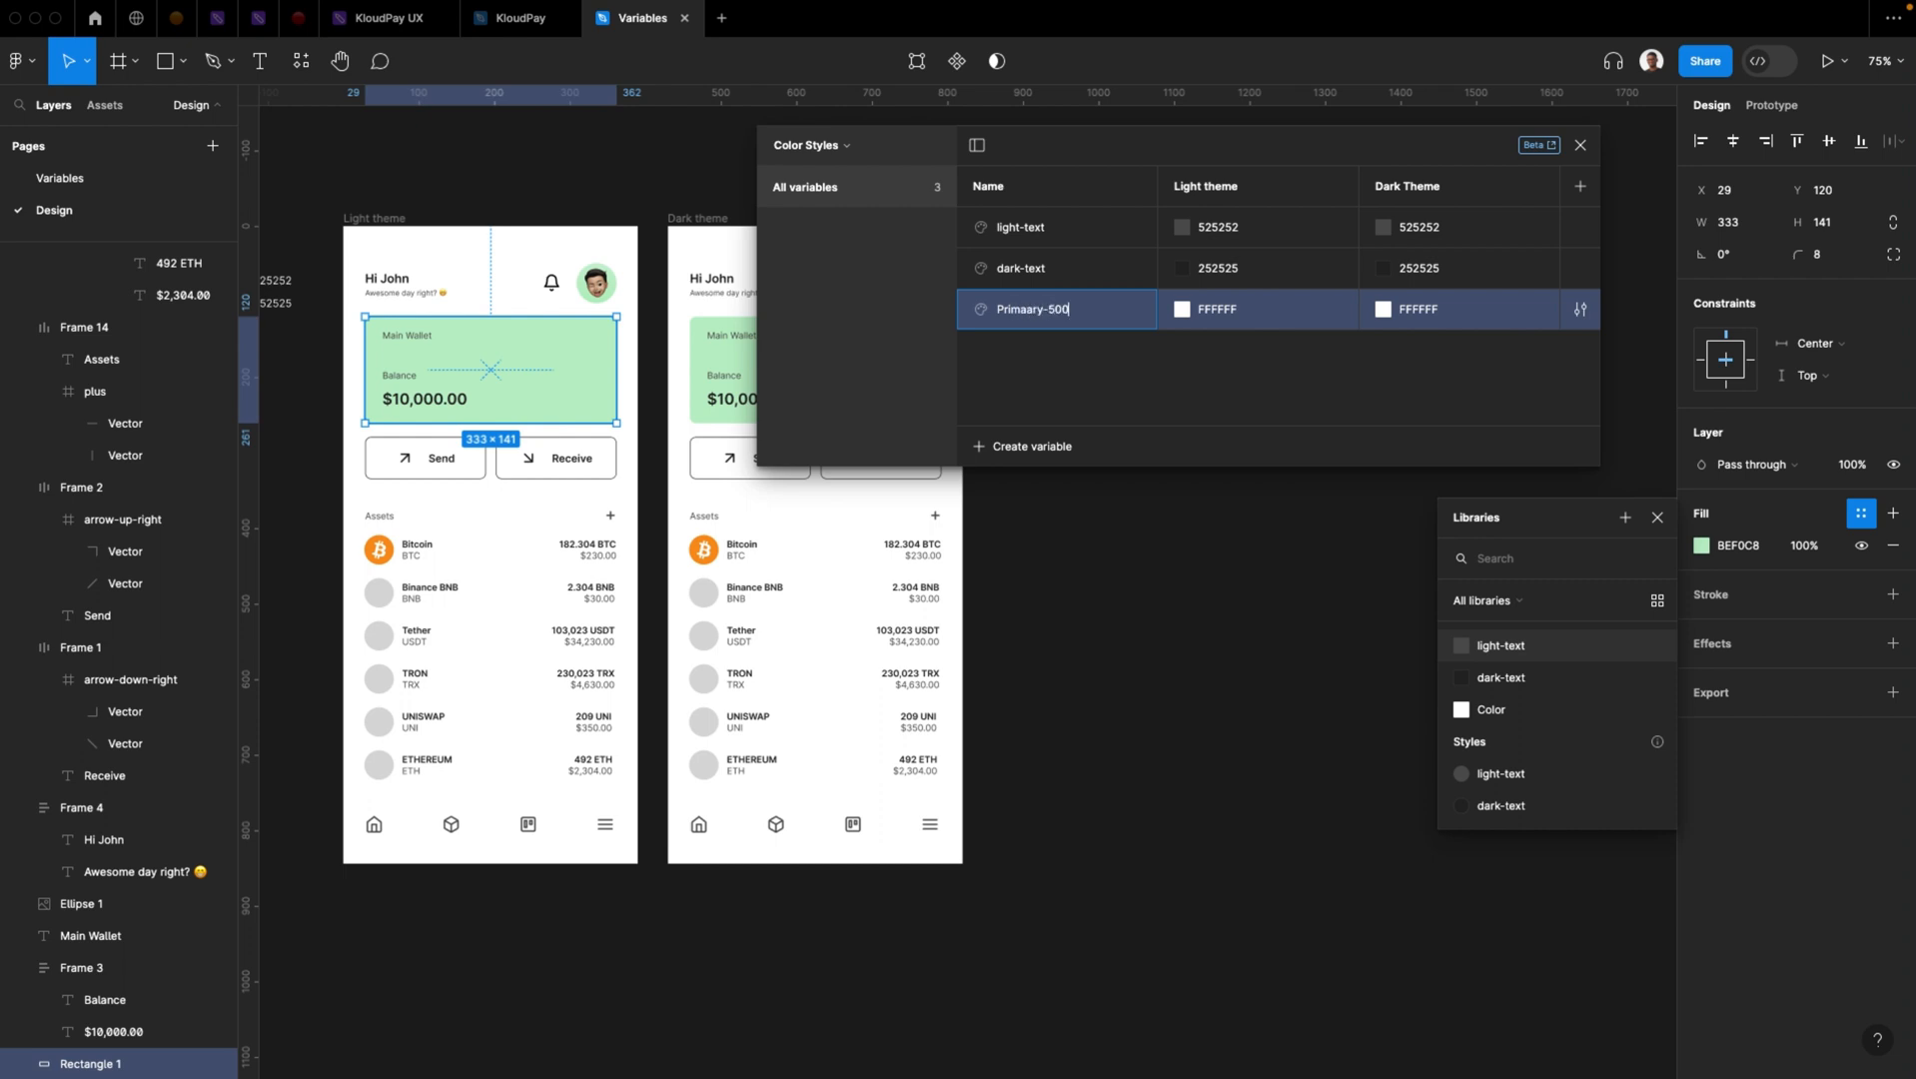
key("Return")
Set the Primaary-500 variable to BEF0C8 for both the Light theme and Dark Theme modes
left_click(1246, 312)
key("ctrl+a")
key("ctrl+v")
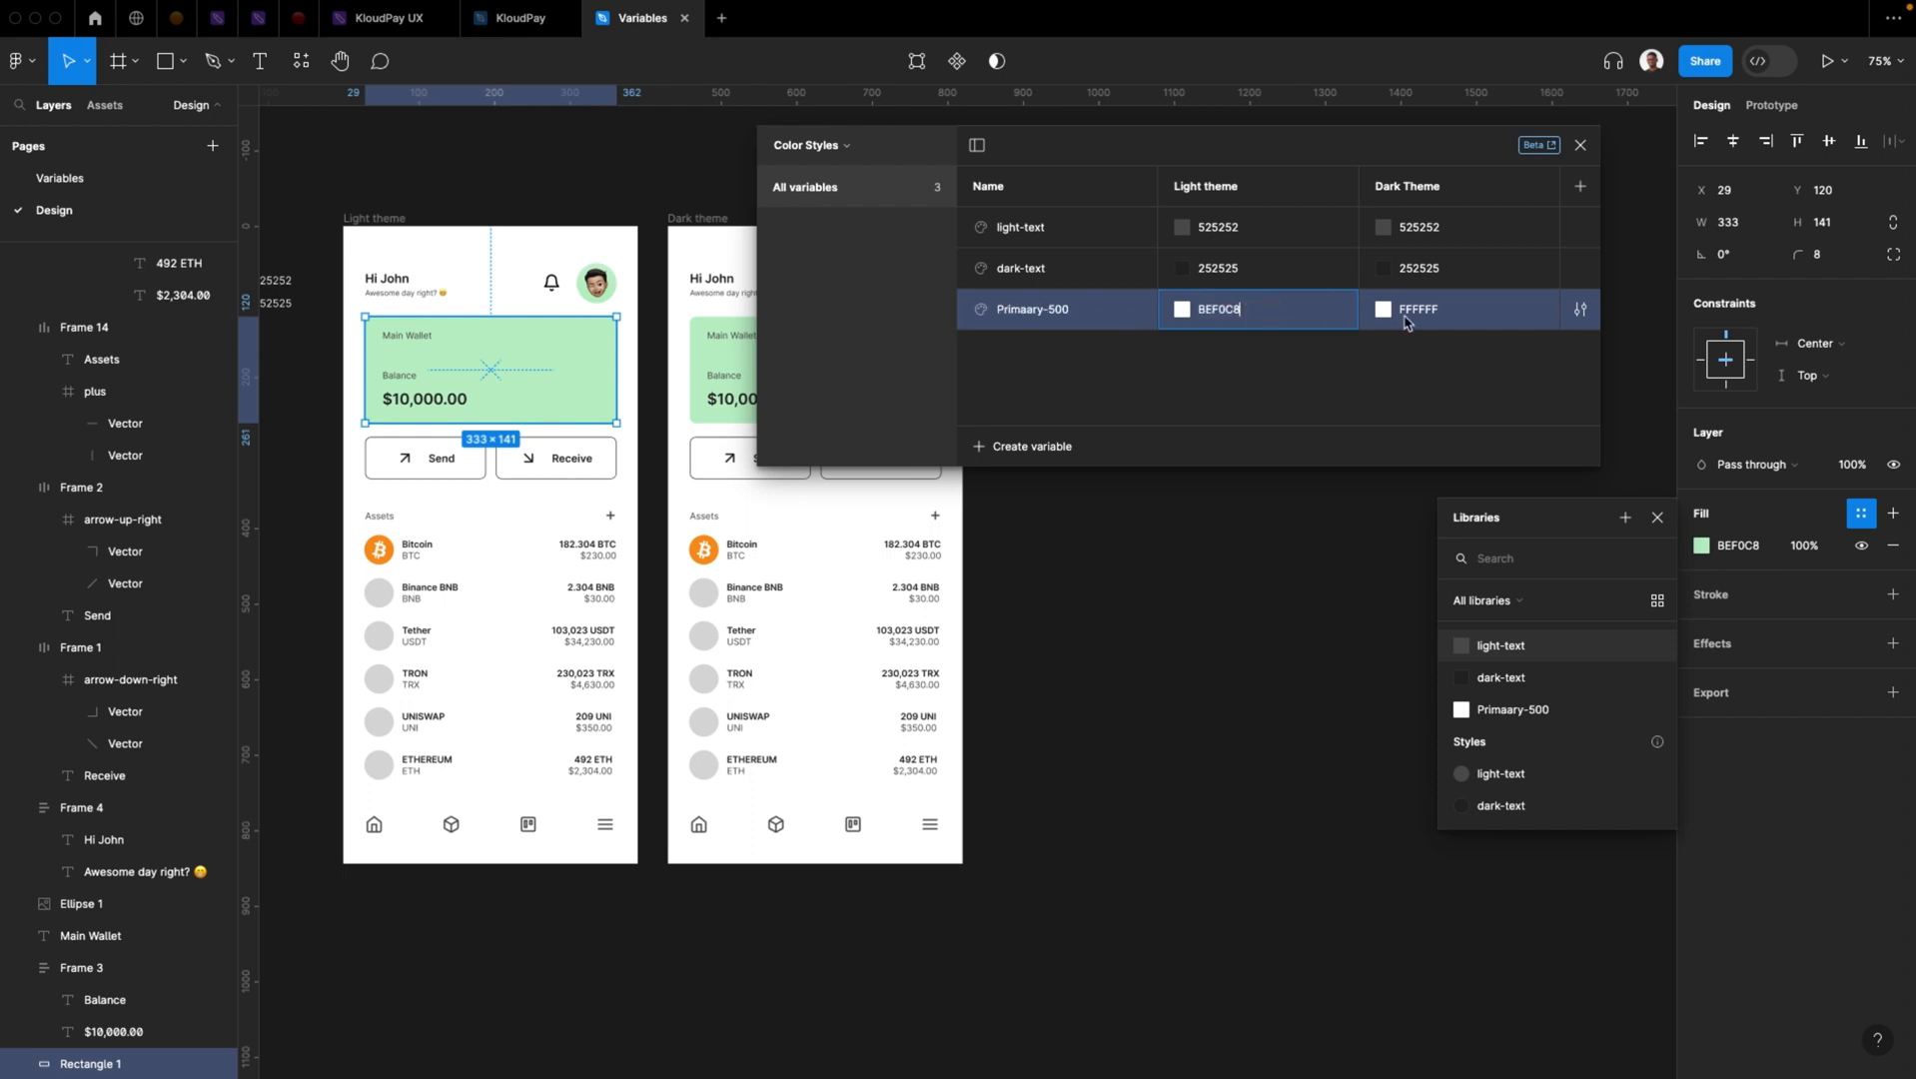
left_click(1405, 311)
key("ctrl+a")
key("ctrl+v")
key("Return")
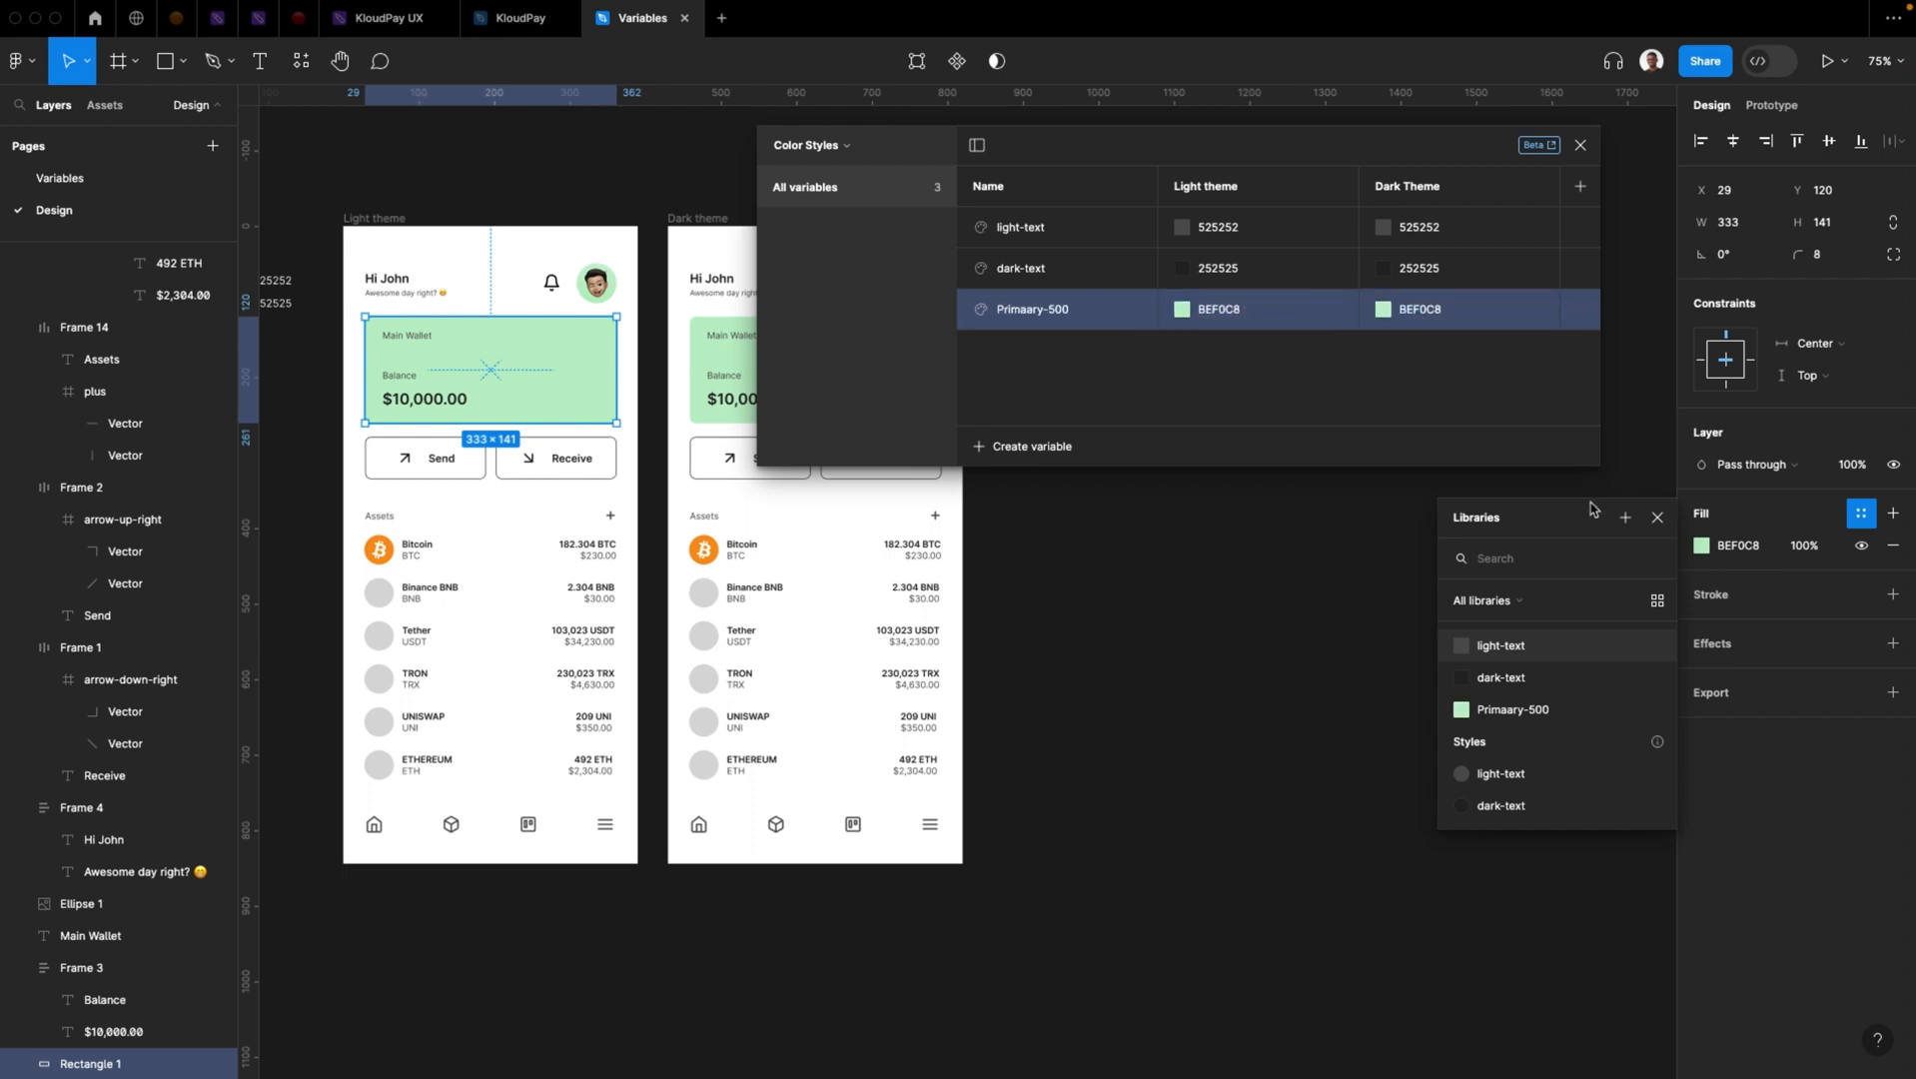
left_click(1656, 519)
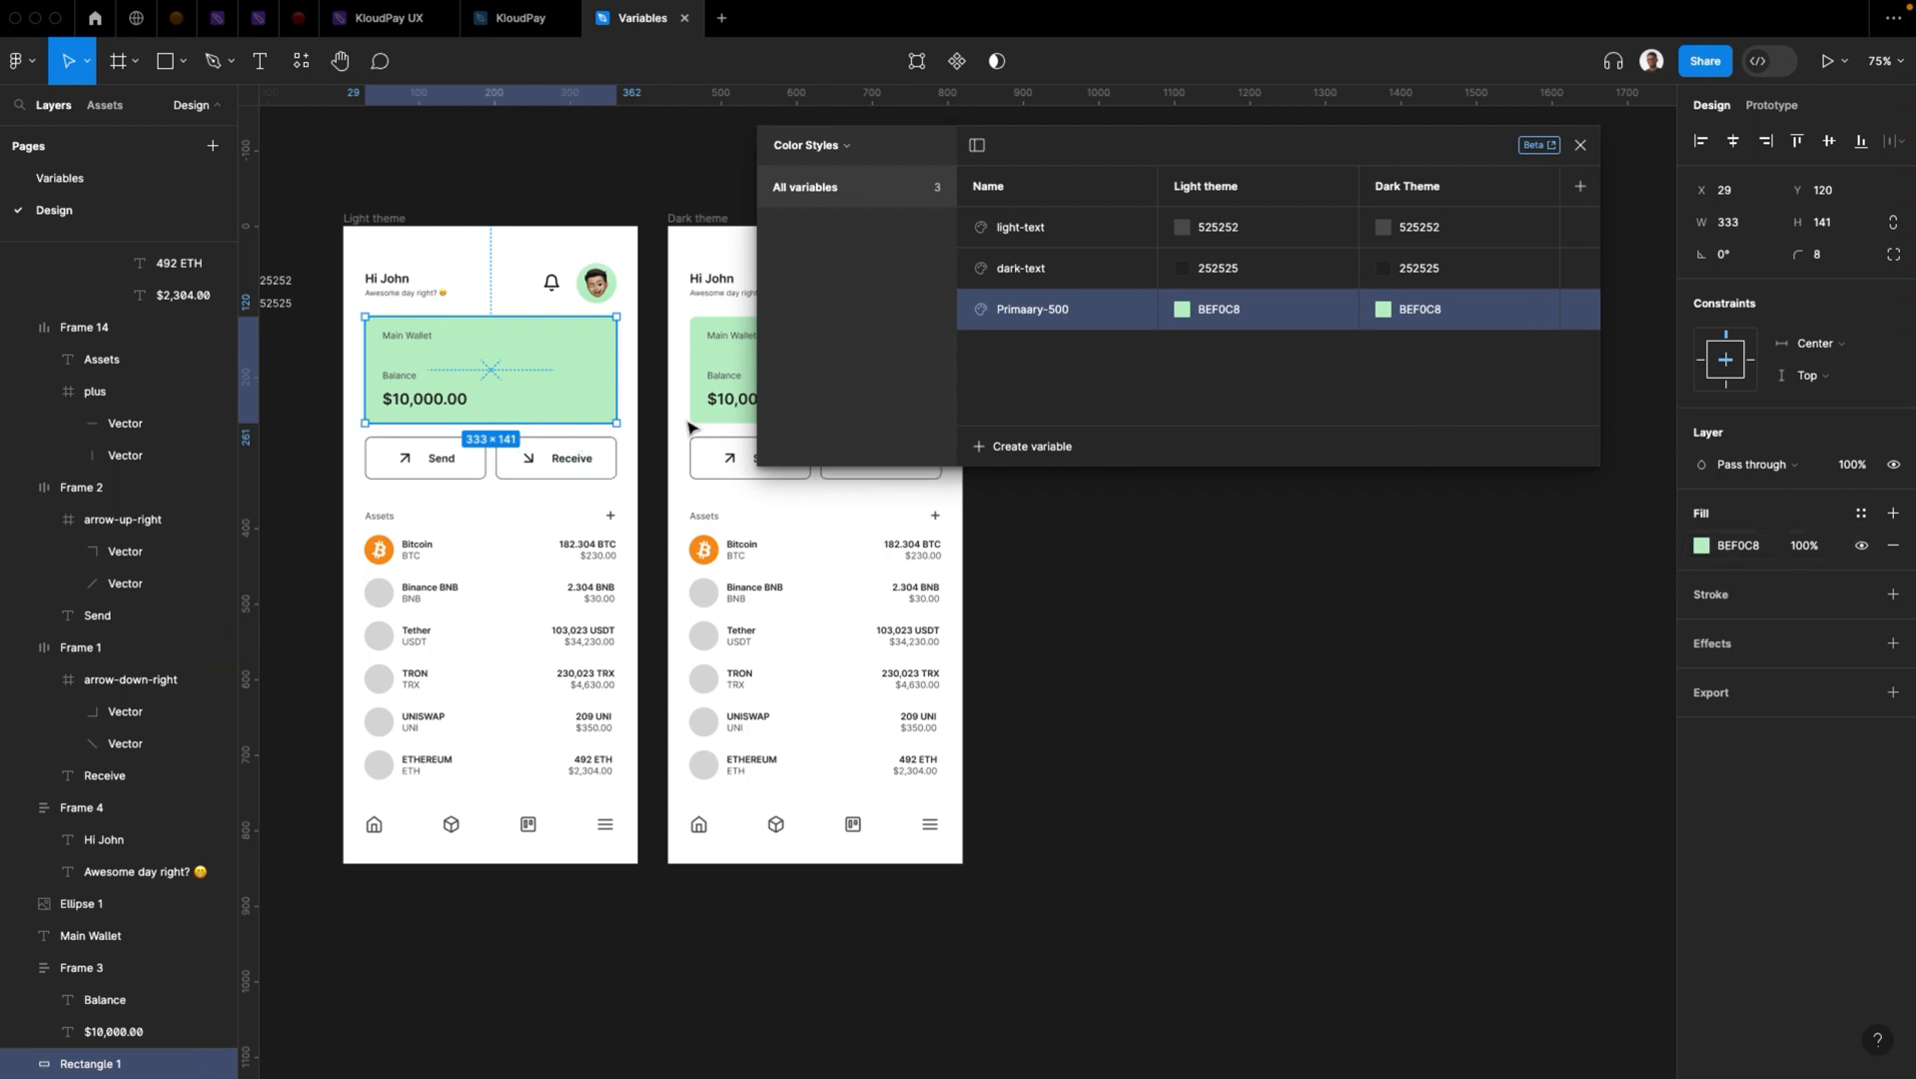
Apply the Primaary-500 variable to the fill of the Light theme frame's wallet card
left_click_drag(1207, 155, 1237, 158)
left_click(1861, 516)
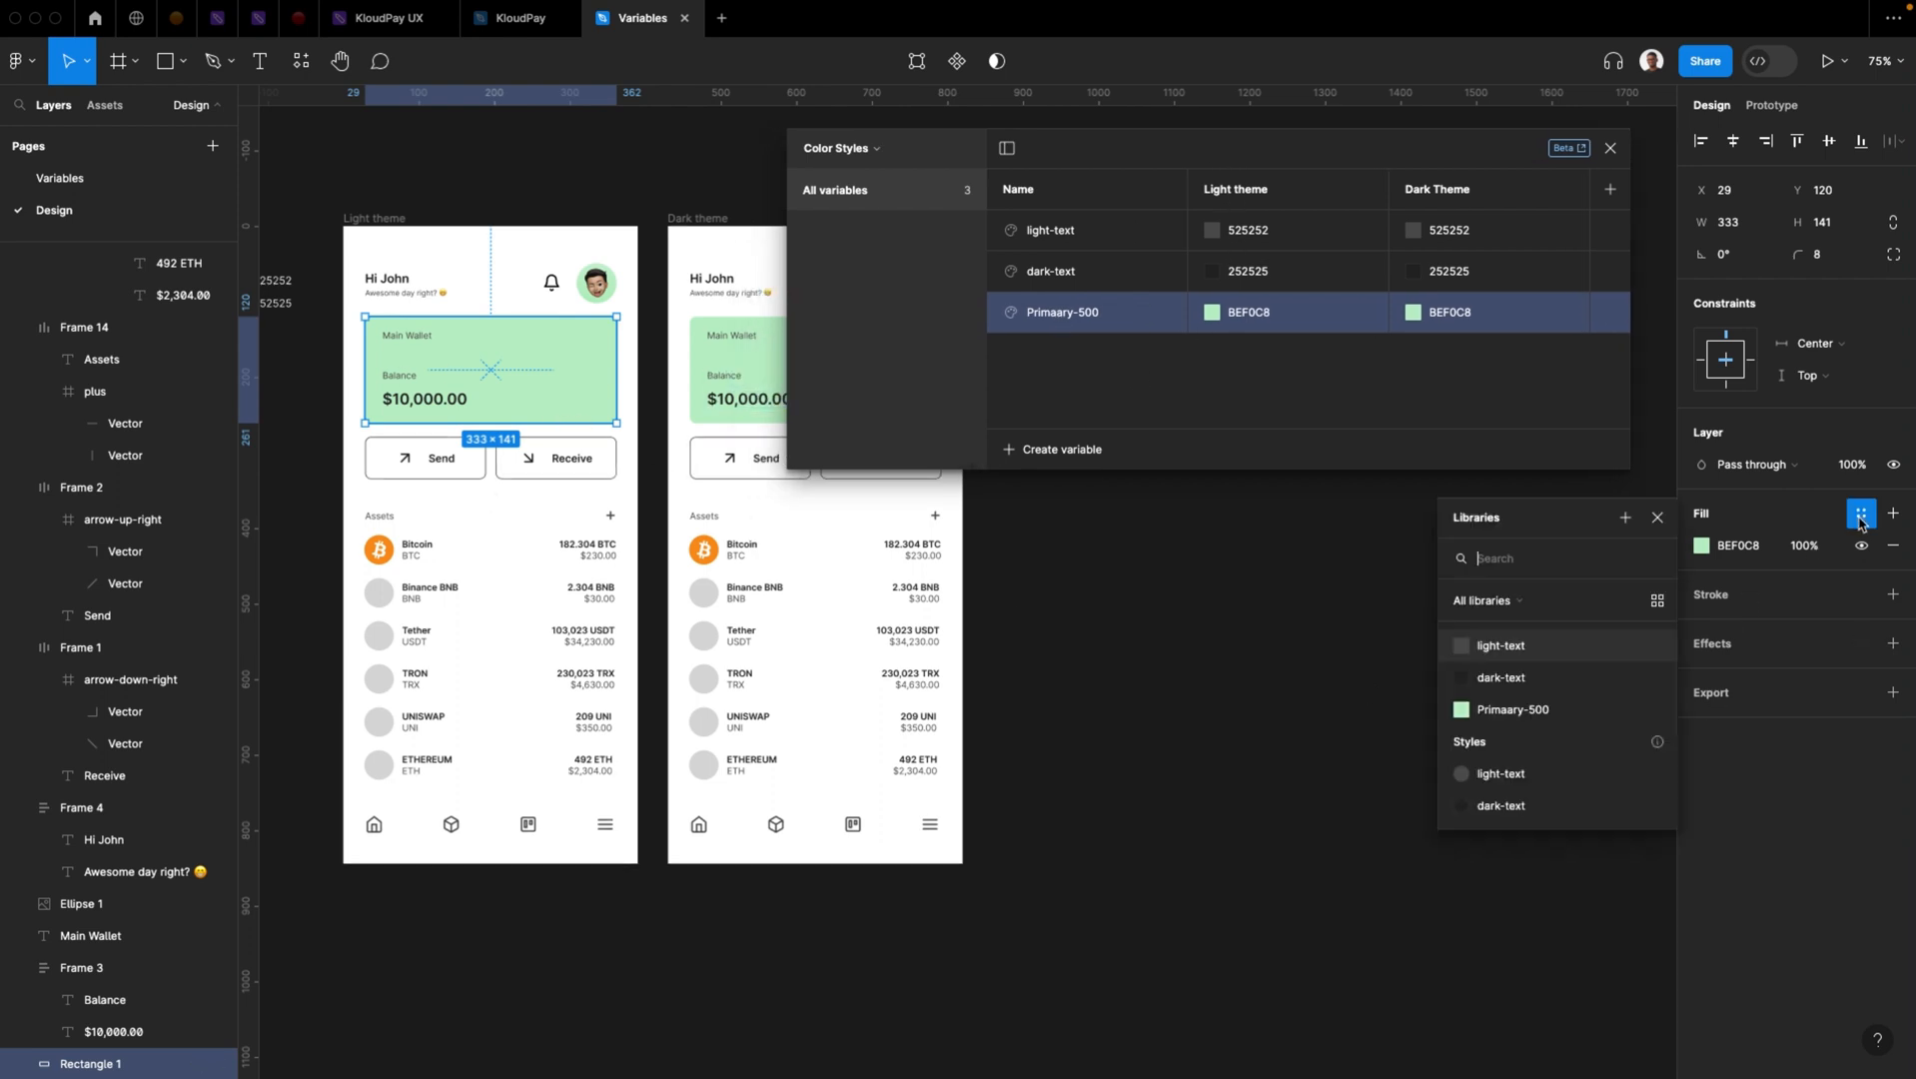
left_click(1509, 602)
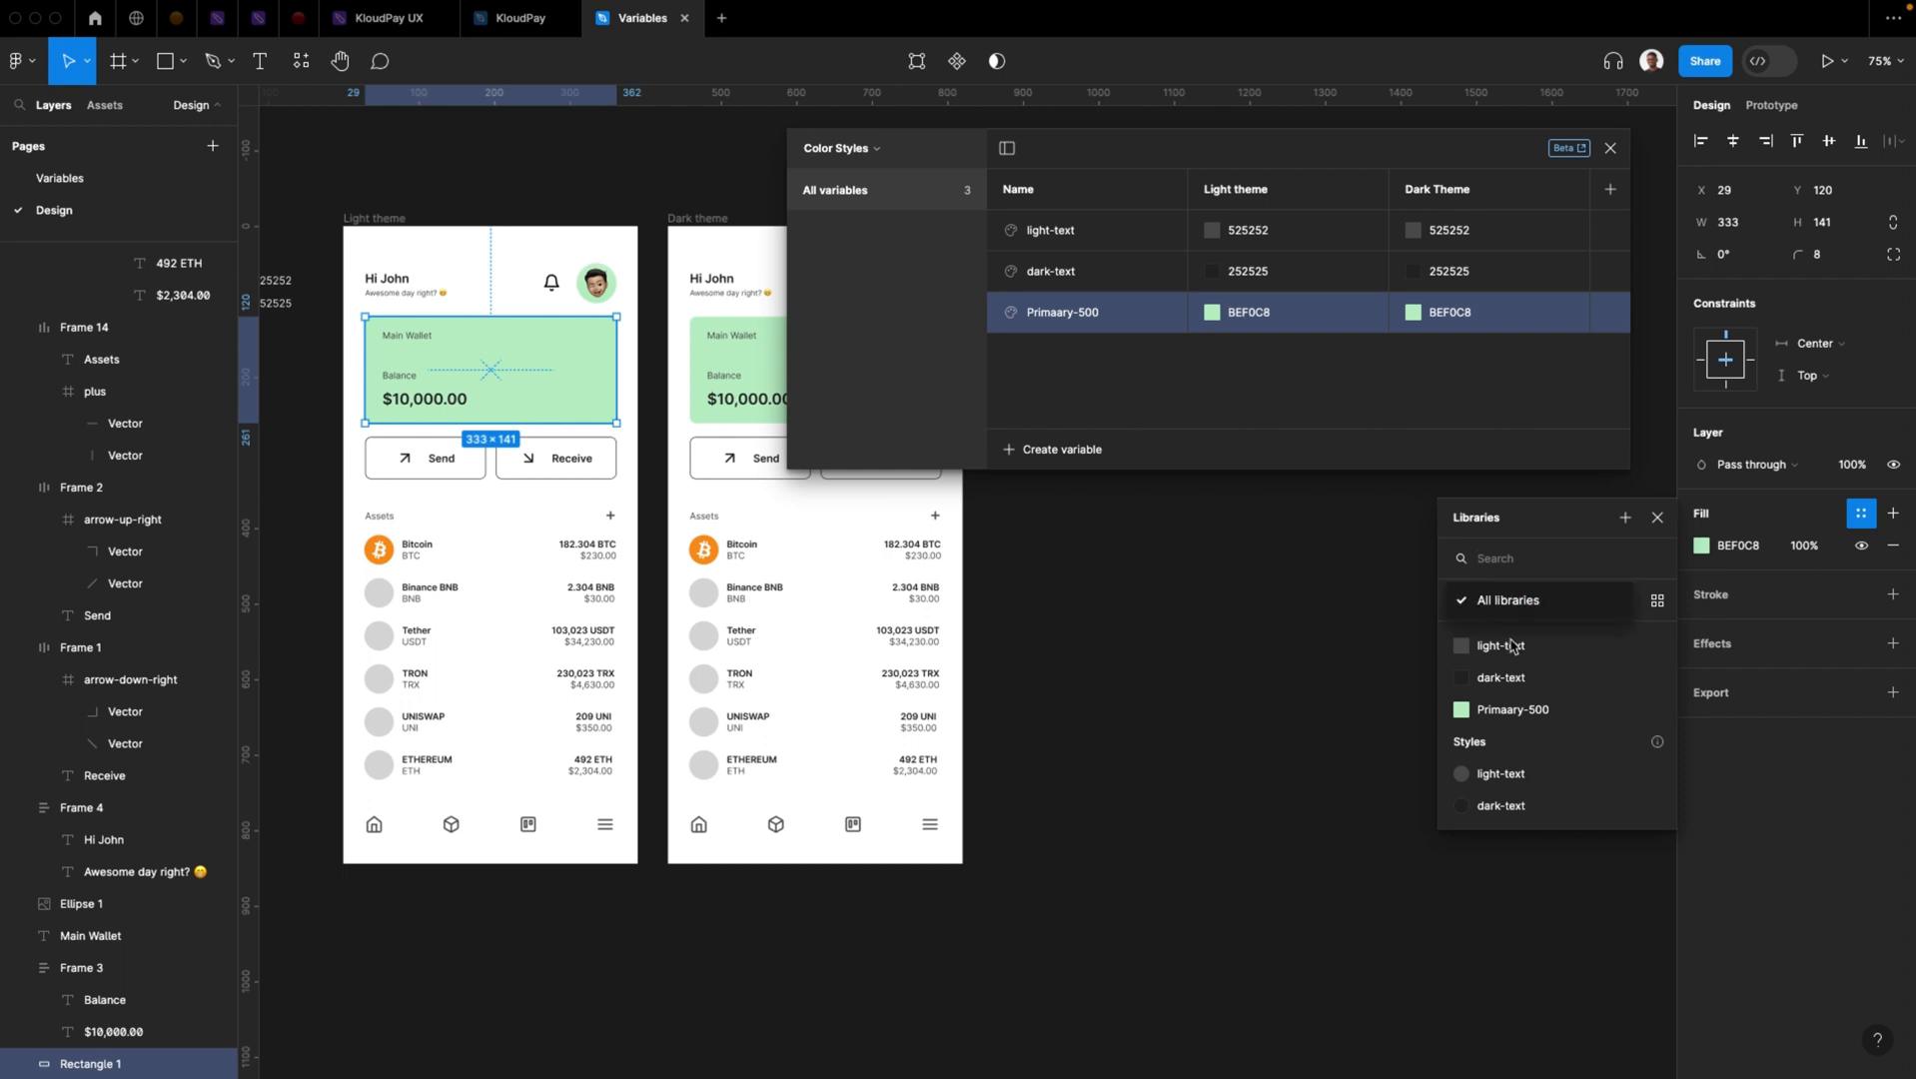
left_click(1511, 645)
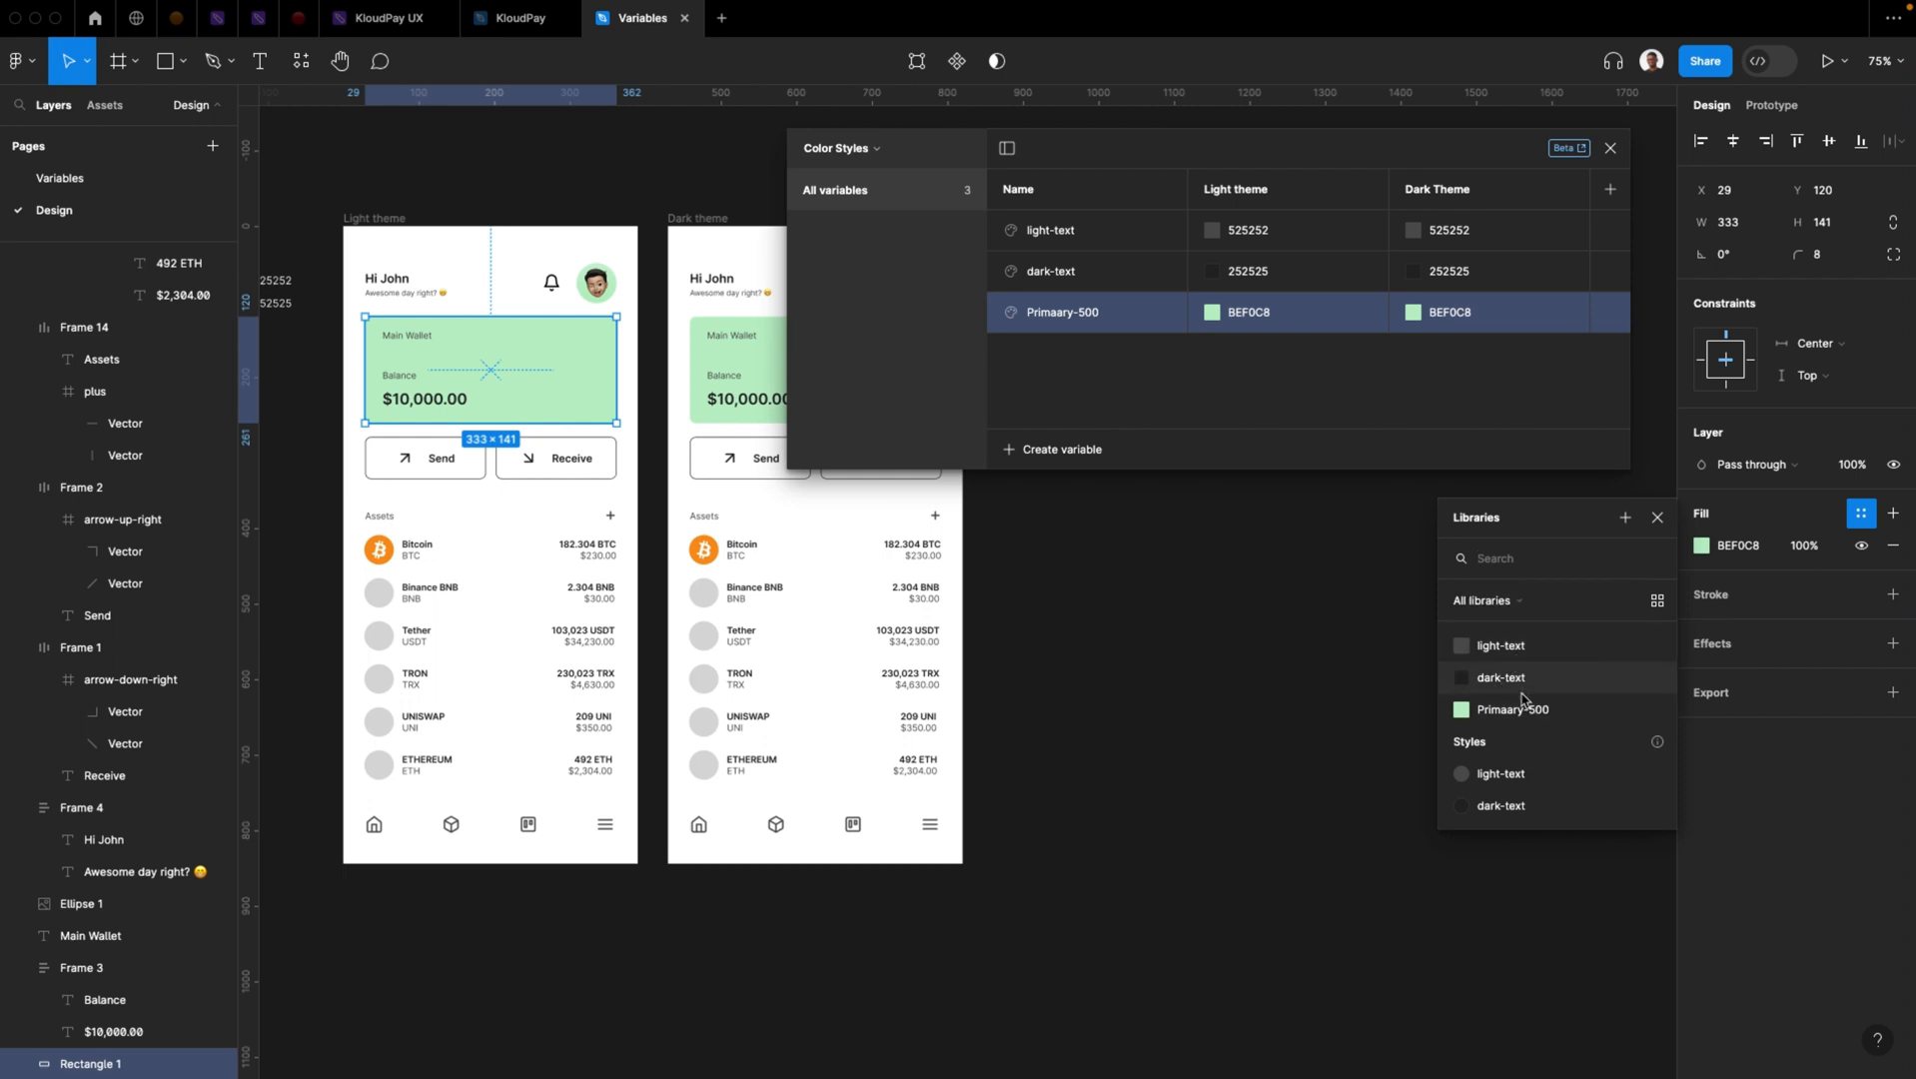
left_click(1526, 709)
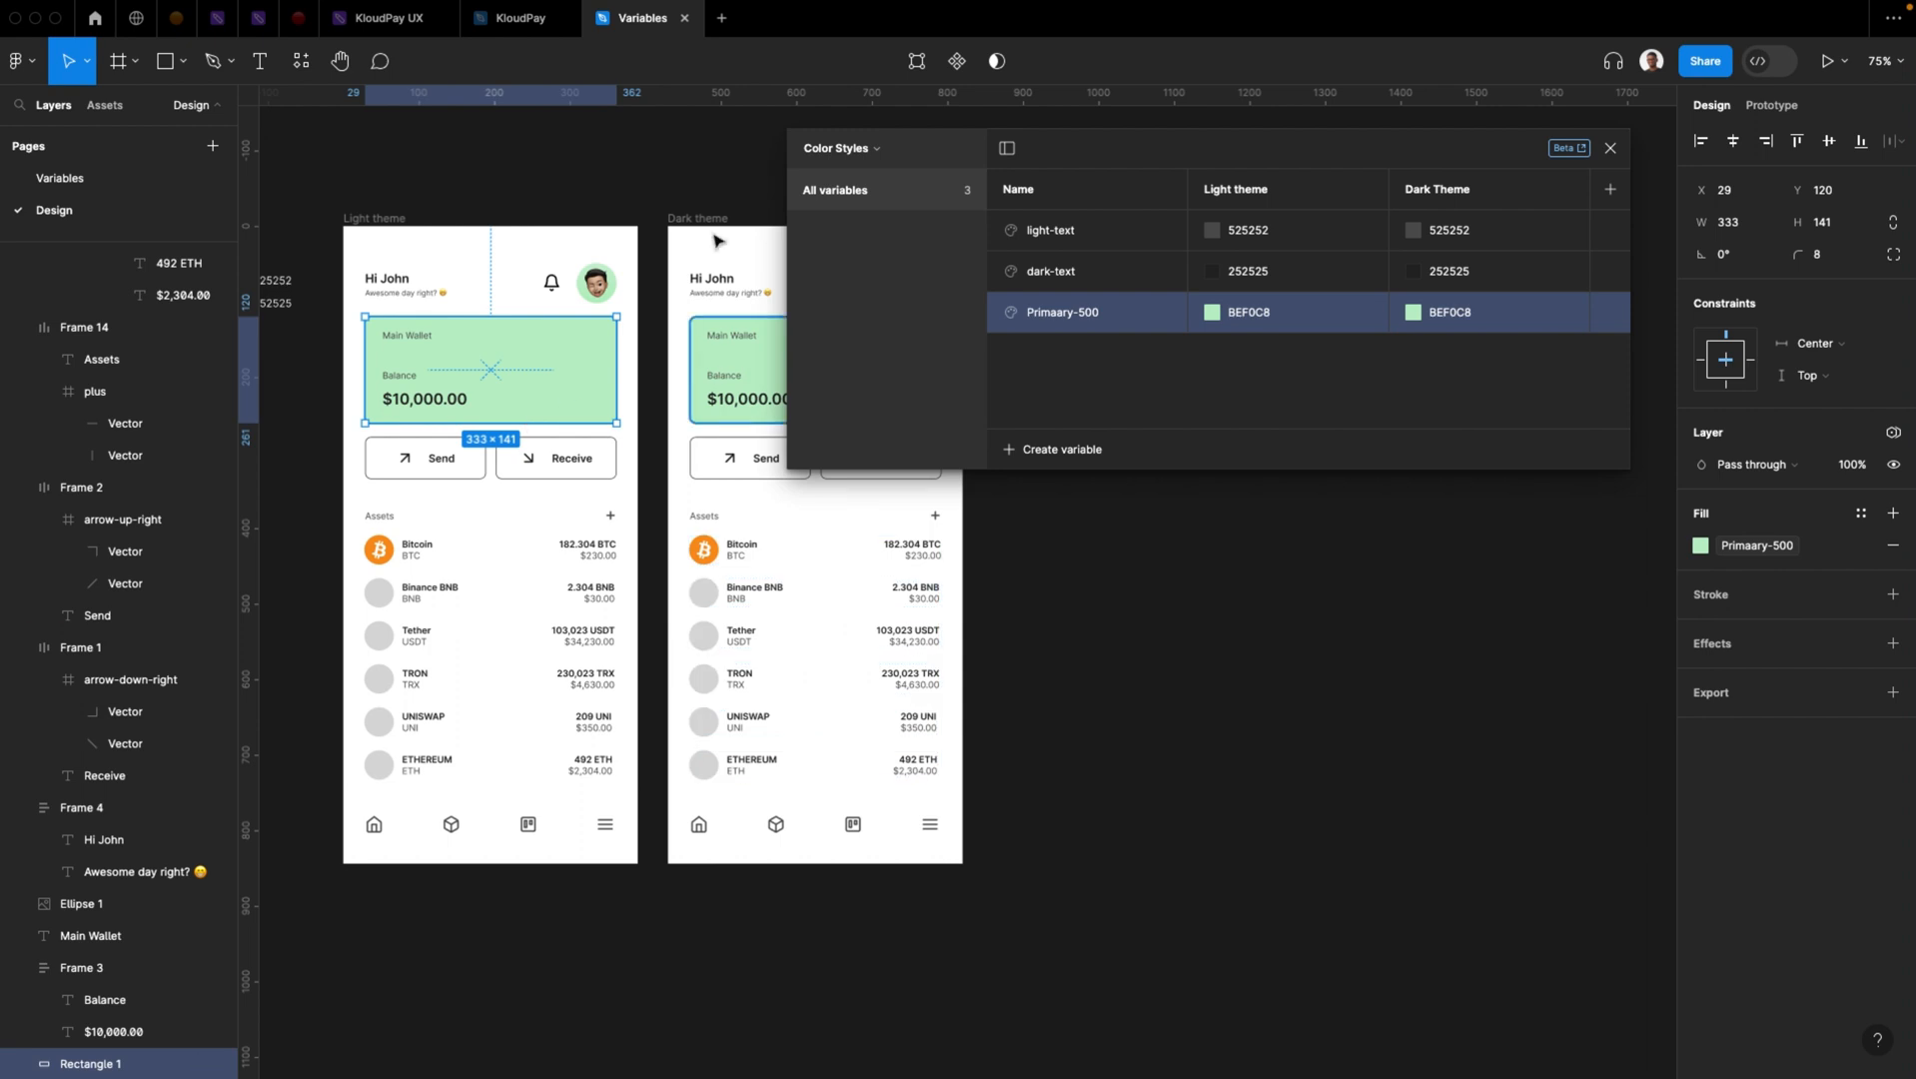
Delete the duplicated Dark theme frame
left_click(699, 200)
left_click(697, 218)
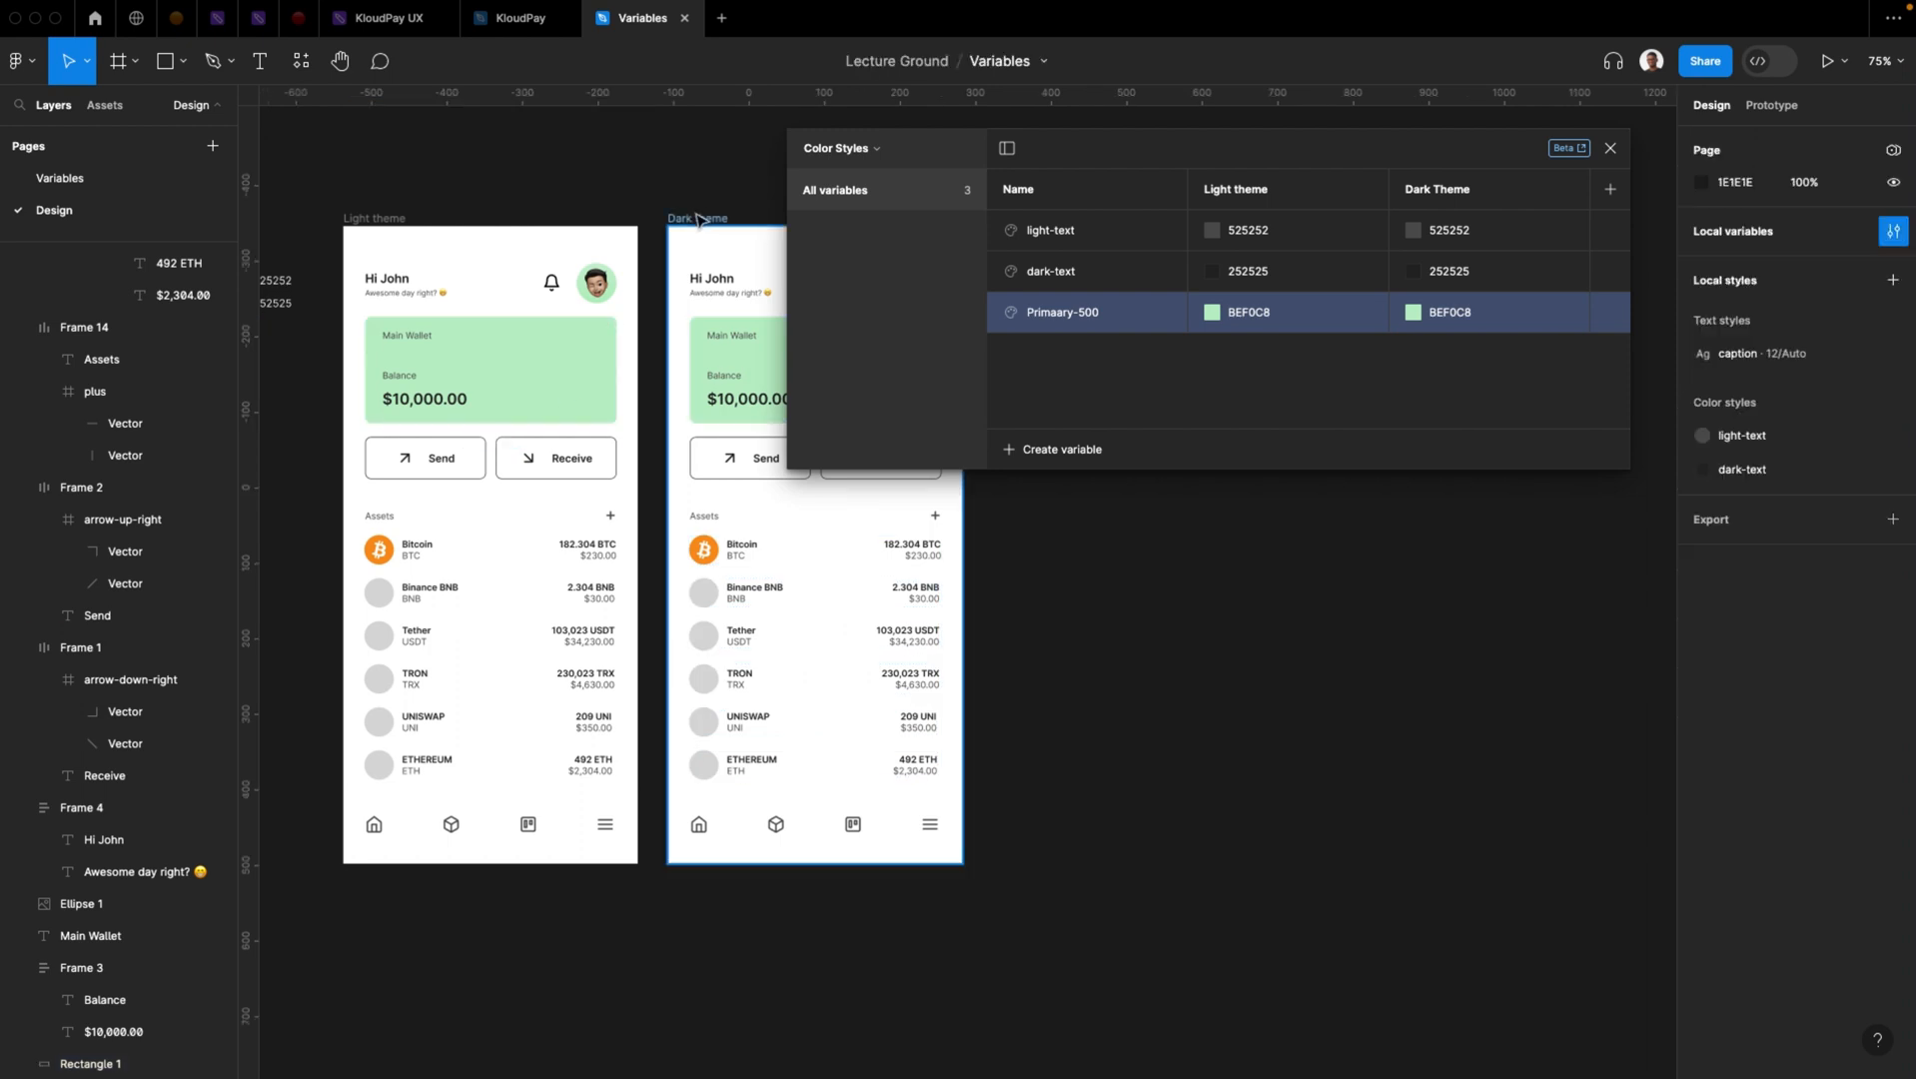
left_click(697, 218)
key("Delete")
left_click_drag(698, 214, 641, 200)
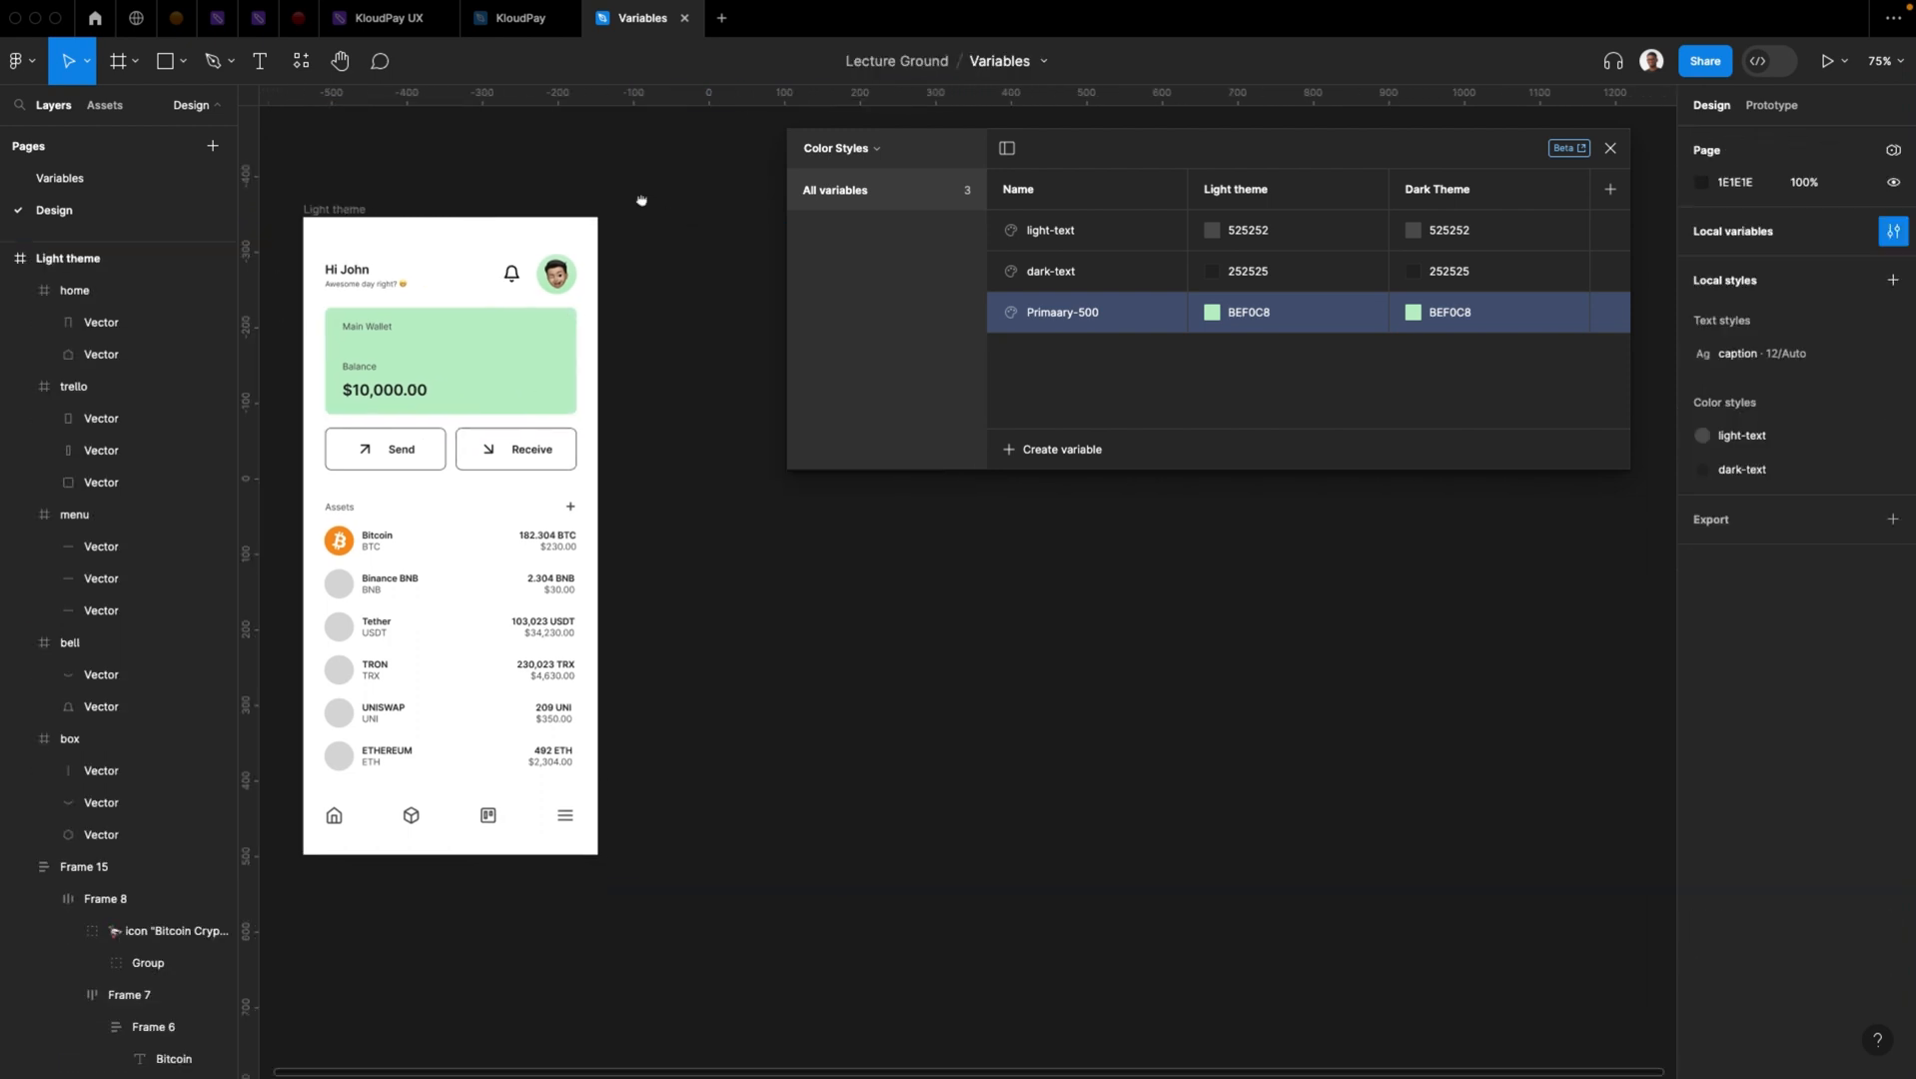
Replace the light-text and dark-text color styles used in the Light theme frame with the matching light-text and dark-text variables
left_click(348, 591)
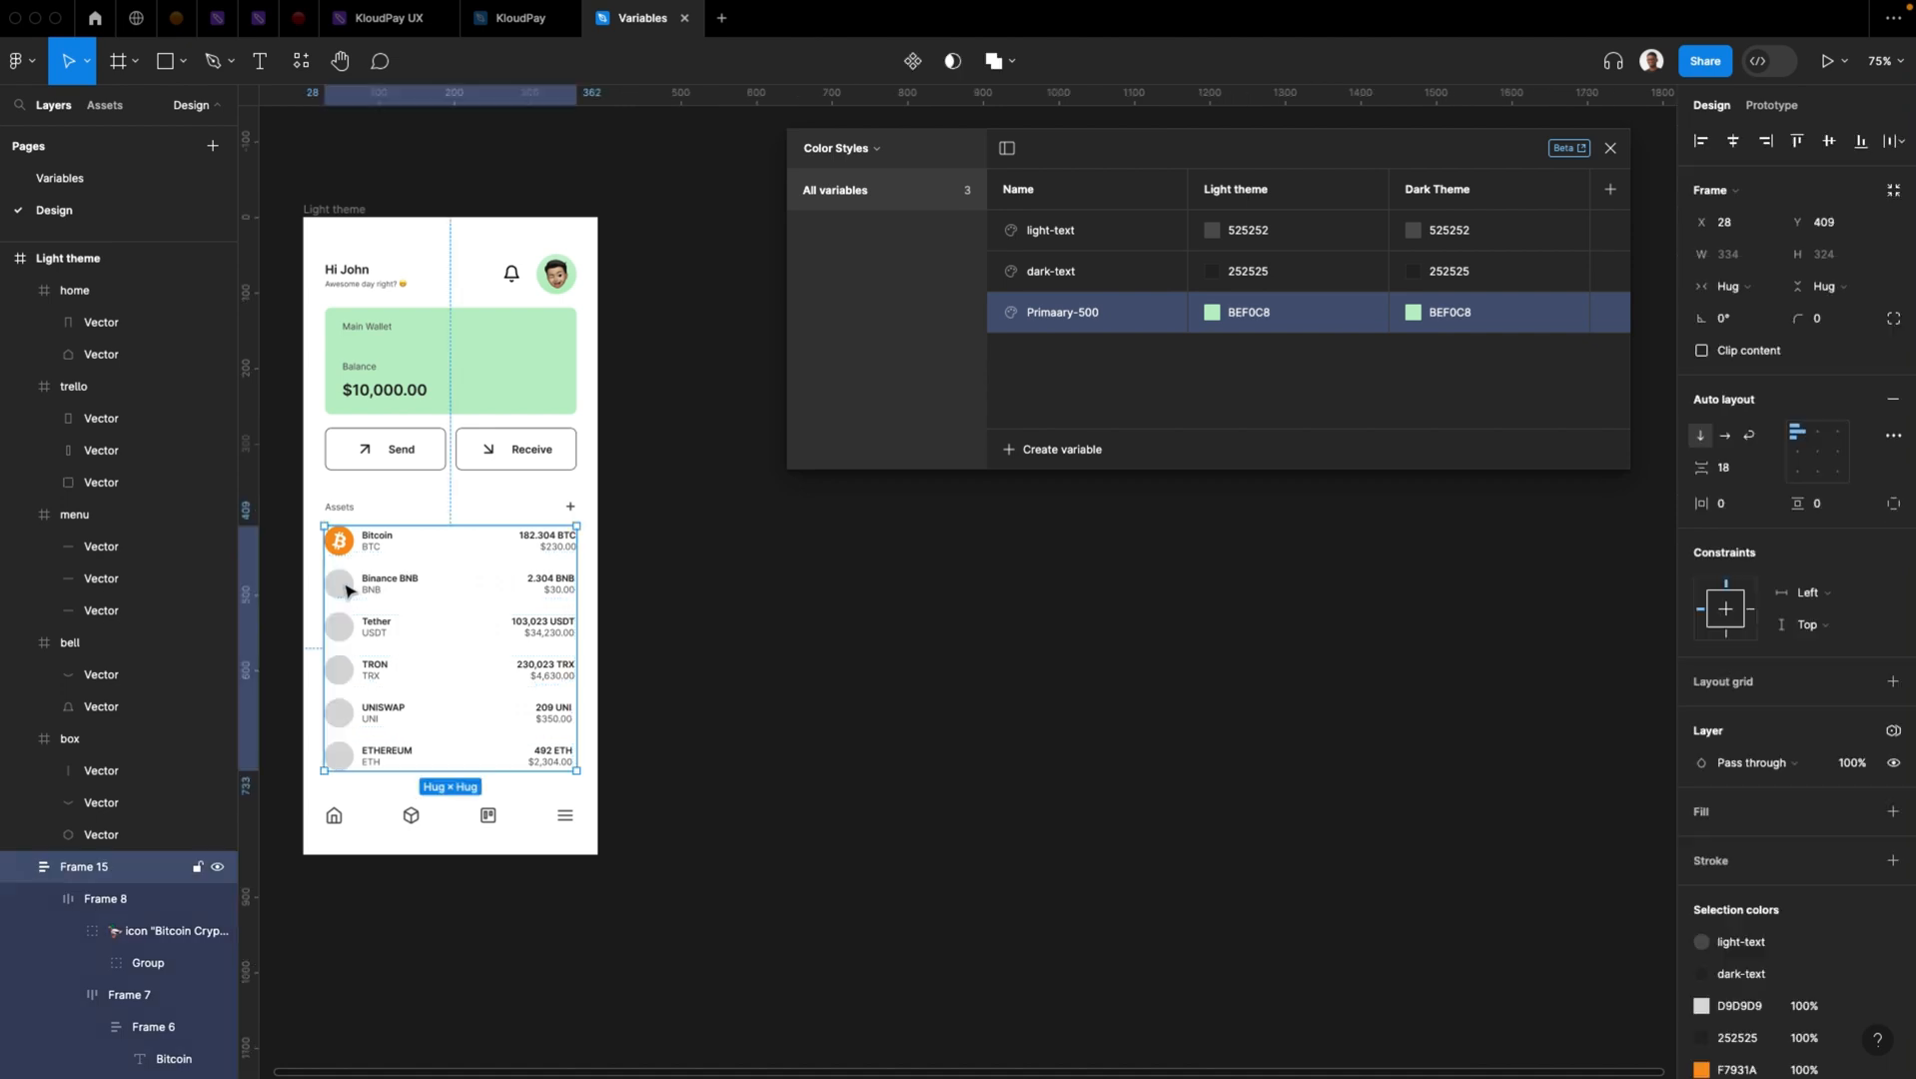
left_click(405, 450)
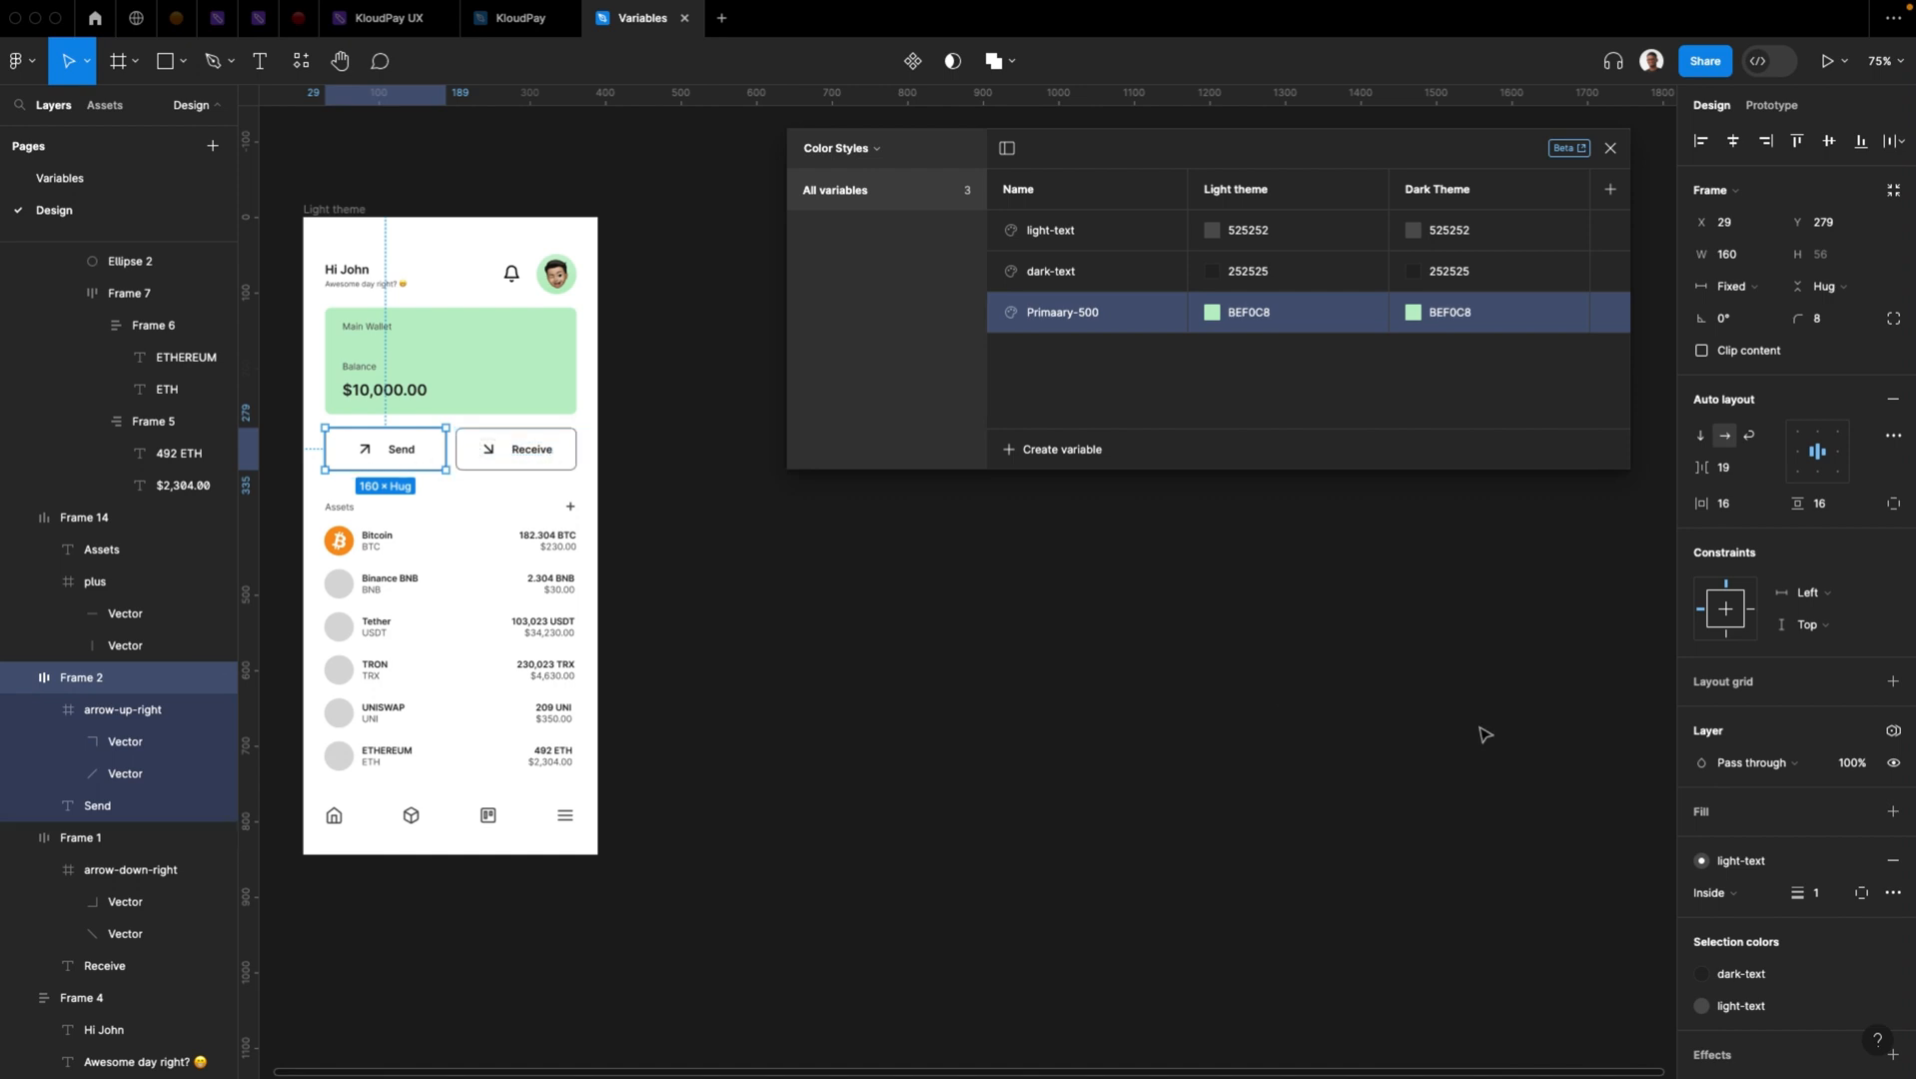
scroll(1783, 896, "down", 2)
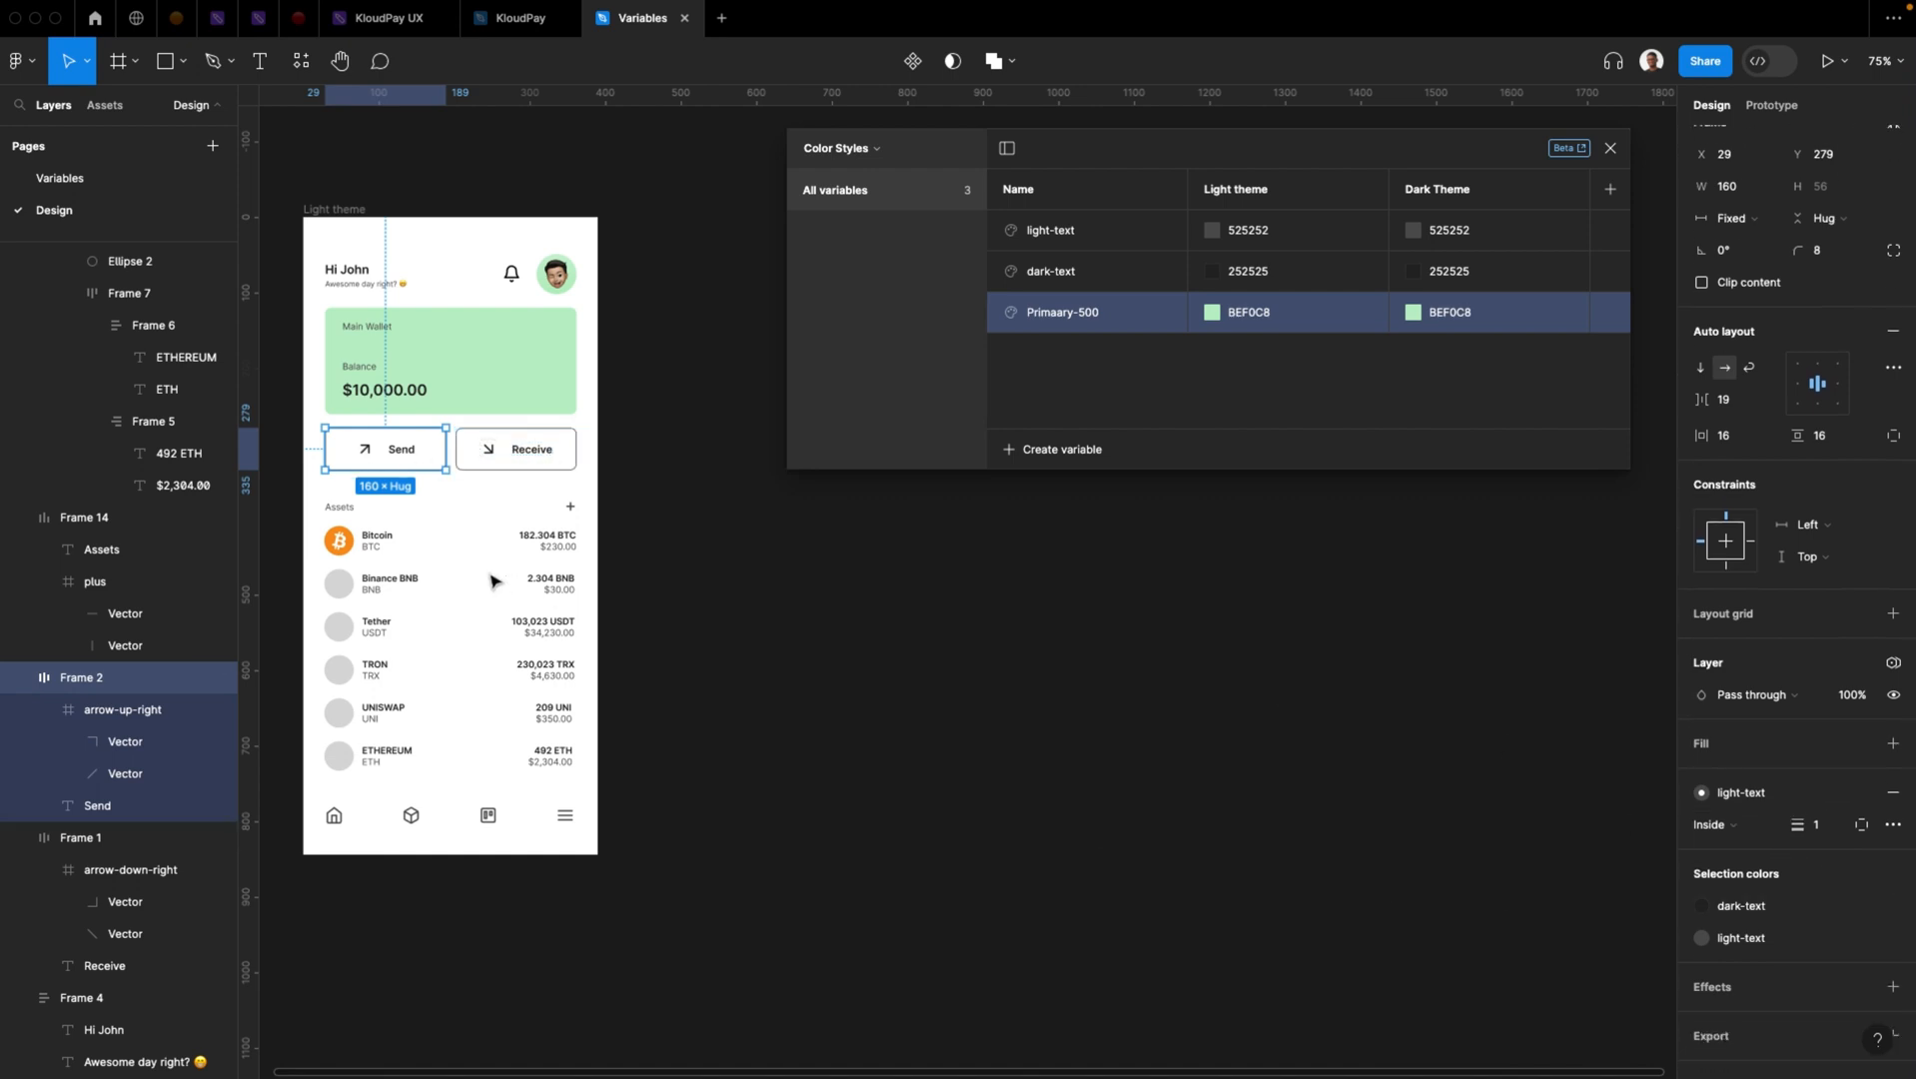
left_click(341, 208)
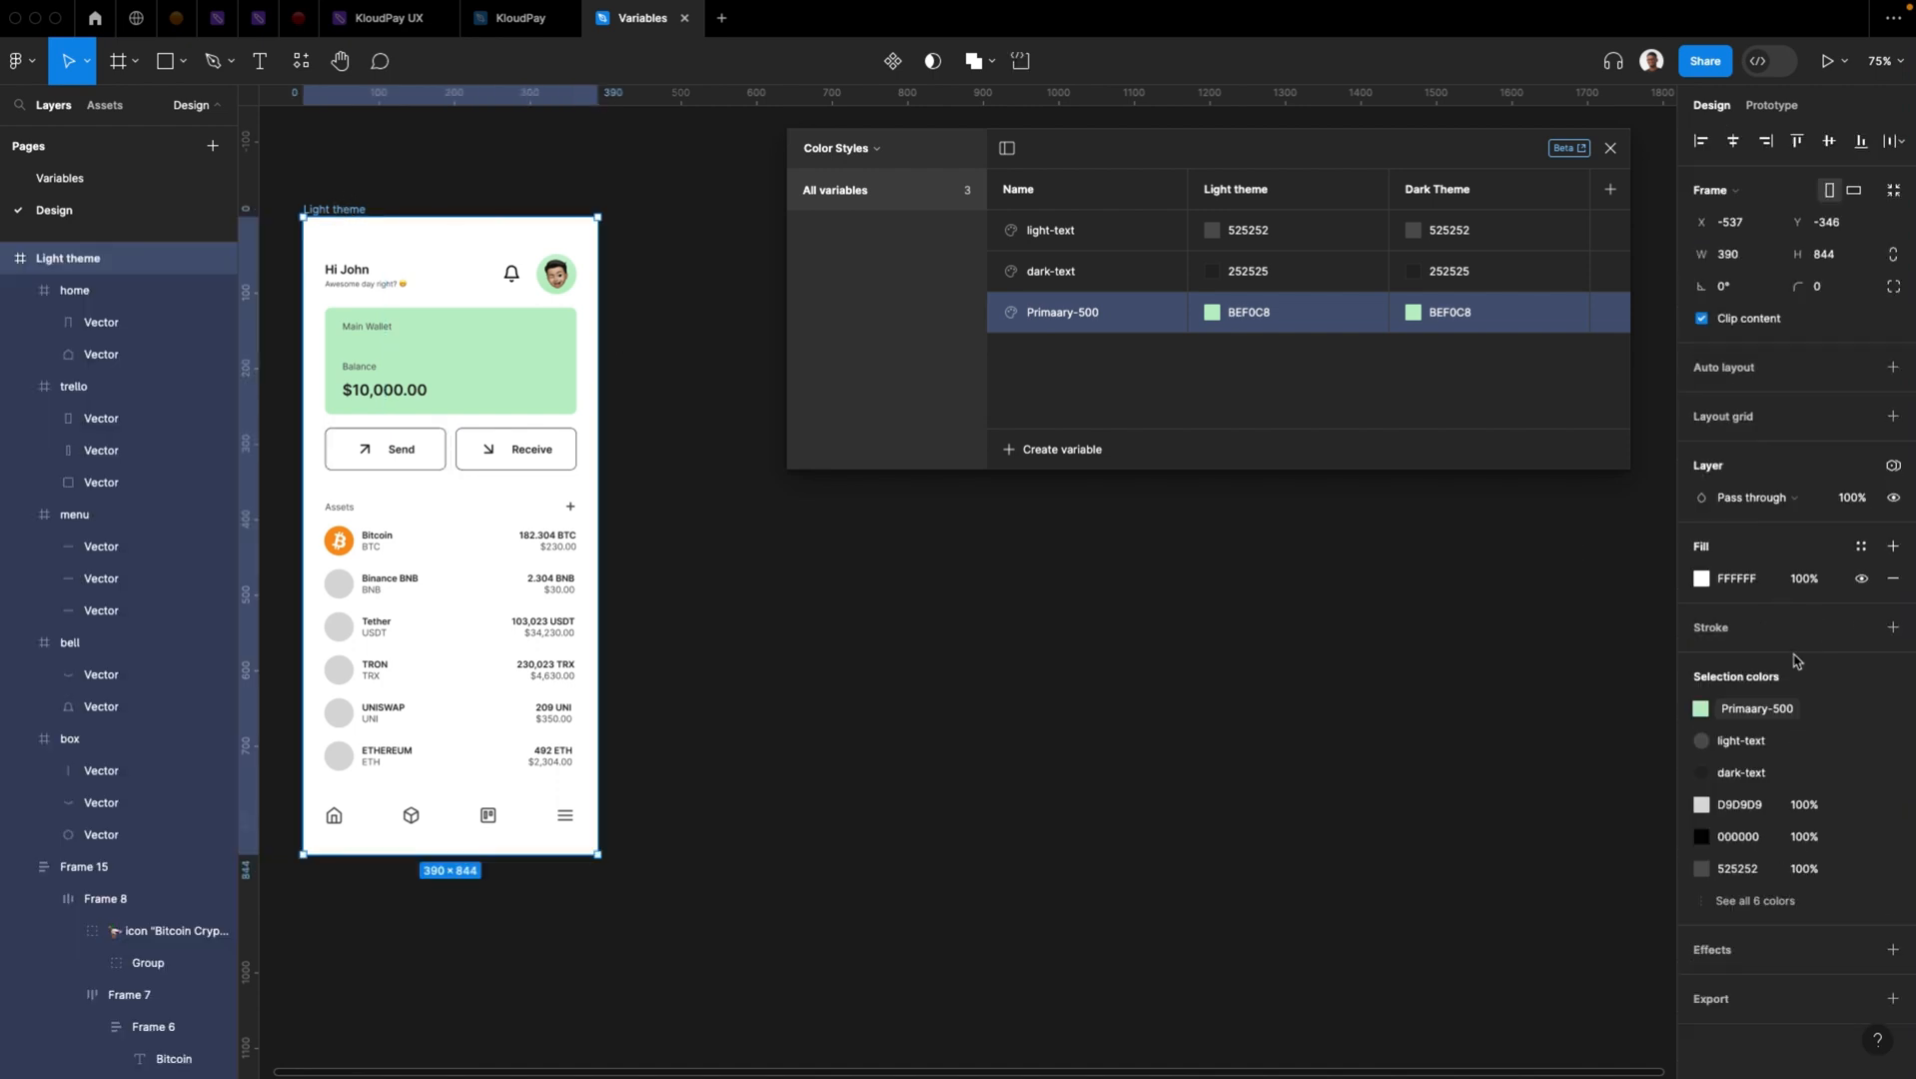
left_click(1755, 901)
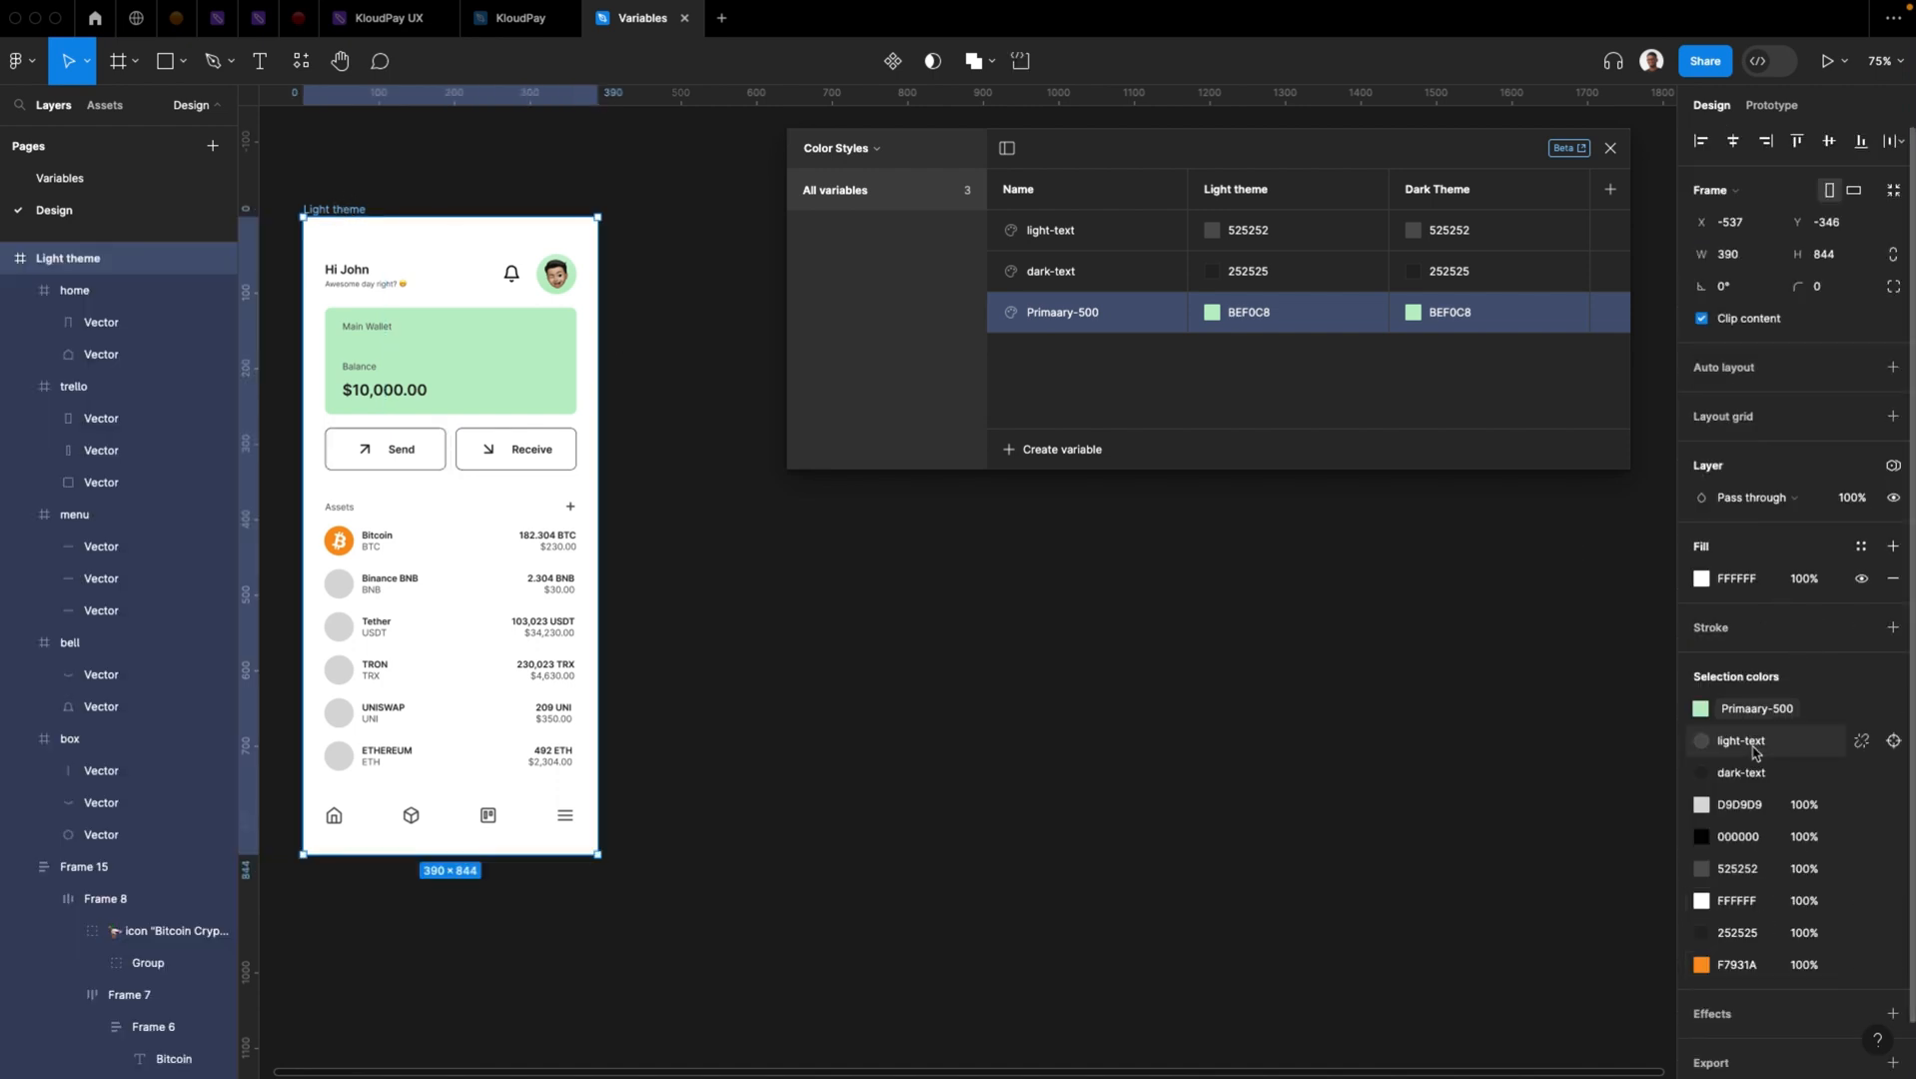
left_click(1747, 744)
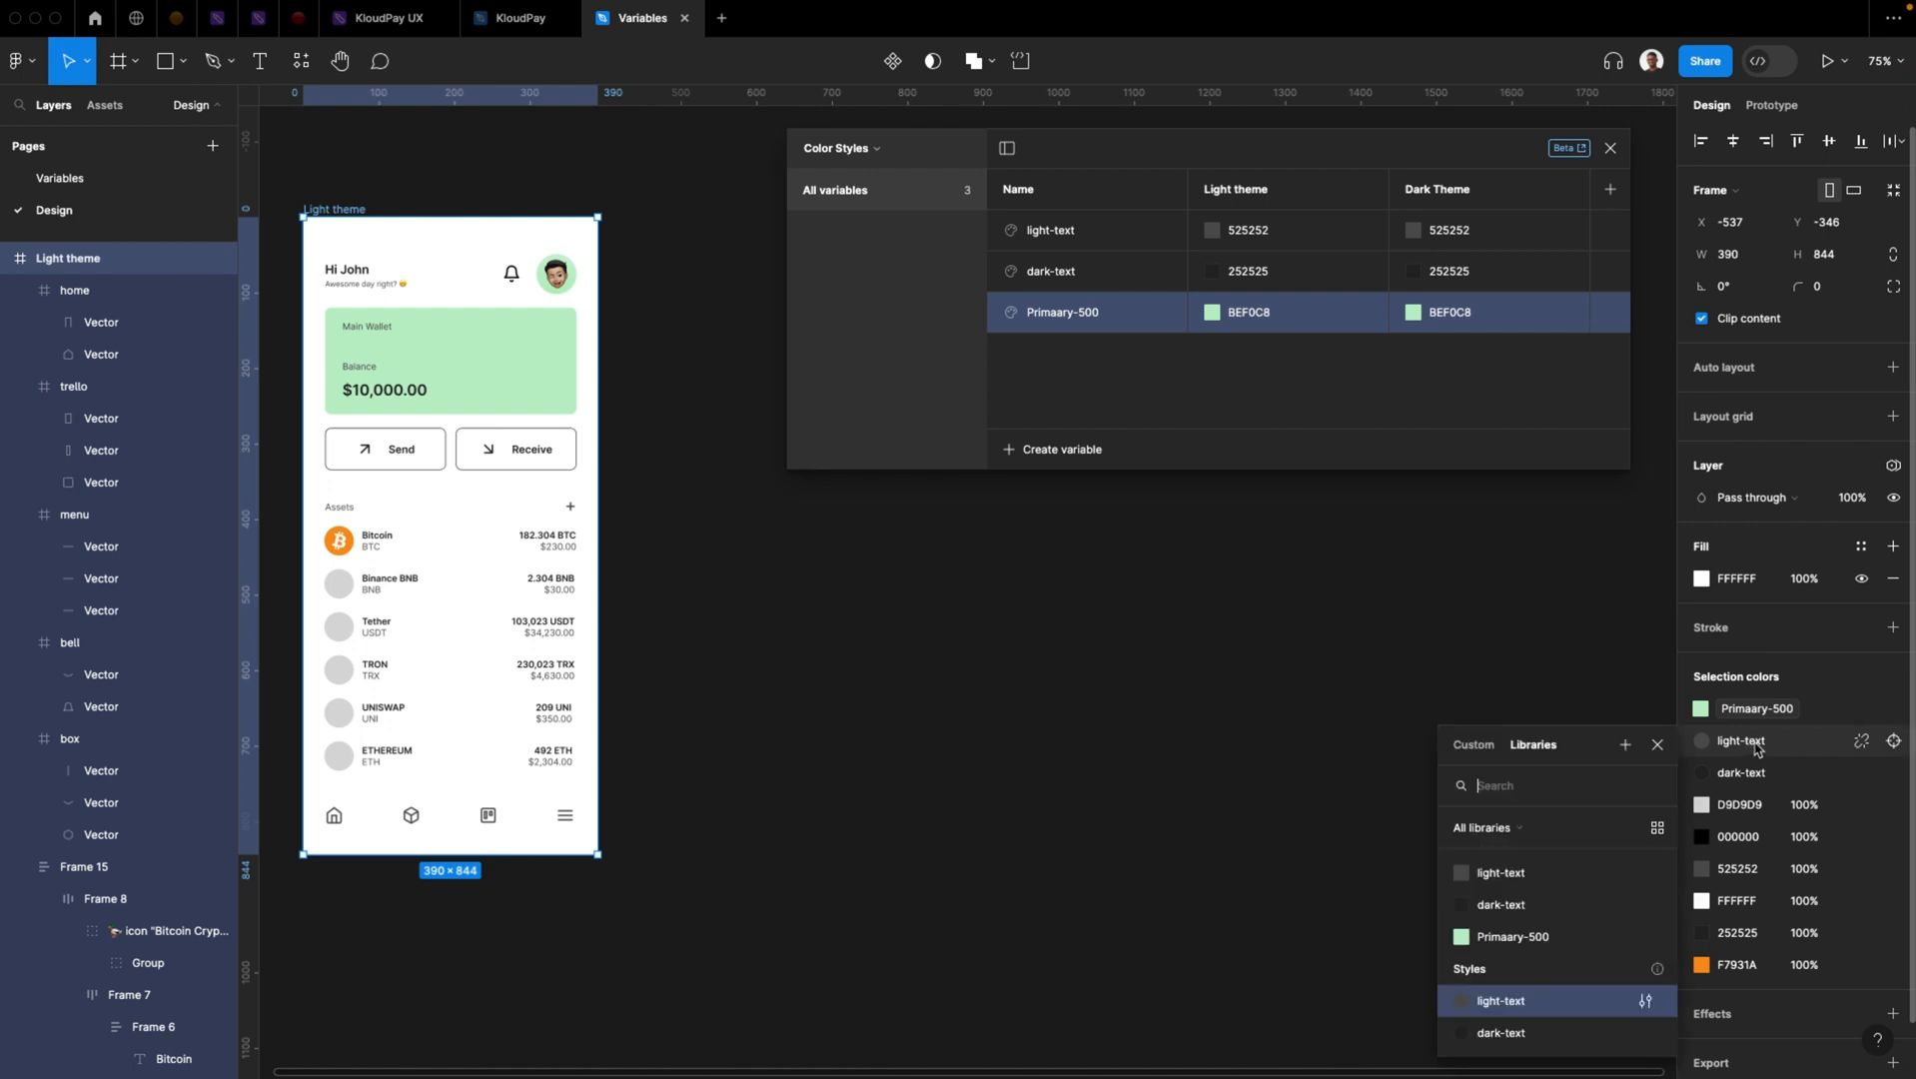
left_click(1500, 873)
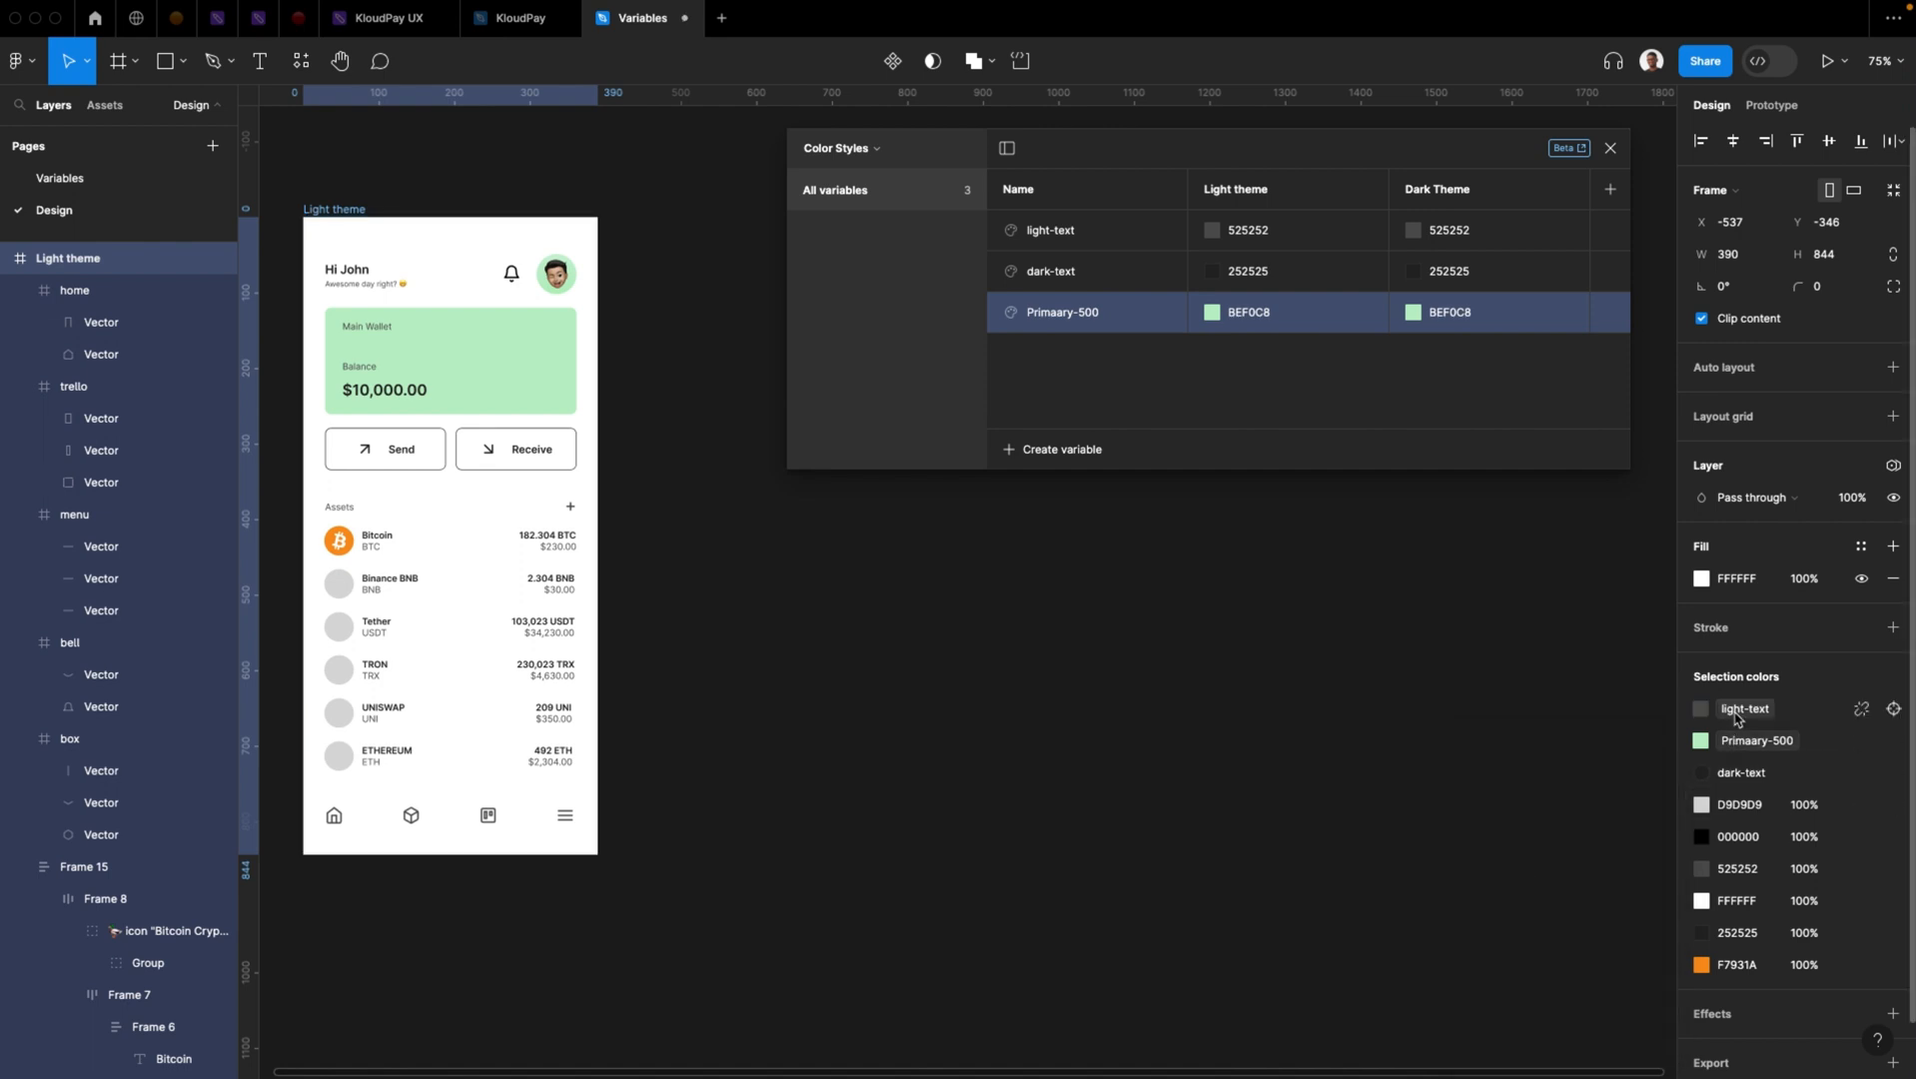
left_click(1741, 772)
left_click(1501, 911)
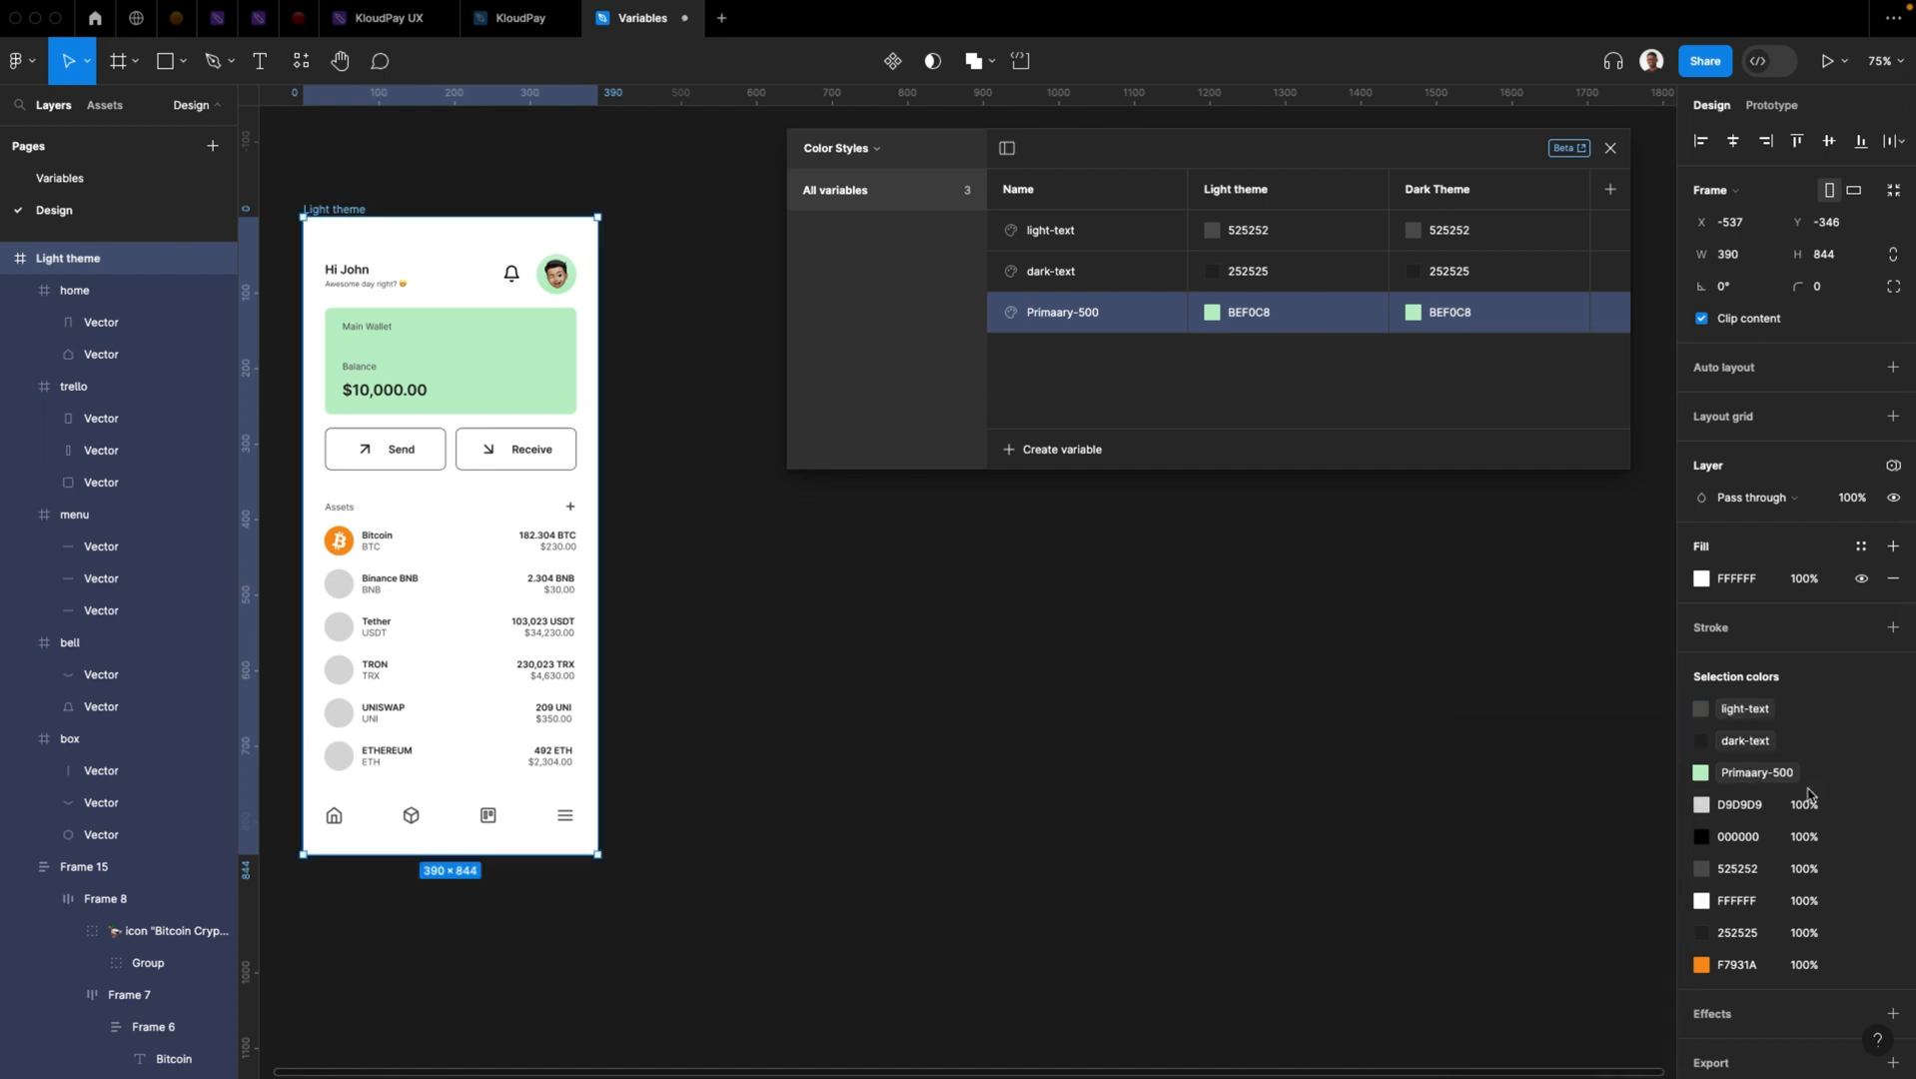
Link the Light theme frame's D9D9D9 and 525252 colors to the light-text variable, and its 000000 and 252525 colors to dark-text
left_click(1860, 807)
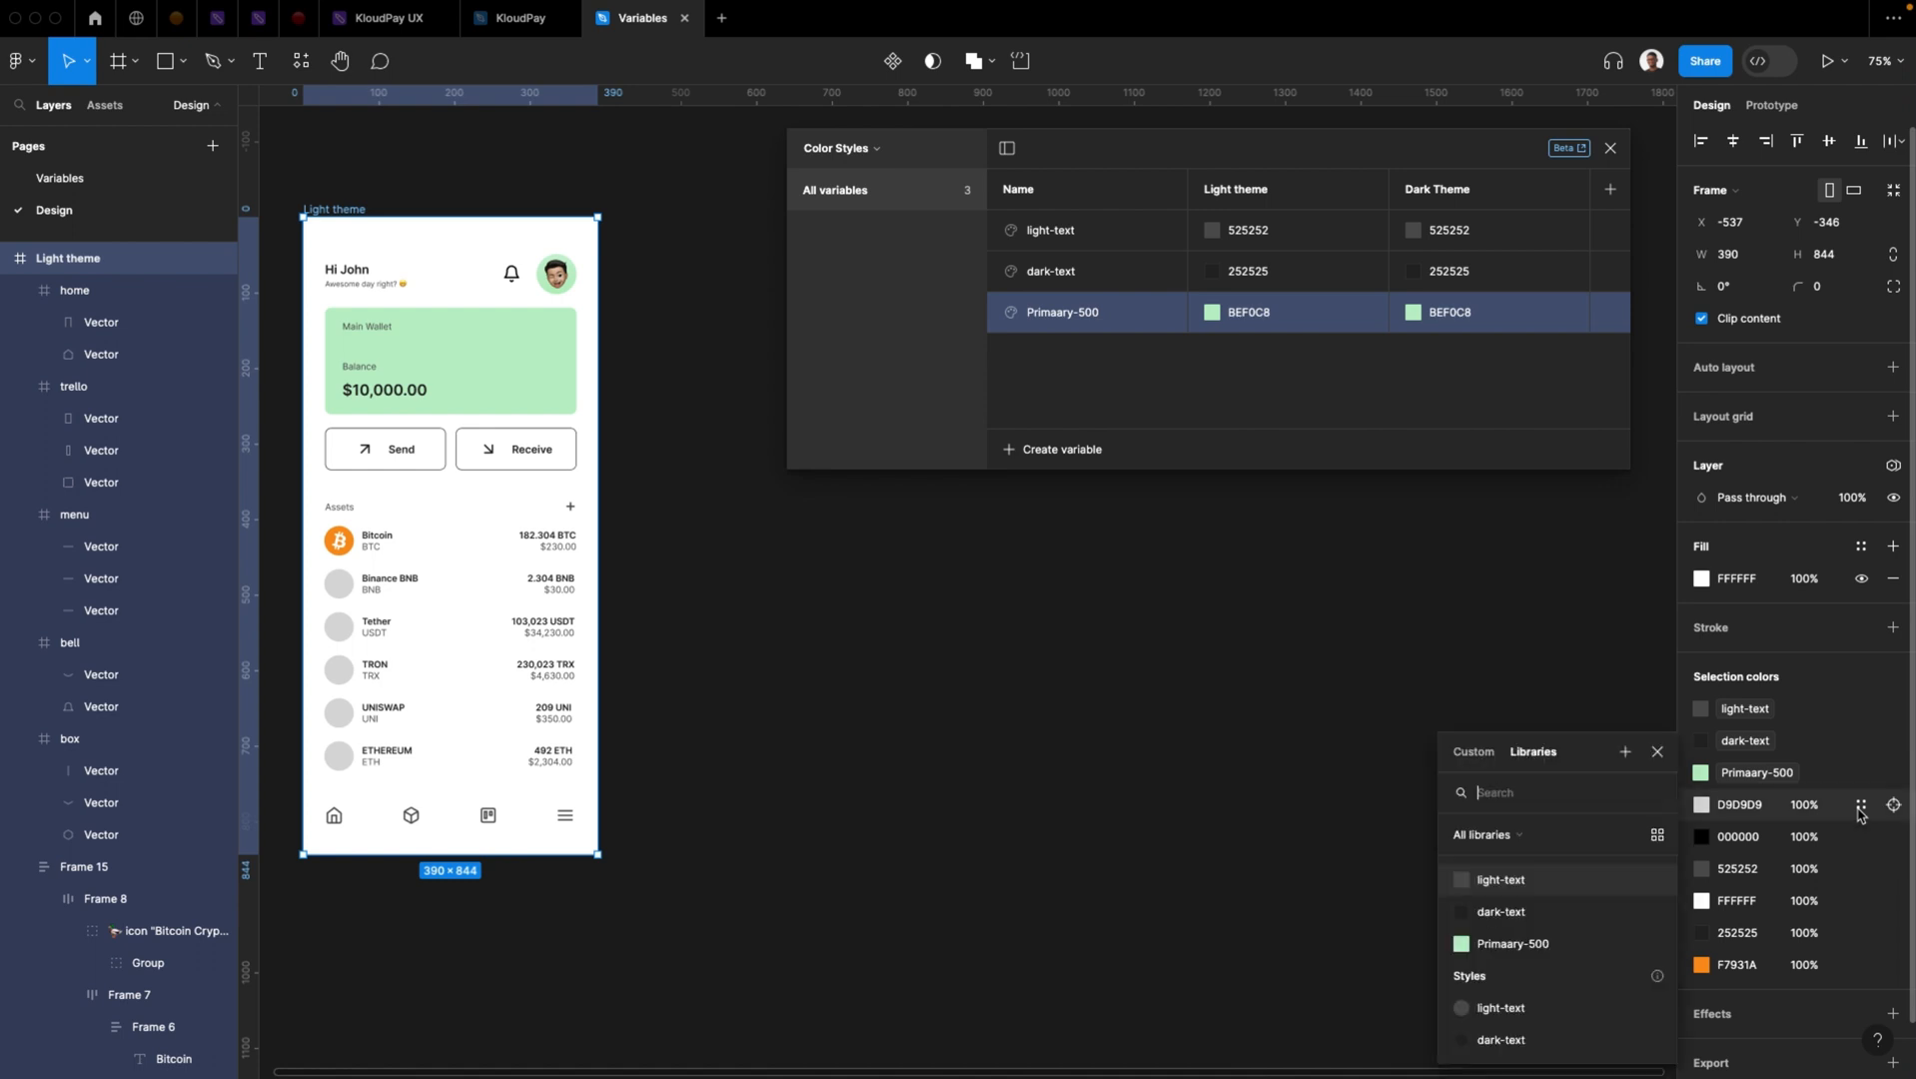
left_click(1565, 883)
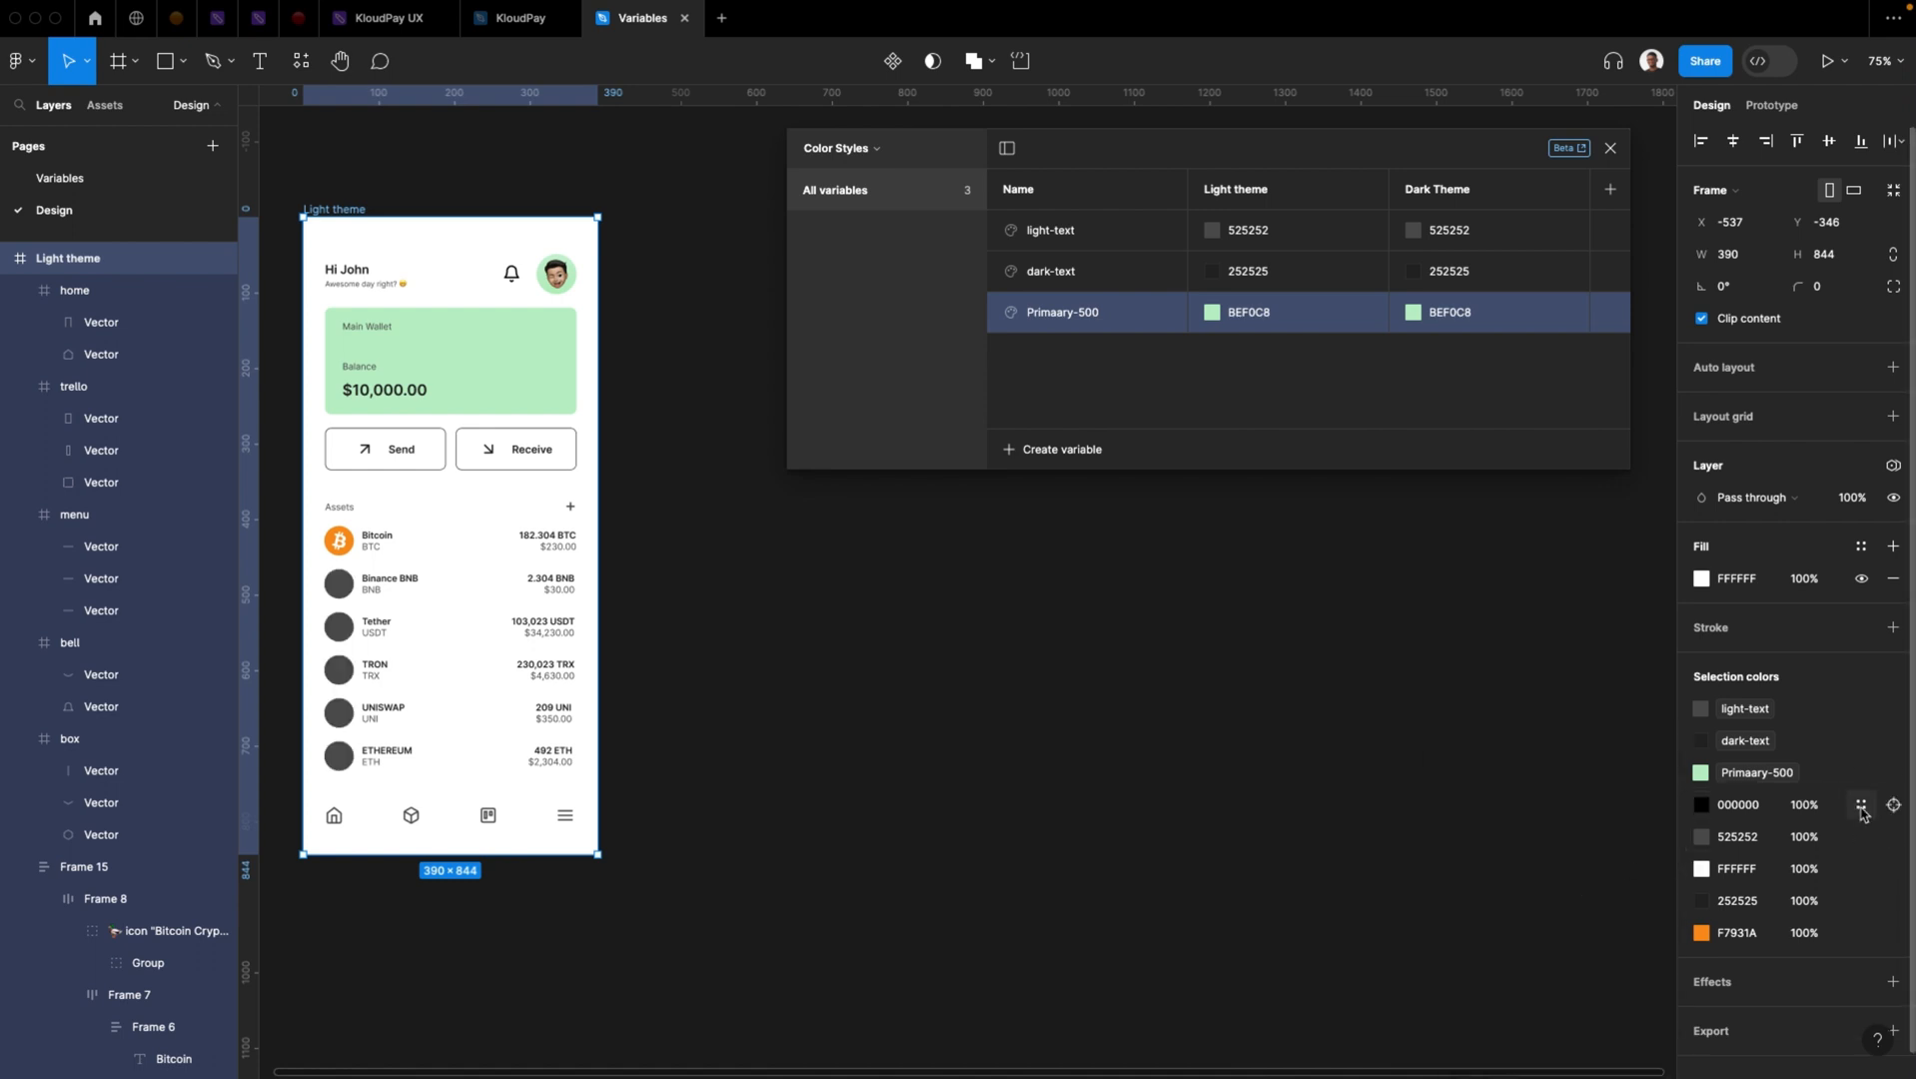
left_click(1861, 806)
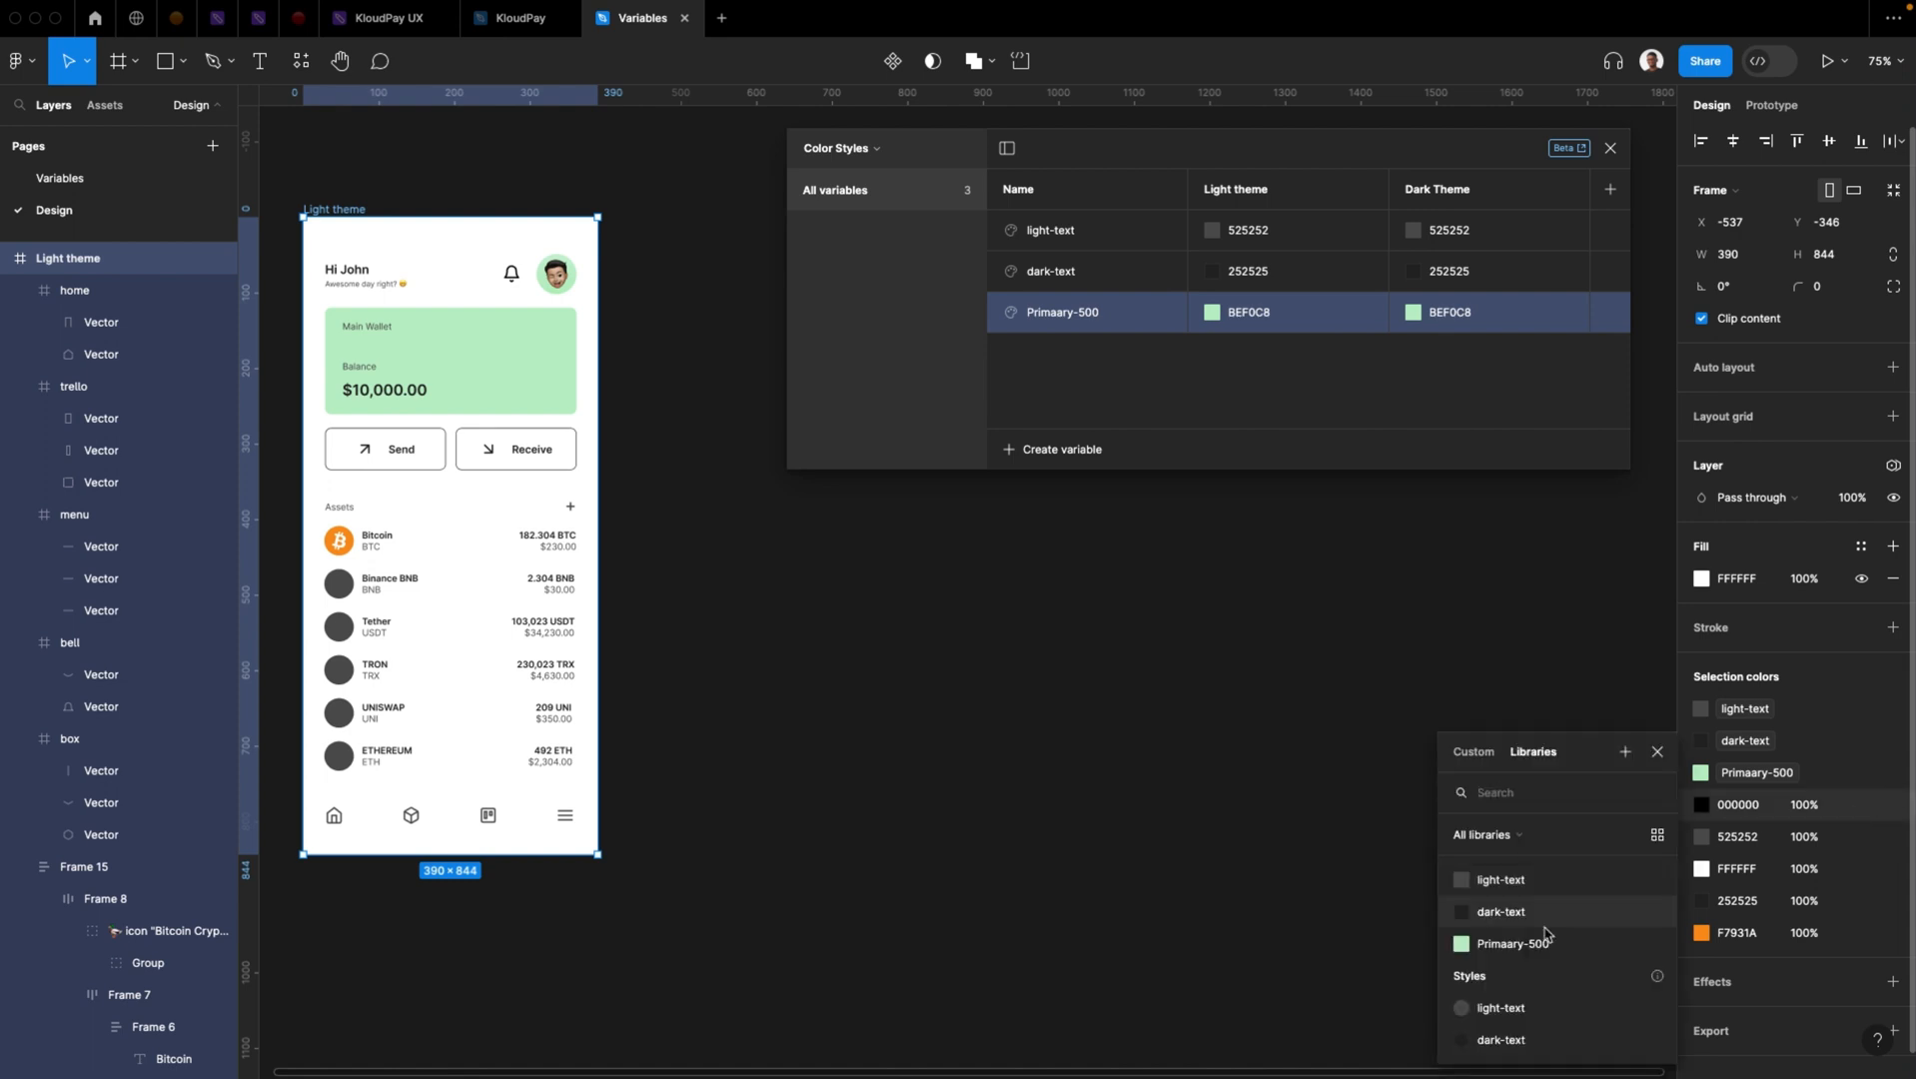
left_click(1516, 912)
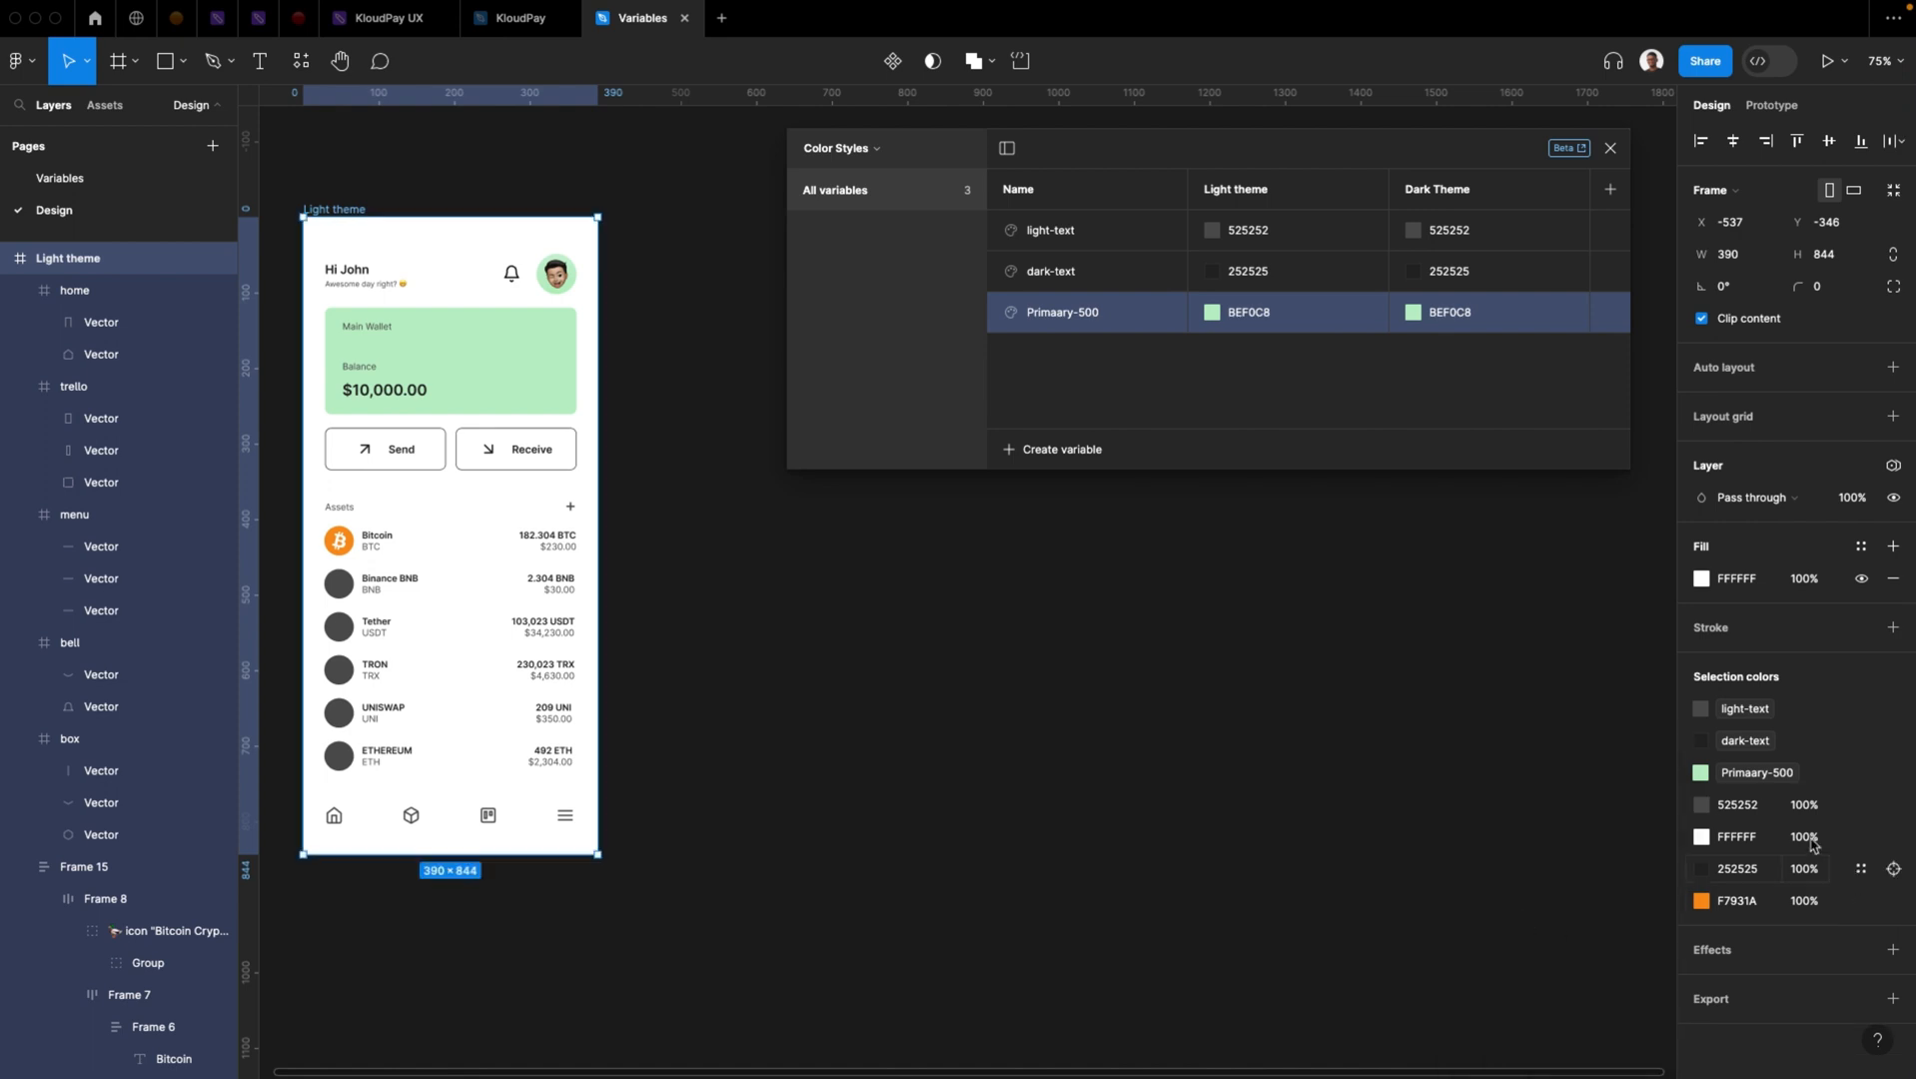
left_click(1861, 804)
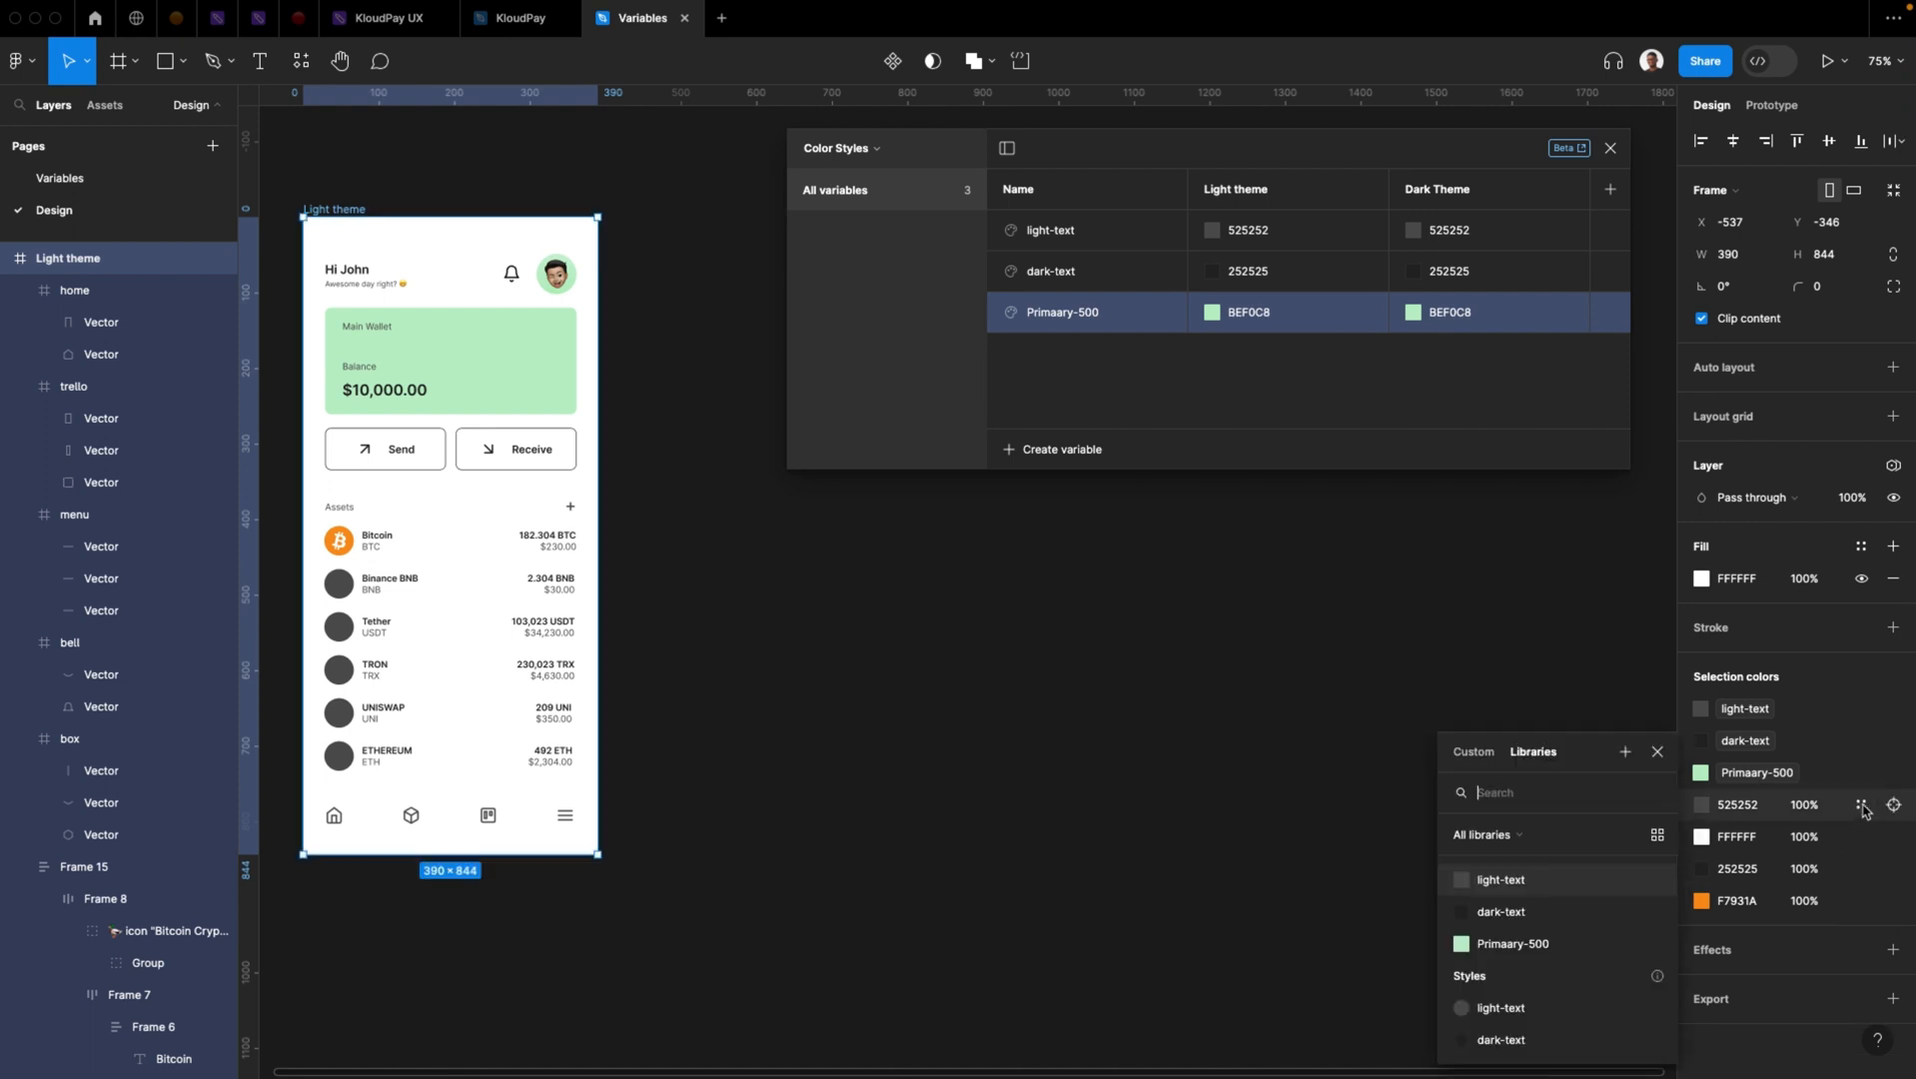
left_click(1536, 881)
left_click(1862, 839)
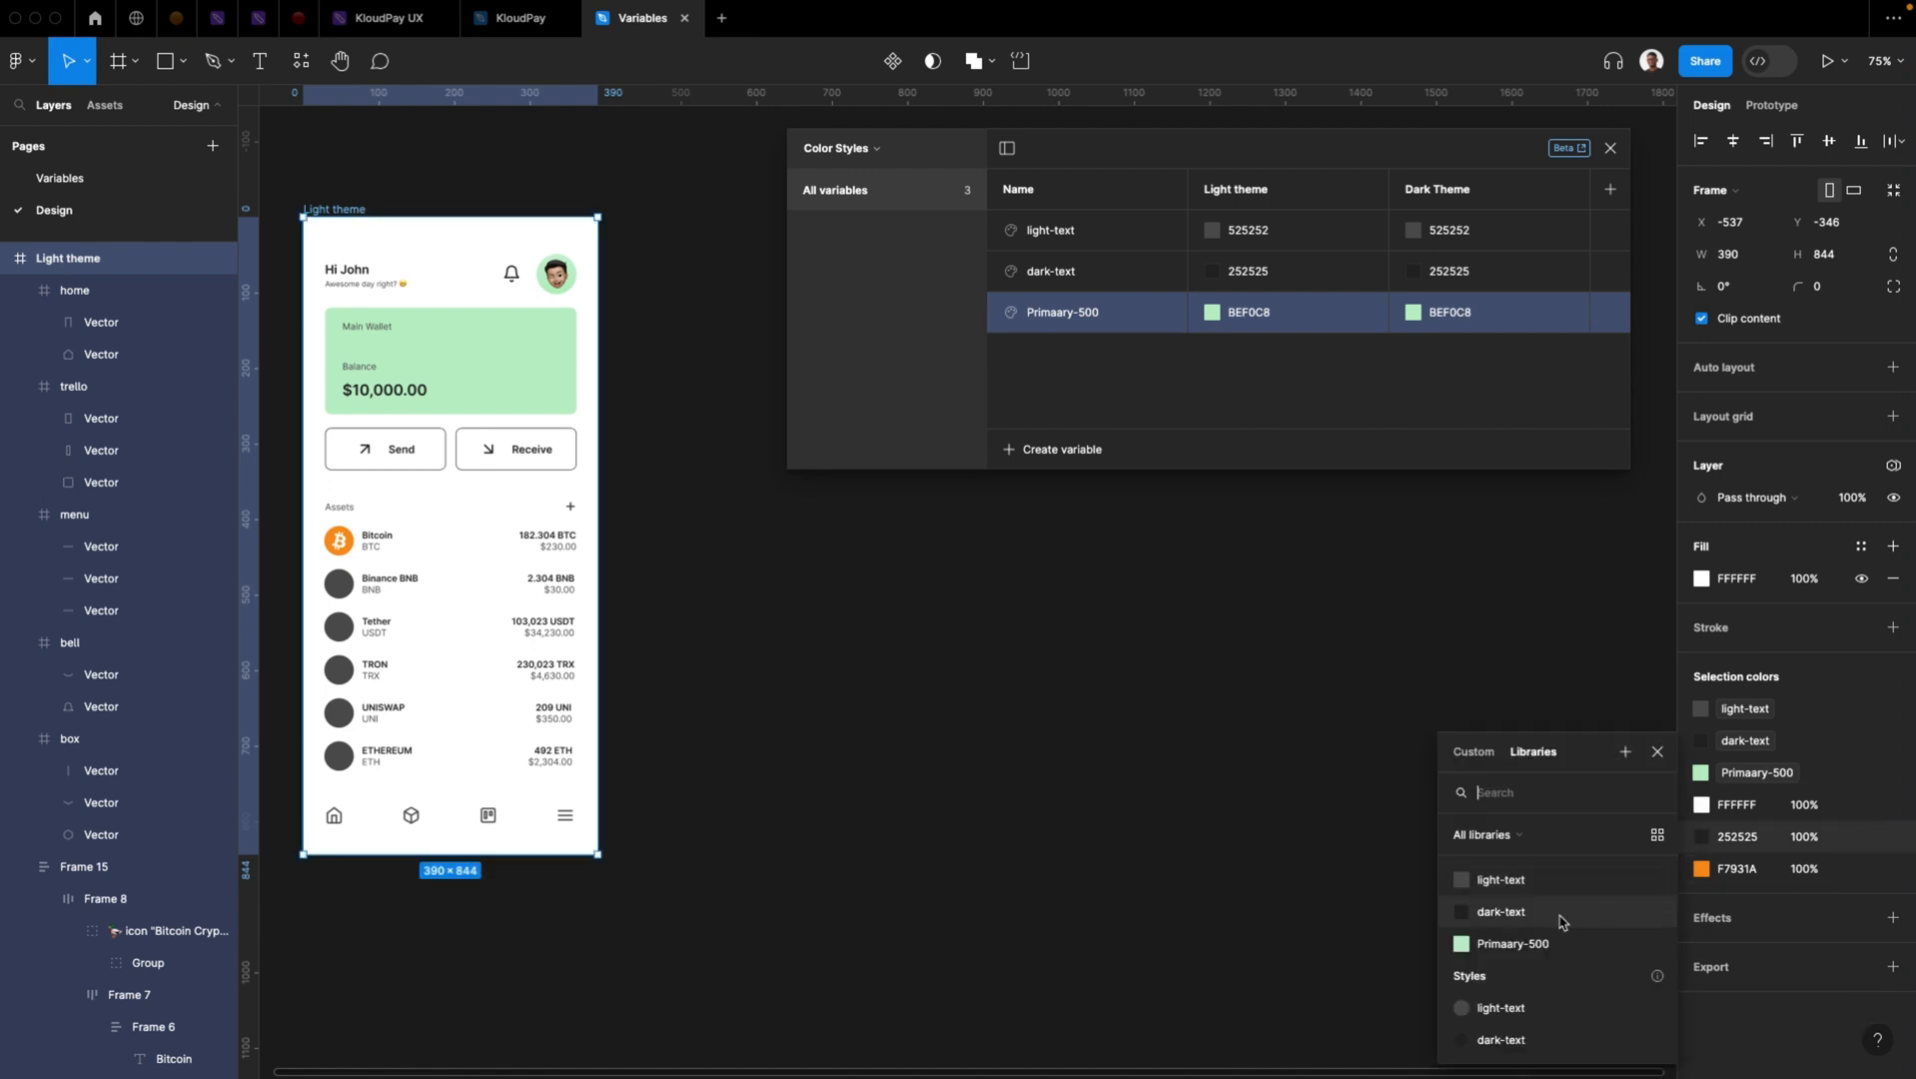
left_click(1522, 915)
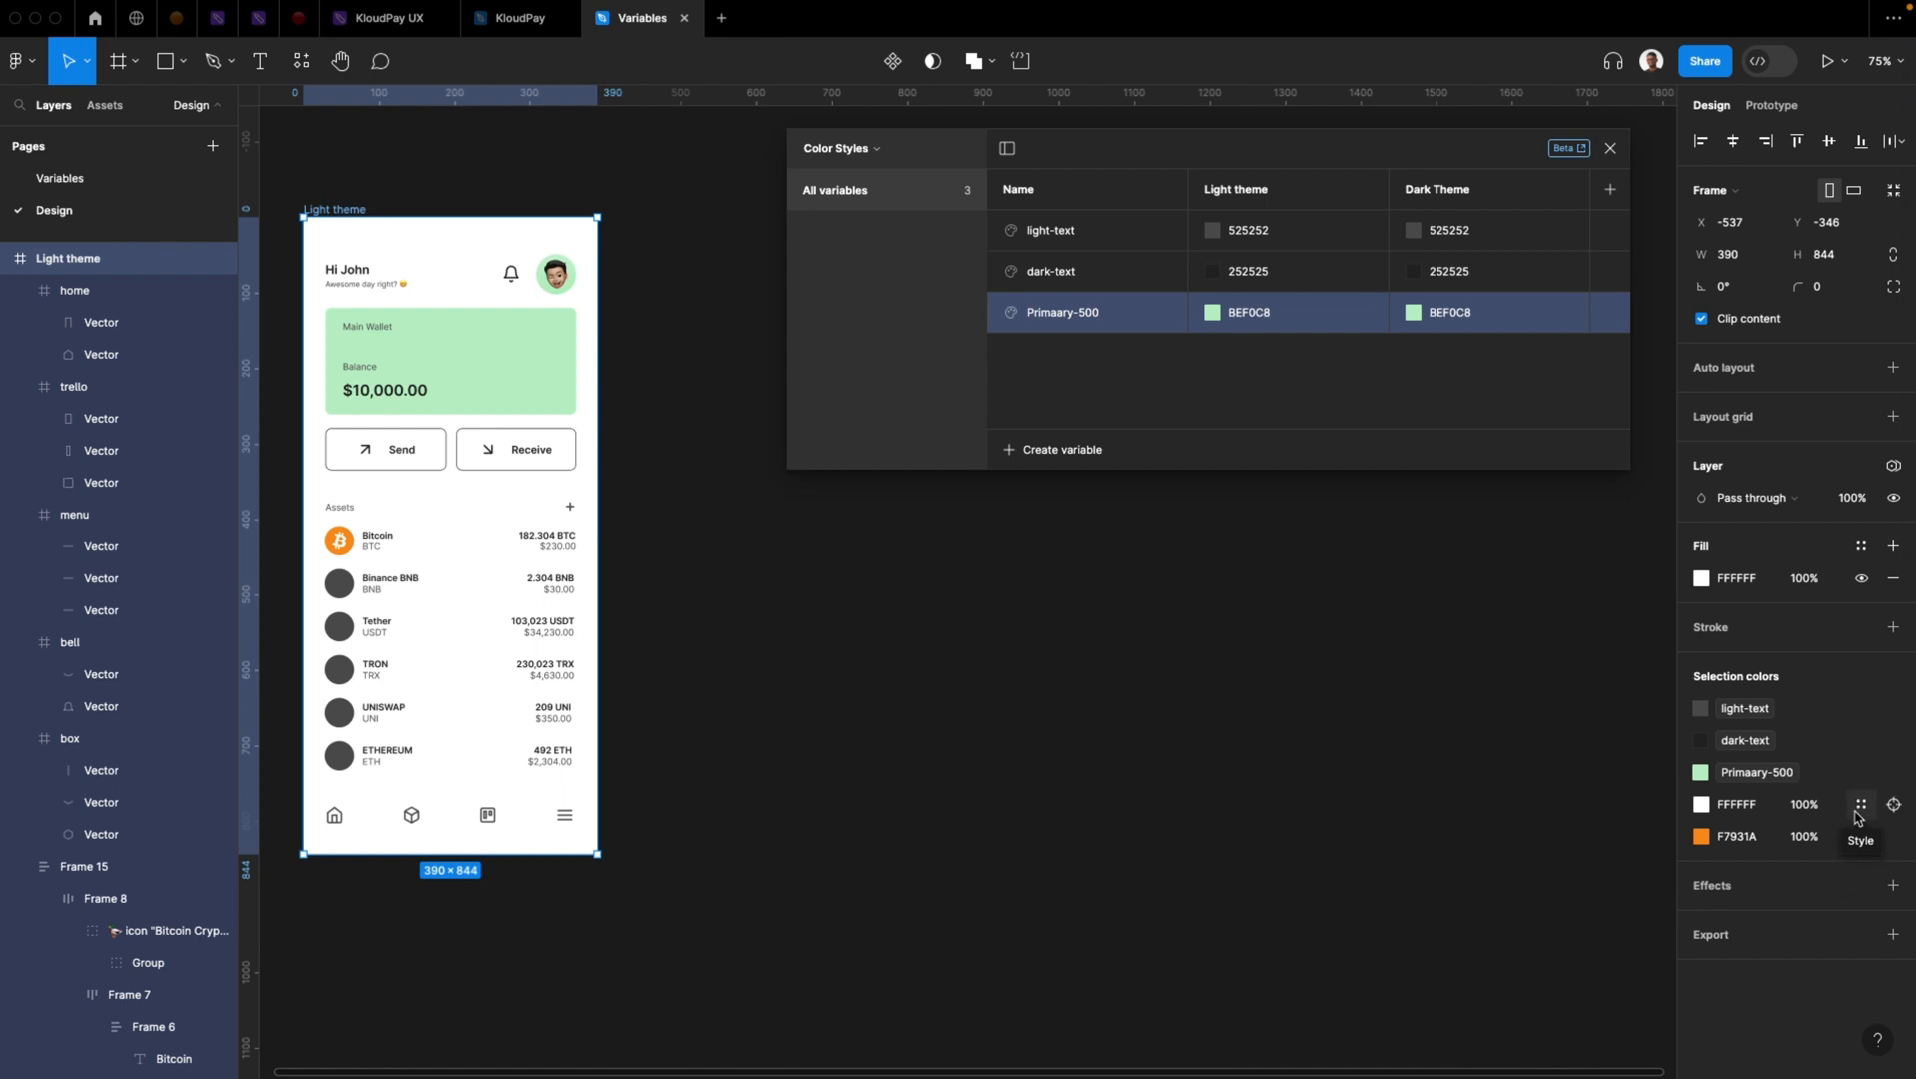
Create a new color variable named background-color in the Color Styles collection
left_click(1859, 807)
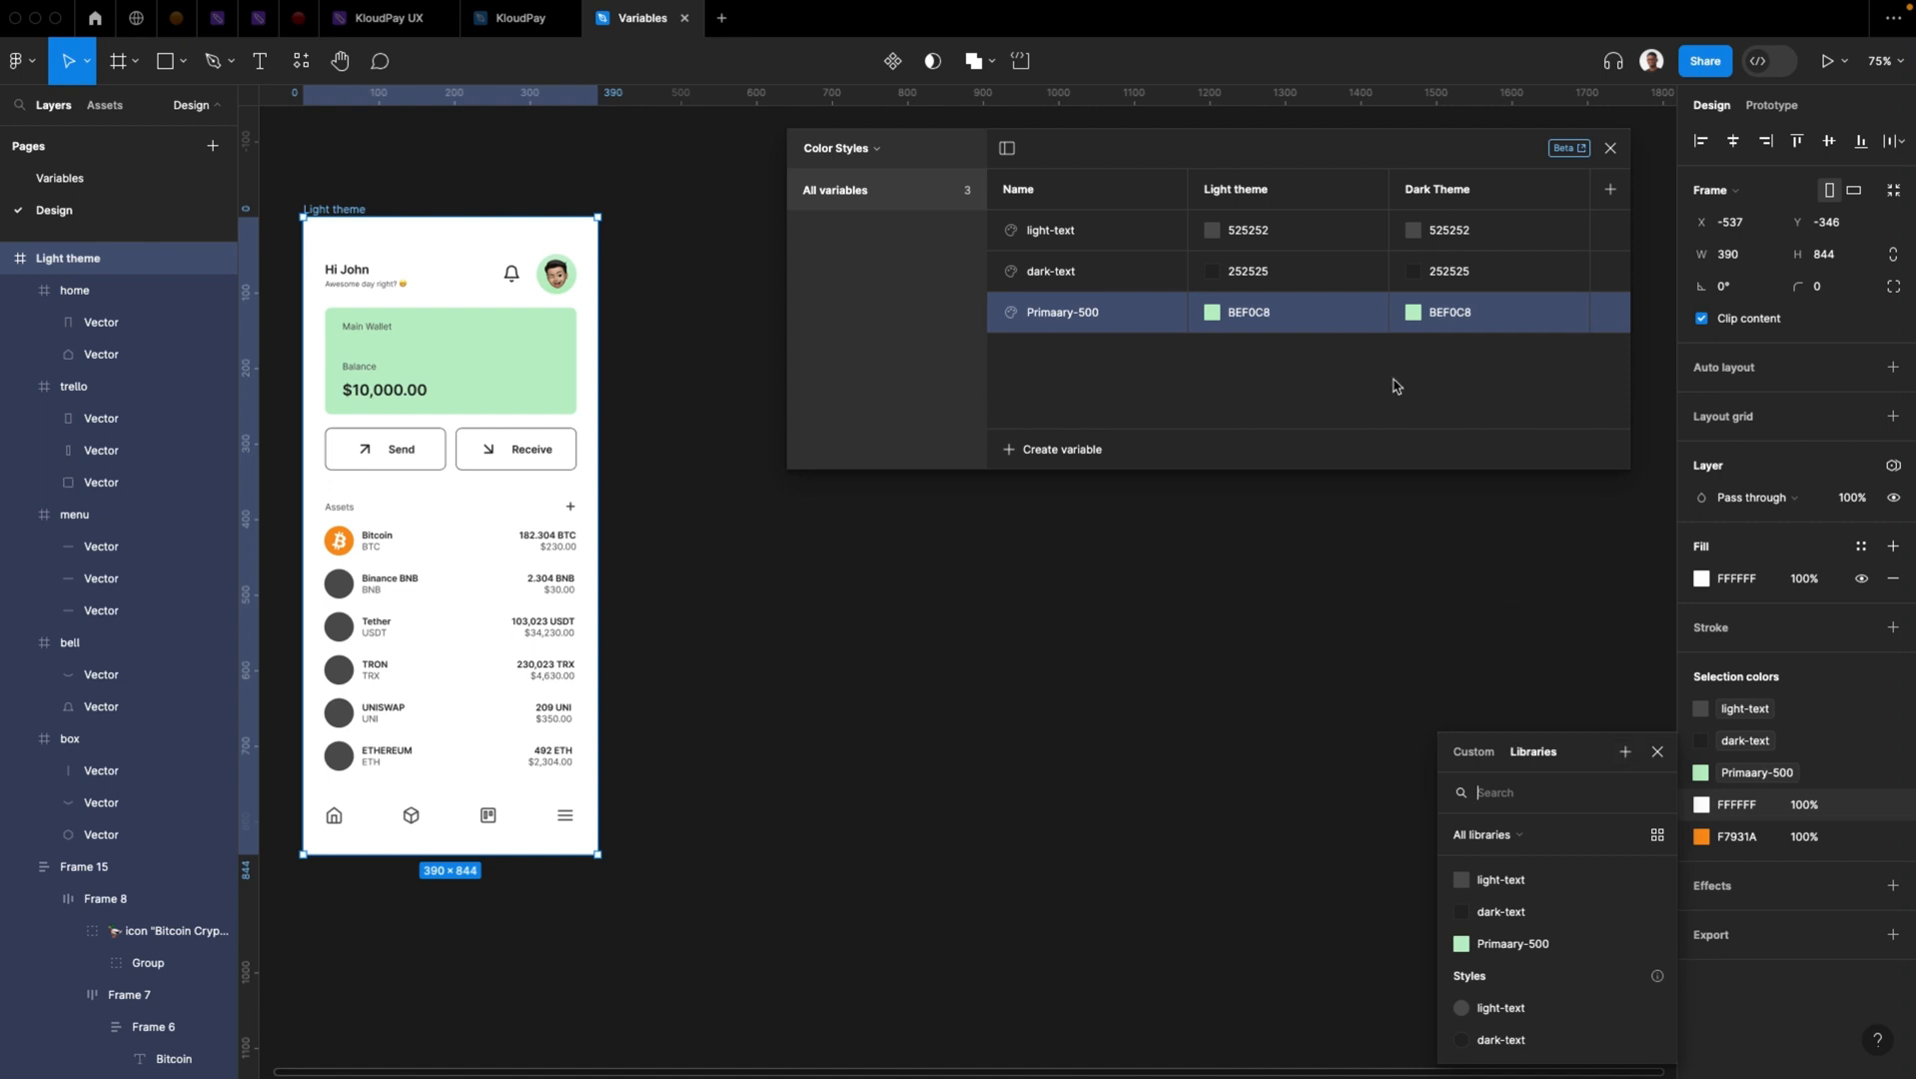
left_click(1041, 449)
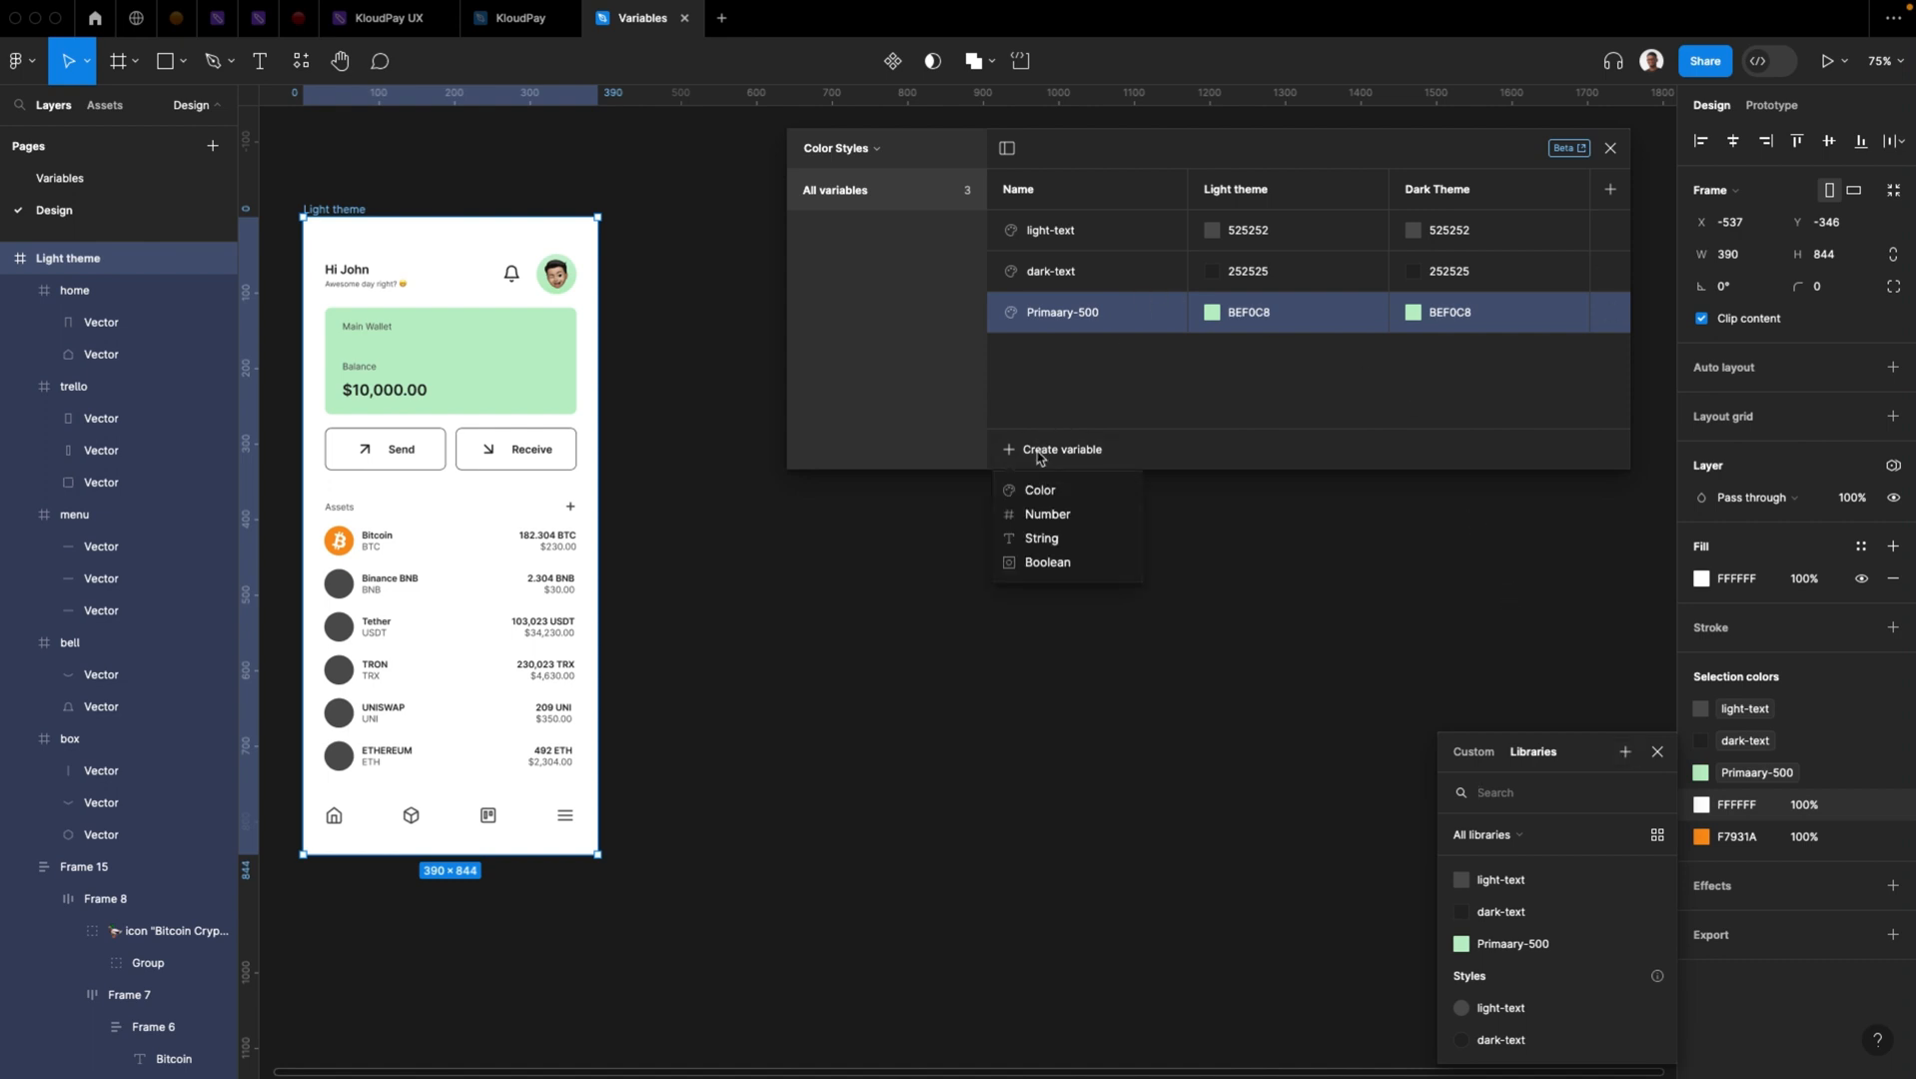
left_click(1033, 491)
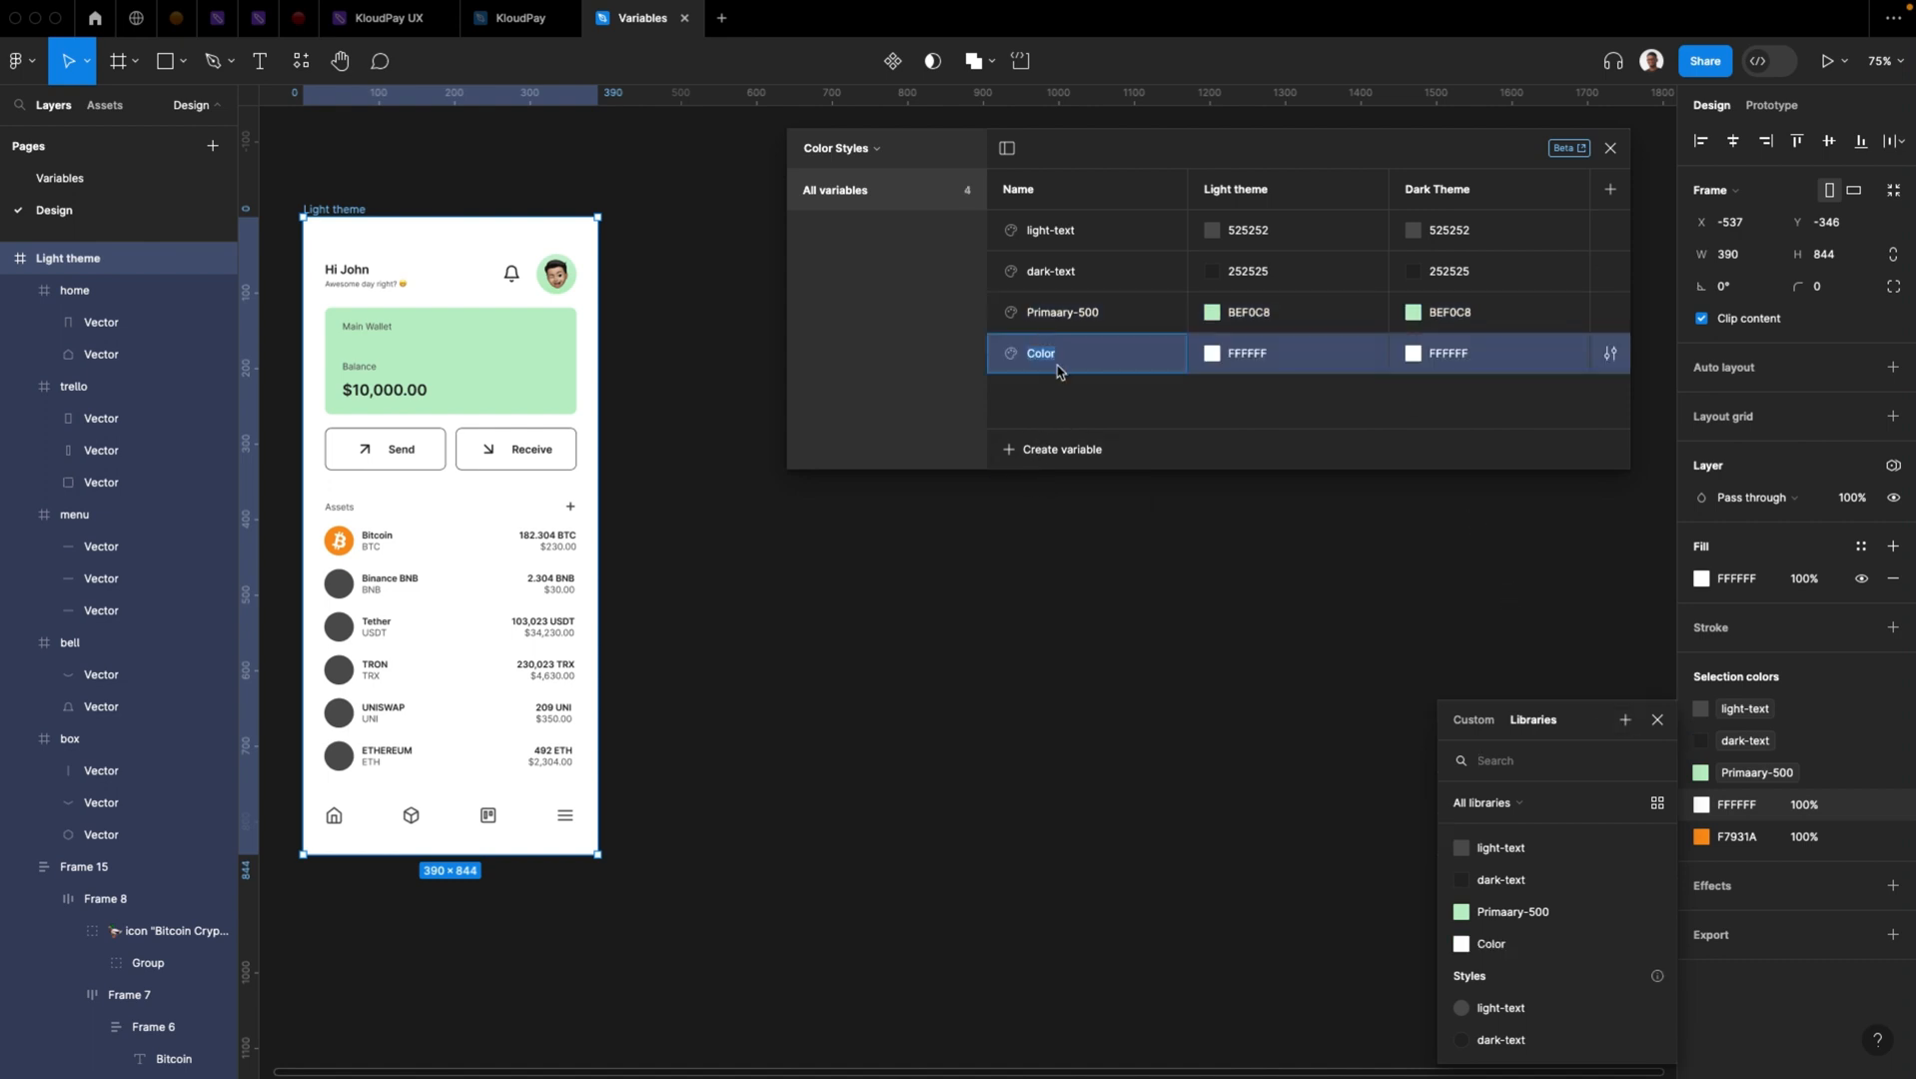
type("background-color")
key("Return")
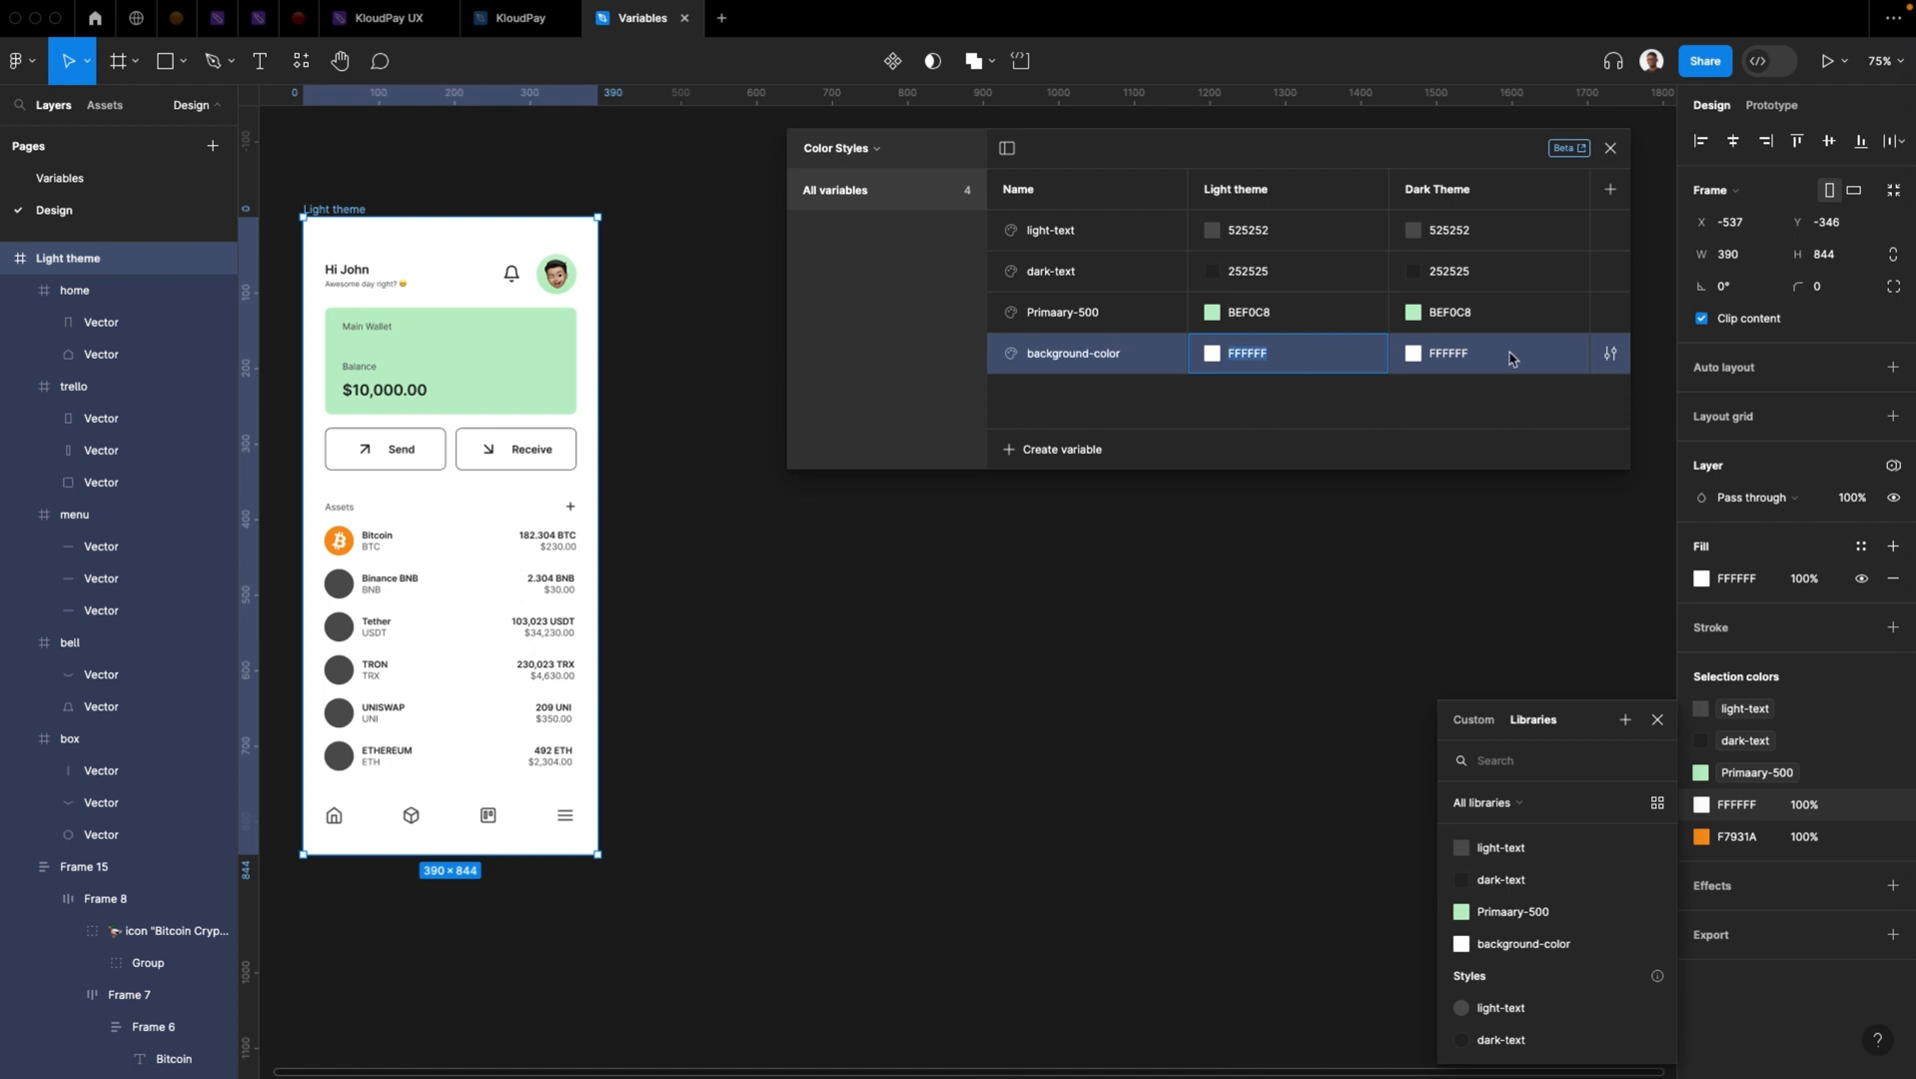
Set background-color's Dark Theme value to 3E3E3E and link the Light theme frame's FFFFFF colors to this variable
left_click(1505, 357)
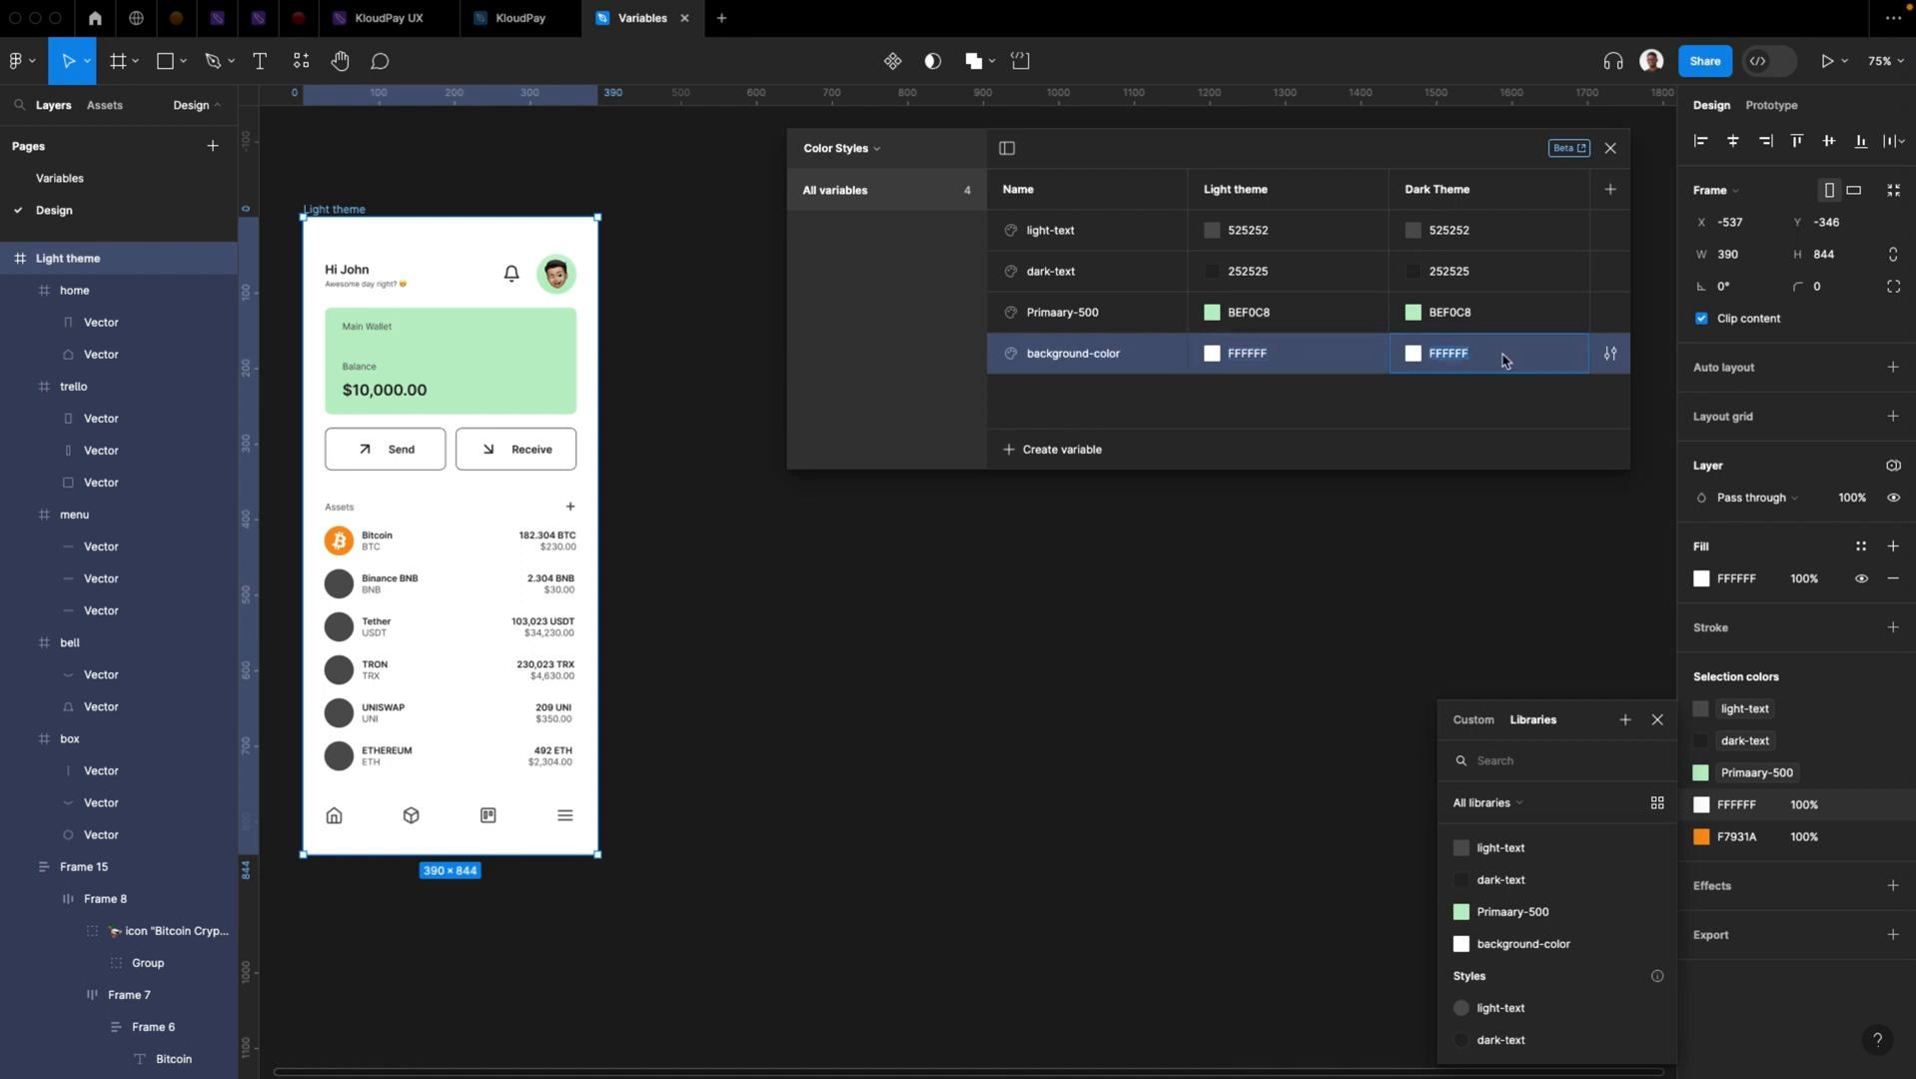
left_click(1415, 357)
left_click_drag(1410, 451, 1405, 592)
left_click(1625, 381)
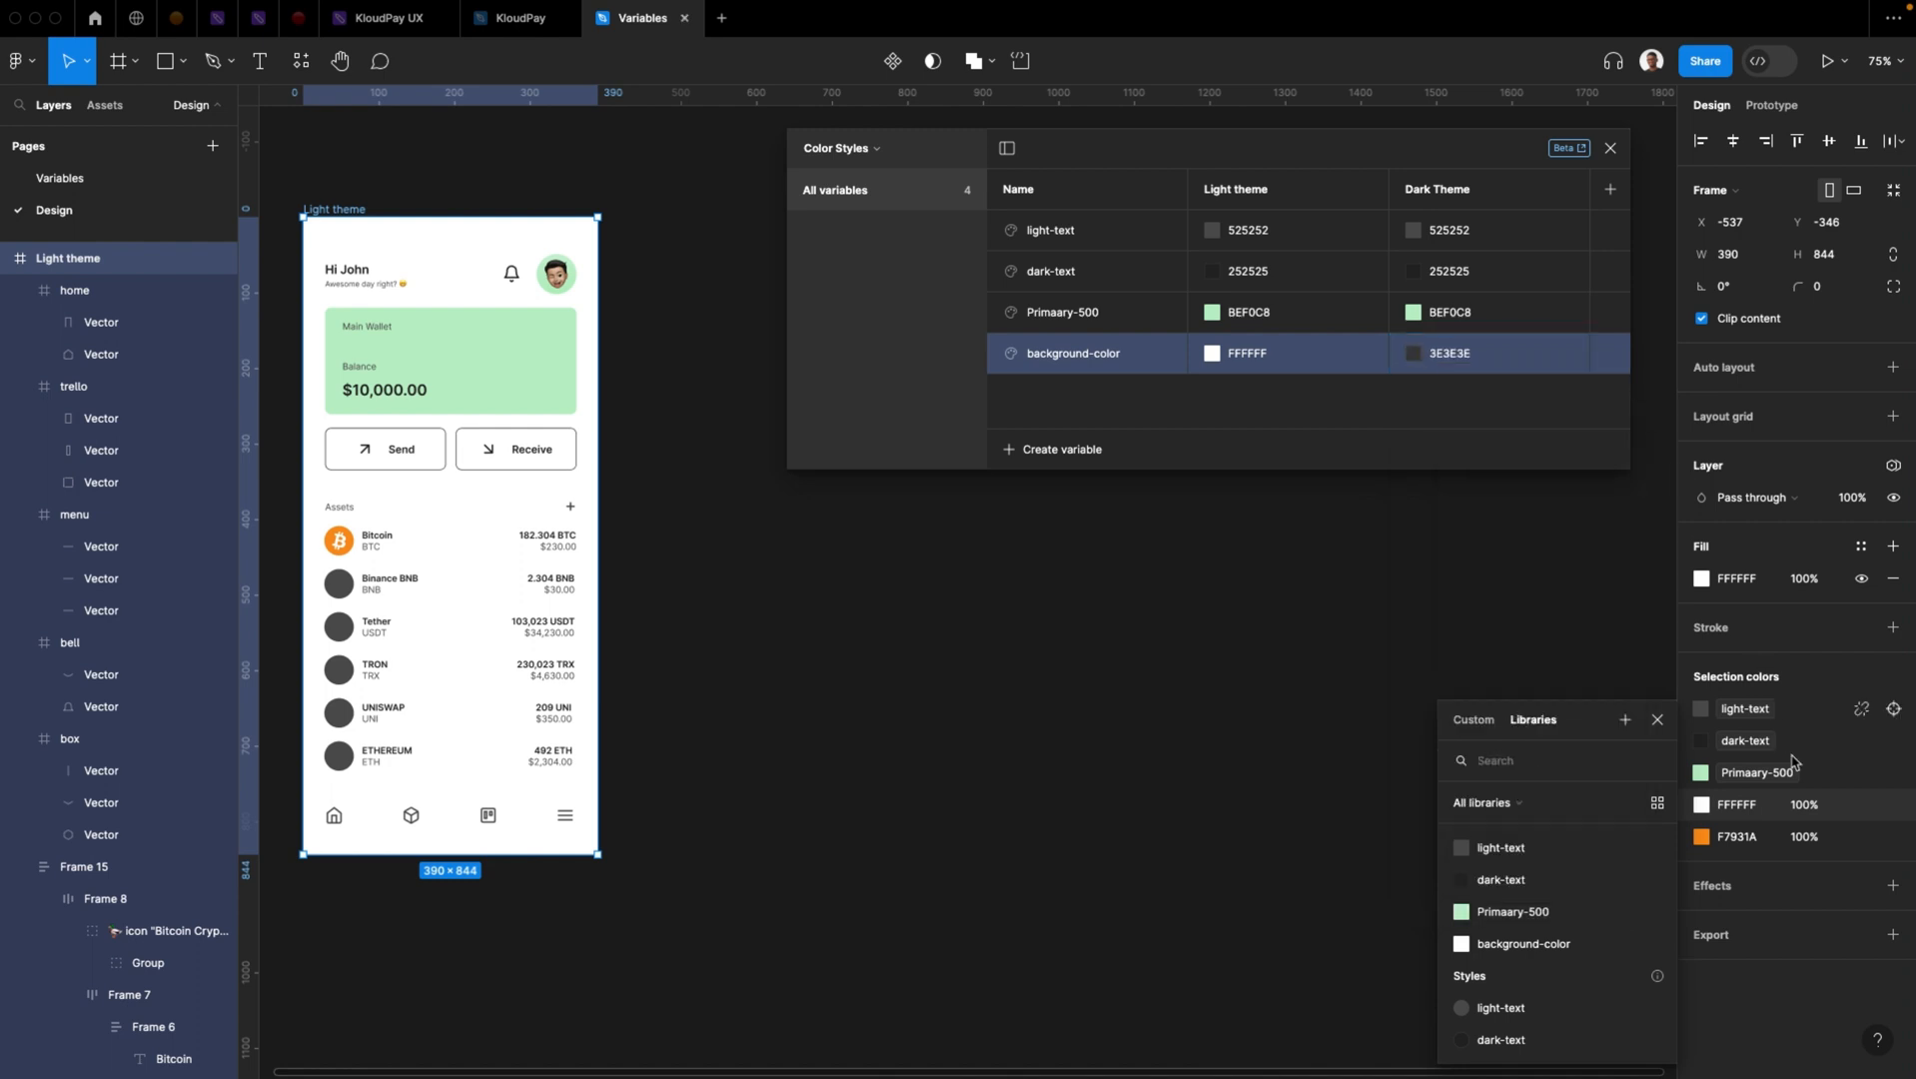
left_click(1554, 945)
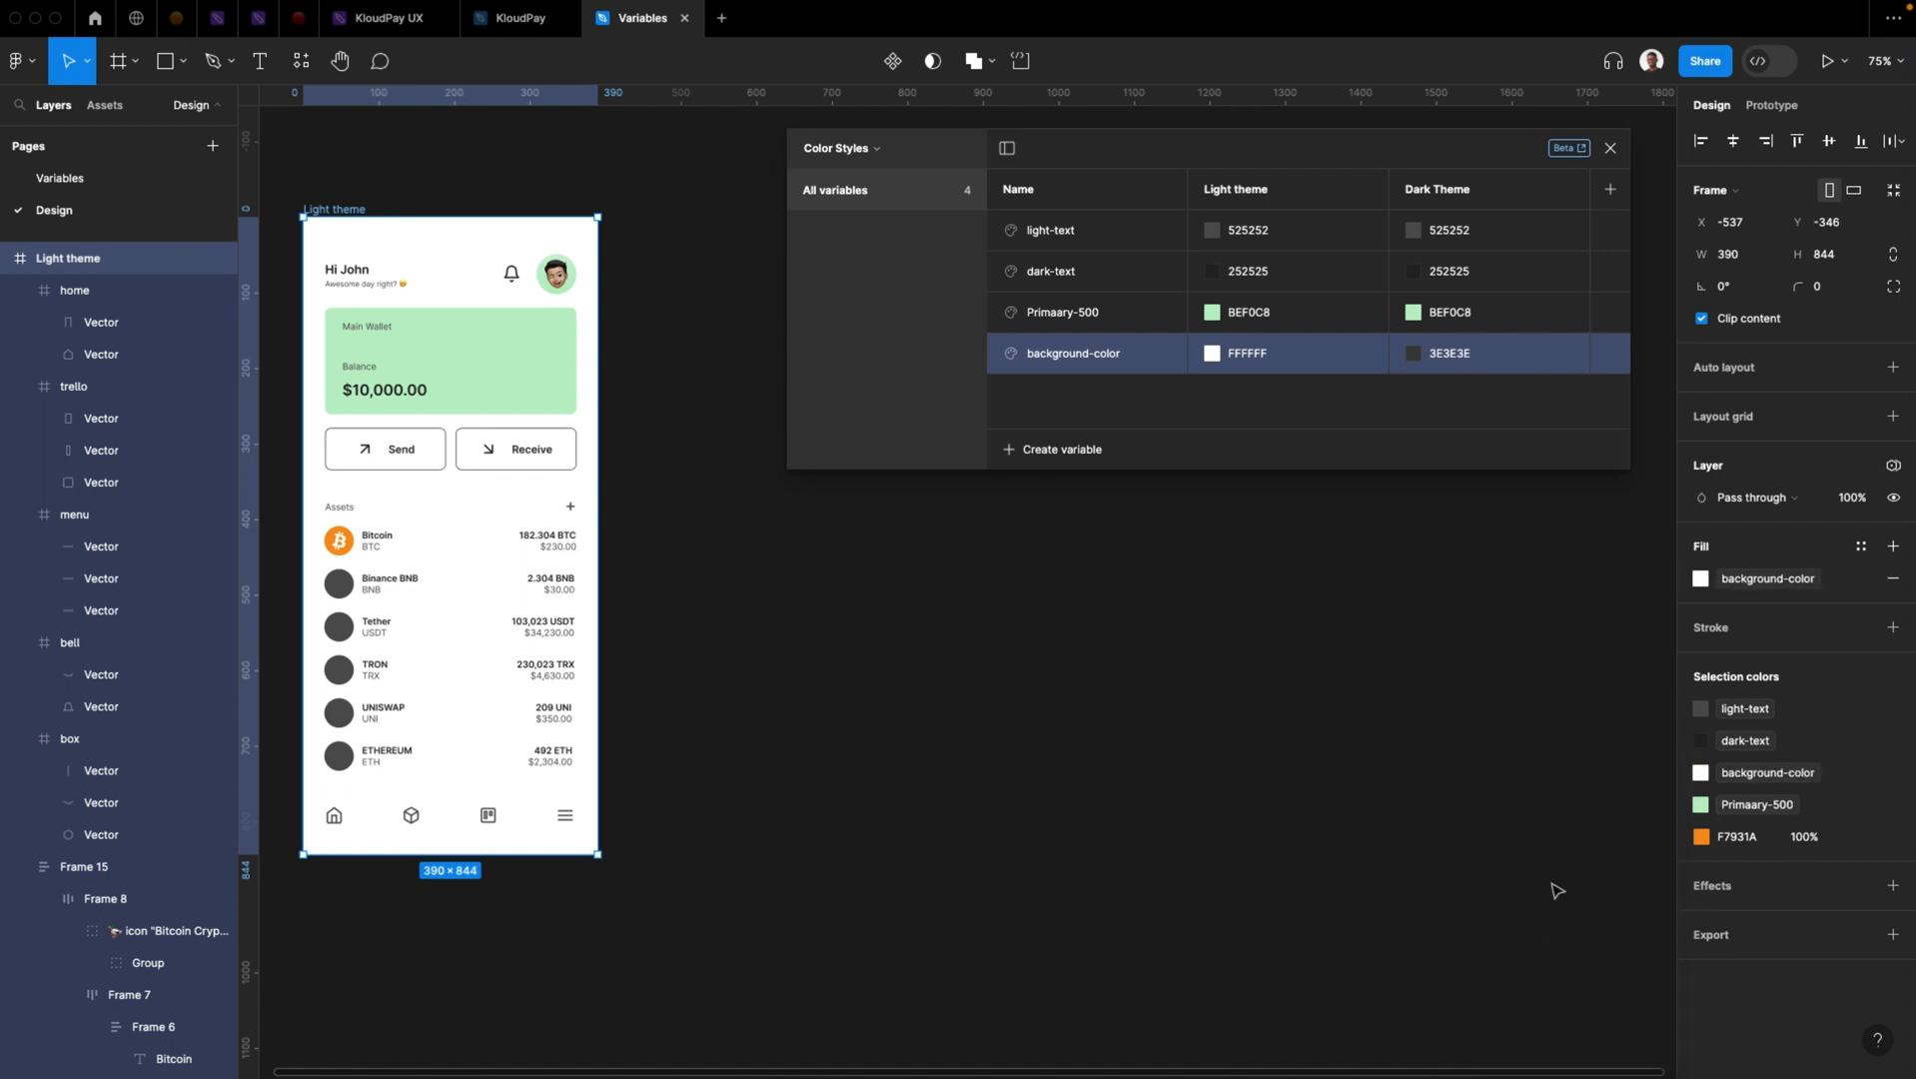
left_click(656, 443)
Check the Color Styles variable modes offered for the Light theme frame, keeping it on Auto (Light theme)
left_click(337, 209)
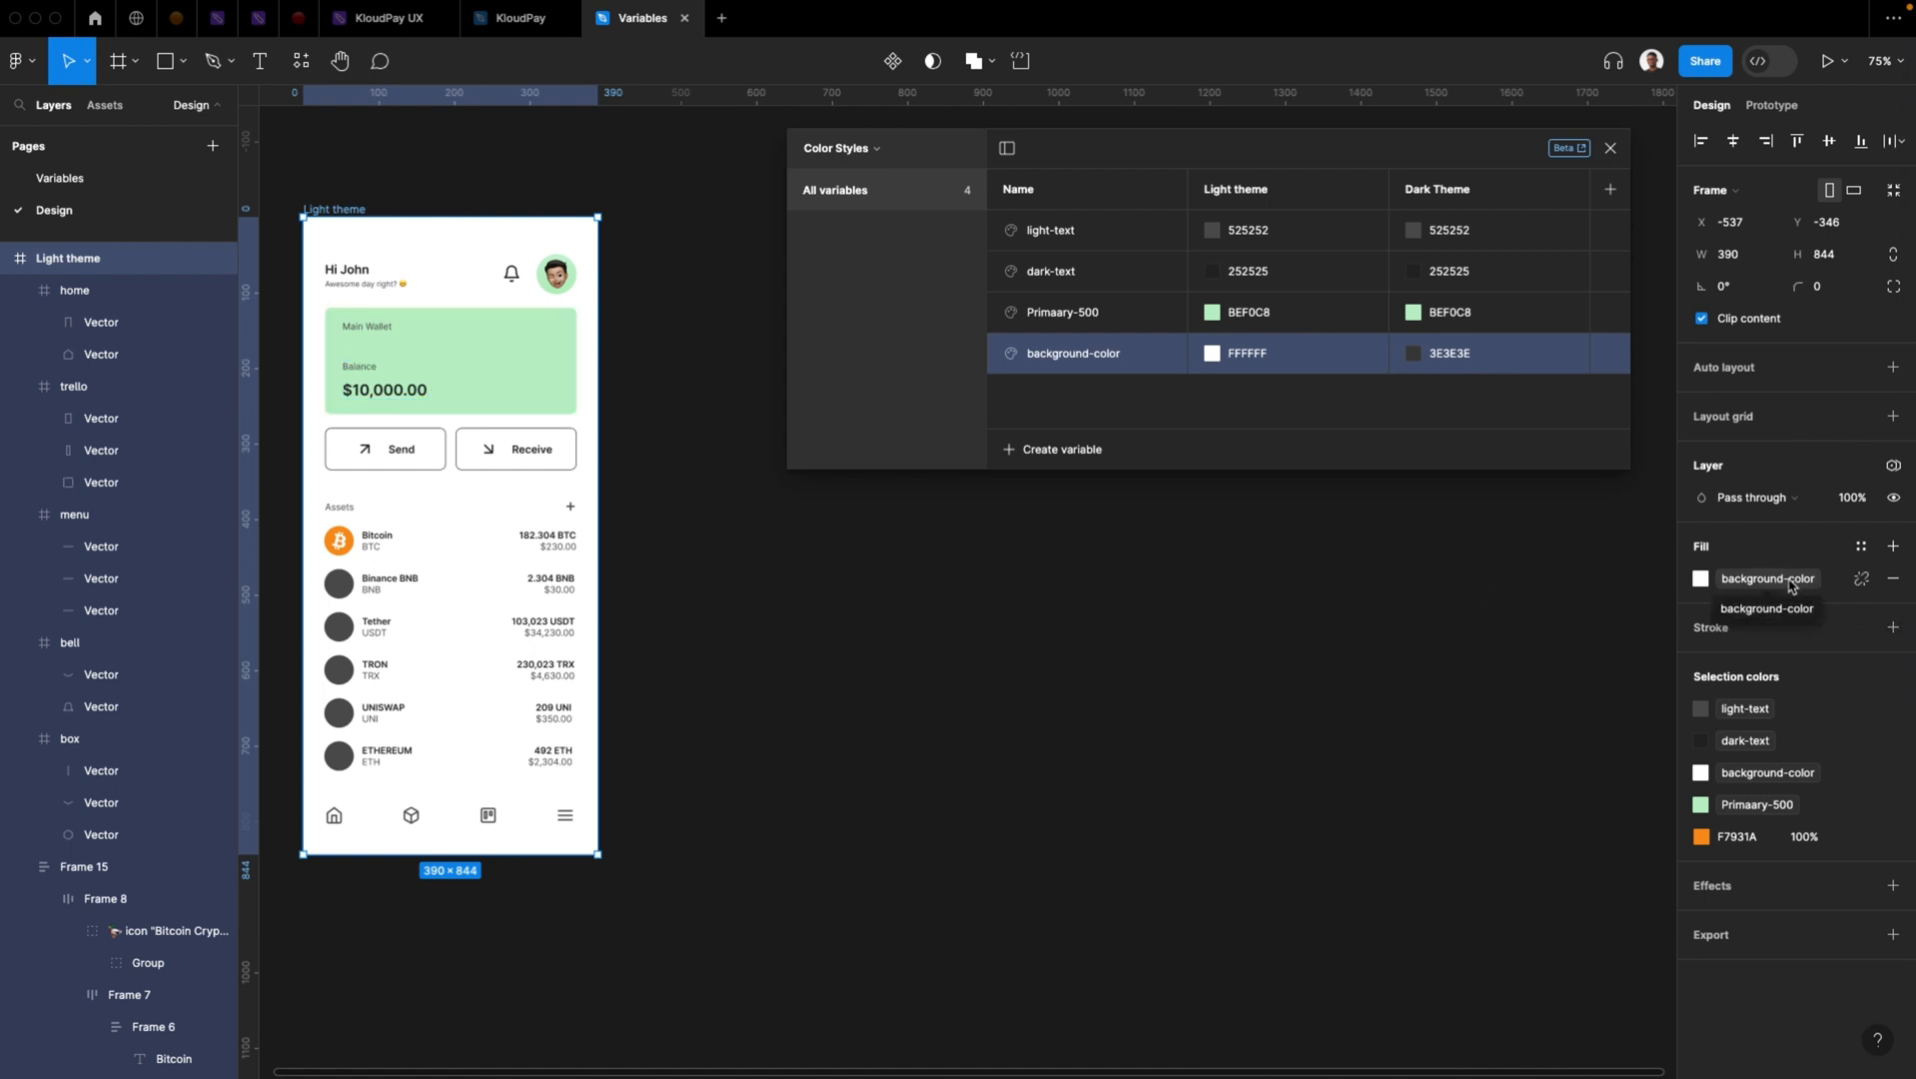
left_click(1893, 466)
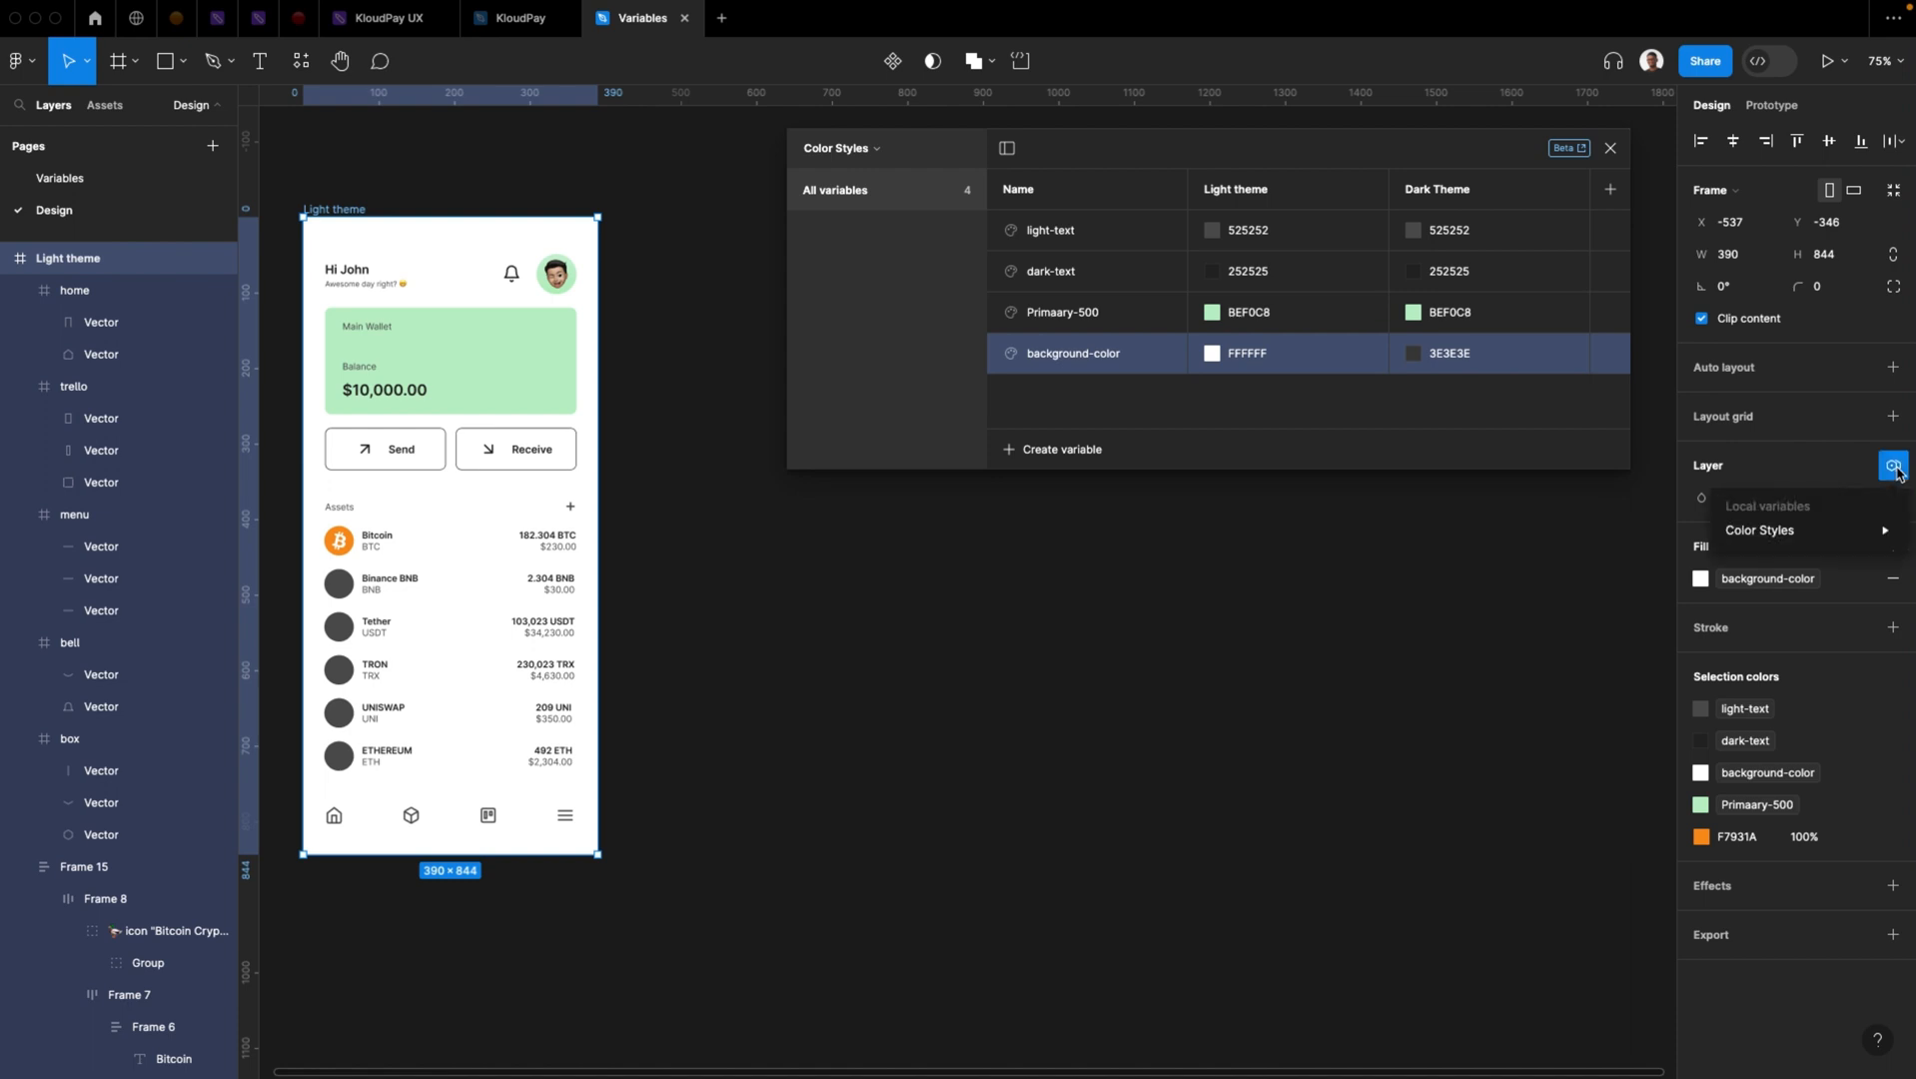
mouse_move(1834, 528)
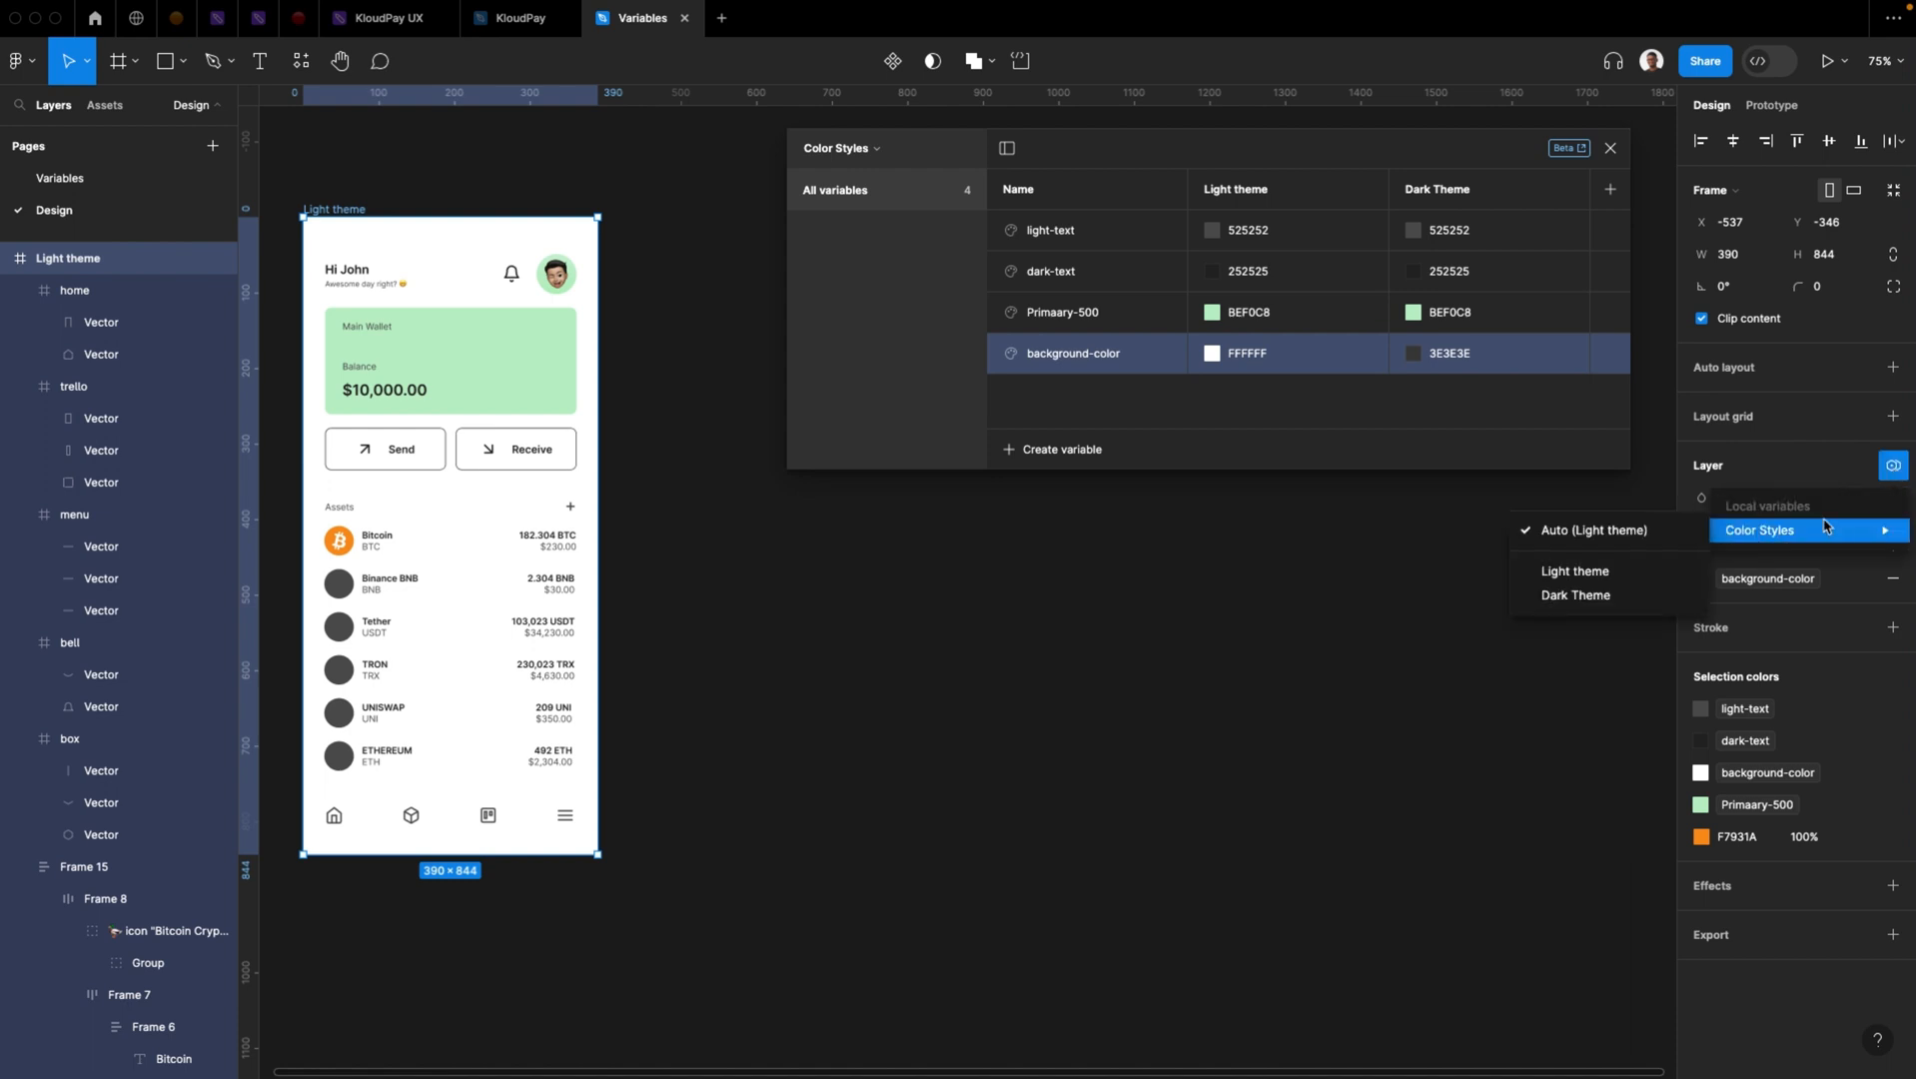
left_click(1619, 532)
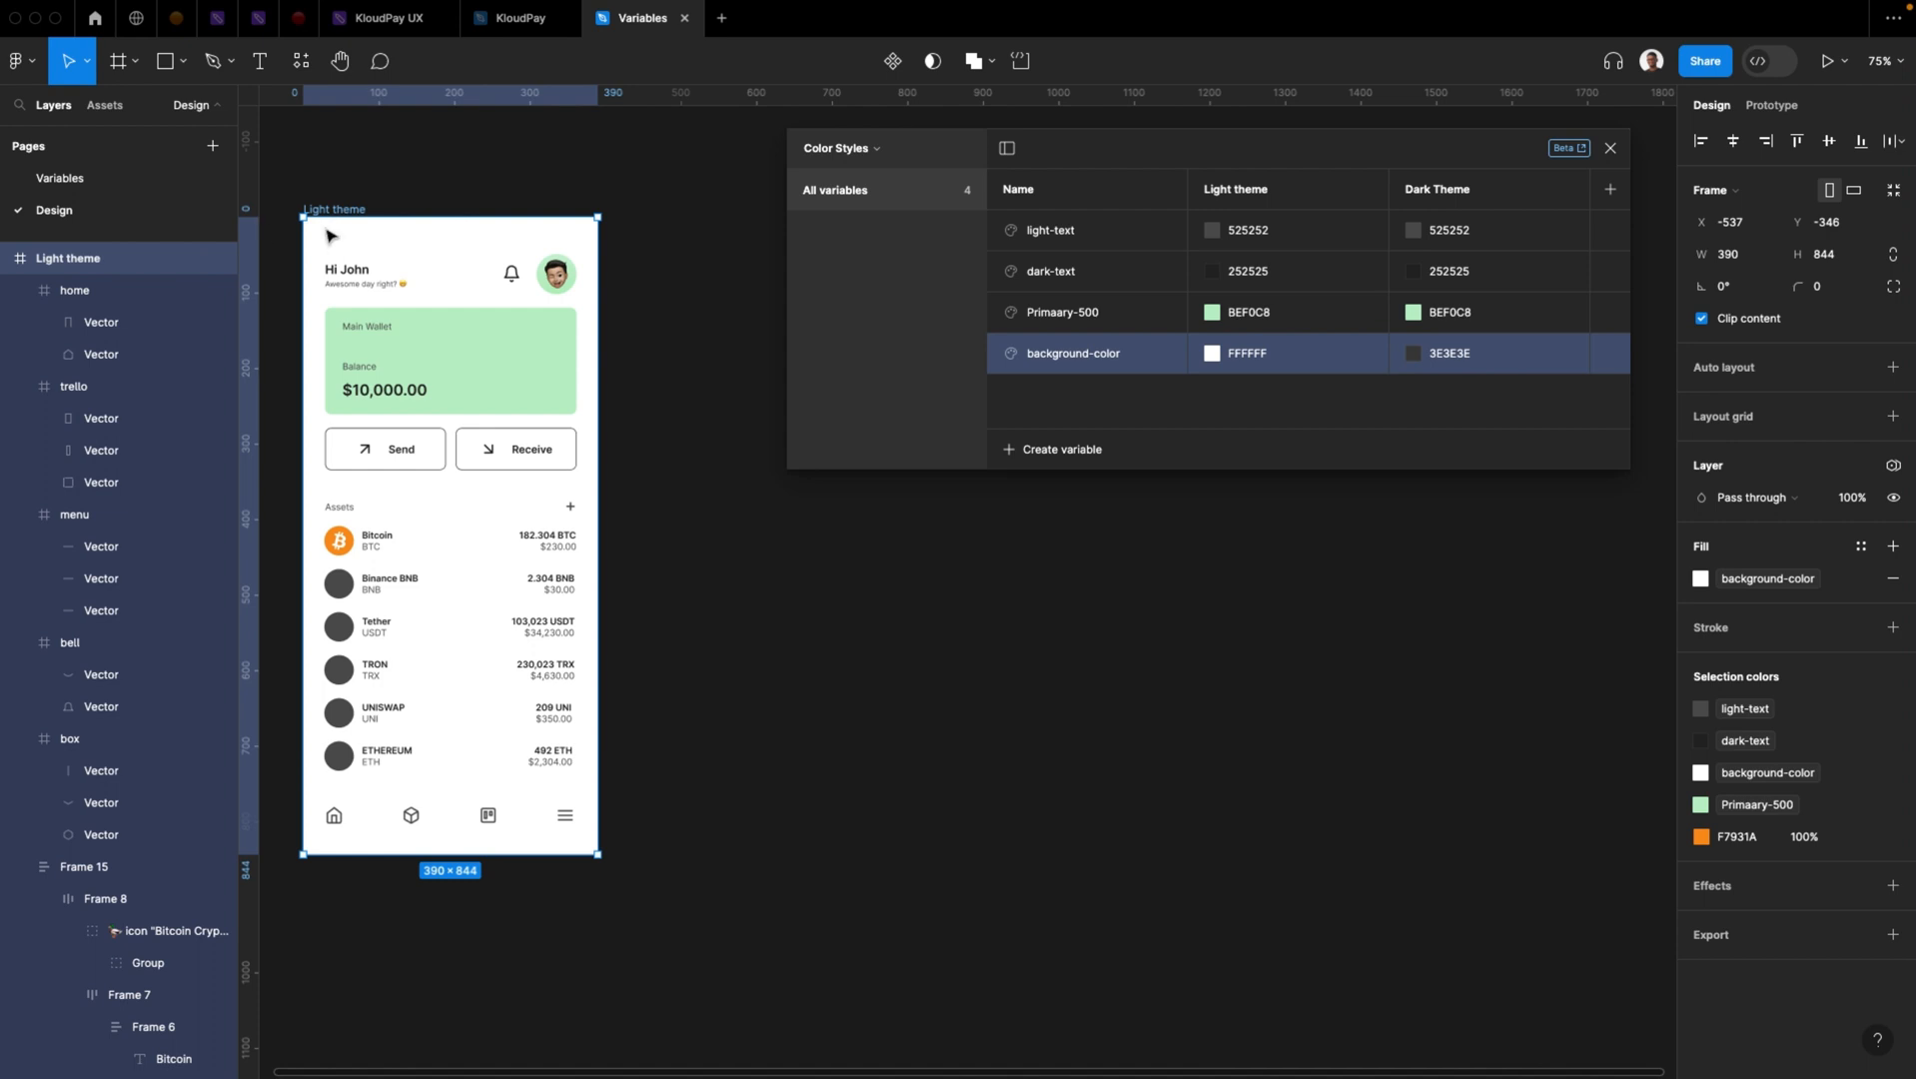
Draw a frame of about 1189 × 1424 beside the Light theme screen and name it Light mode
scroll(329, 236, "down", 5)
left_click(607, 488)
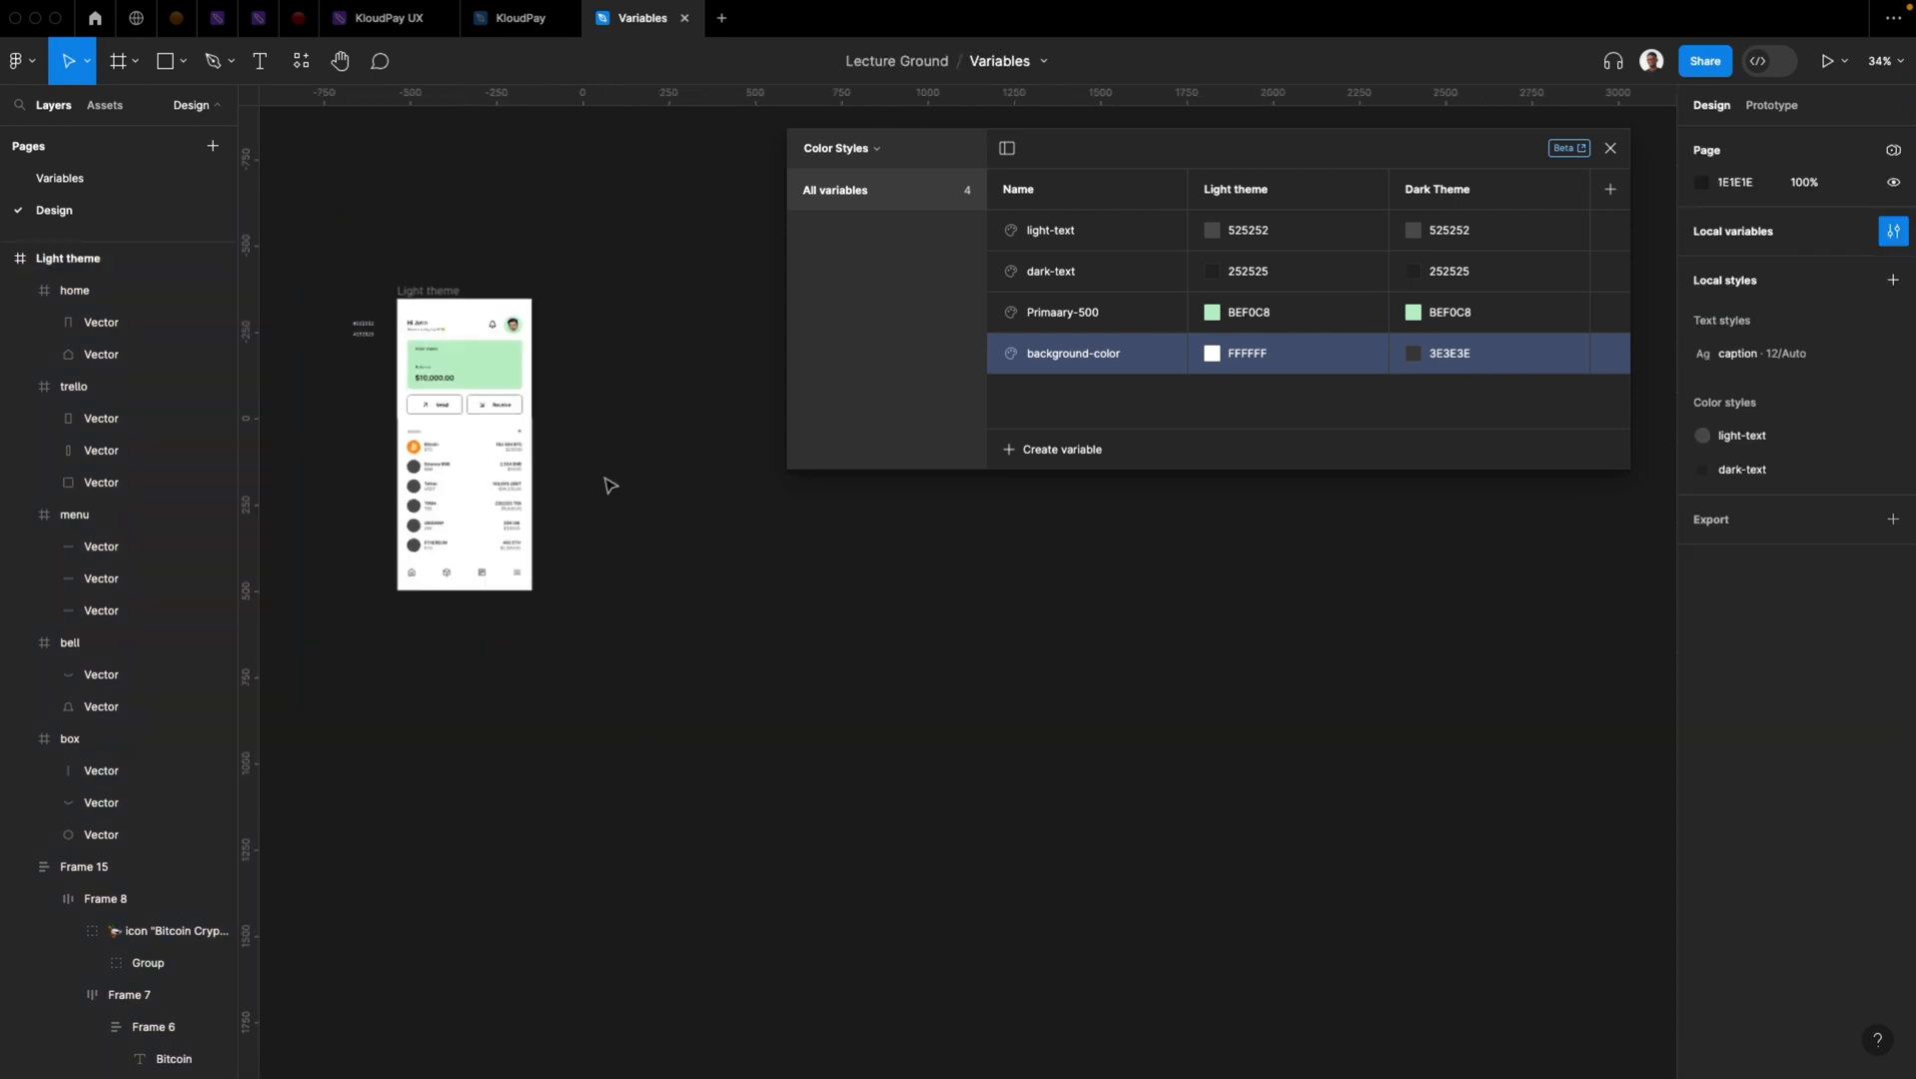
scroll(500, 413, "down", 3)
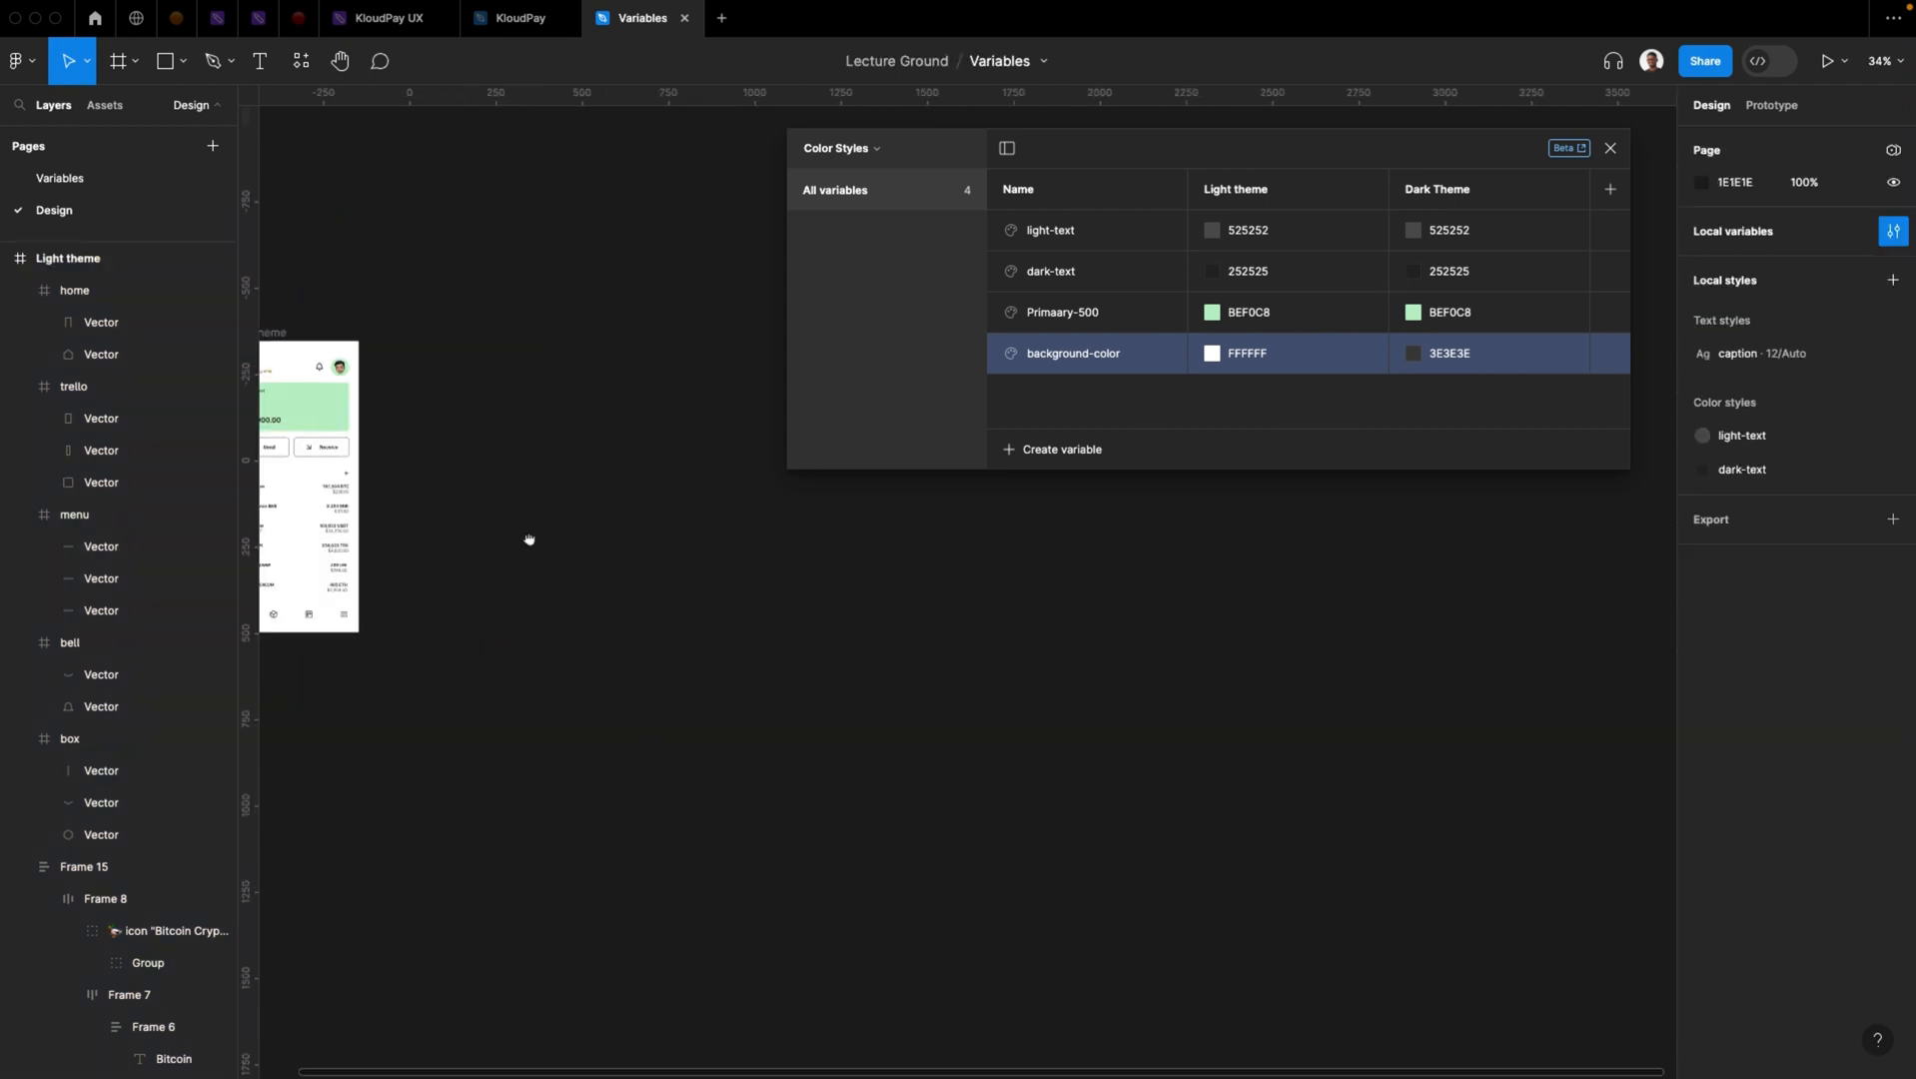
left_click_drag(529, 540, 559, 551)
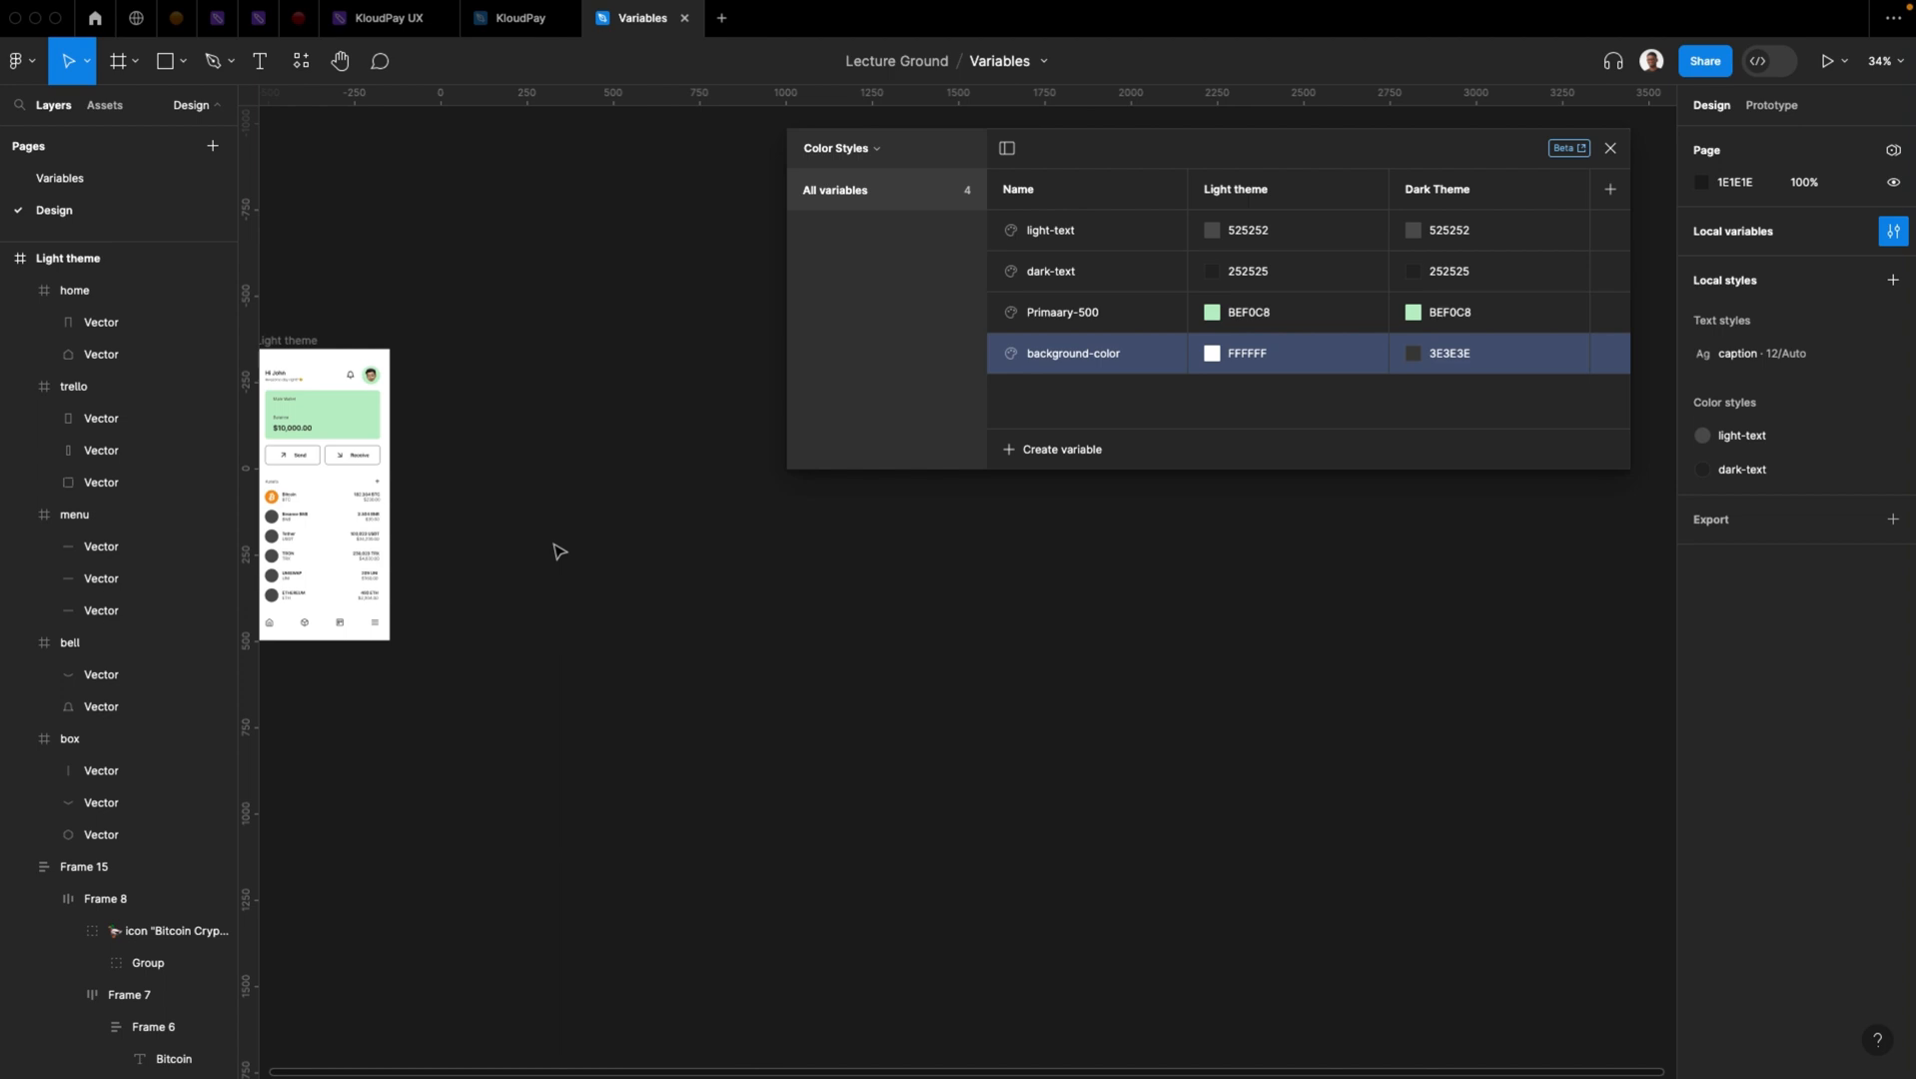
key("f")
left_click_drag(538, 430, 948, 920)
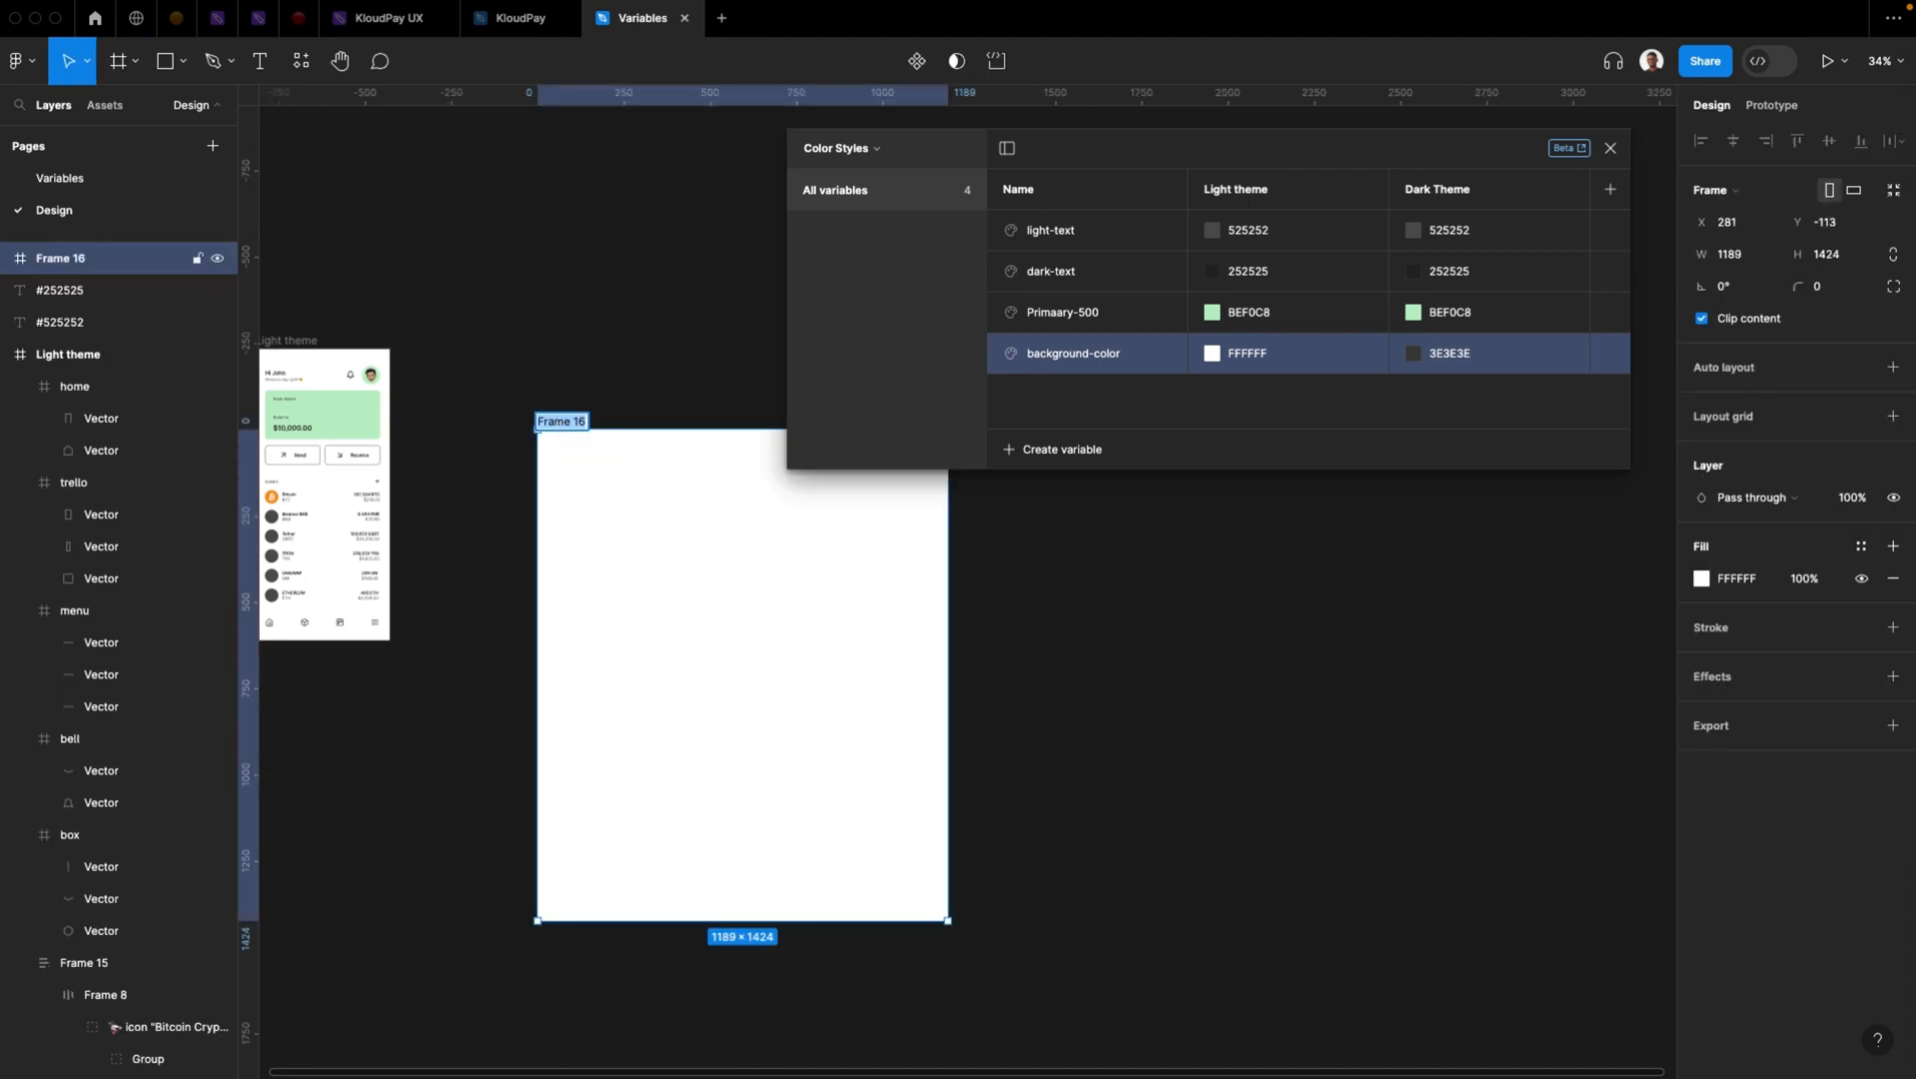
type("Light mode")
left_click(569, 398)
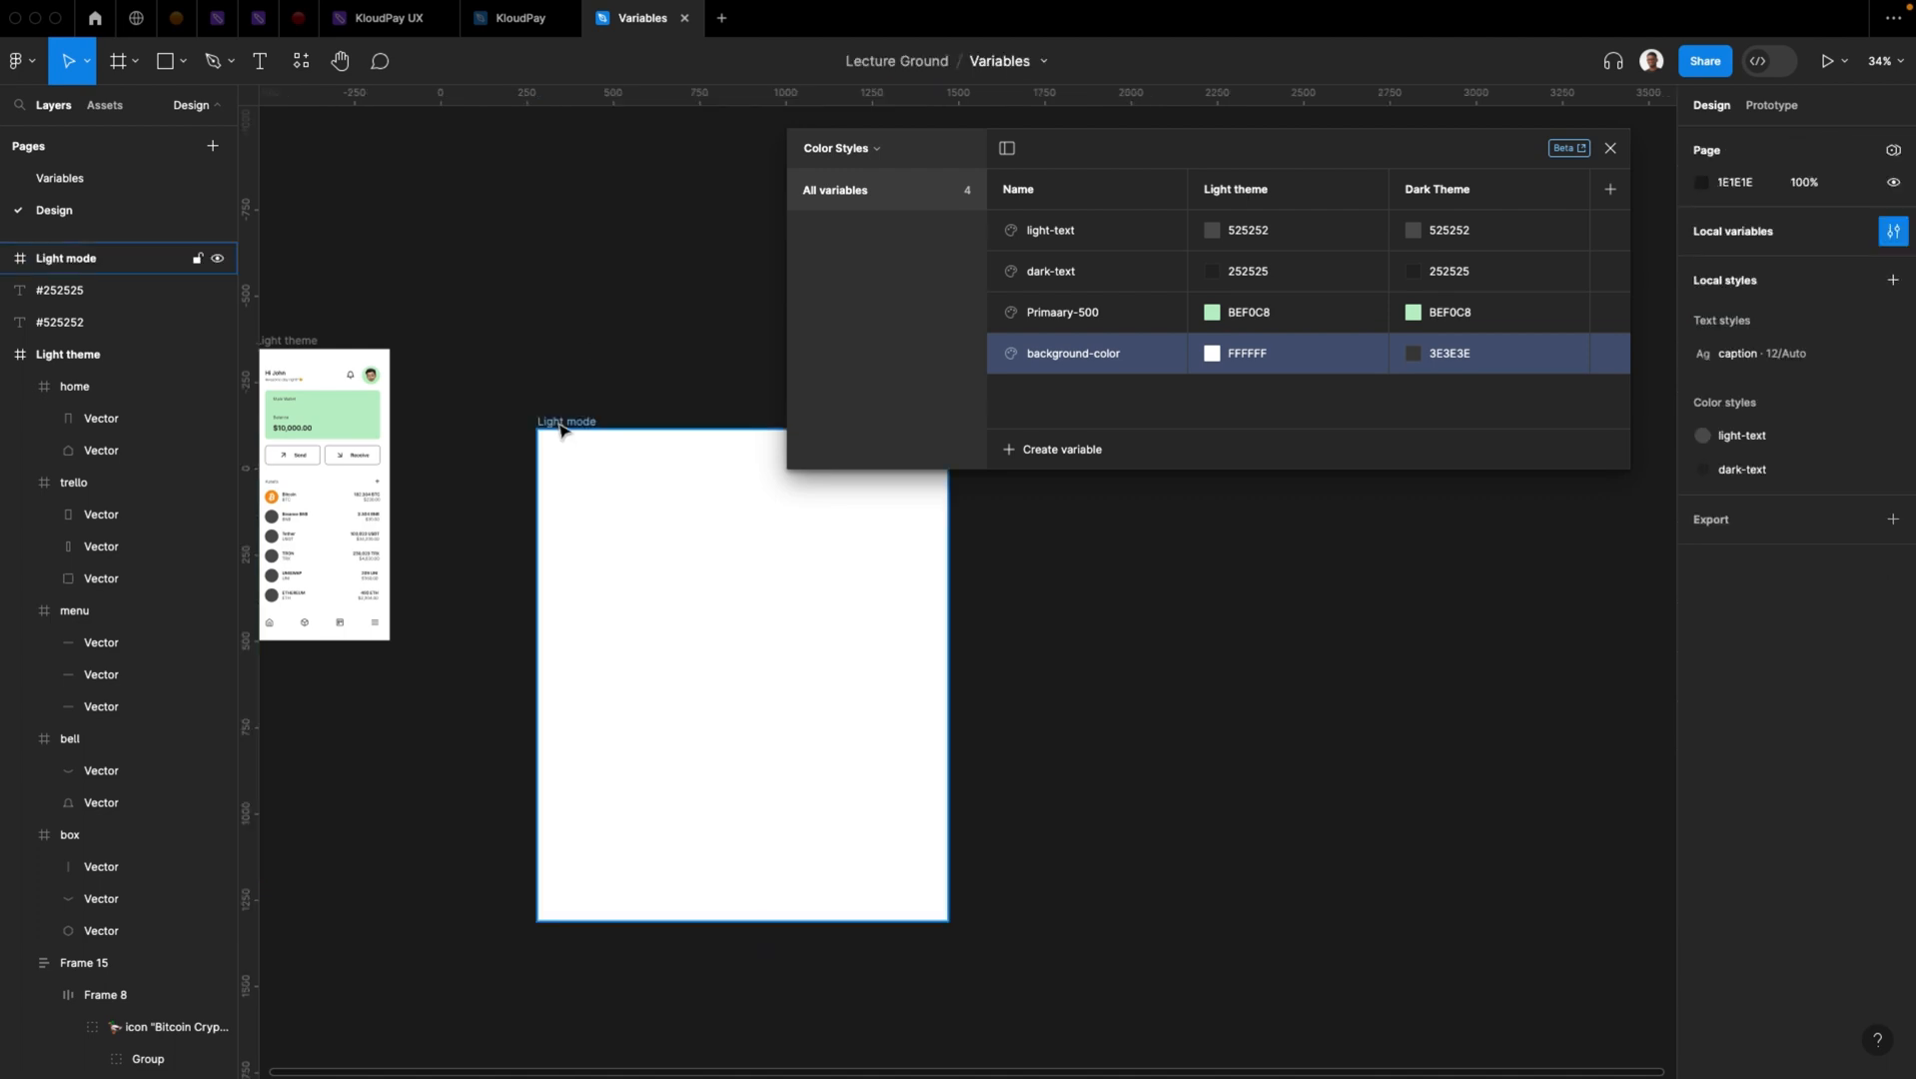
Duplicate the Light mode frame and rename the copy Dark mode
left_click(558, 421)
key("super+d")
left_click_drag(1047, 535, 586, 652)
double_click(540, 539)
type("D")
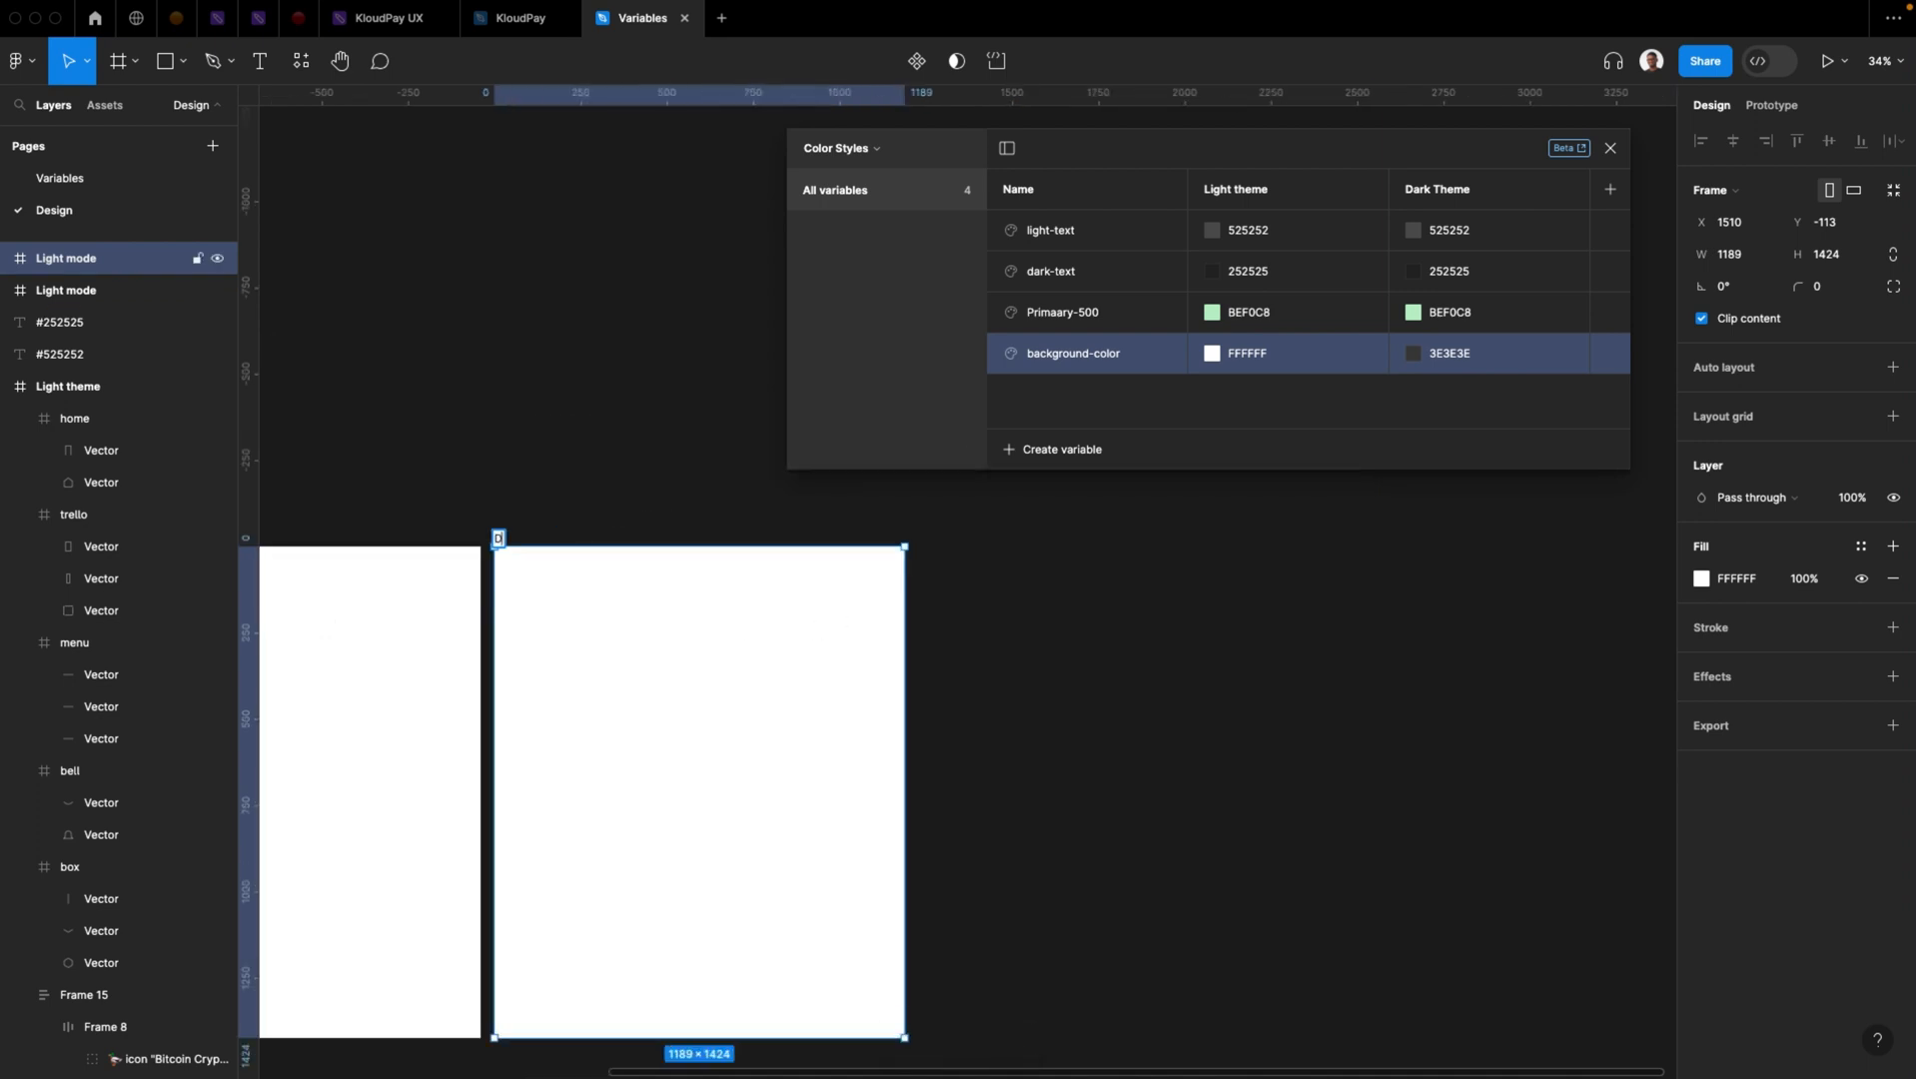
type("ark mode")
key("Return")
Hide the white fills of the Light mode and Dark mode frames
left_click_drag(501, 484, 800, 392)
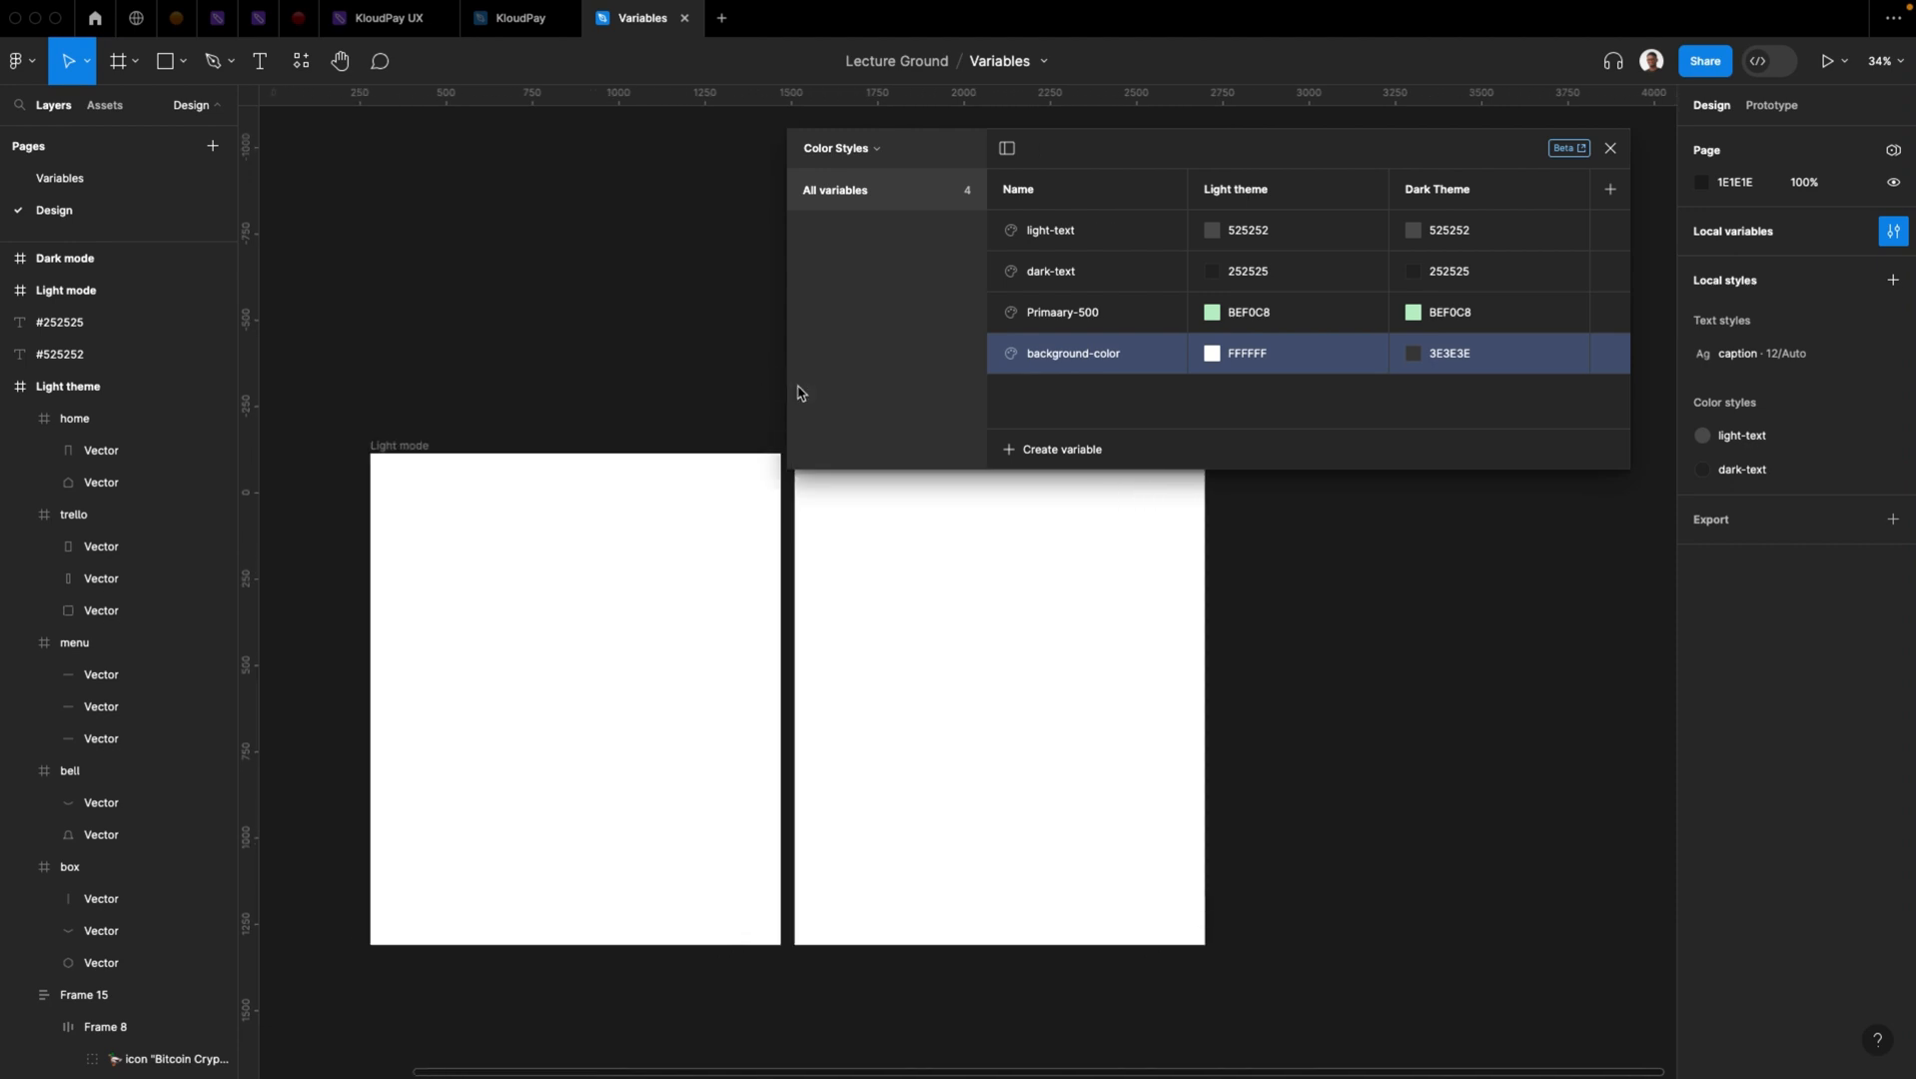
scroll(671, 432, "down", 5)
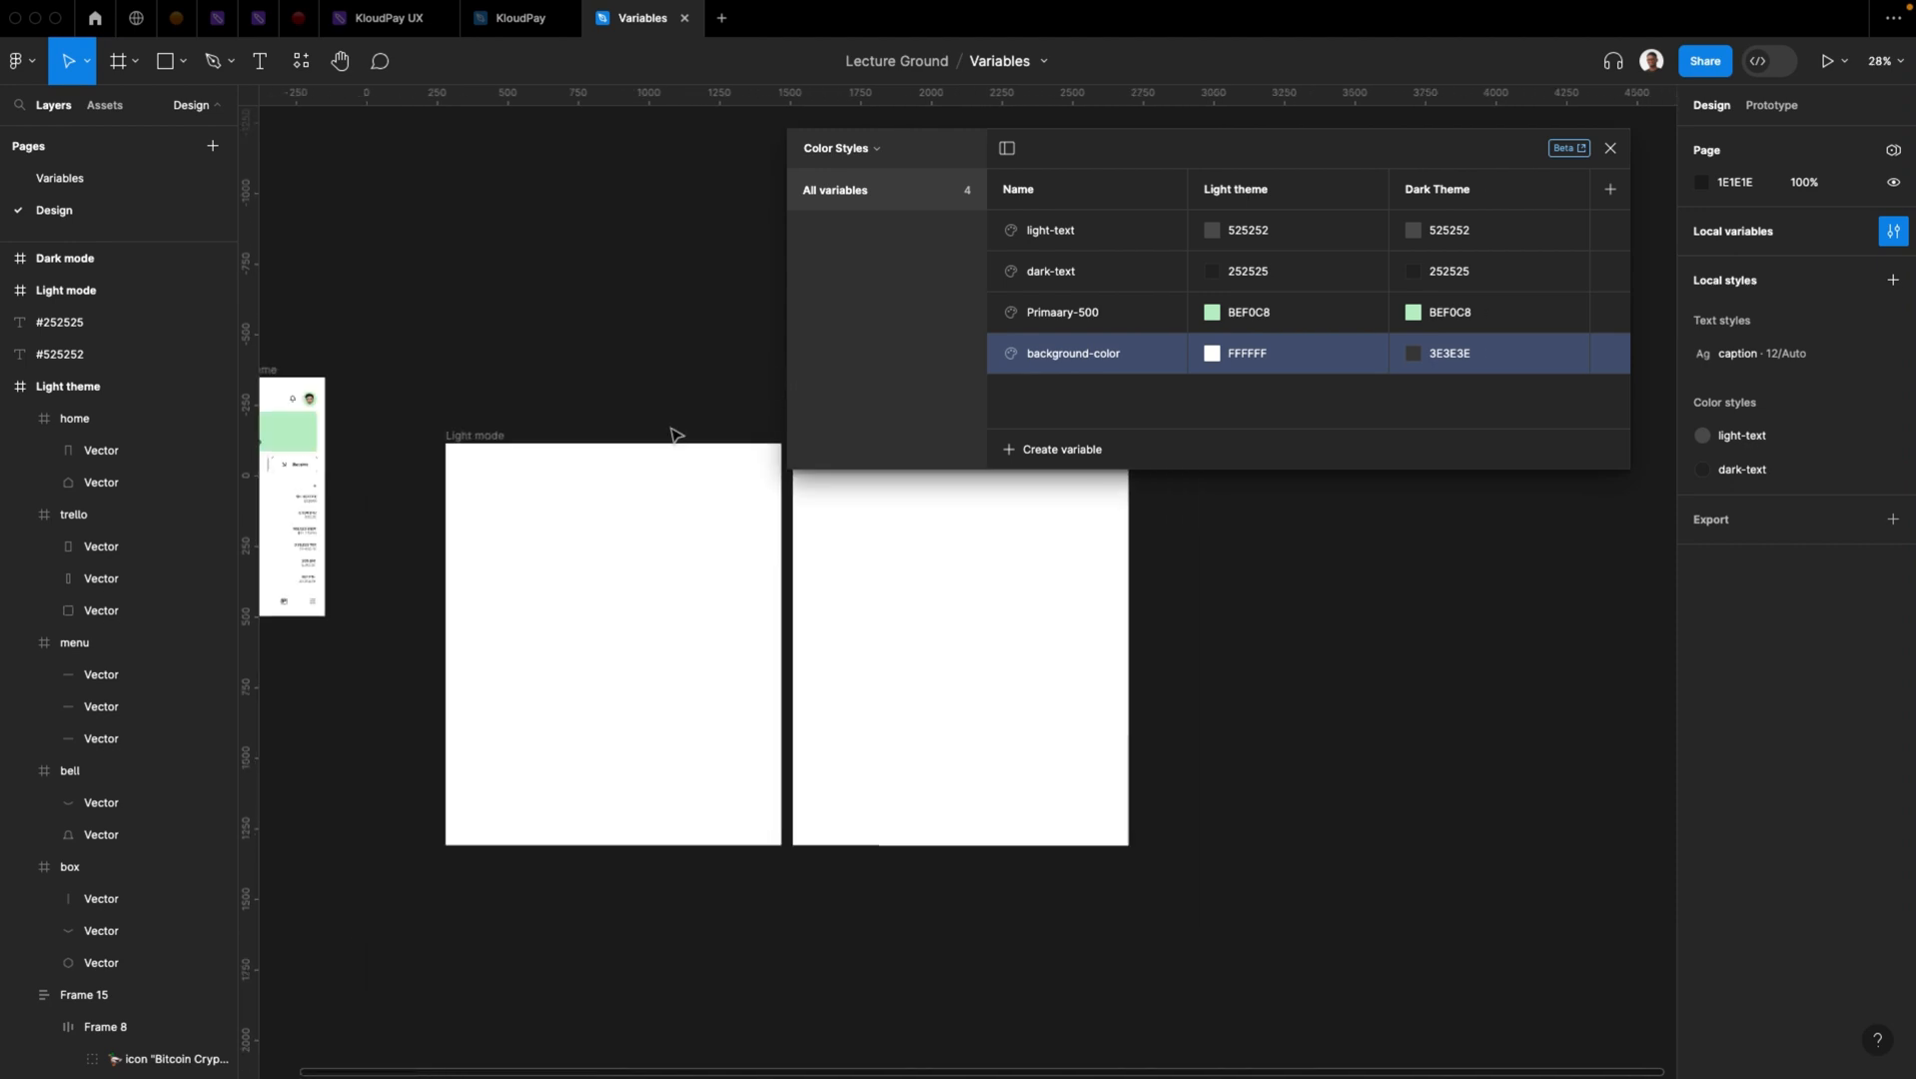
left_click(469, 435)
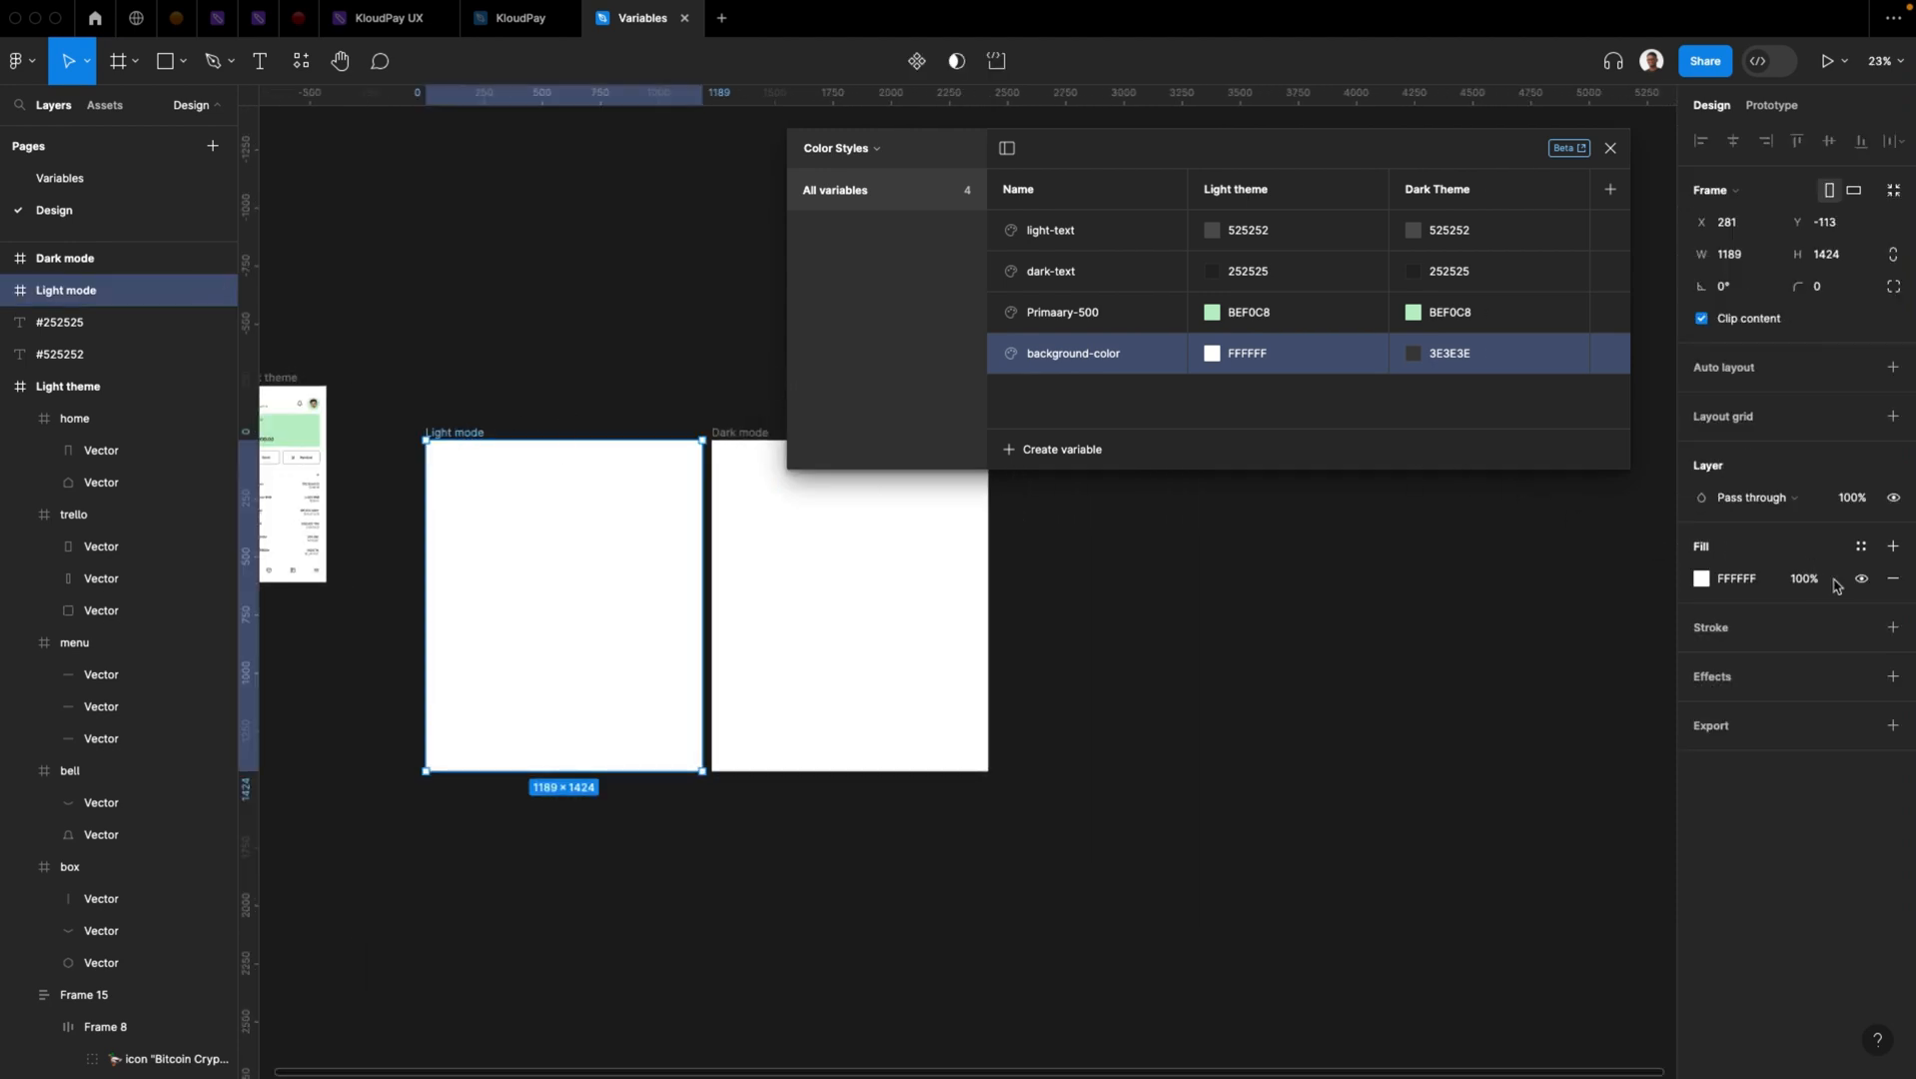
left_click(1861, 578)
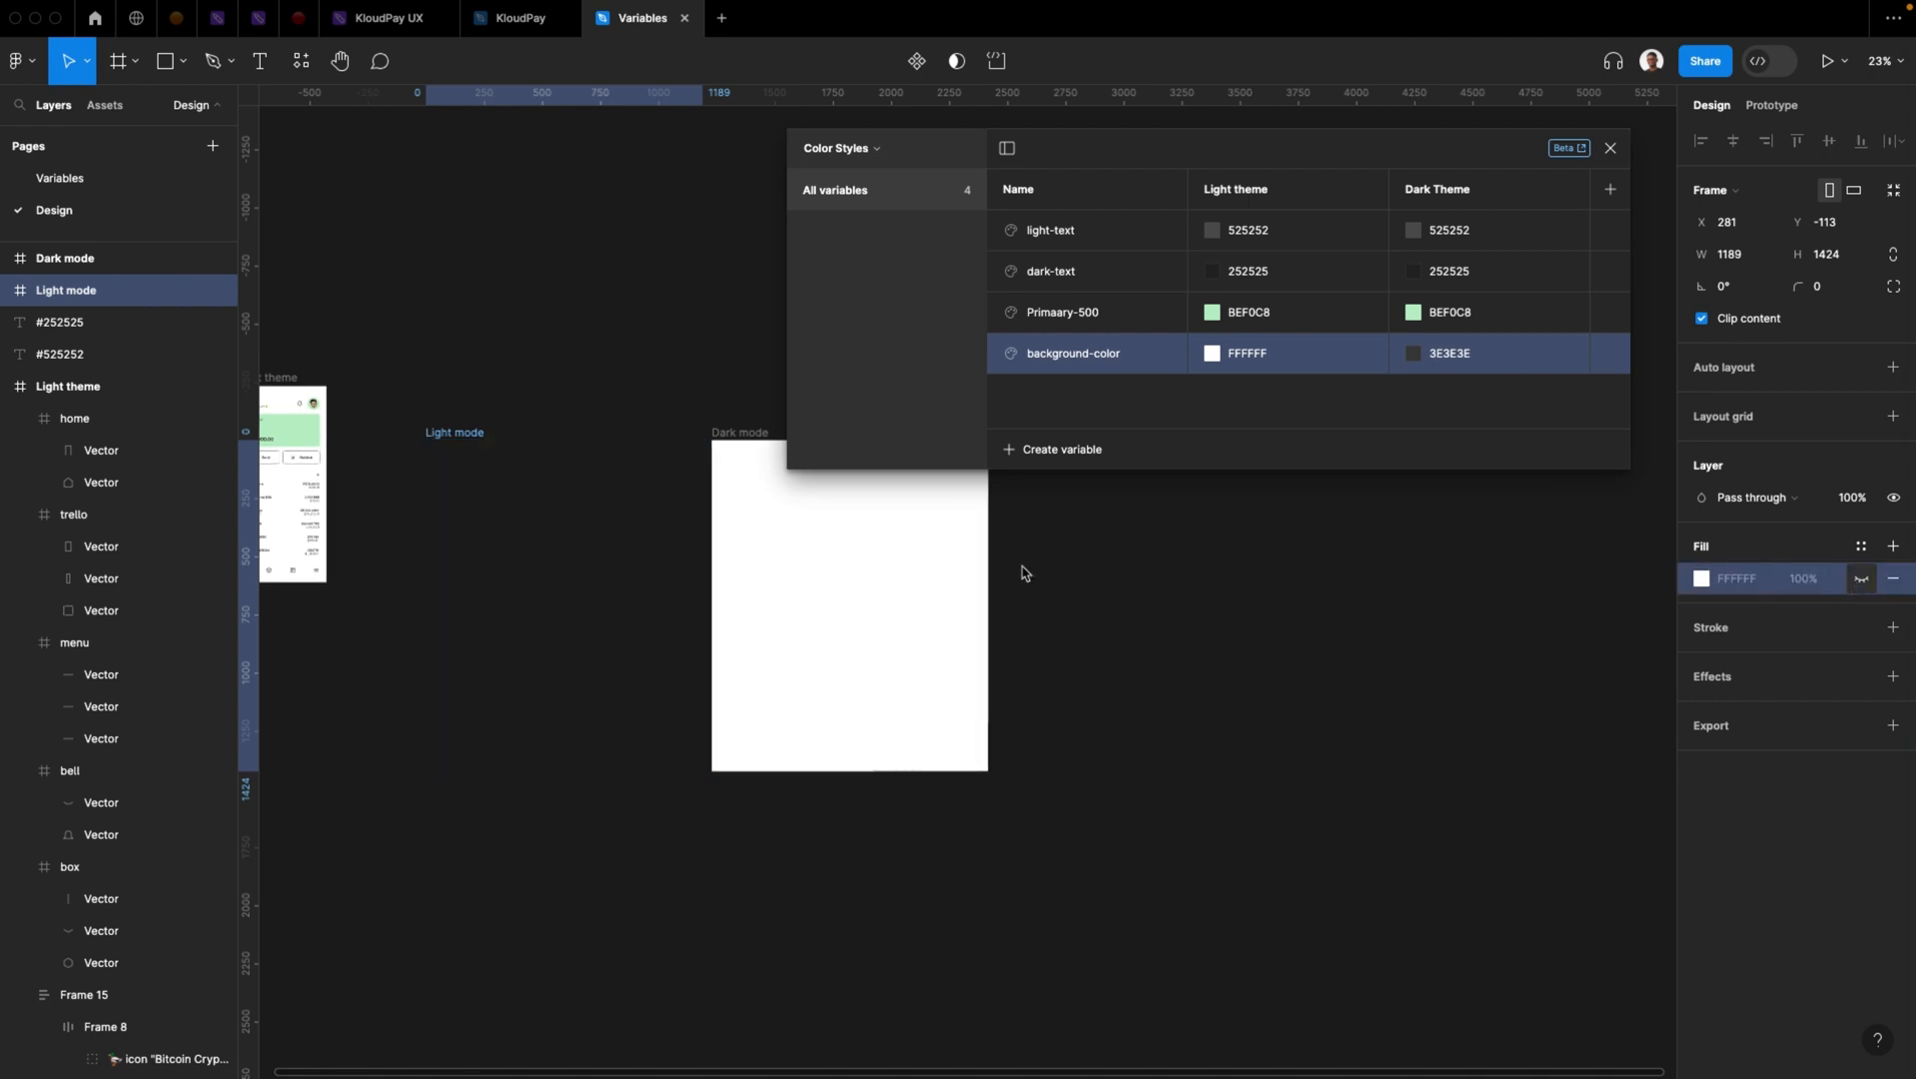
left_click(745, 457)
left_click(1861, 578)
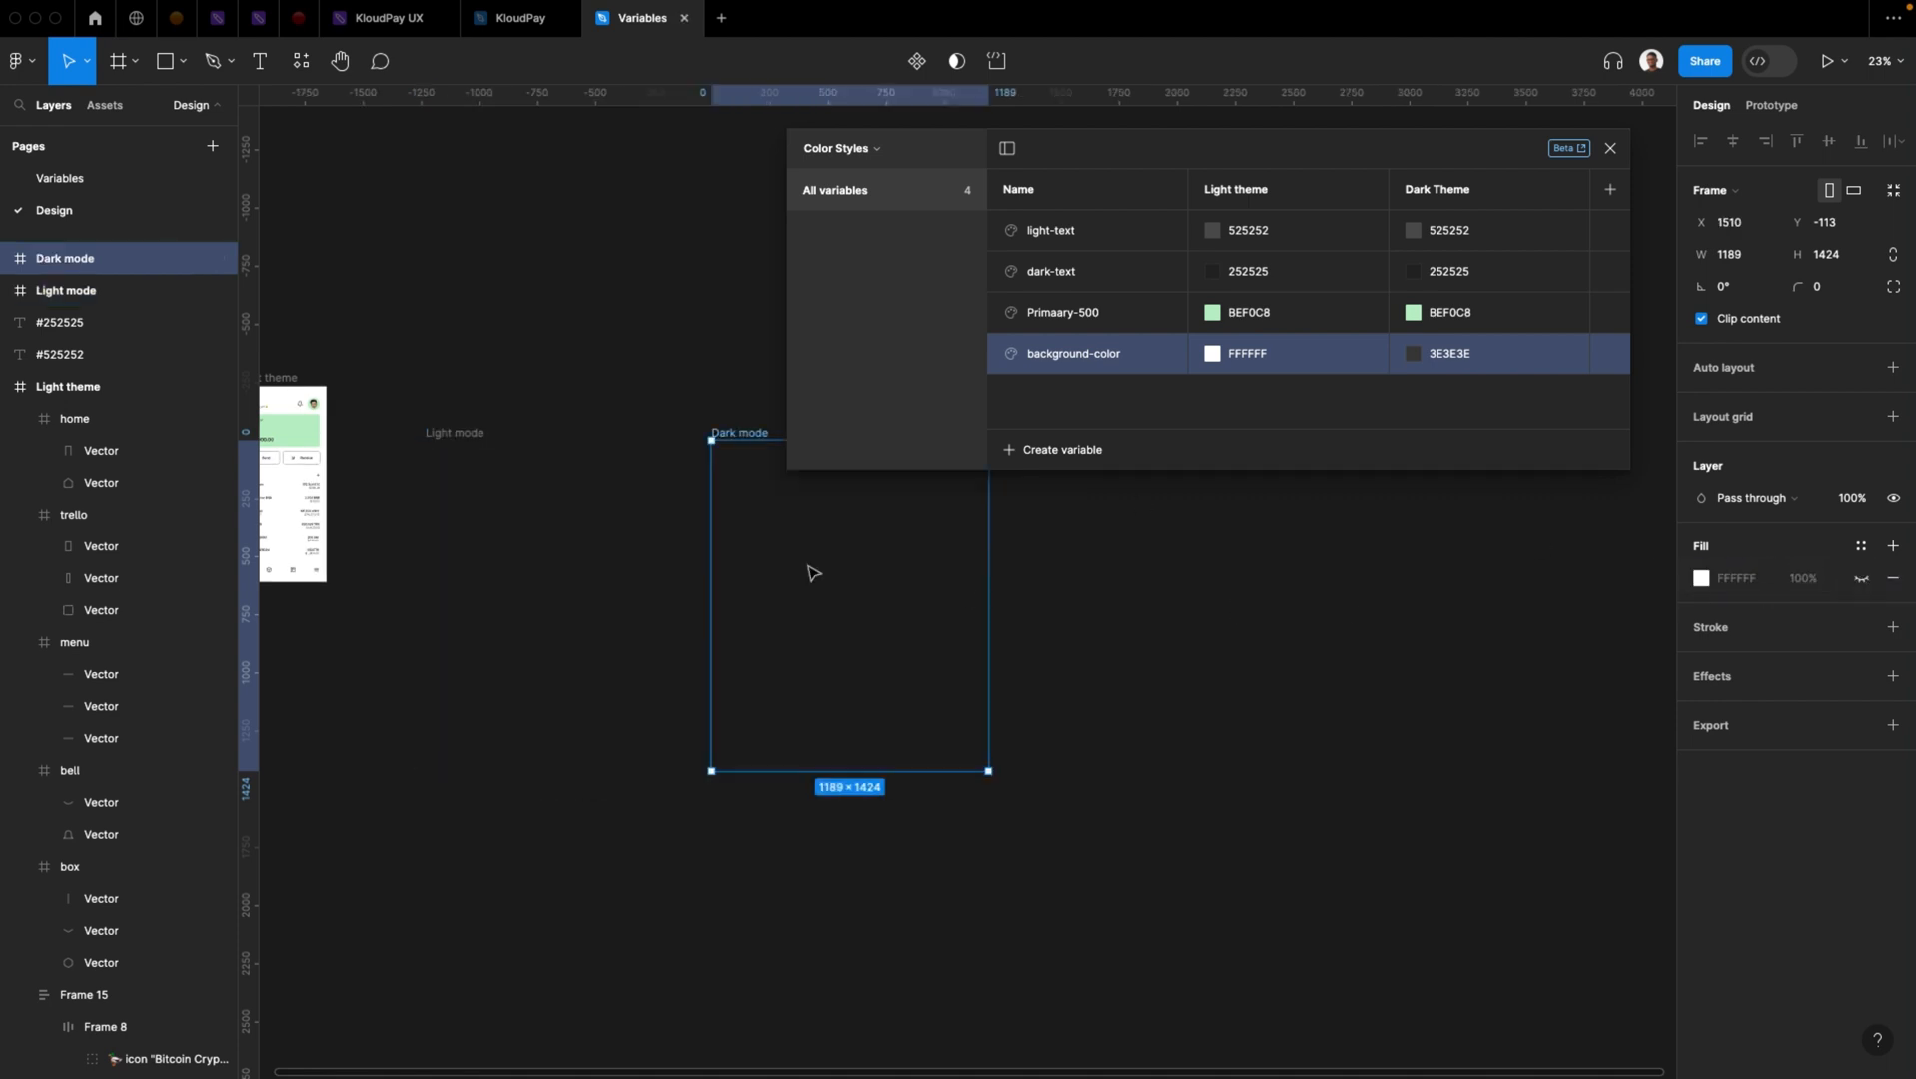
Apply the background-color variable to the fills of the Light mode and Dark mode frames
left_click(453, 434)
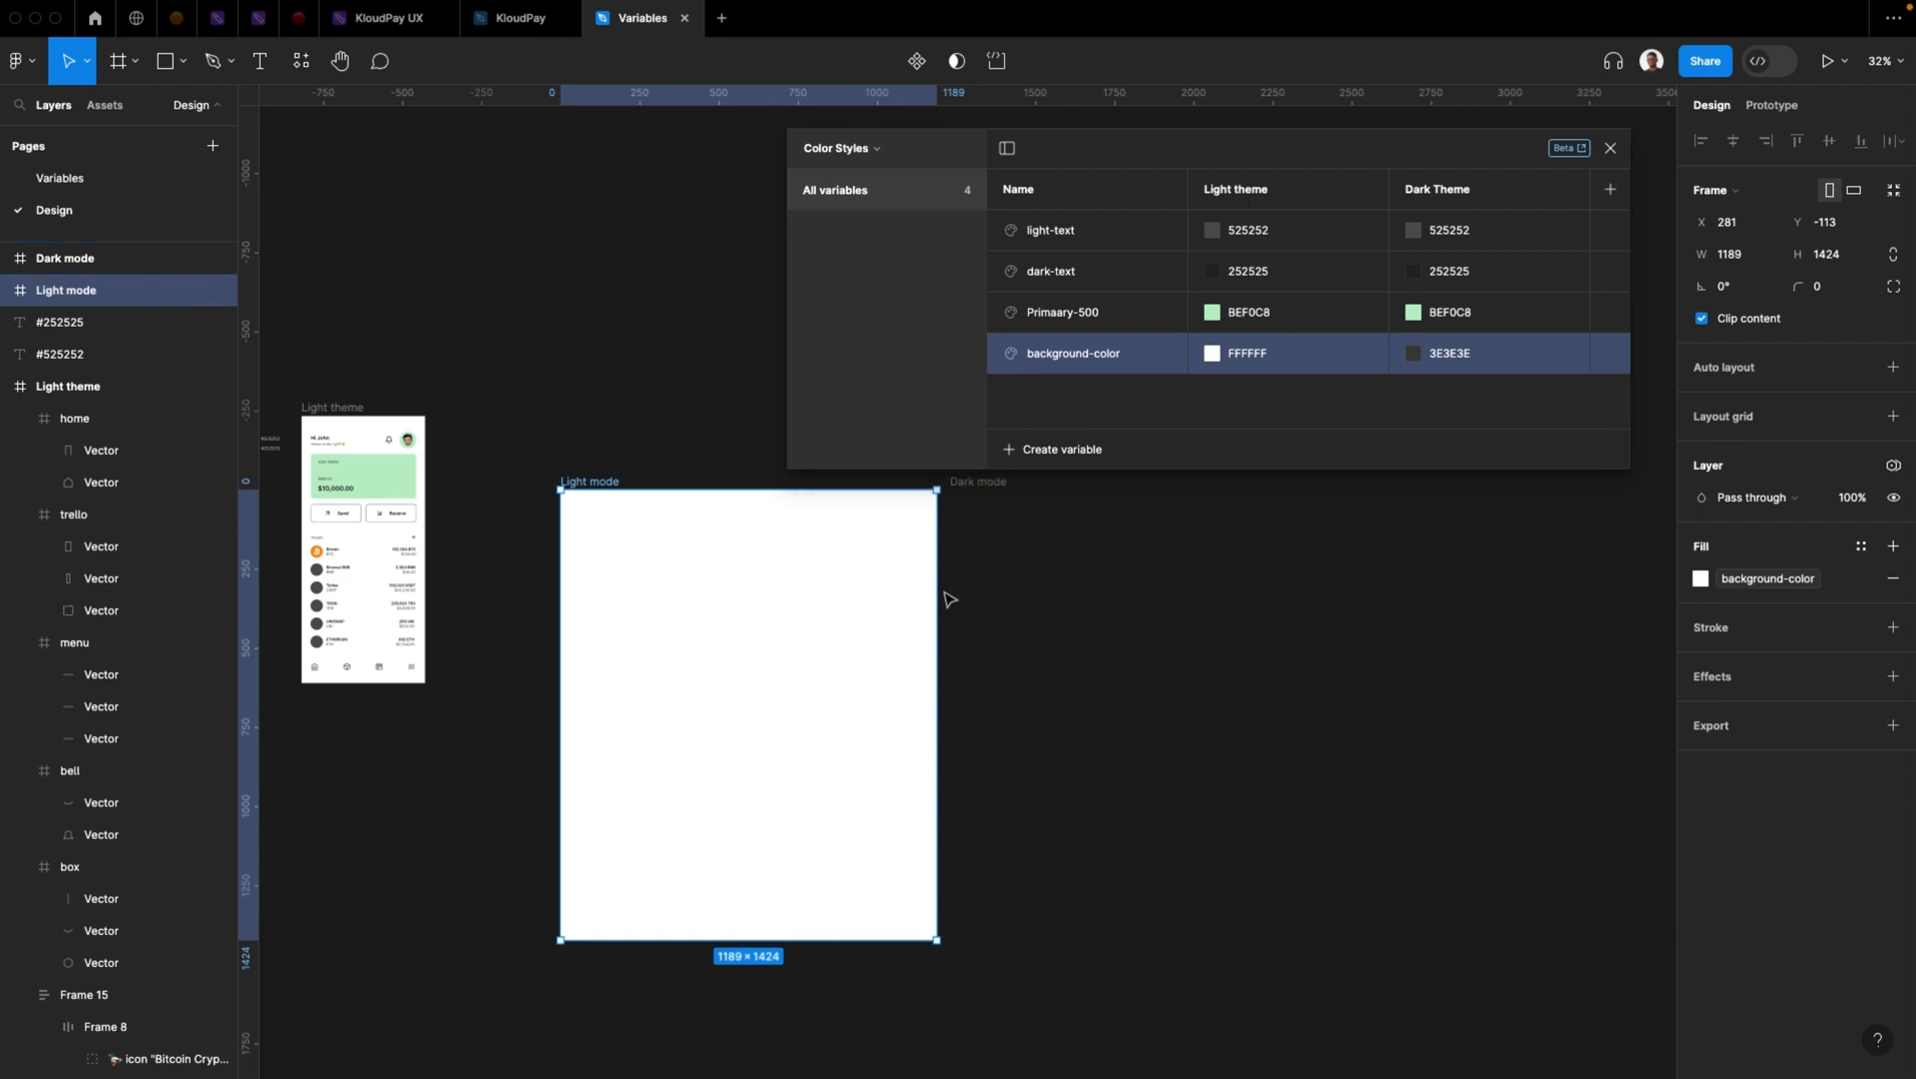
scroll(984, 534, "up", 1)
left_click(986, 524)
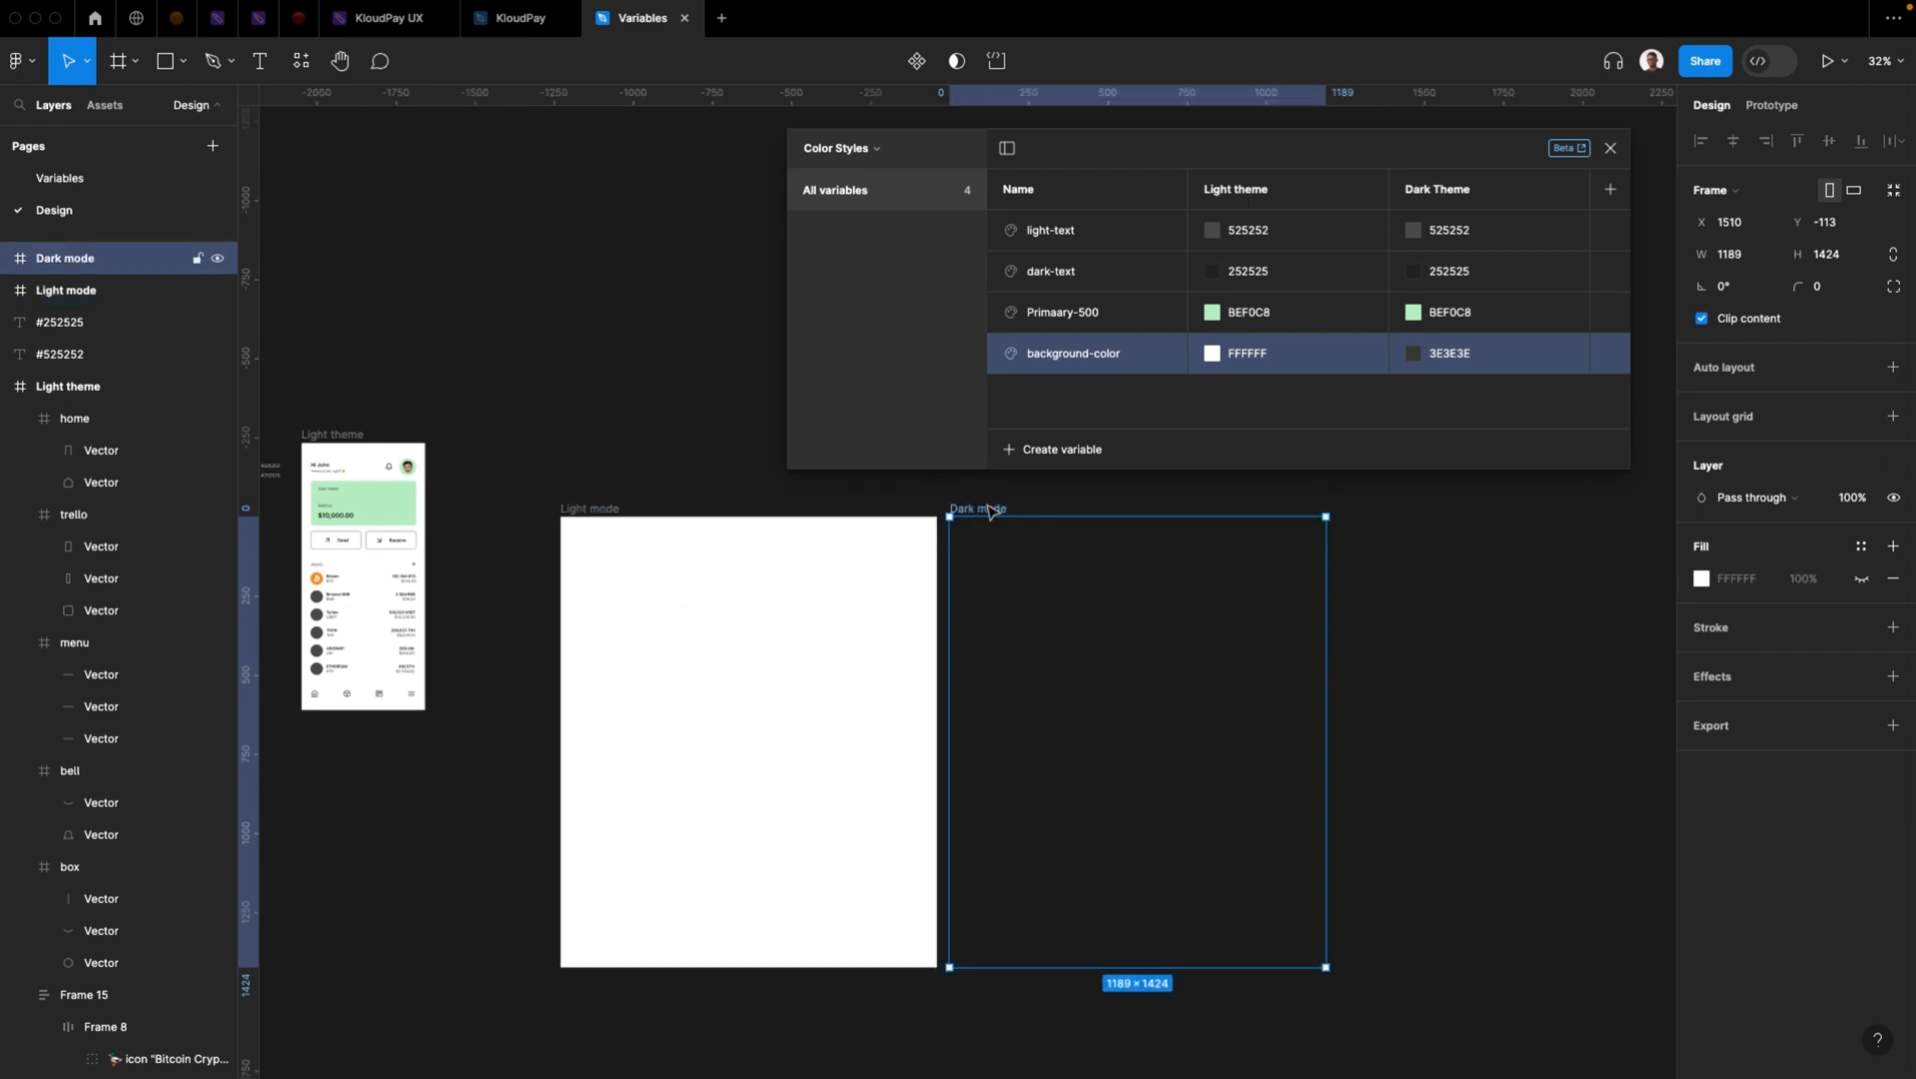
left_click(1860, 546)
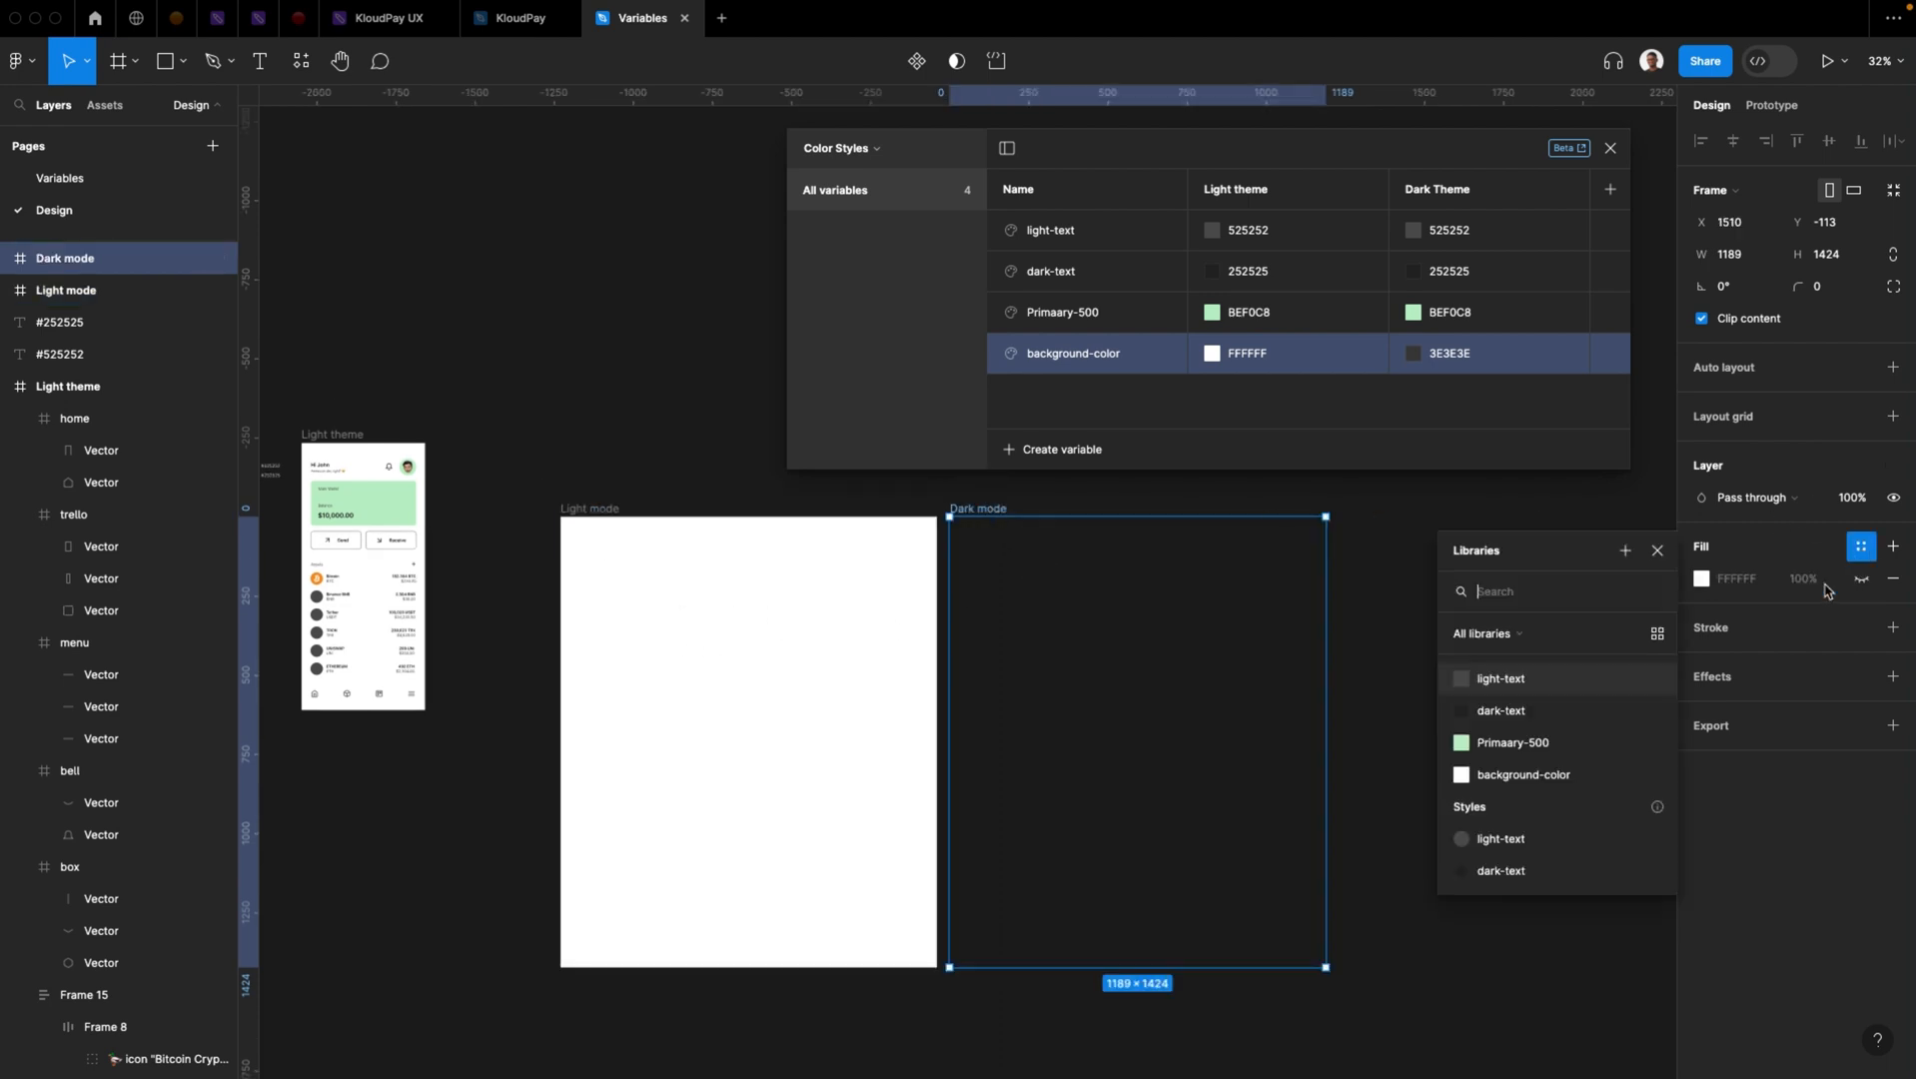
left_click(1502, 773)
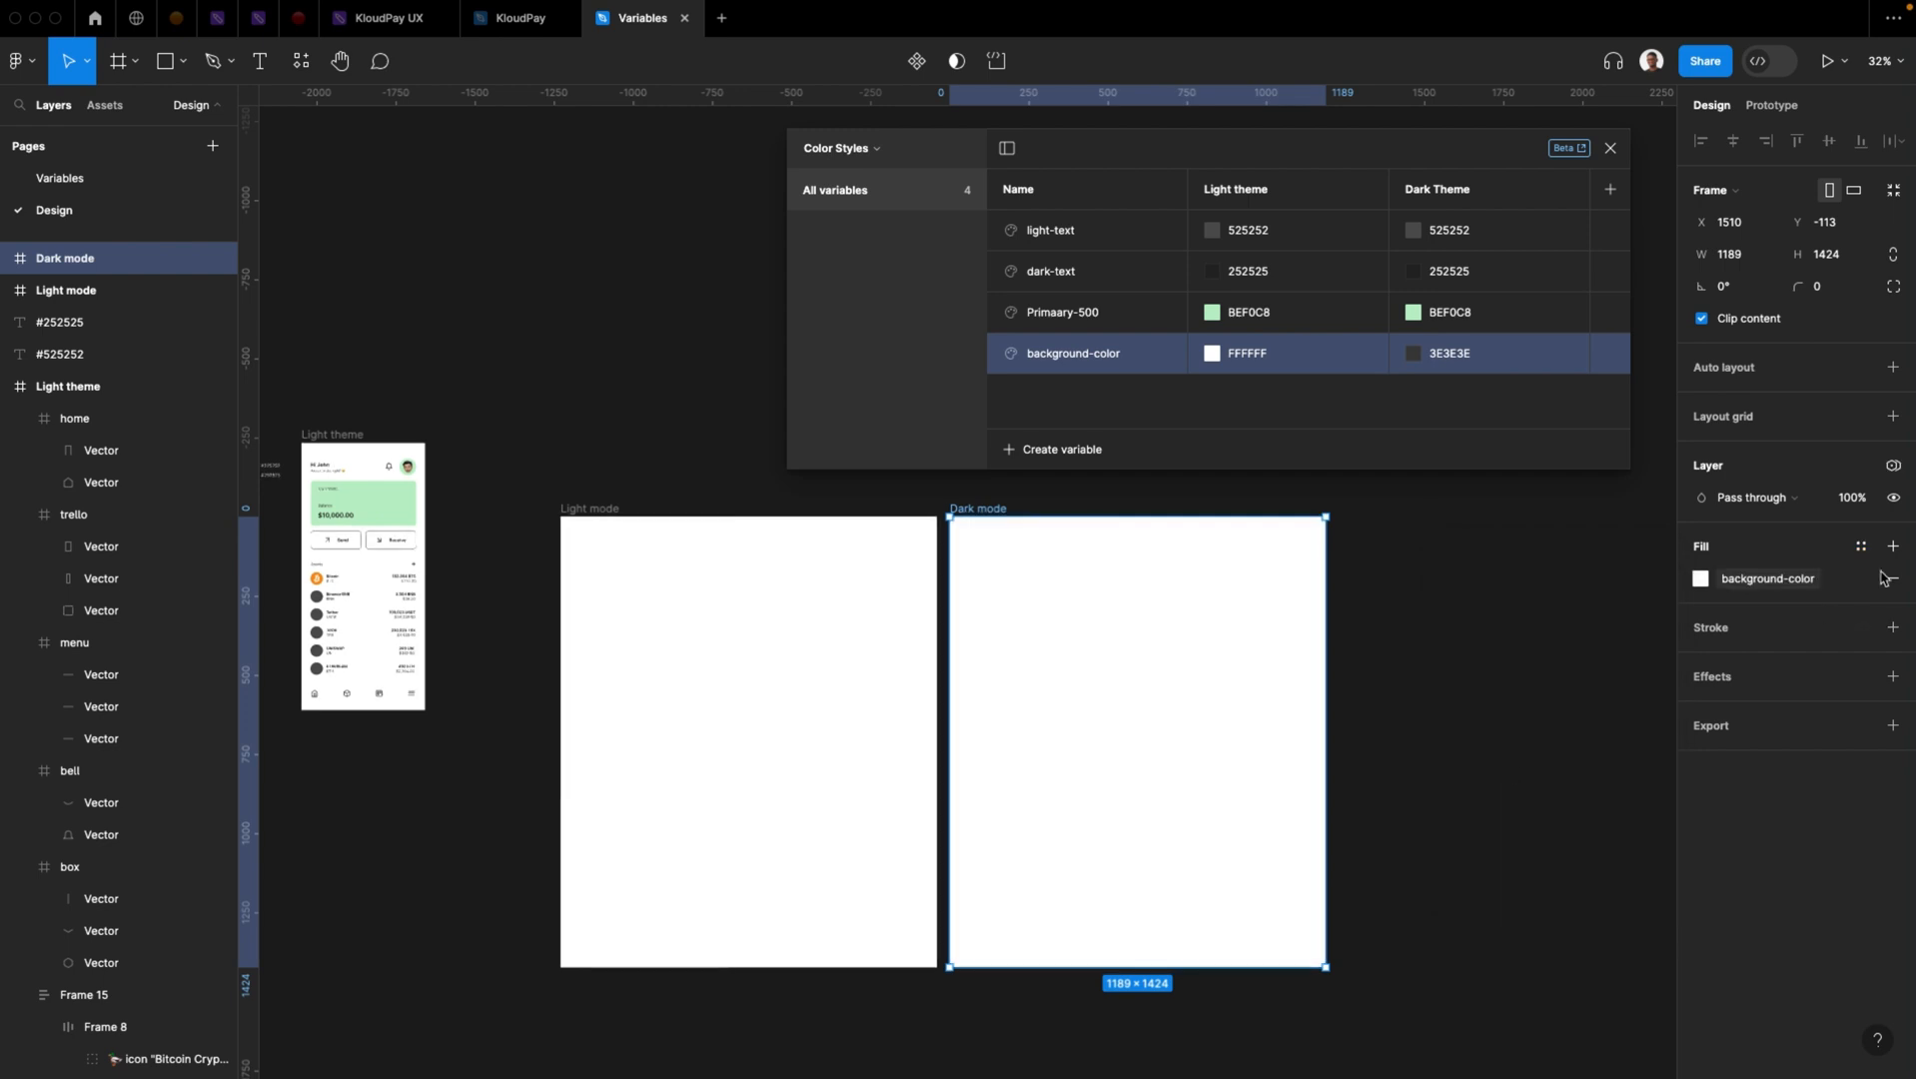
Set the Color Styles variable mode to Dark Theme for the Dark mode frame and Light theme for the Light mode frame
left_click(1892, 466)
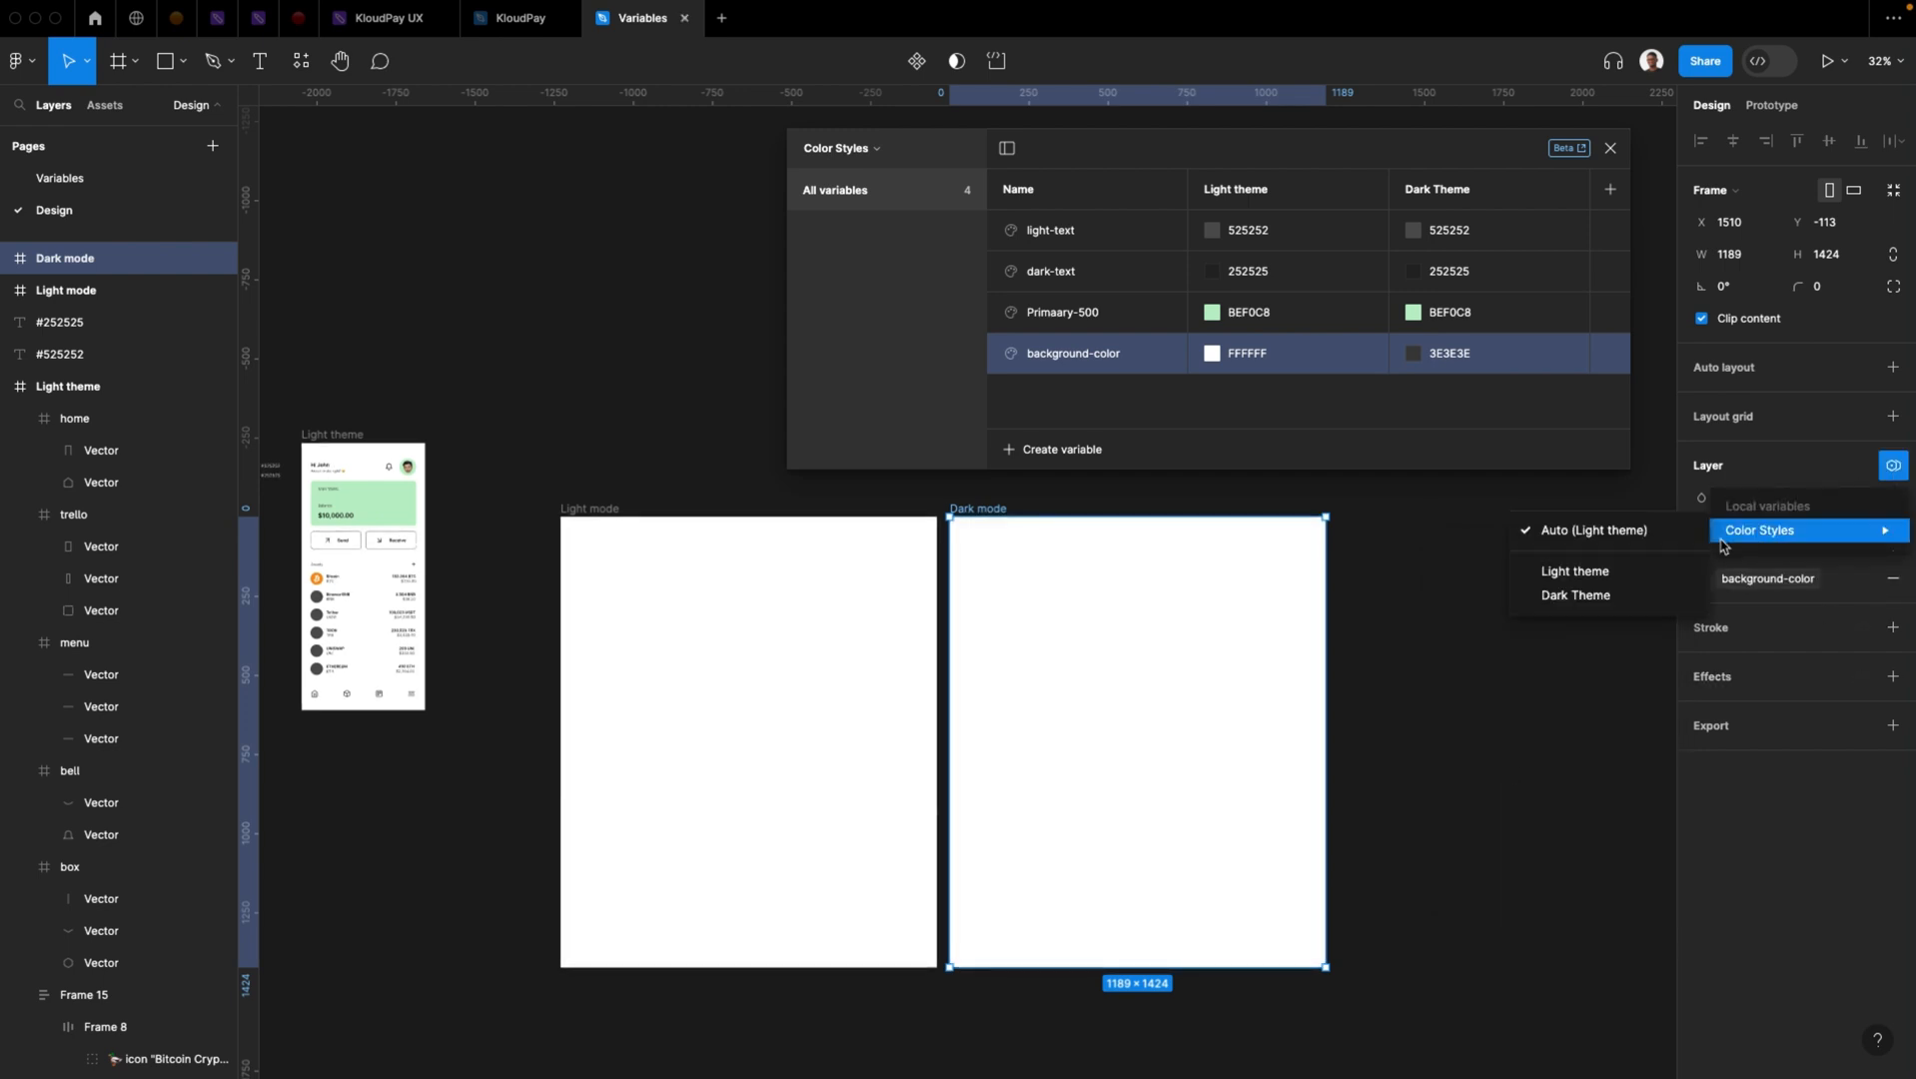
left_click(1576, 596)
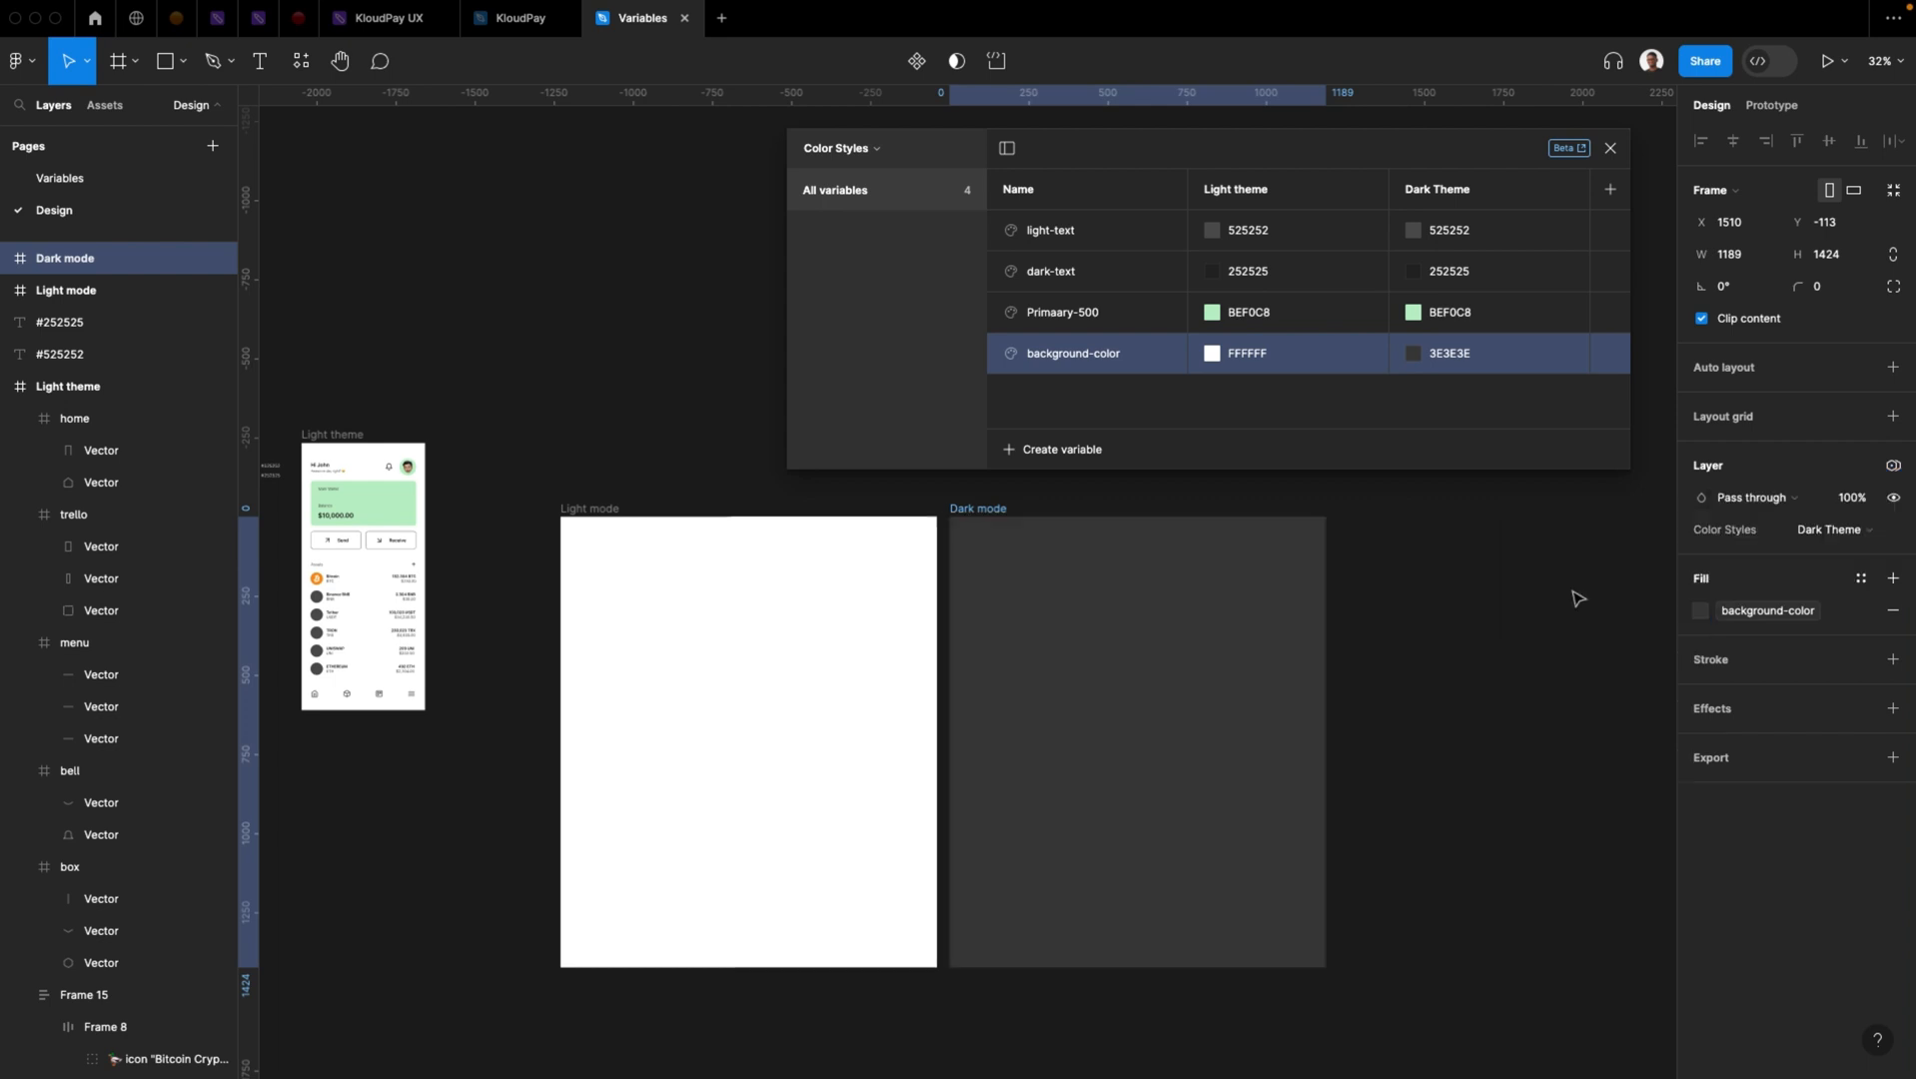
left_click(701, 534)
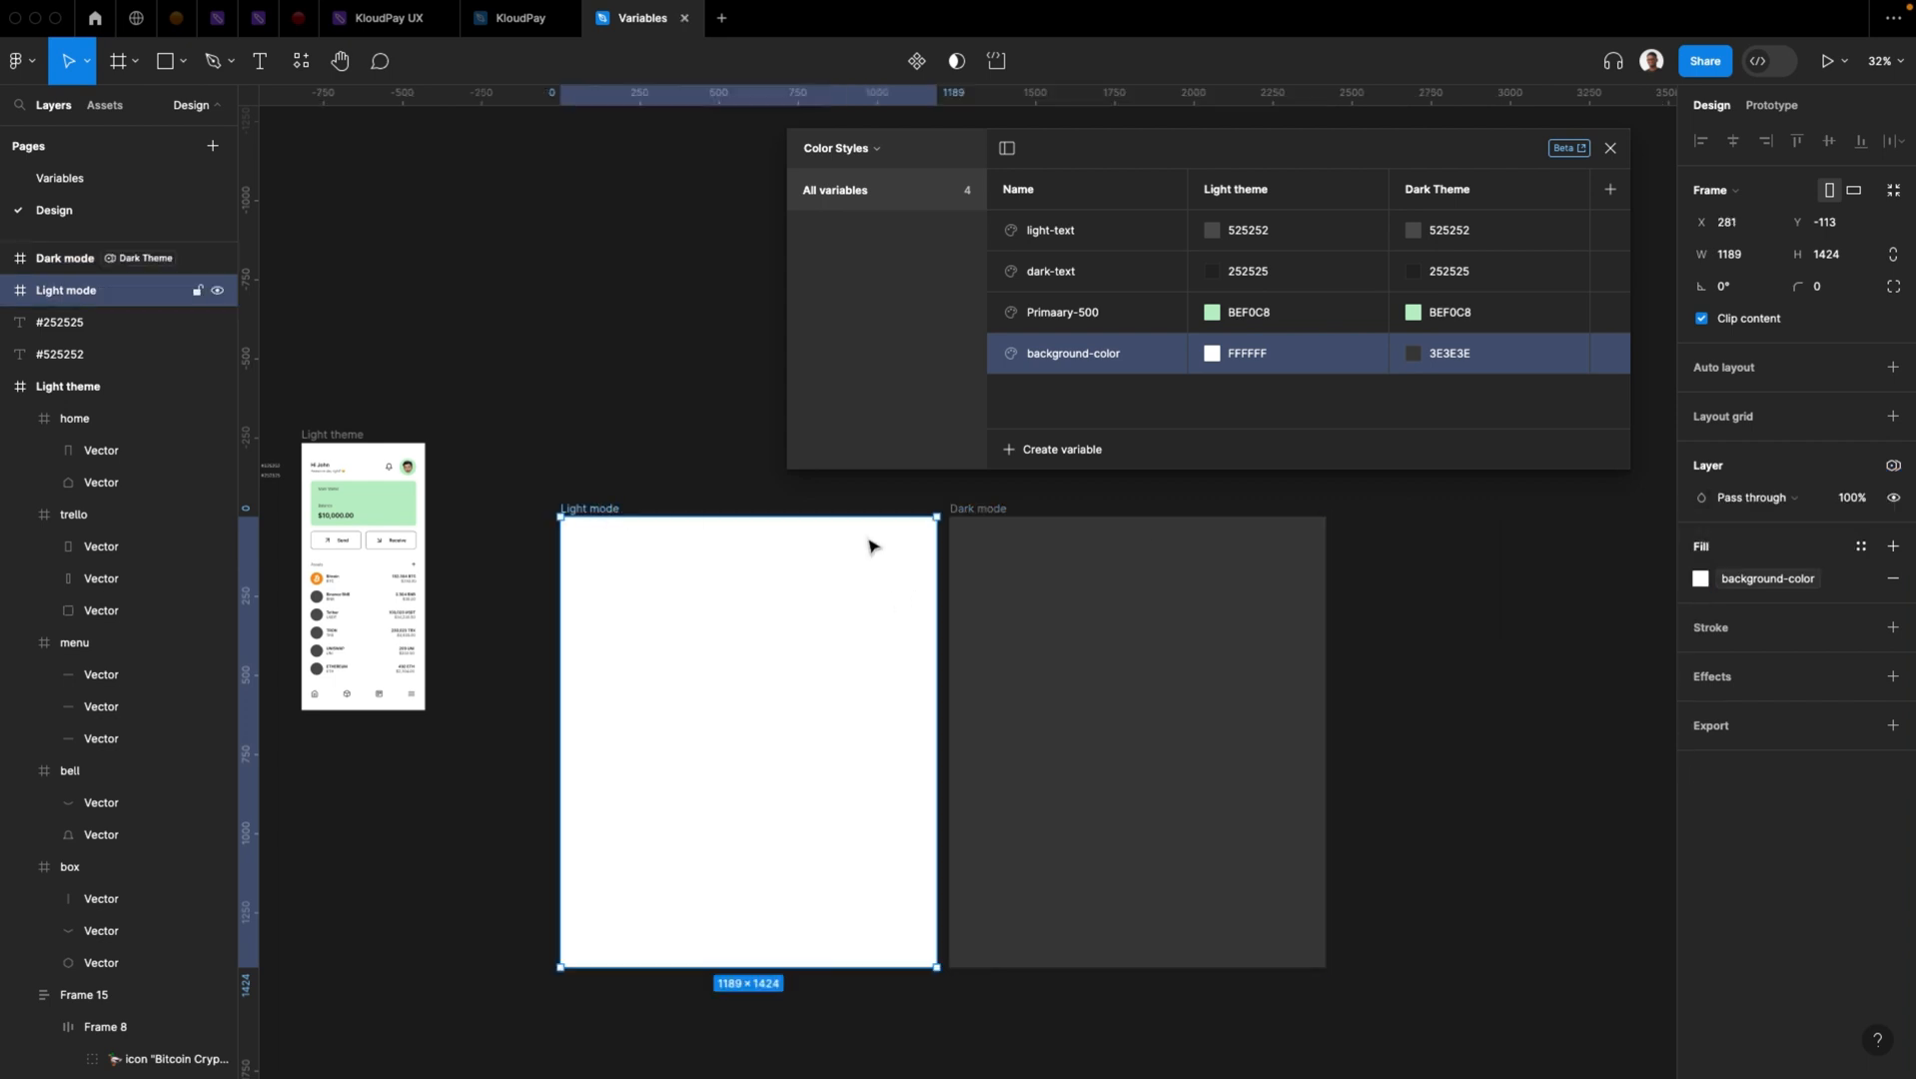
left_click(1895, 470)
mouse_move(1787, 533)
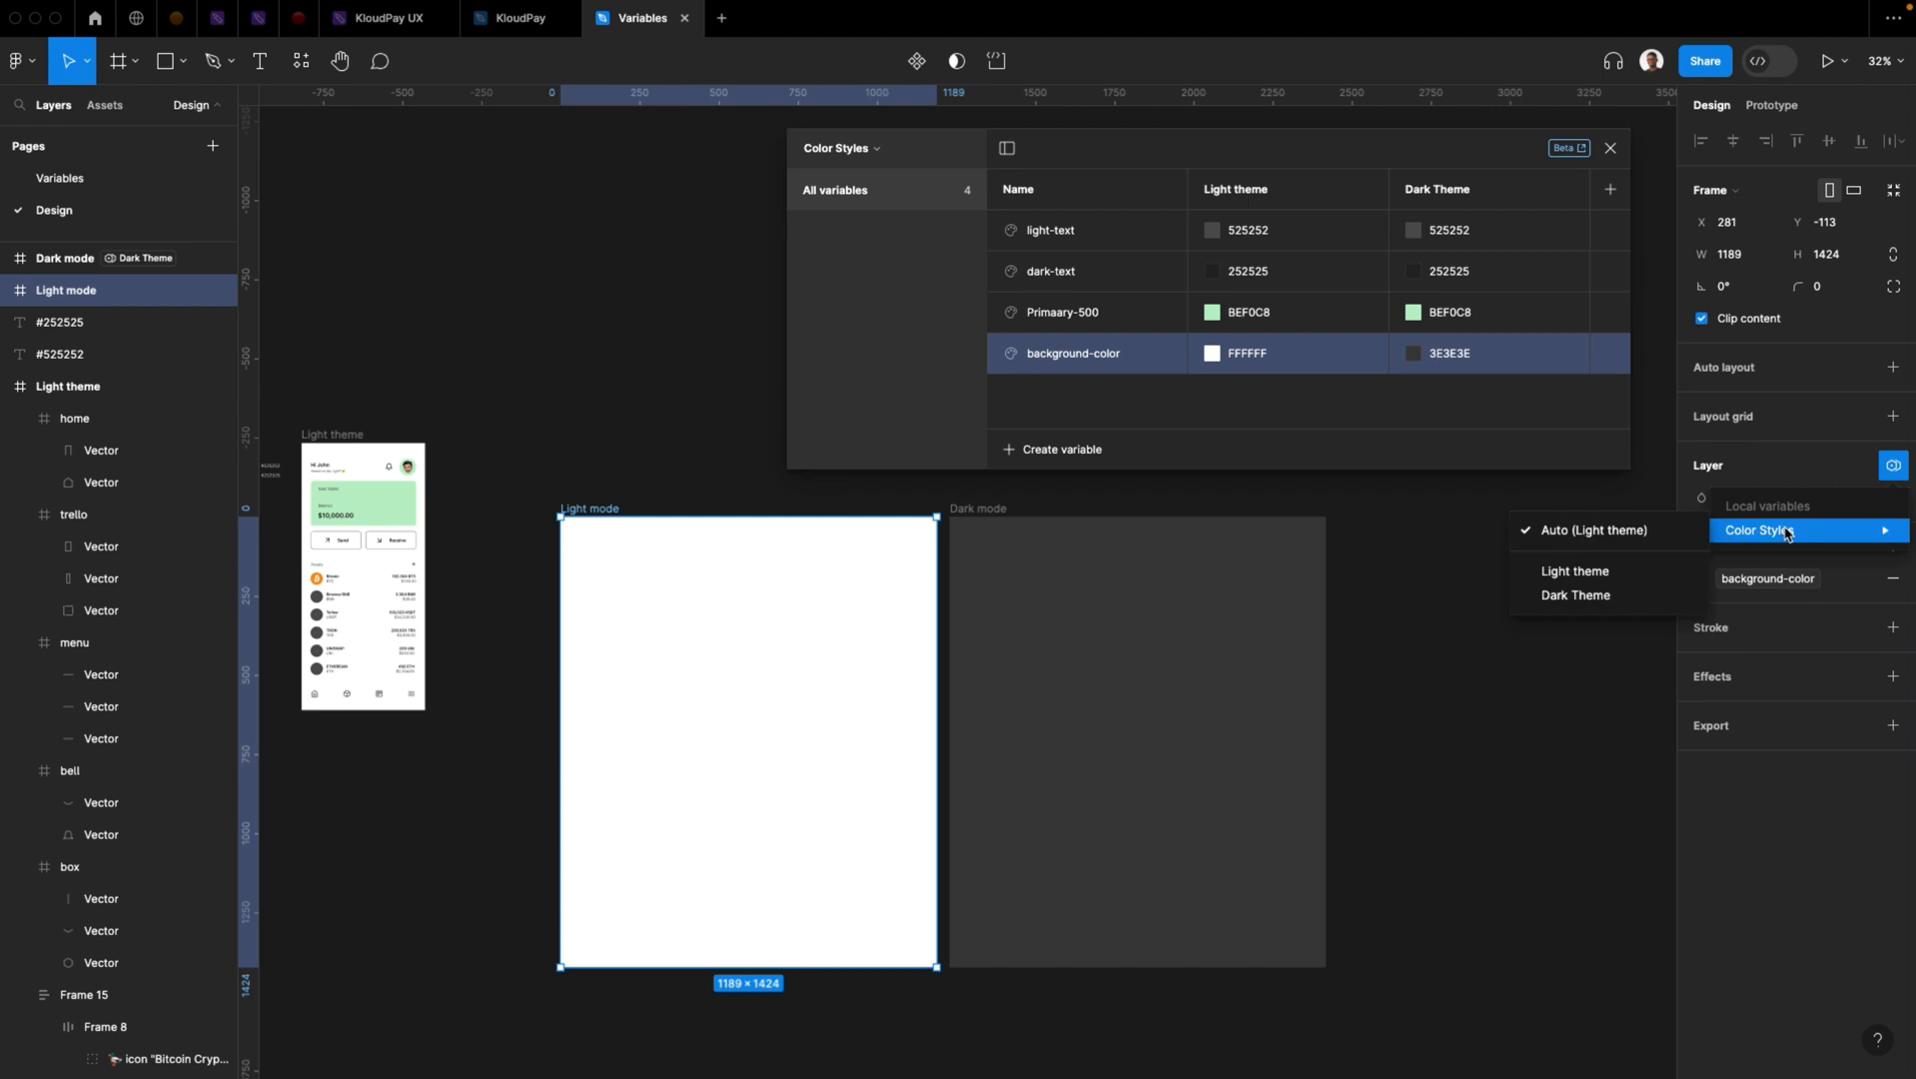
left_click(1572, 571)
left_click(636, 480)
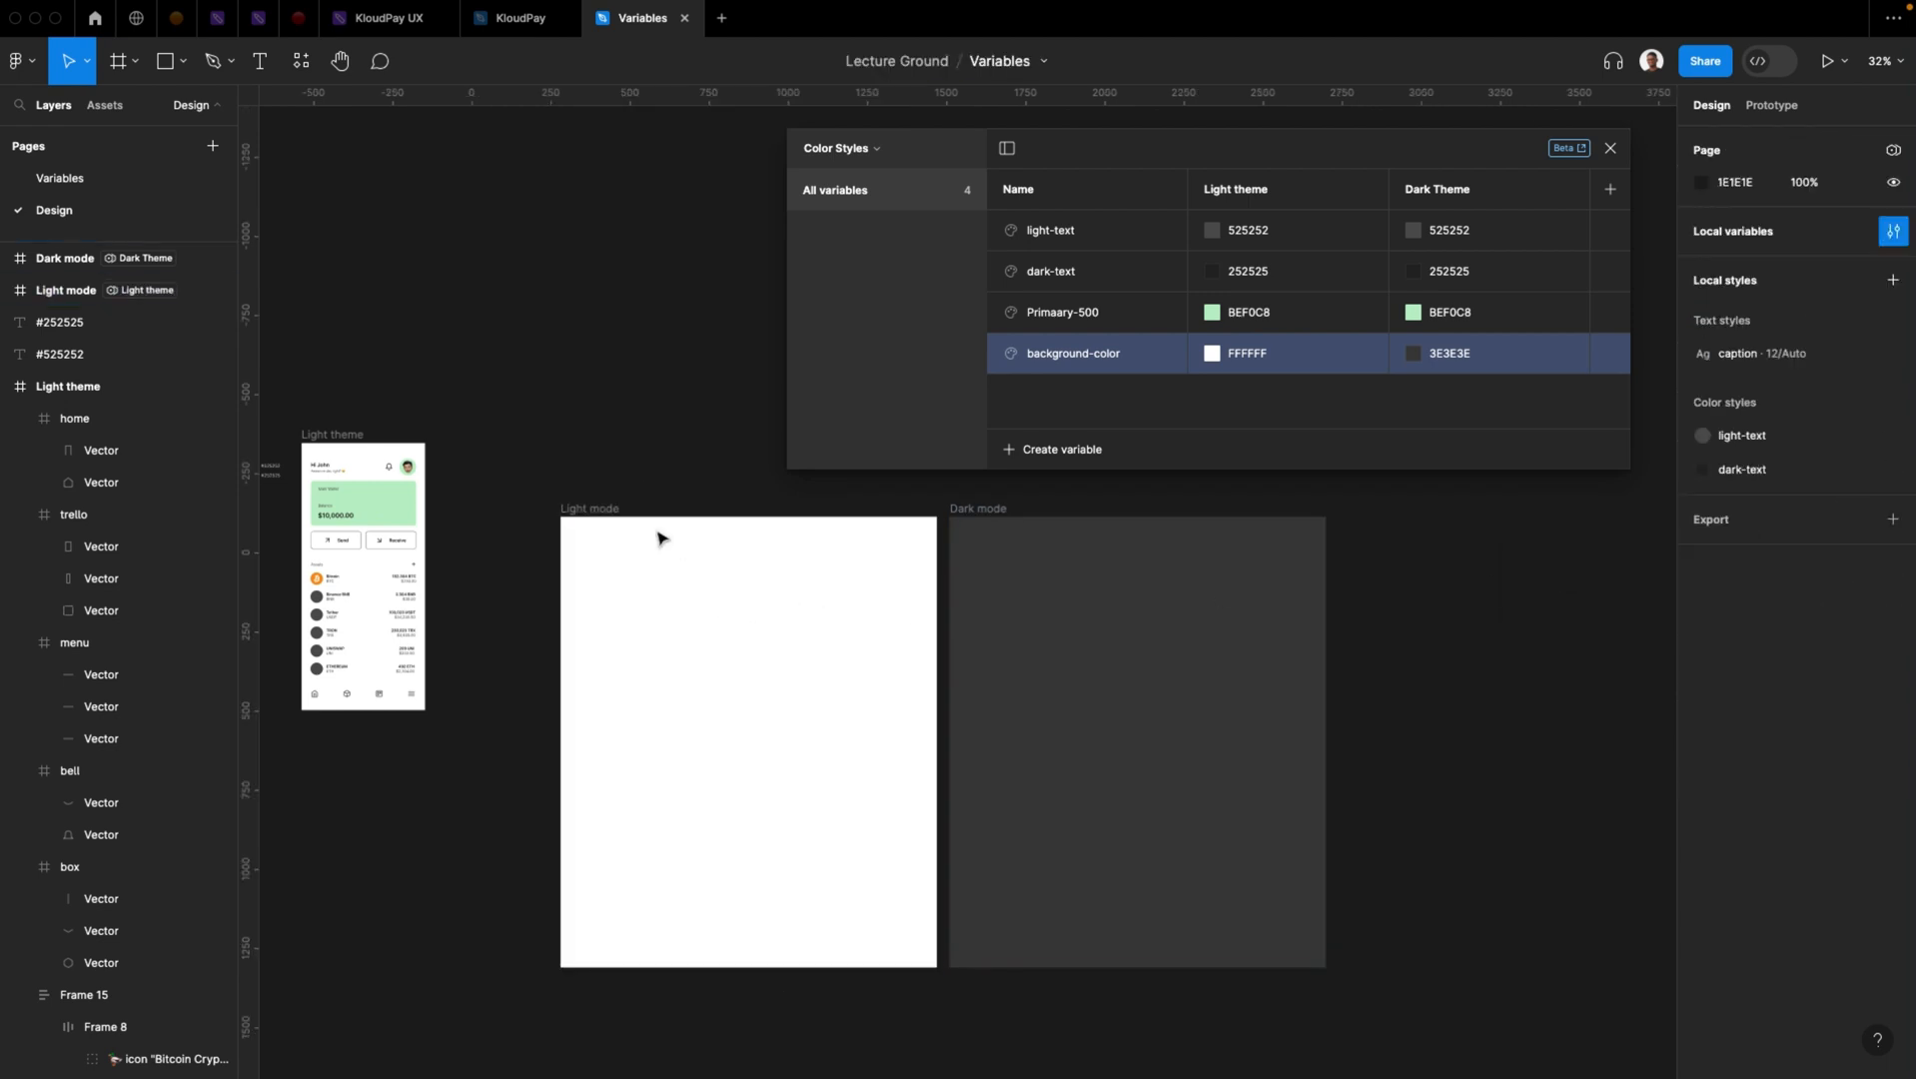
Move the Light theme screen above the Light mode frame and place a duplicate of it centered inside Light mode at X 400, Y 290
left_click_drag(625, 472, 639, 465)
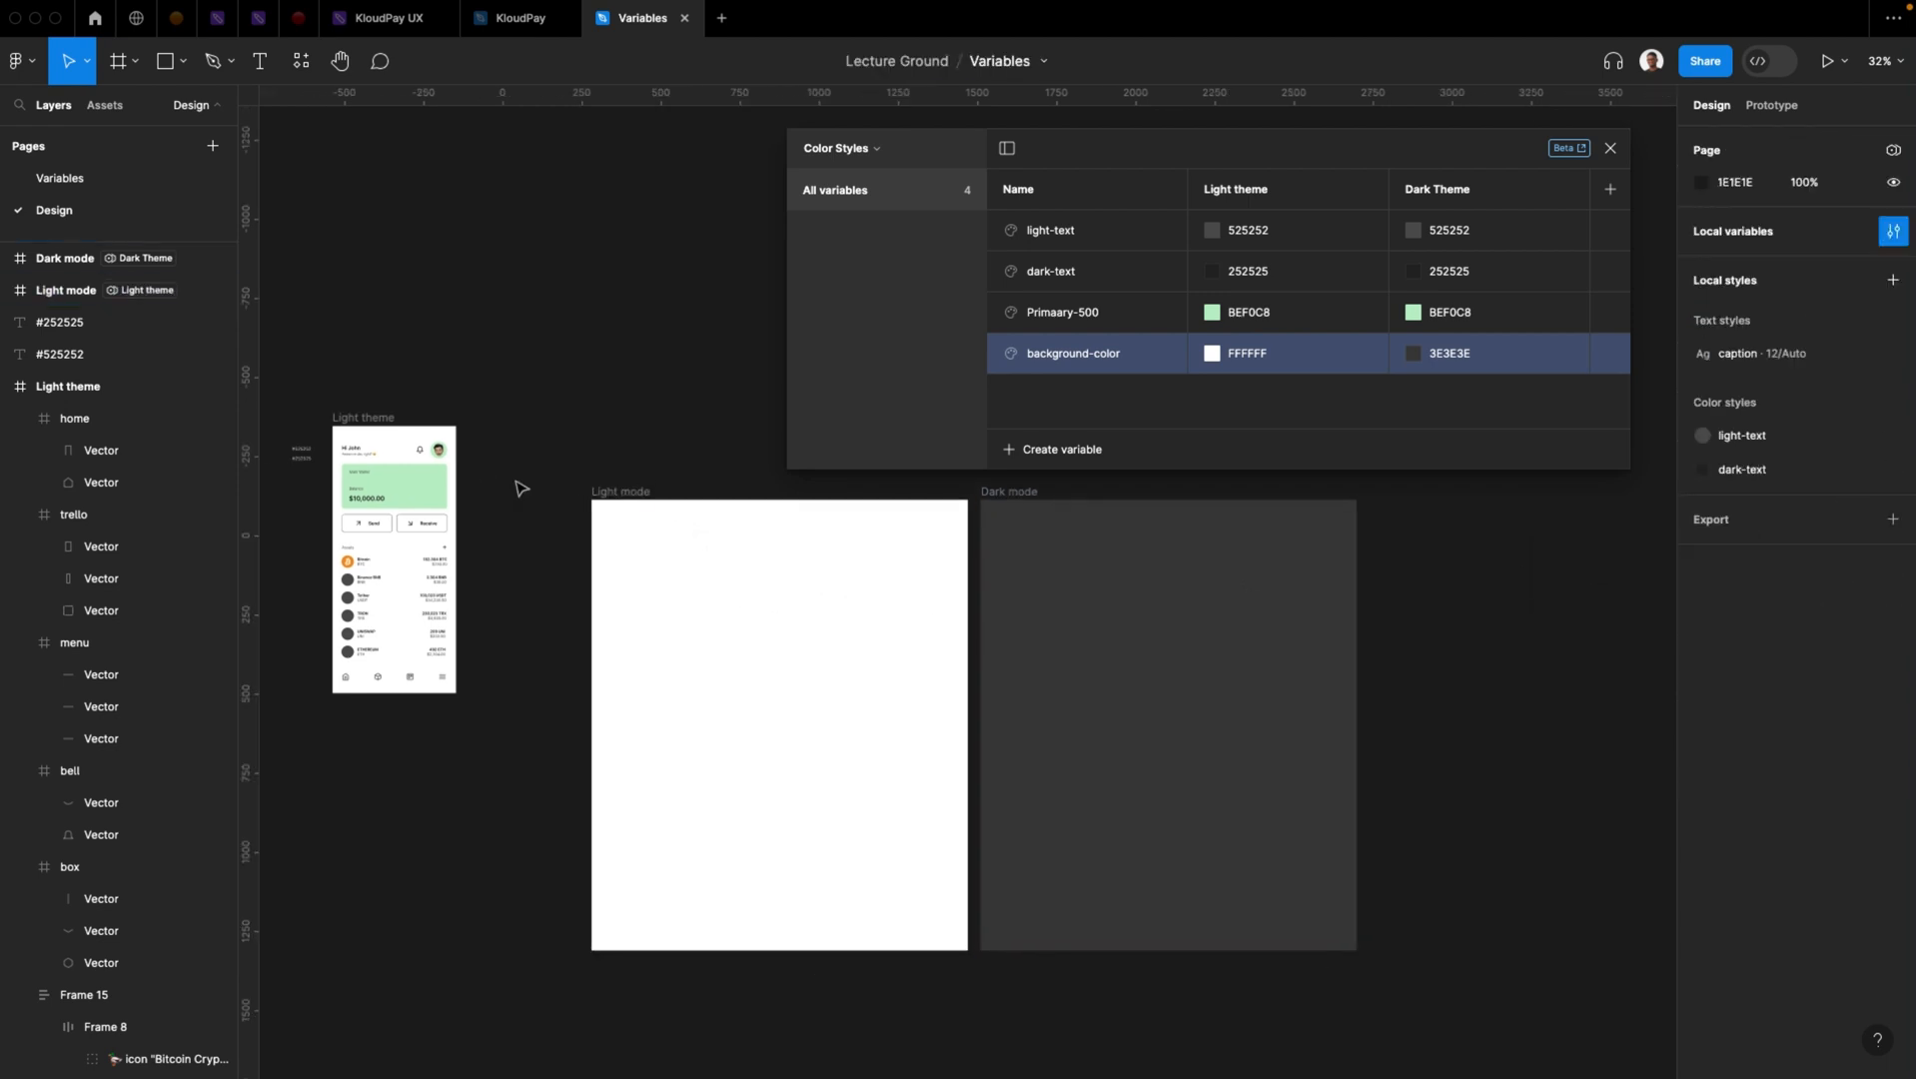
left_click(398, 421)
left_click_drag(395, 417, 510, 158)
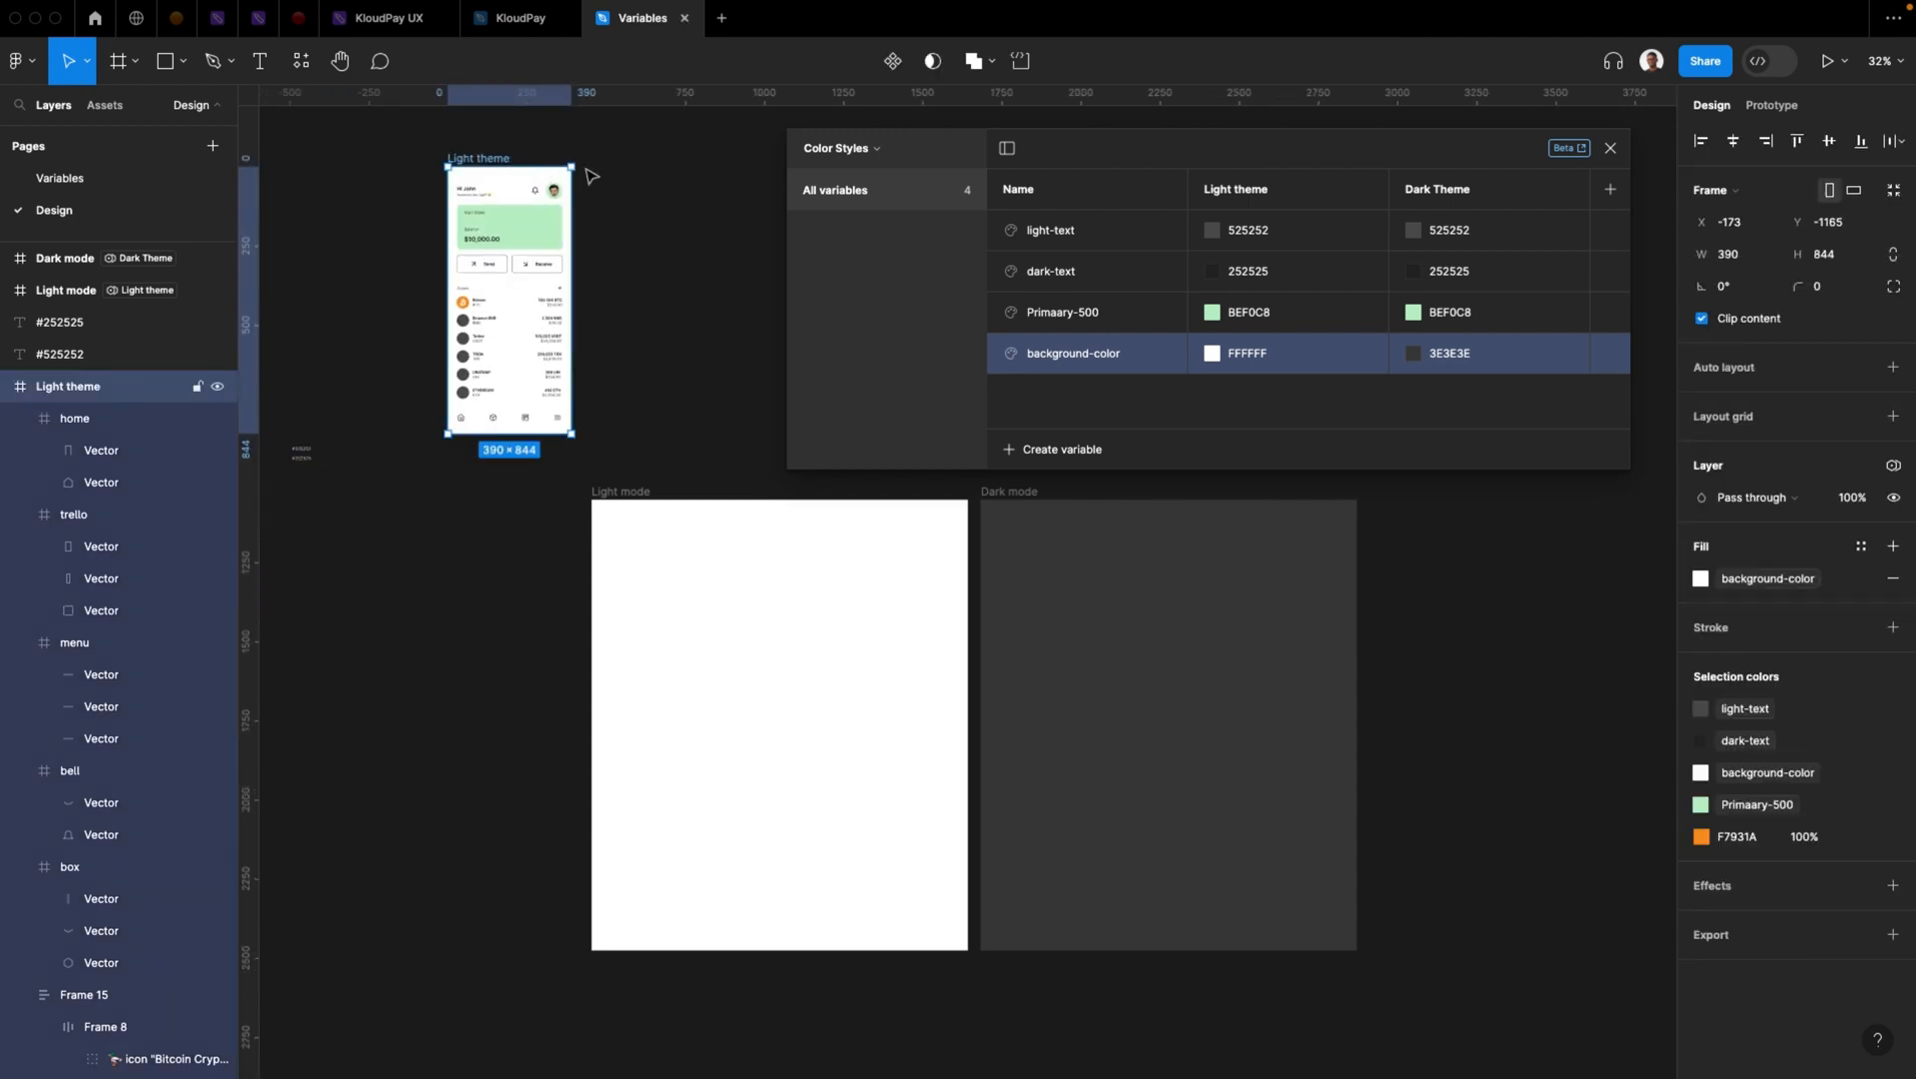
key("super+d")
left_click_drag(615, 165, 439, 598)
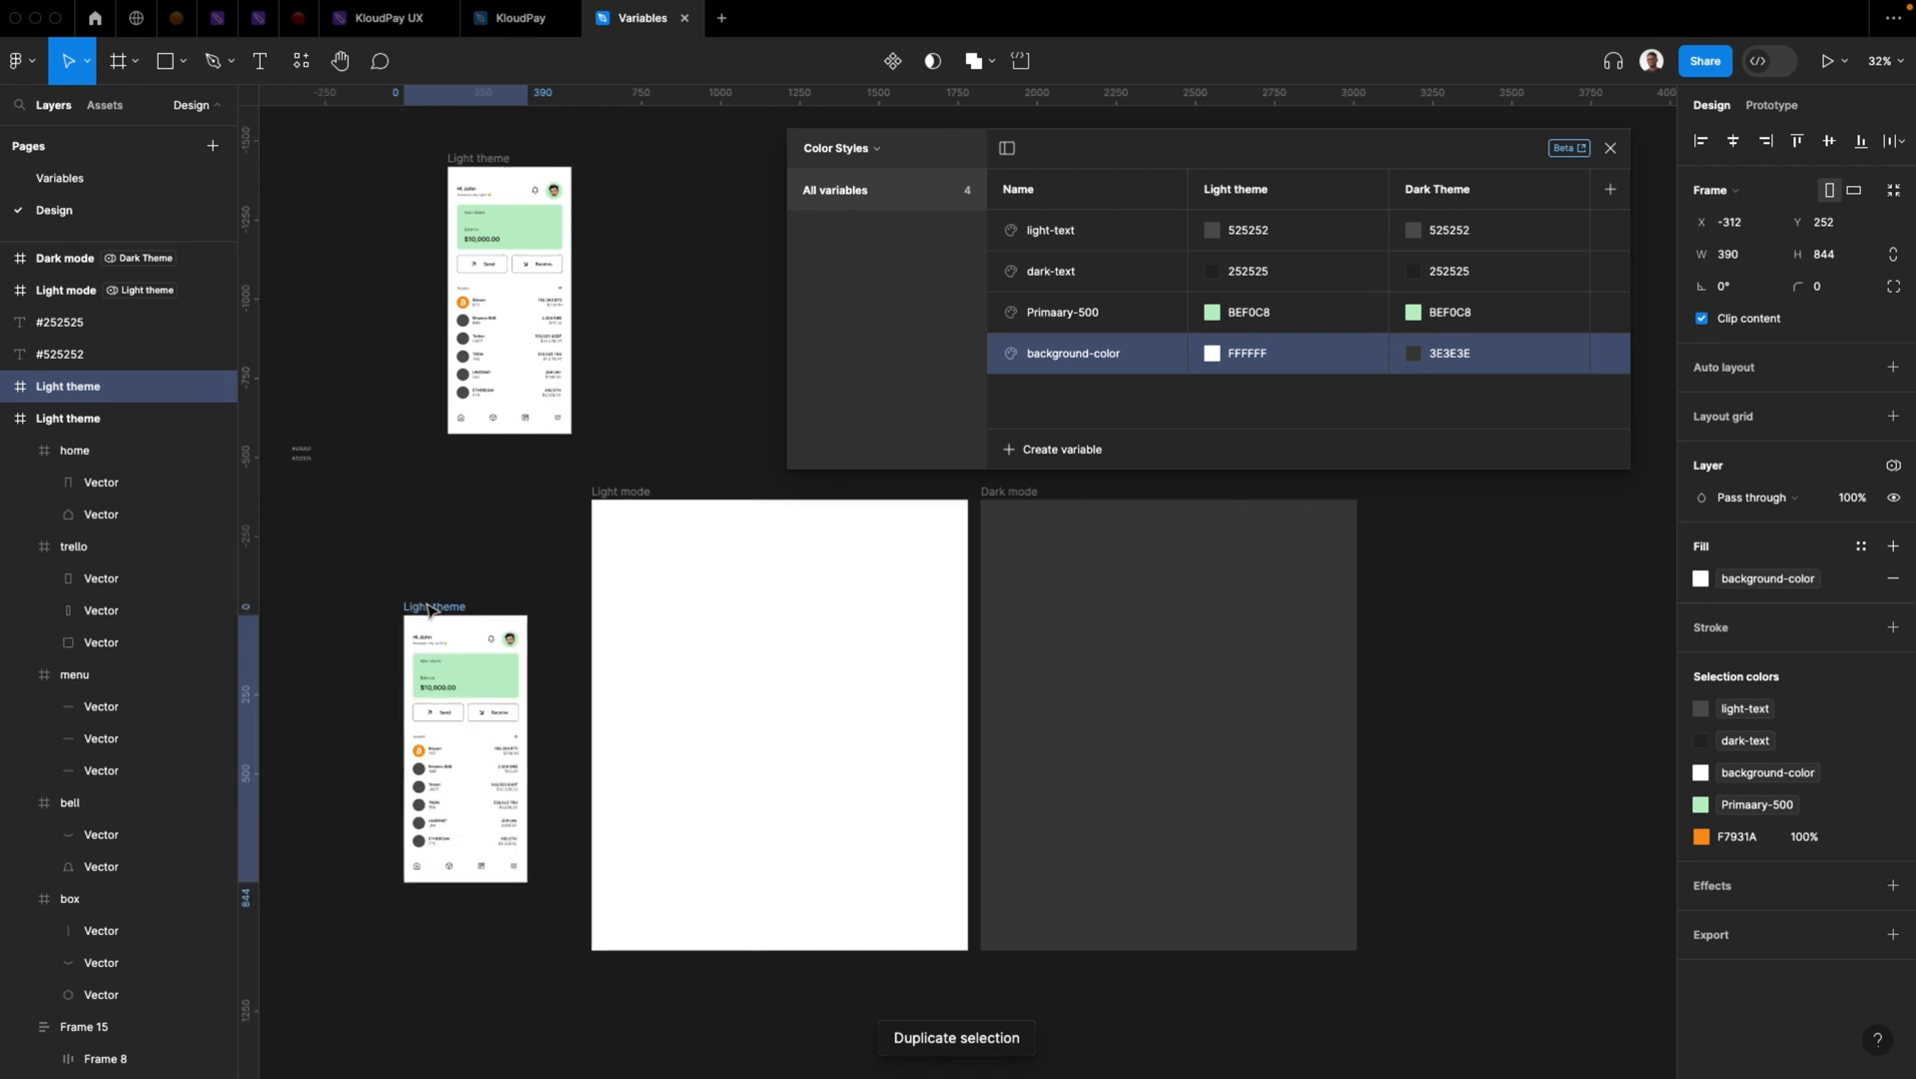
left_click_drag(783, 603, 751, 589)
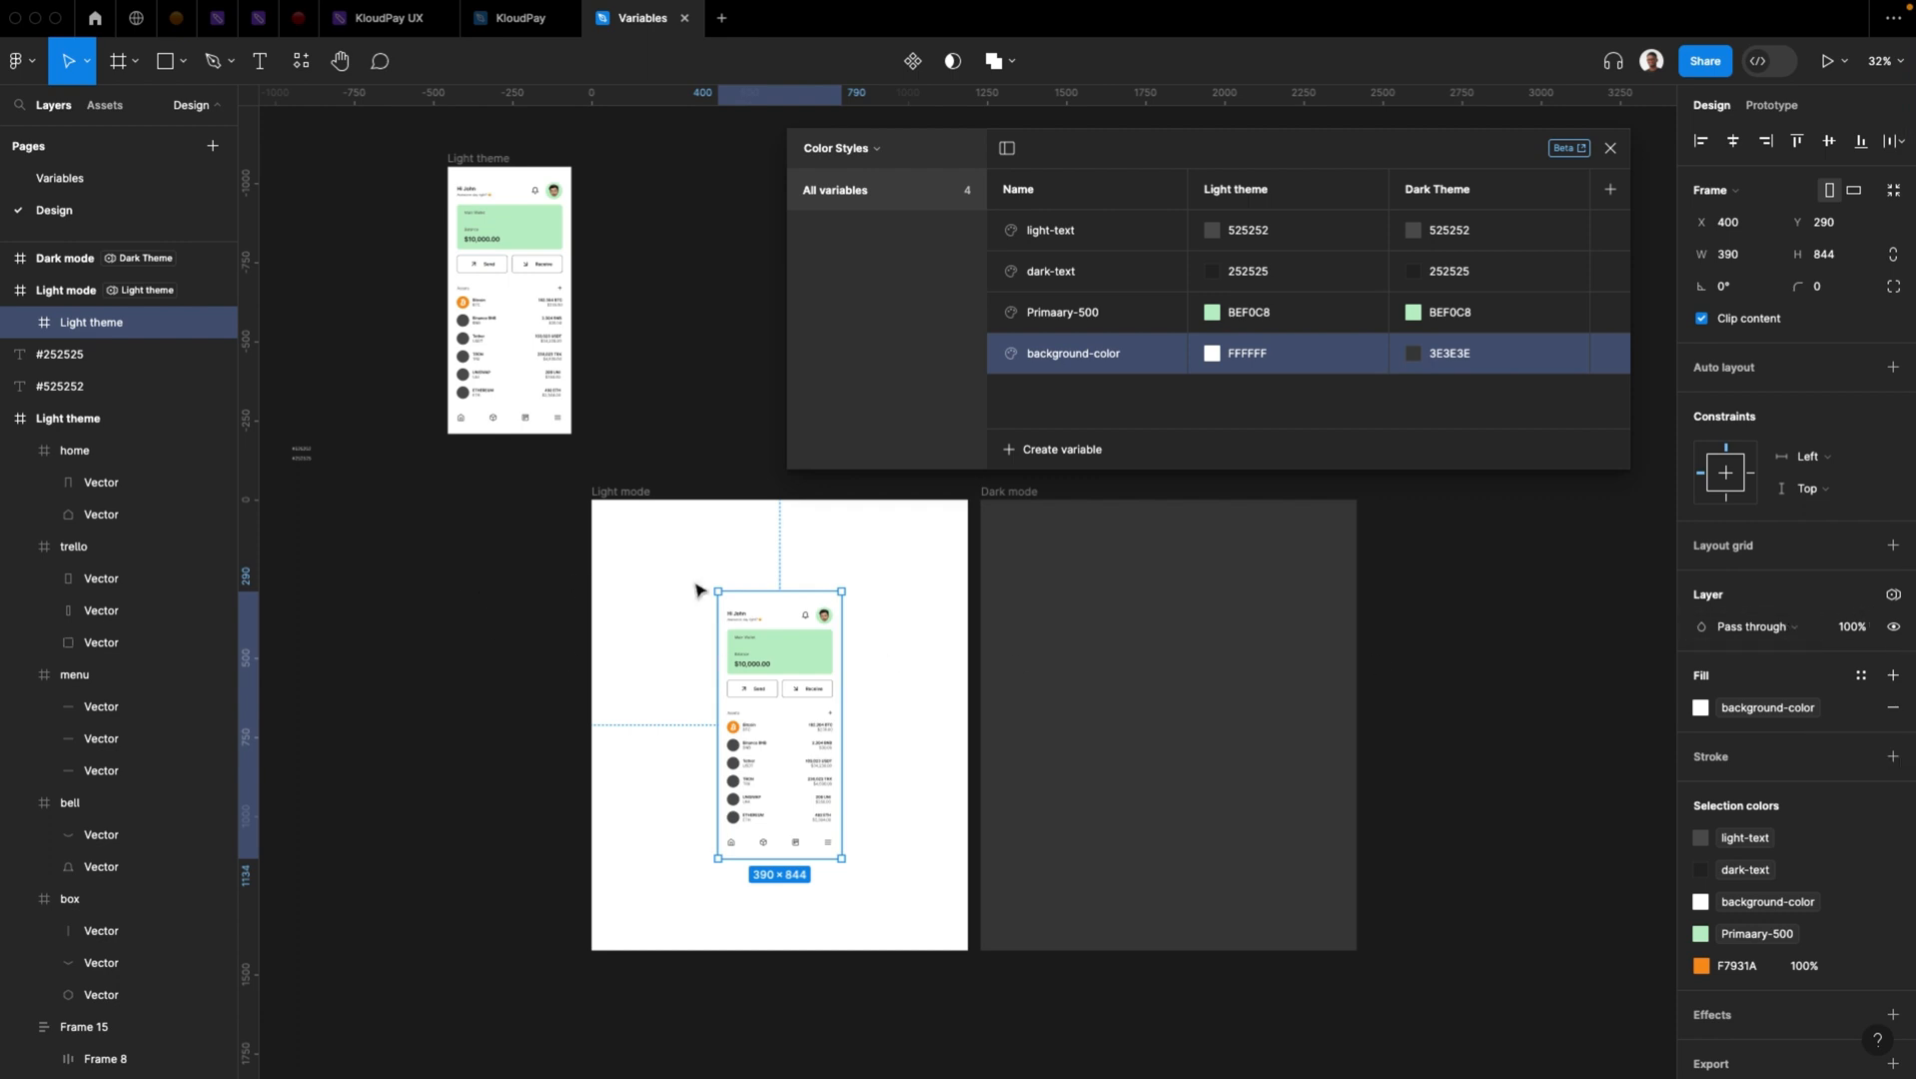
Duplicate the Light theme screen inside the Light mode frame and place the copy in the Dark mode frame at X 400, Y 252
left_click(541, 580)
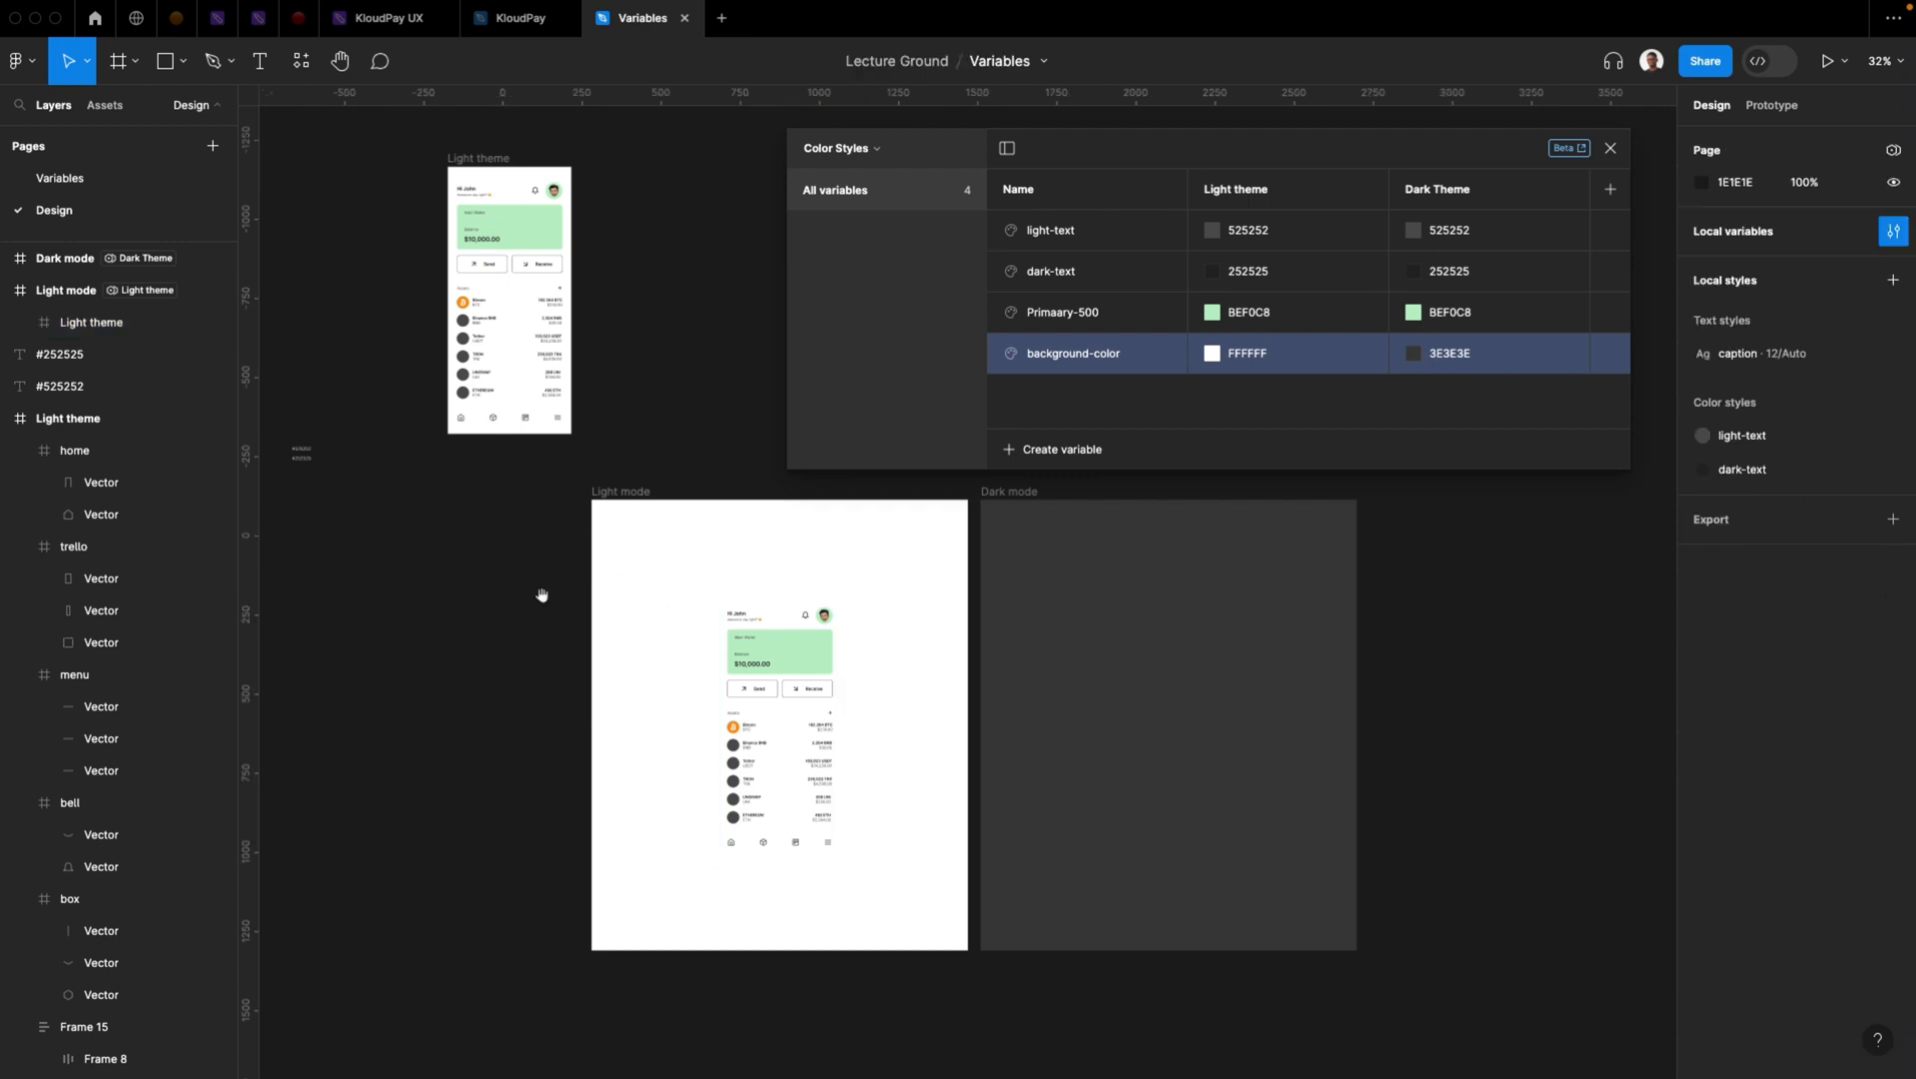
left_click_drag(540, 595, 362, 594)
left_click(584, 620)
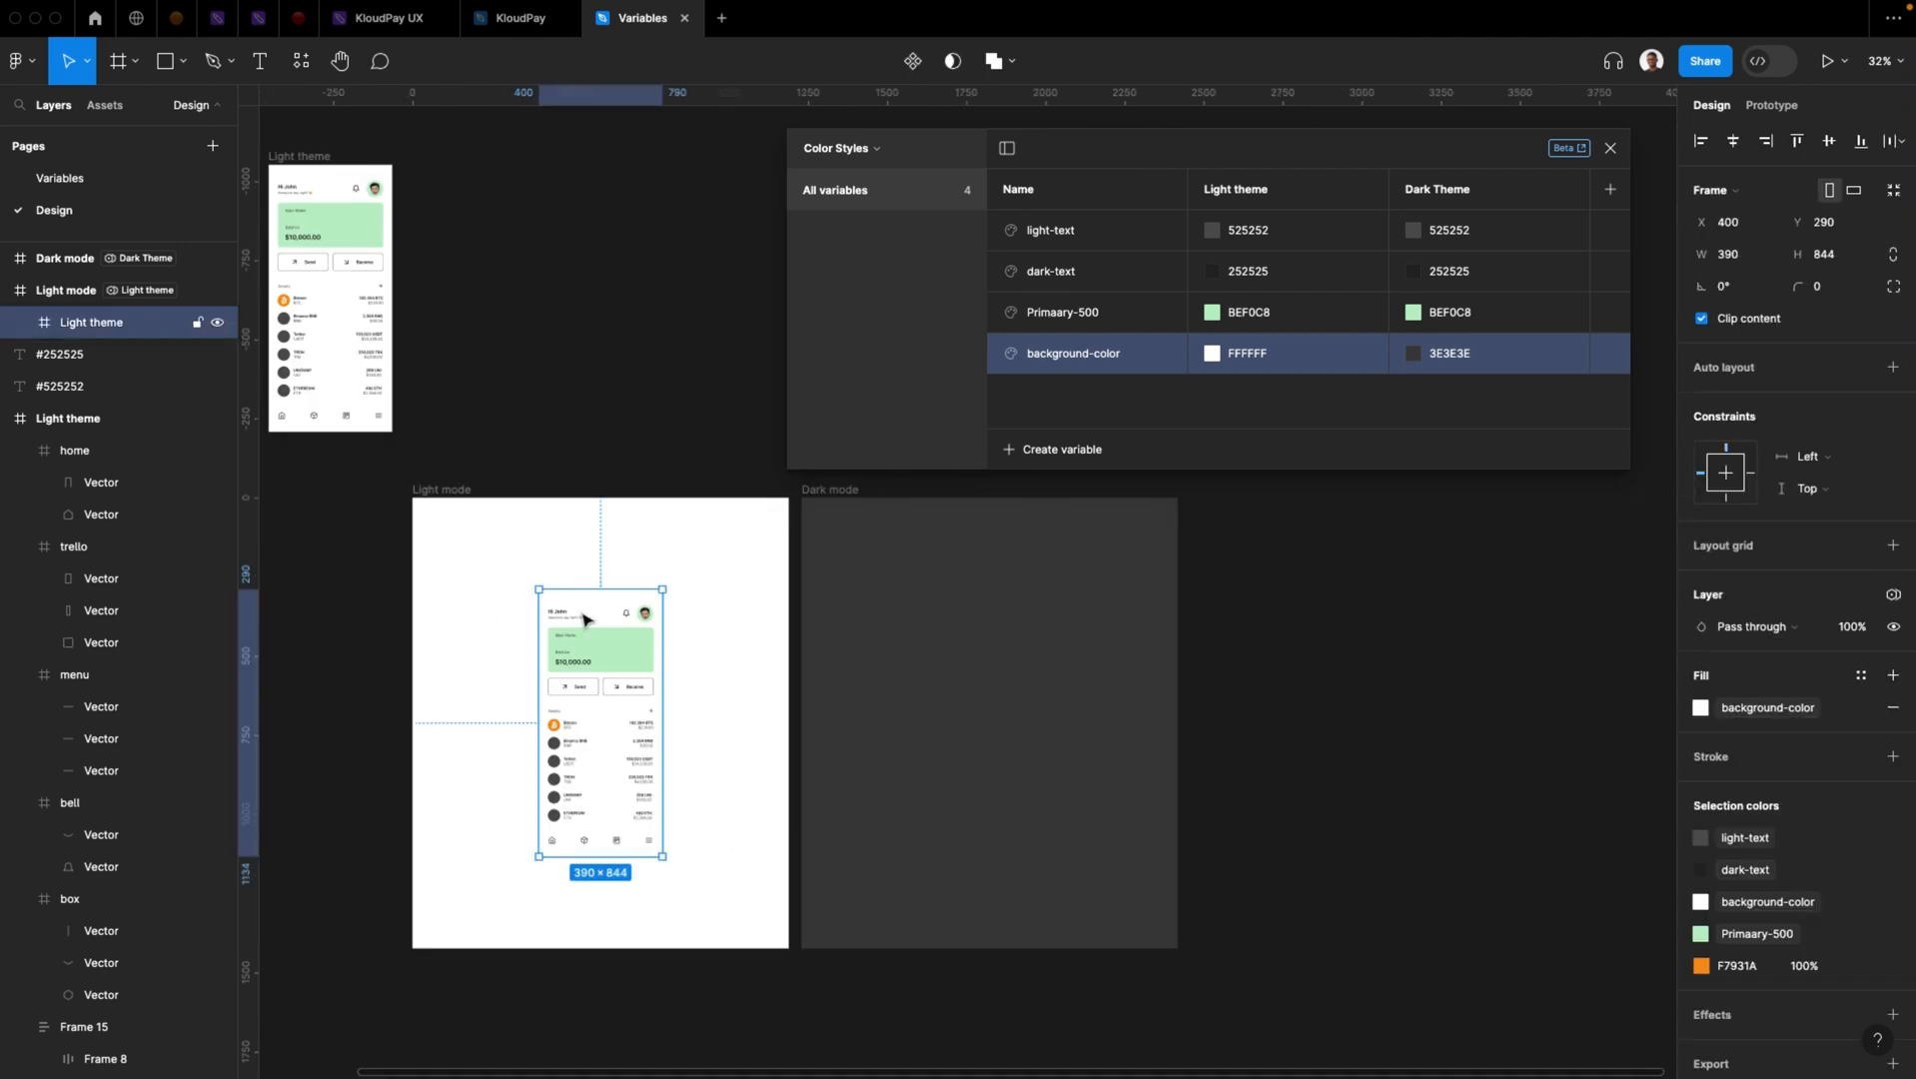
key("ctrl+d")
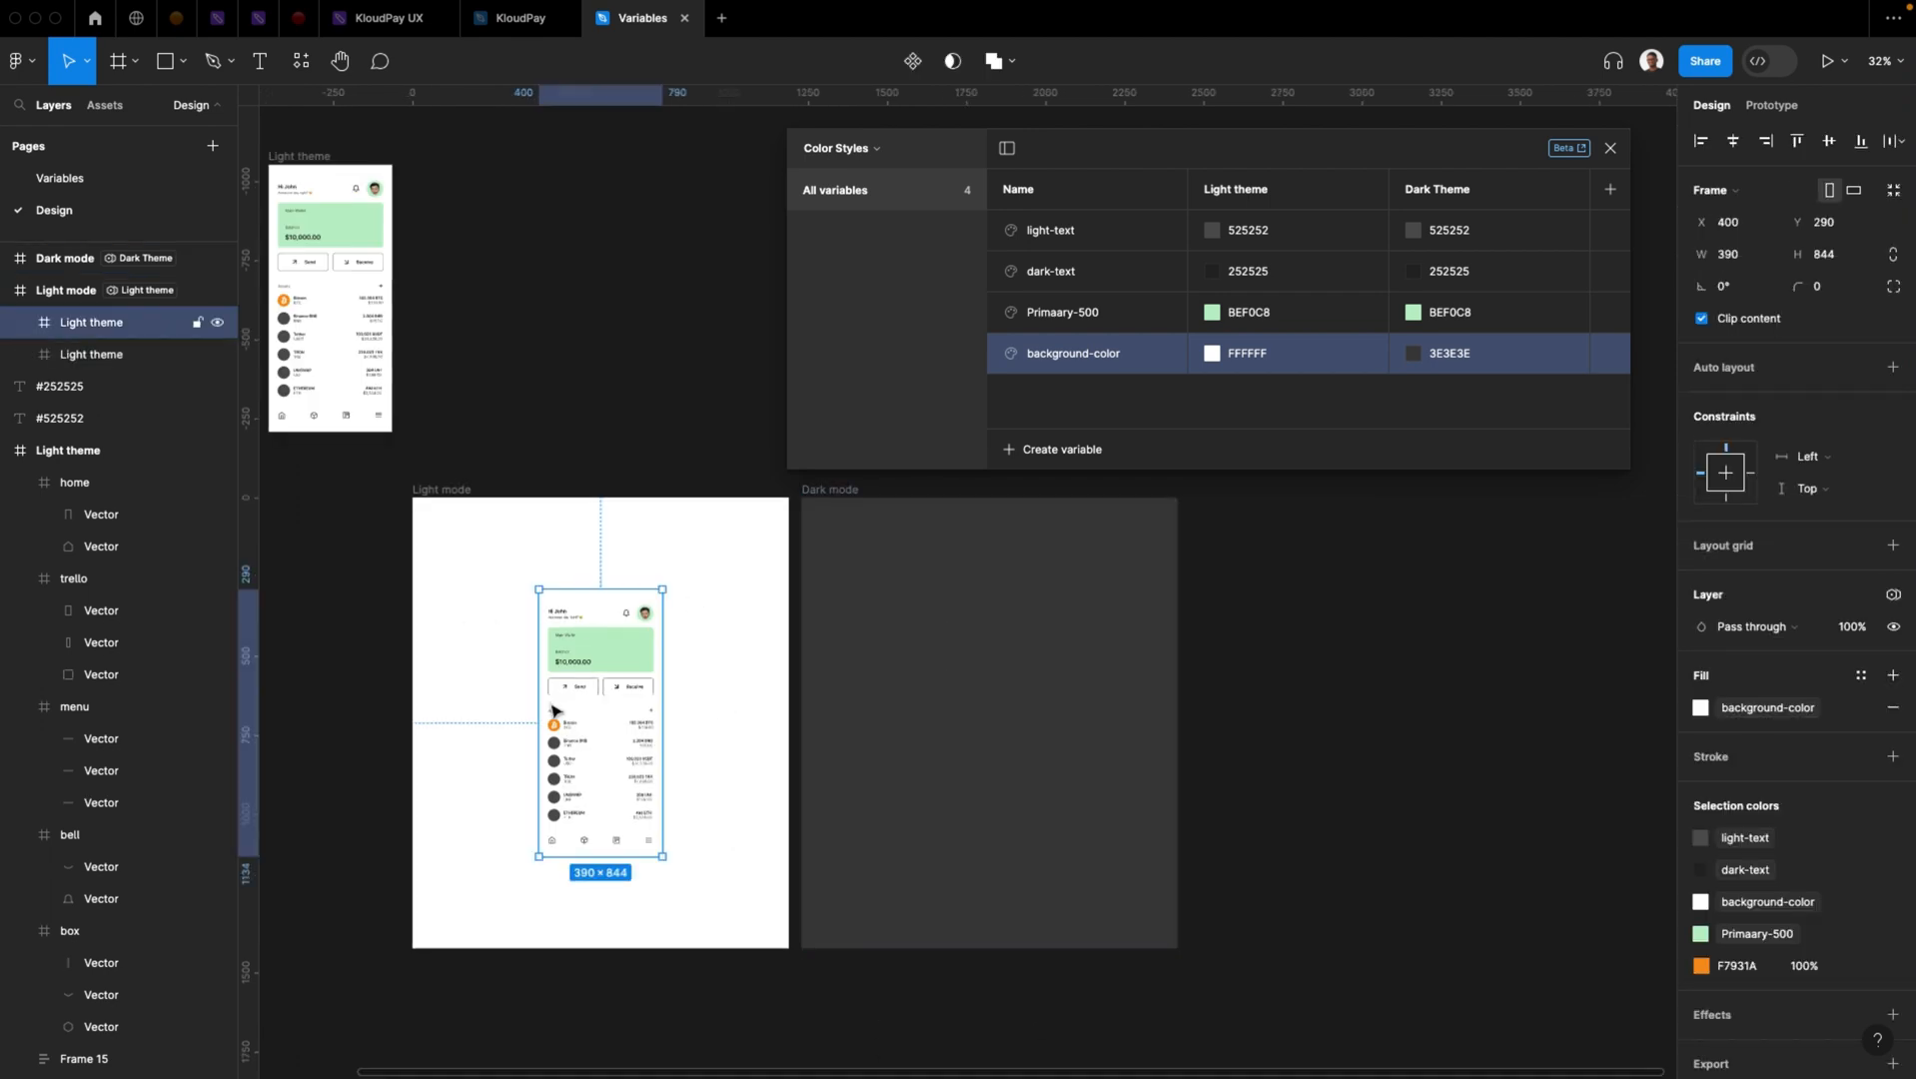
left_click_drag(599, 702, 996, 684)
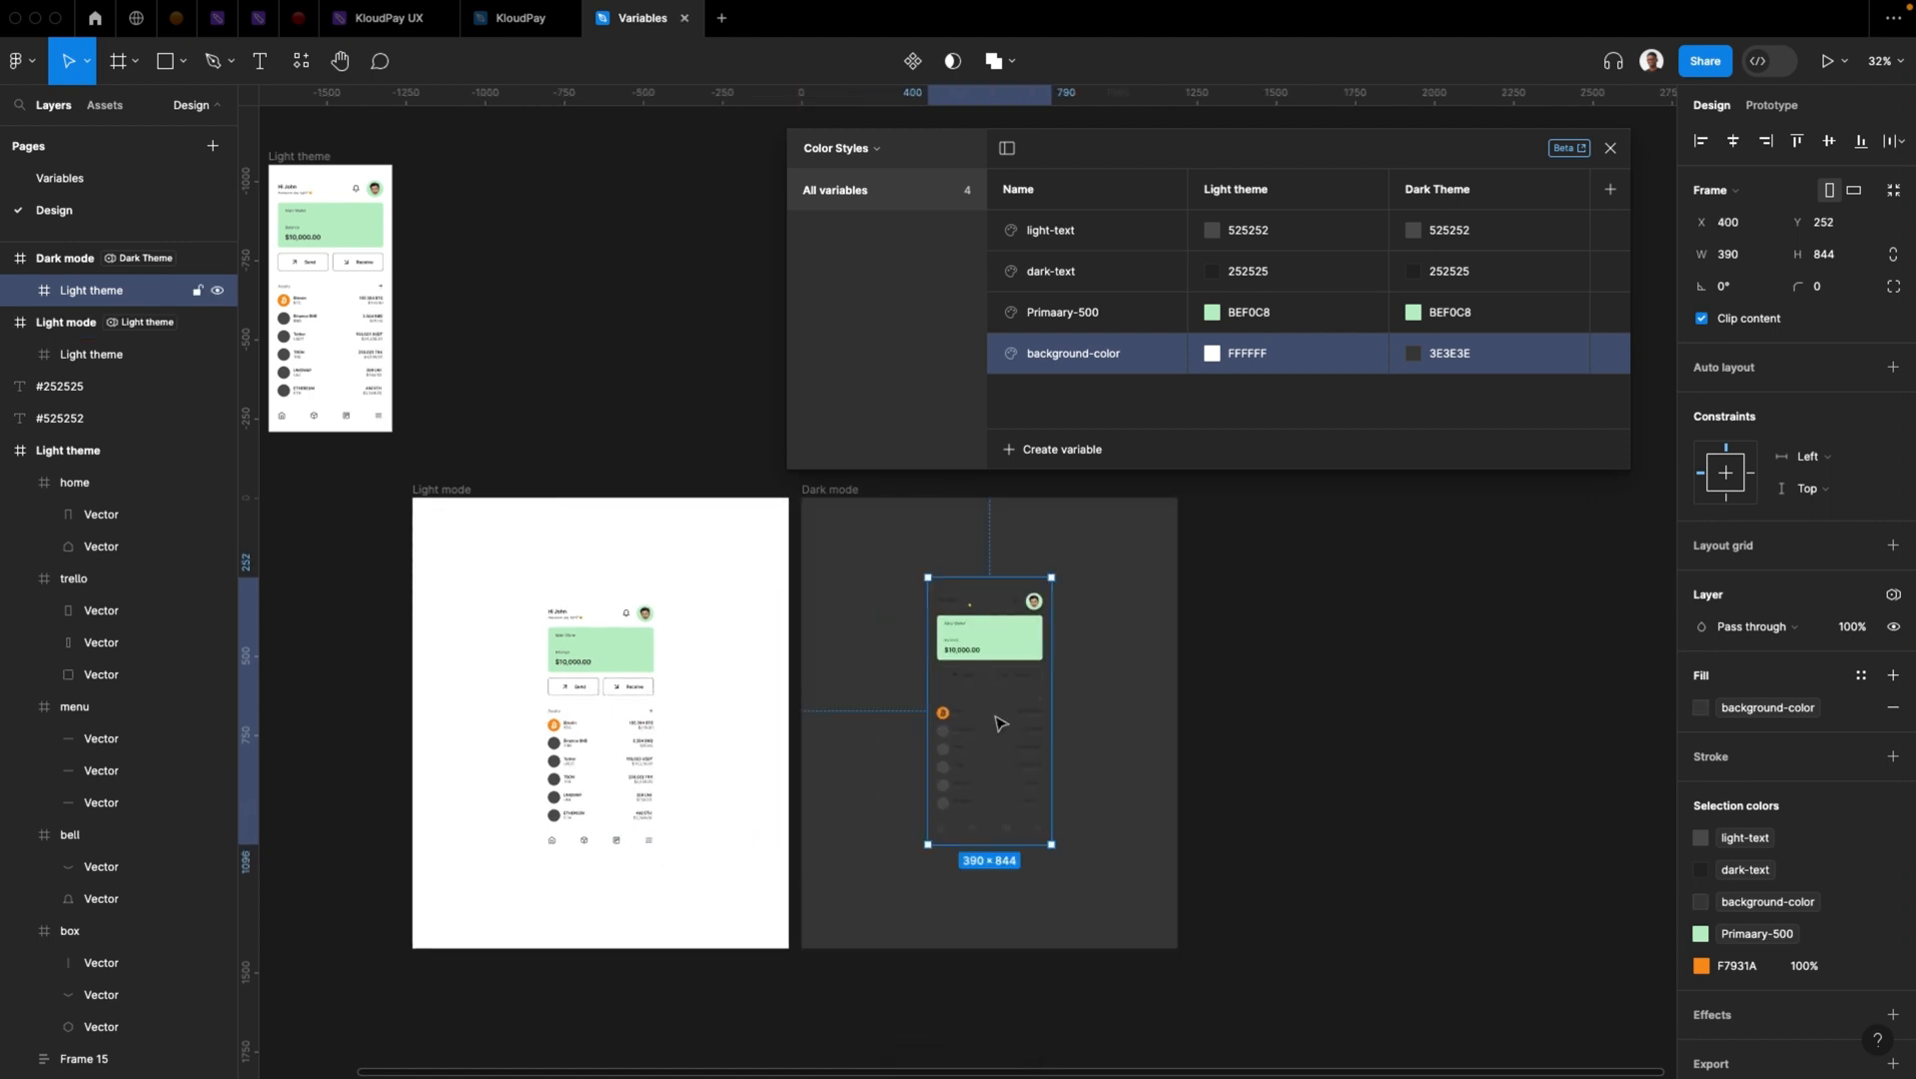
scroll(994, 721, "up", 1)
left_click(896, 556)
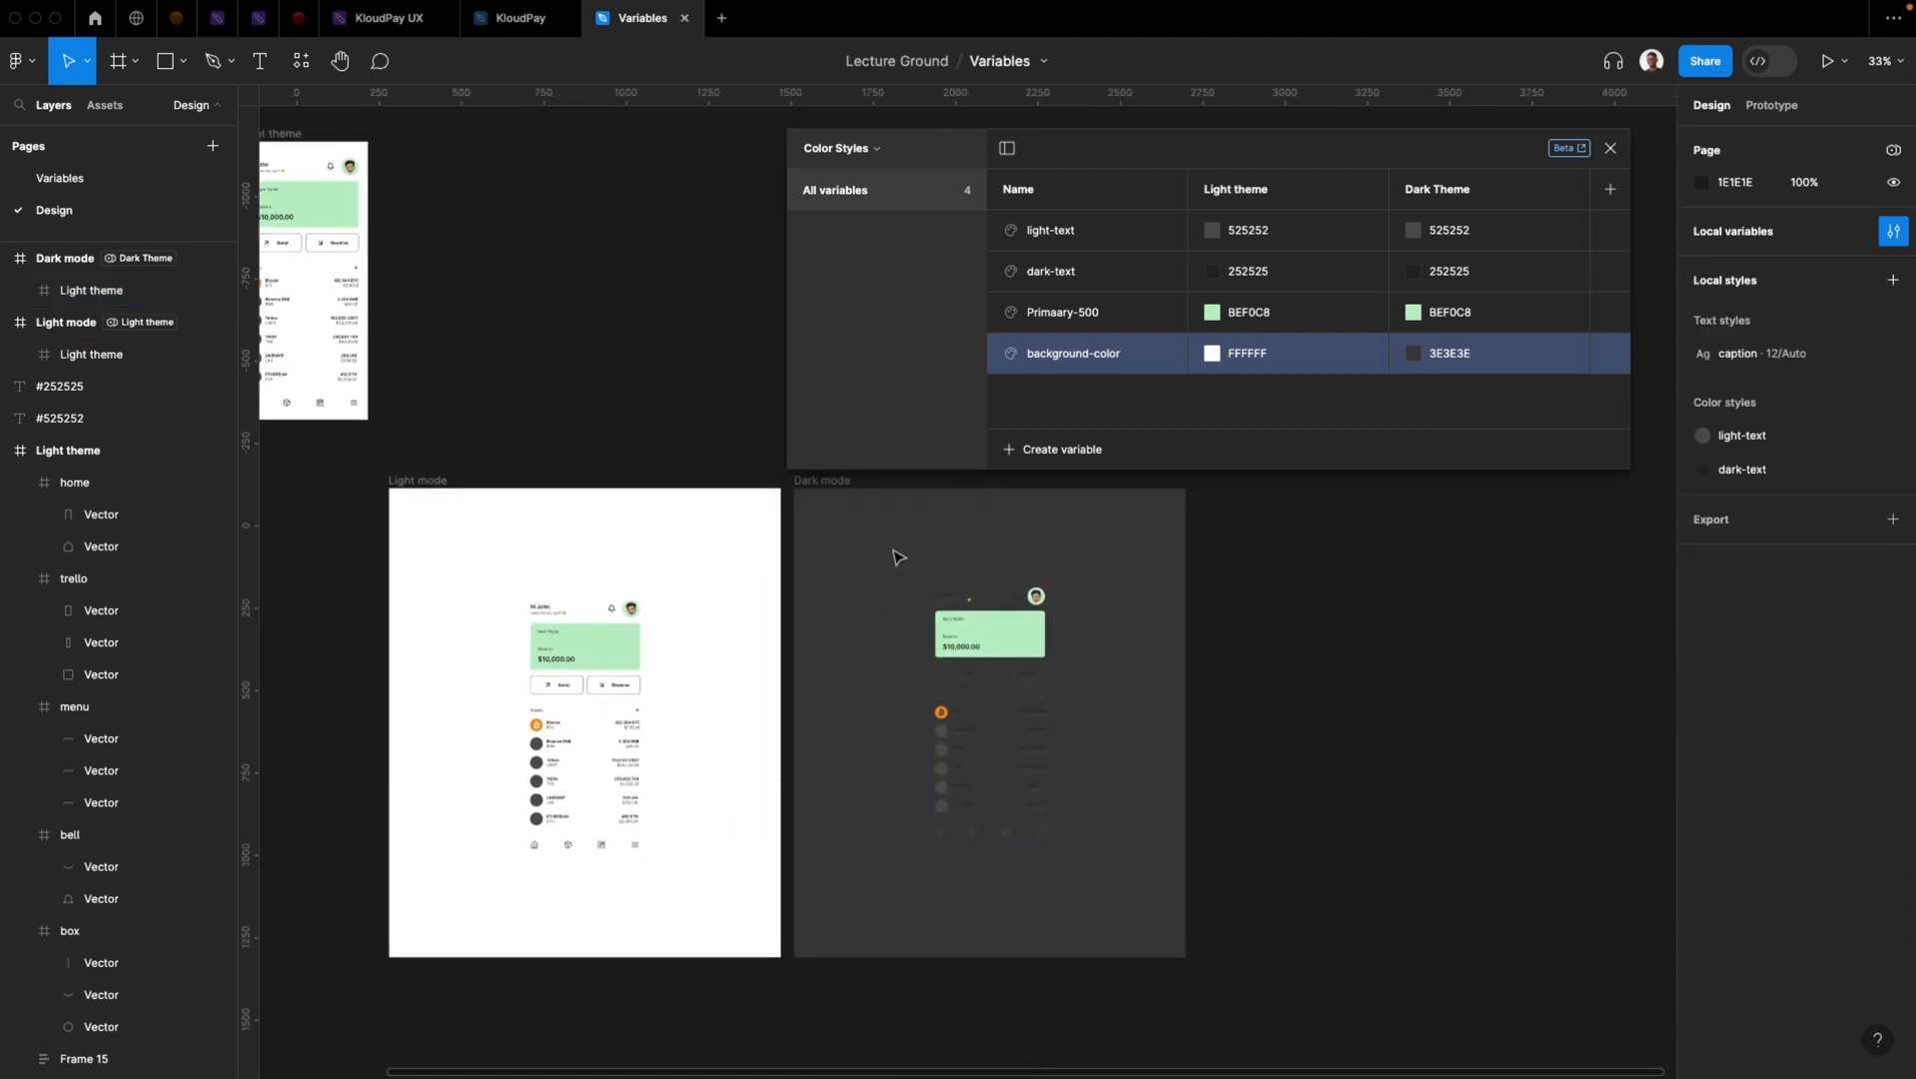
Remove the background-color fills from the Dark mode and Light mode frames
left_click(825, 487)
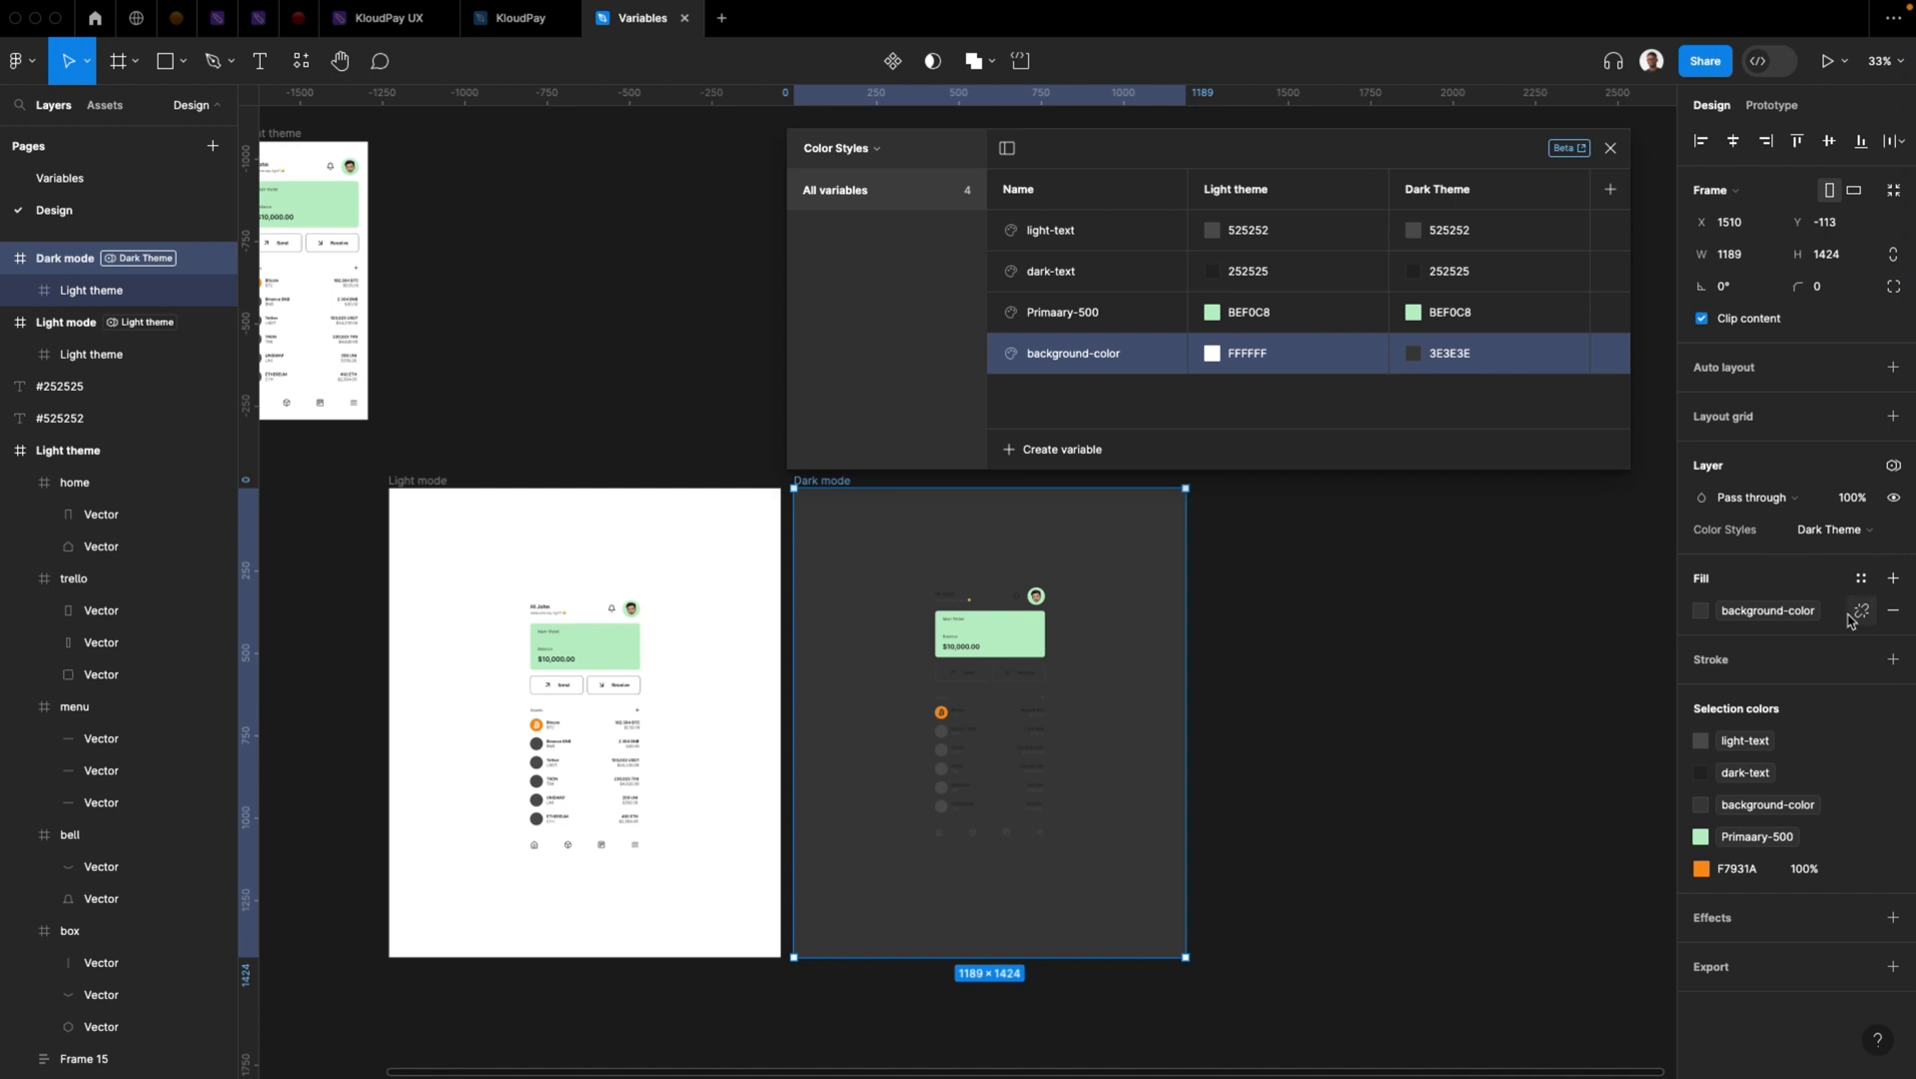
left_click(1702, 611)
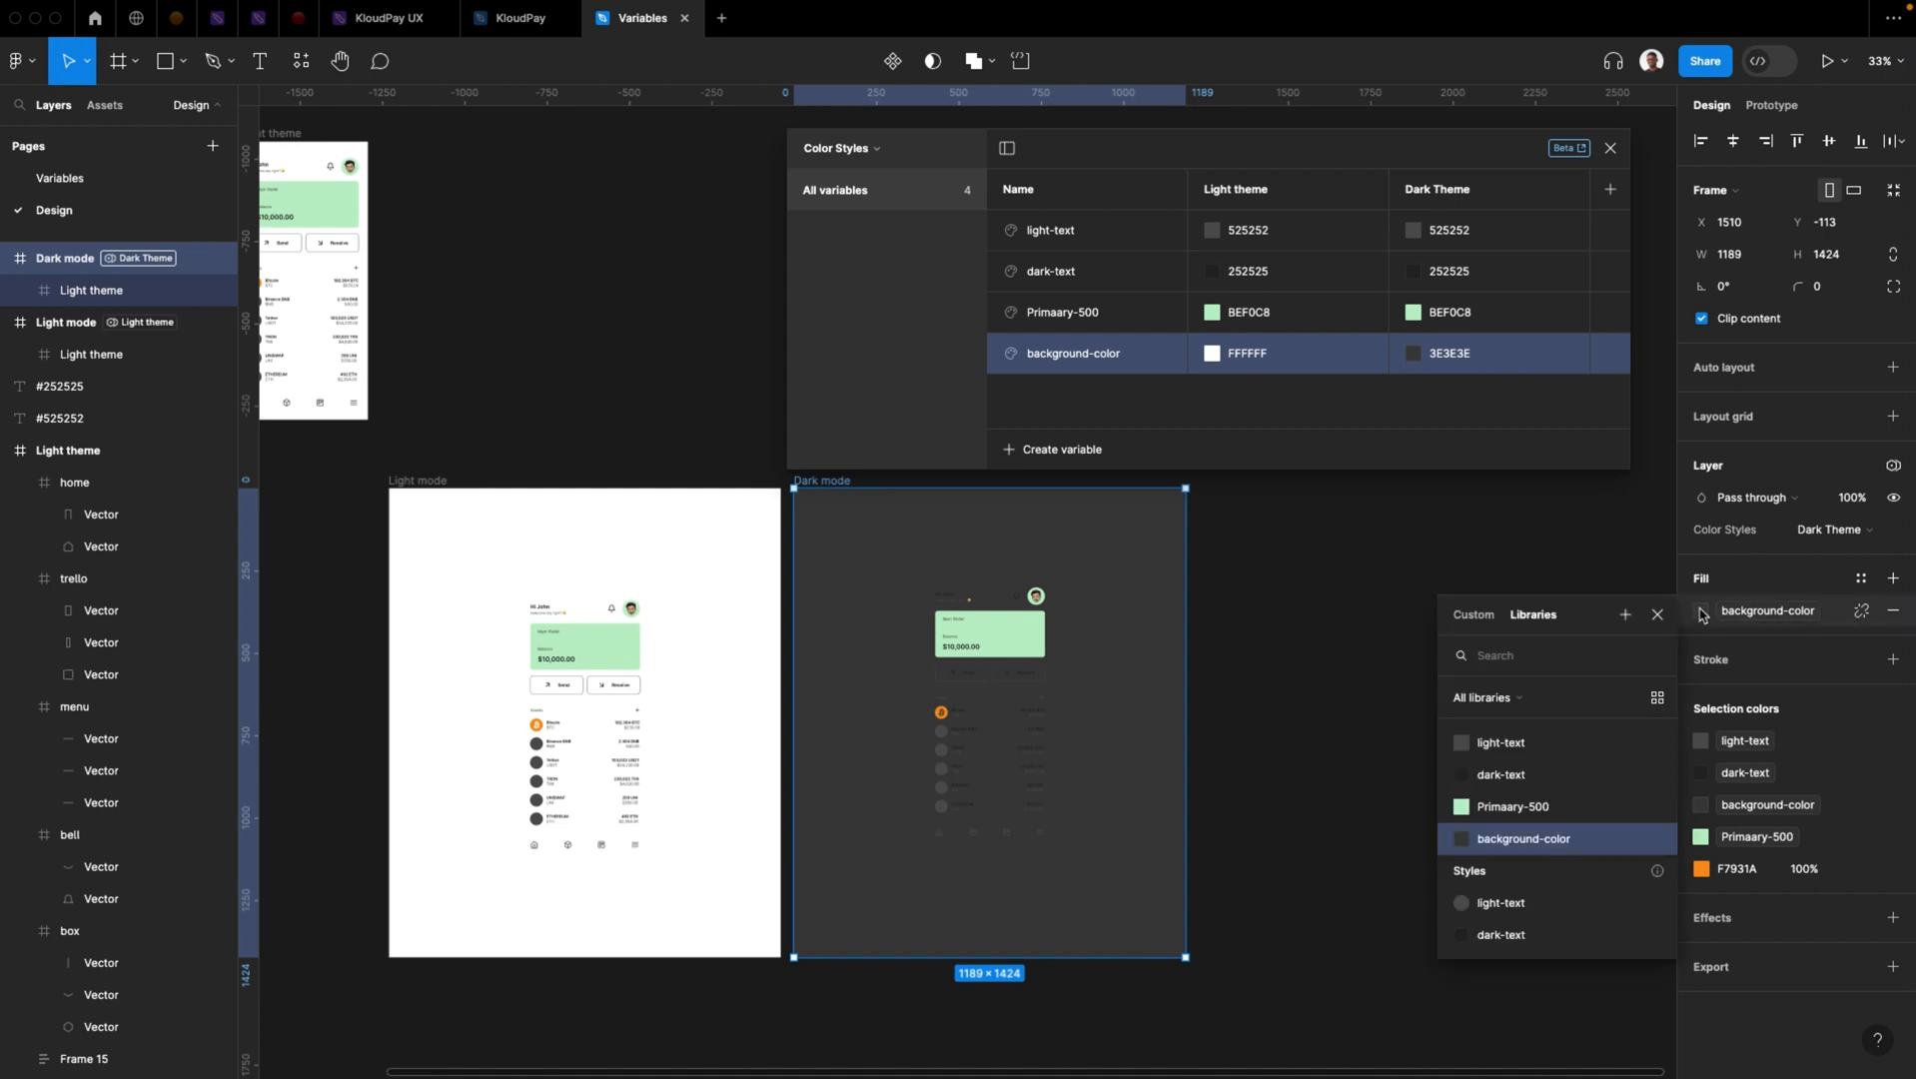
left_click(1701, 612)
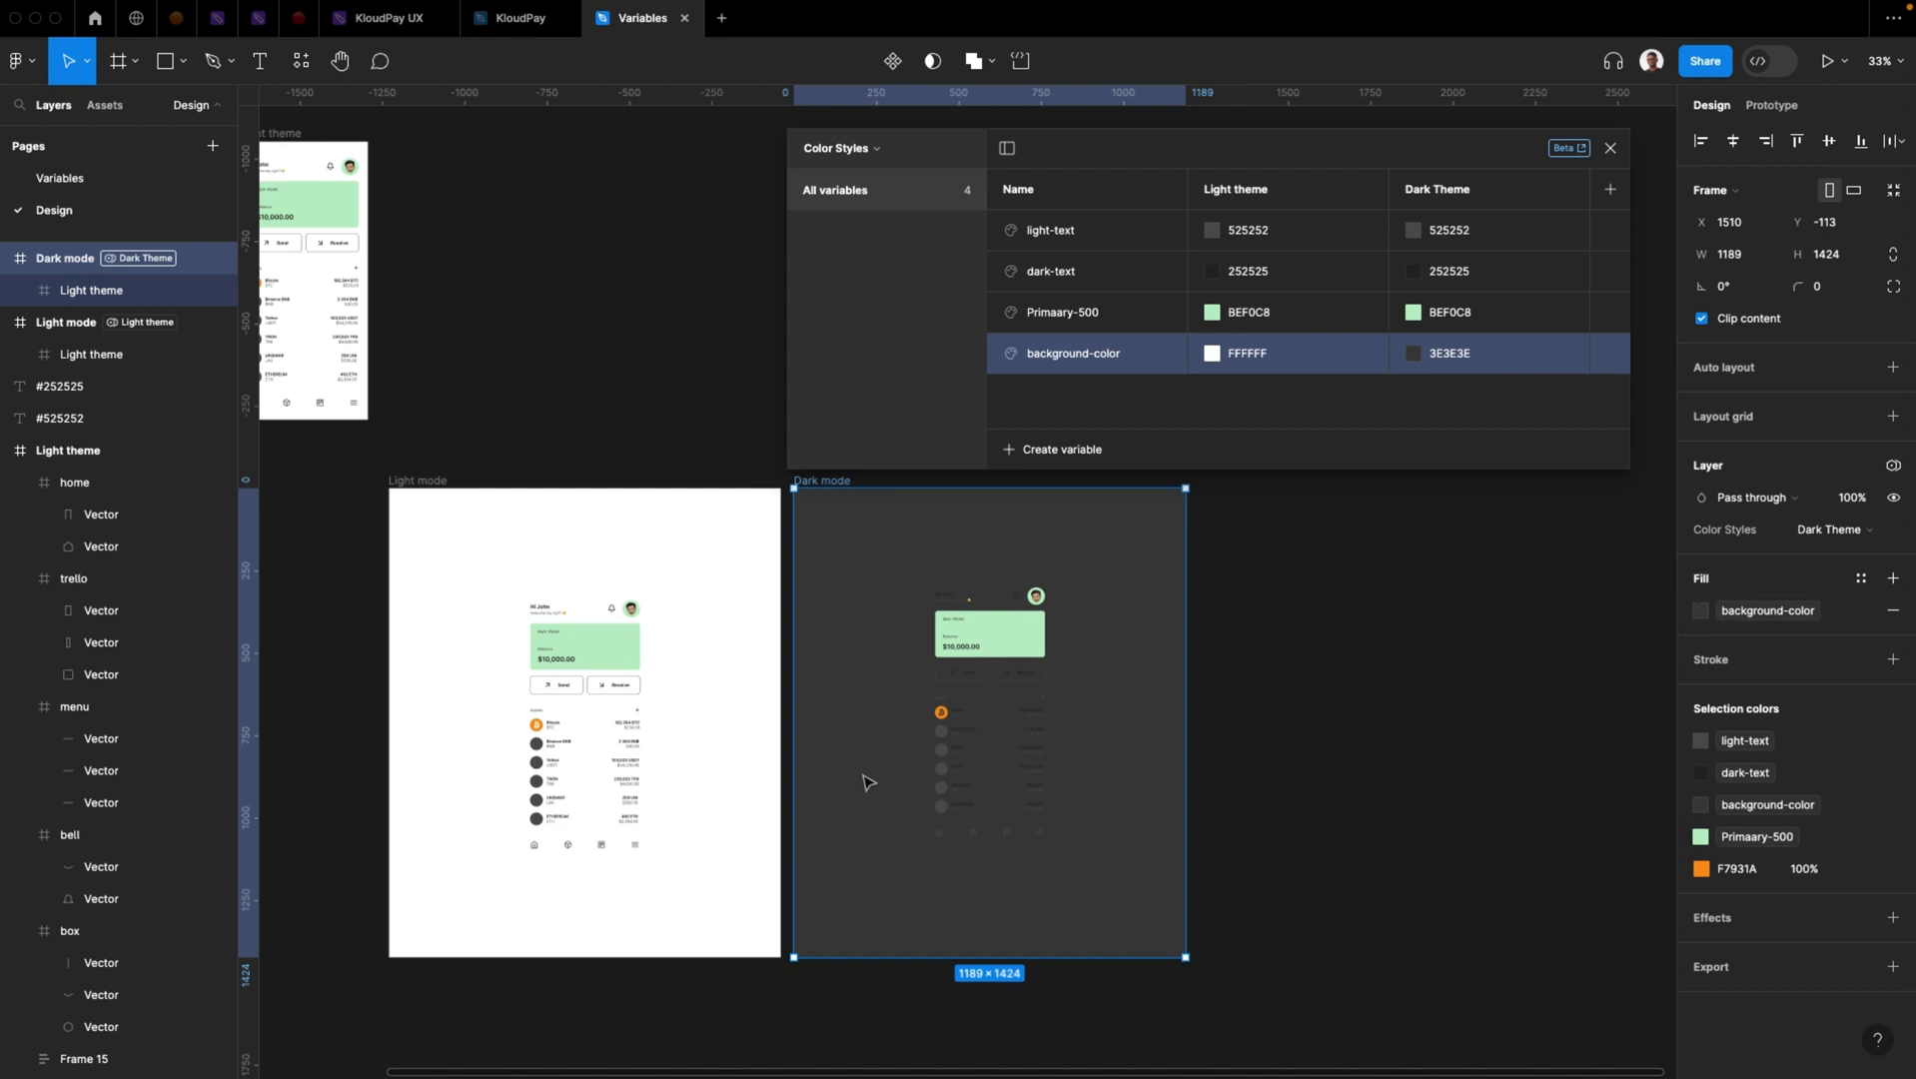
scroll(902, 778, "up", 5)
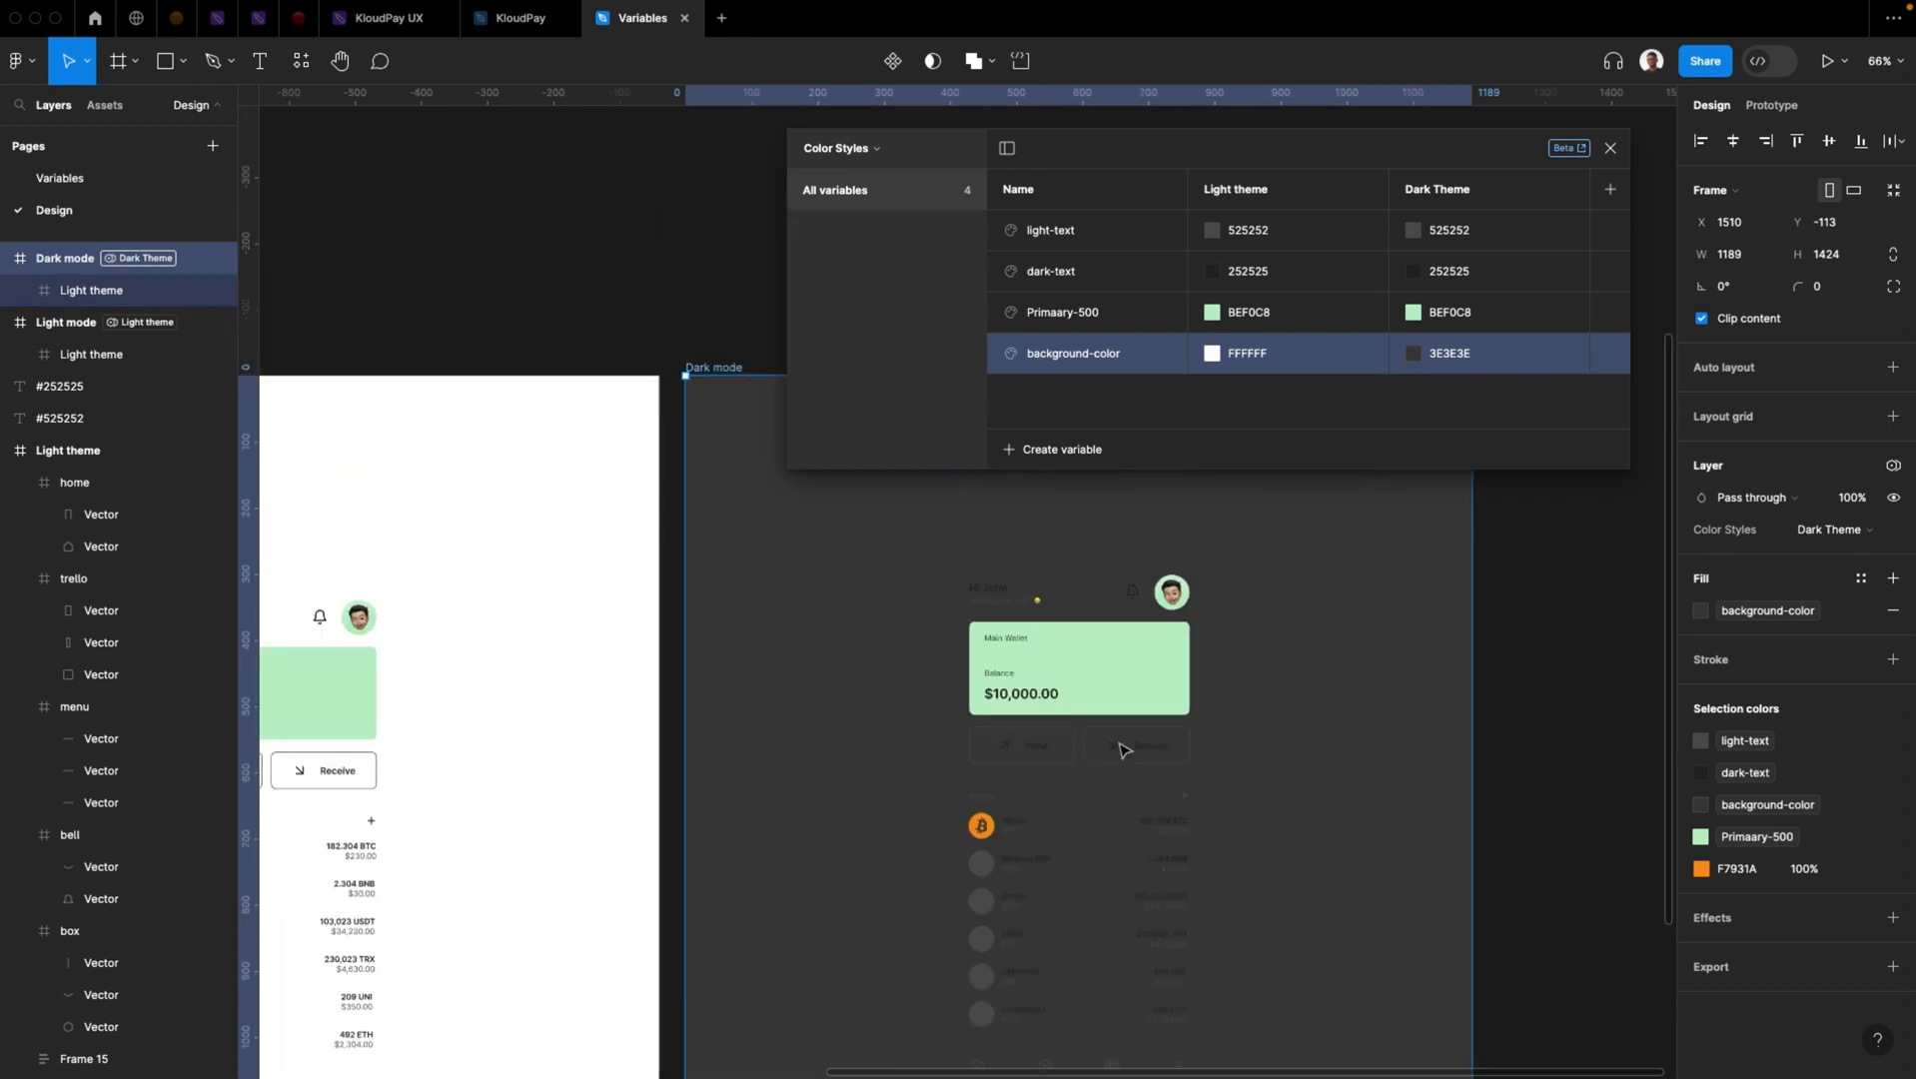
scroll(1125, 750, "down", 3)
scroll(1125, 750, "down", 5)
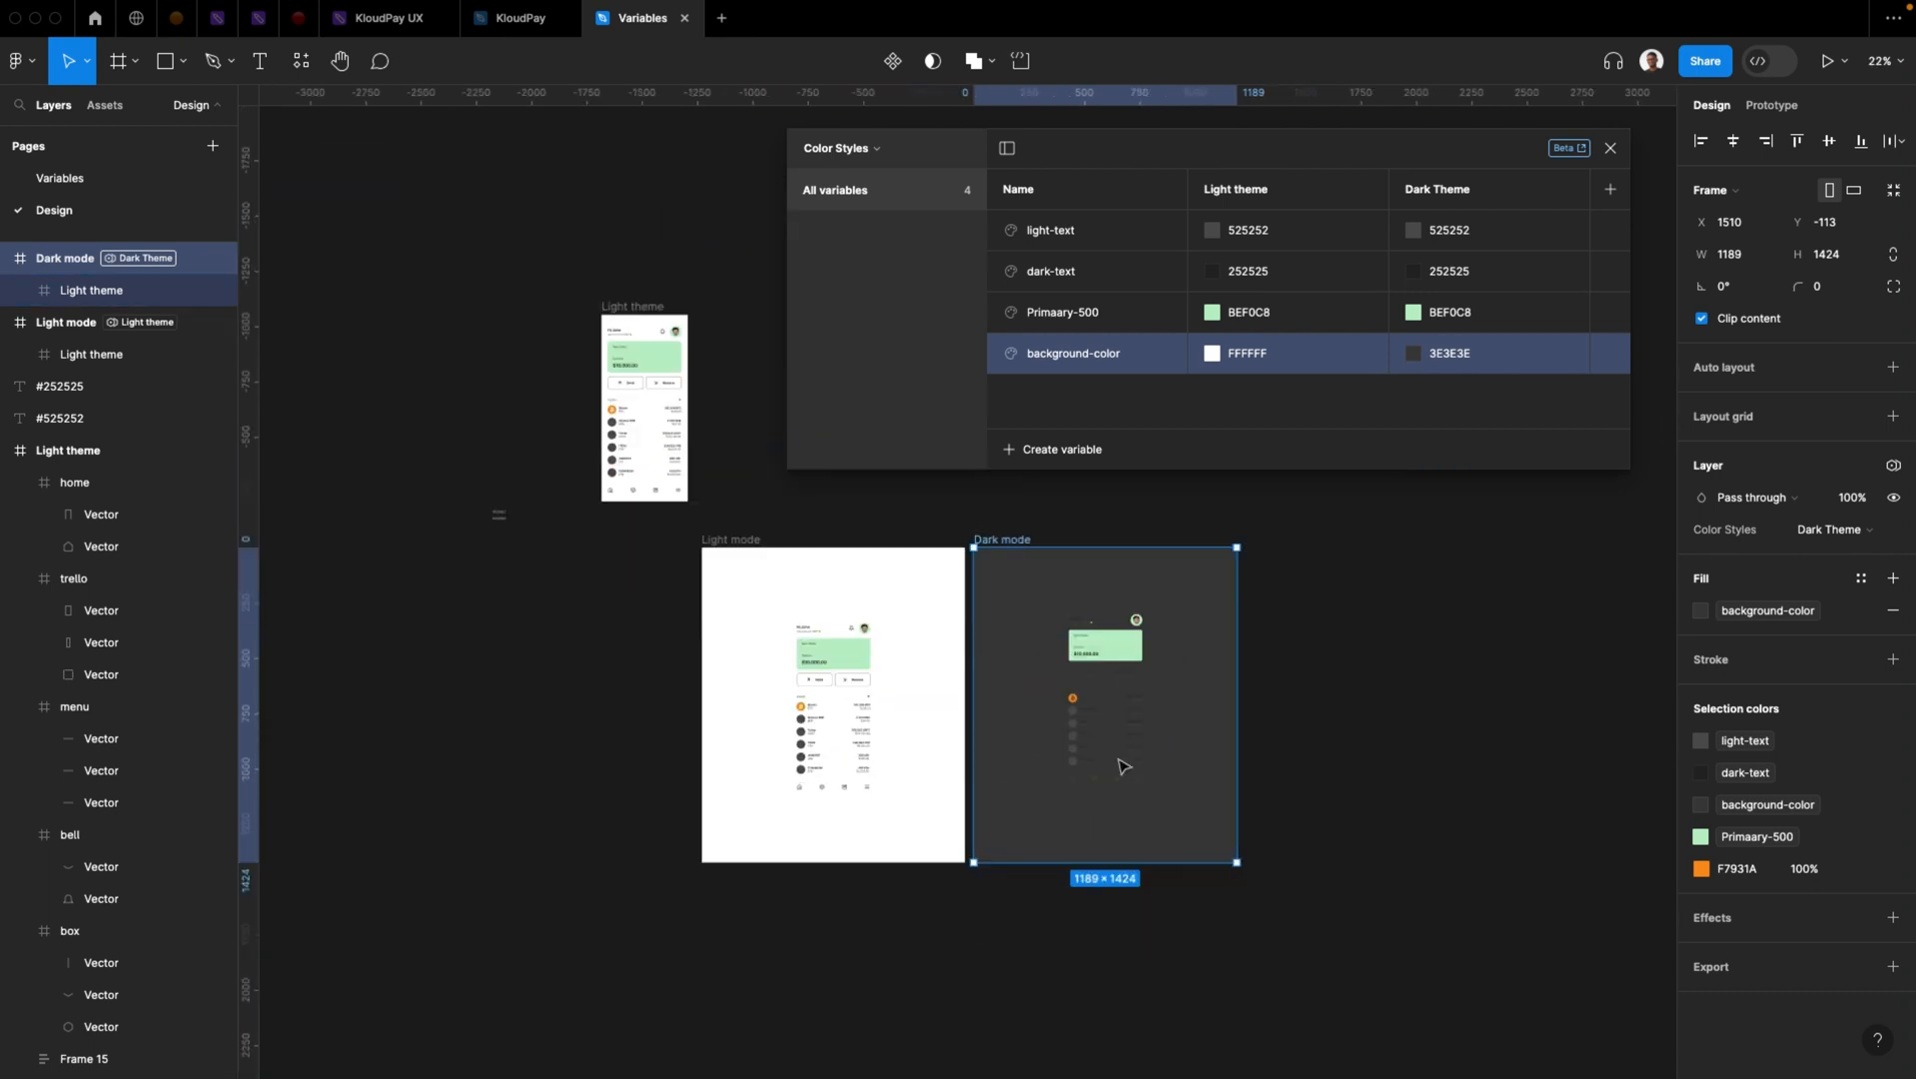
scroll(1125, 763, "up", 1)
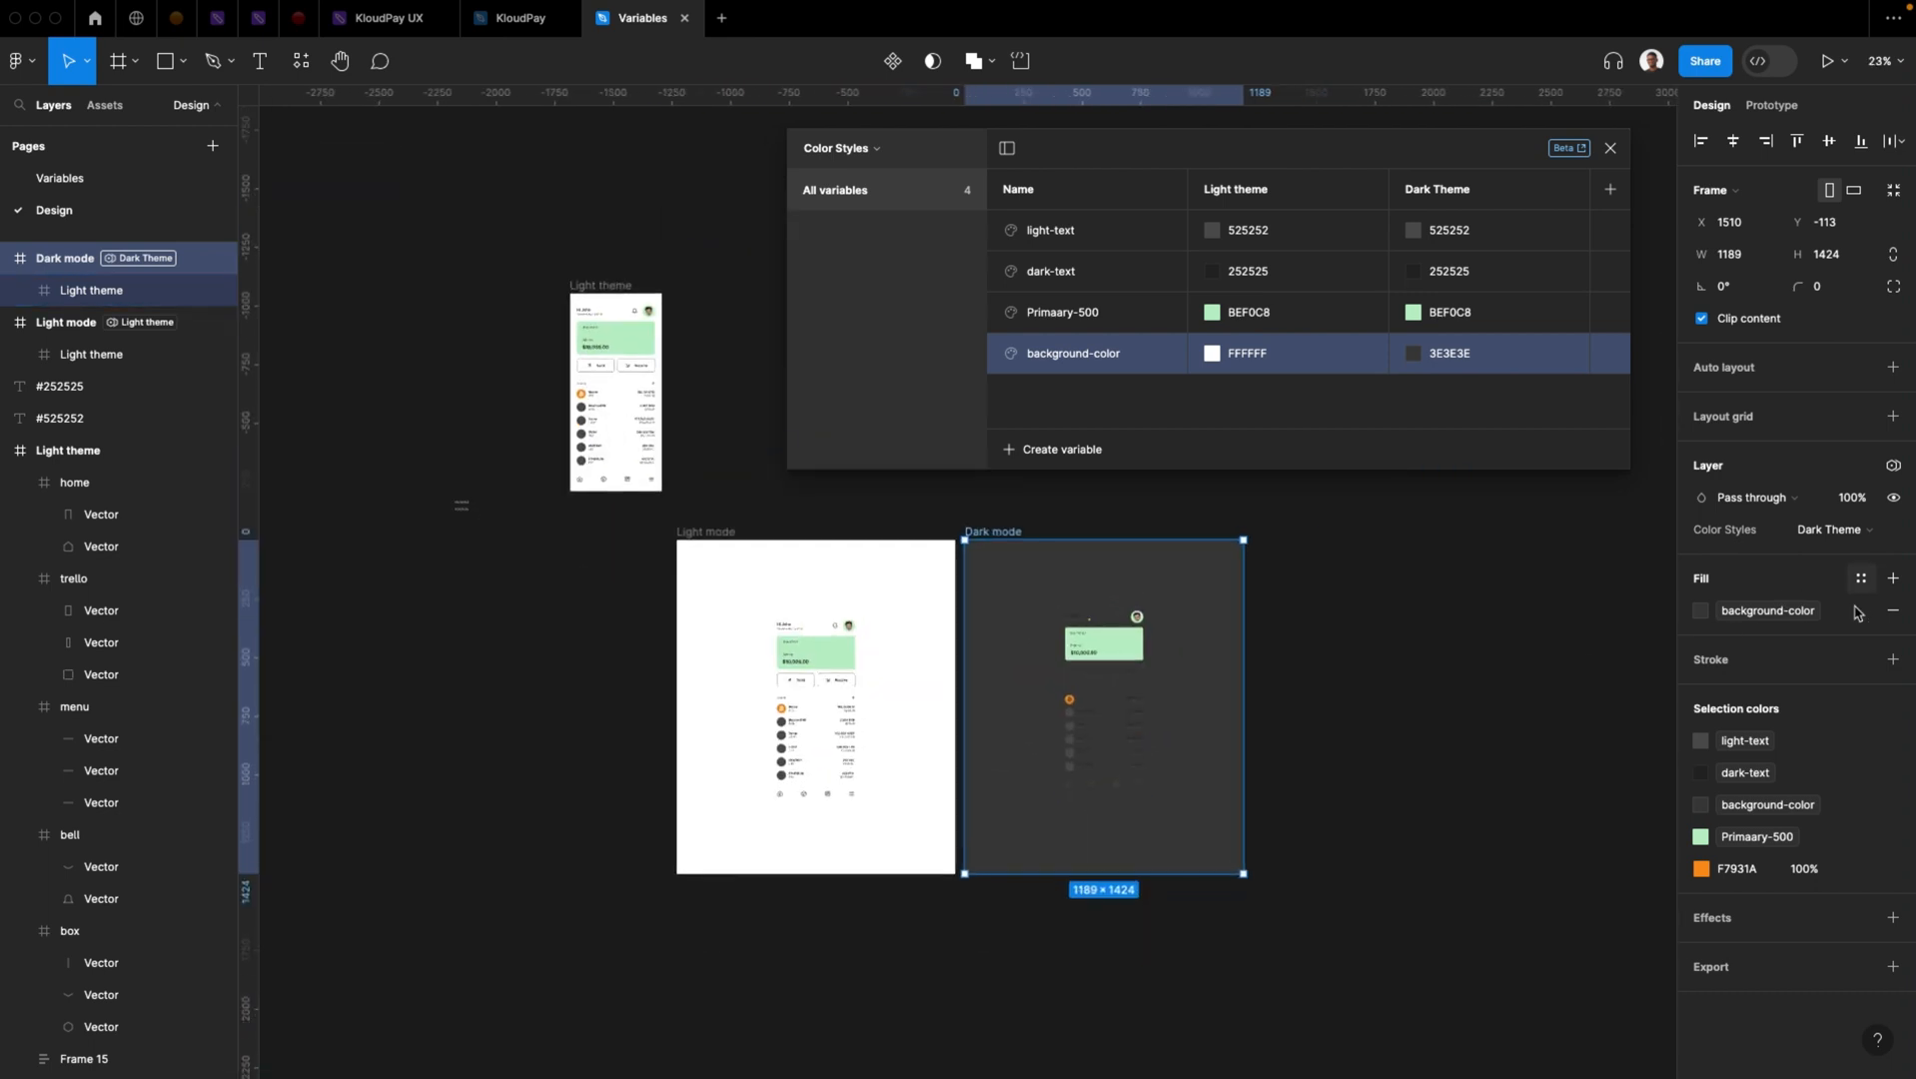
left_click(1891, 614)
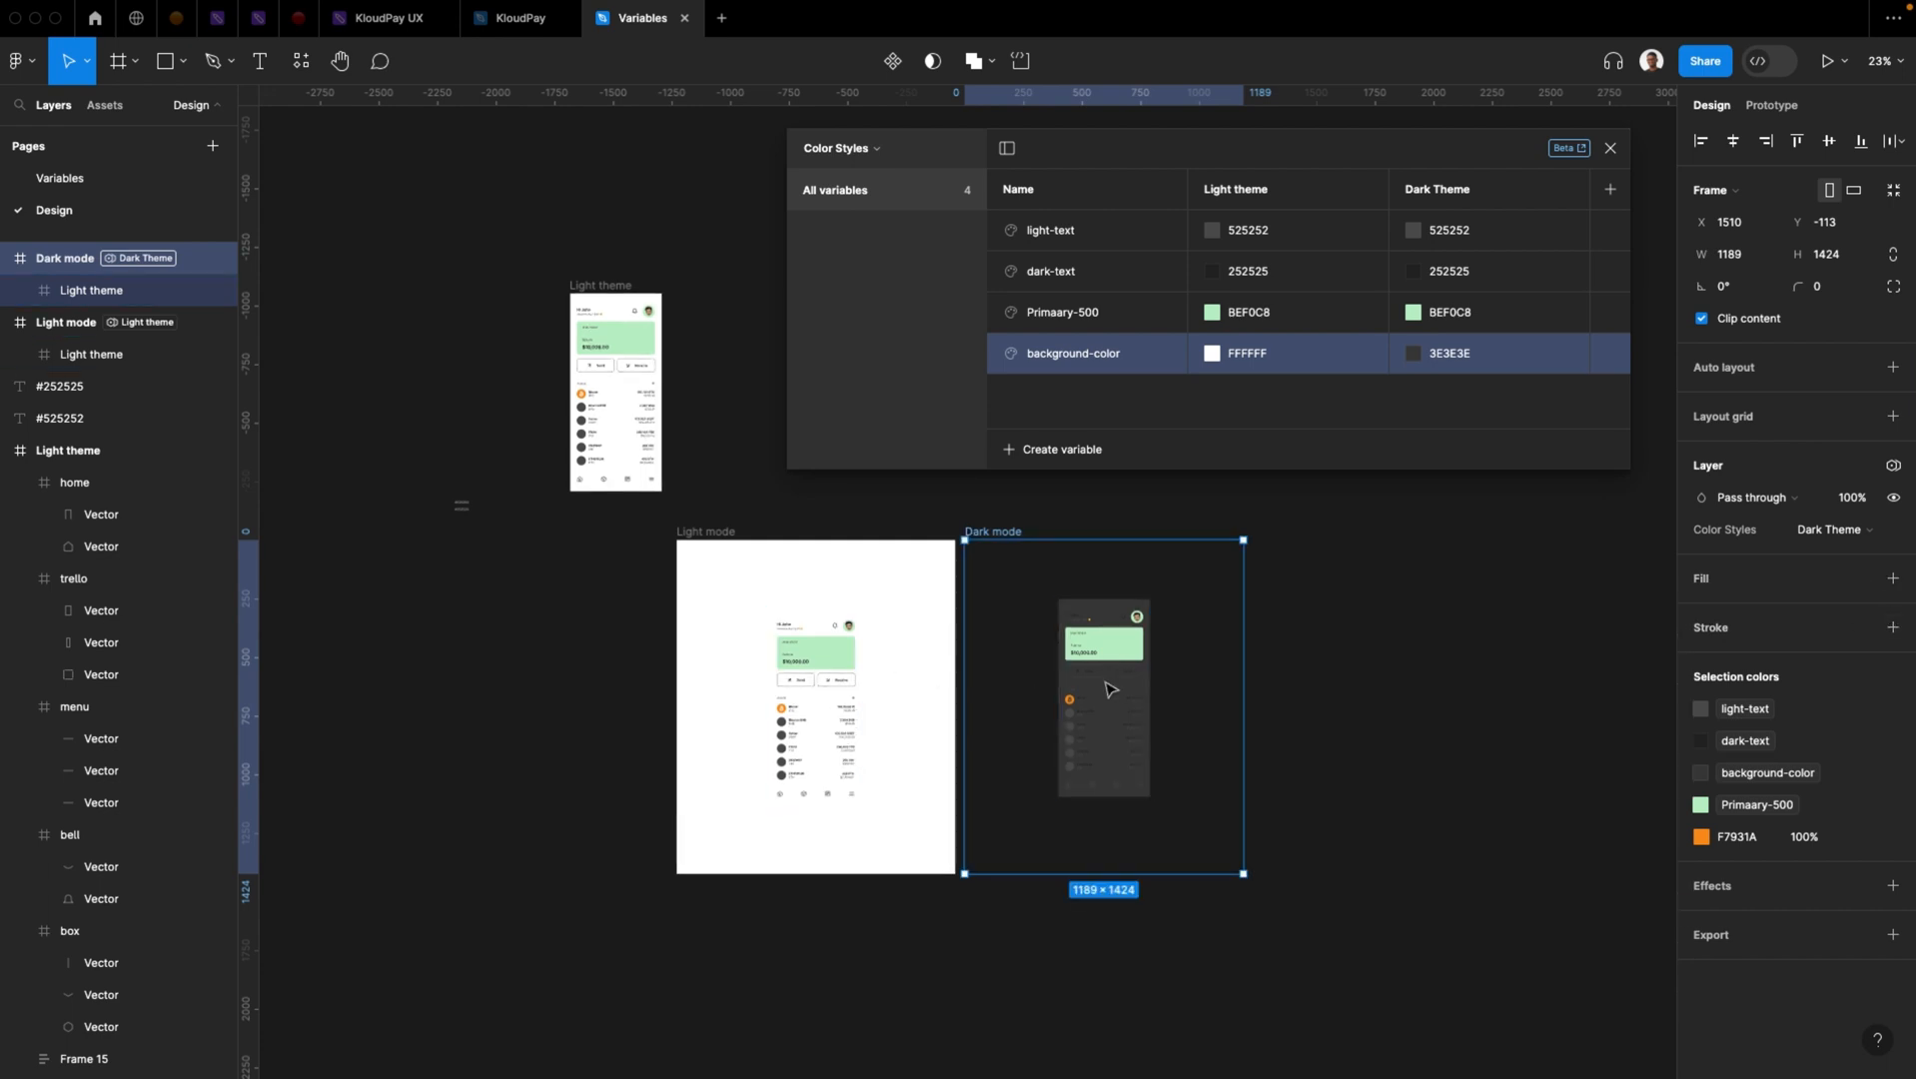
left_click(712, 537)
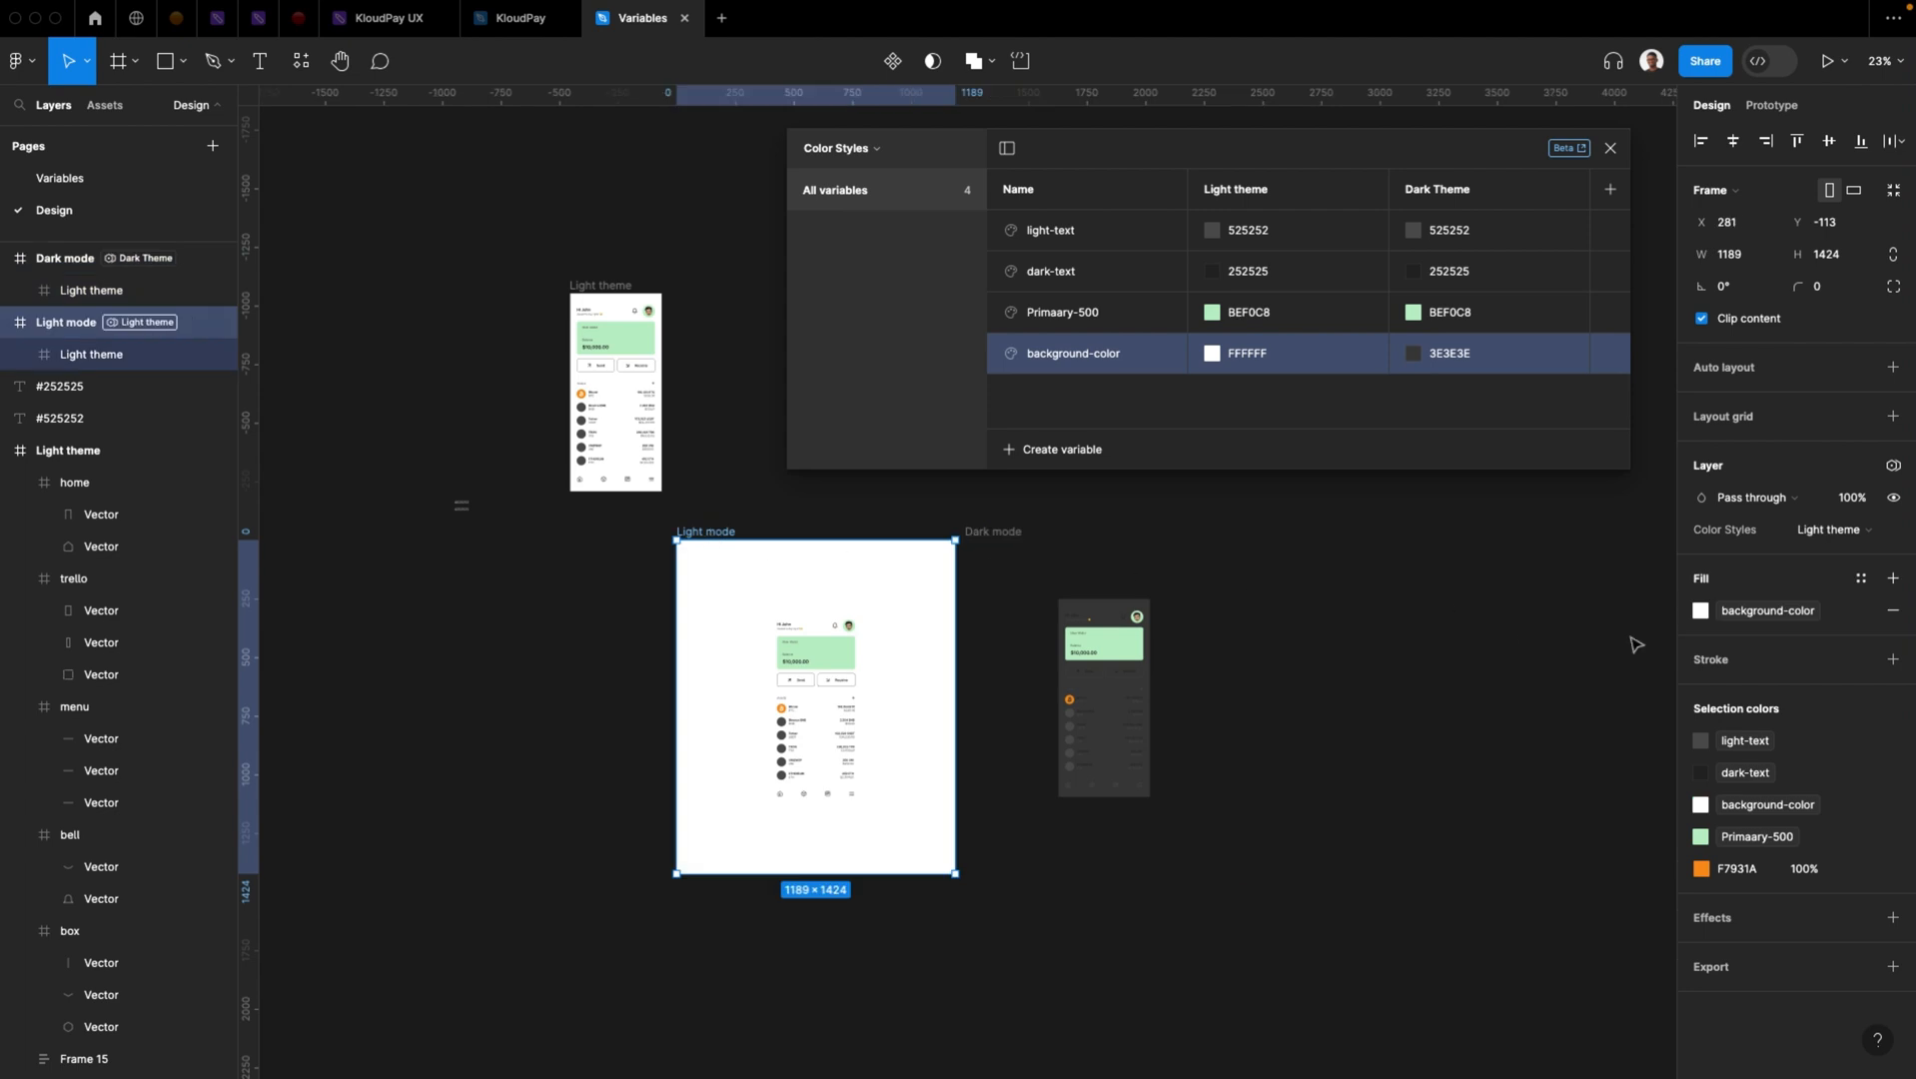
left_click(1891, 614)
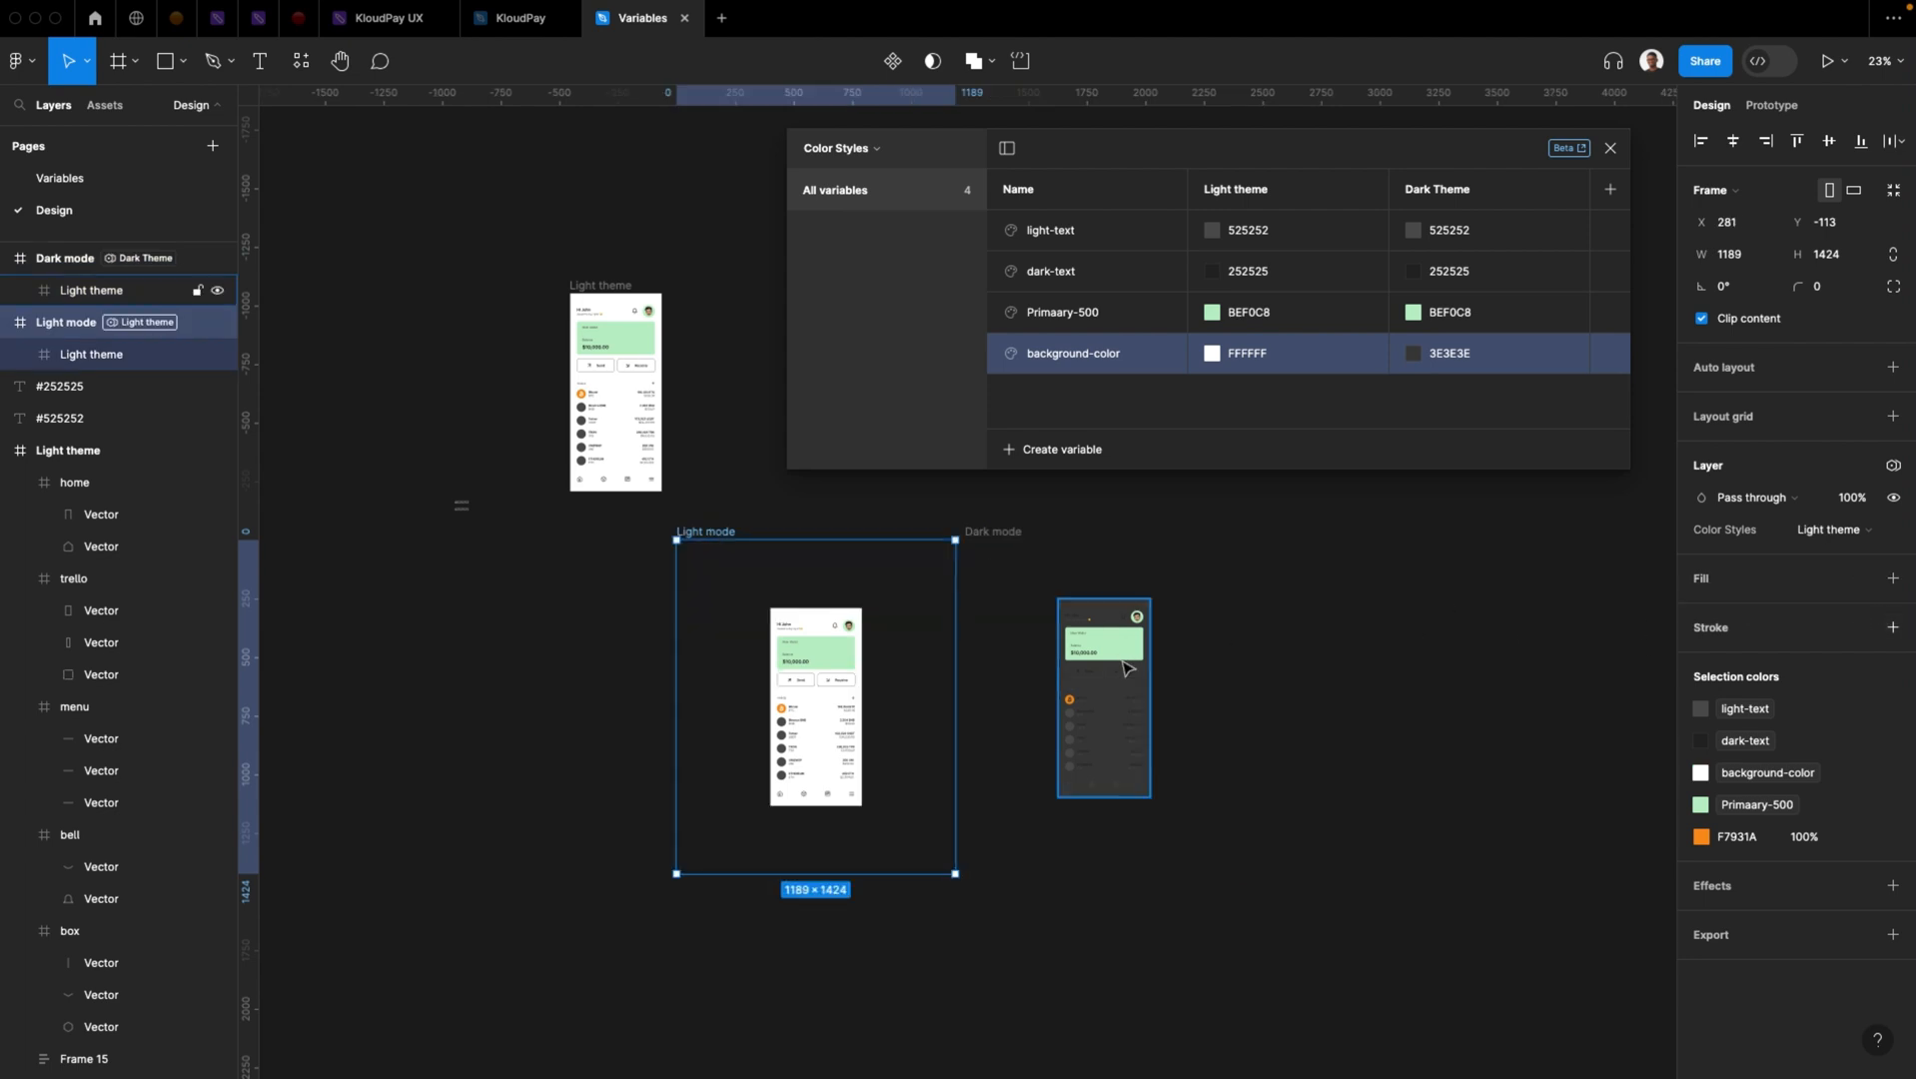
Set the Dark Theme values of the light-text variable to D3D3D3 and the dark-text variable to FEFEFE
scroll(1029, 604, "up", 2)
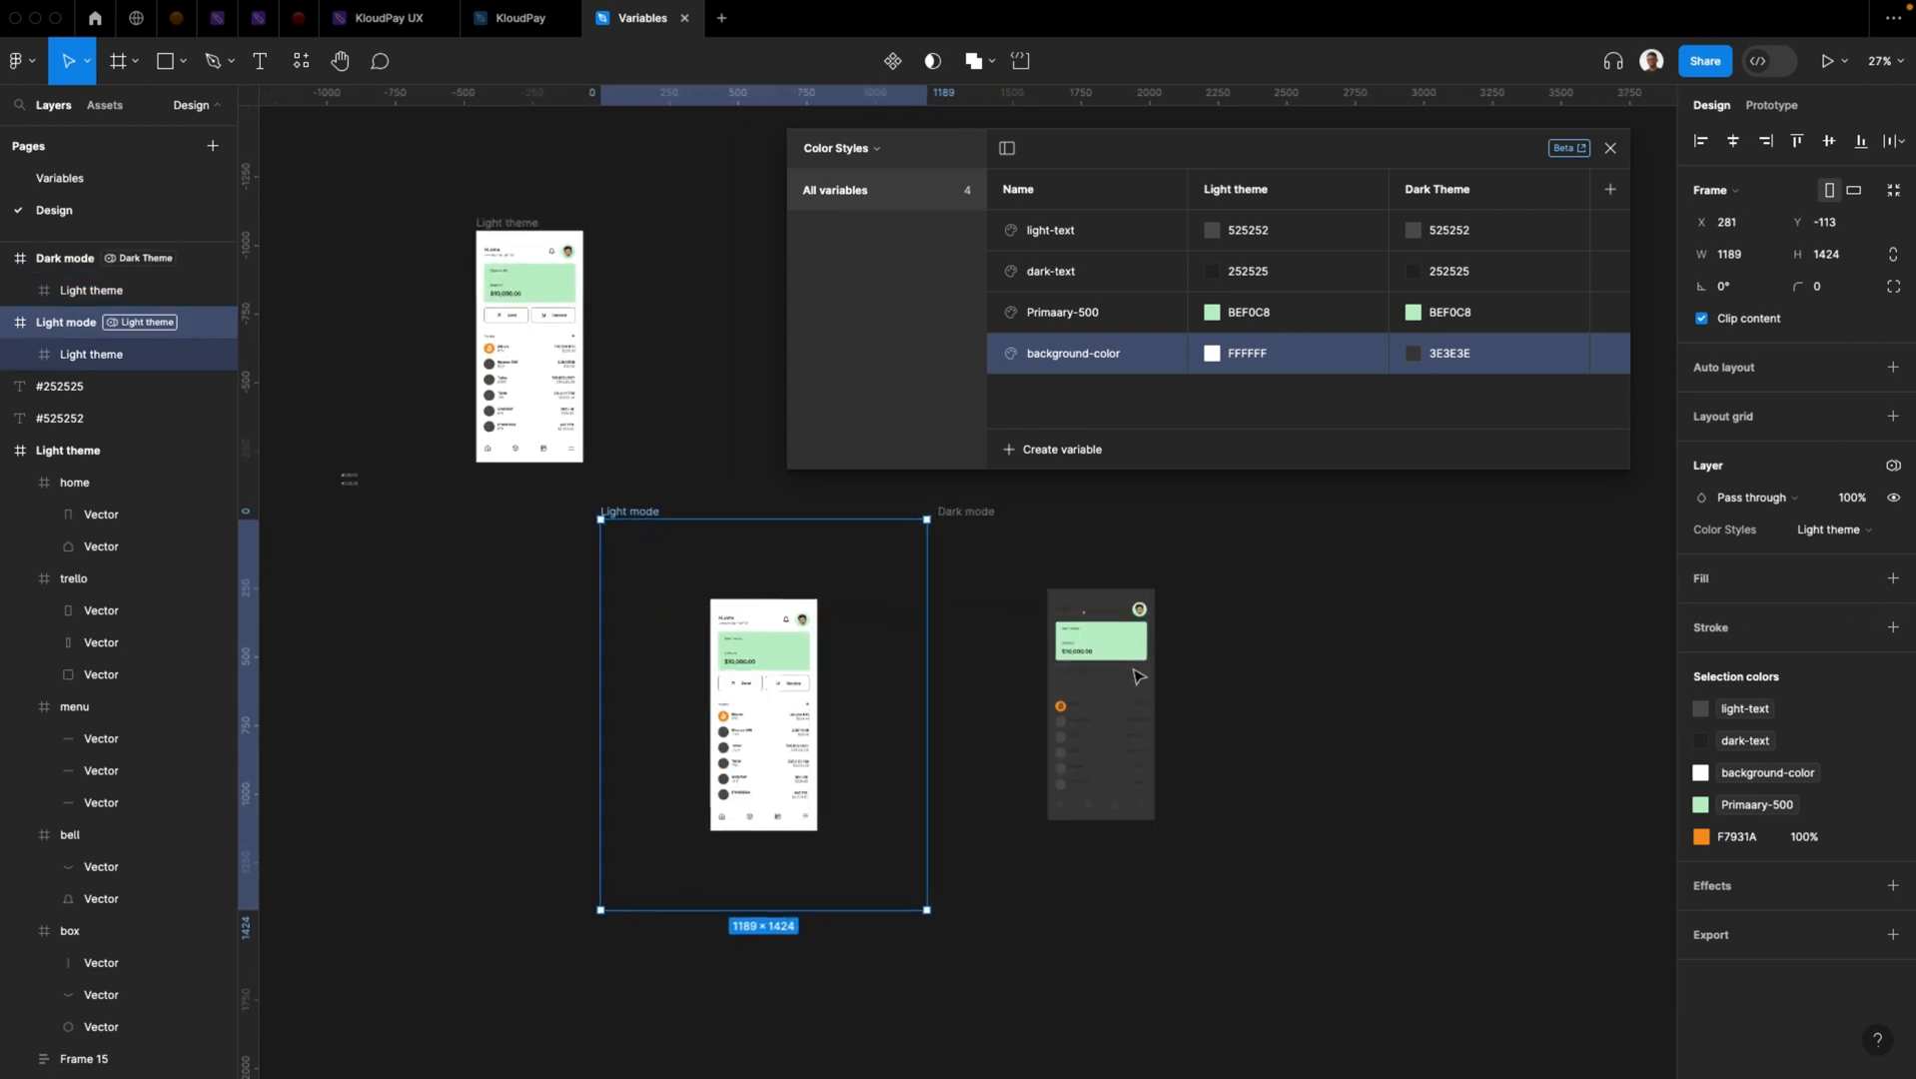
scroll(1107, 677, "up", 5)
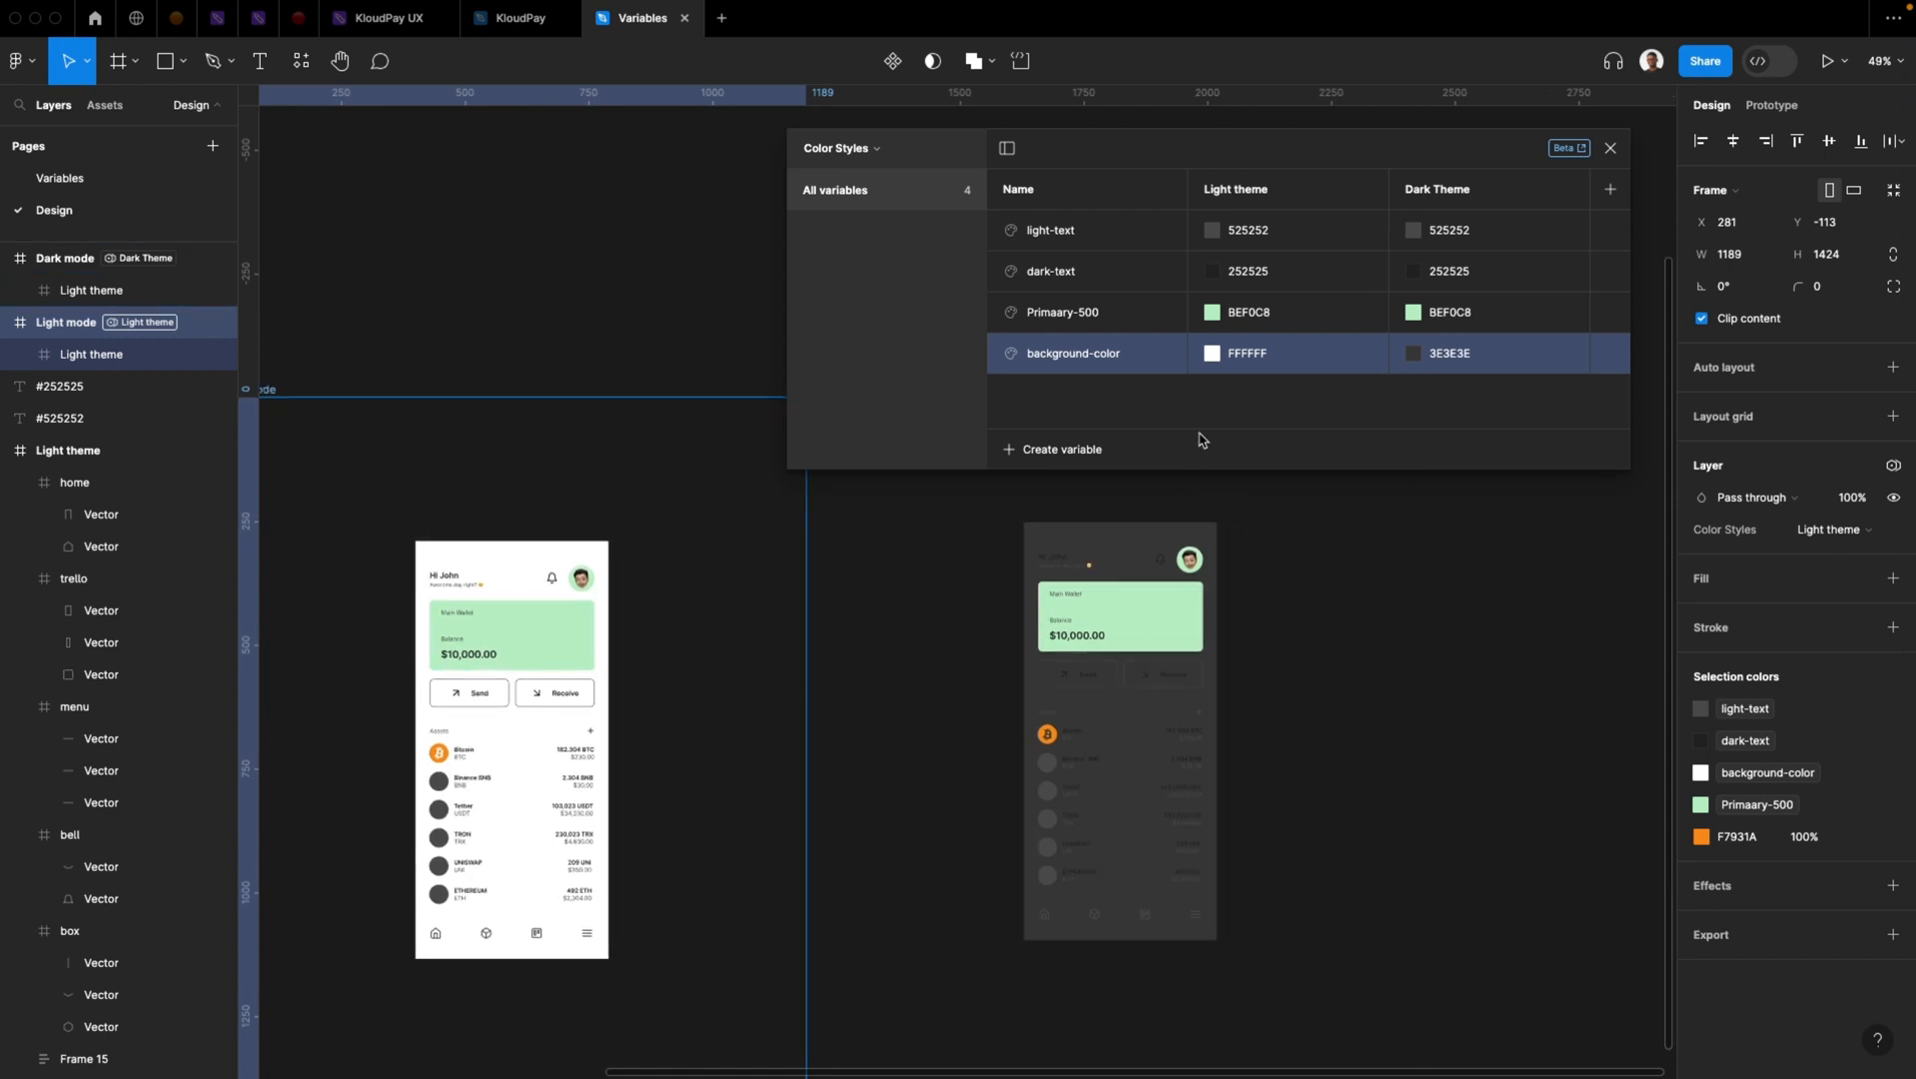
double_click(1488, 237)
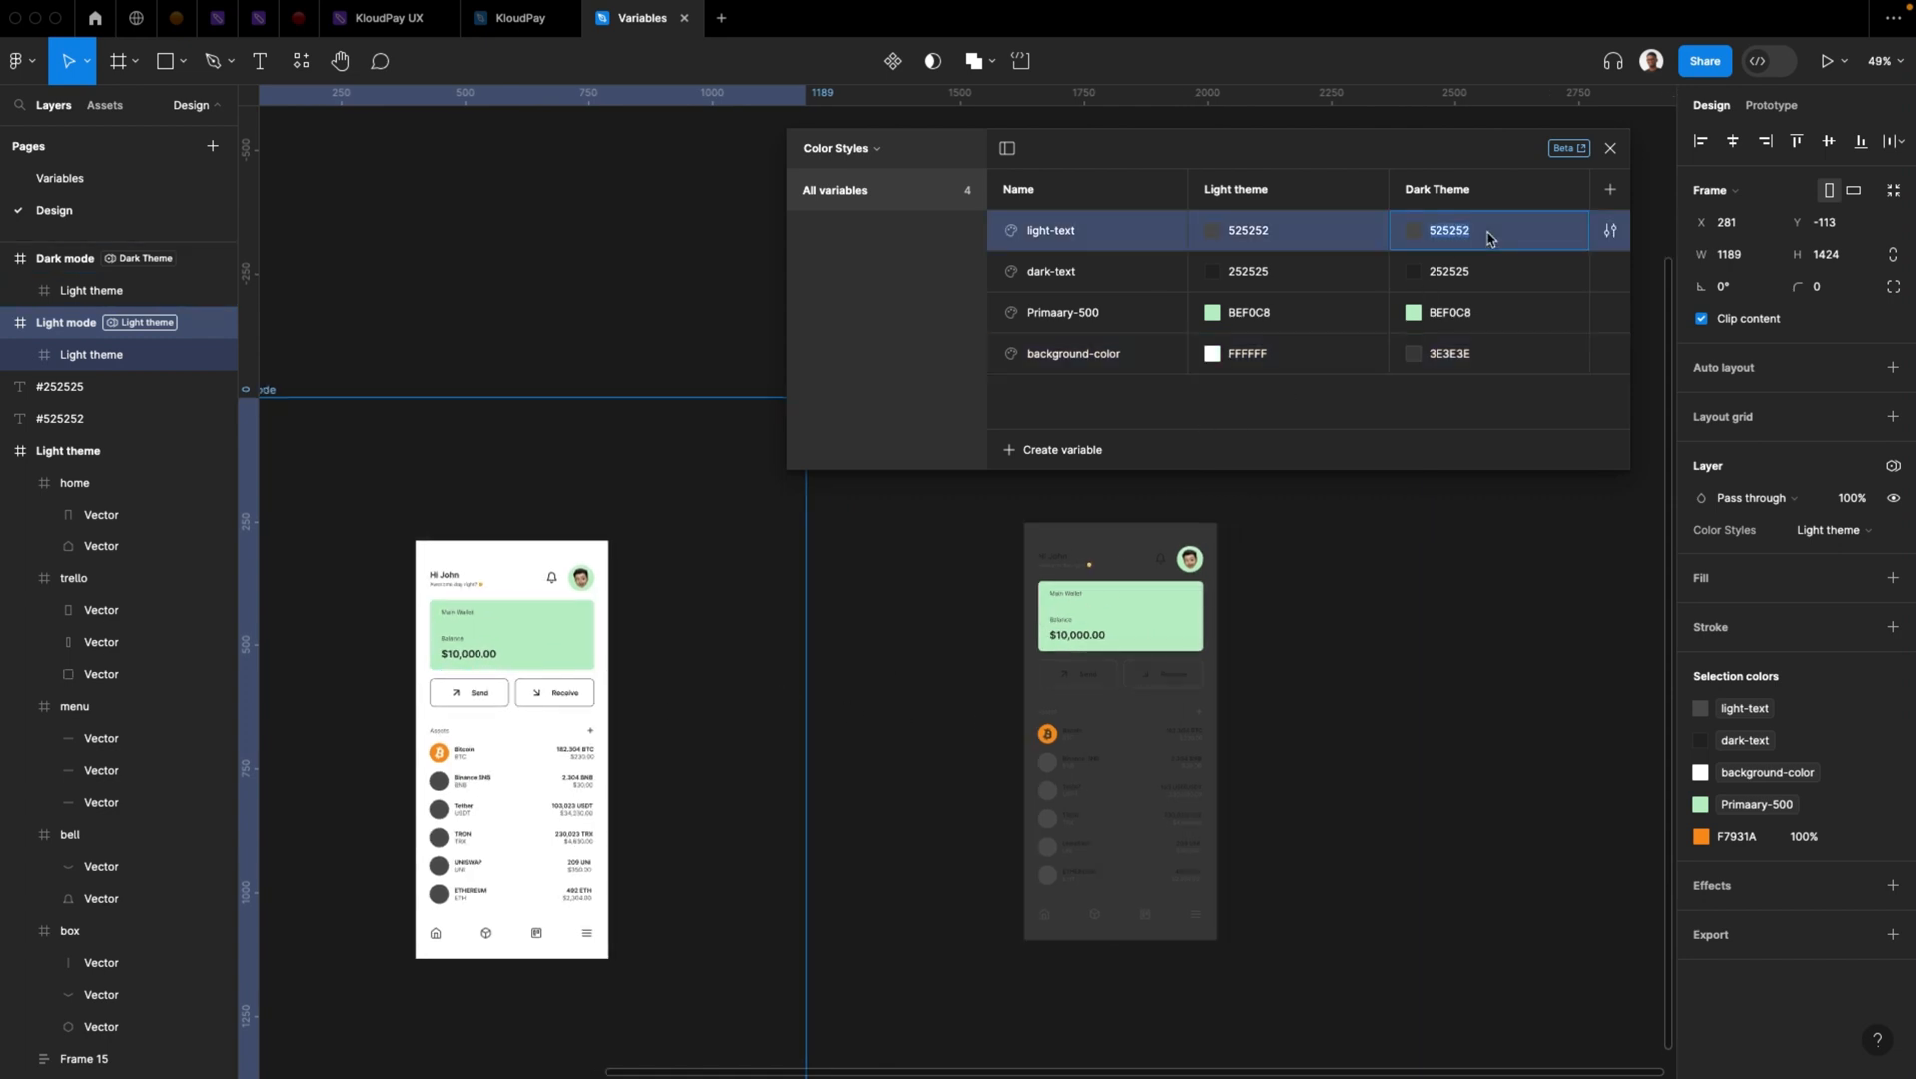
left_click(1413, 233)
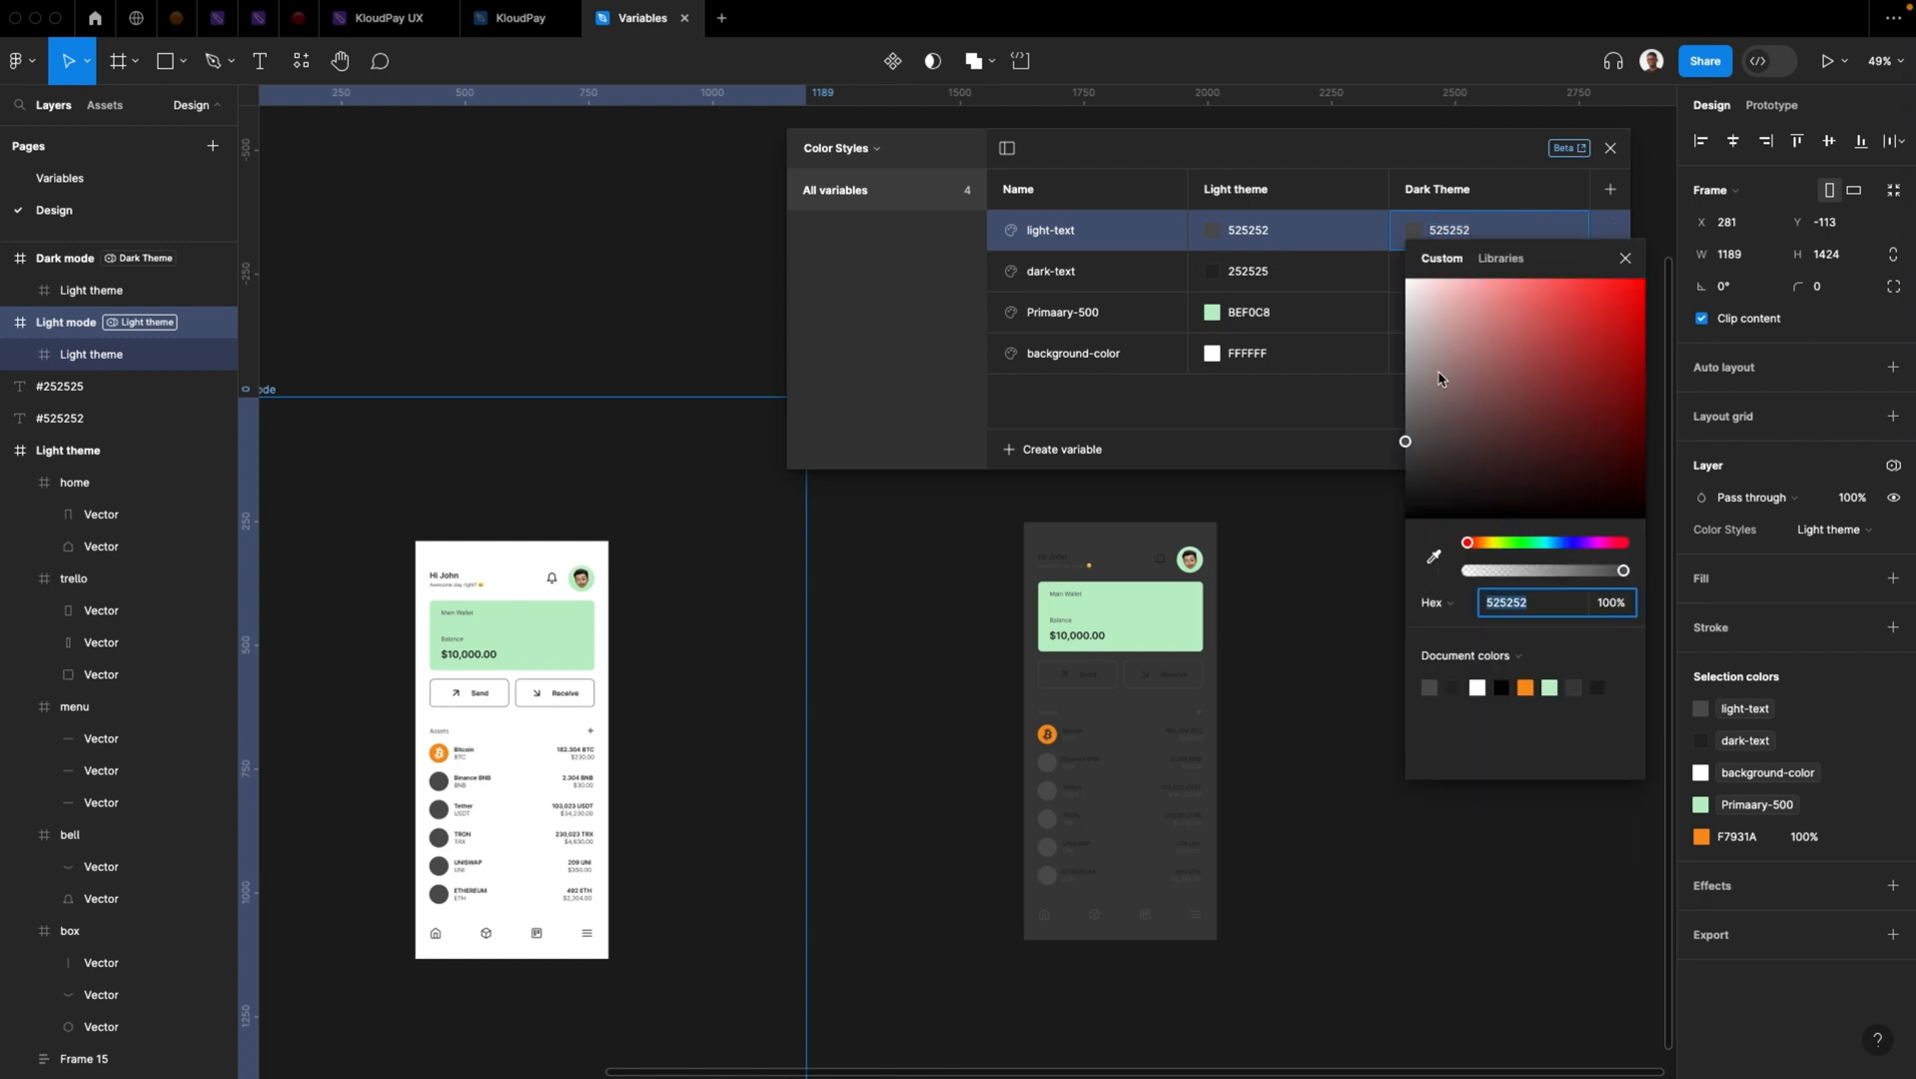
left_click_drag(1431, 377, 1402, 330)
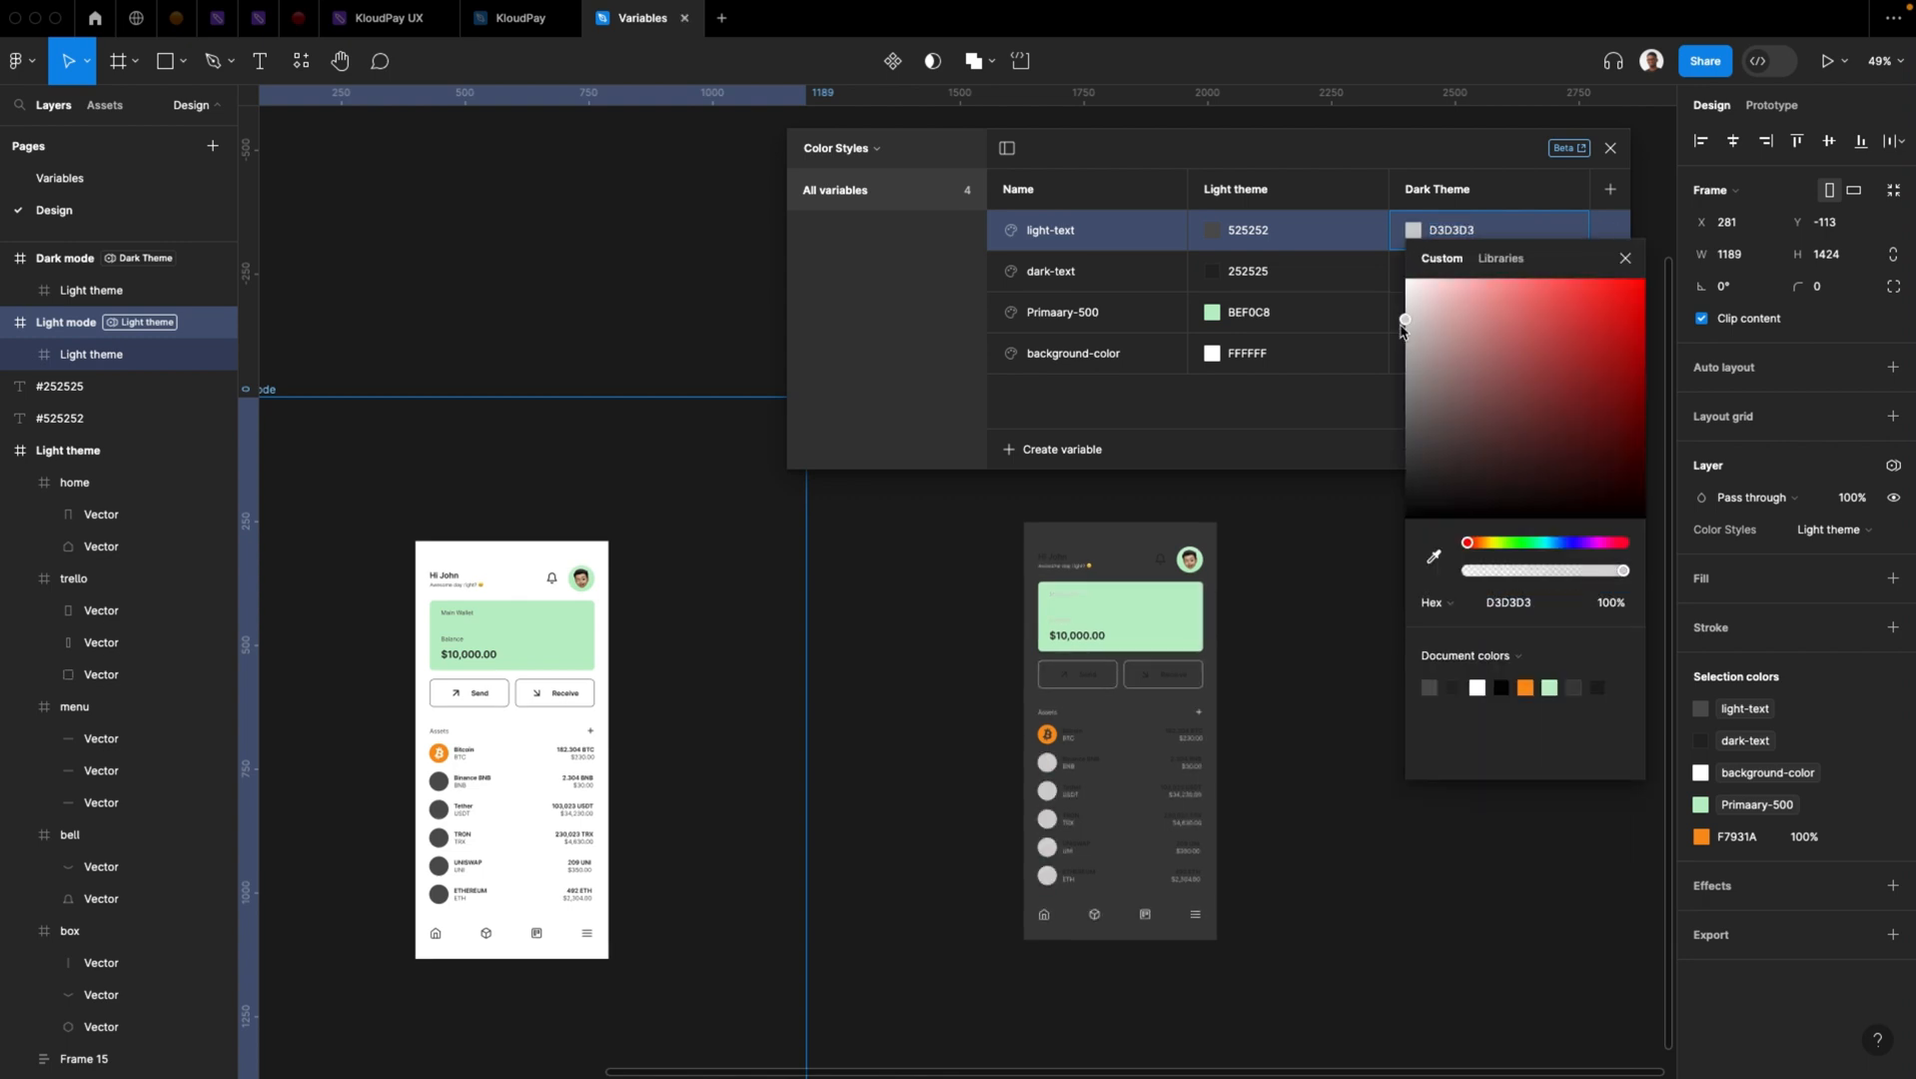
left_click(1367, 385)
left_click(1414, 273)
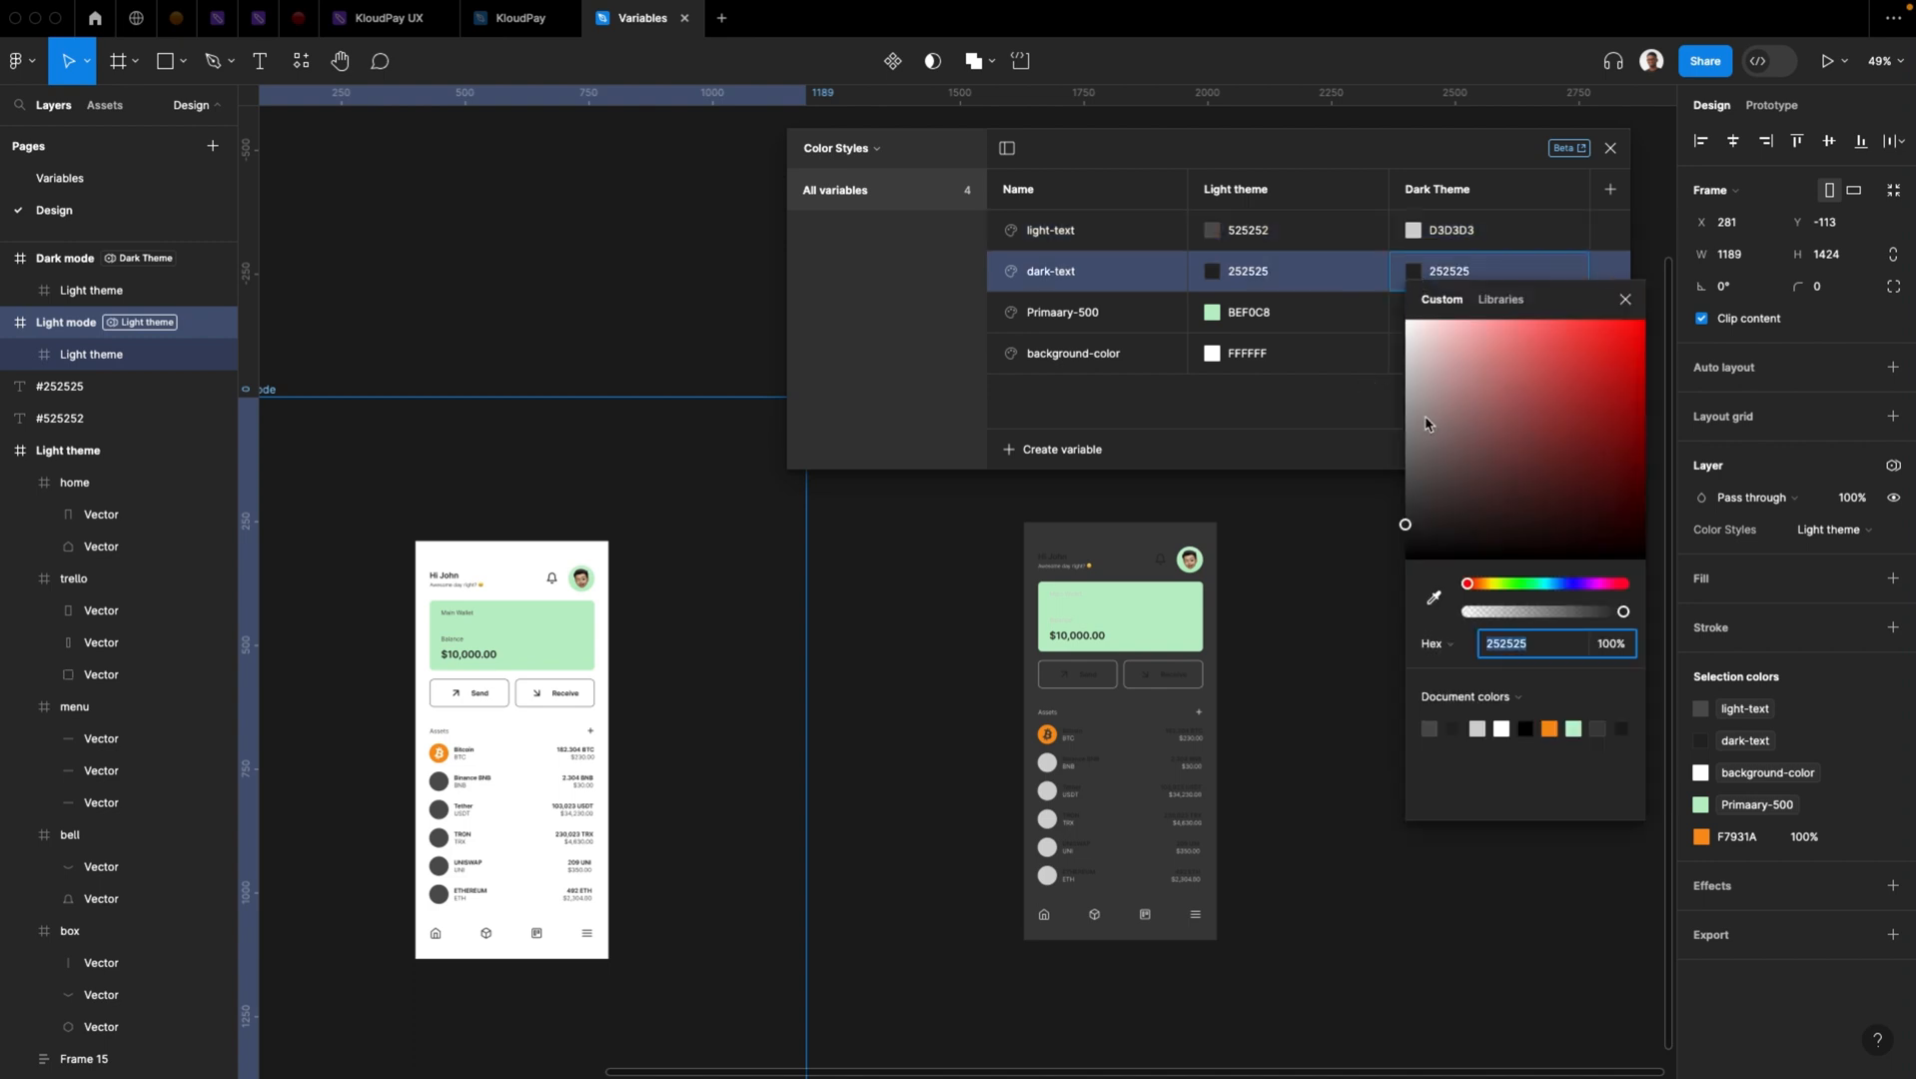
left_click_drag(1425, 423, 1392, 331)
left_click(1365, 410)
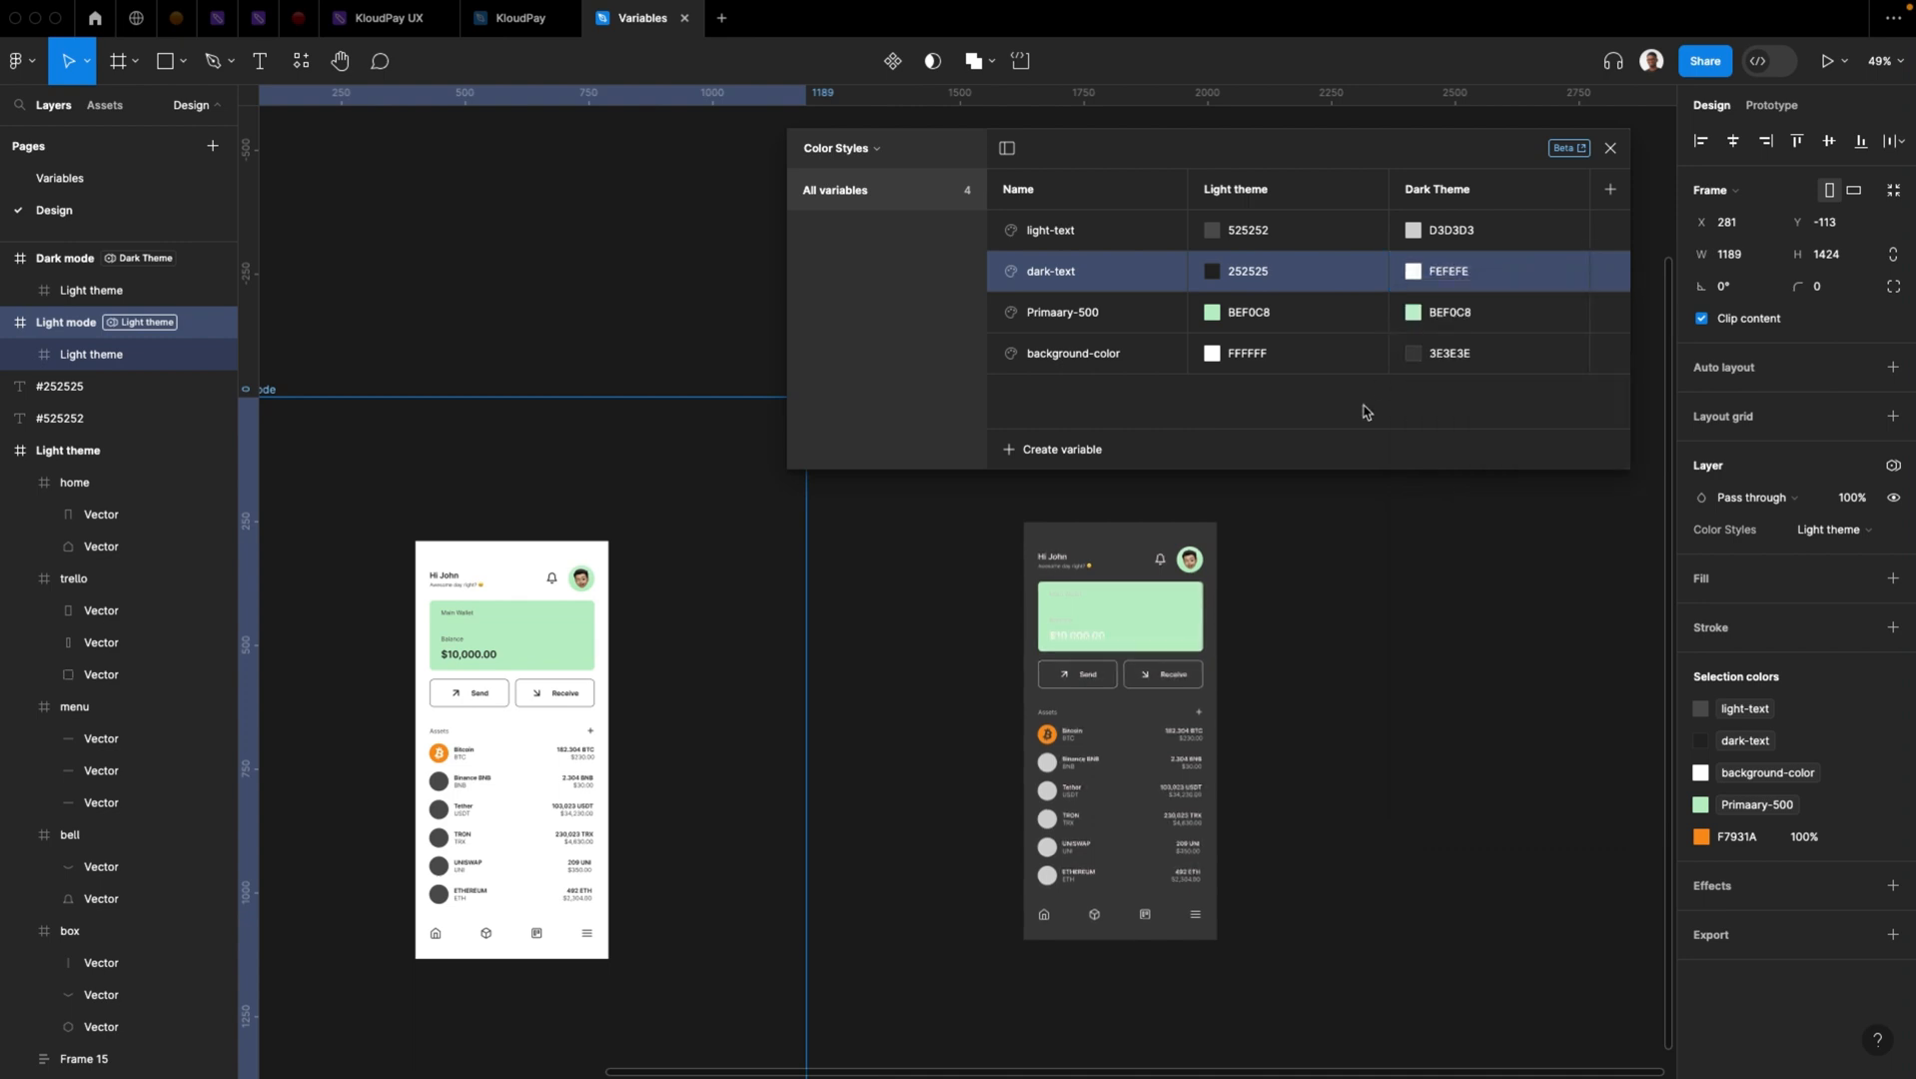
Adjust the Dark Theme values to 8B8989 for the light-text variable and E7E7E7 for the dark-text variable
left_click(1413, 231)
left_click_drag(1407, 348, 1409, 397)
left_click(1352, 408)
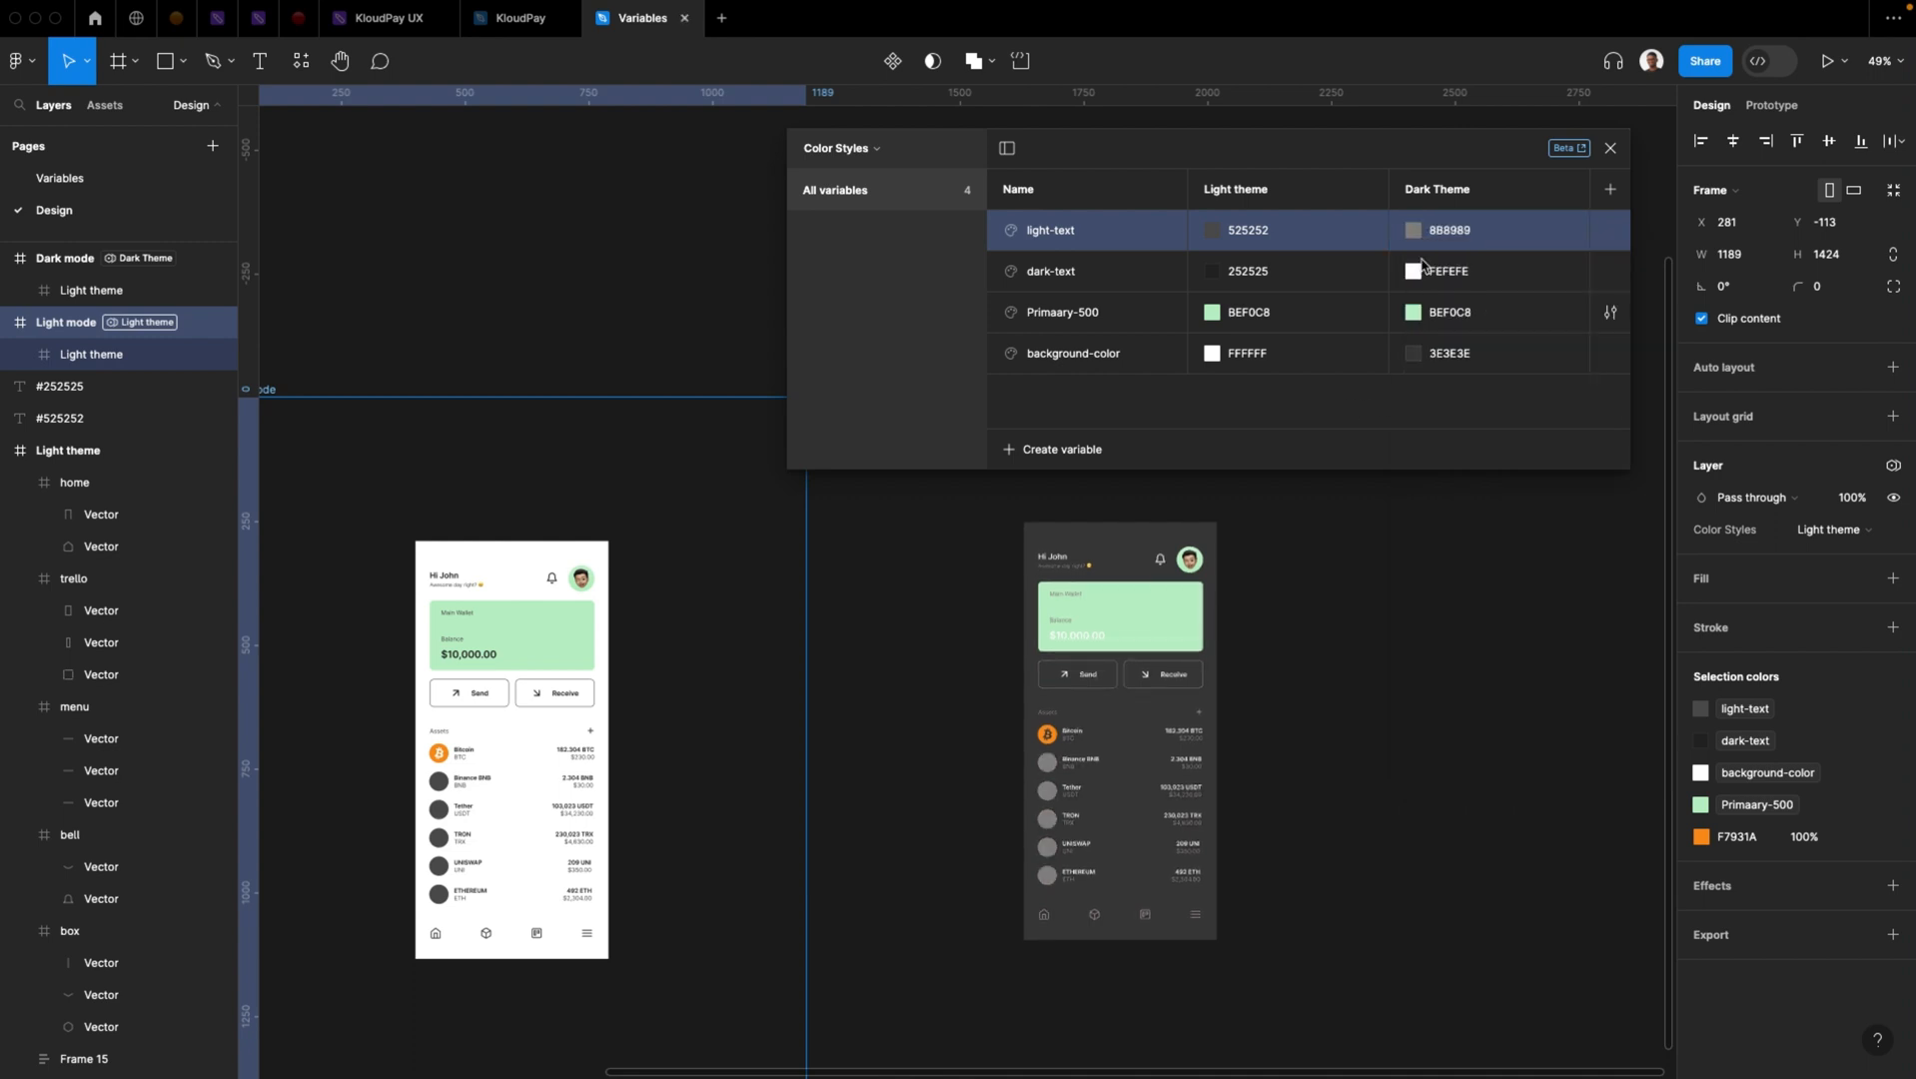
left_click(1414, 272)
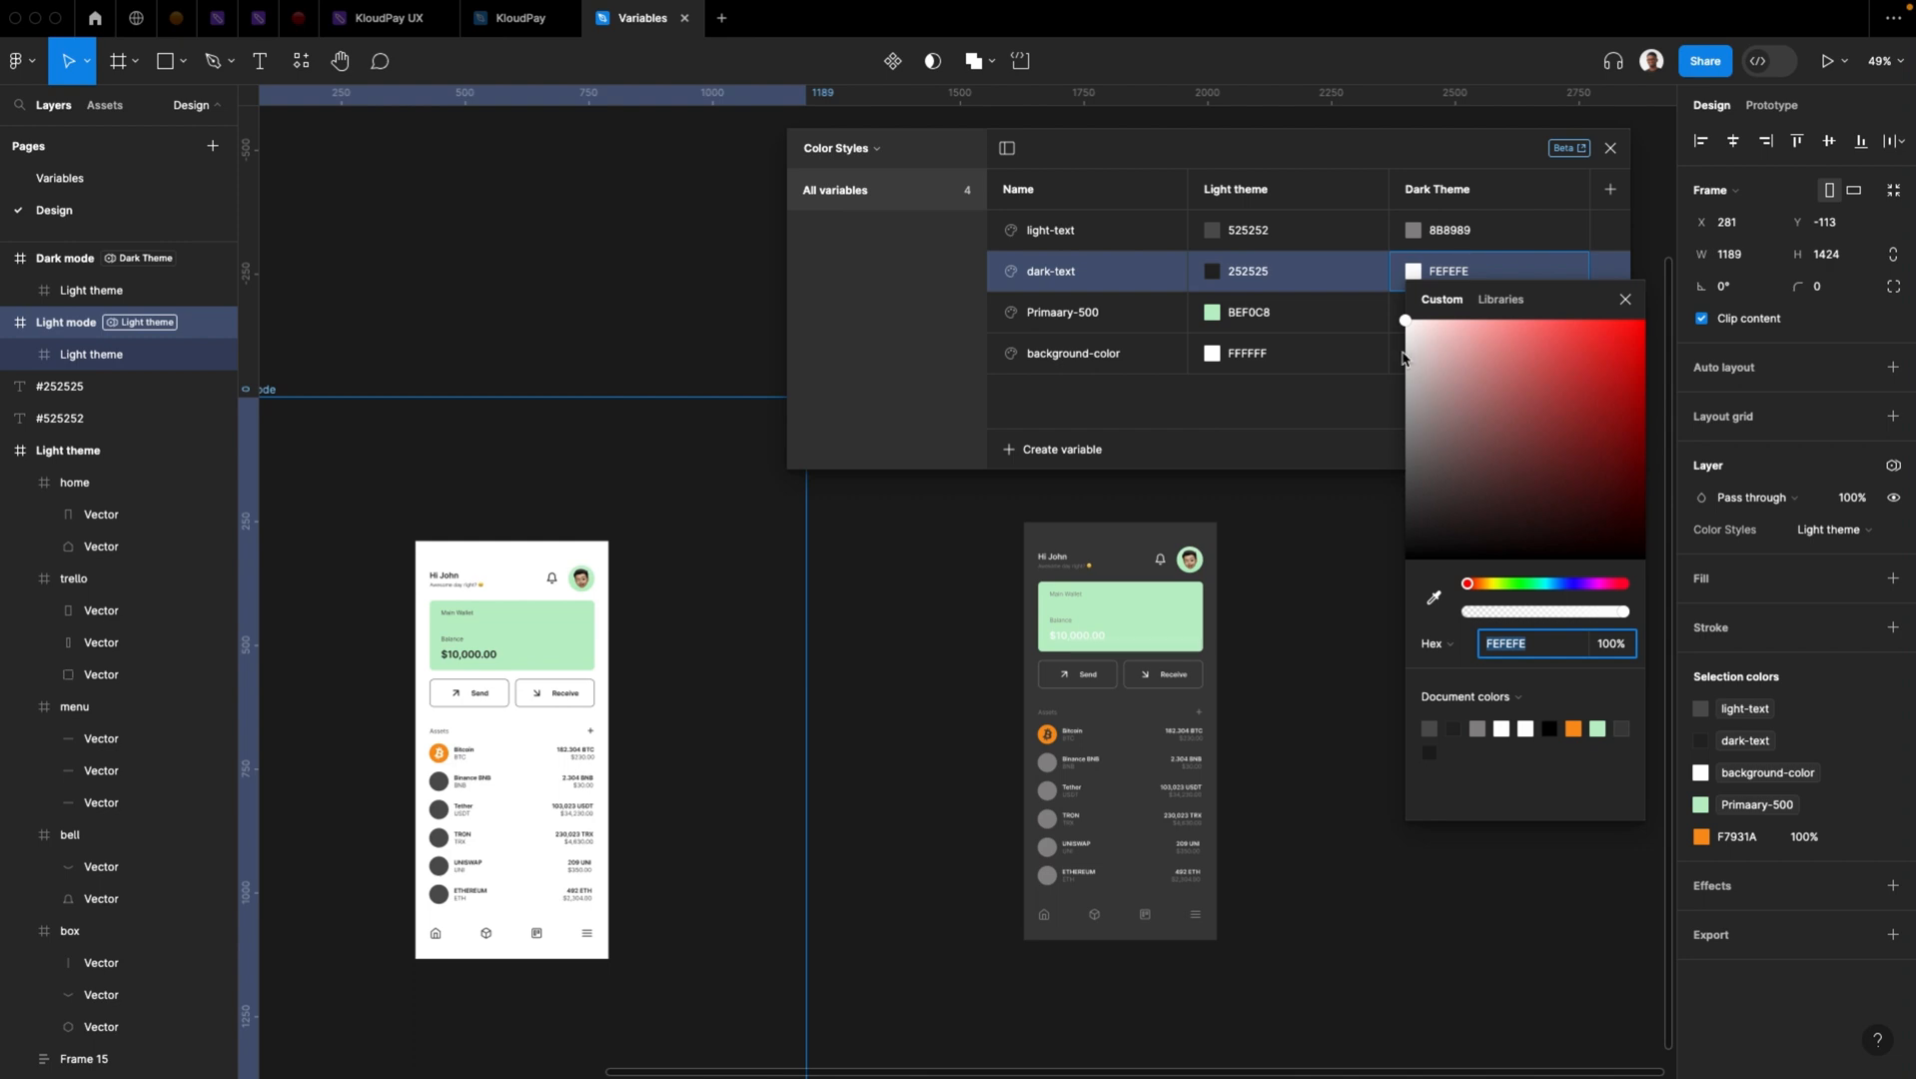
left_click_drag(1411, 353, 1402, 350)
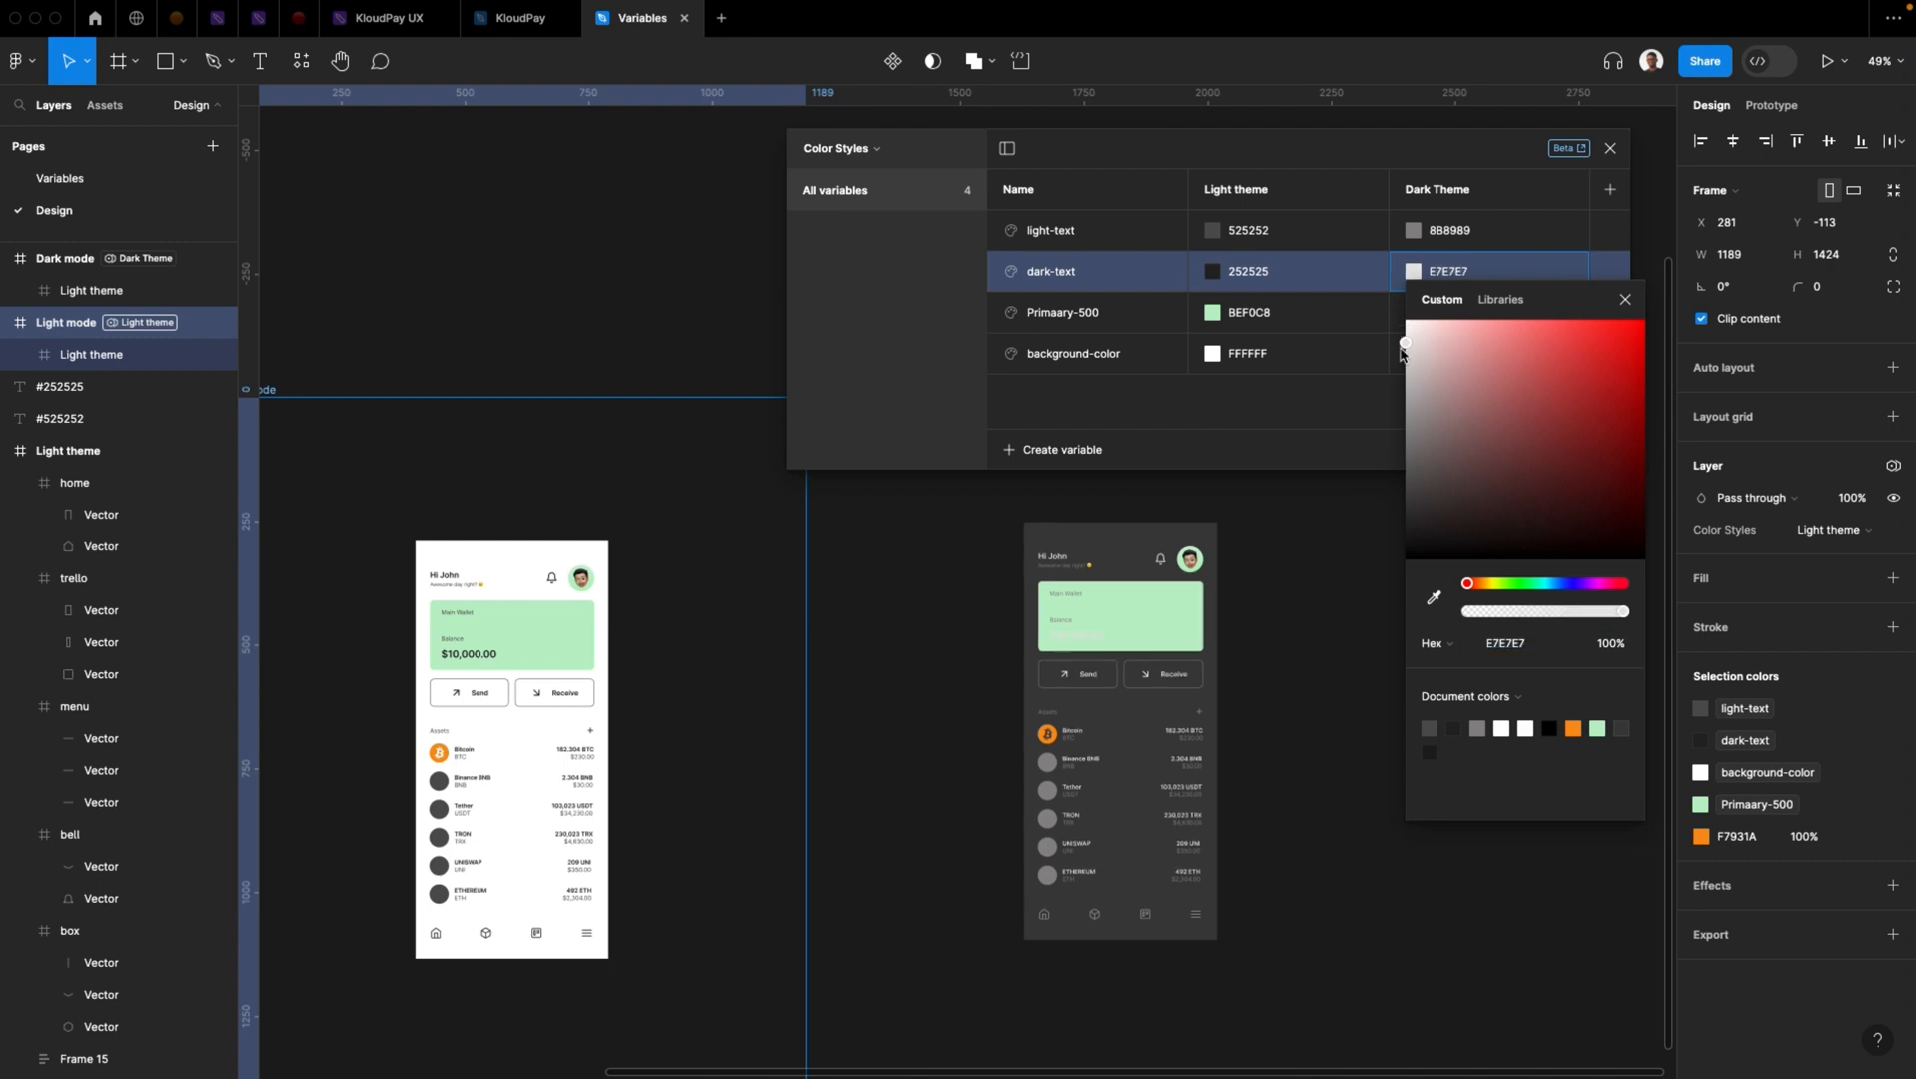
left_click(1309, 394)
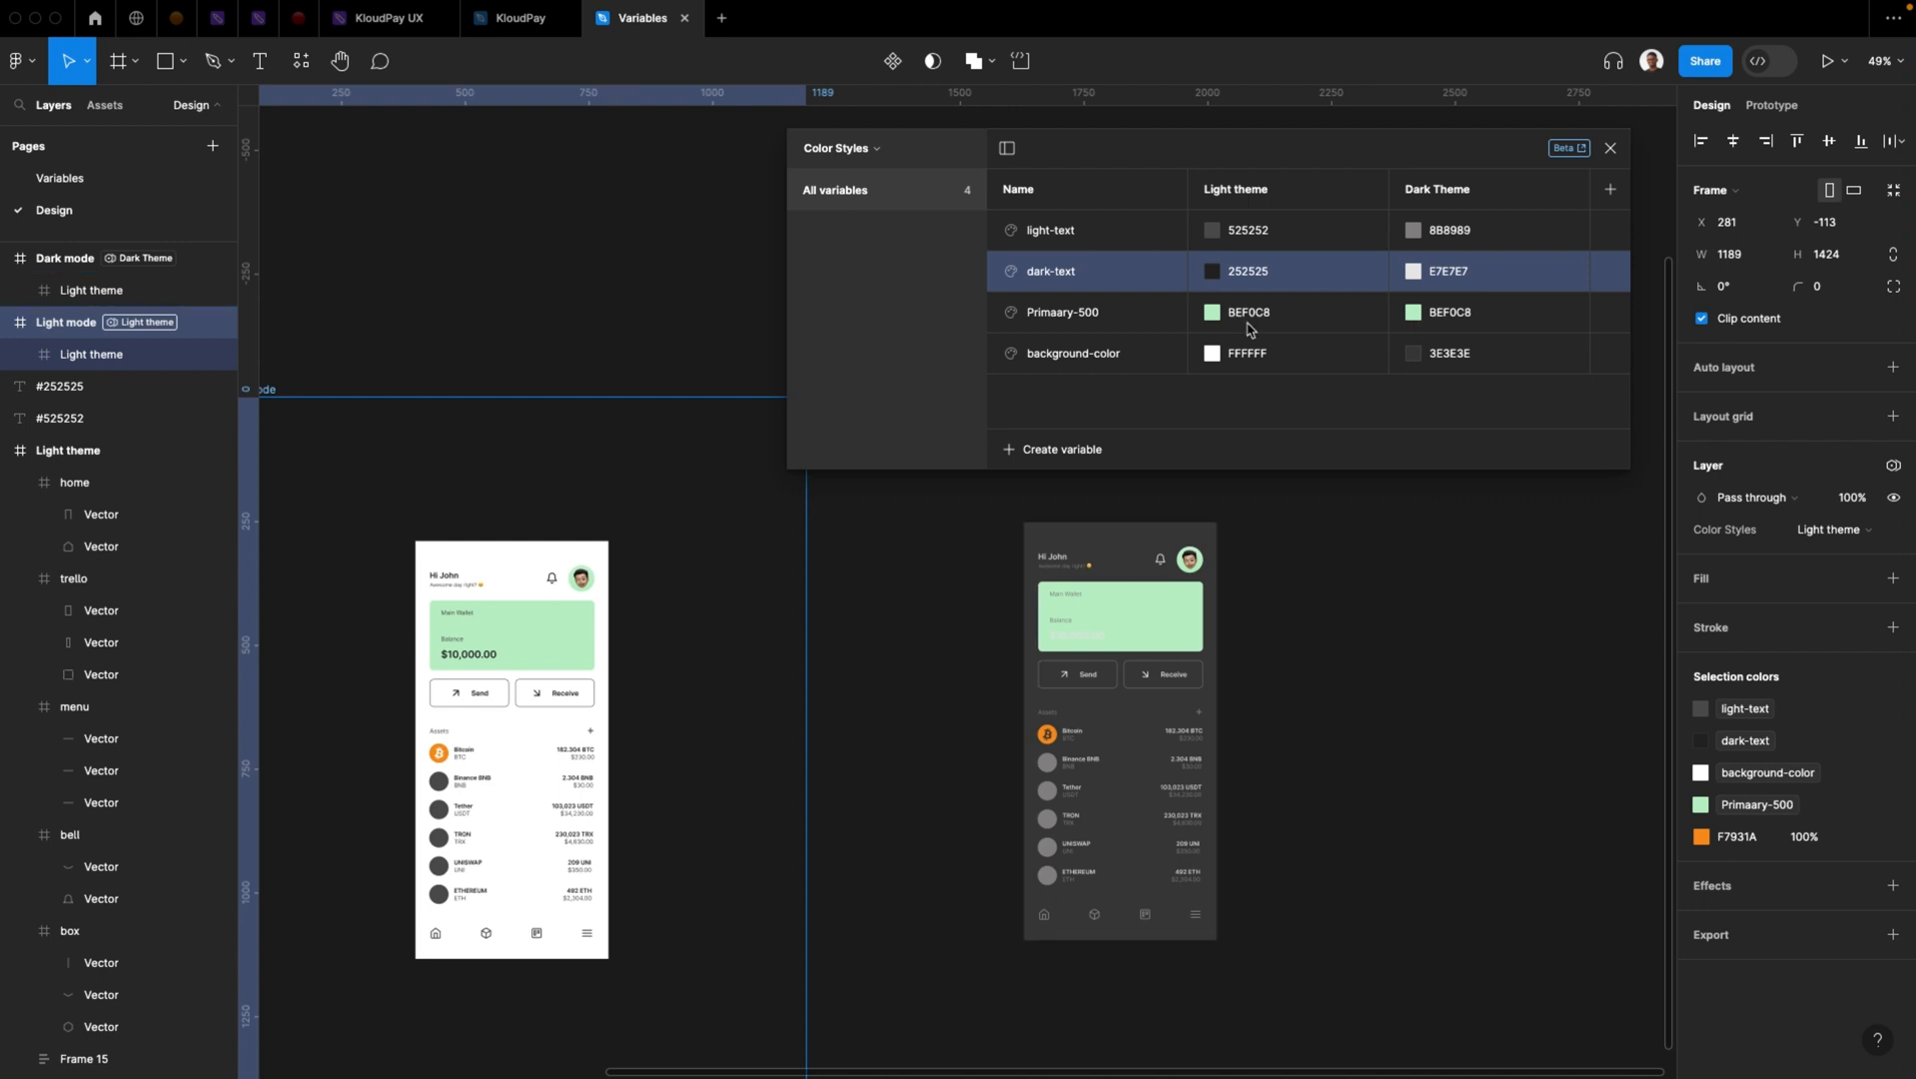
Set the Dark Theme value of the Primaary-500 variable to 1D1D1D and clear the canvas selection
left_click(1414, 314)
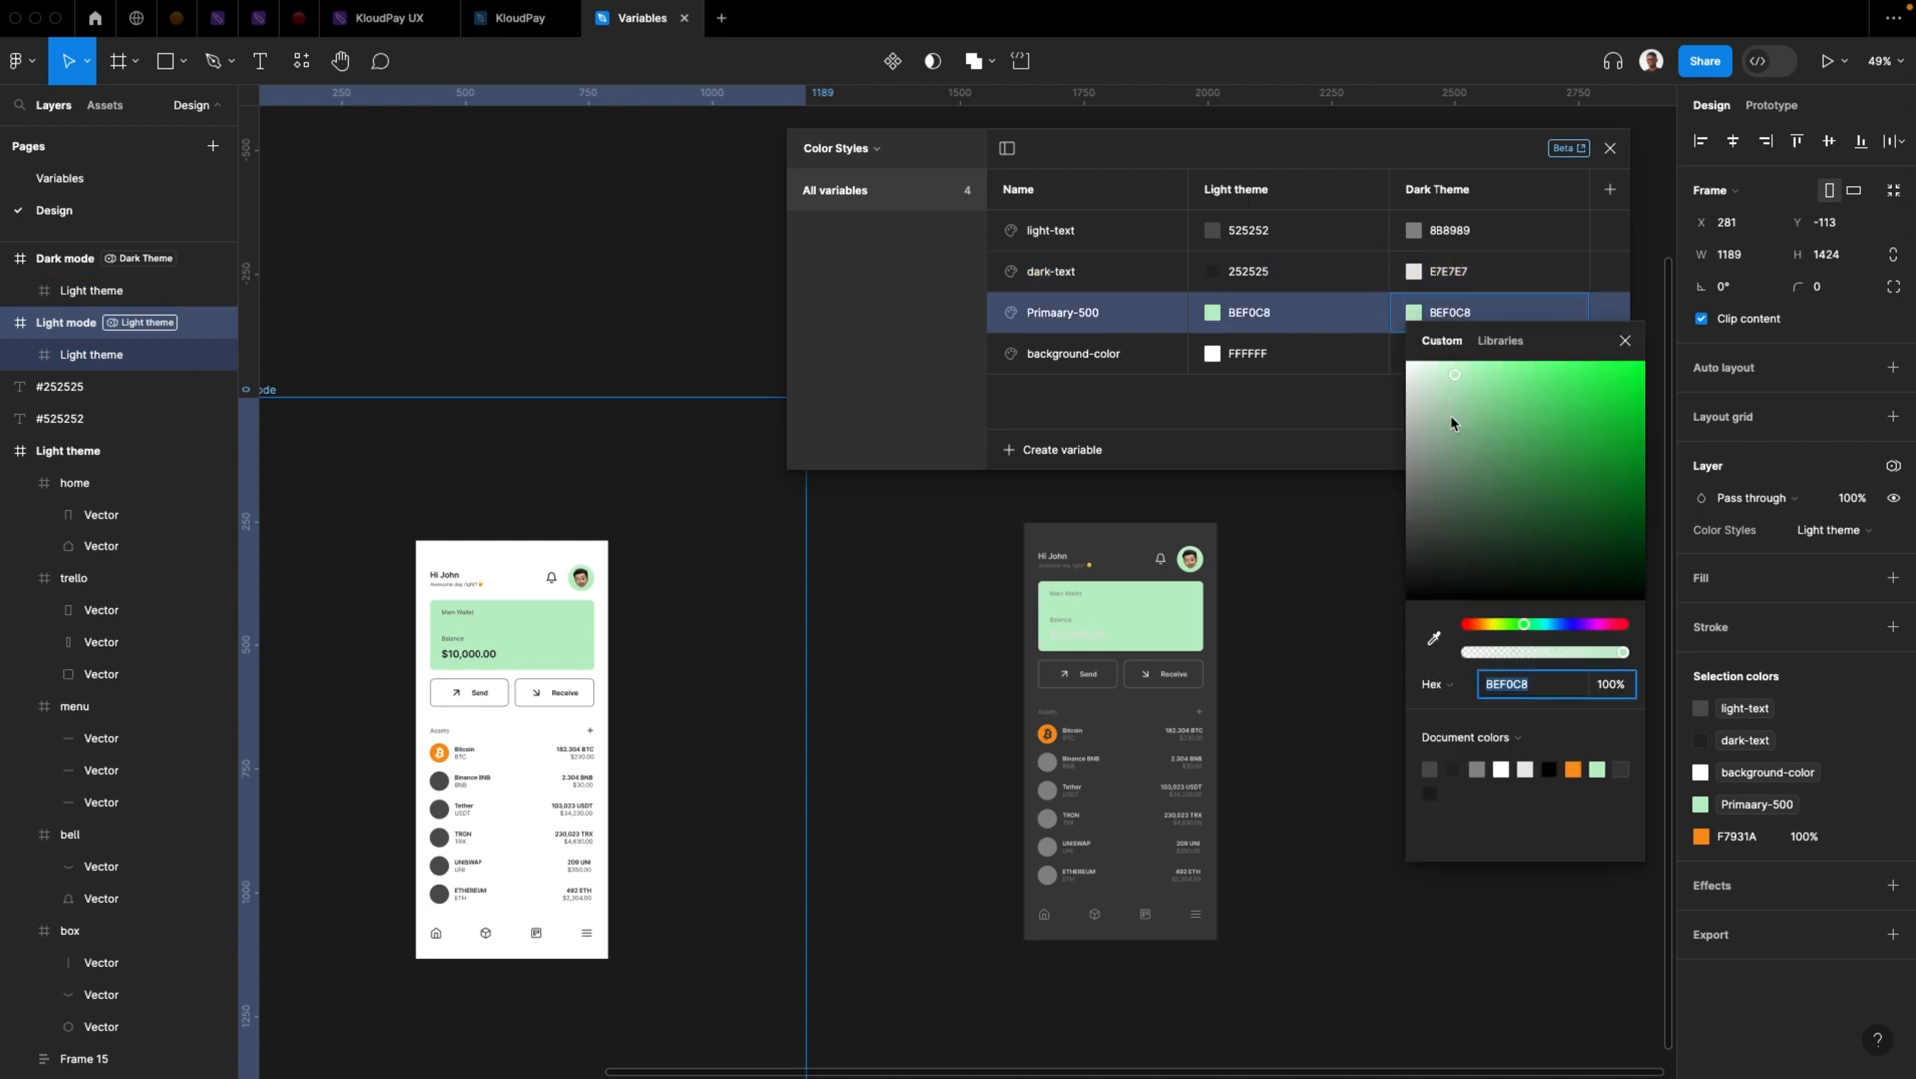
left_click_drag(1451, 427, 1398, 590)
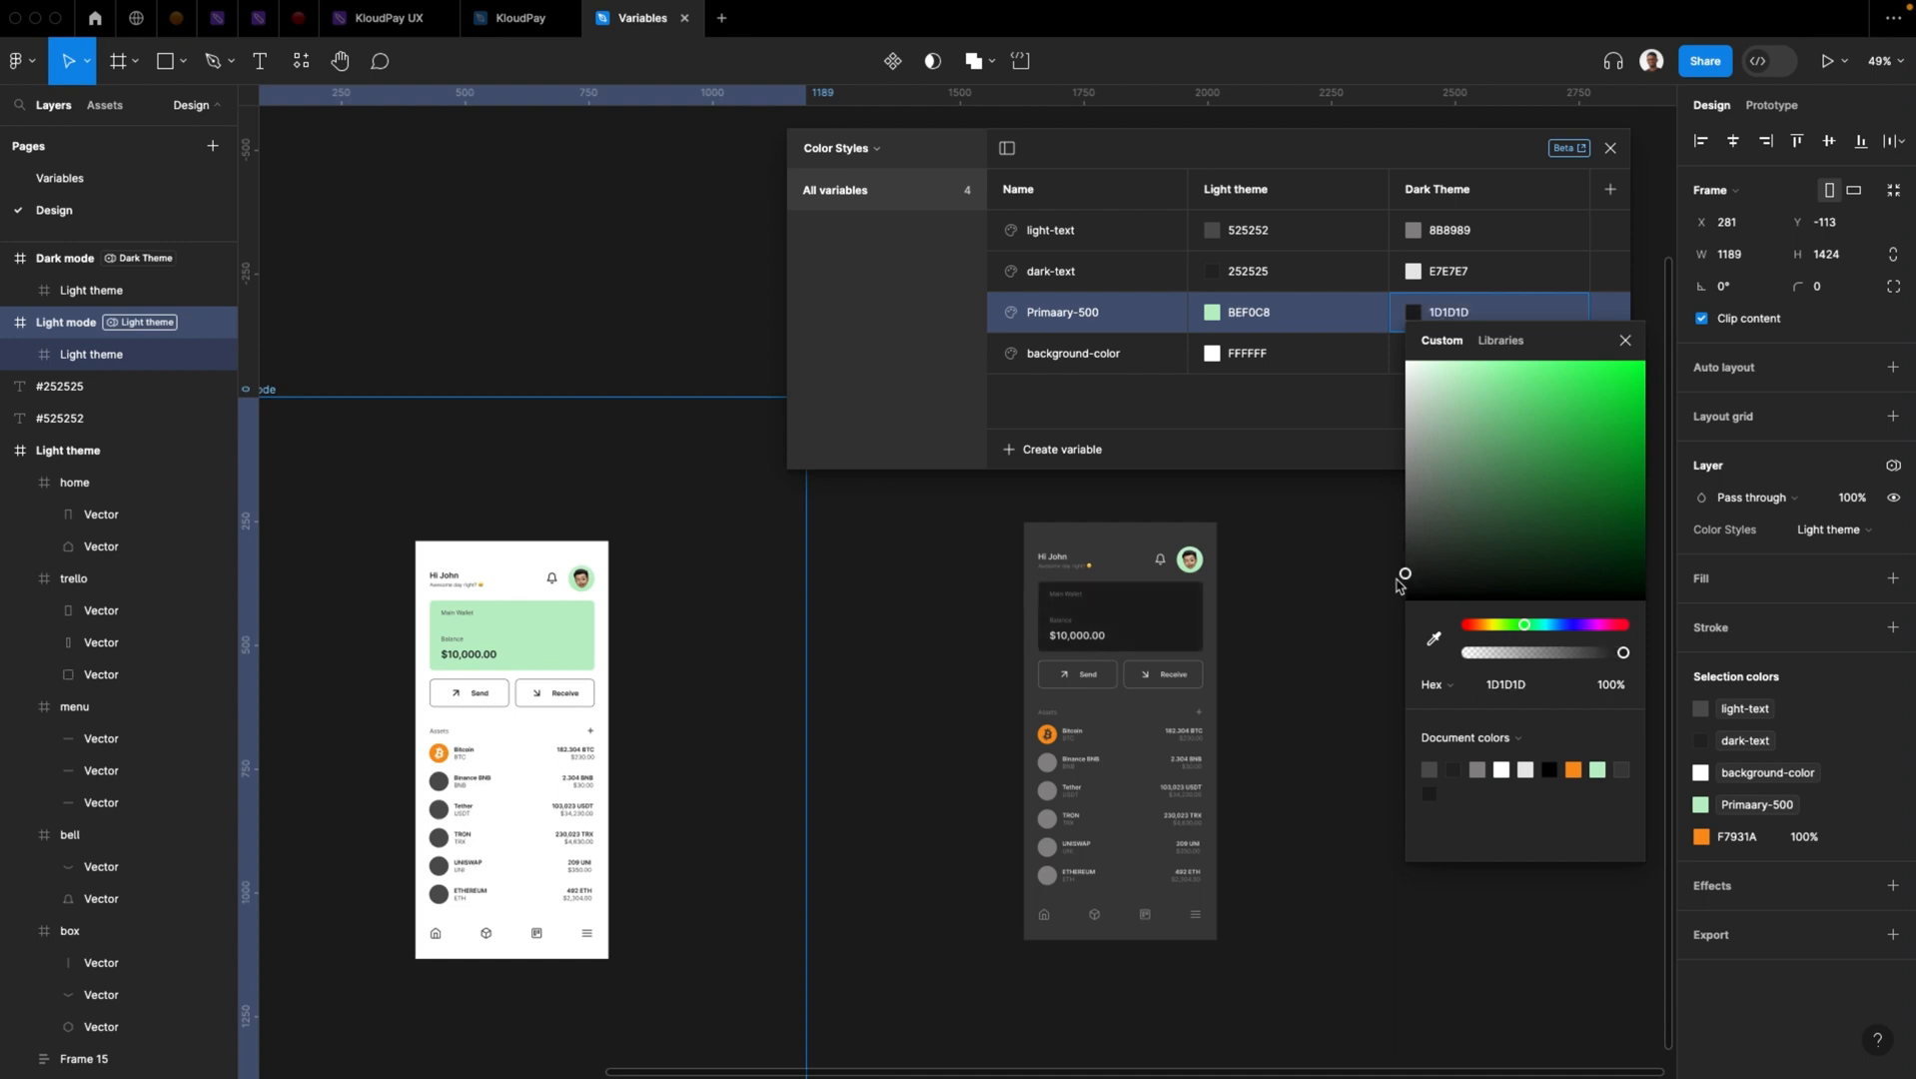
left_click(1326, 401)
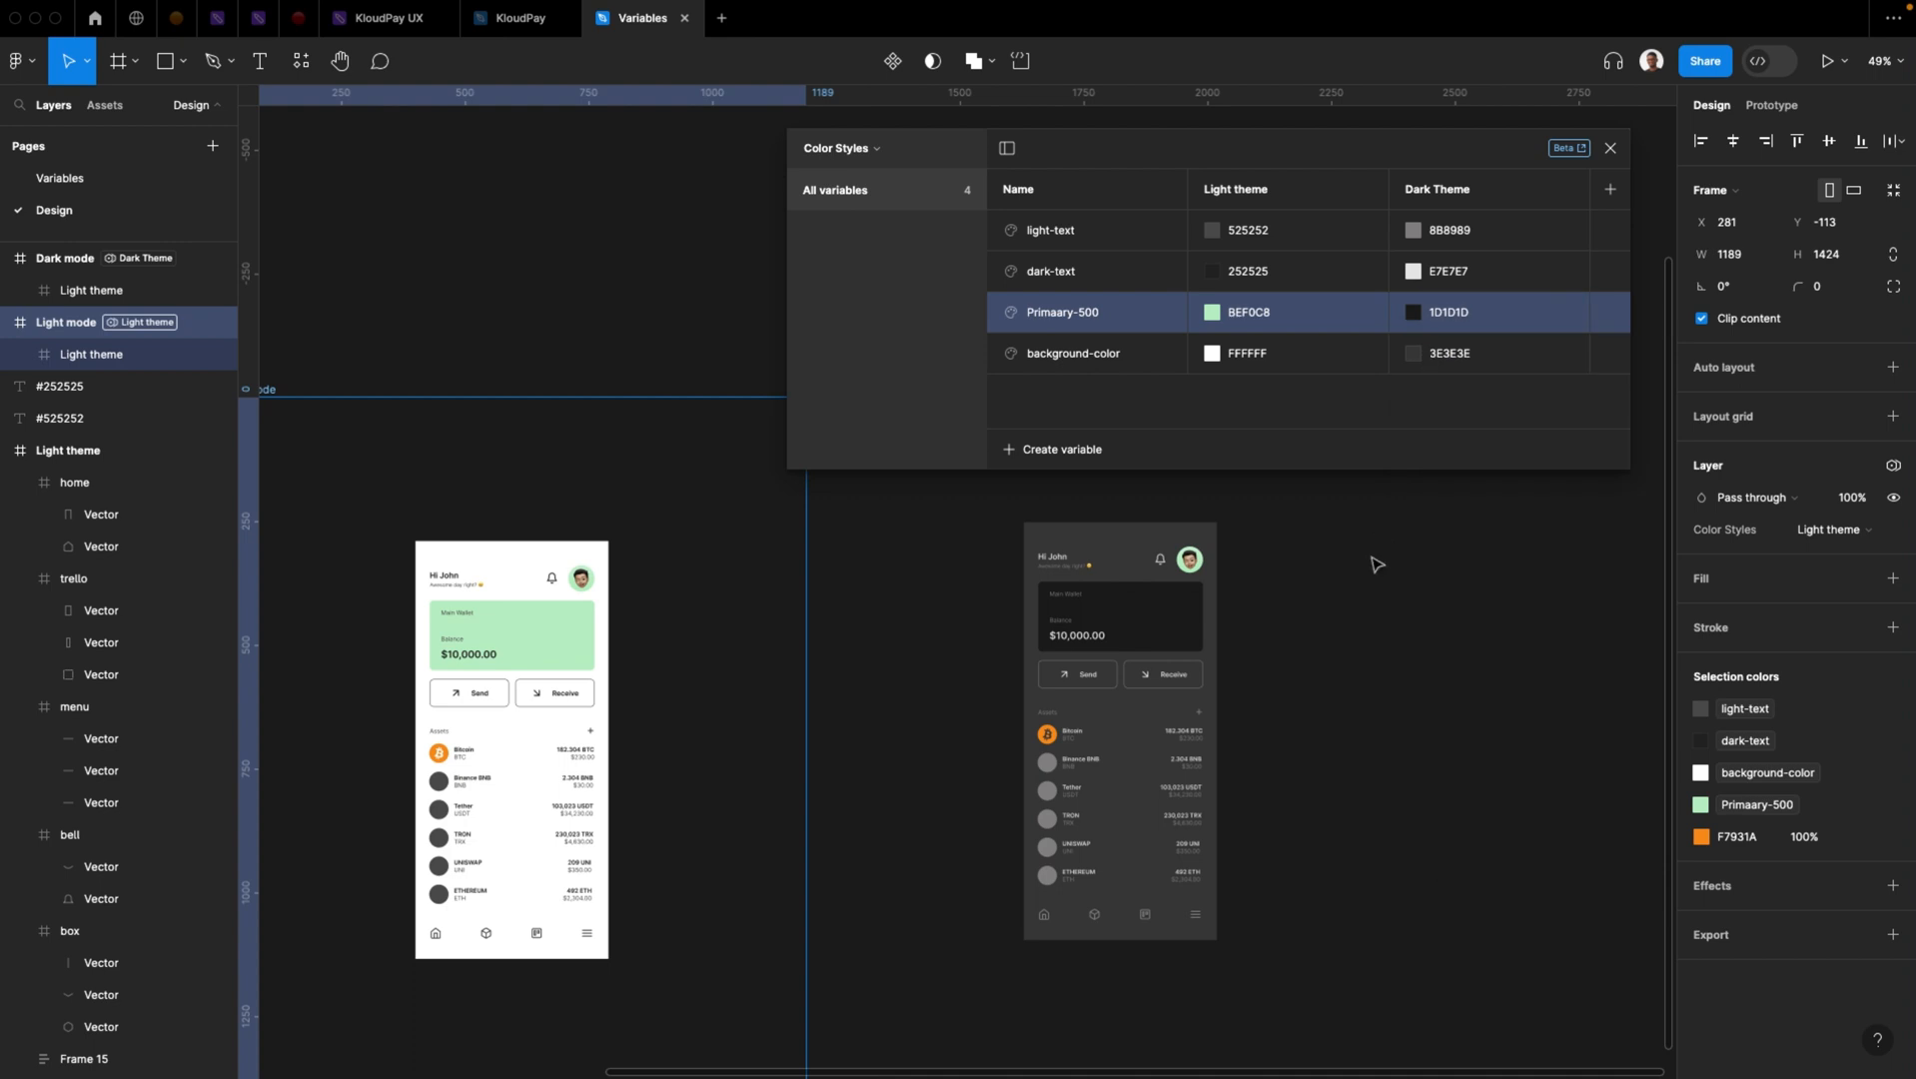
left_click(684, 369)
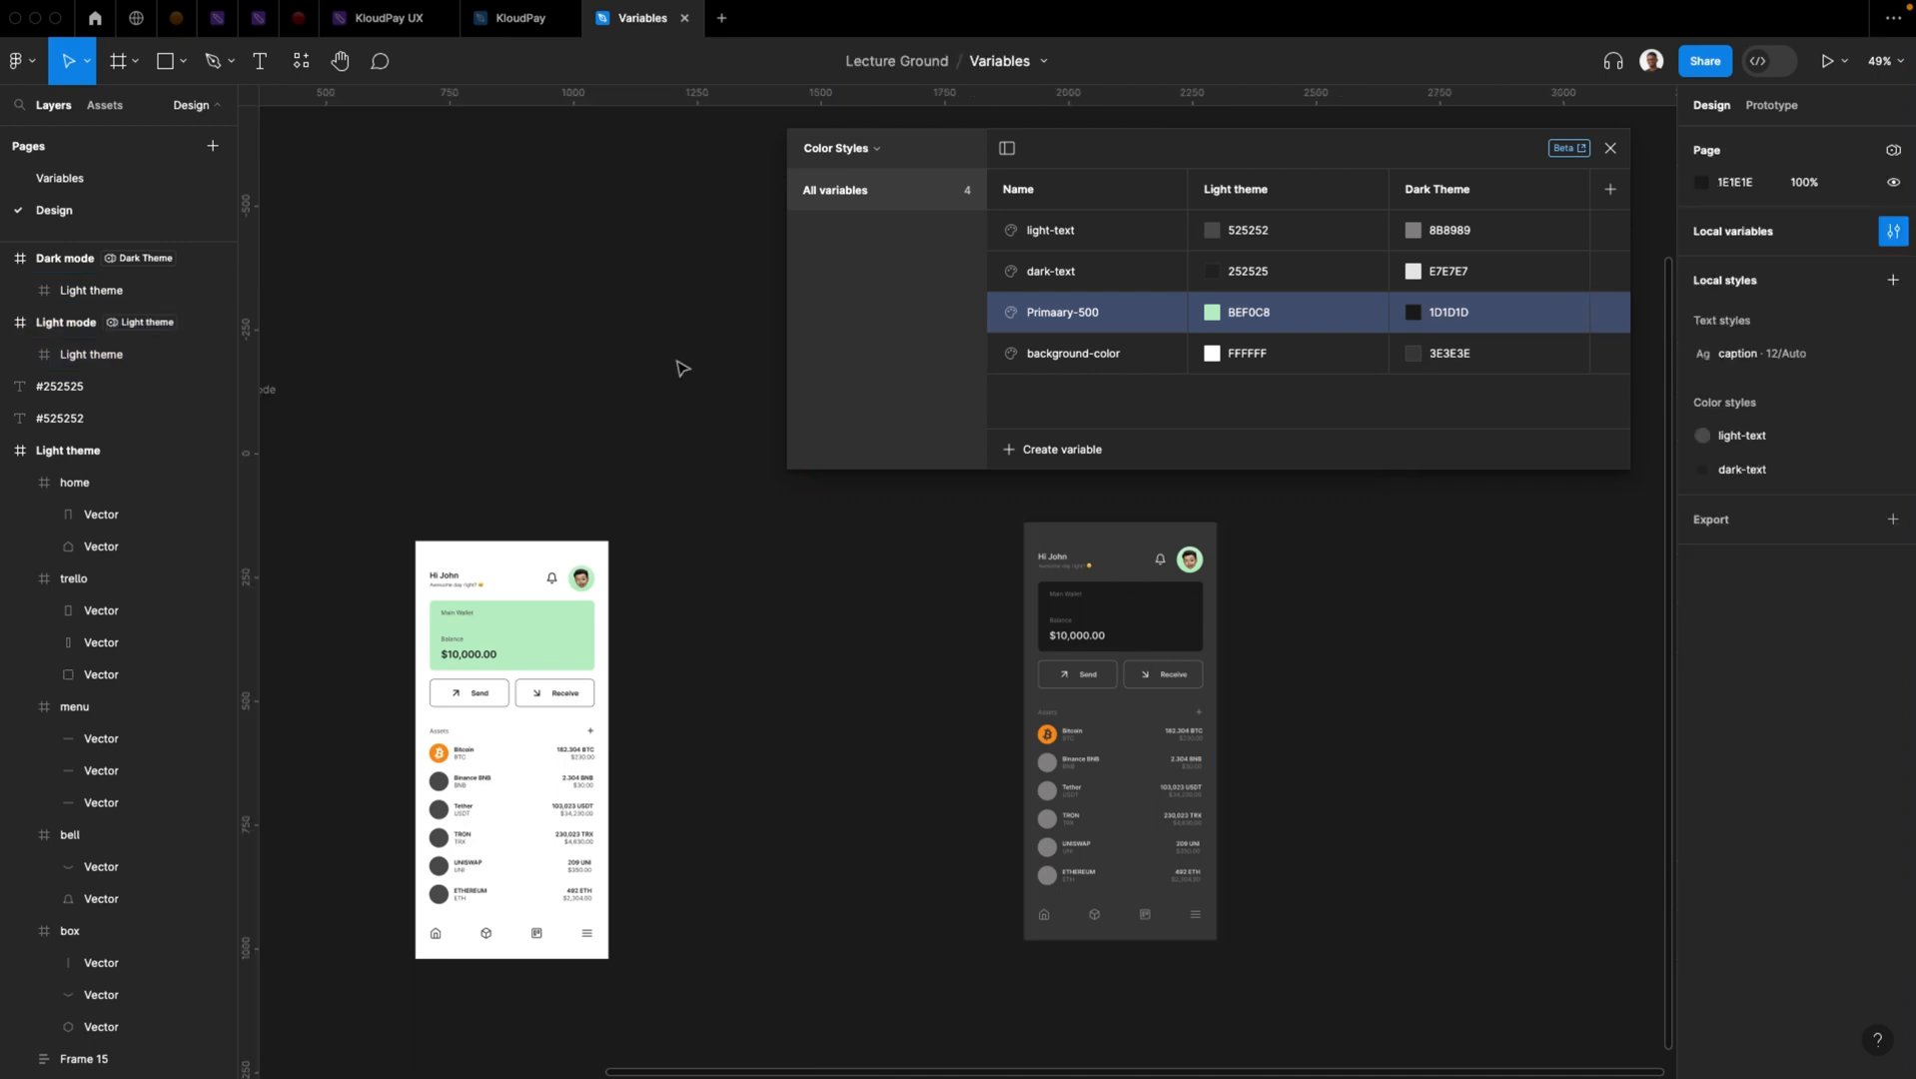
Compare the wallet screens in the Light mode and Dark mode frames, checking the card, text and icon colors
scroll(675, 368, "down", 3)
left_click_drag(629, 406, 776, 647)
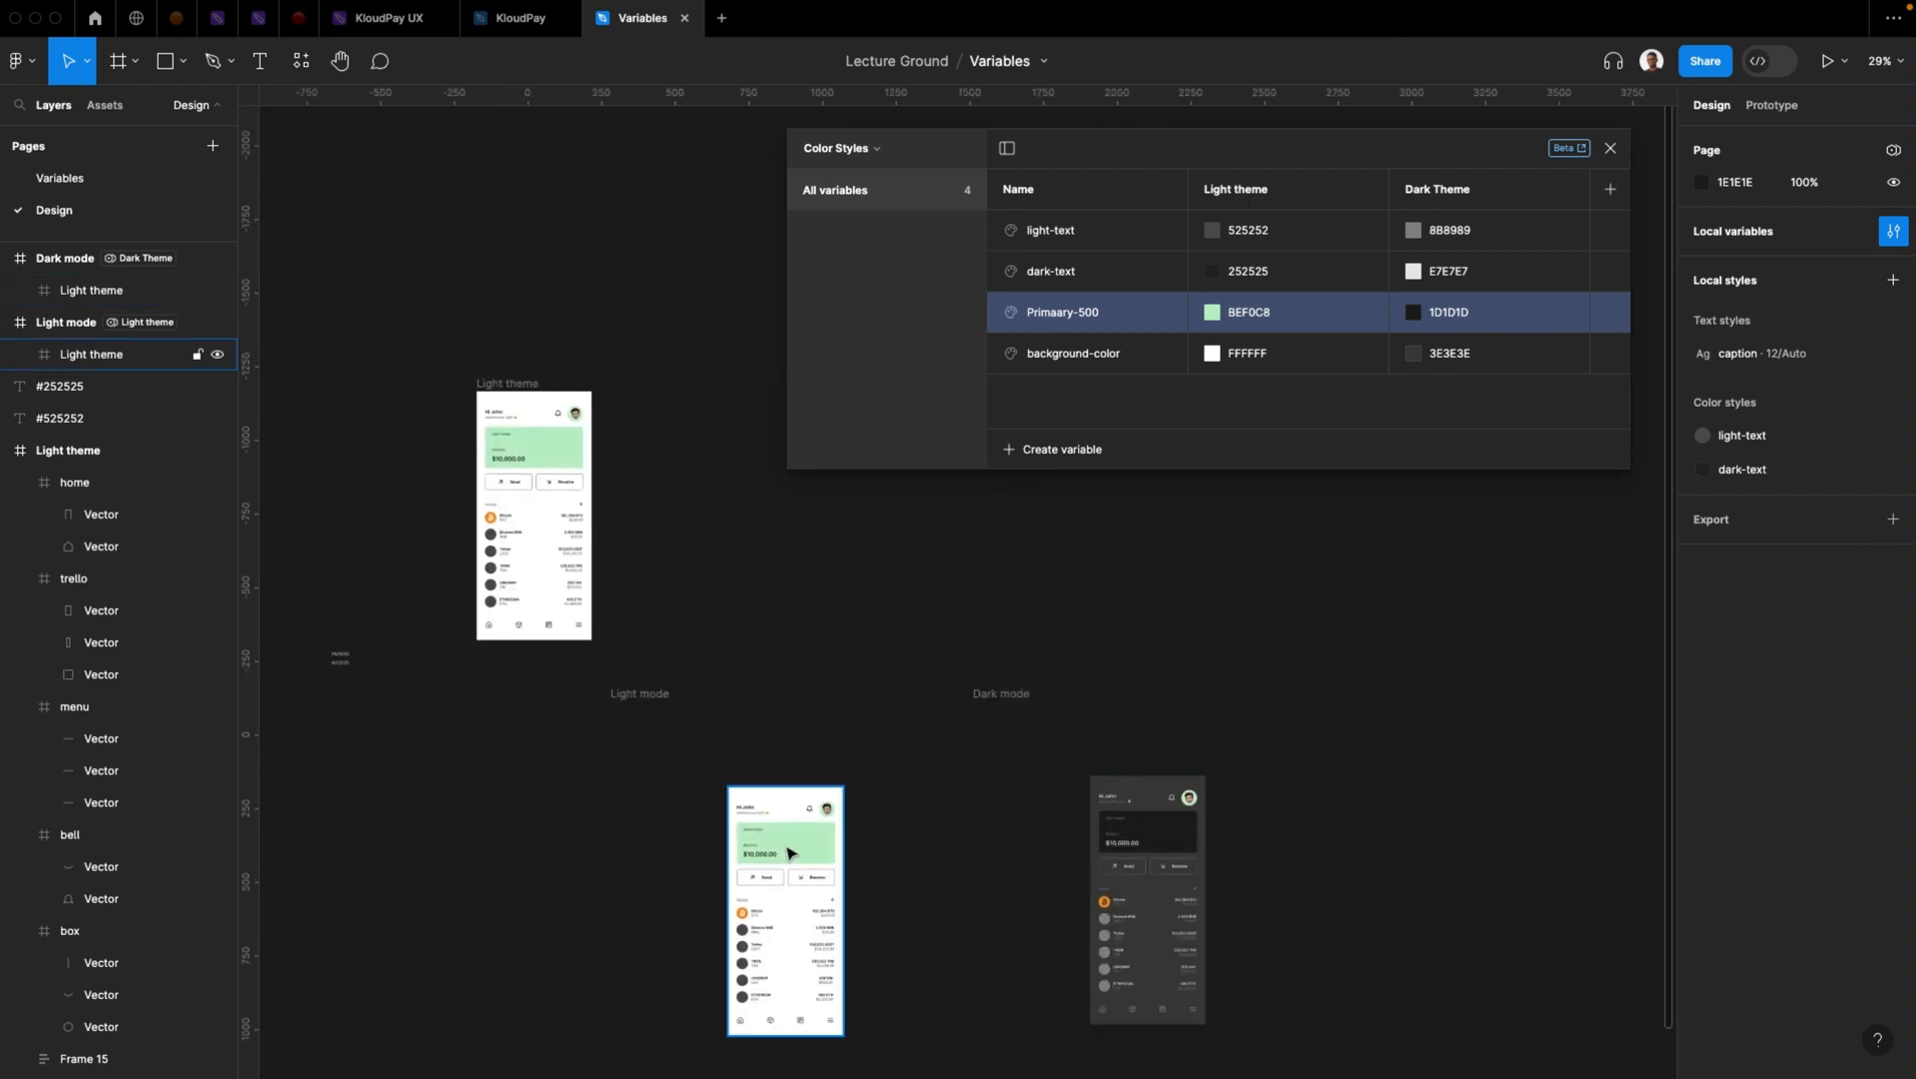
scroll(728, 500, "down", 3)
scroll(748, 591, "up", 3)
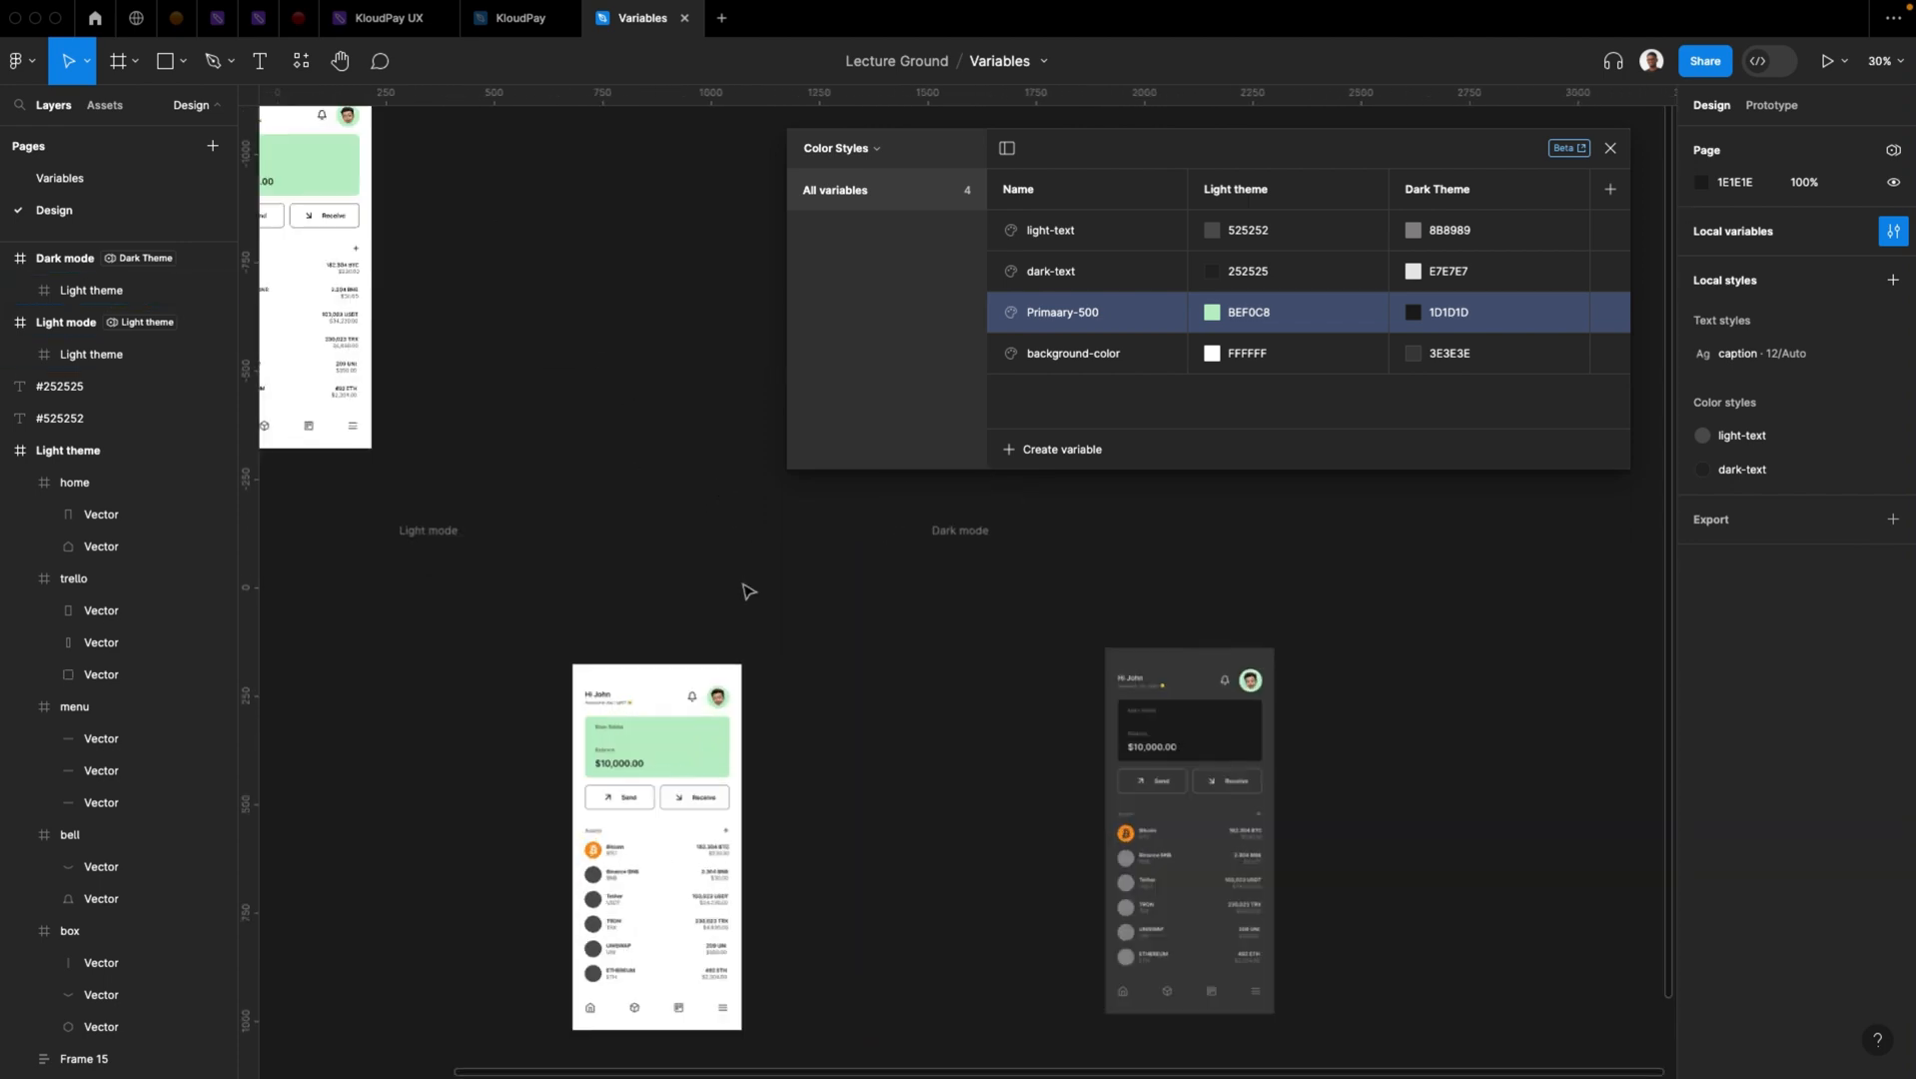
scroll(749, 591, "up", 5)
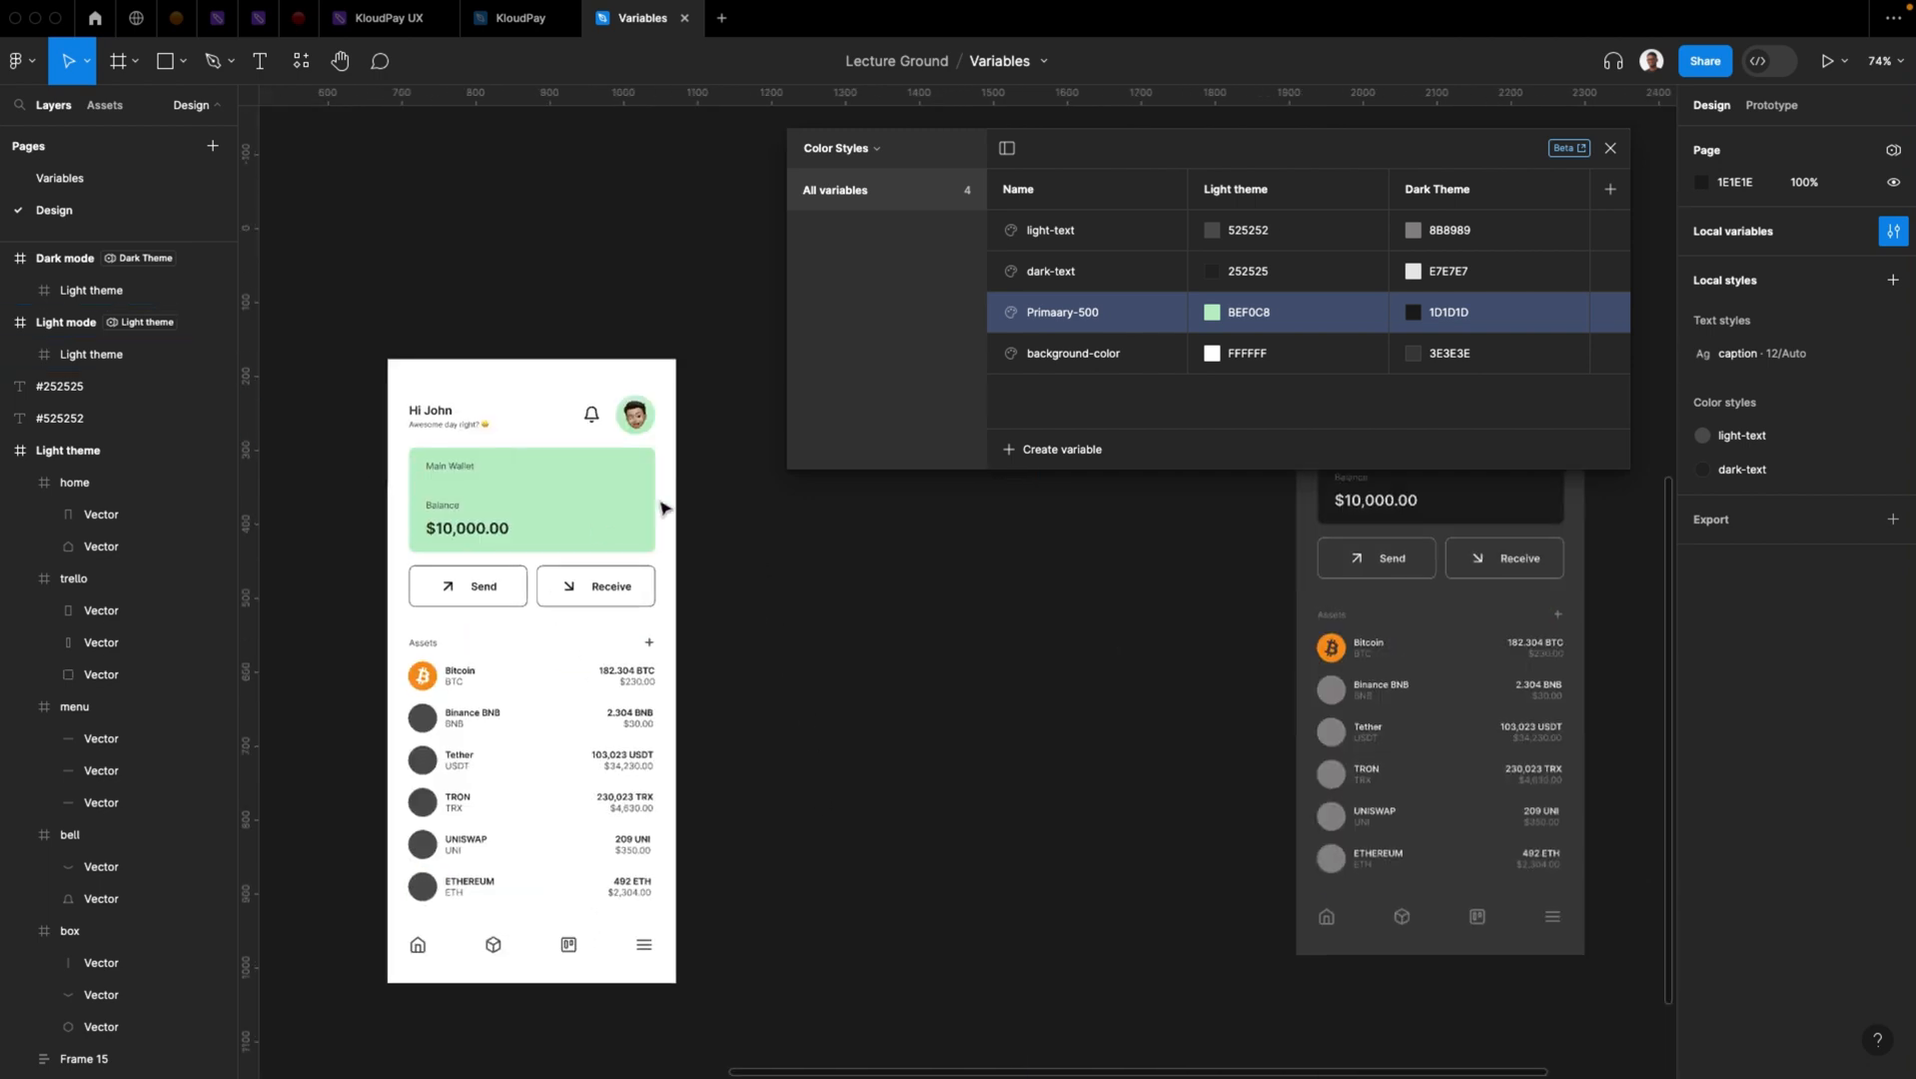
scroll(735, 721, "right", 5)
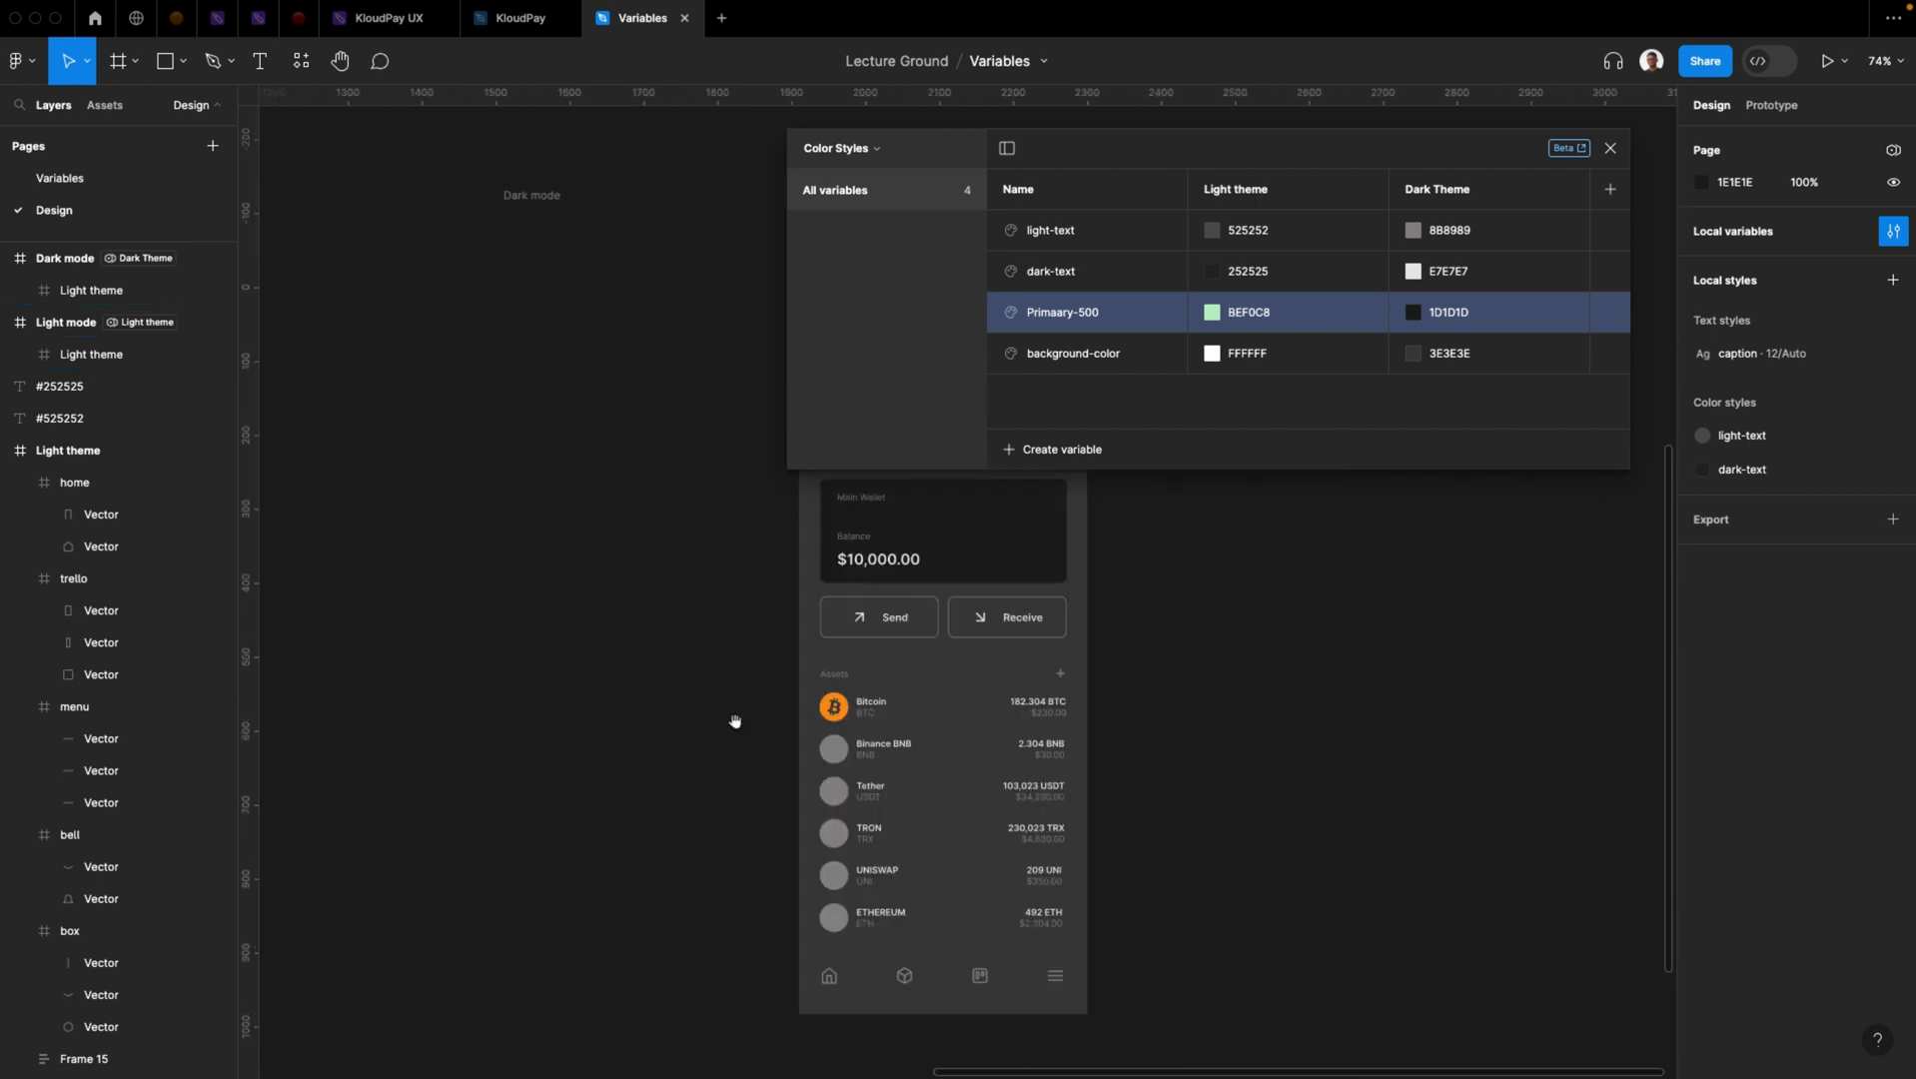
scroll(959, 622, "down", 2)
left_click_drag(774, 595, 820, 688)
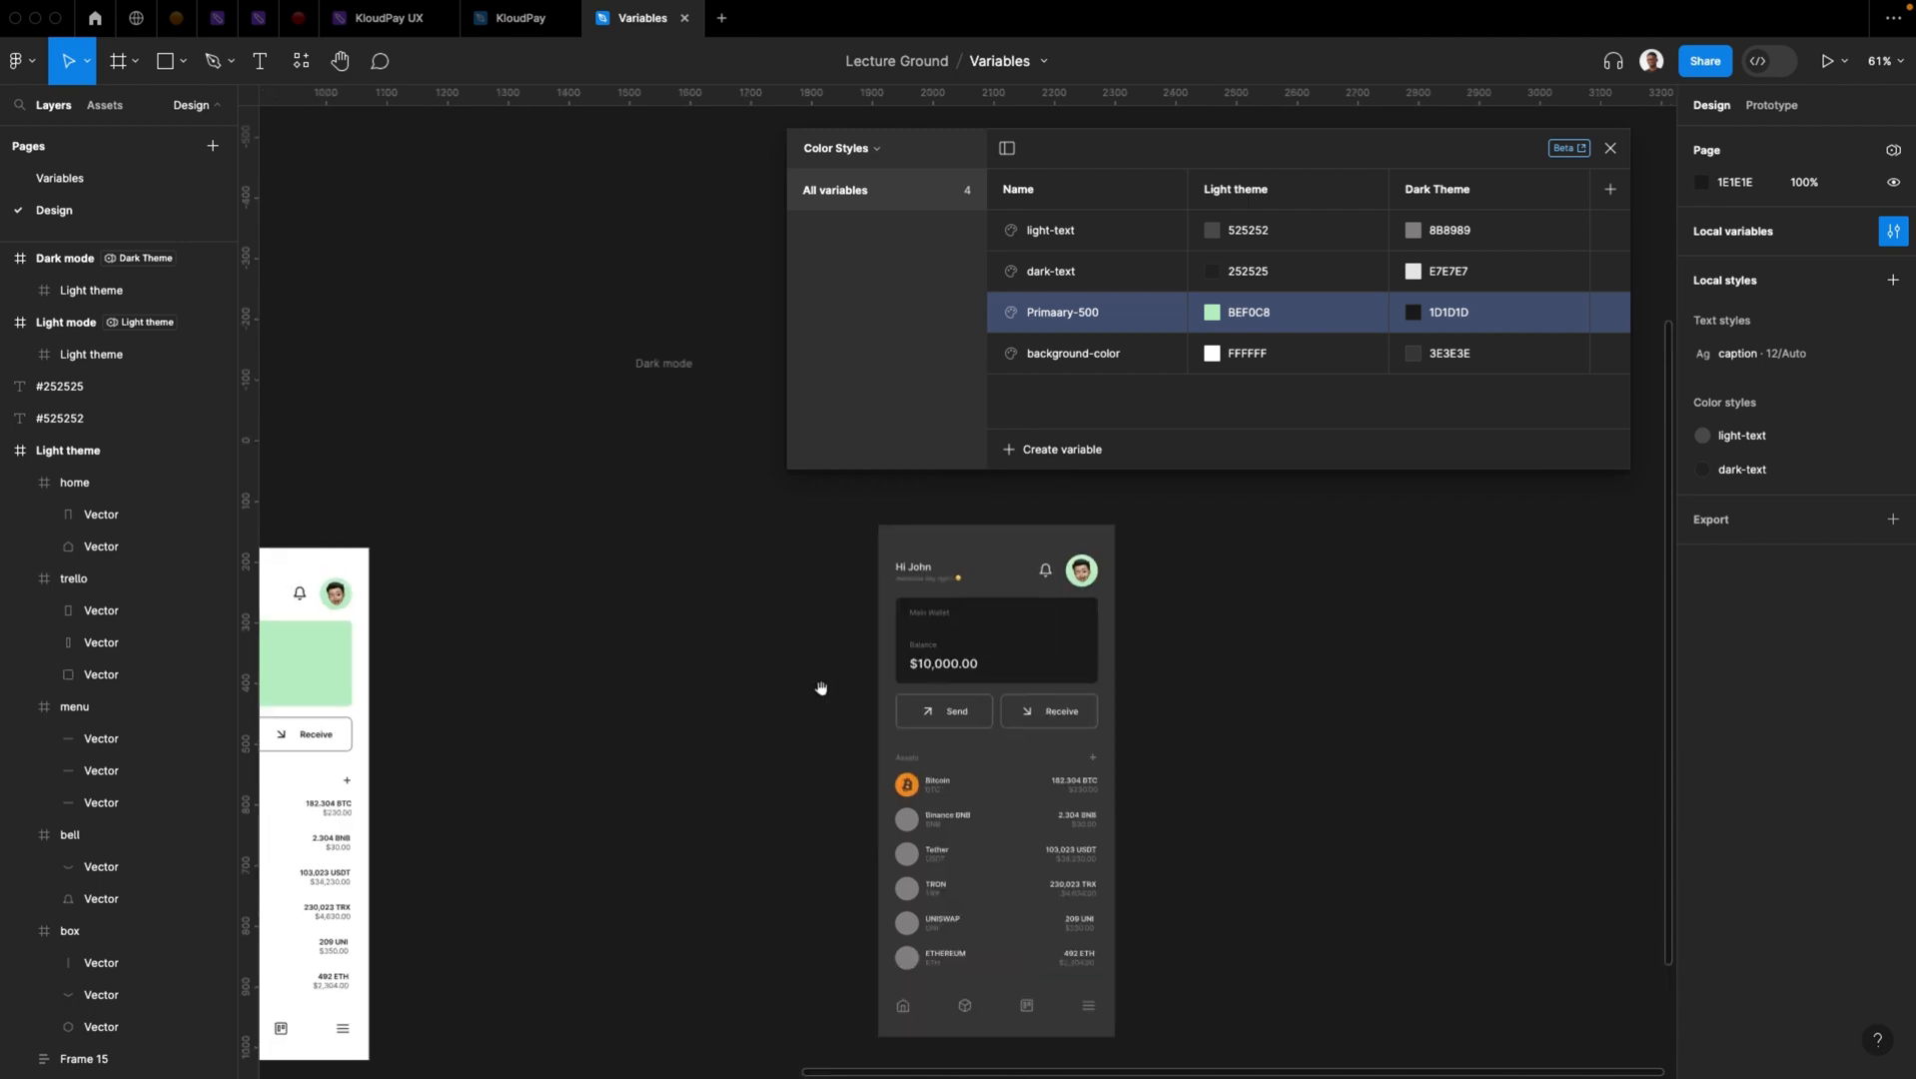
left_click_drag(615, 714, 830, 713)
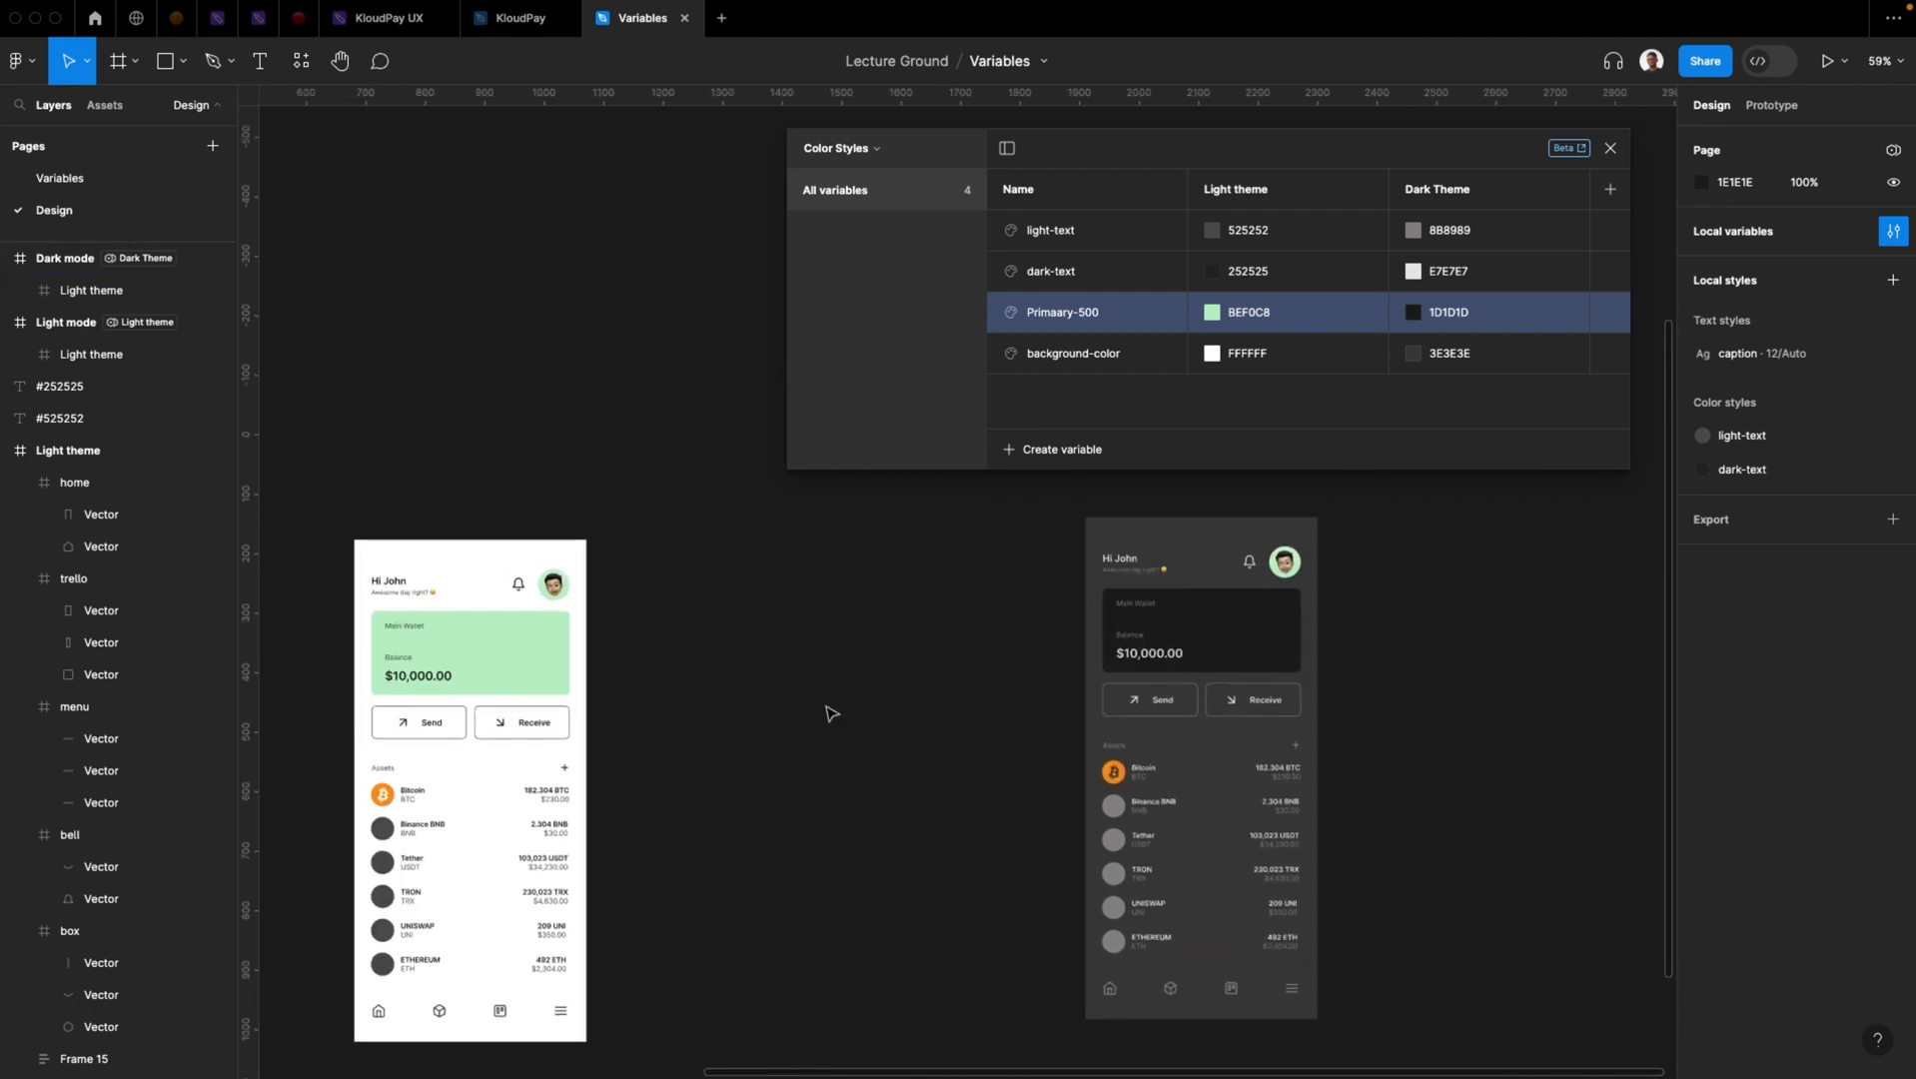
Compare the original Light theme wallet screen with its copies in the Light mode and Dark mode frames
scroll(830, 714, "down", 2)
scroll(830, 714, "down", 2)
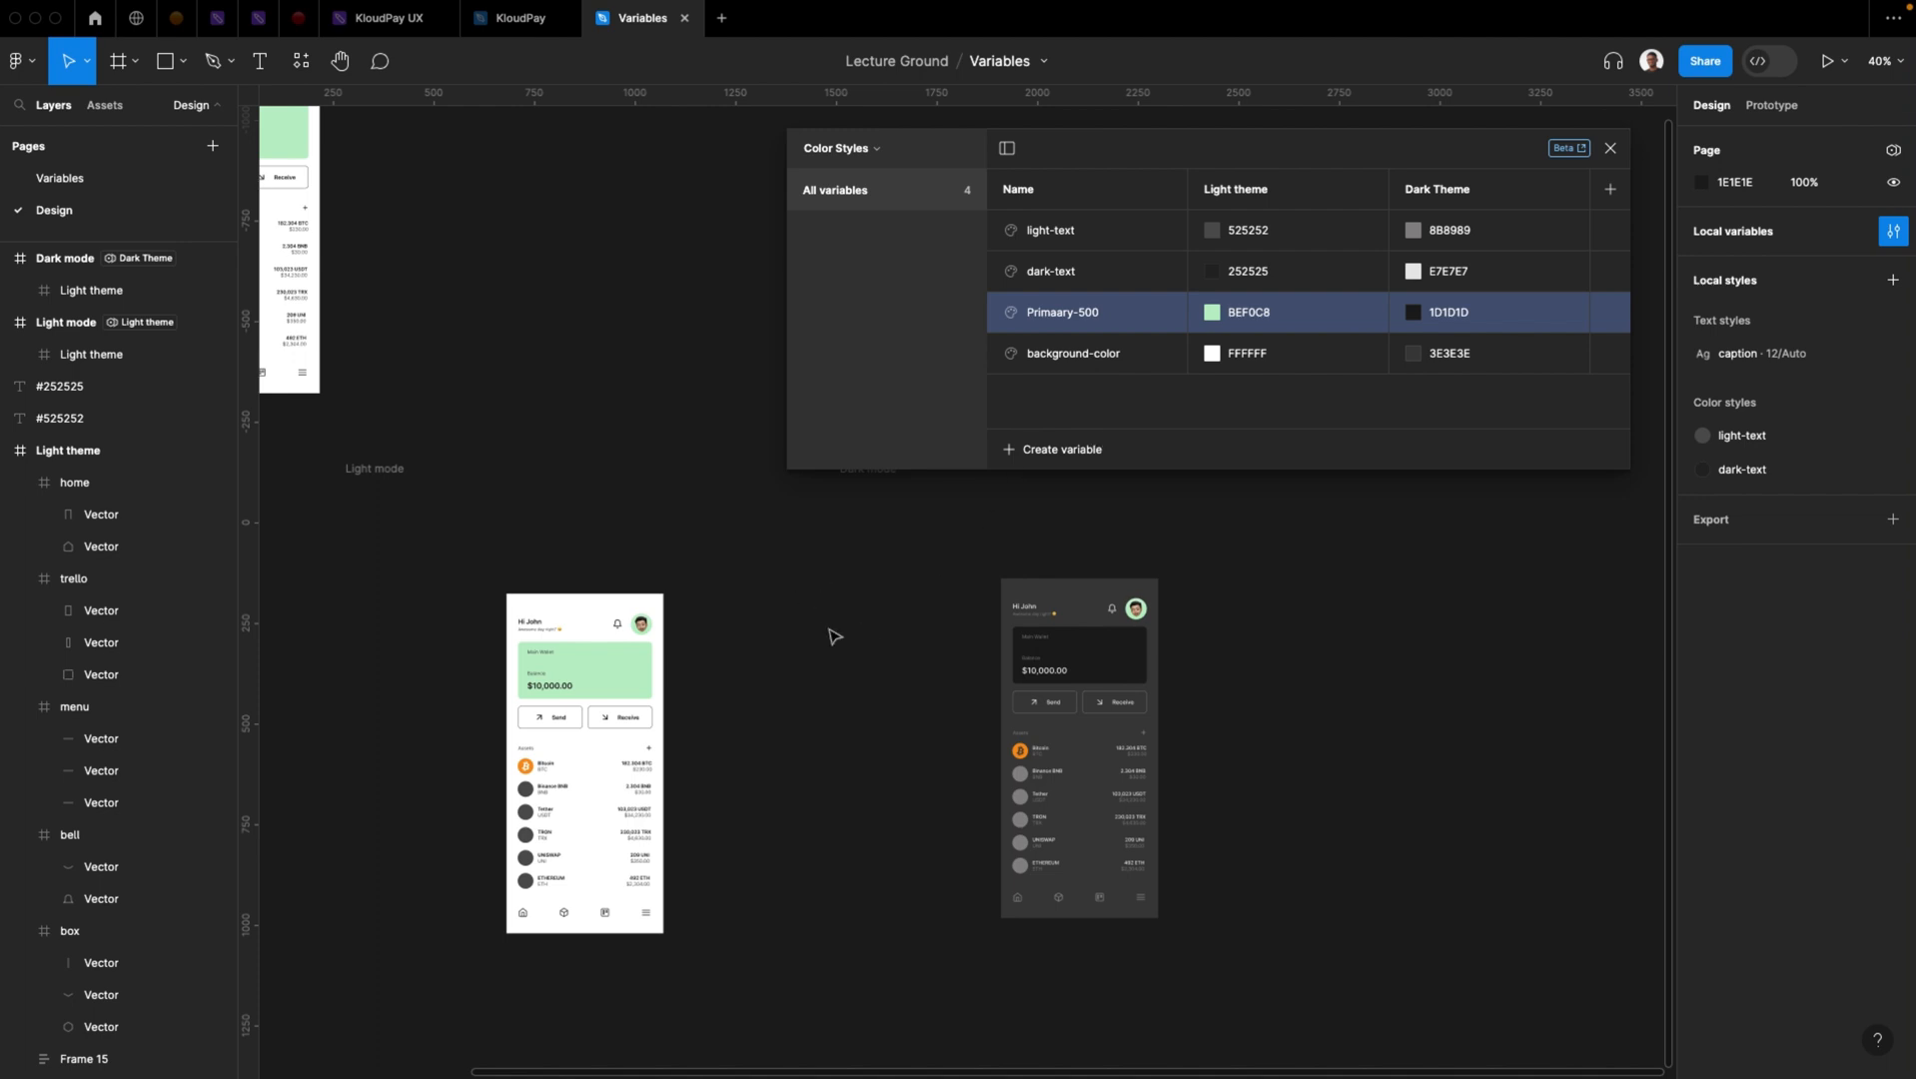
scroll(827, 633, "down", 2)
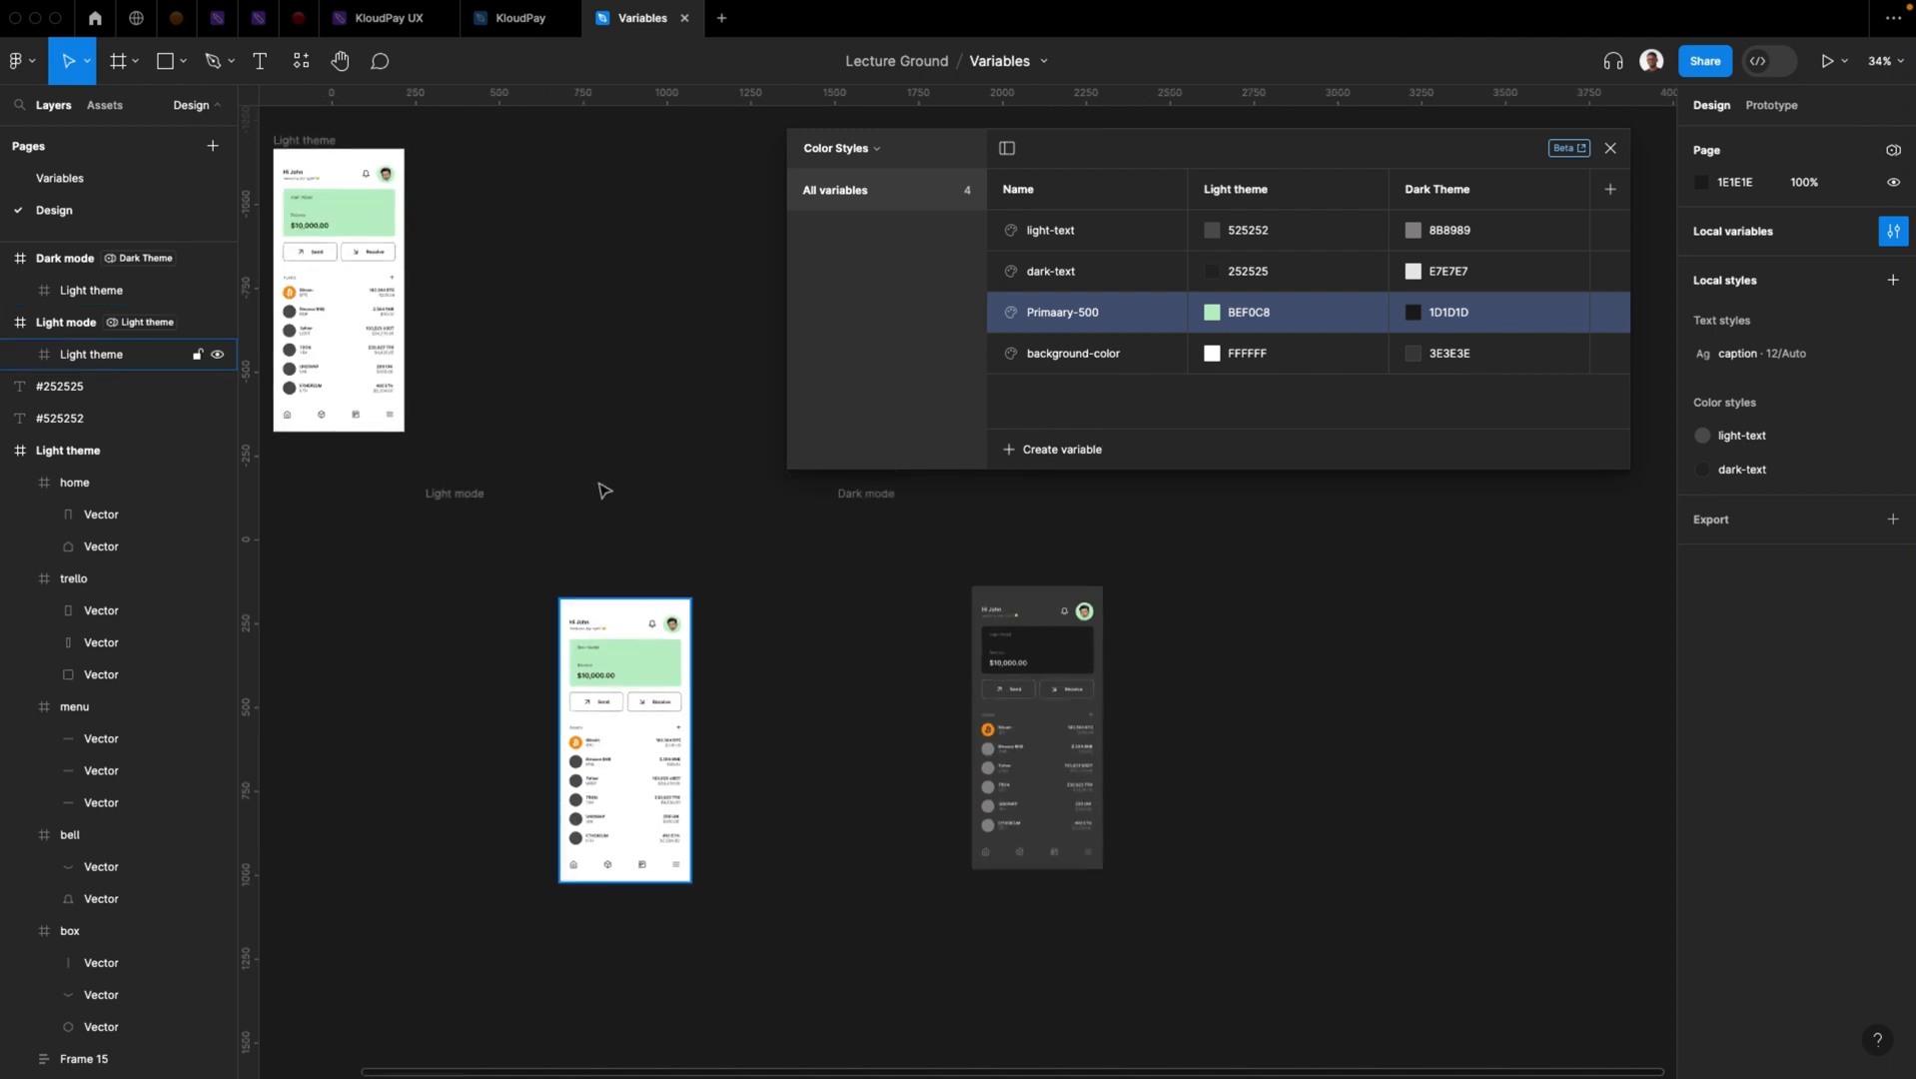
left_click_drag(548, 381, 643, 470)
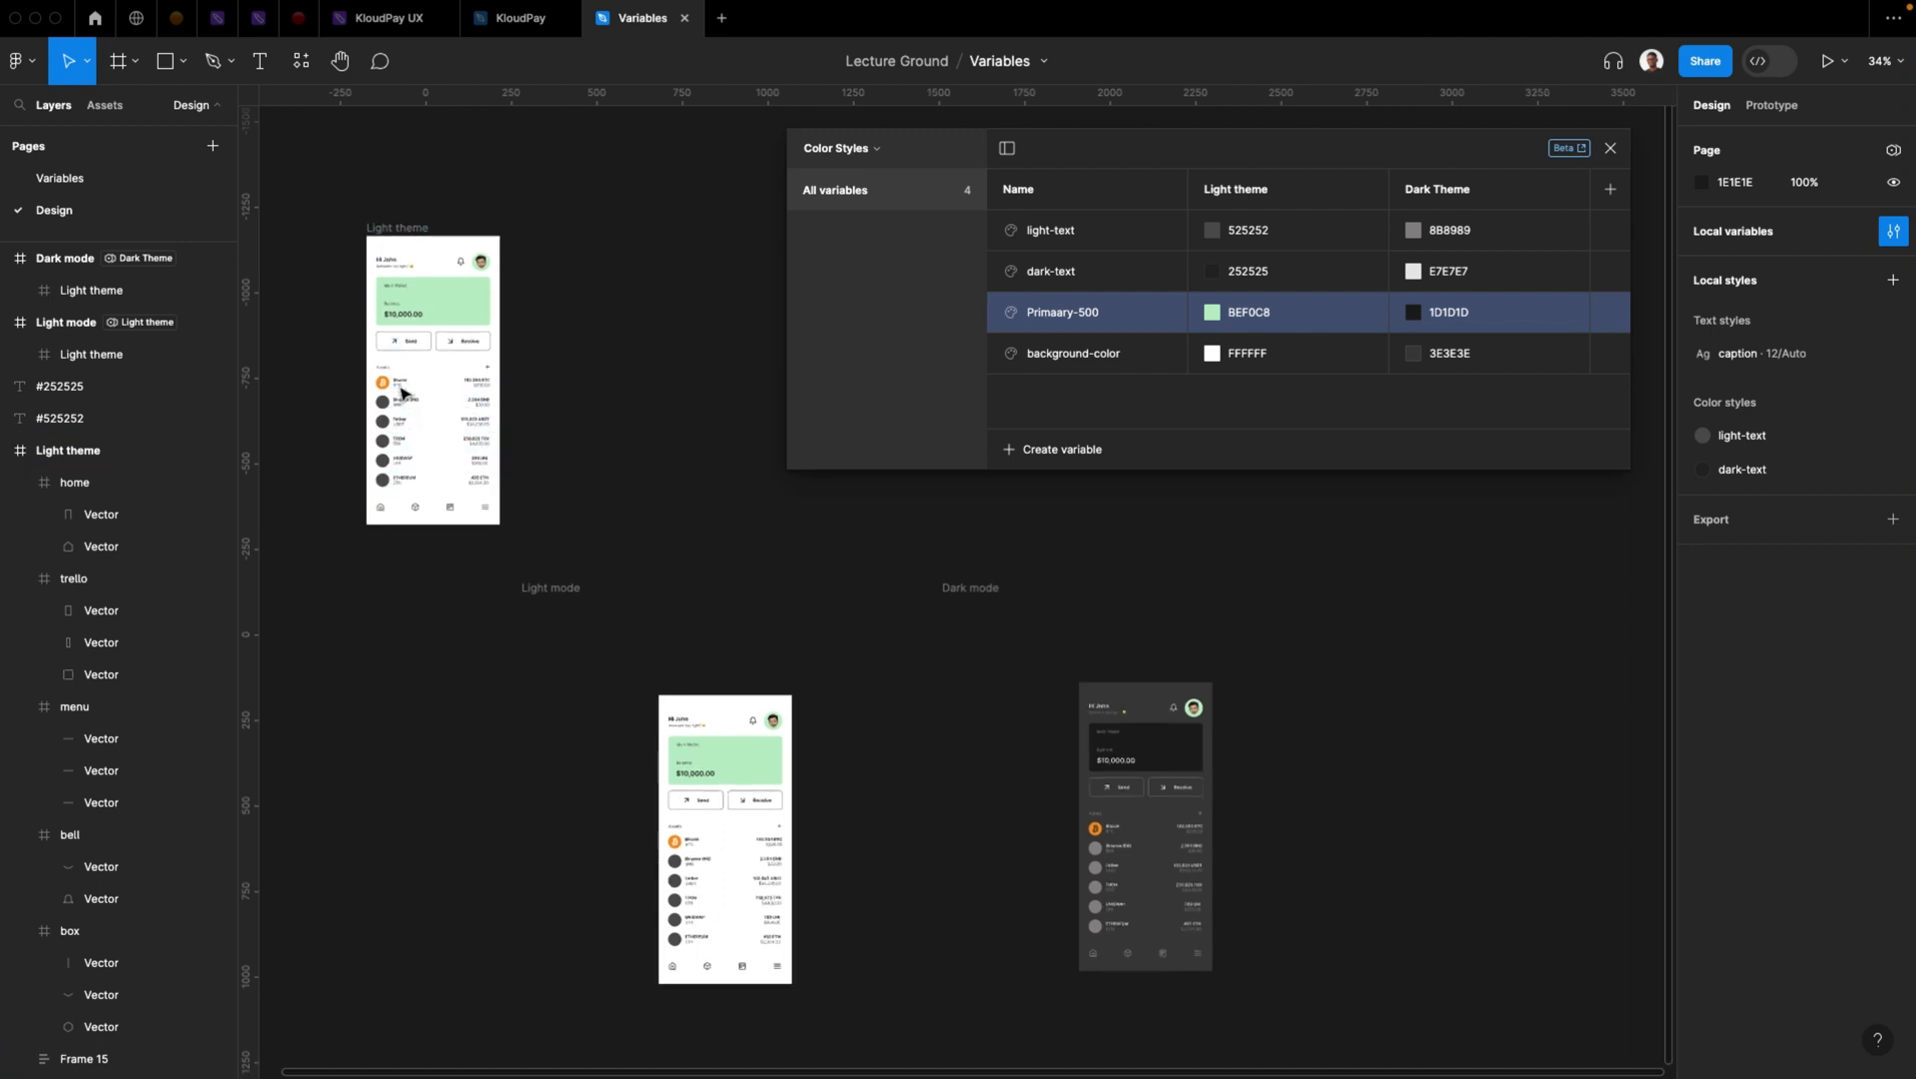
scroll(404, 346, "up", 5)
scroll(402, 391, "up", 3)
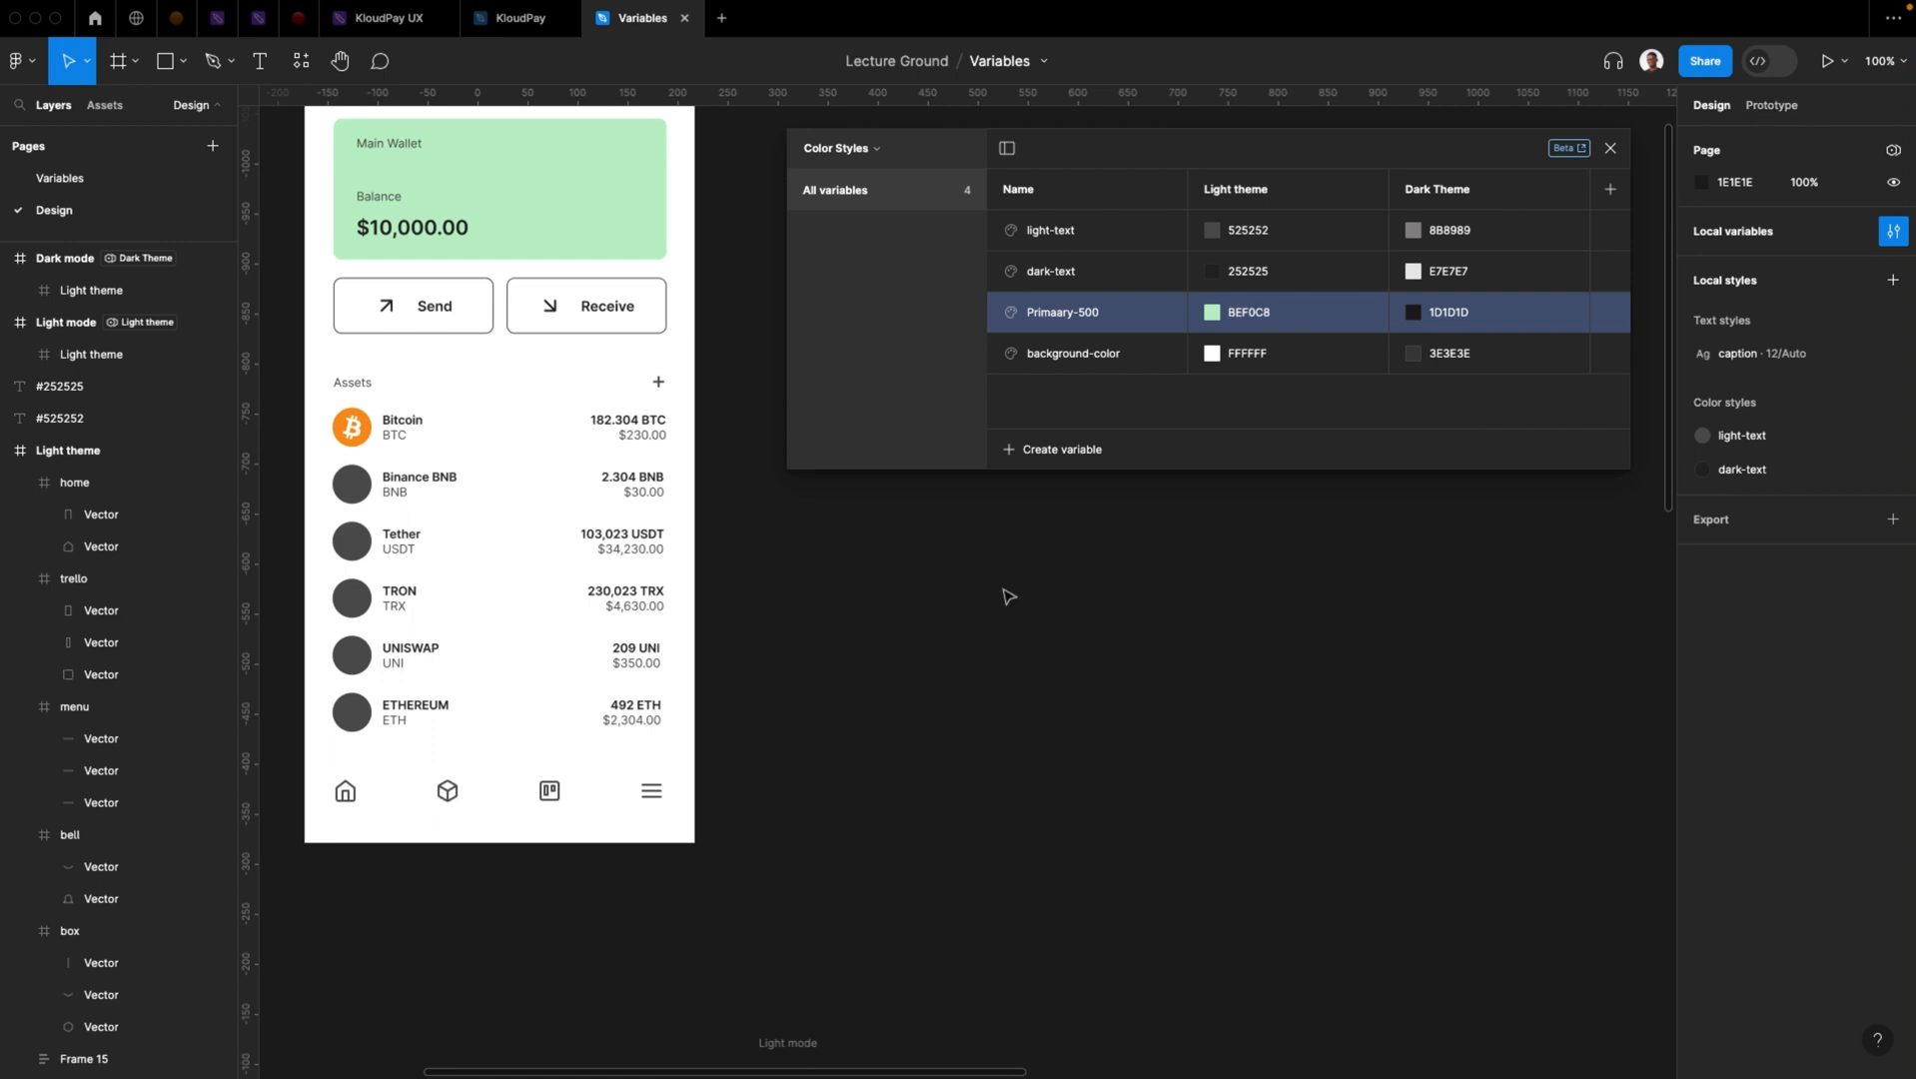
scroll(898, 628, "down", 3)
scroll(836, 501, "down", 5)
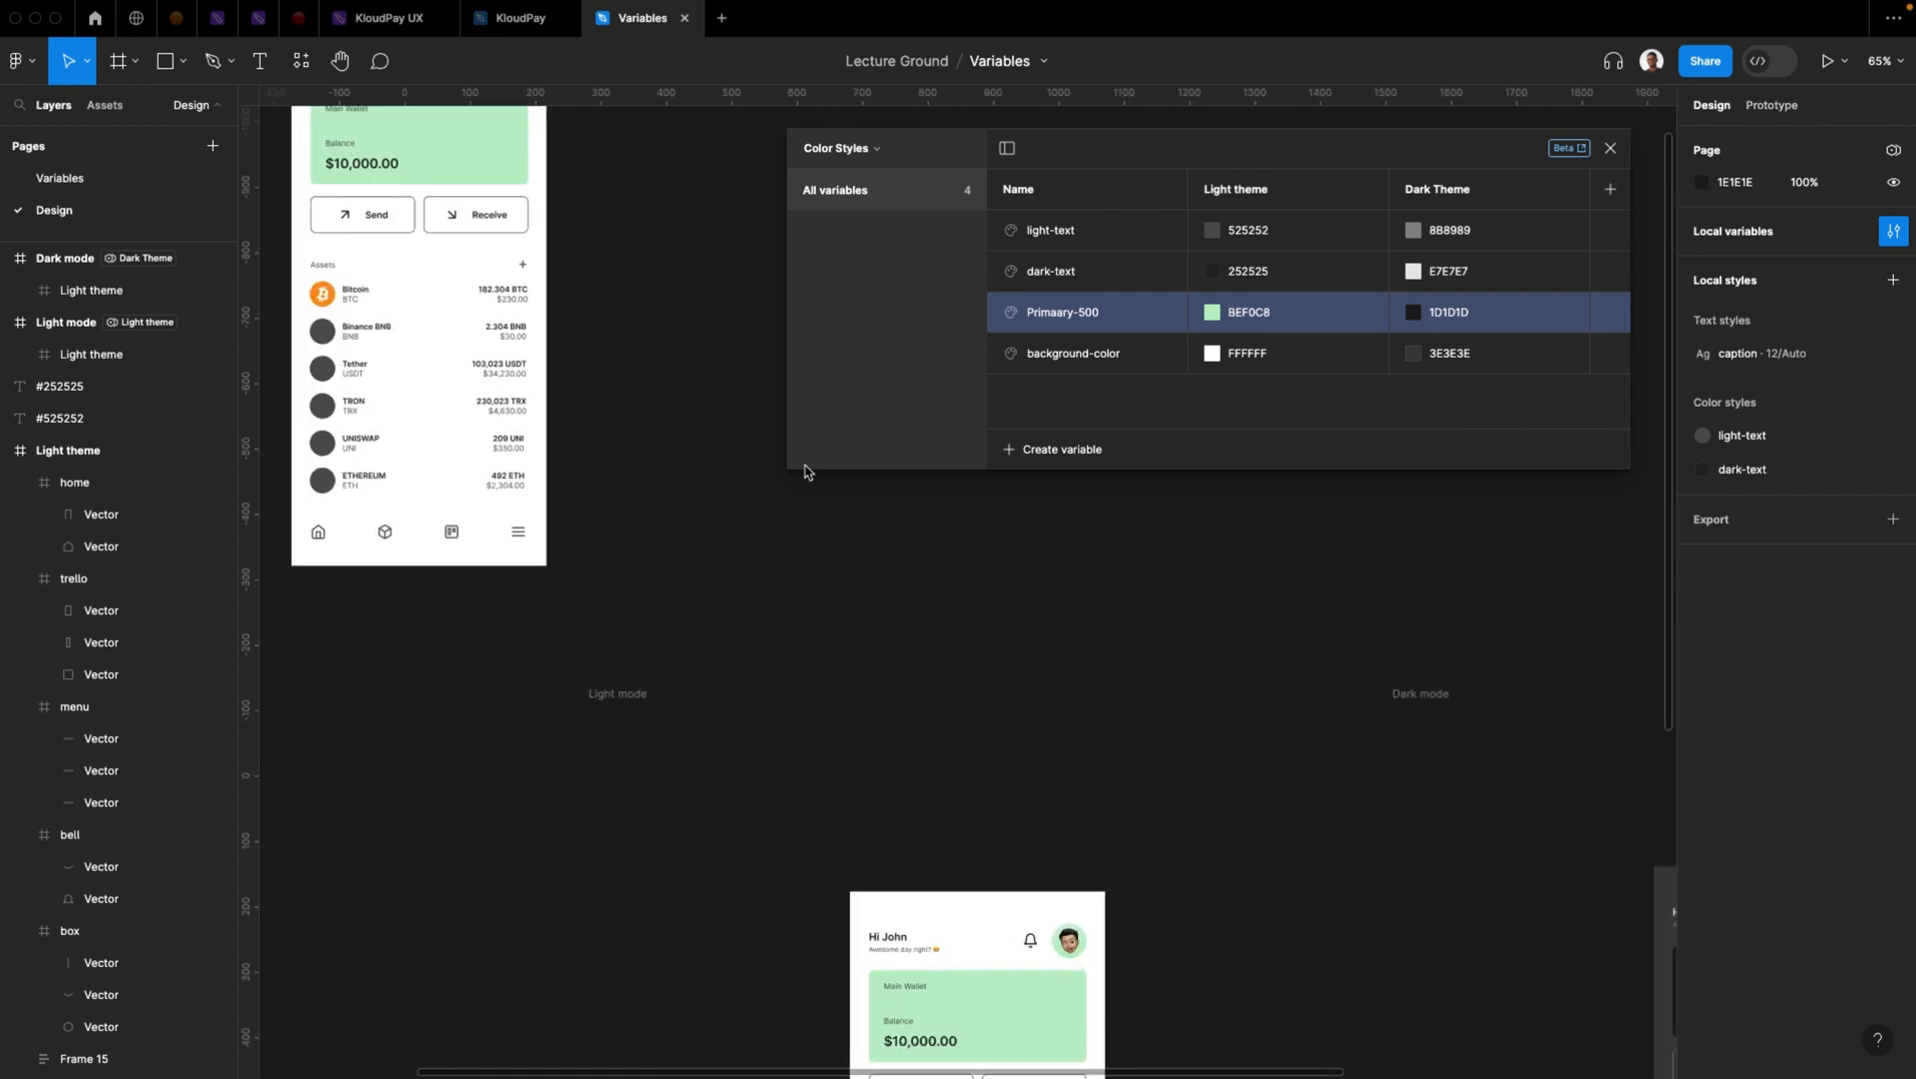
scroll(855, 607, "down", 2)
scroll(726, 625, "down", 3)
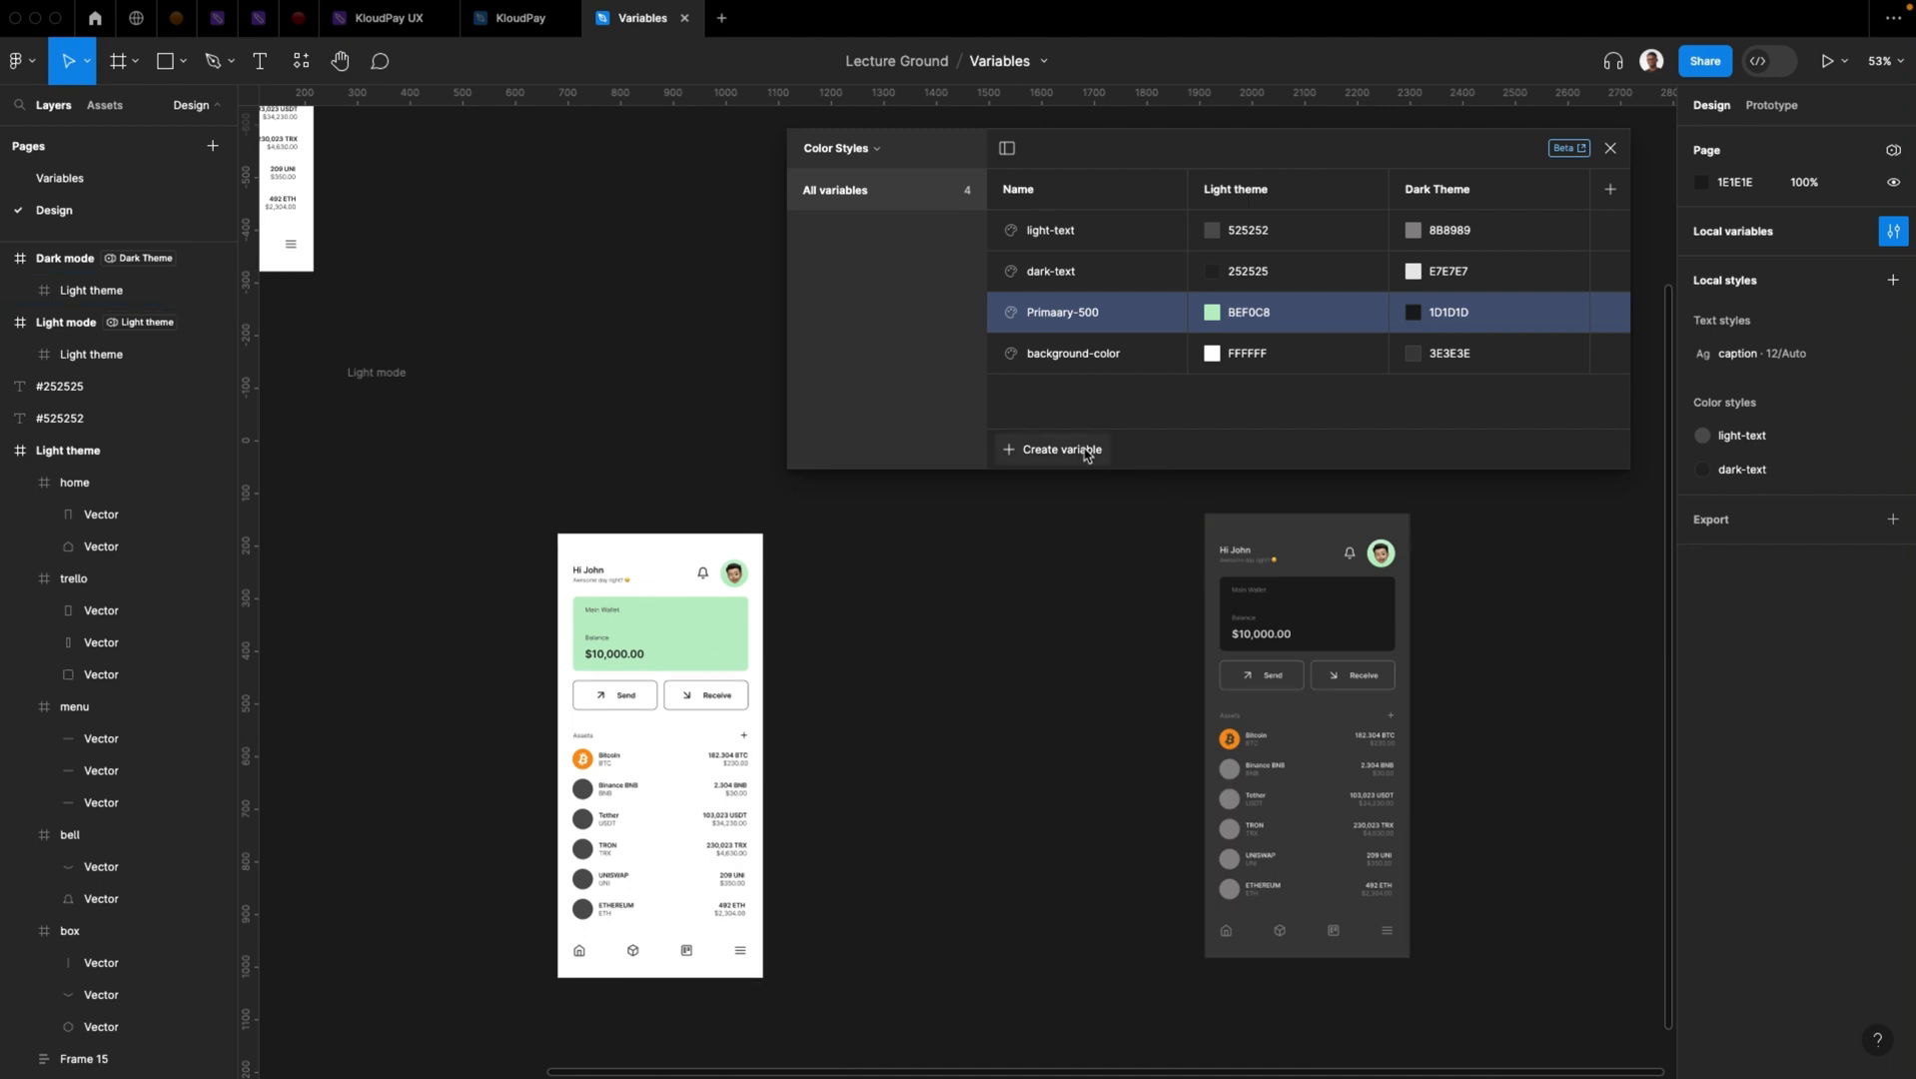
Create a number variable in the Color Styles collection, keeping its default name and values
left_click(1048, 459)
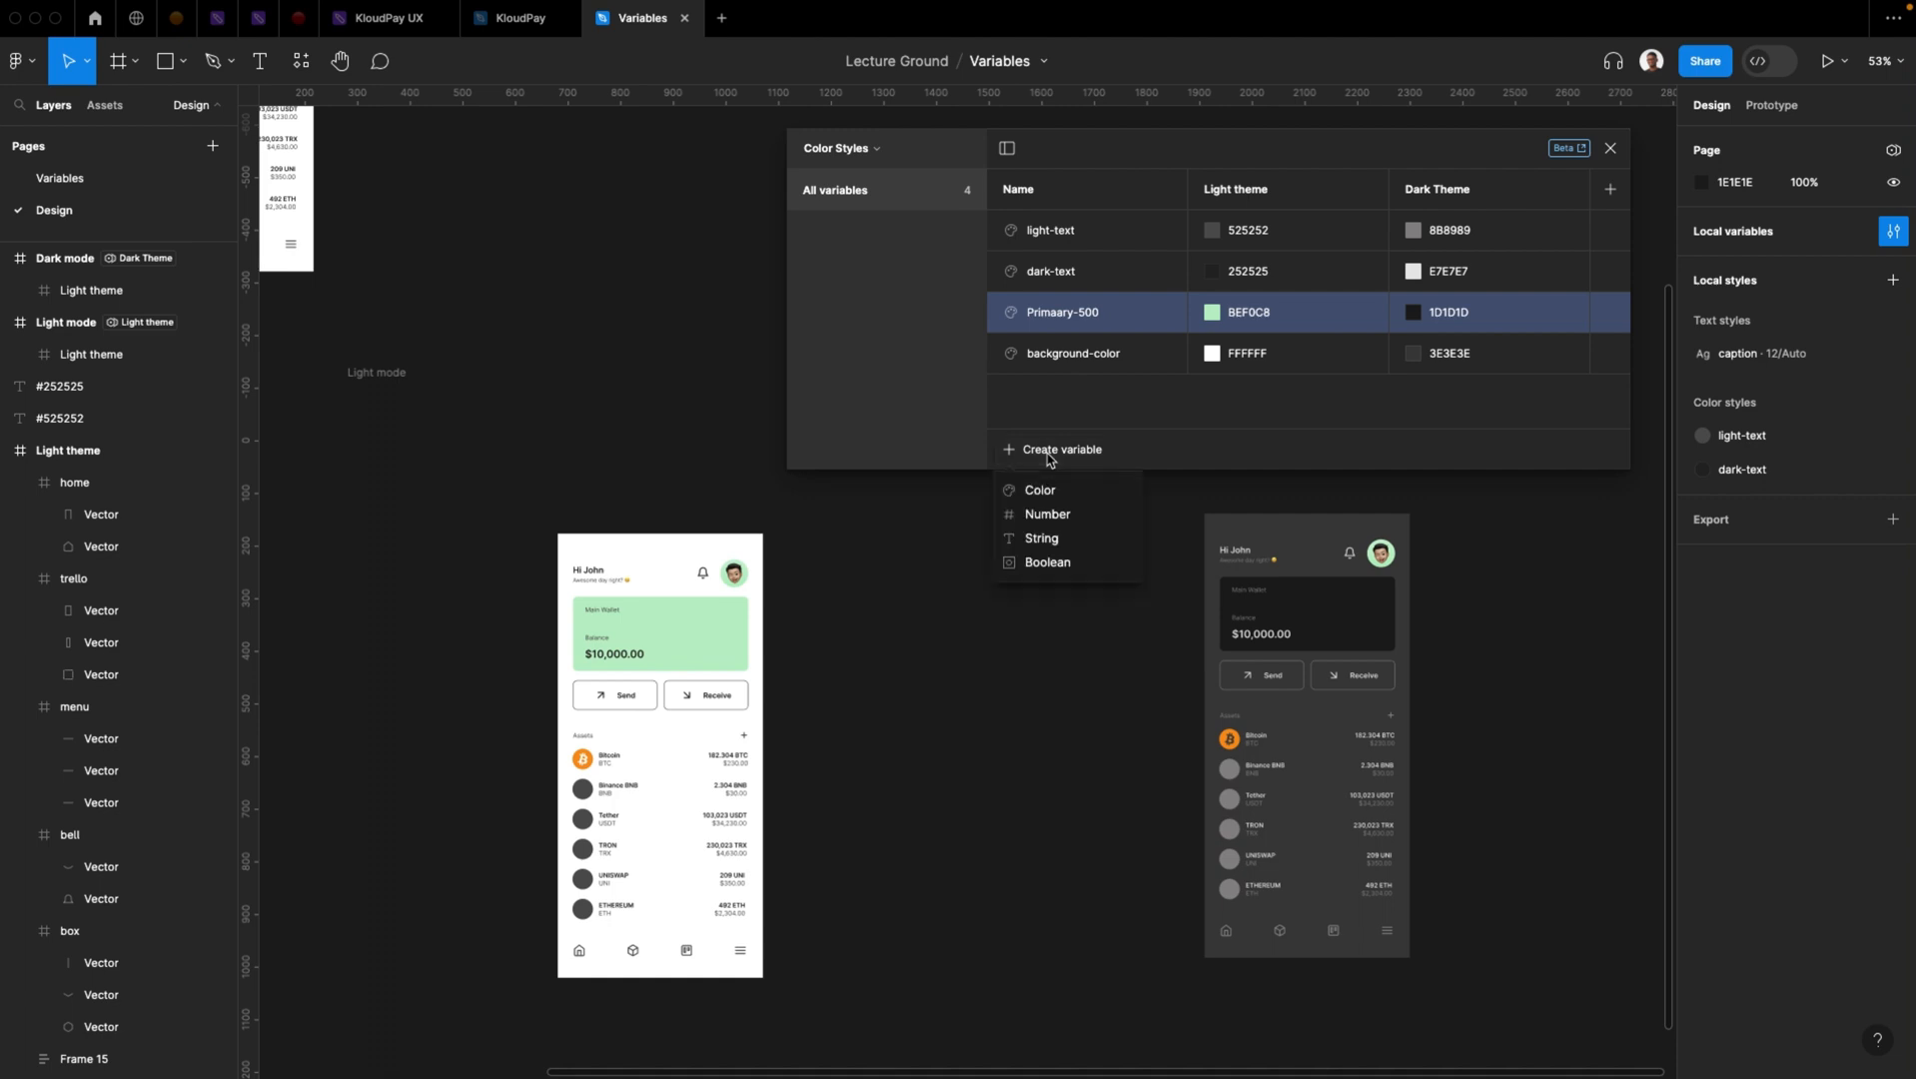
left_click(1058, 515)
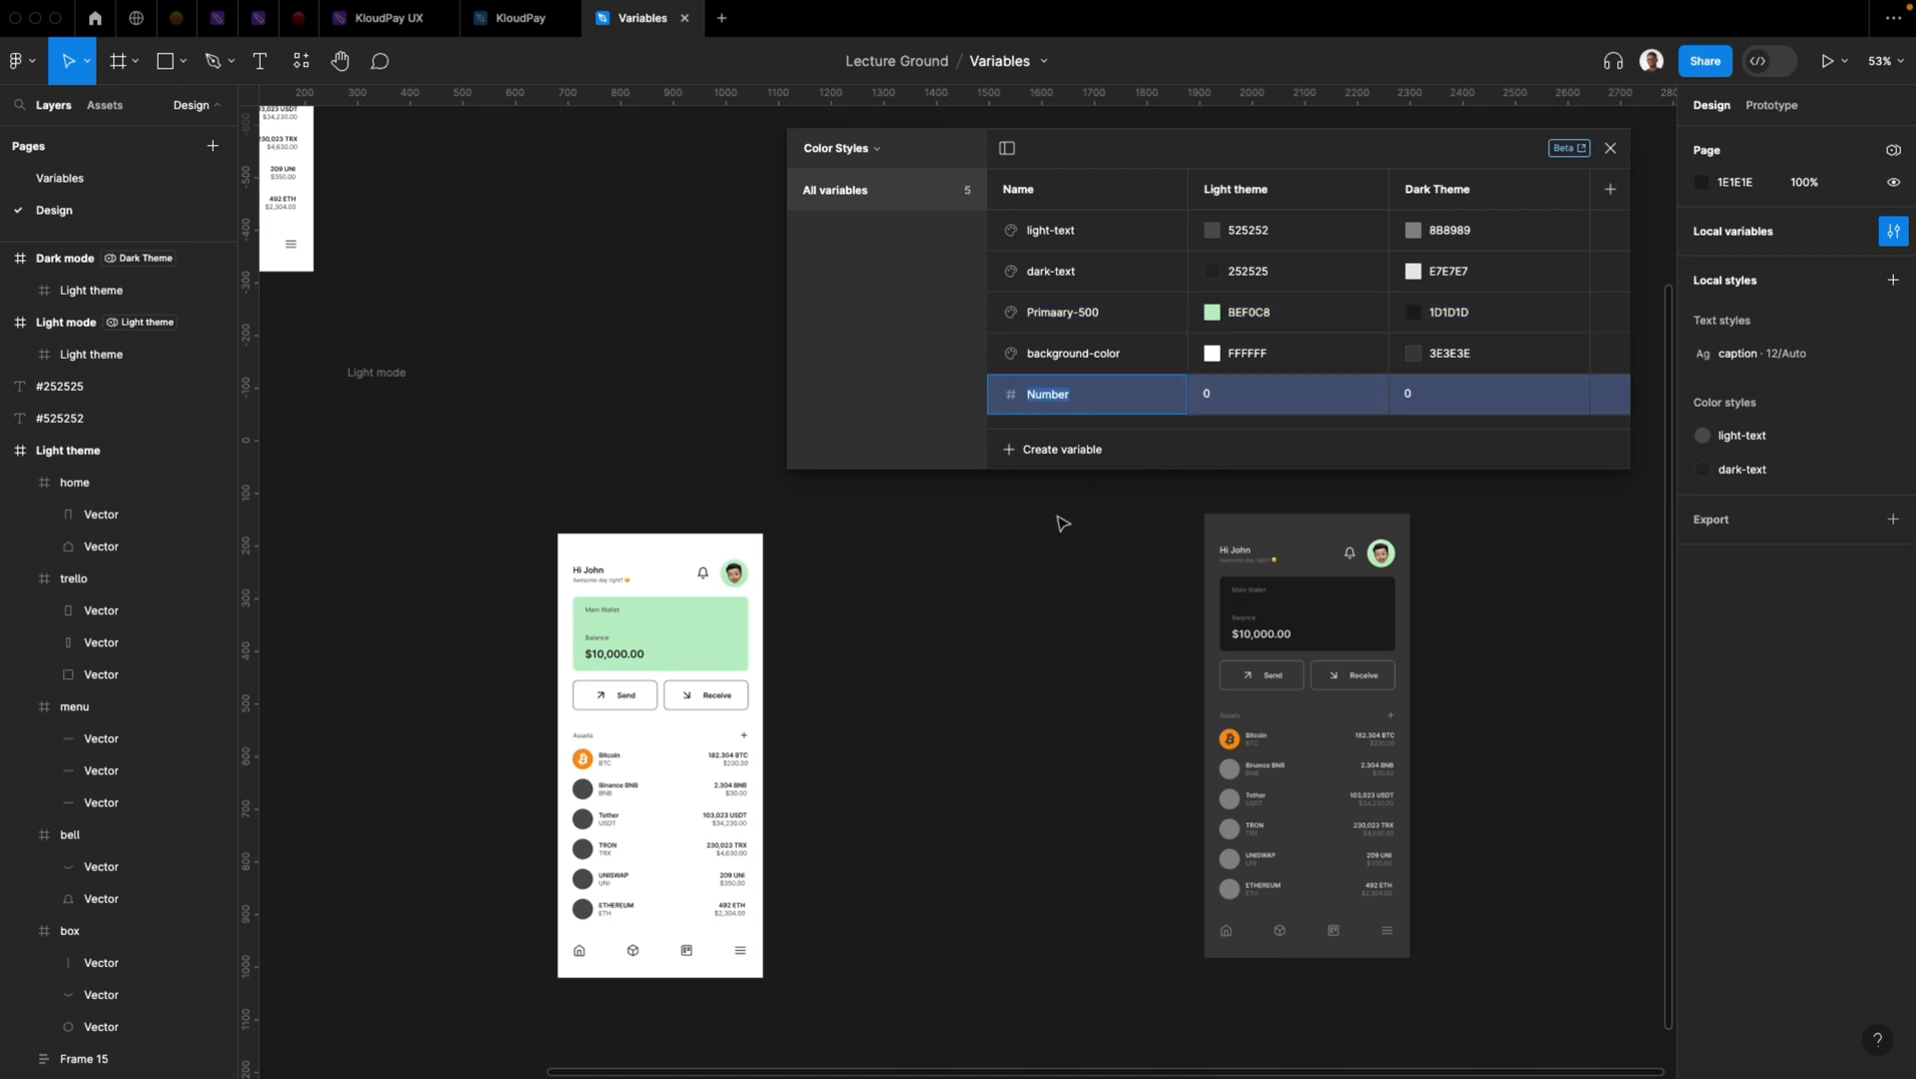
left_click(1083, 404)
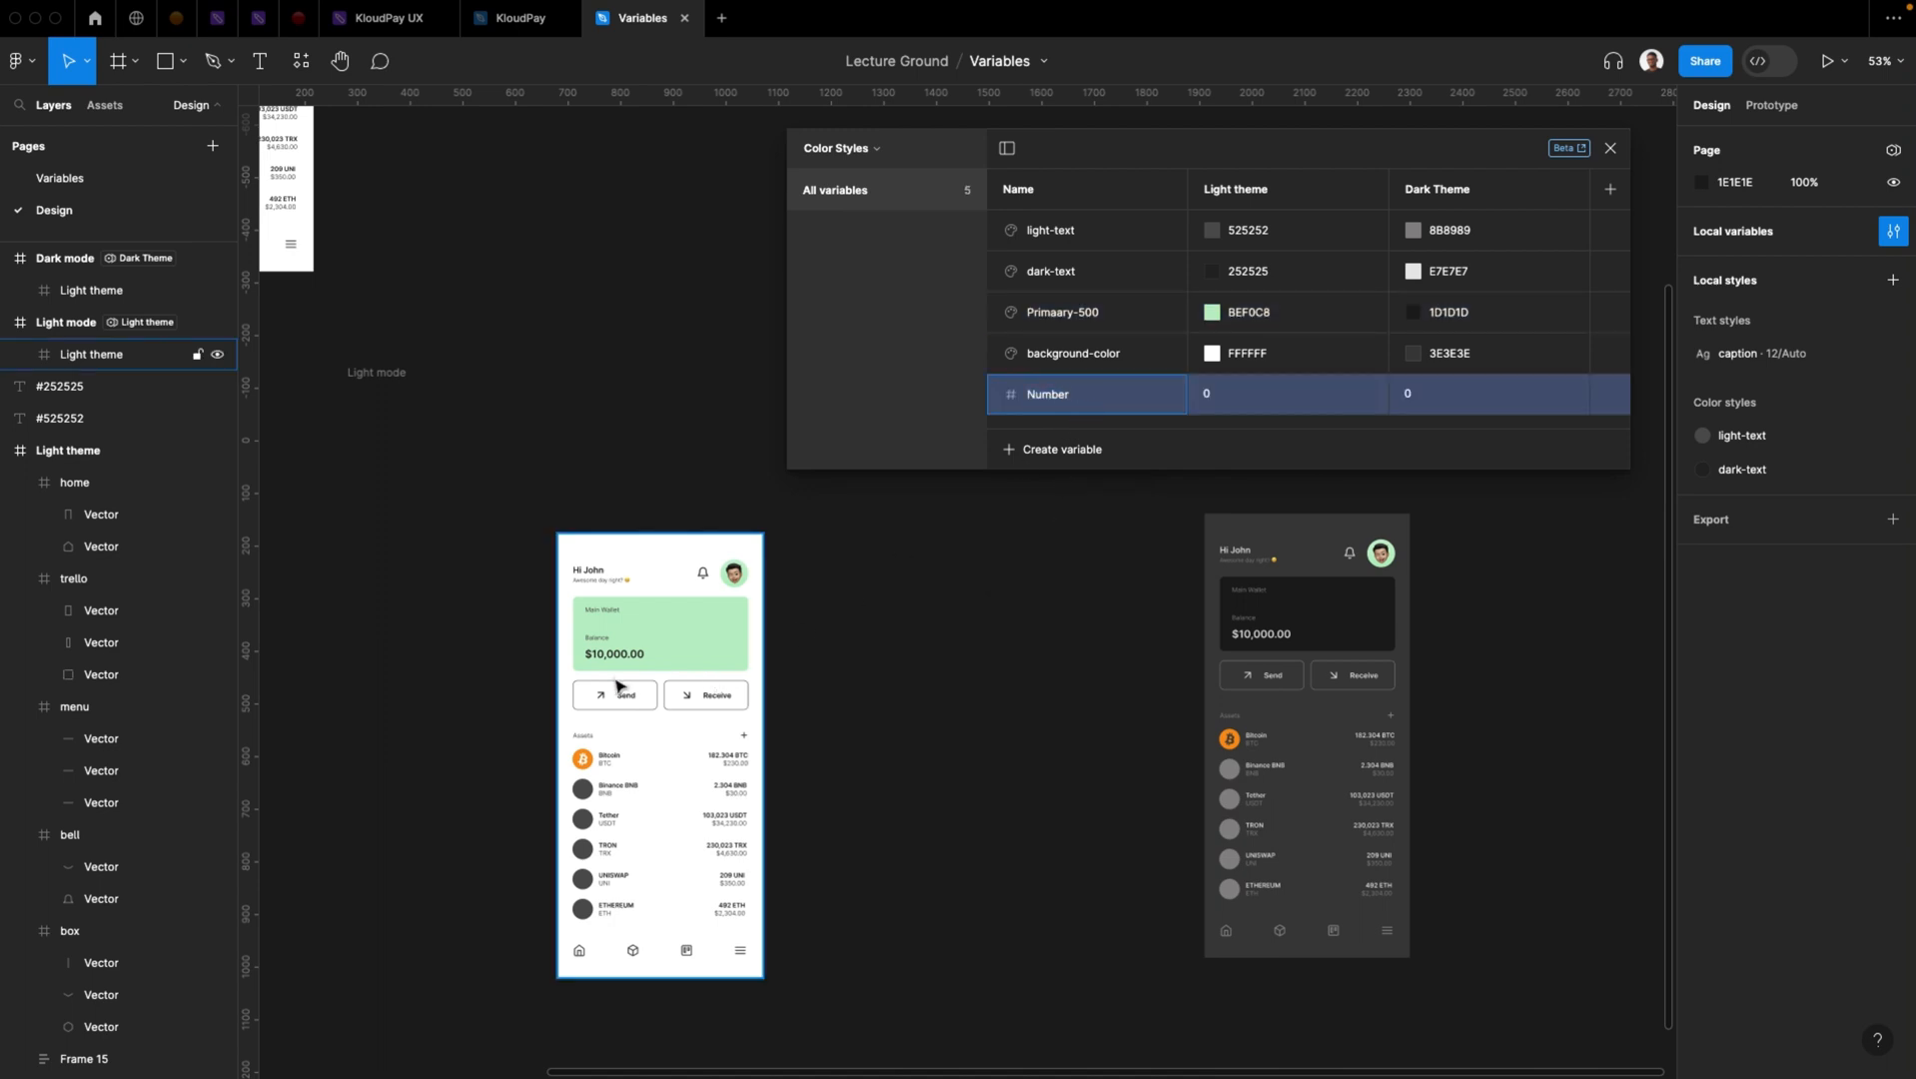
Examine the wallet screen in the Light mode frame, including the properties of its $10,000.00 balance text
scroll(626, 655, "up", 5)
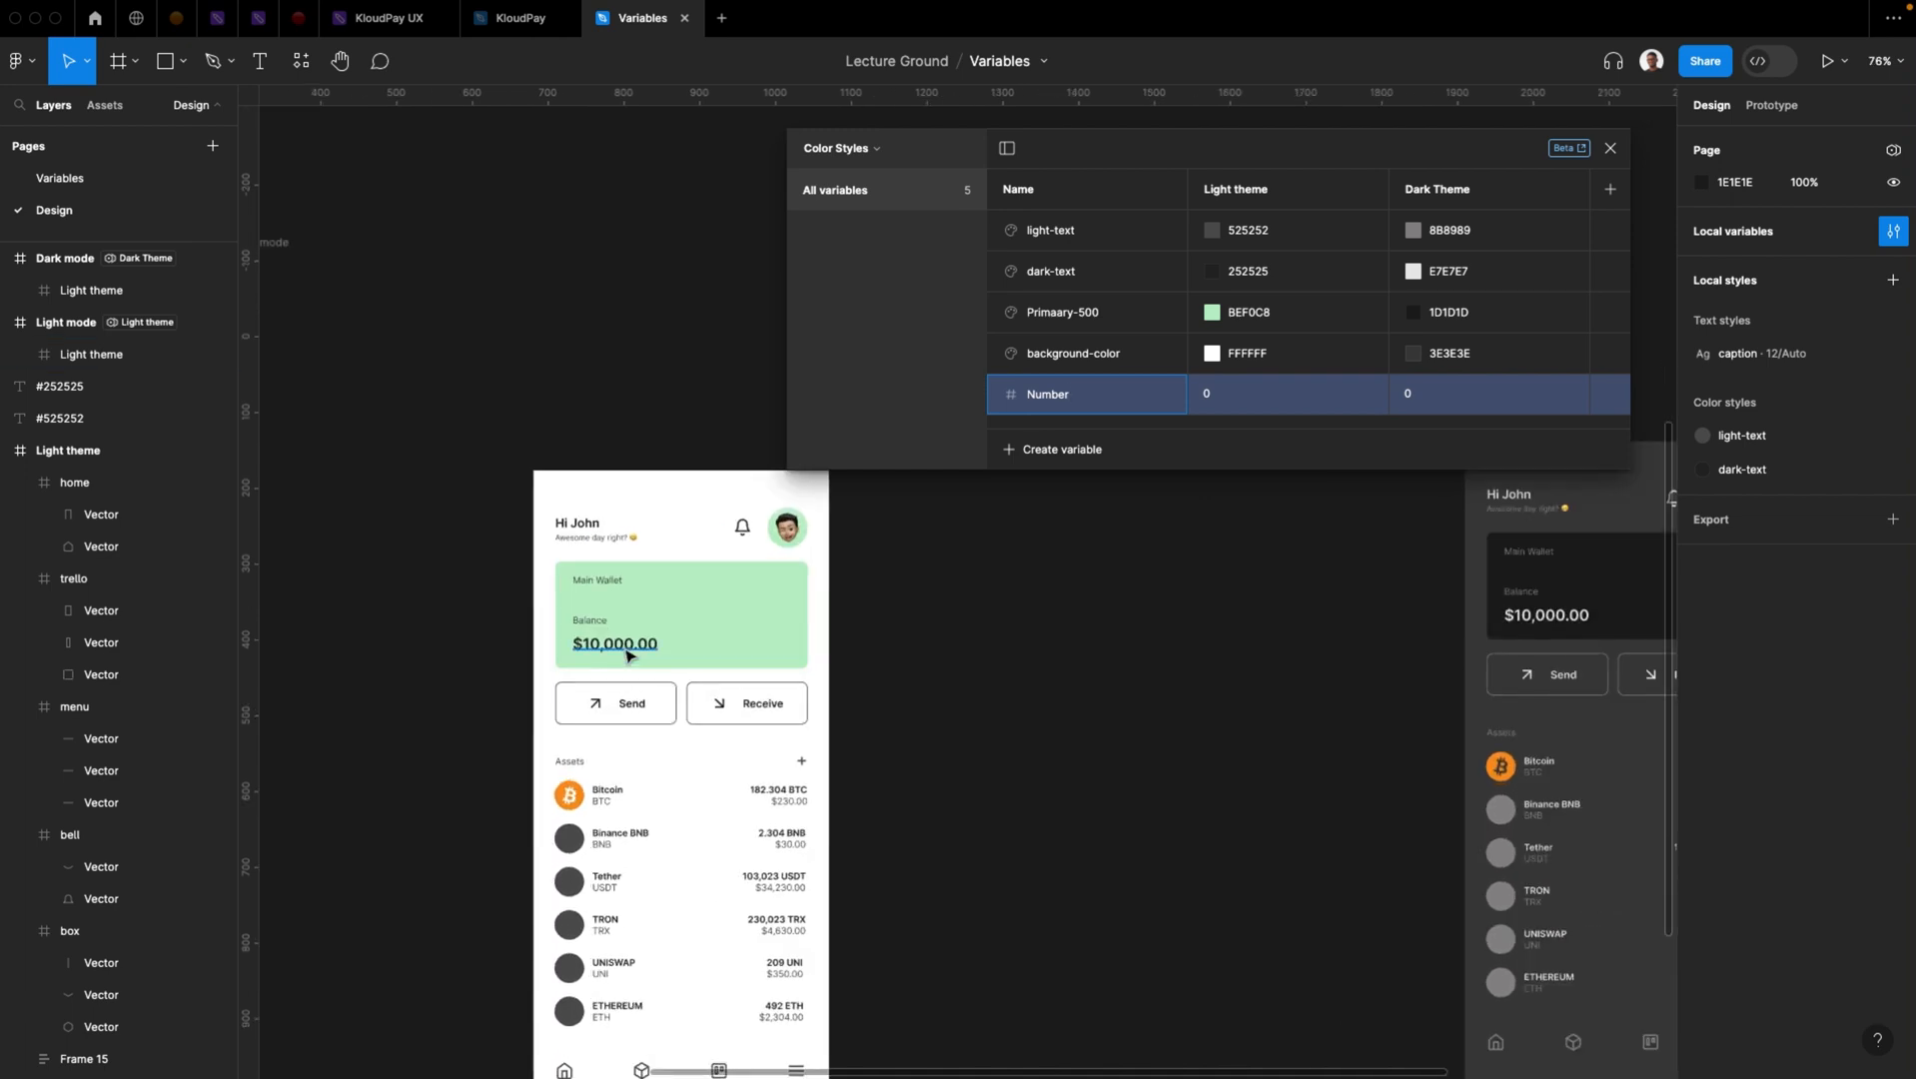
left_click_drag(512, 323, 820, 862)
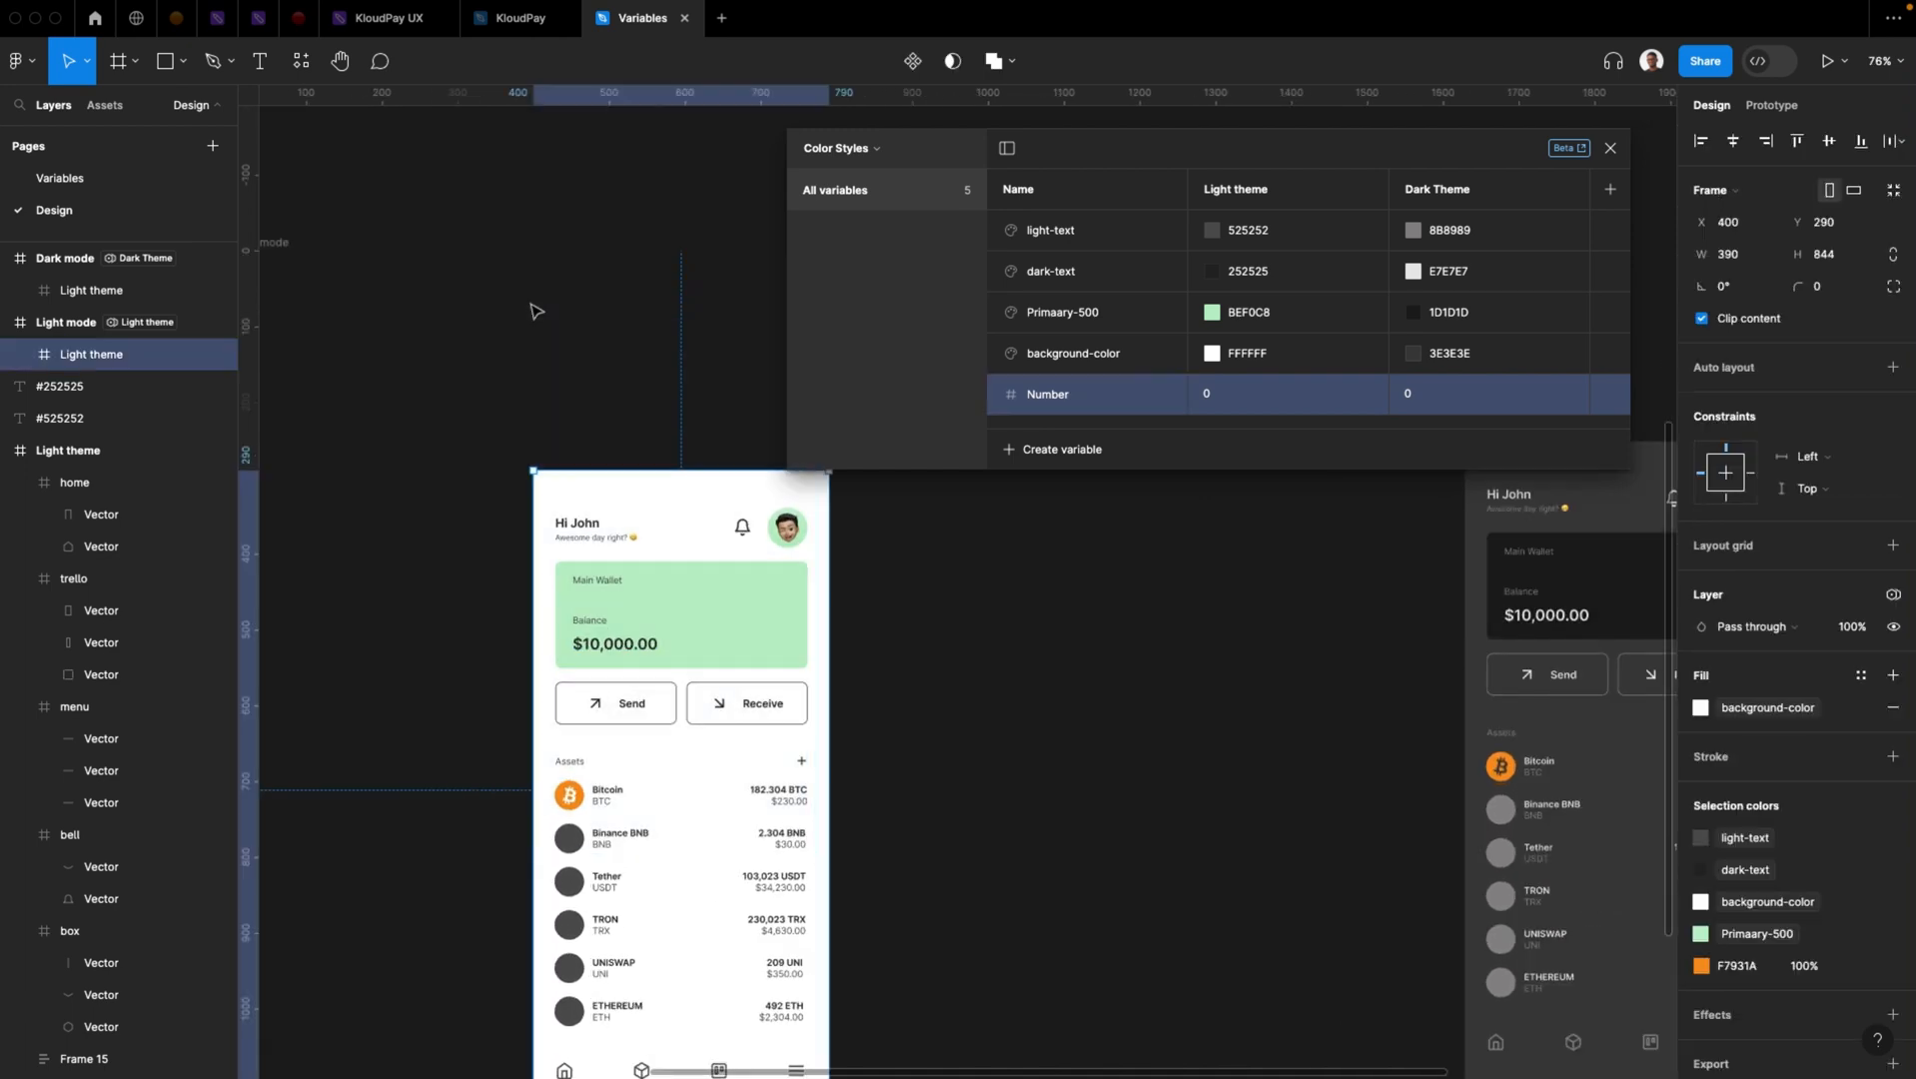
left_click(505, 228)
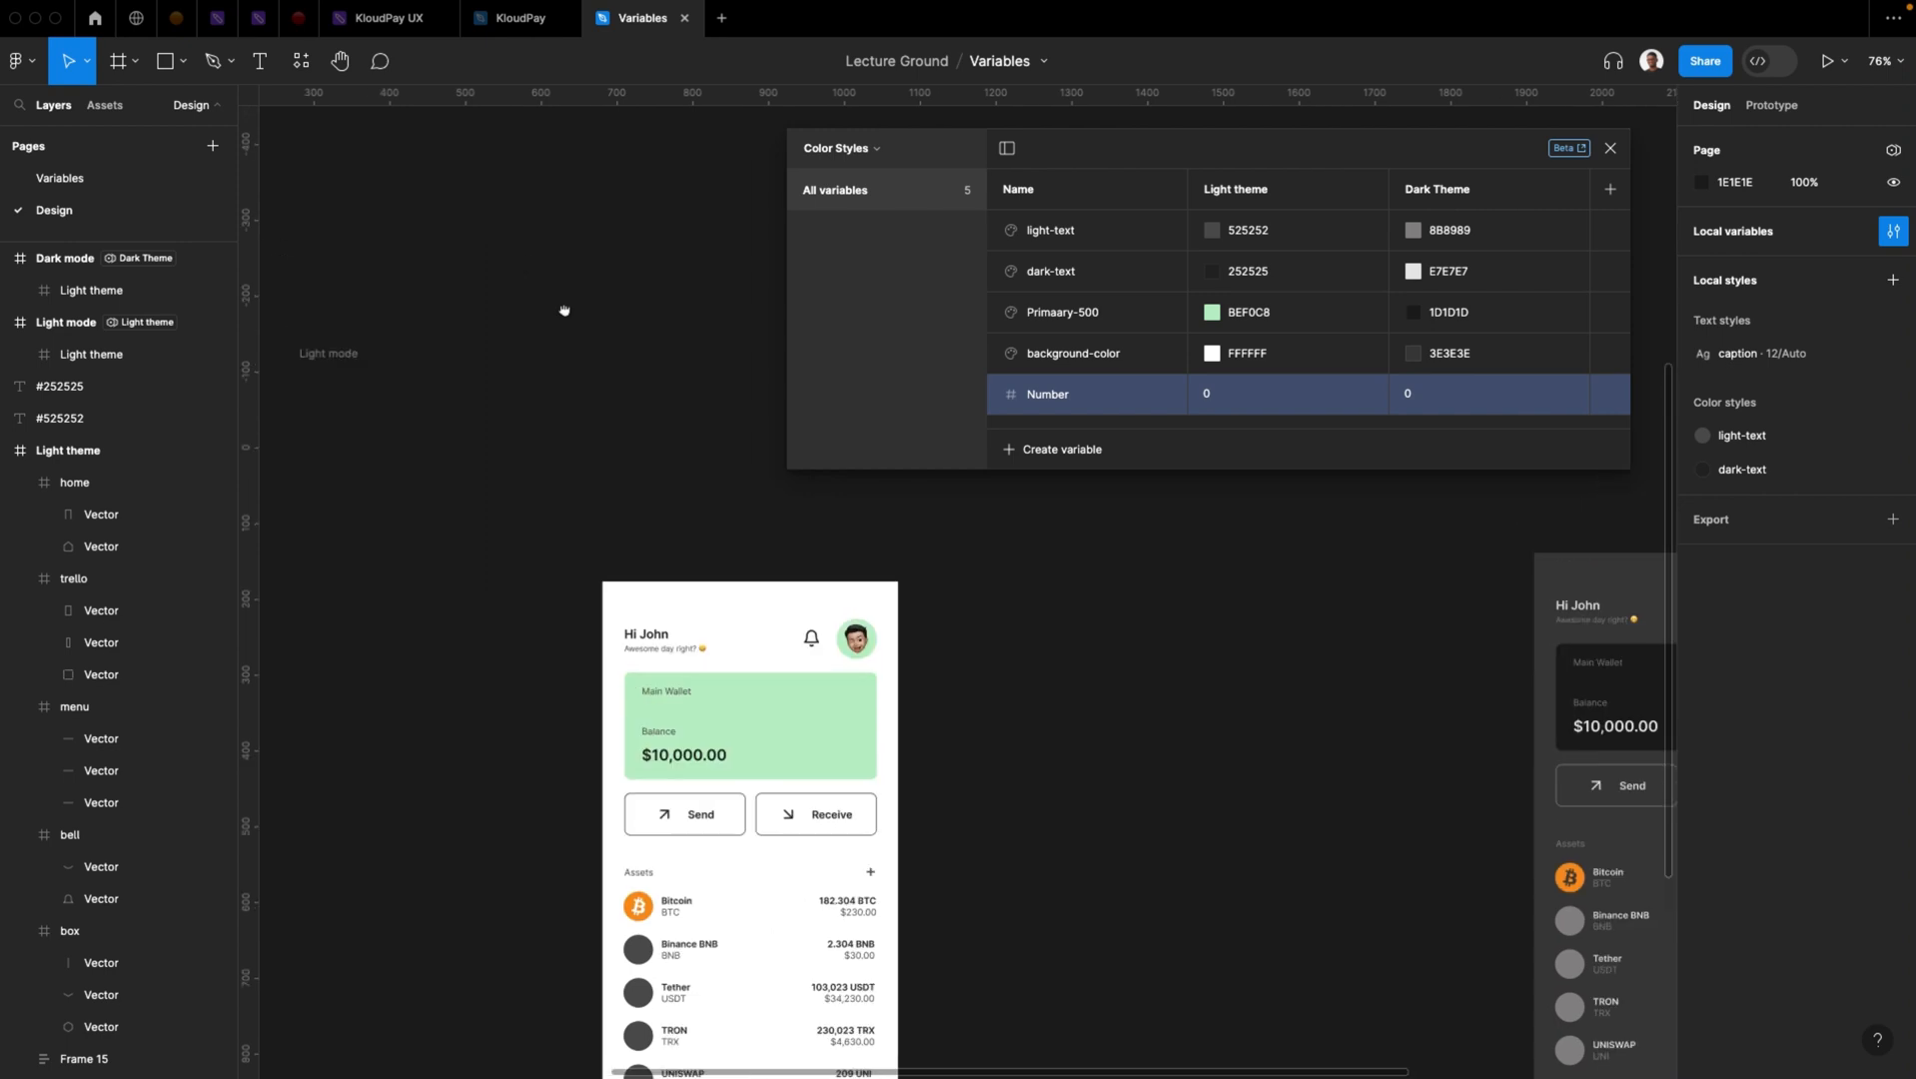
scroll(662, 655, "right", 2)
scroll(667, 659, "down", 2)
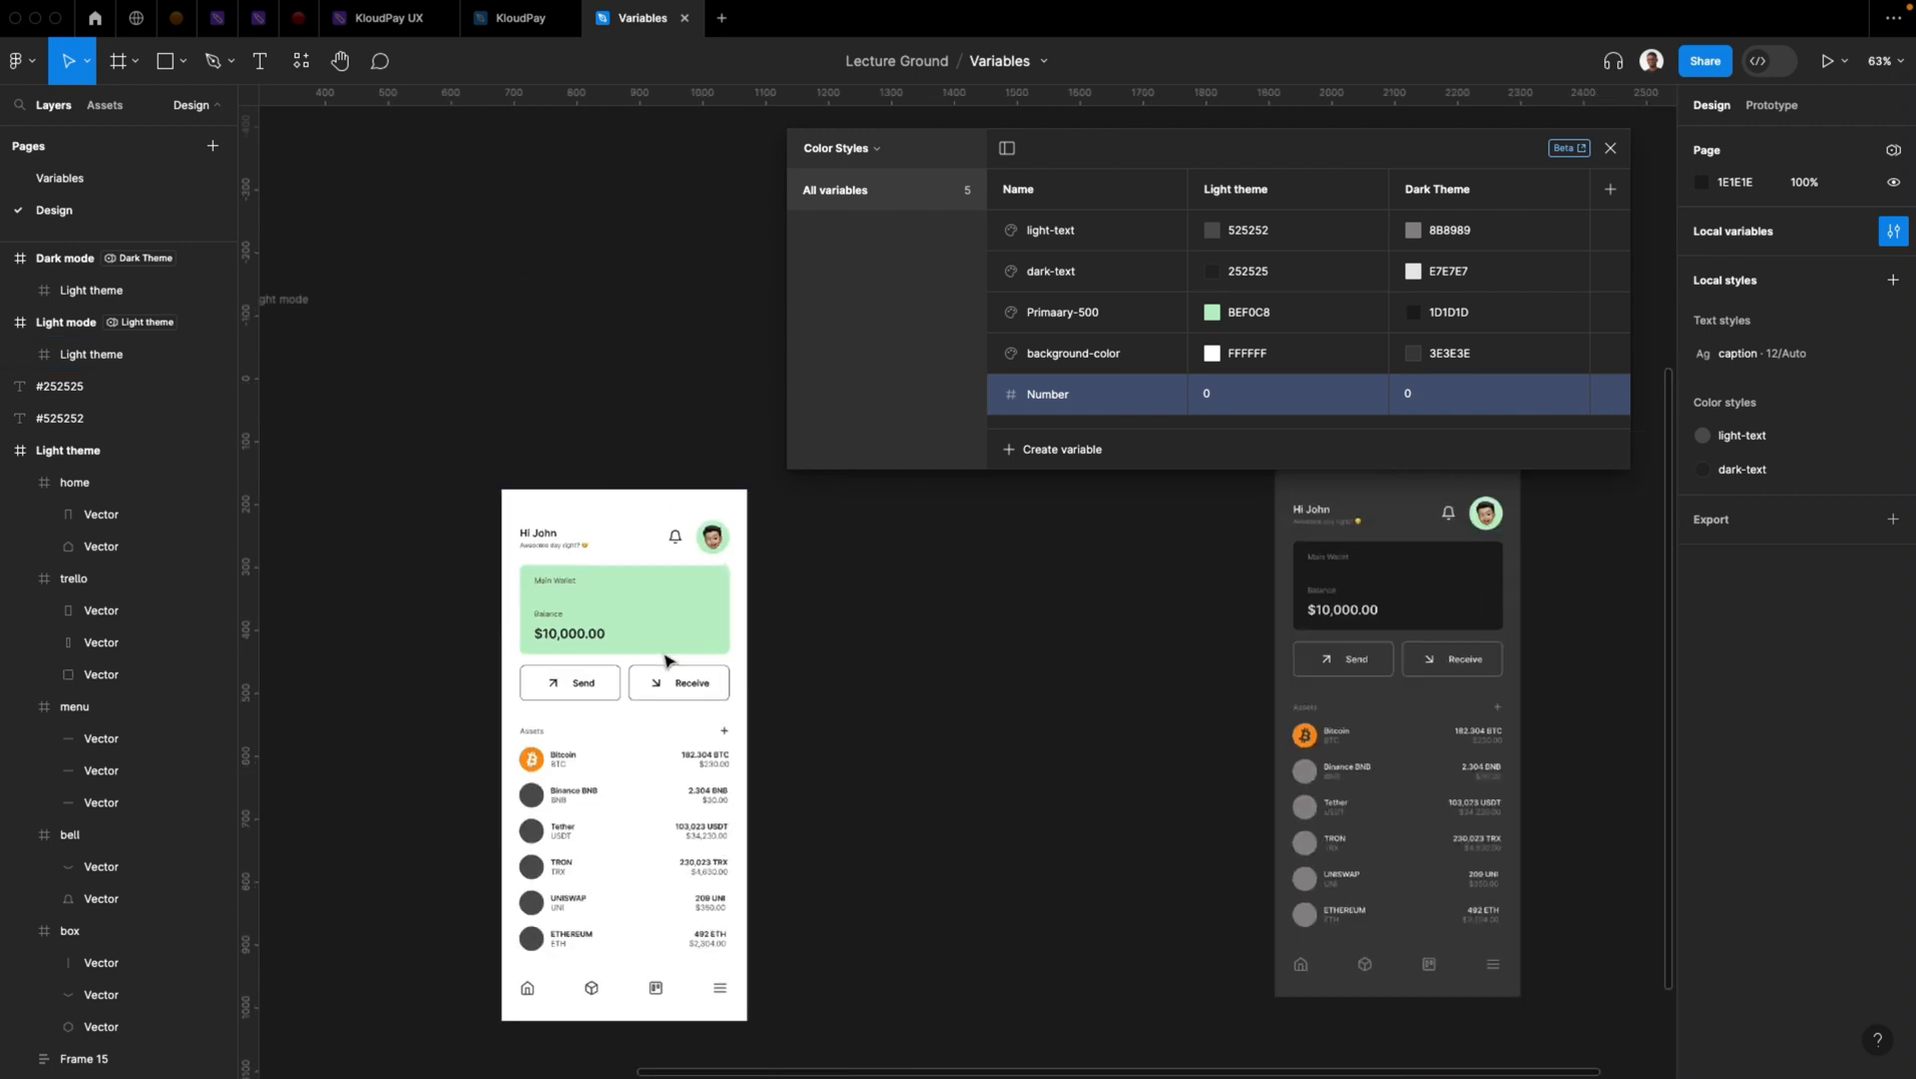
left_click(599, 635, "super")
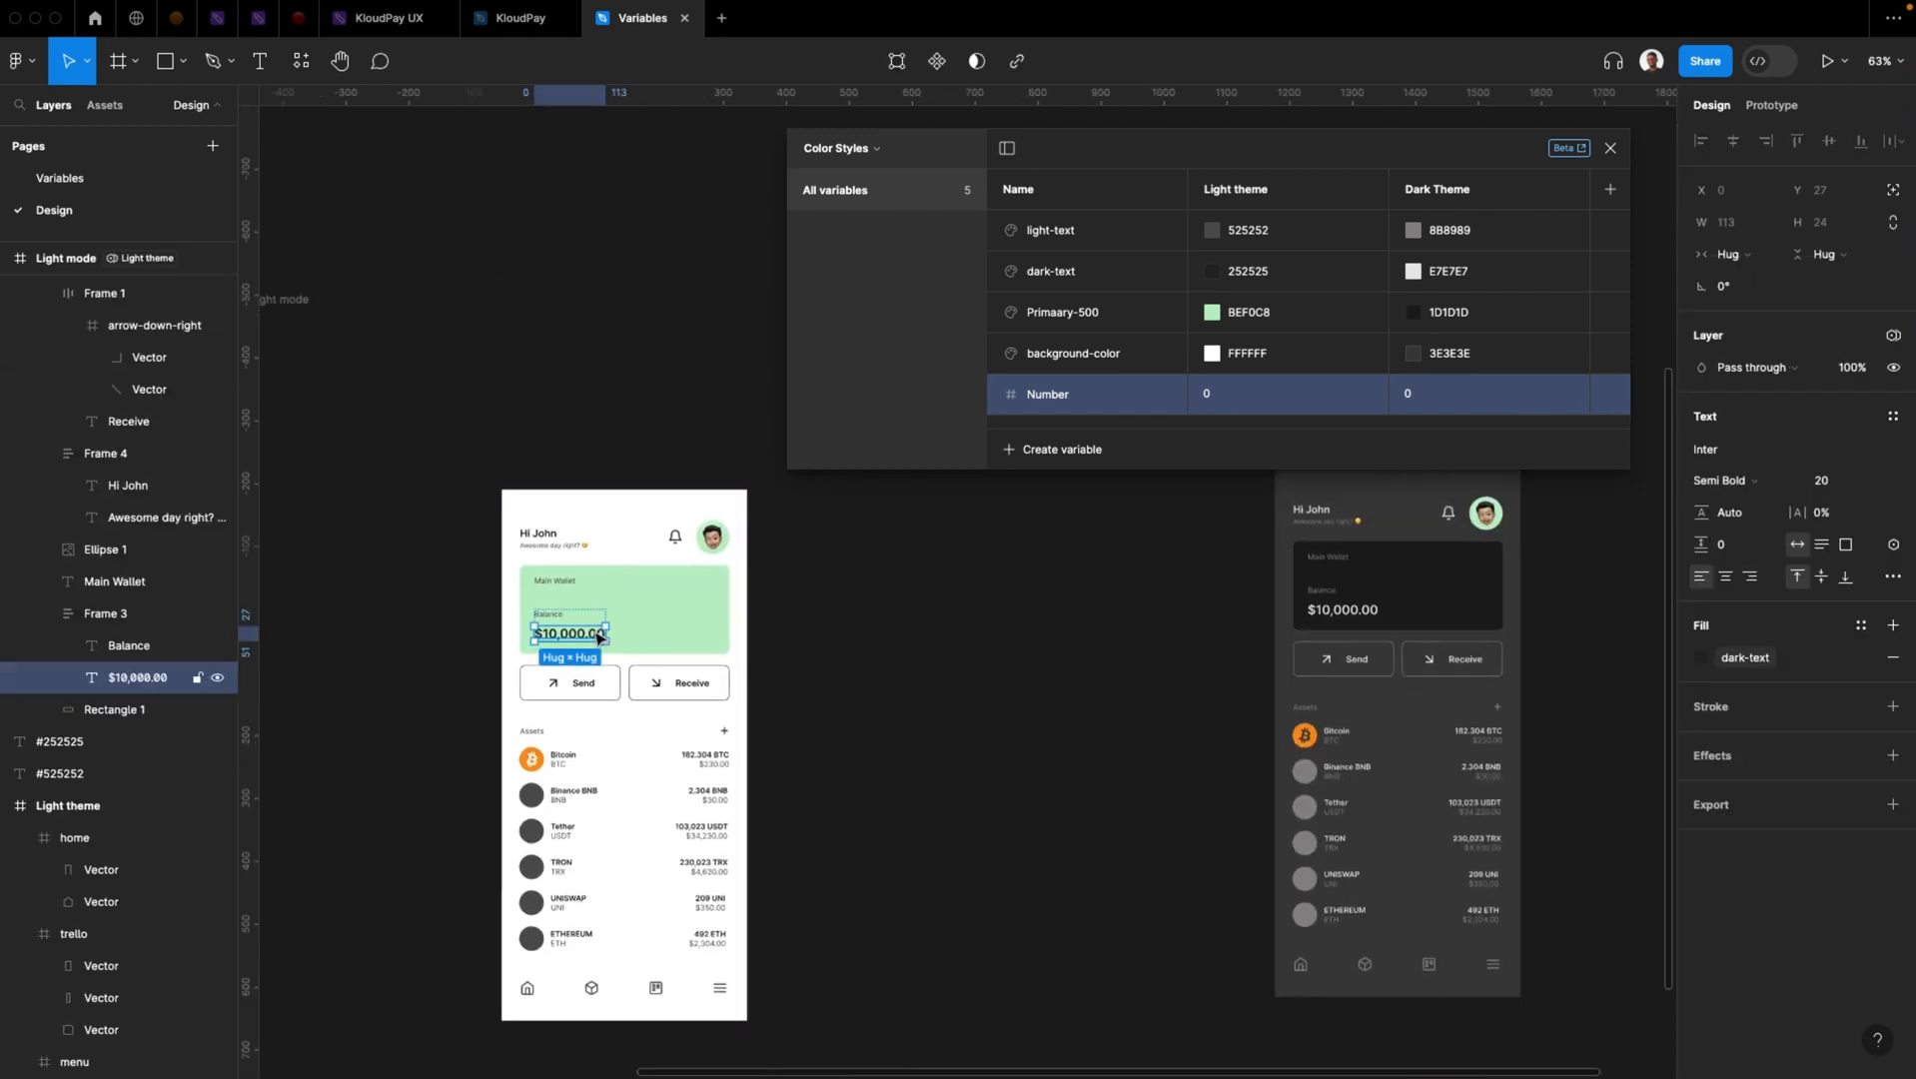
scroll(599, 639, "down", 5)
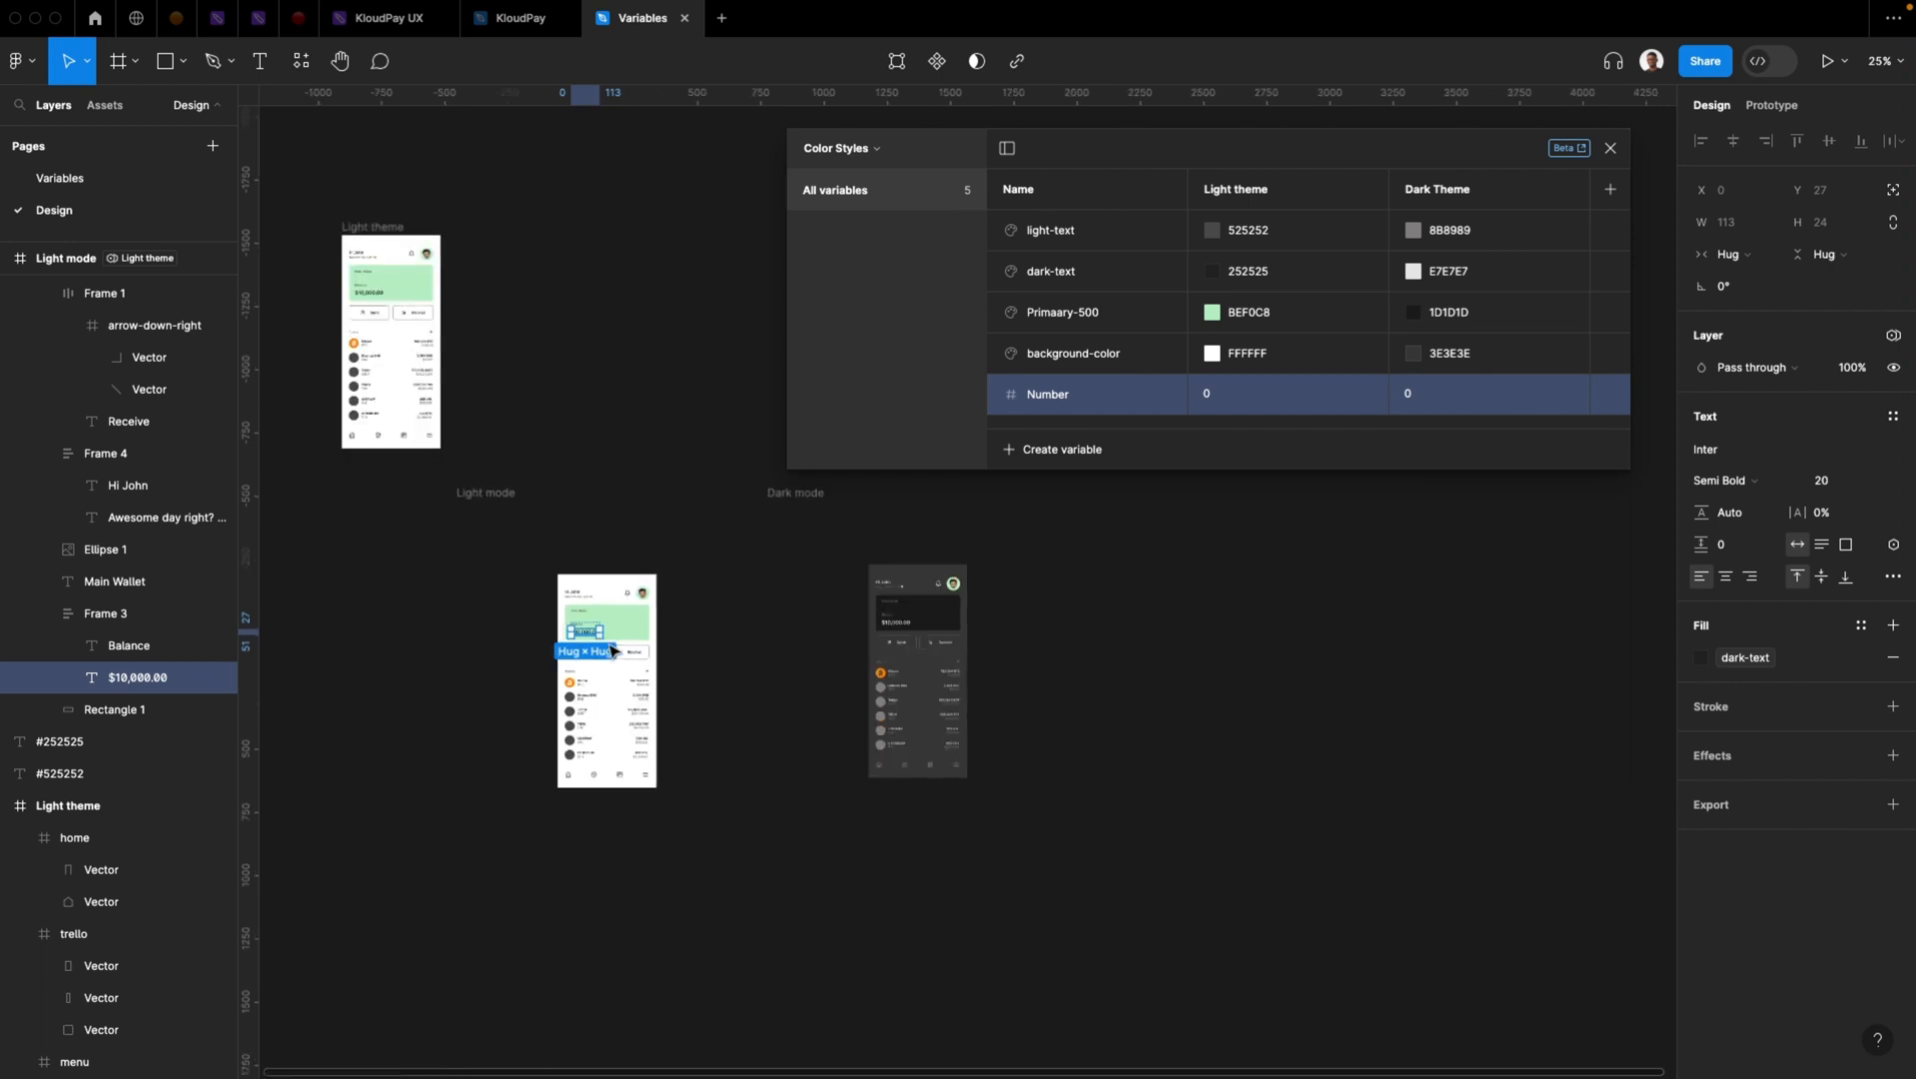
Delete the wallet screens inside the Light mode and Dark mode frames, leaving both frames empty
left_click(625, 562)
left_click(616, 576)
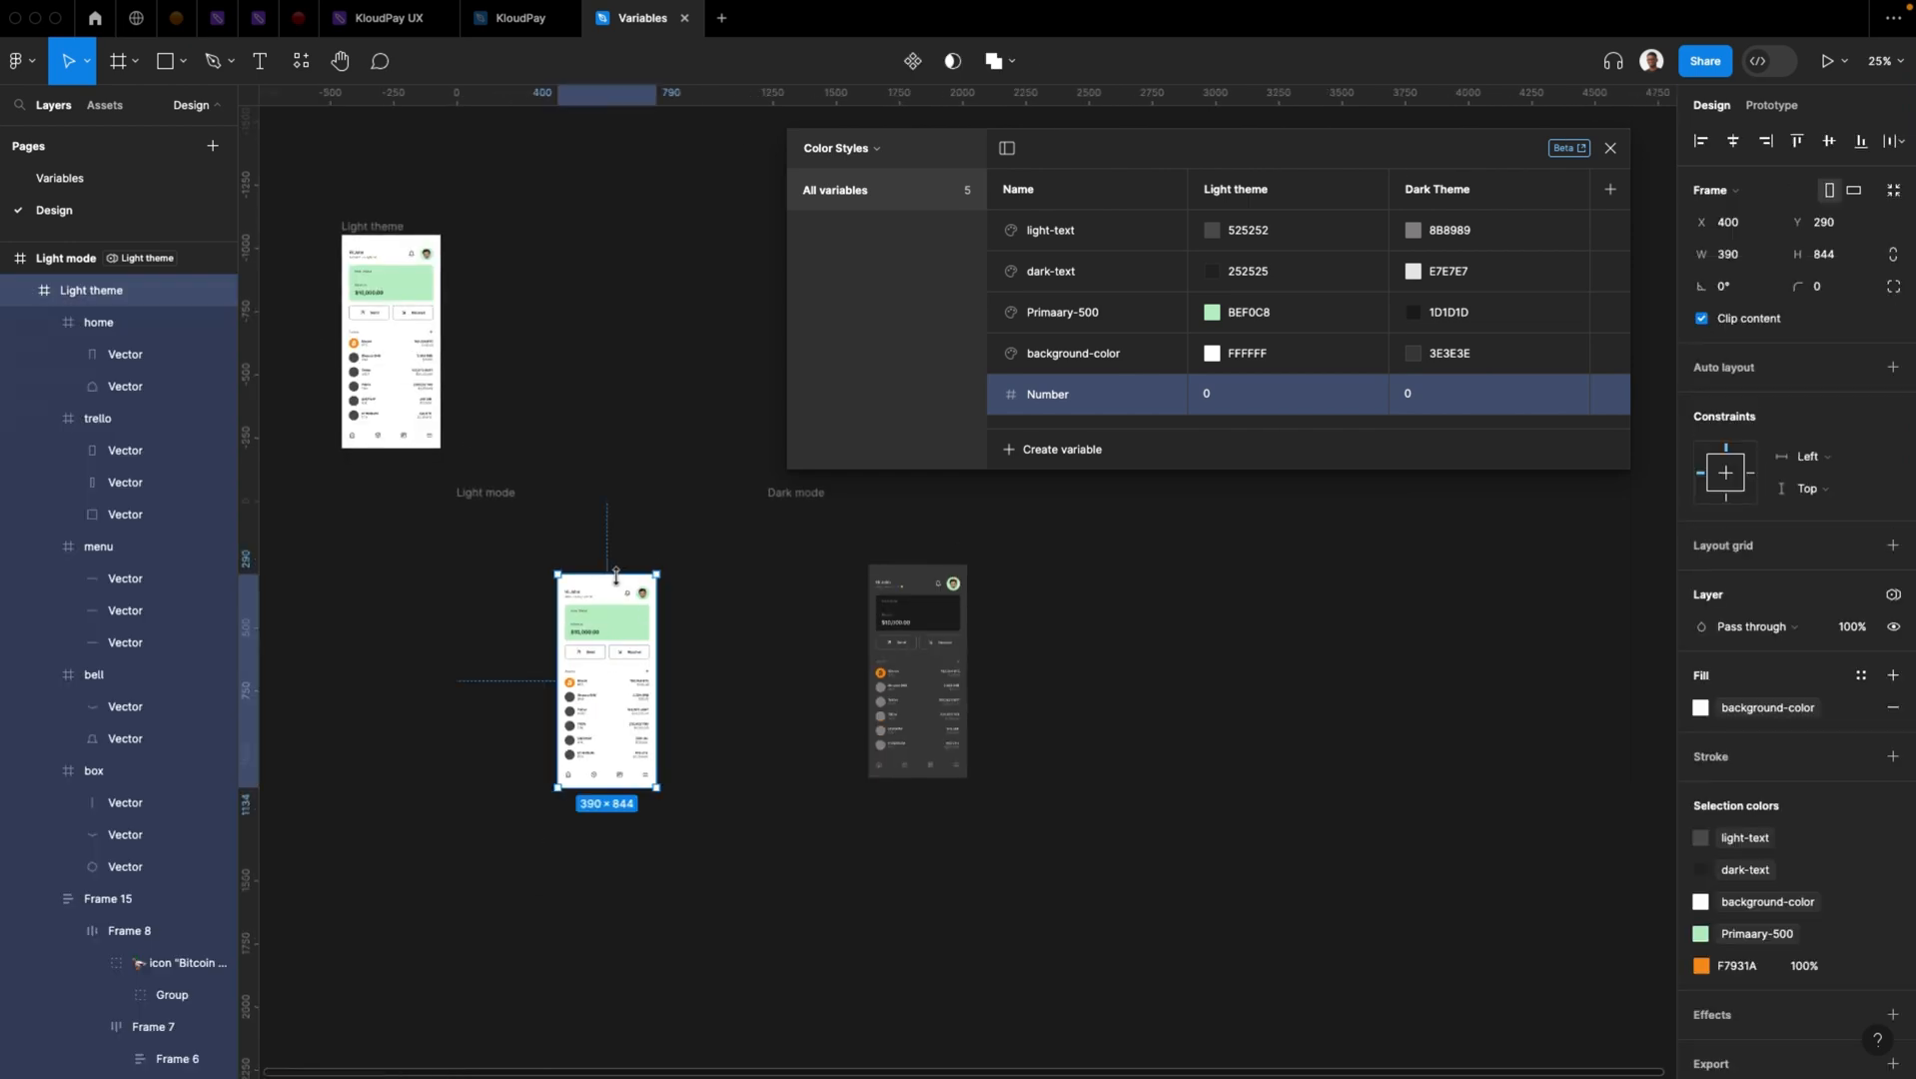
key("Delete")
left_click(906, 576)
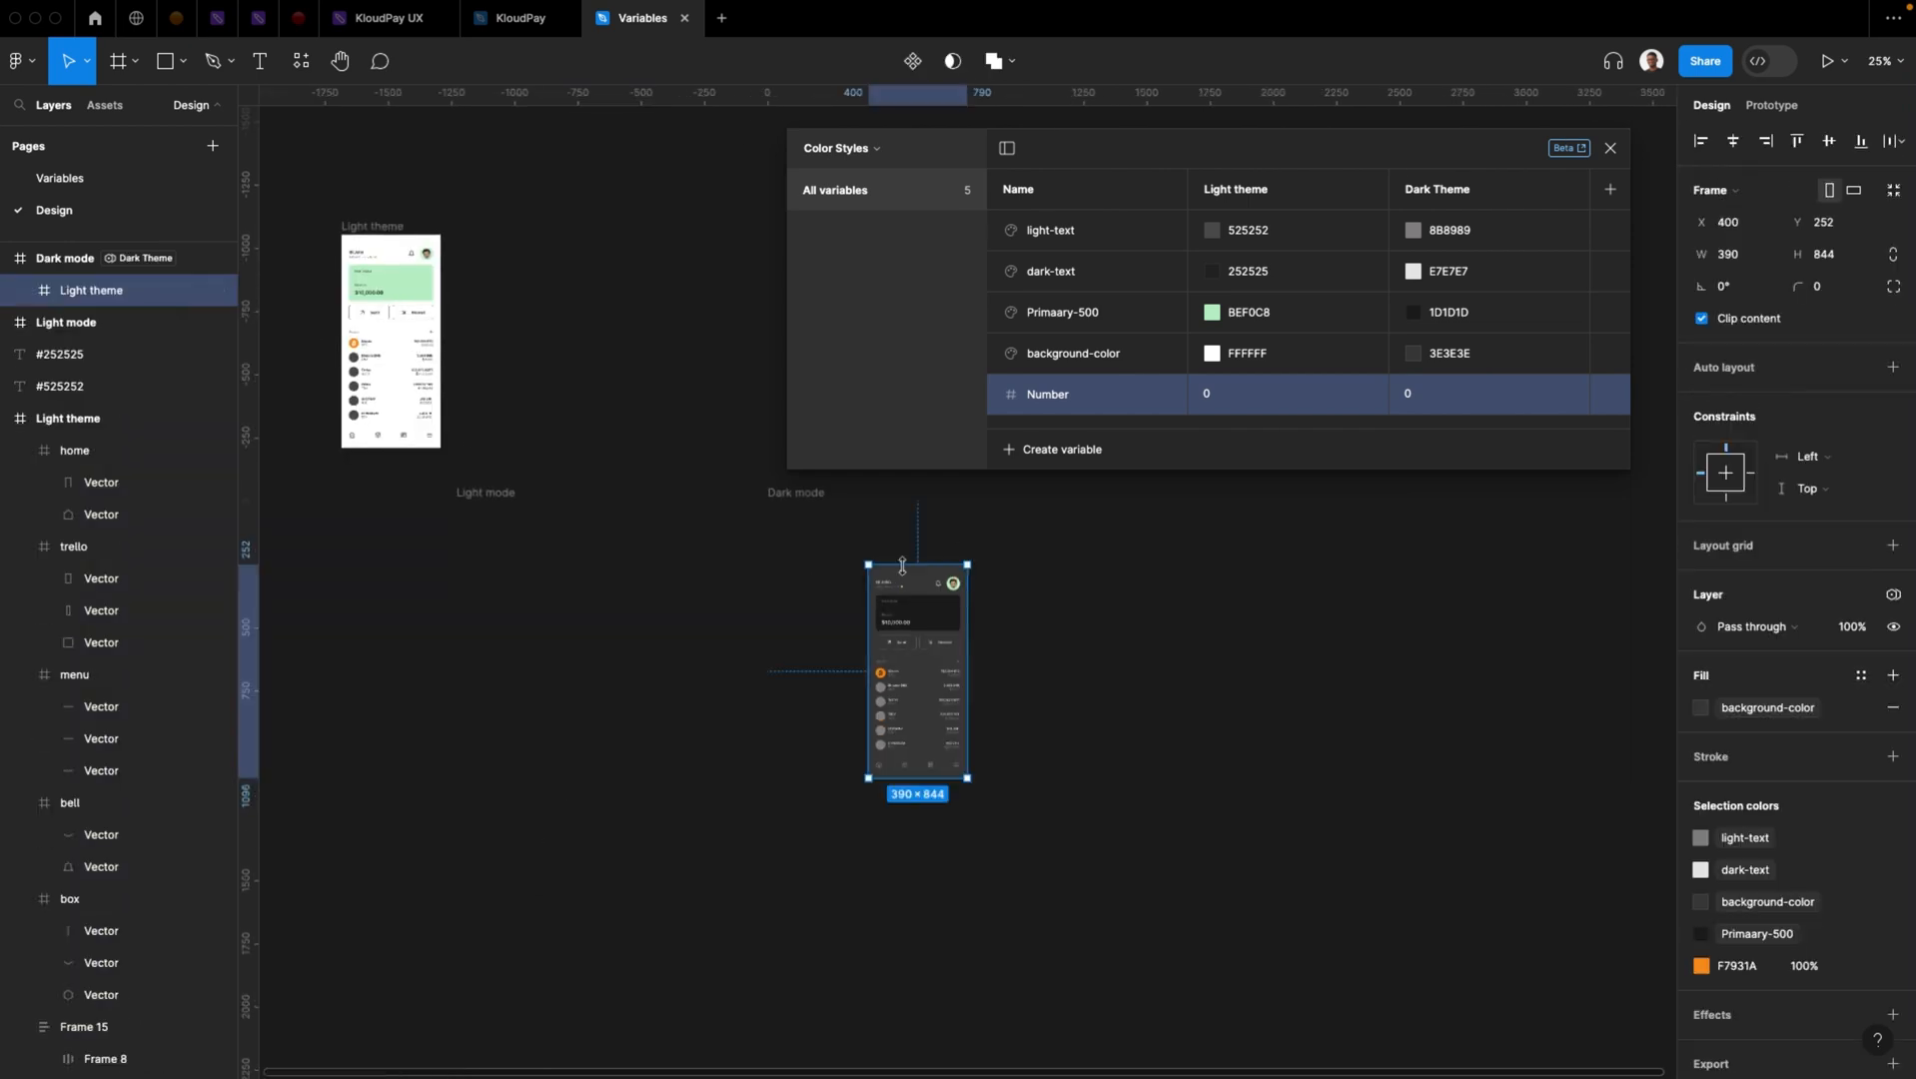
key("Delete")
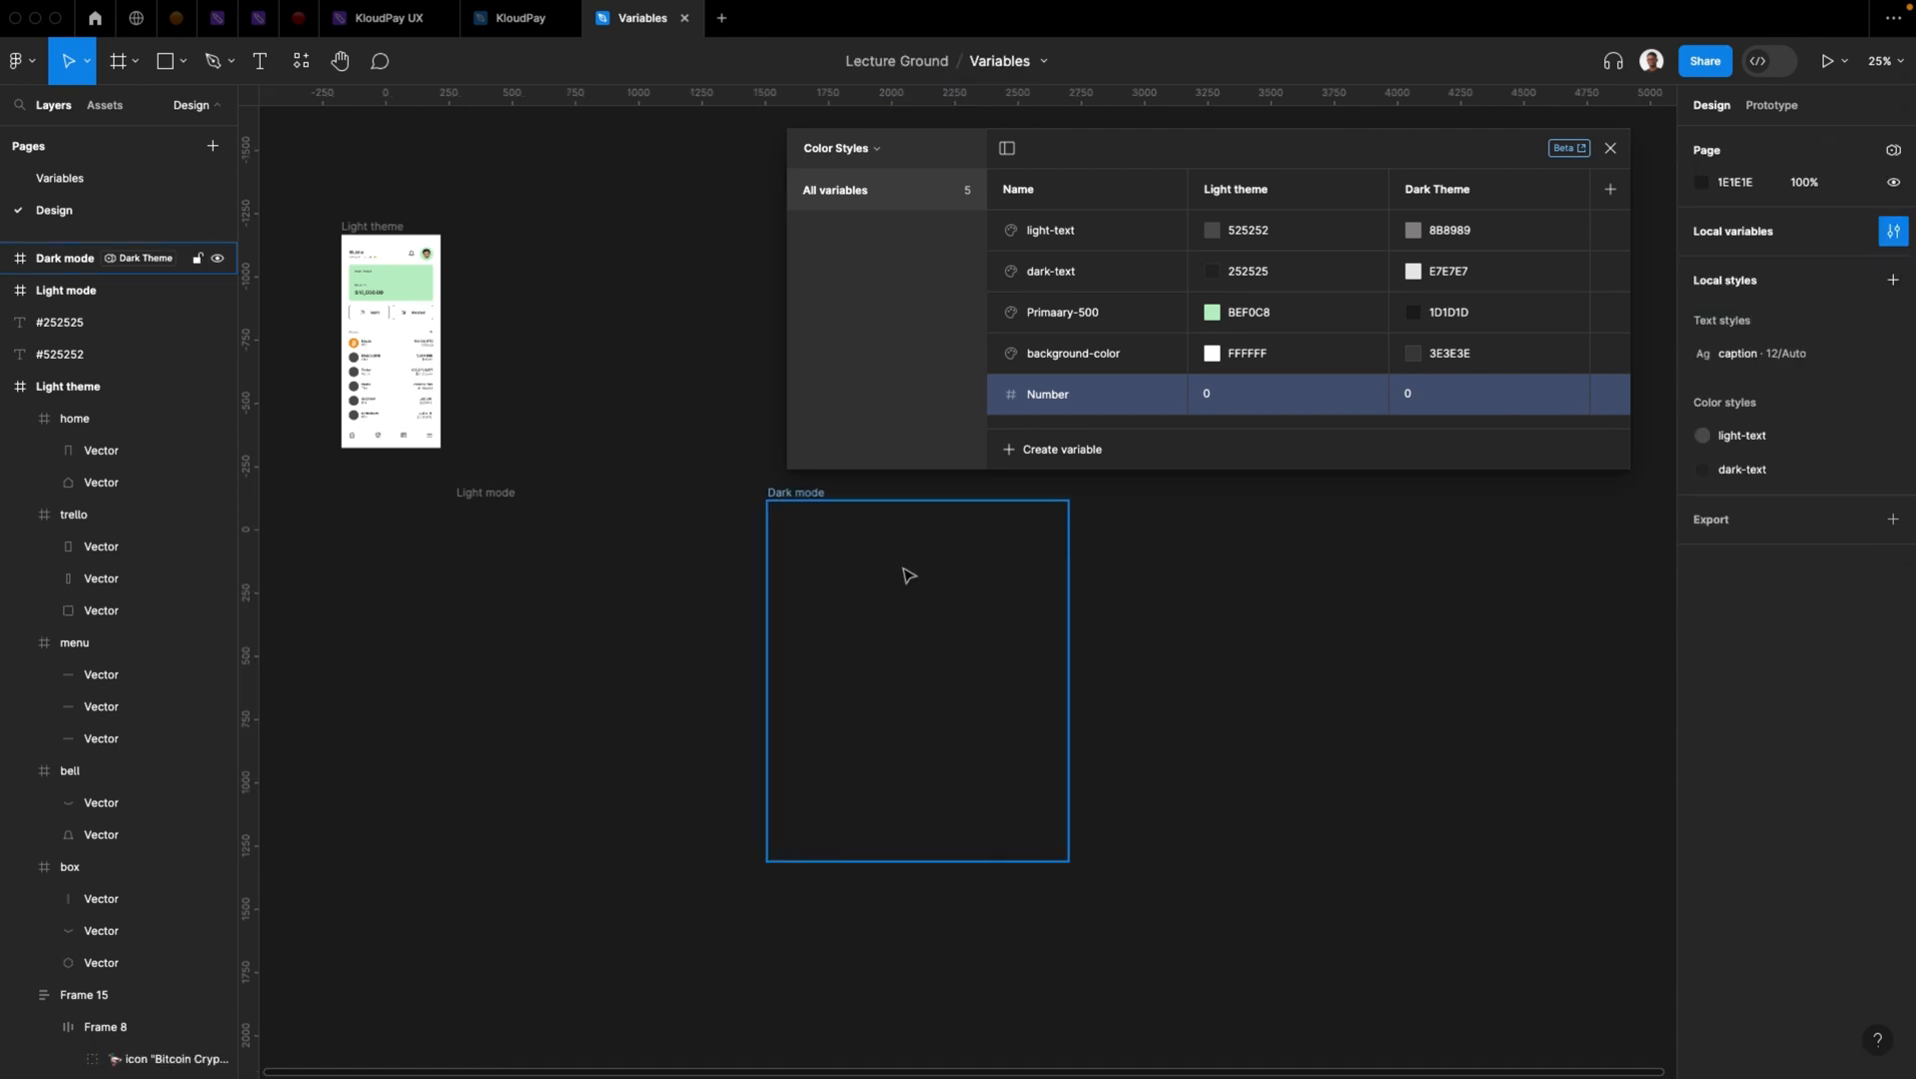
Turn the original Light theme wallet frame into a component and deselect it
left_click(378, 227)
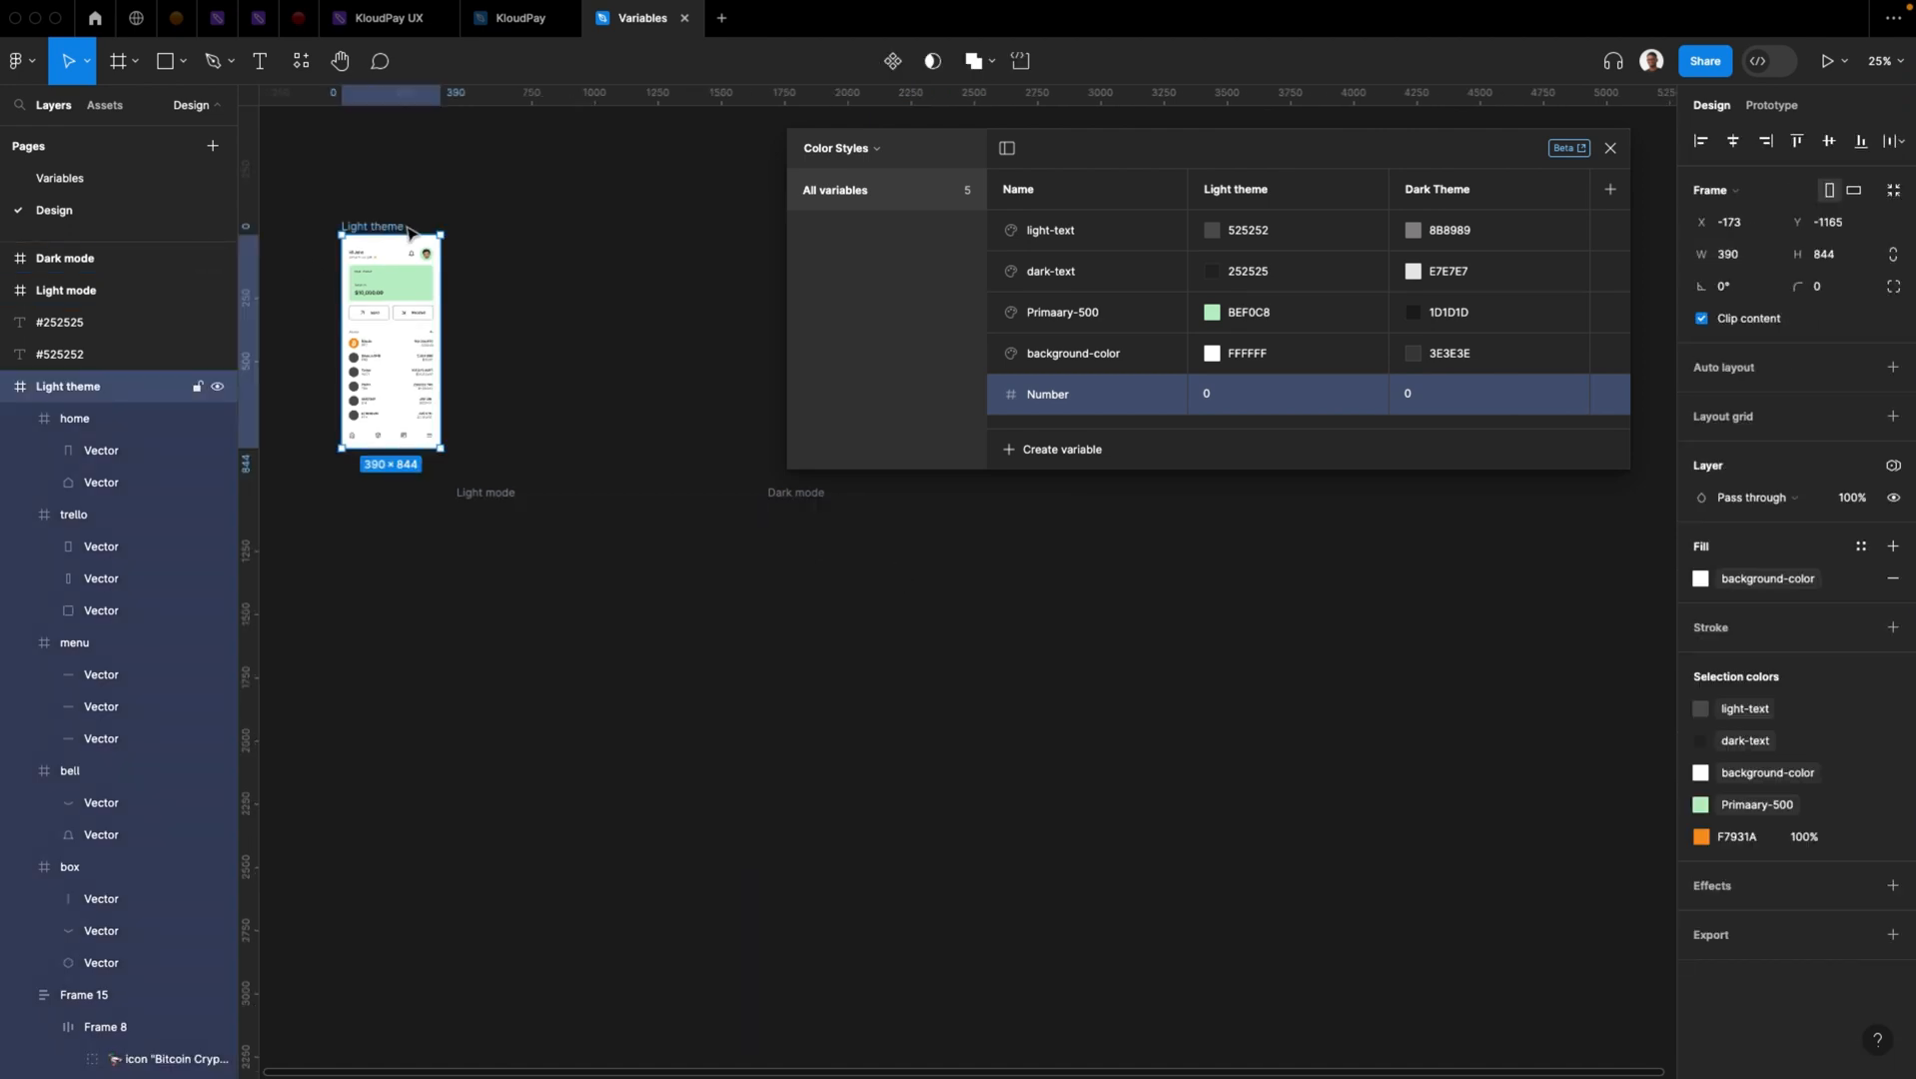
left_click(892, 63)
left_click(350, 168)
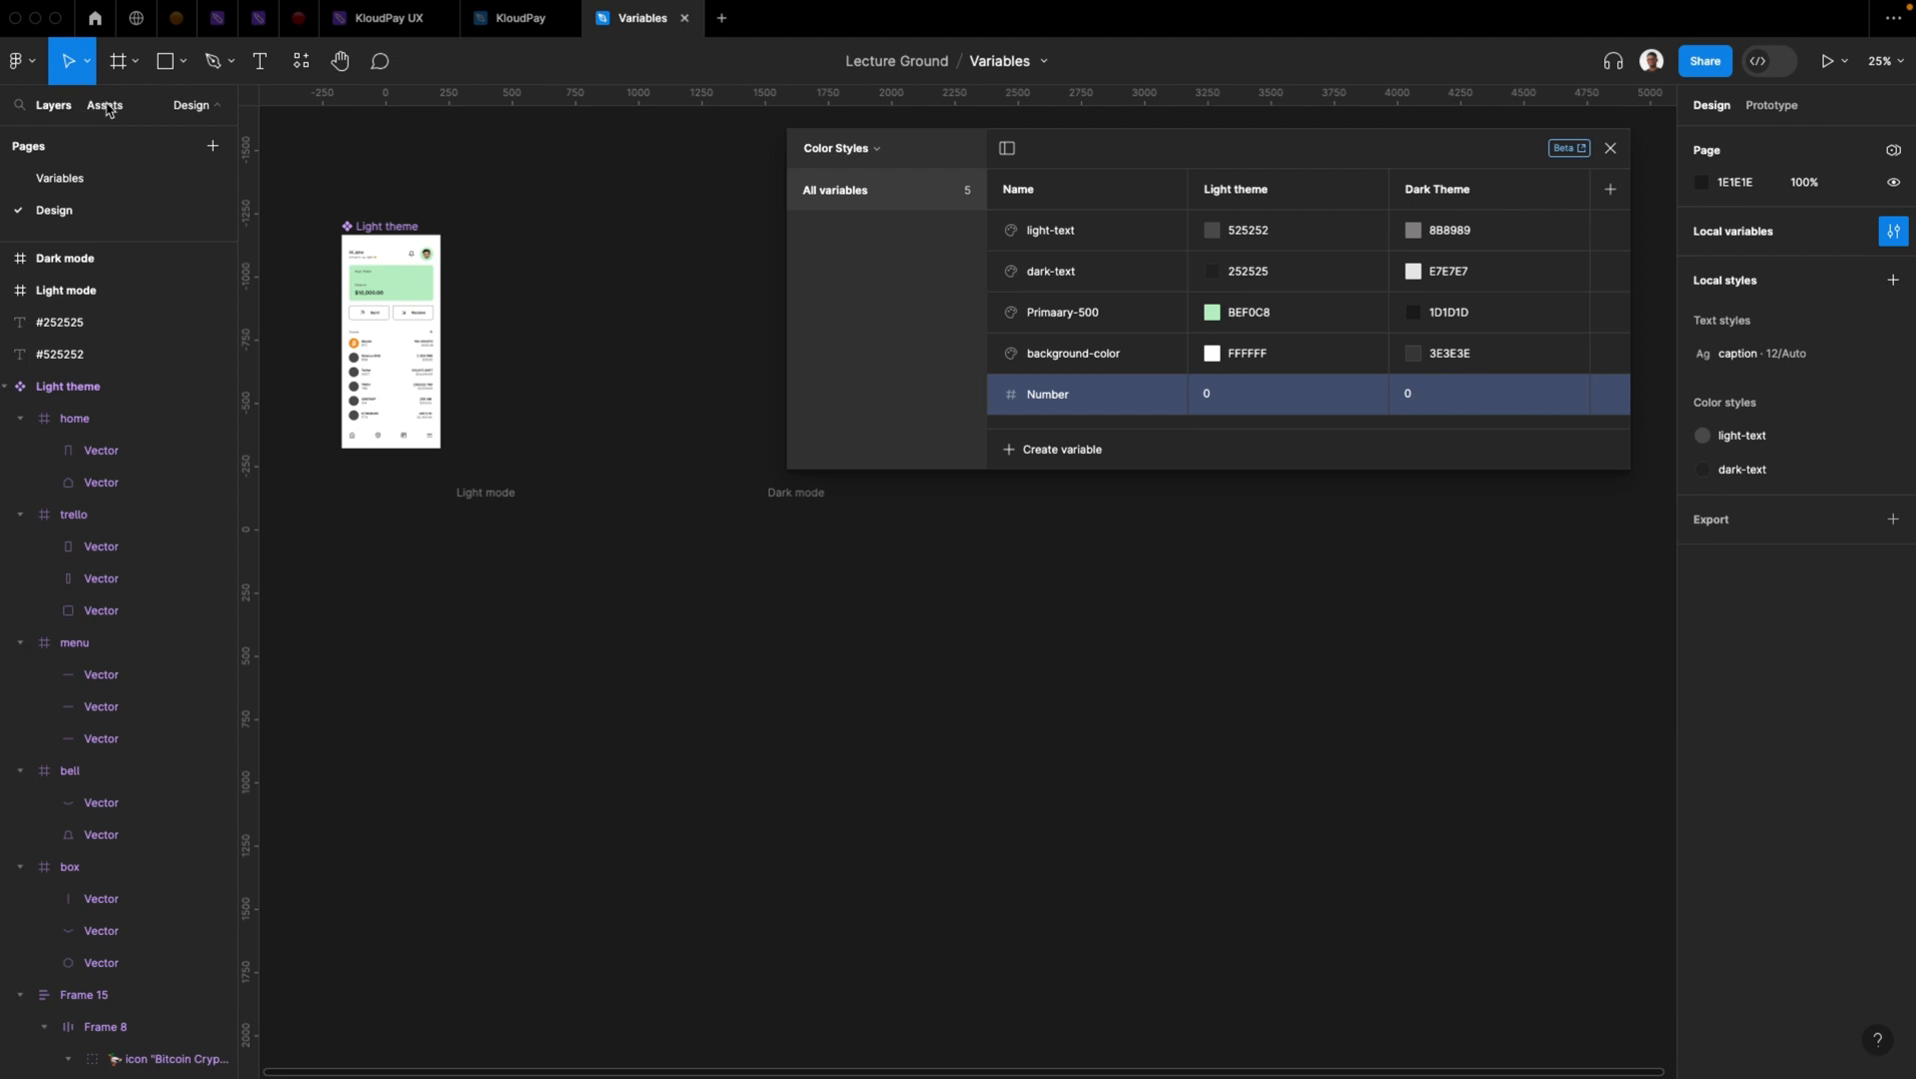
Place an instance of the Light theme component in the Light mode frame and duplicate it into the Dark mode frame
left_click(106, 107)
left_click_drag(83, 296, 649, 683)
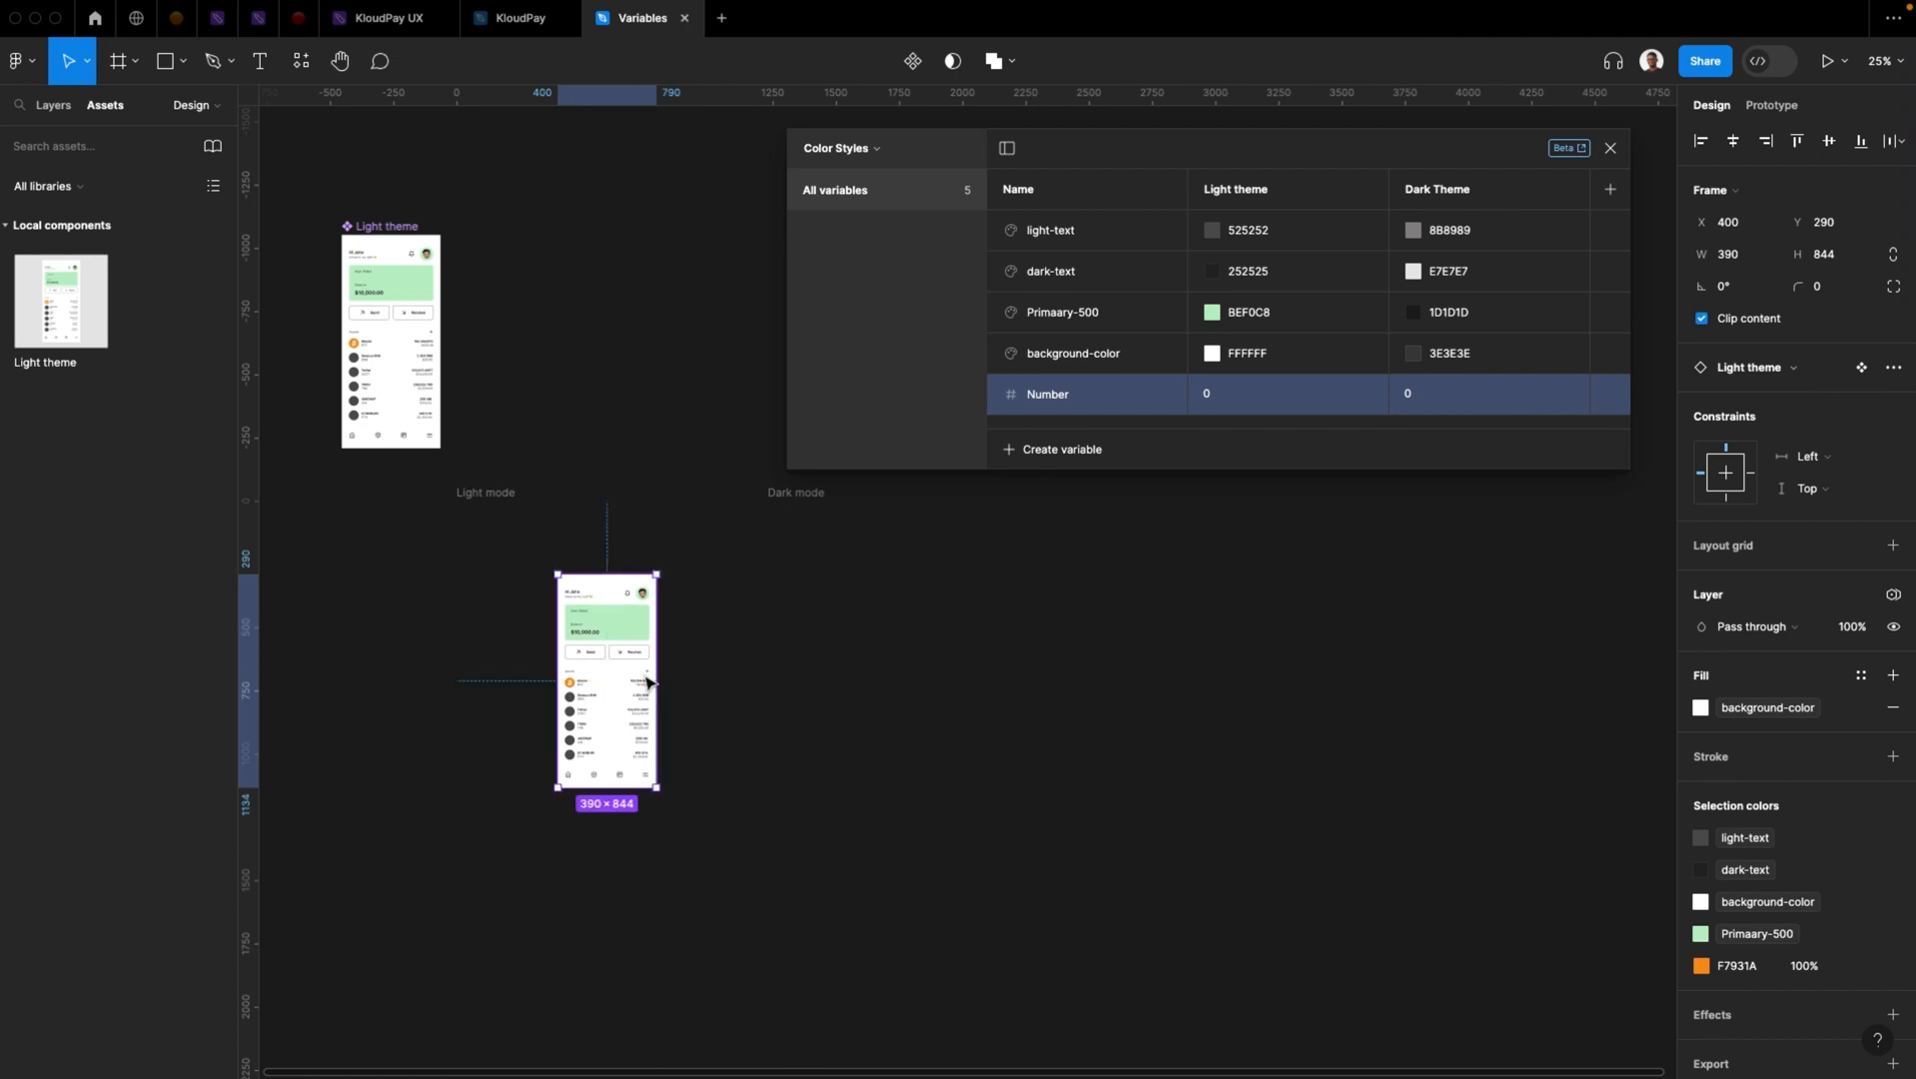
left_click_drag(604, 619, 926, 639, "alt")
left_click(480, 324)
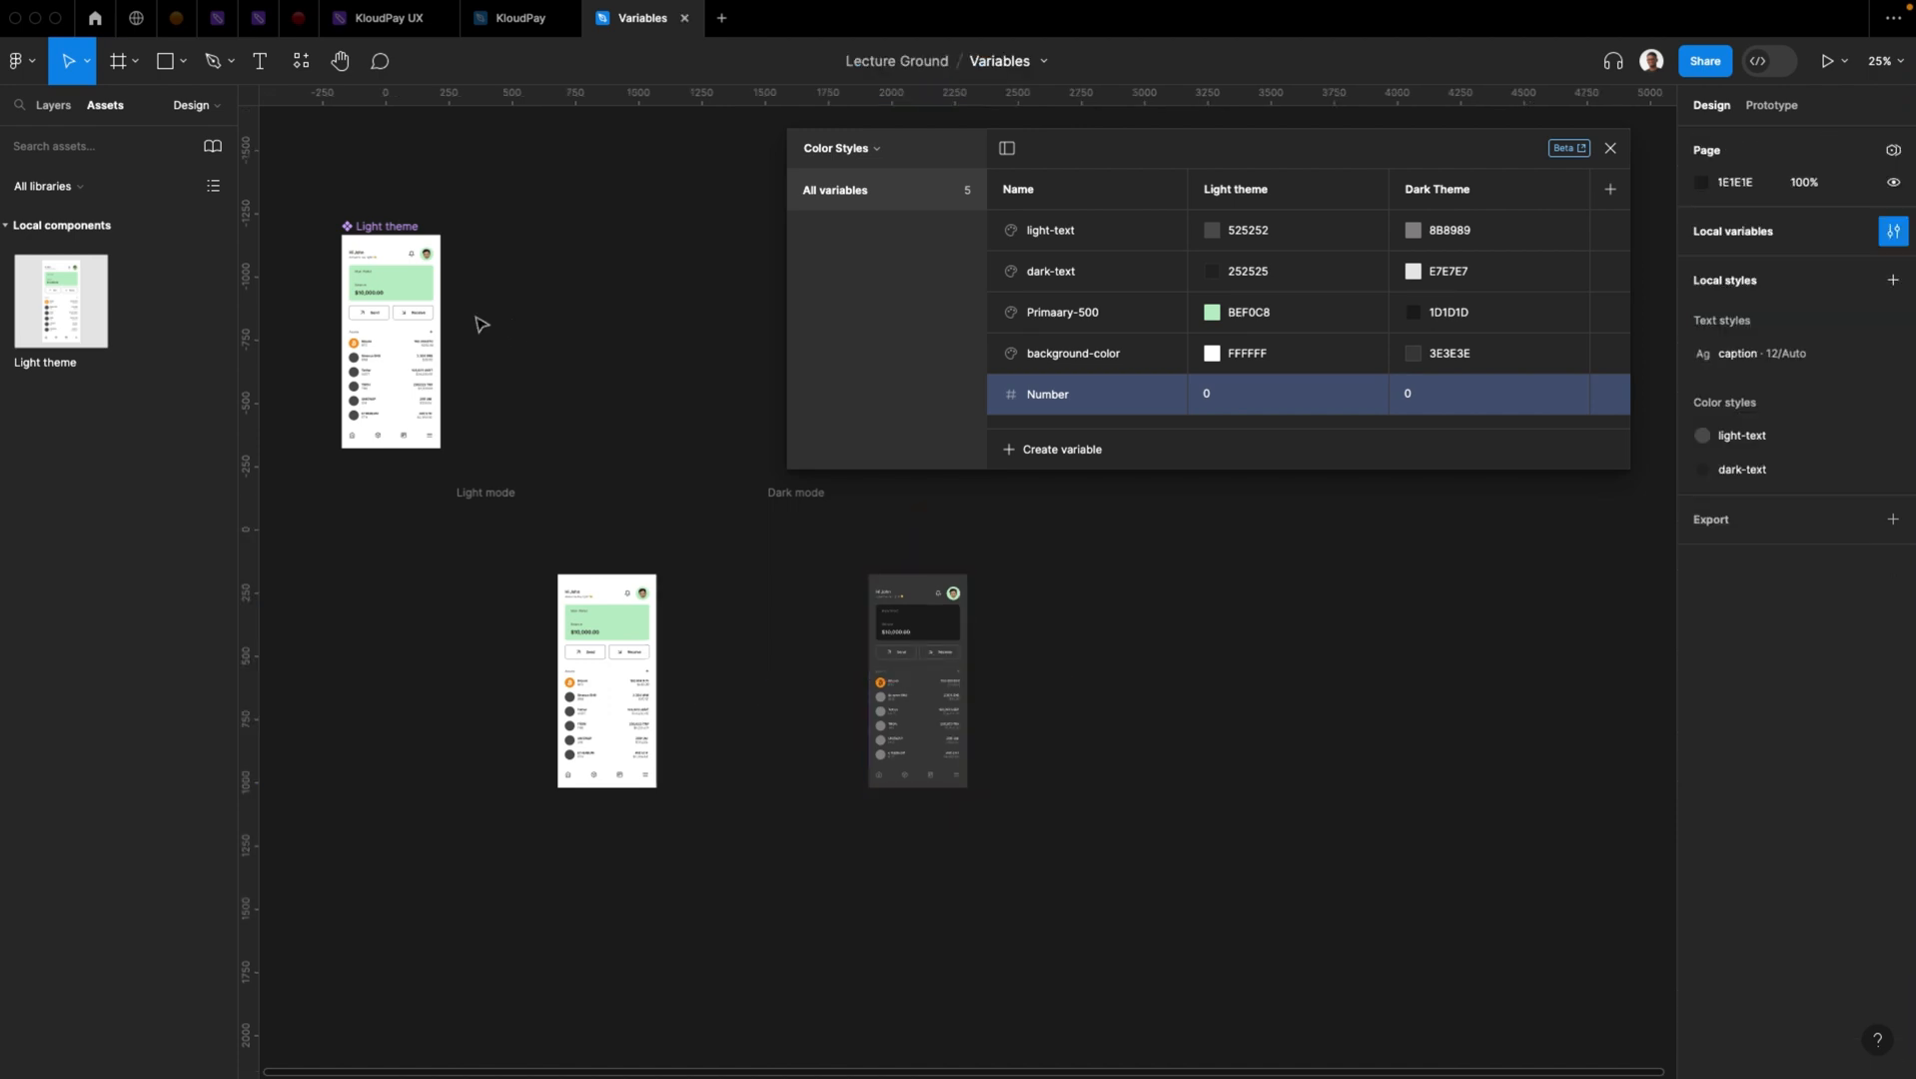
Rename the $10,000.00 balance text layer in the Light theme main component as amount
scroll(680, 530, "up", 5)
scroll(680, 530, "left", 5)
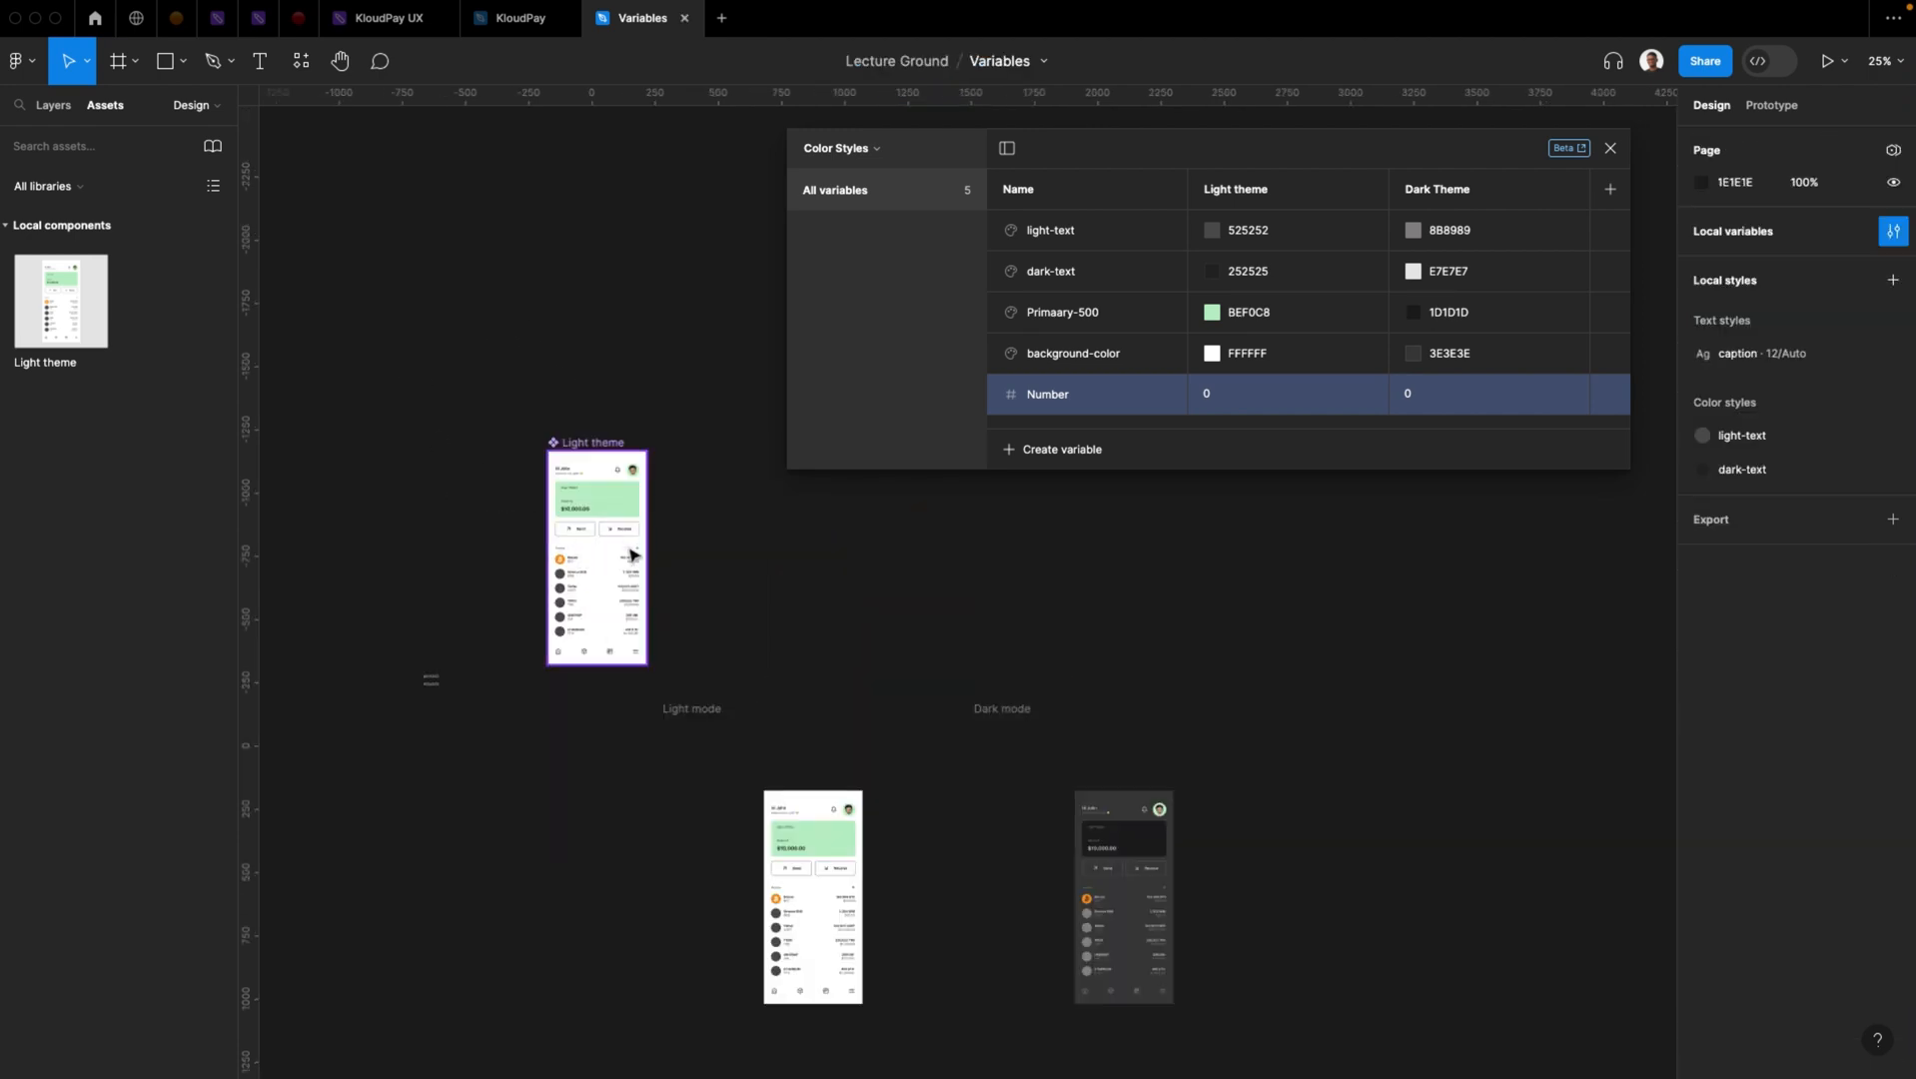
left_click(54, 118)
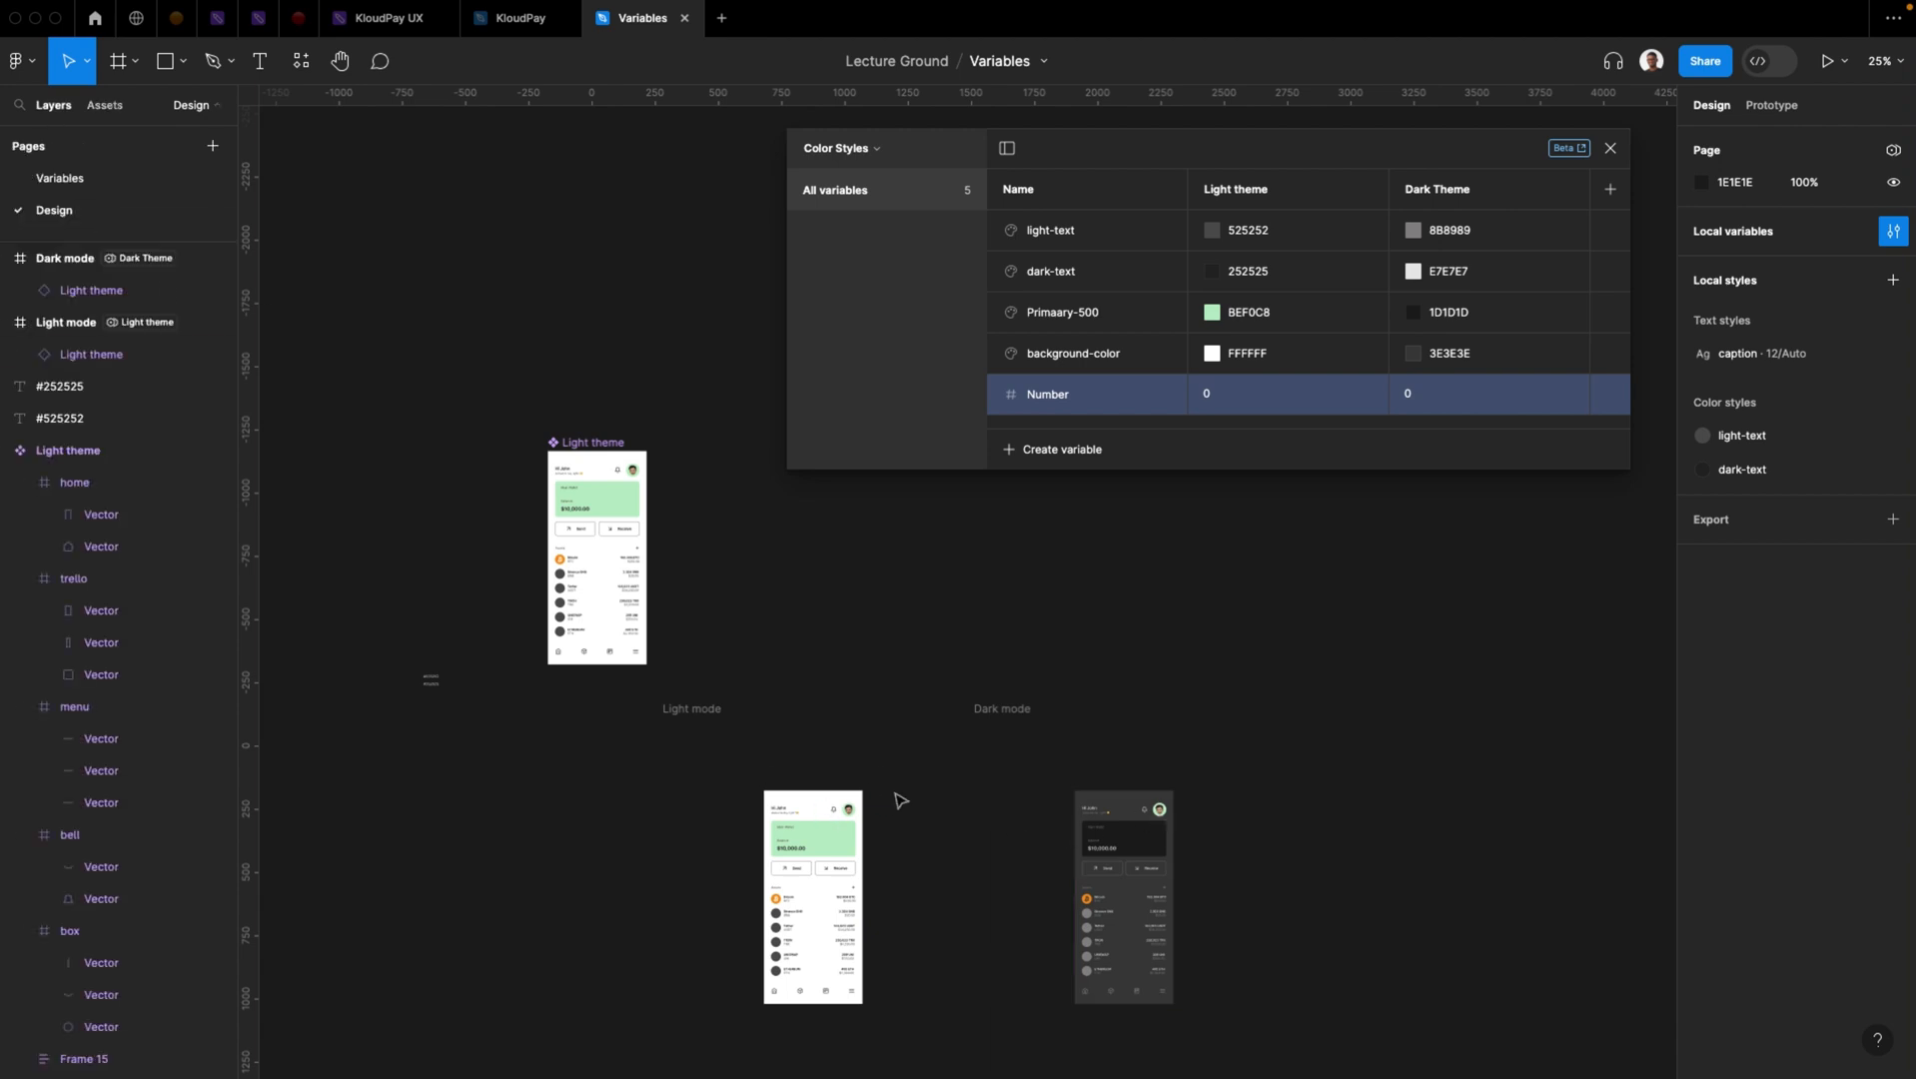
scroll(599, 570, "up", 10)
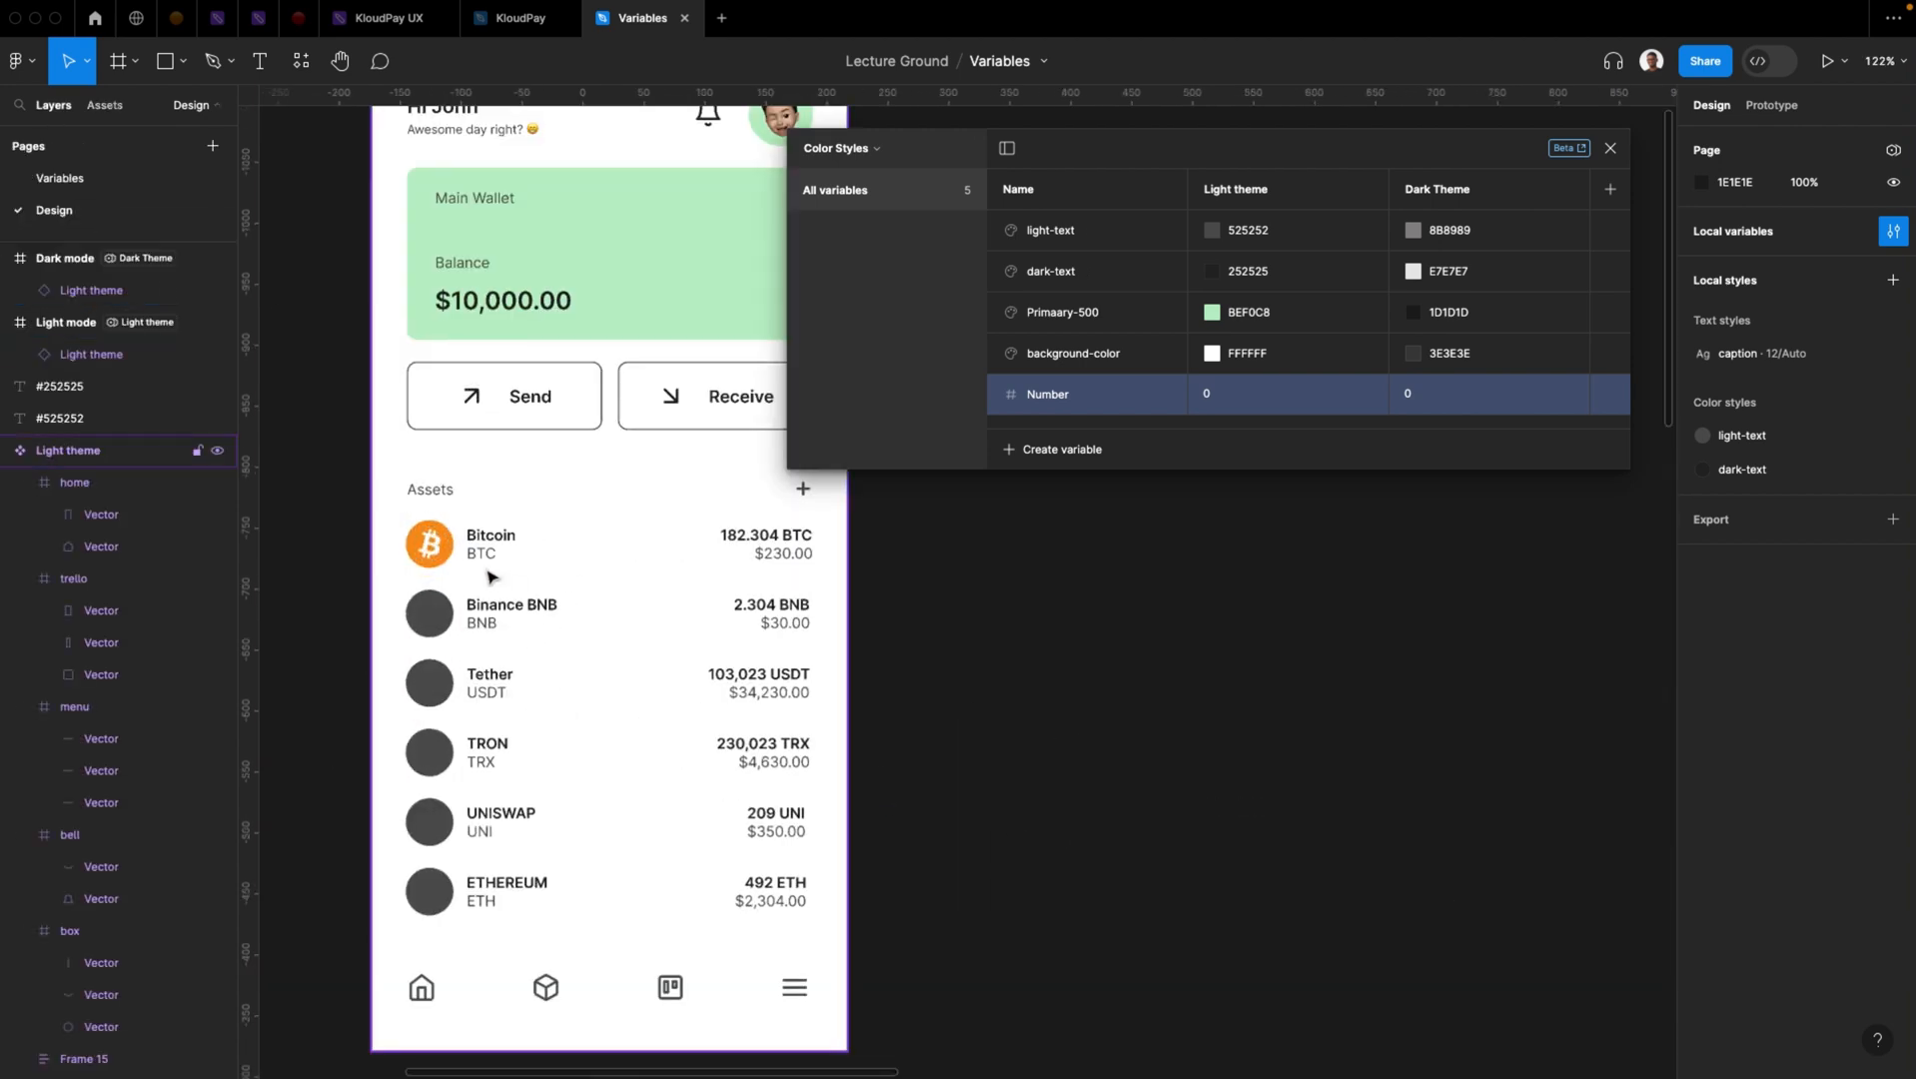
scroll(489, 576, "down", 1)
scroll(490, 580, "up", 5)
scroll(494, 589, "up", 1)
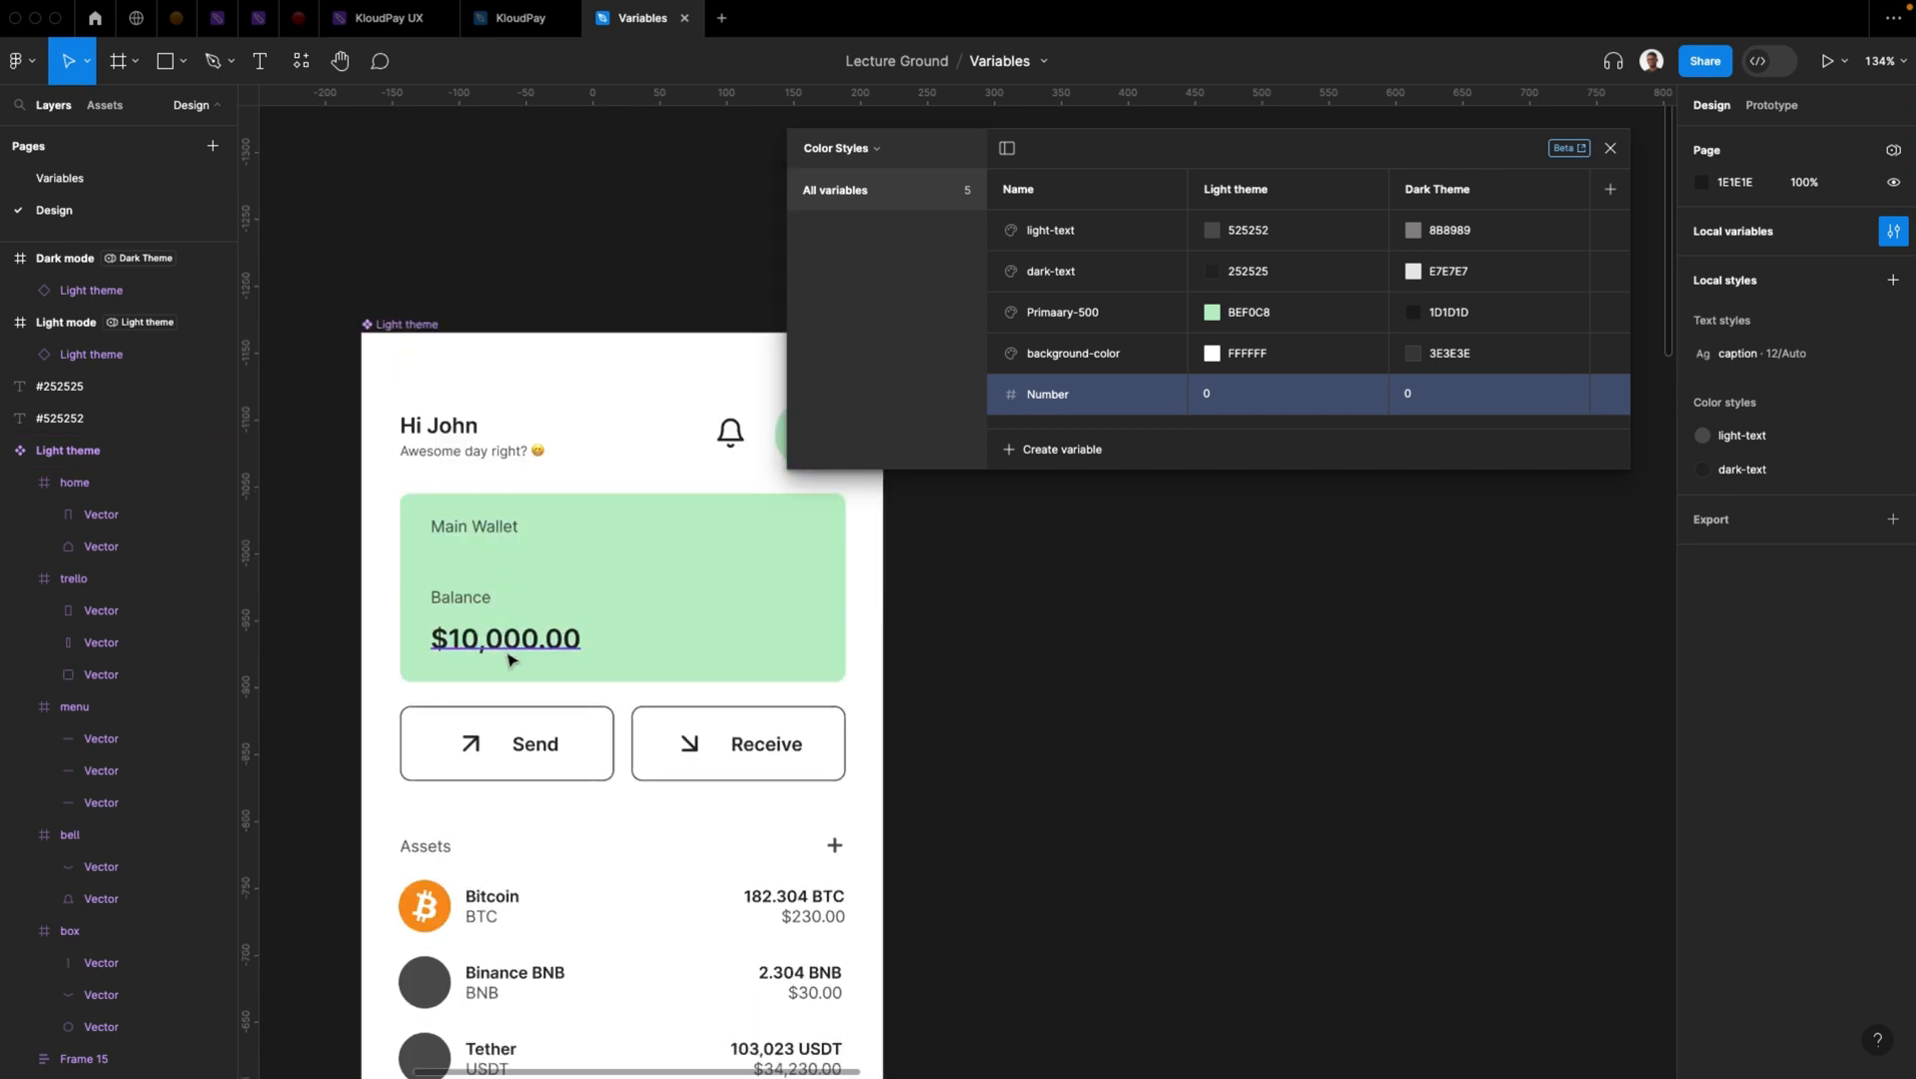
left_click(508, 651)
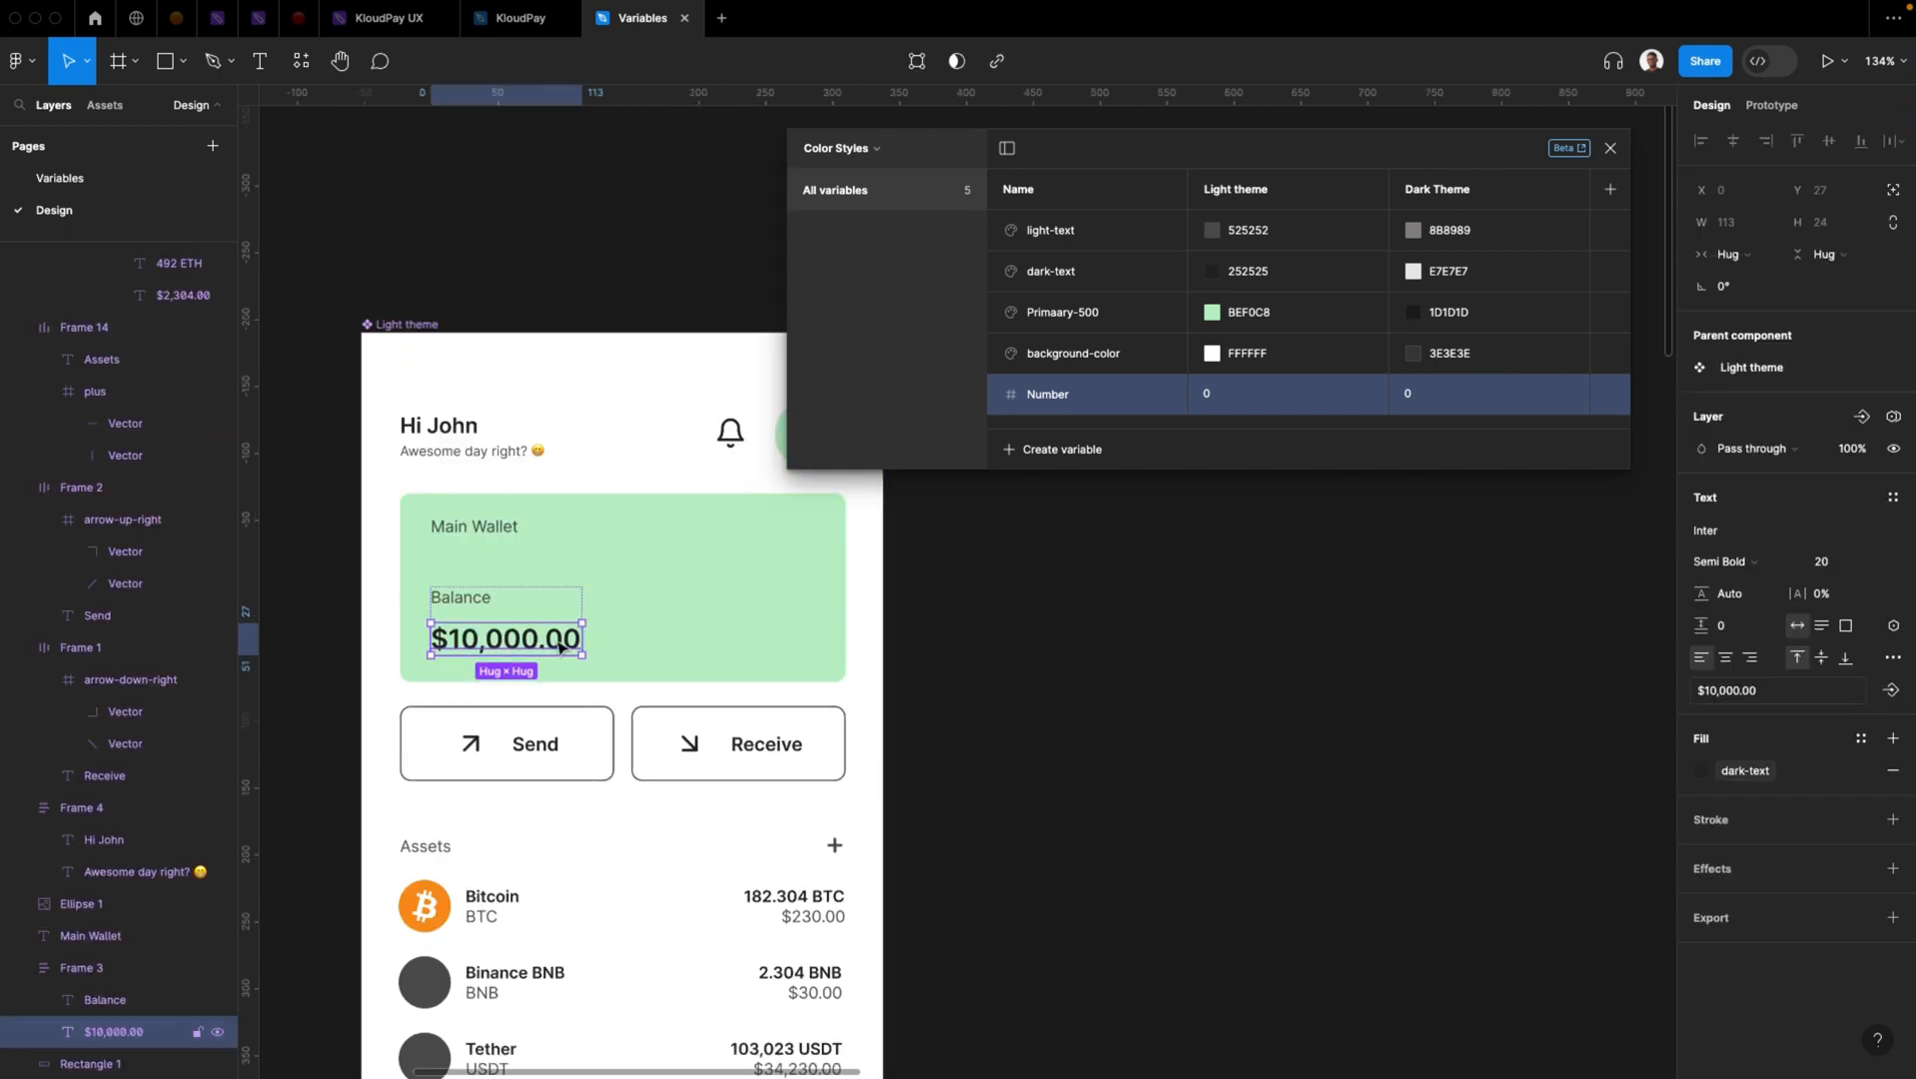
double_click(1087, 403)
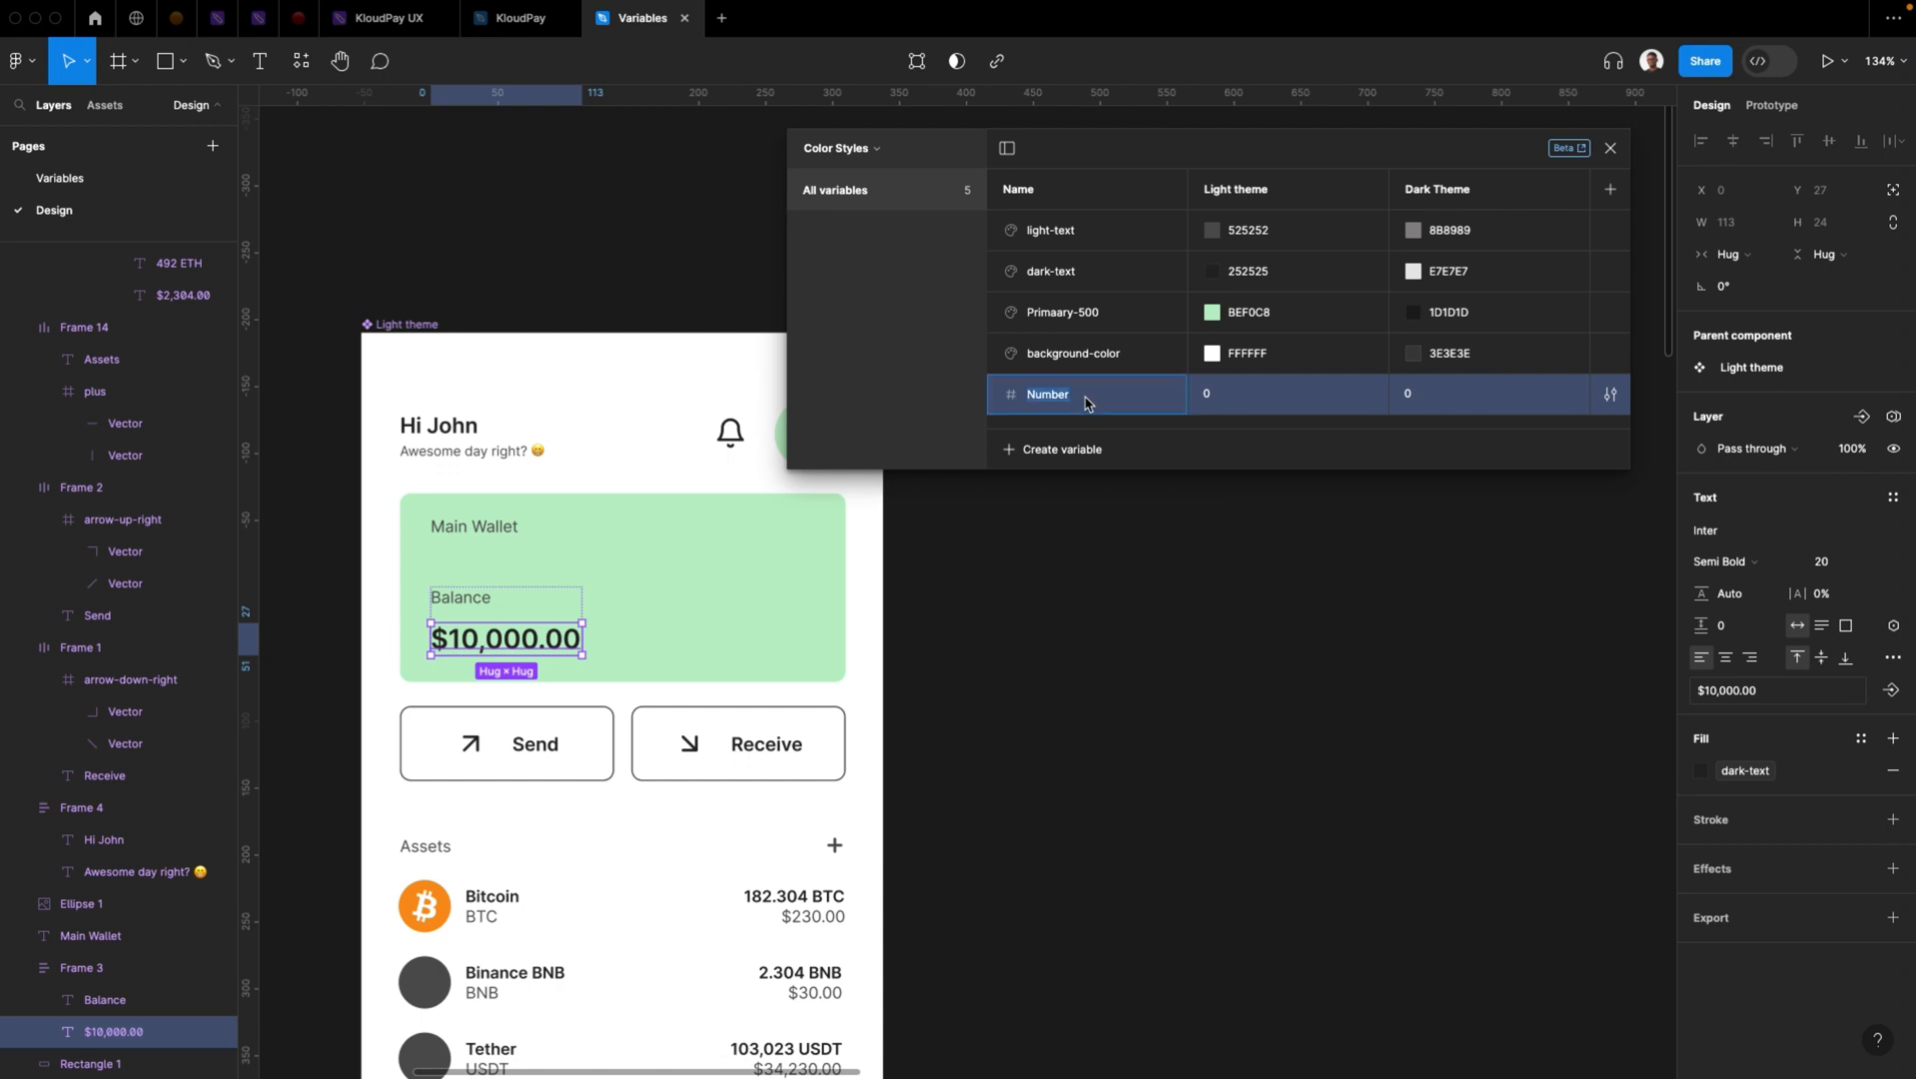
left_click(105, 1032)
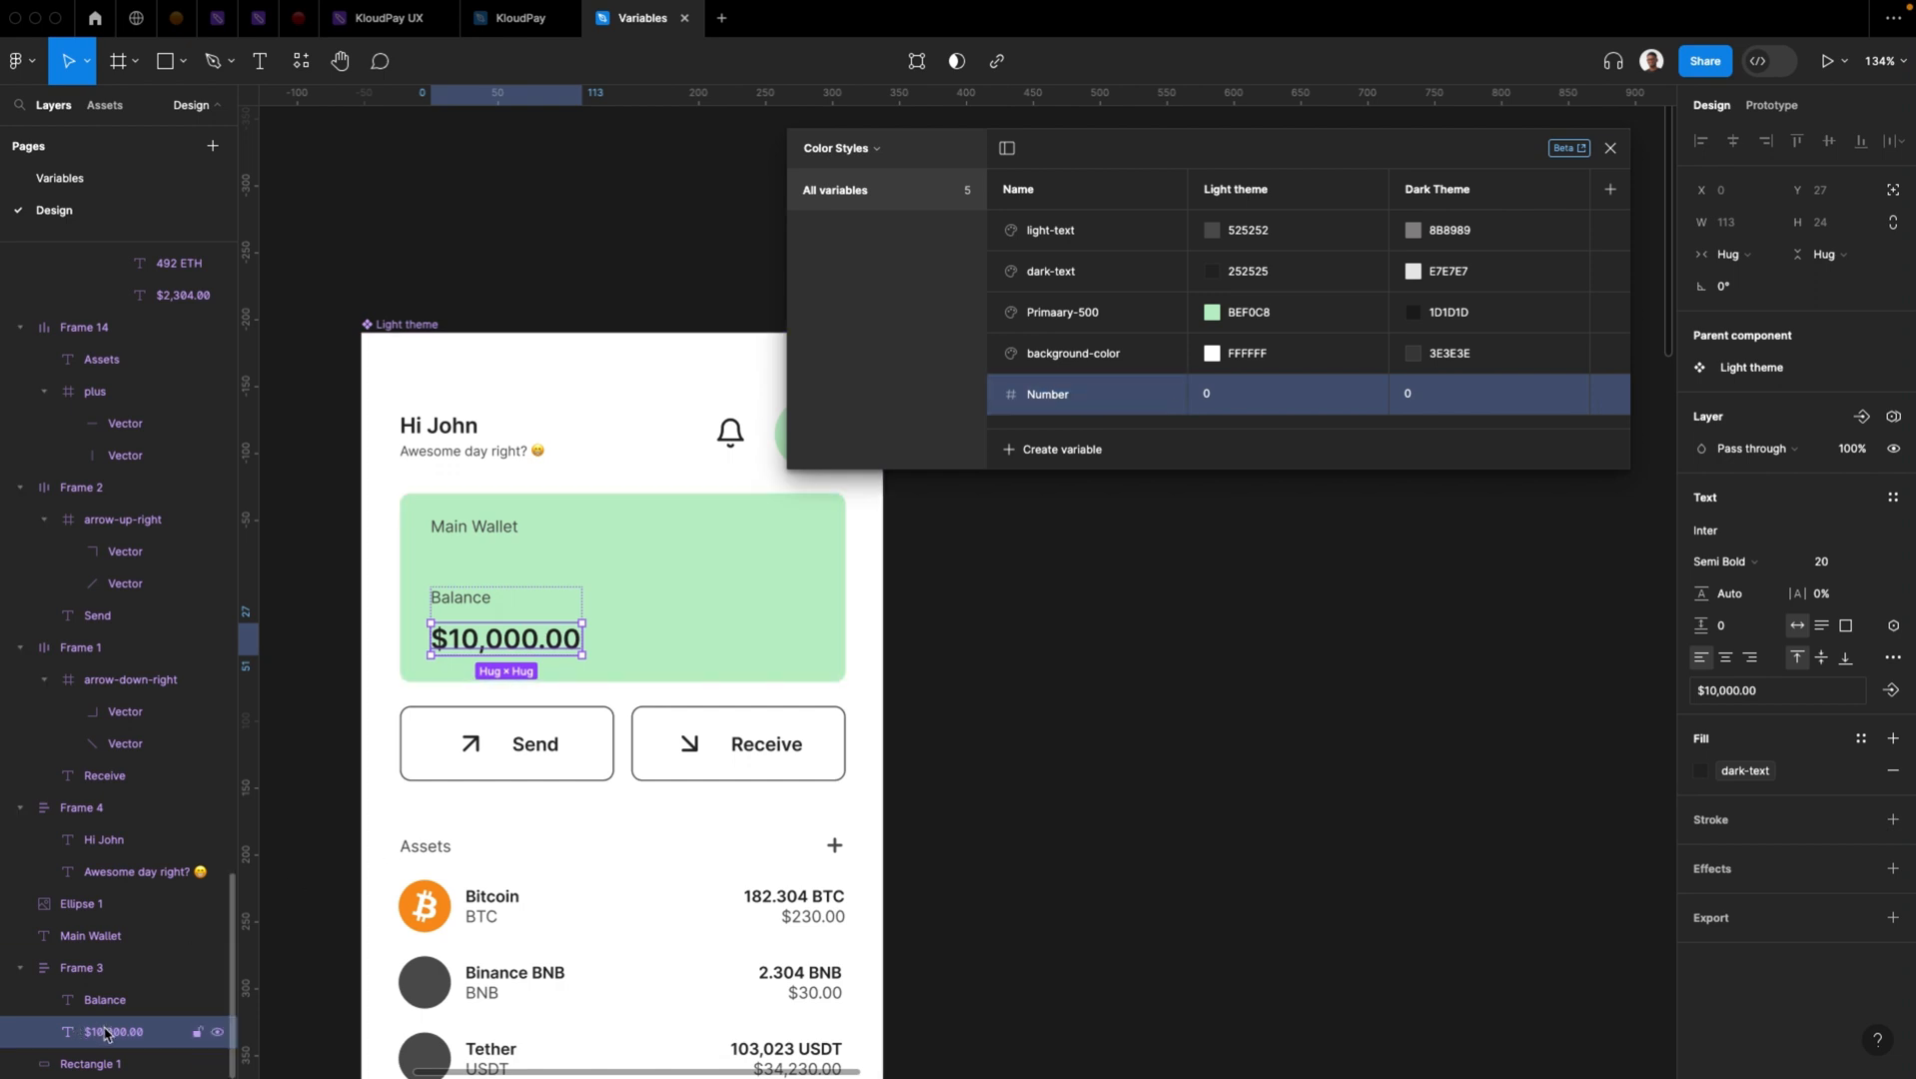
double_click(105, 1032)
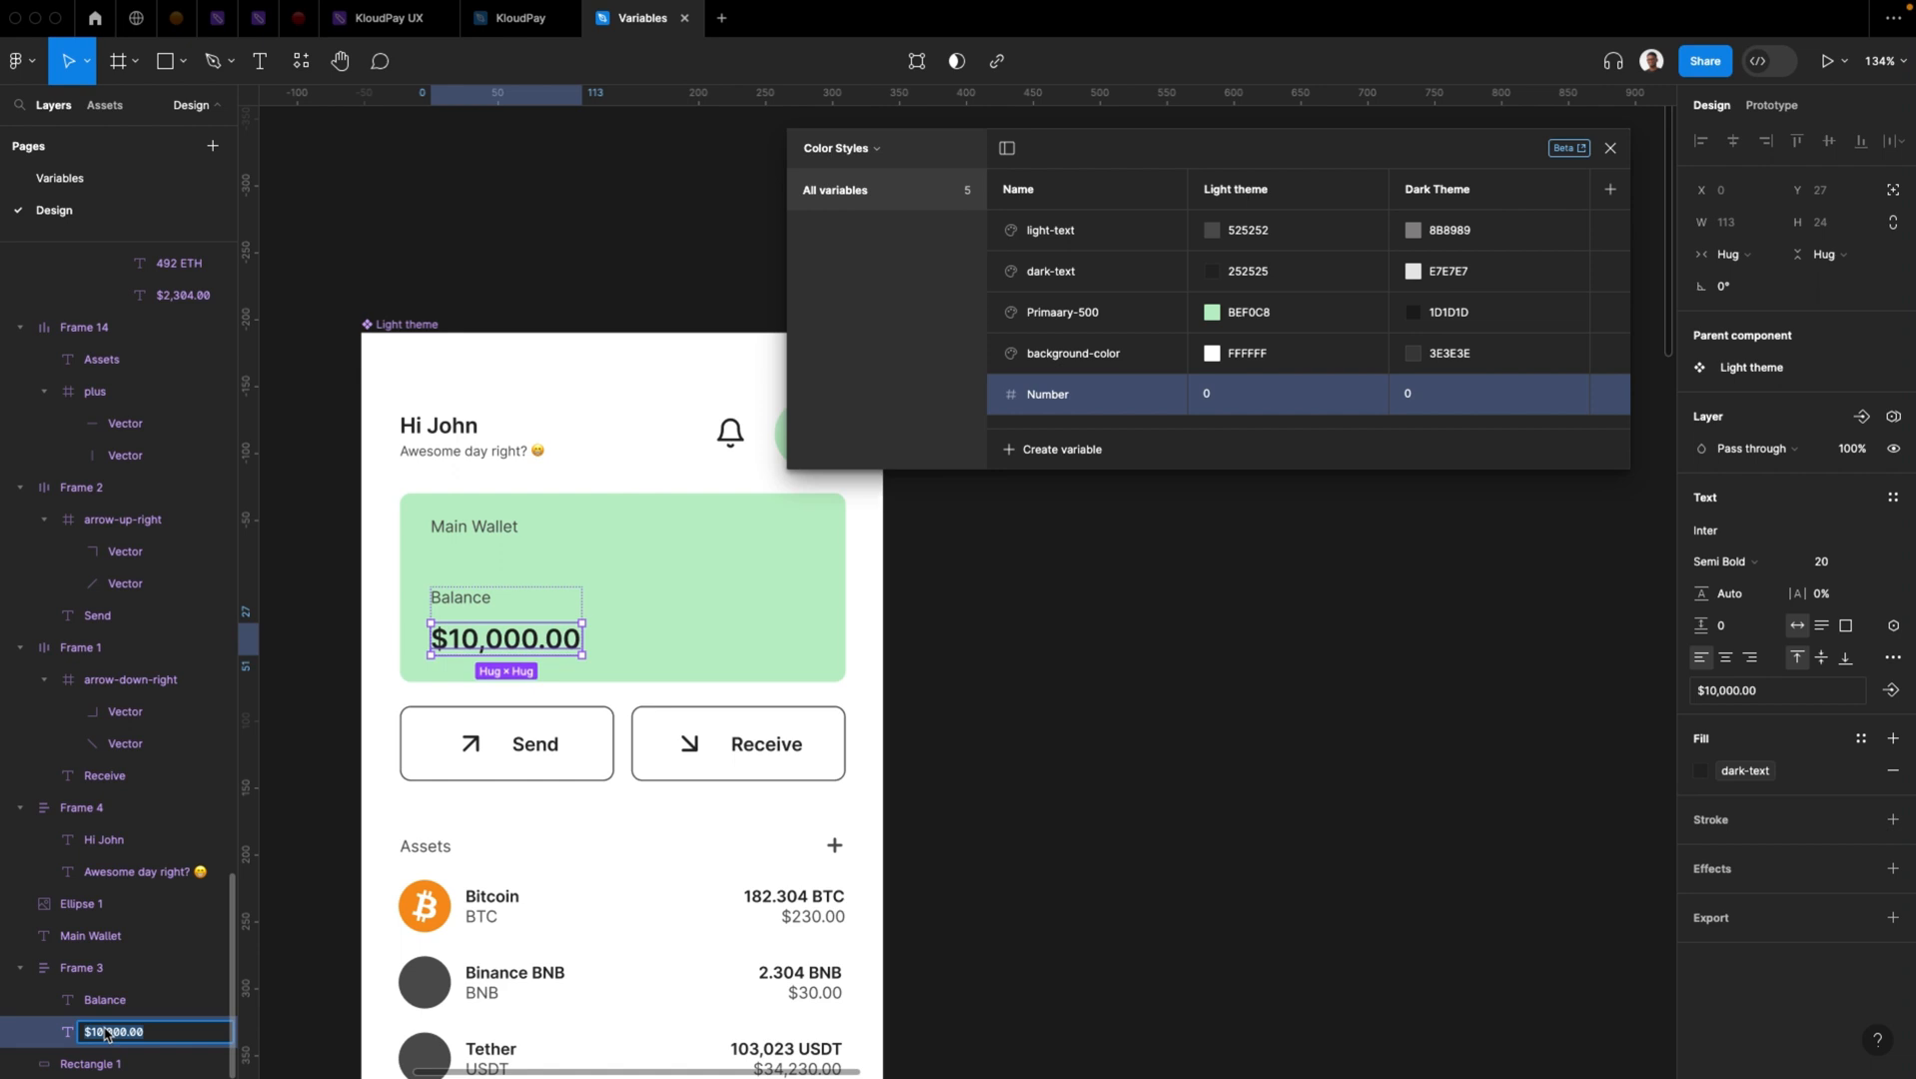
type("Am")
left_click(659, 711)
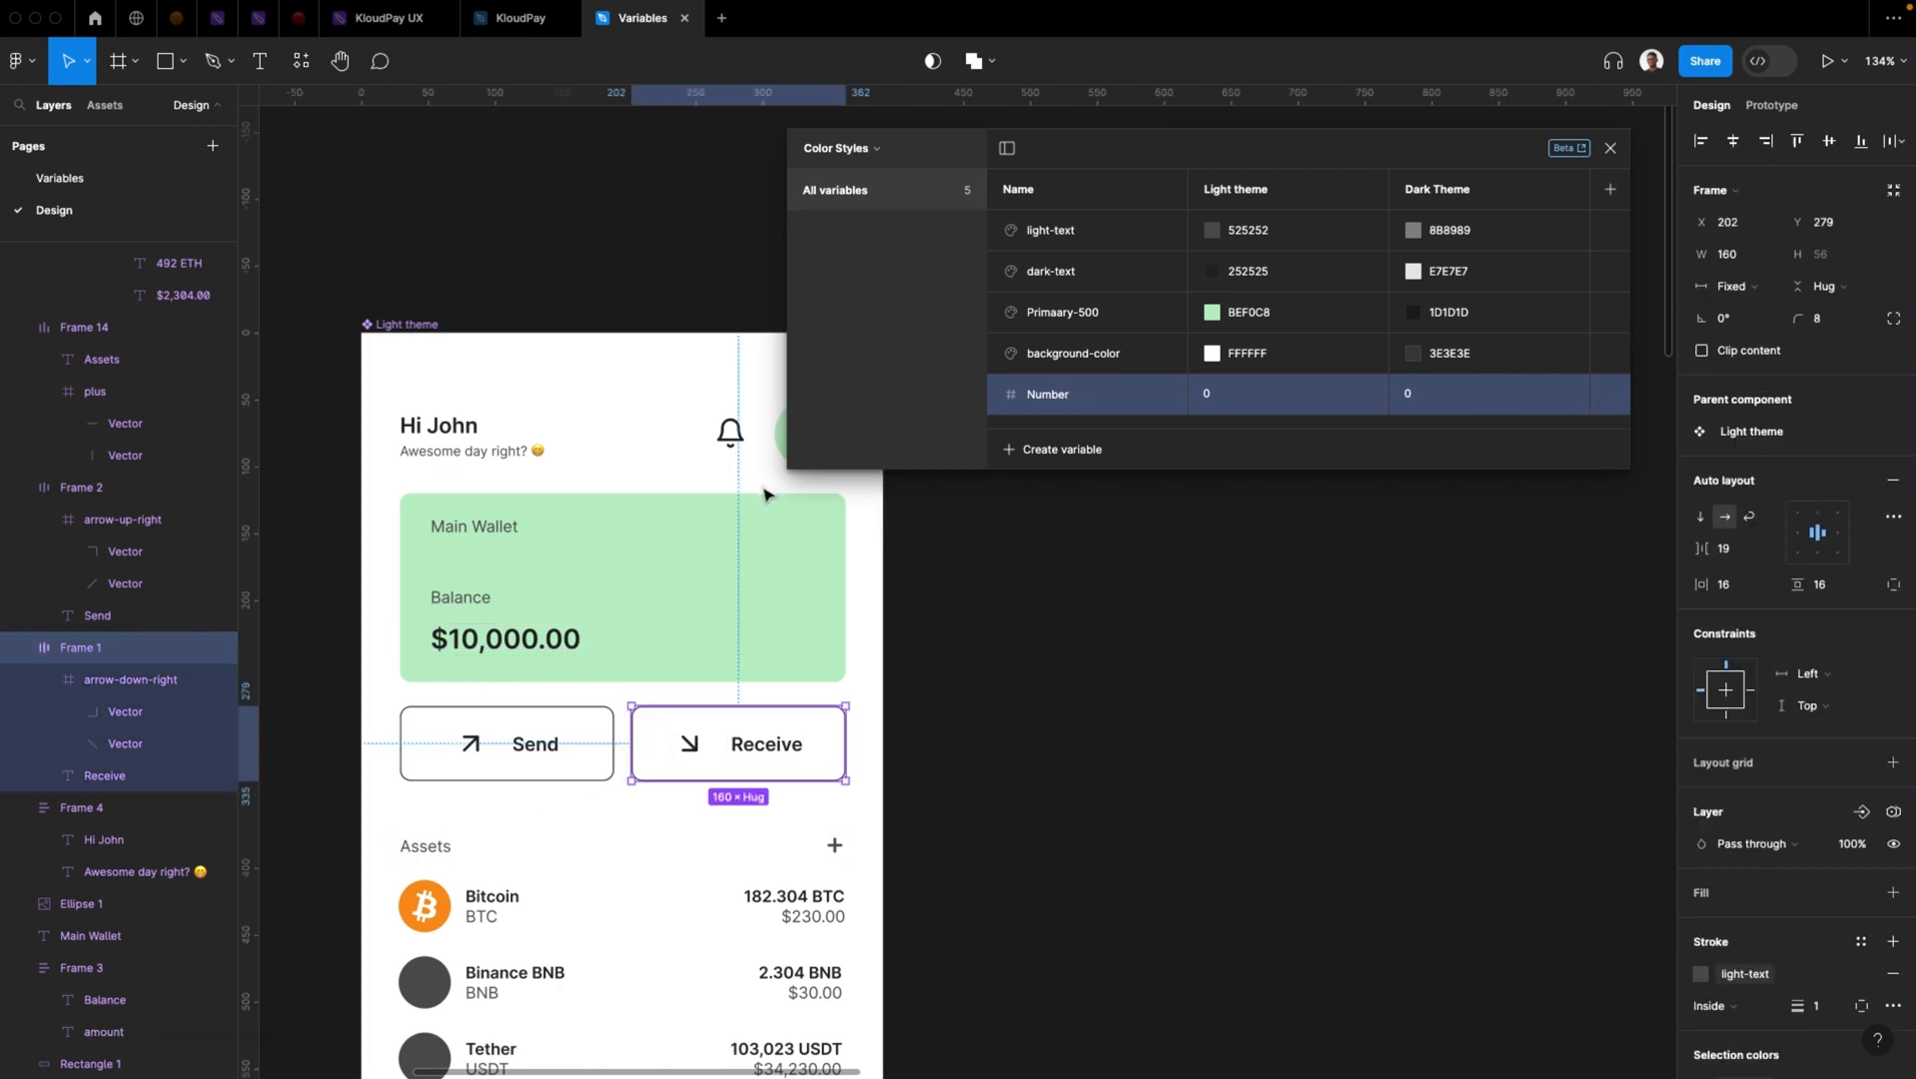
left_click(988, 633)
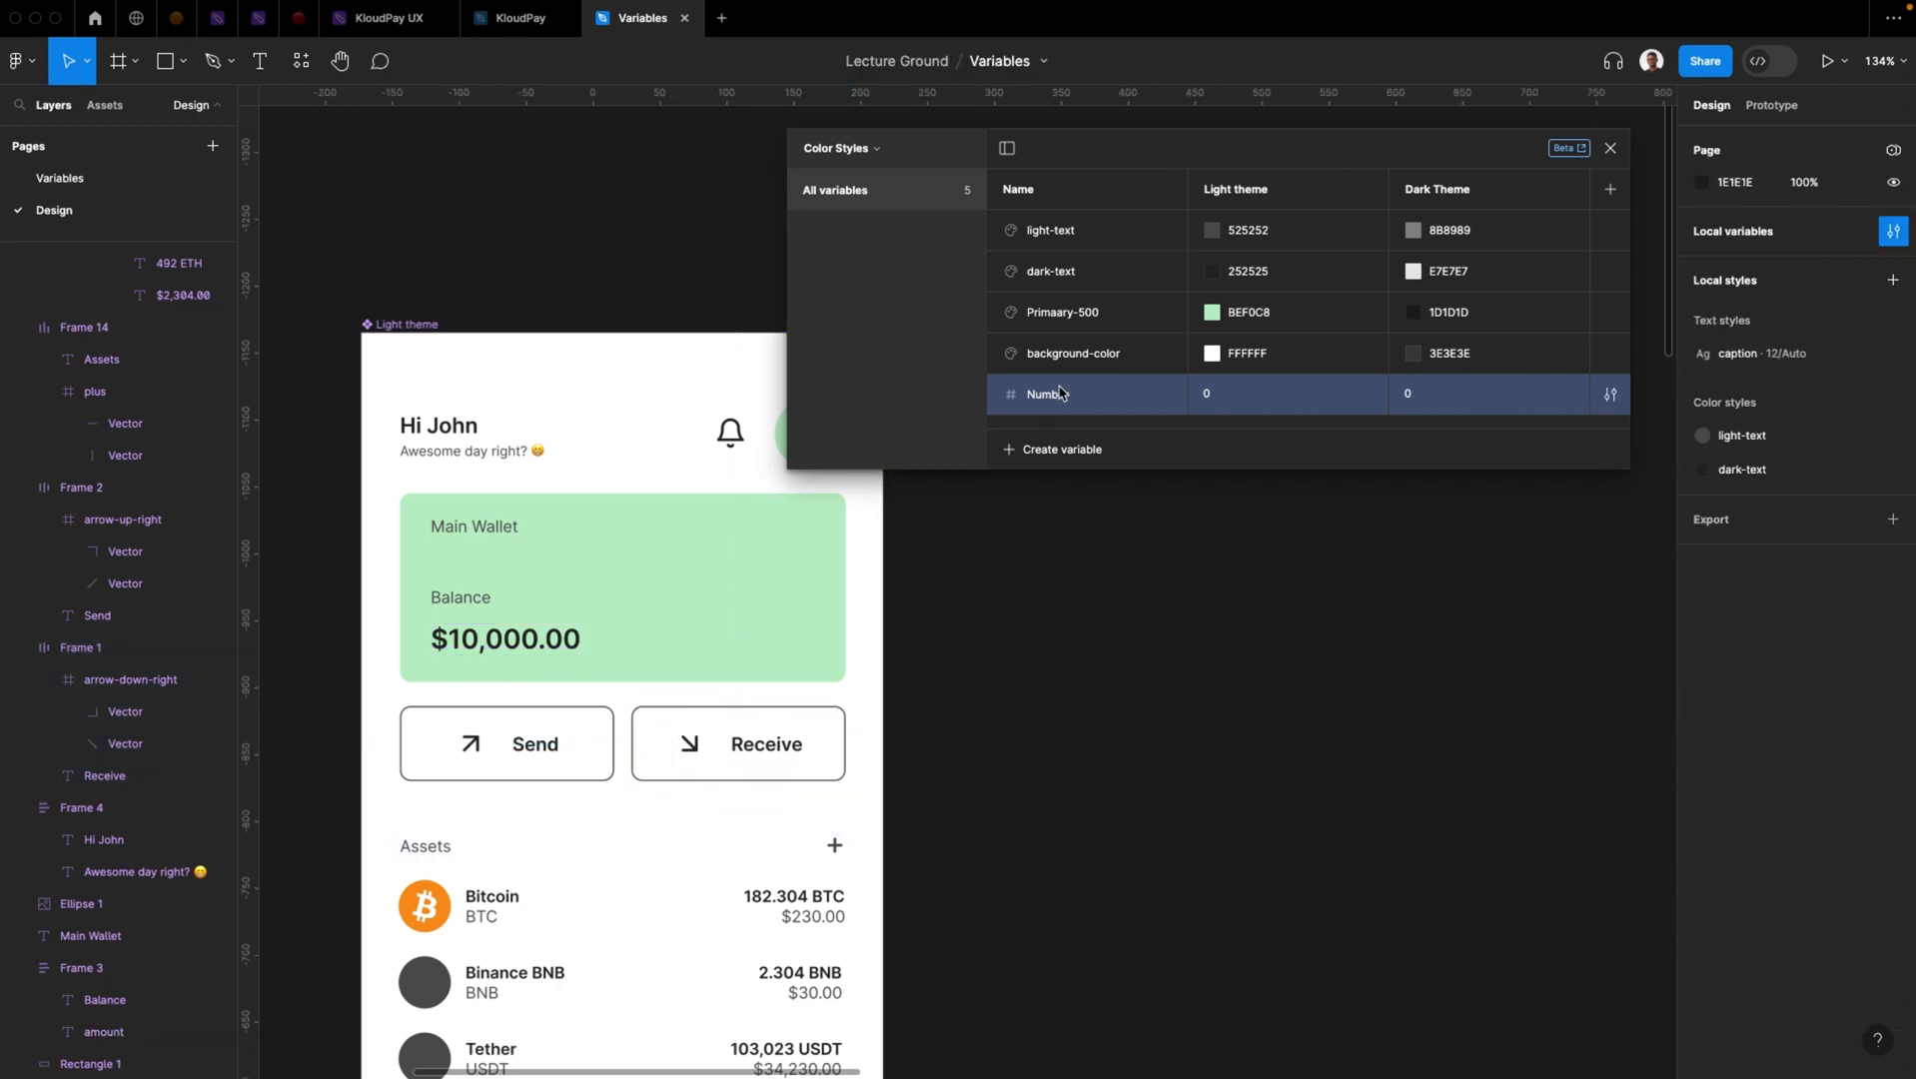
Rename the number variable as amount and select the $10,000.00 balance text in the main component
double_click(1063, 395)
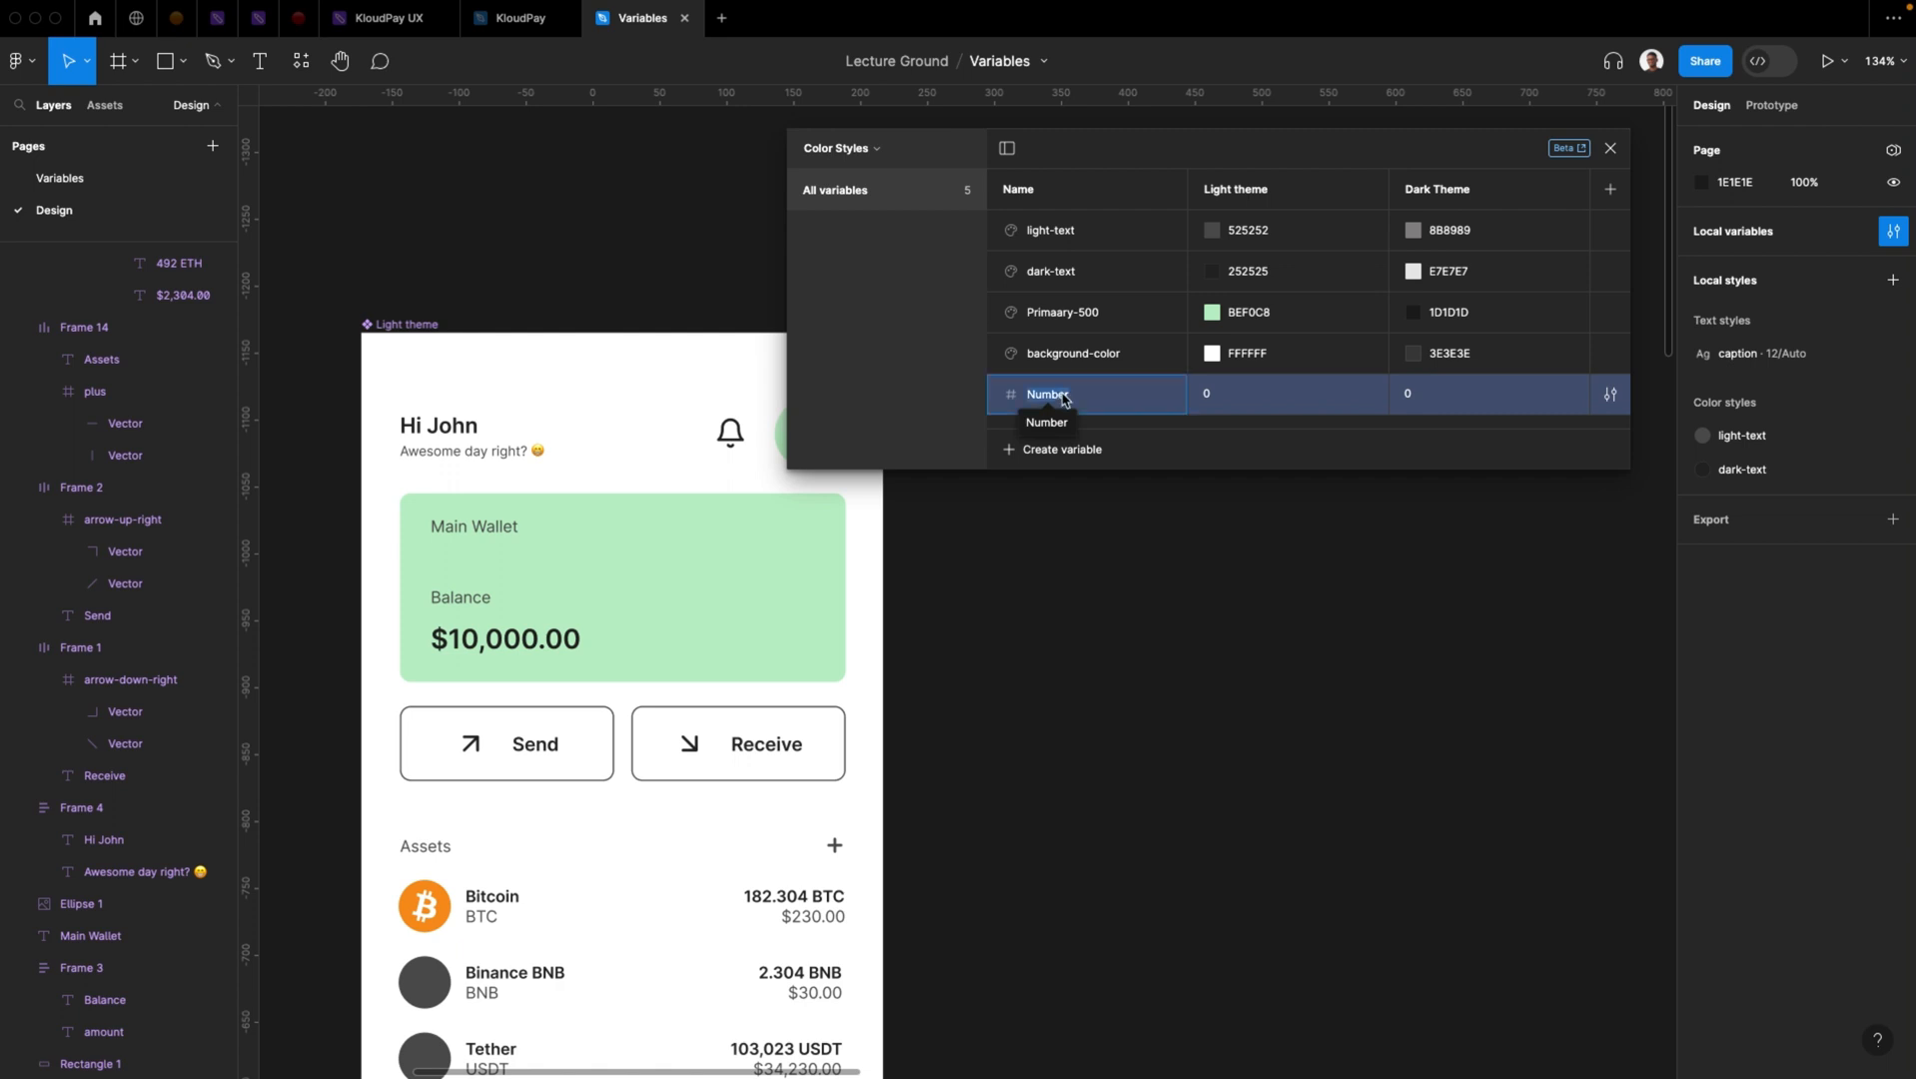
type("amu")
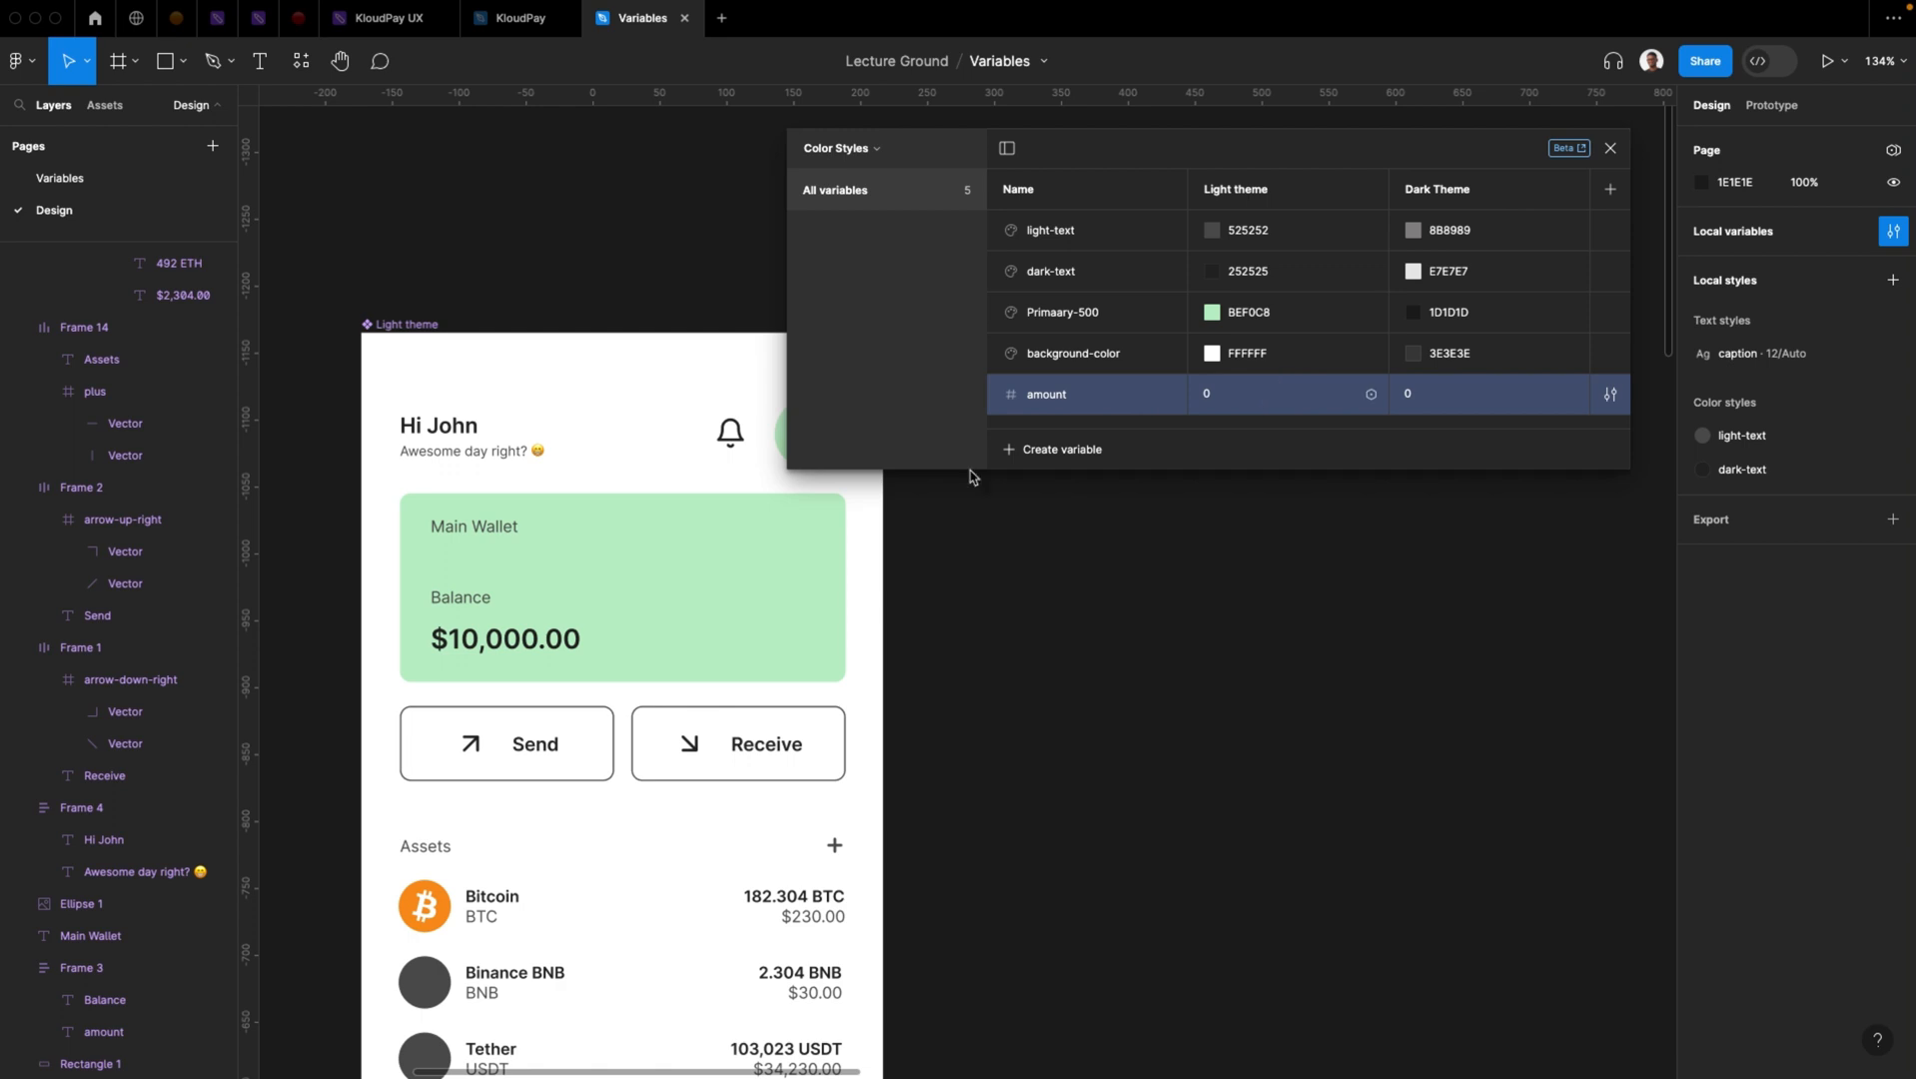
left_click(509, 639)
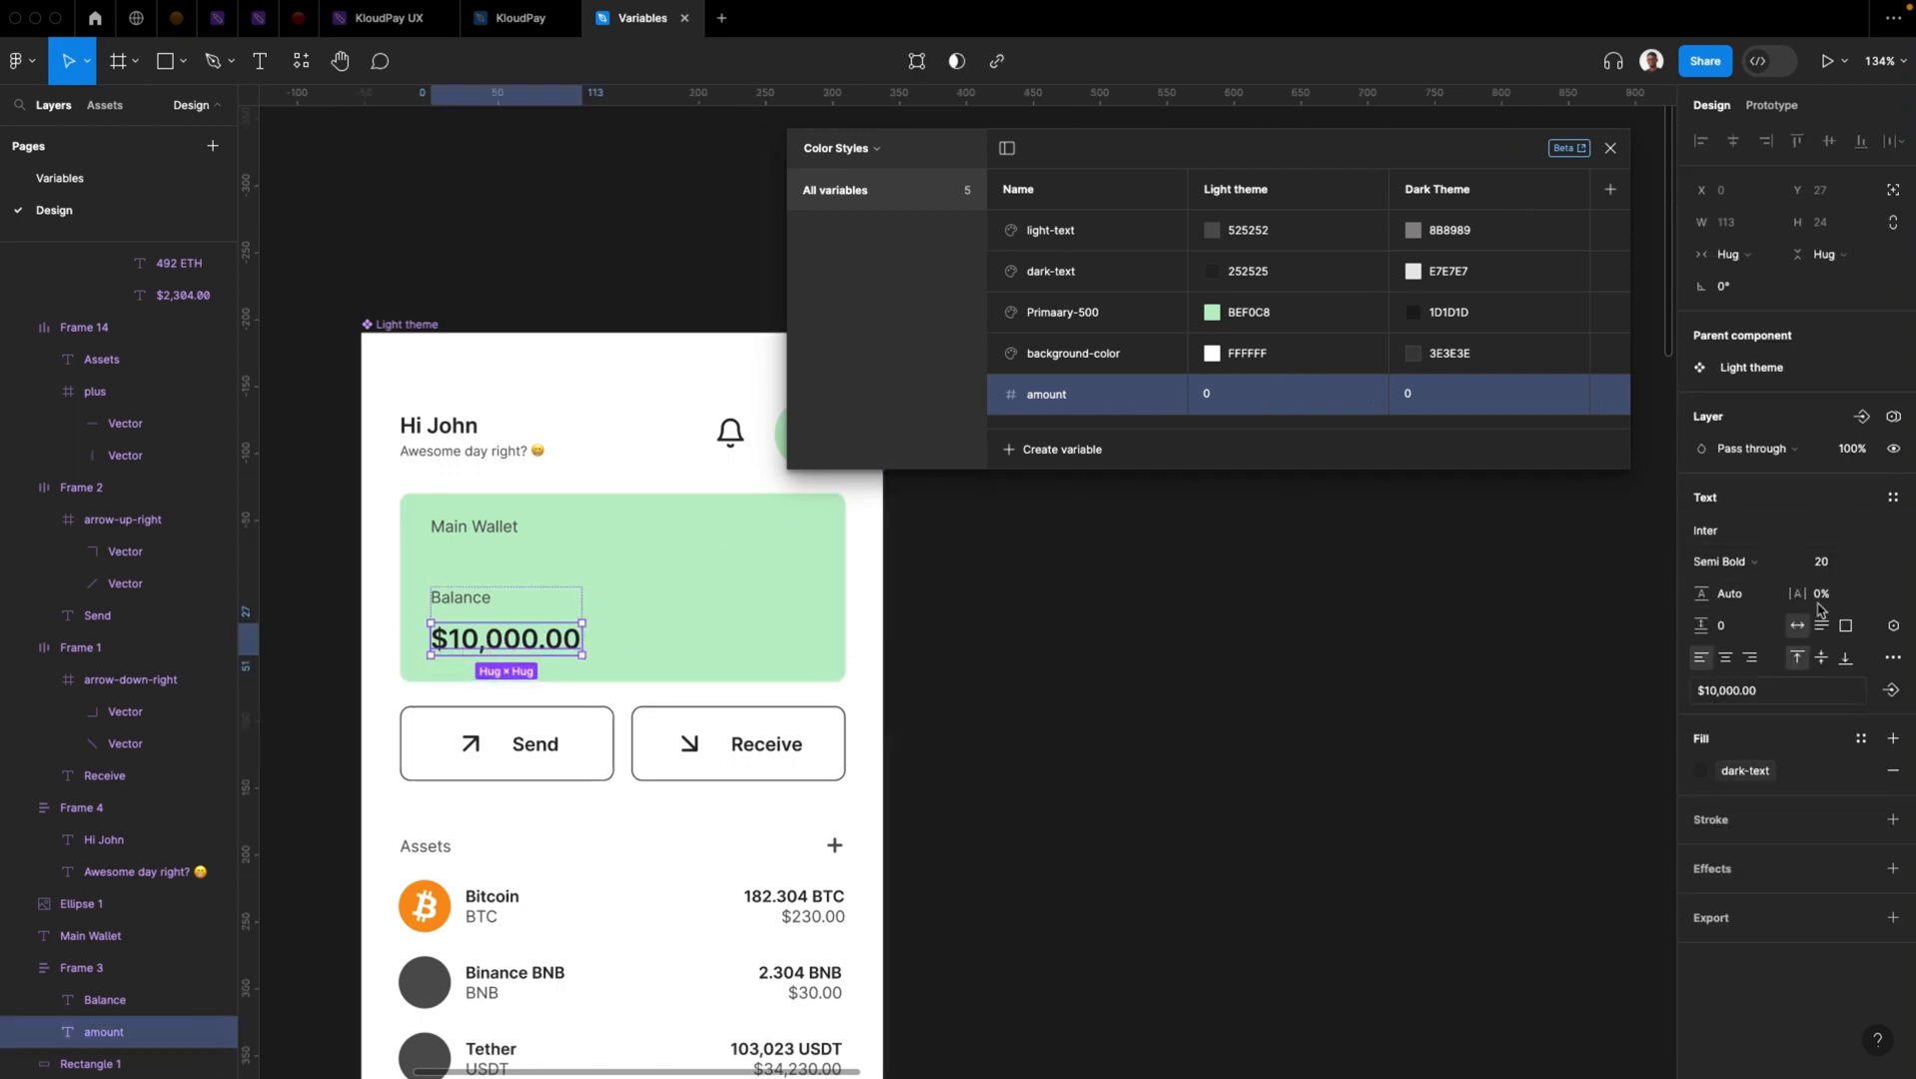
Bind the selected balance text in the Light theme main component to the amount number variable
left_click(1892, 626)
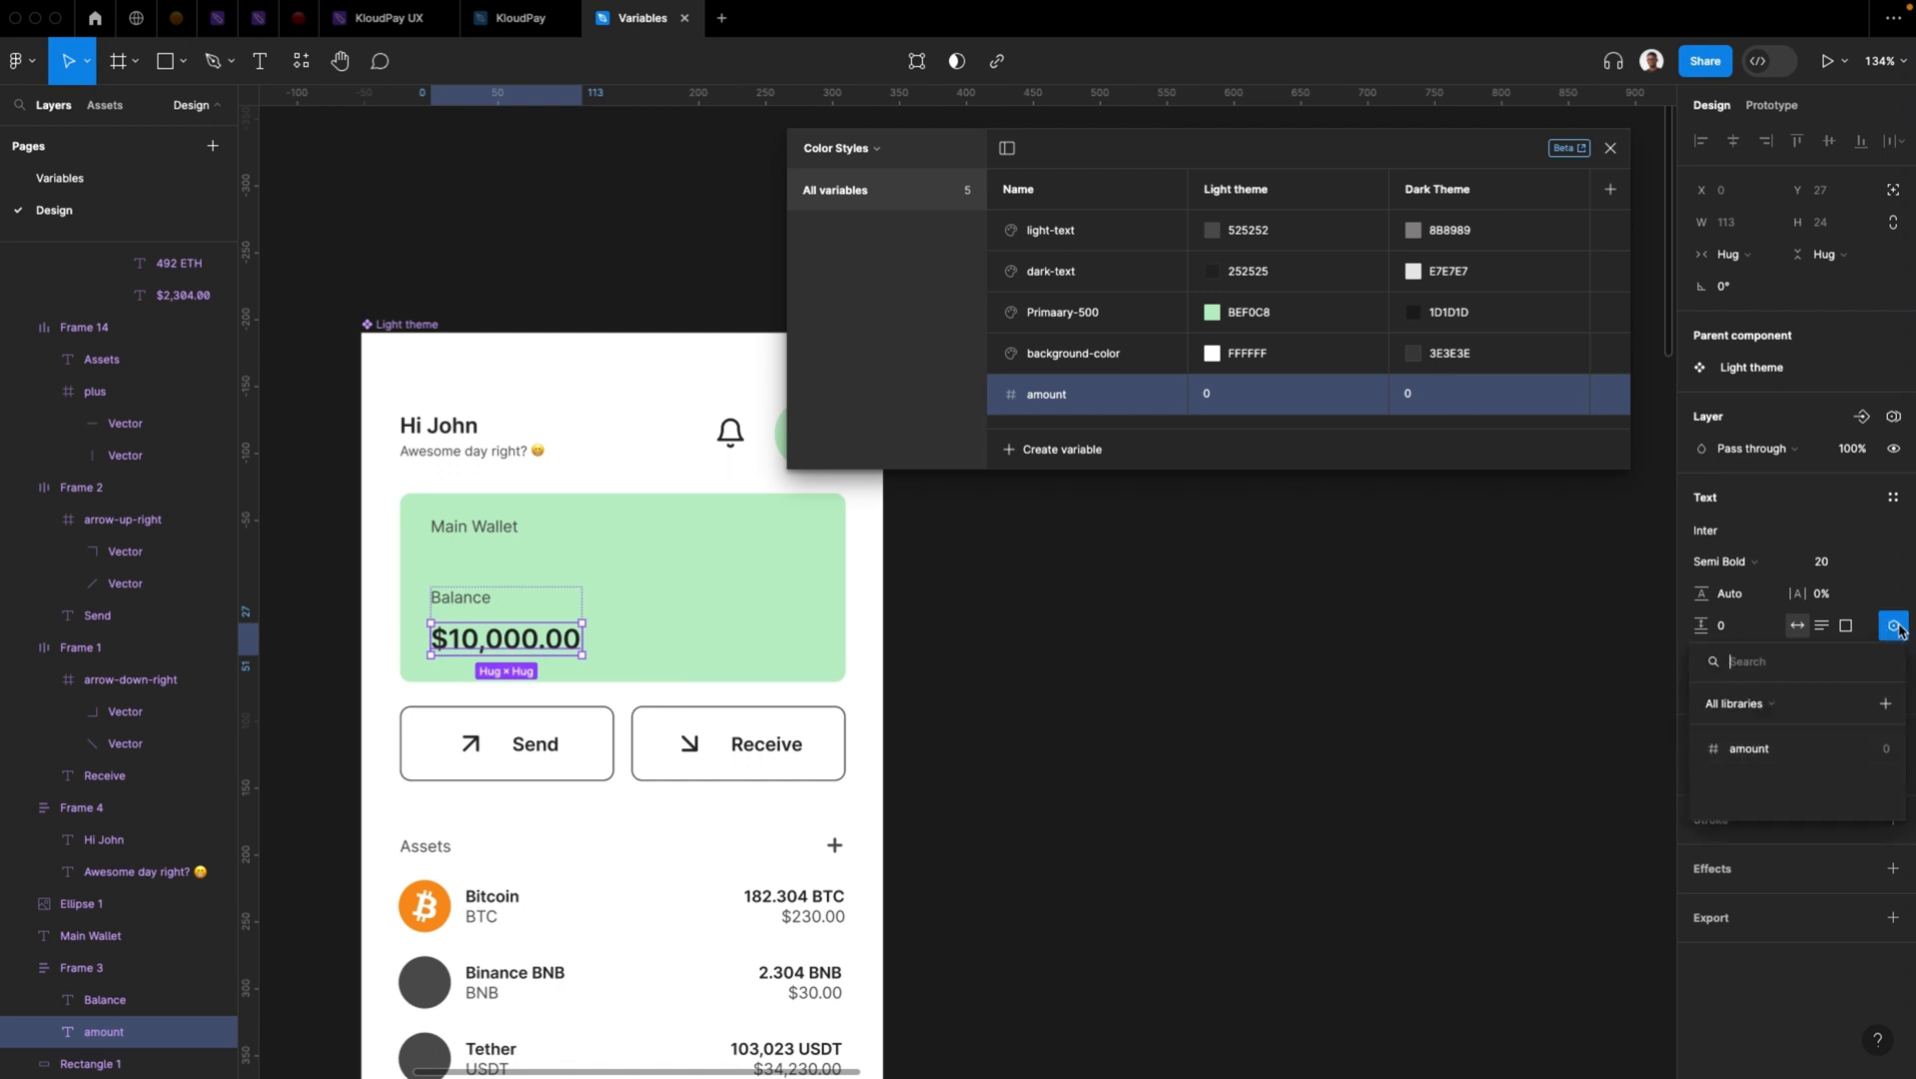
left_click(1748, 749)
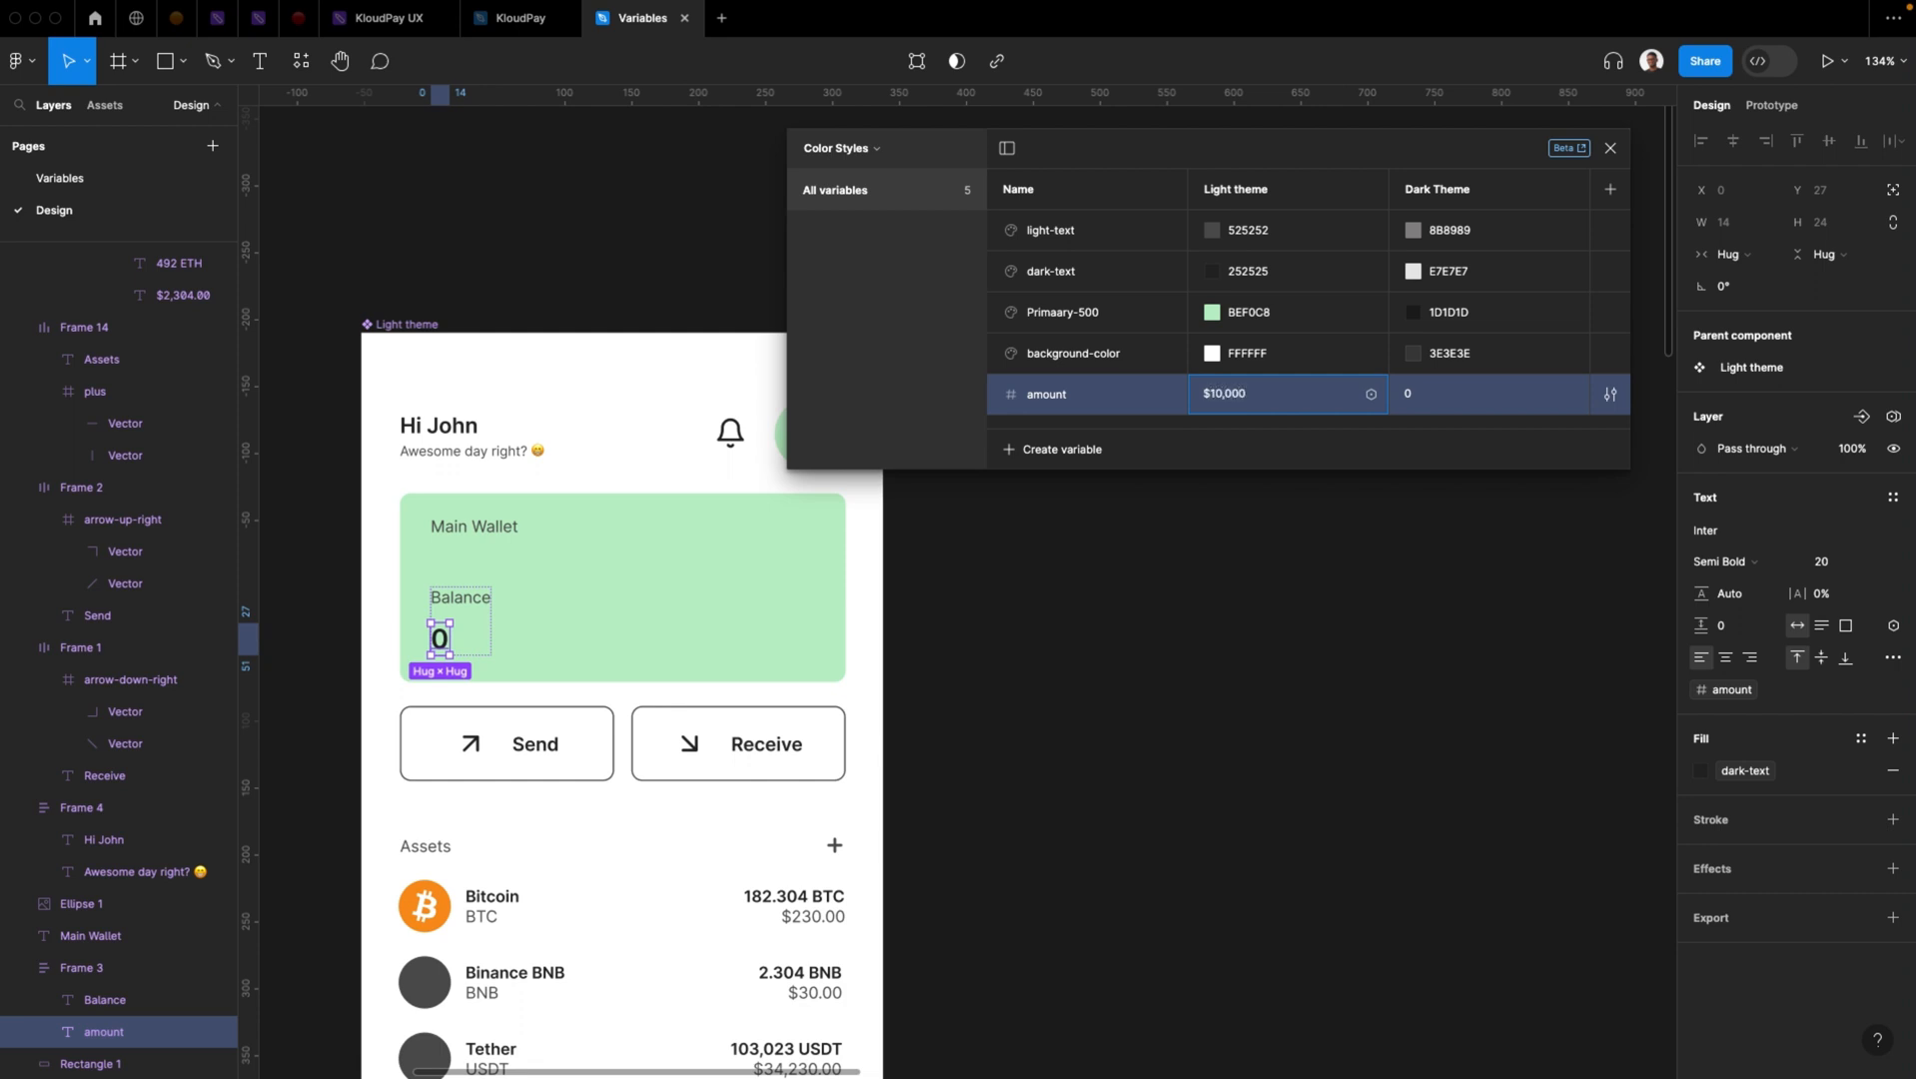
Try $10,000 and 10080 as the Light theme value of the amount variable
key("Return")
left_click(1205, 397)
type("100")
key("Return")
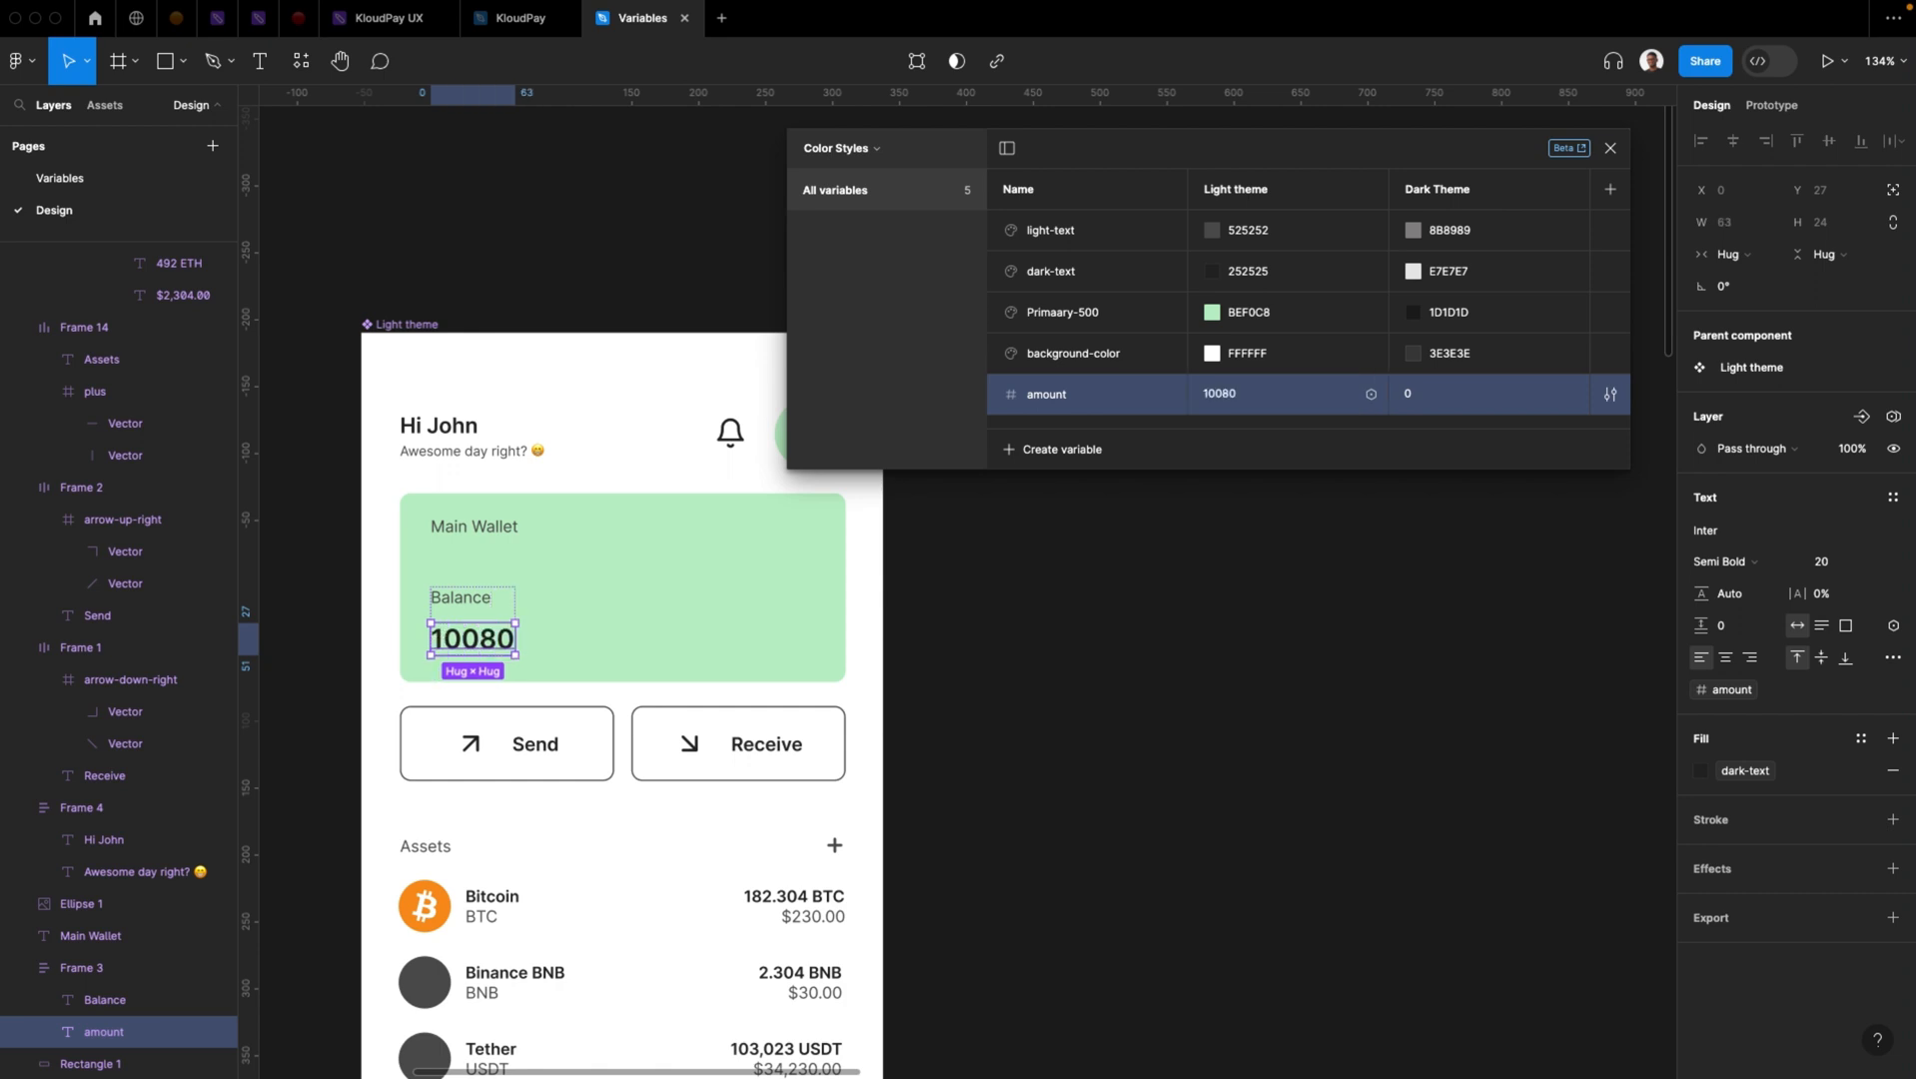
Set the amount variable's Light theme value to 23223324 and deselect the balance text
left_click(1219, 394)
type("23223323")
key("BackSpace")
type("4")
key("Return")
scroll(1159, 620, "down", 6)
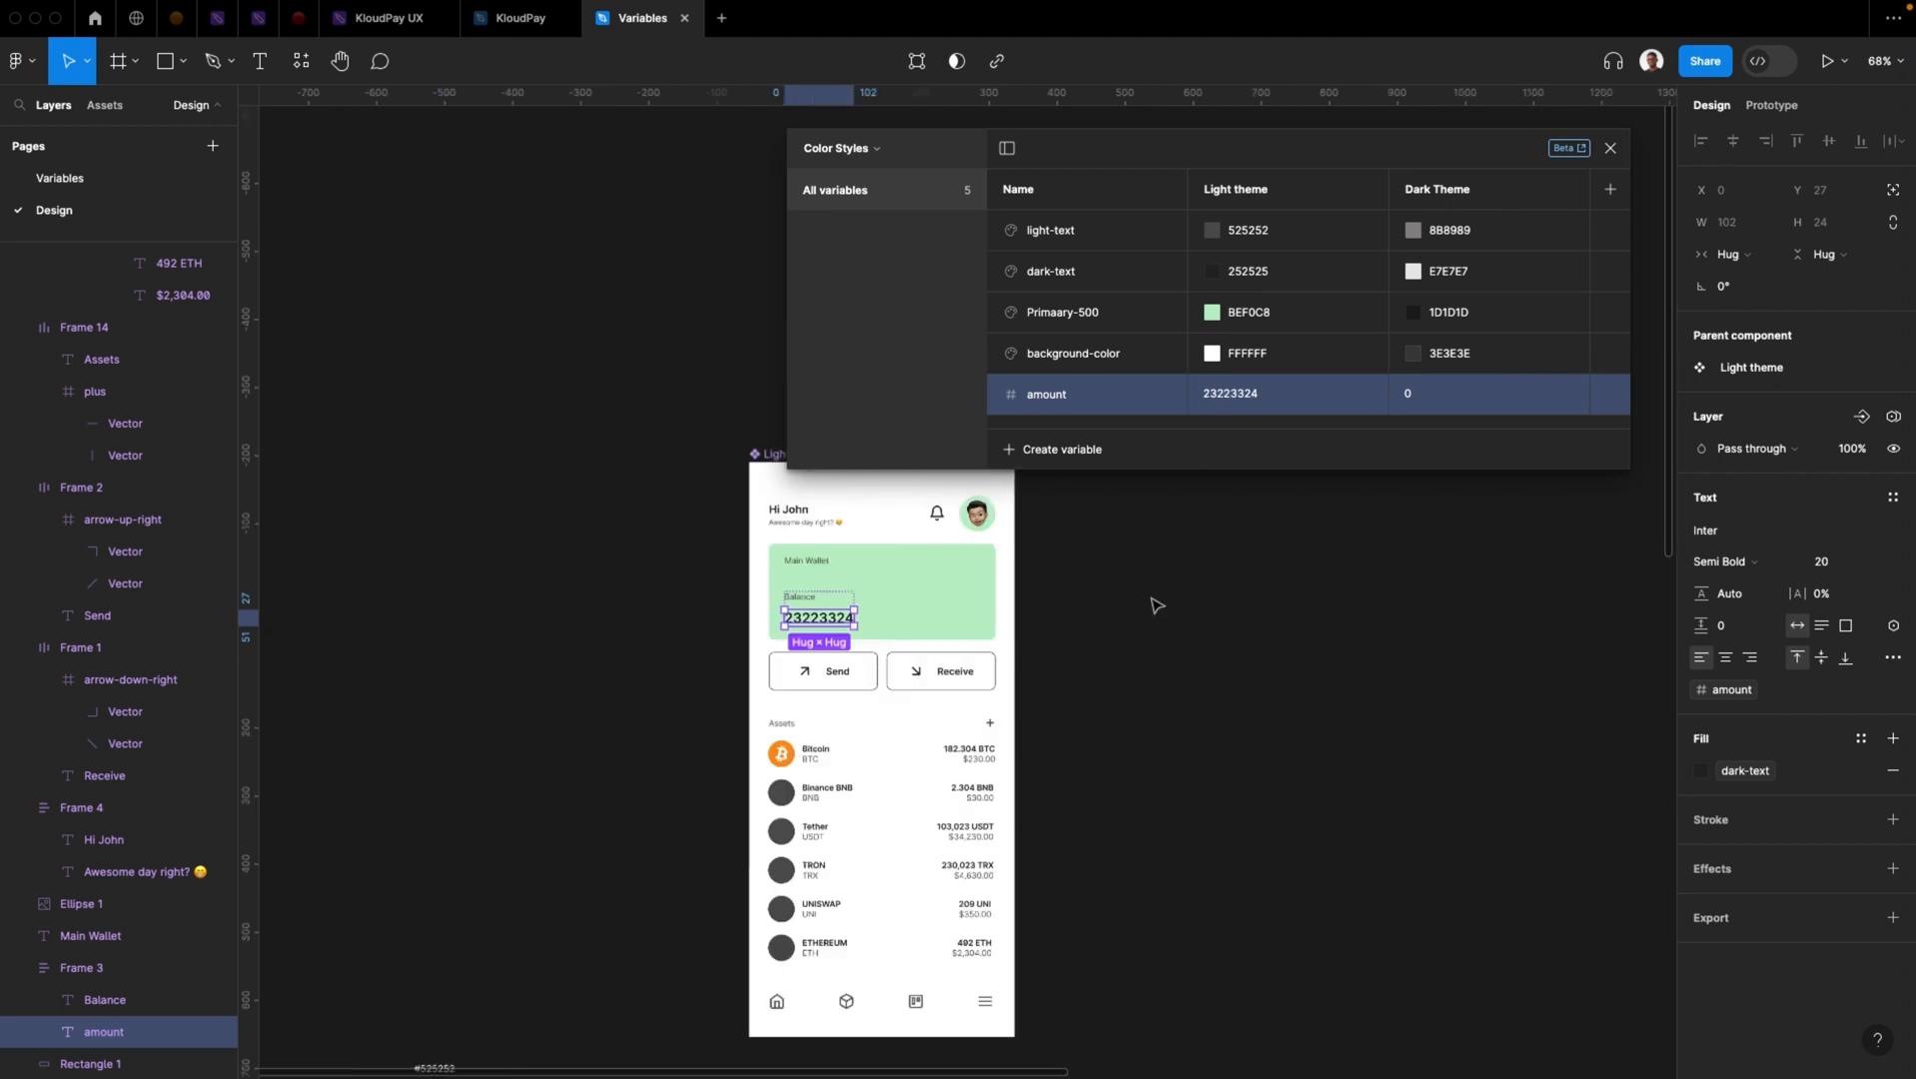
left_click(1166, 705)
Copy the amount variable's Light theme value, 23223324, into its Dark Theme value
scroll(1166, 706, "down", 3)
scroll(1166, 706, "right", 3)
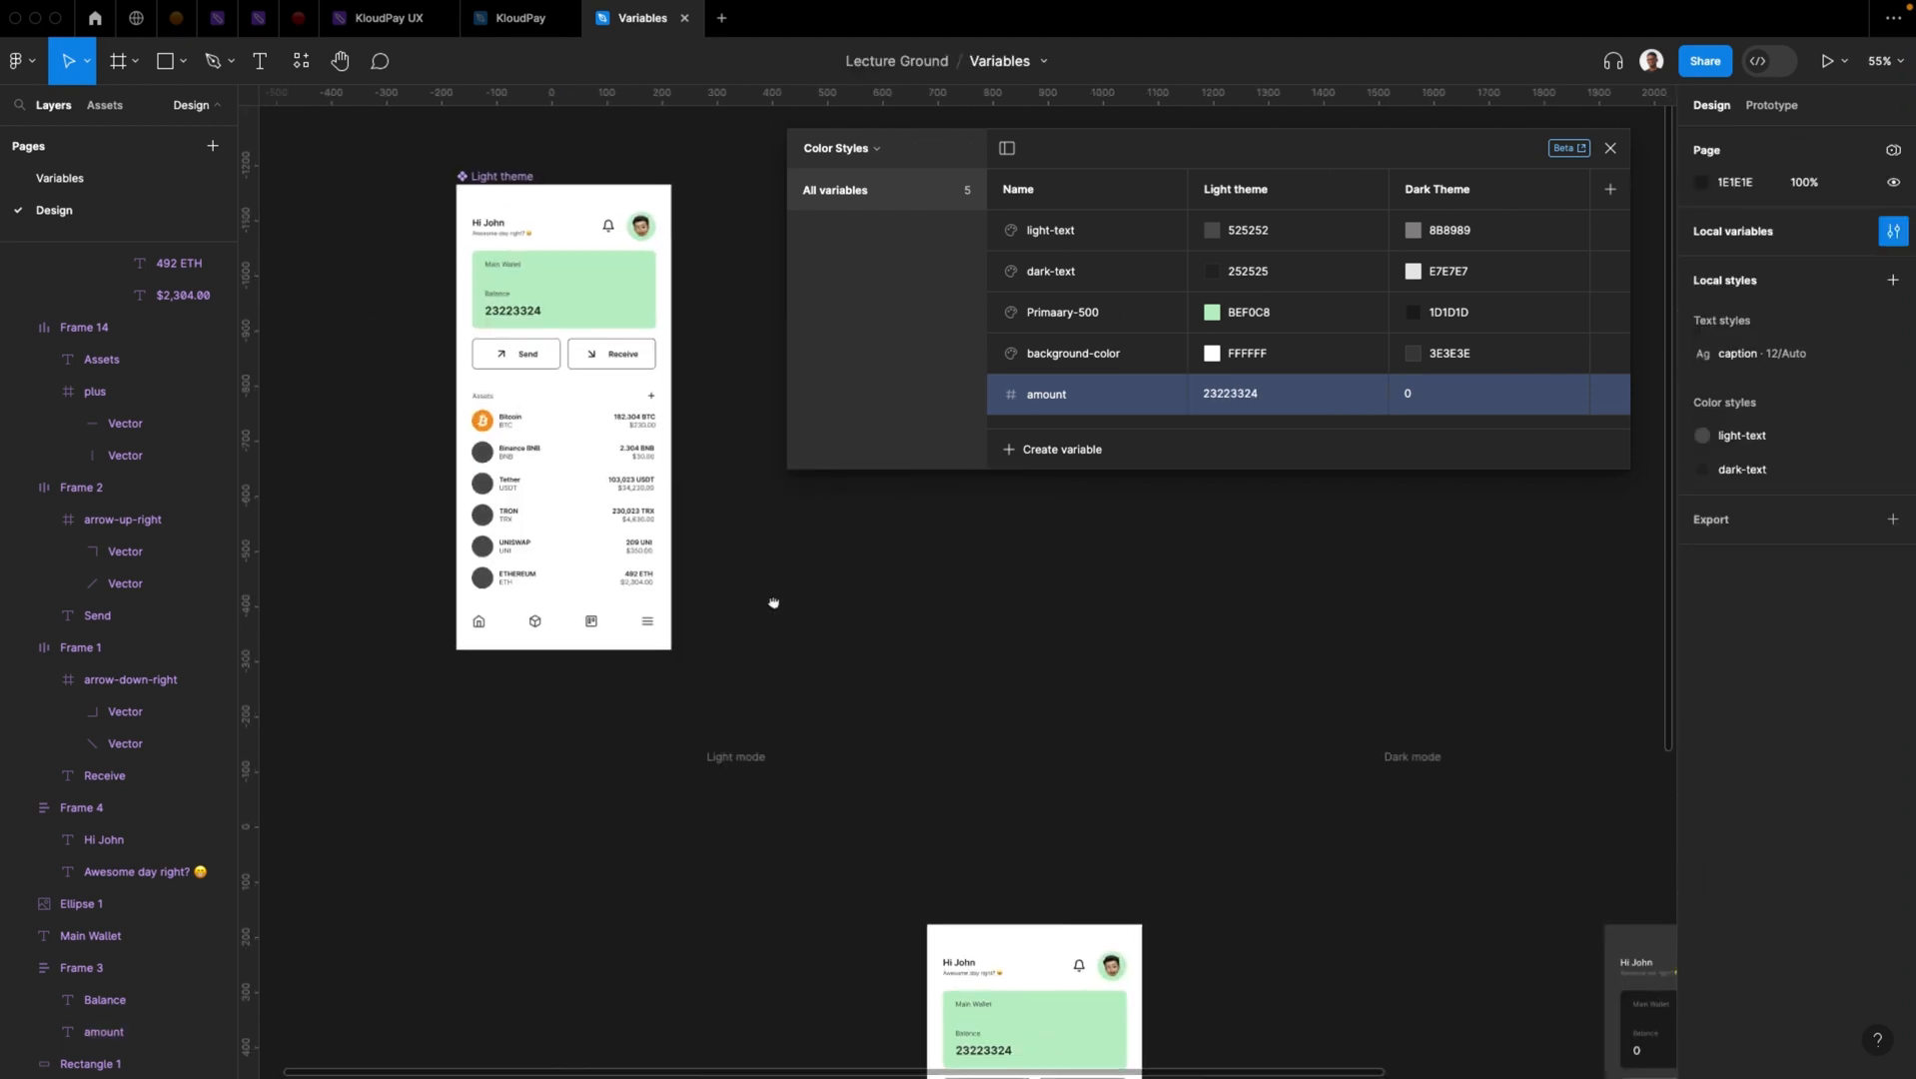
scroll(770, 598, "down", 2)
scroll(770, 599, "right", 2)
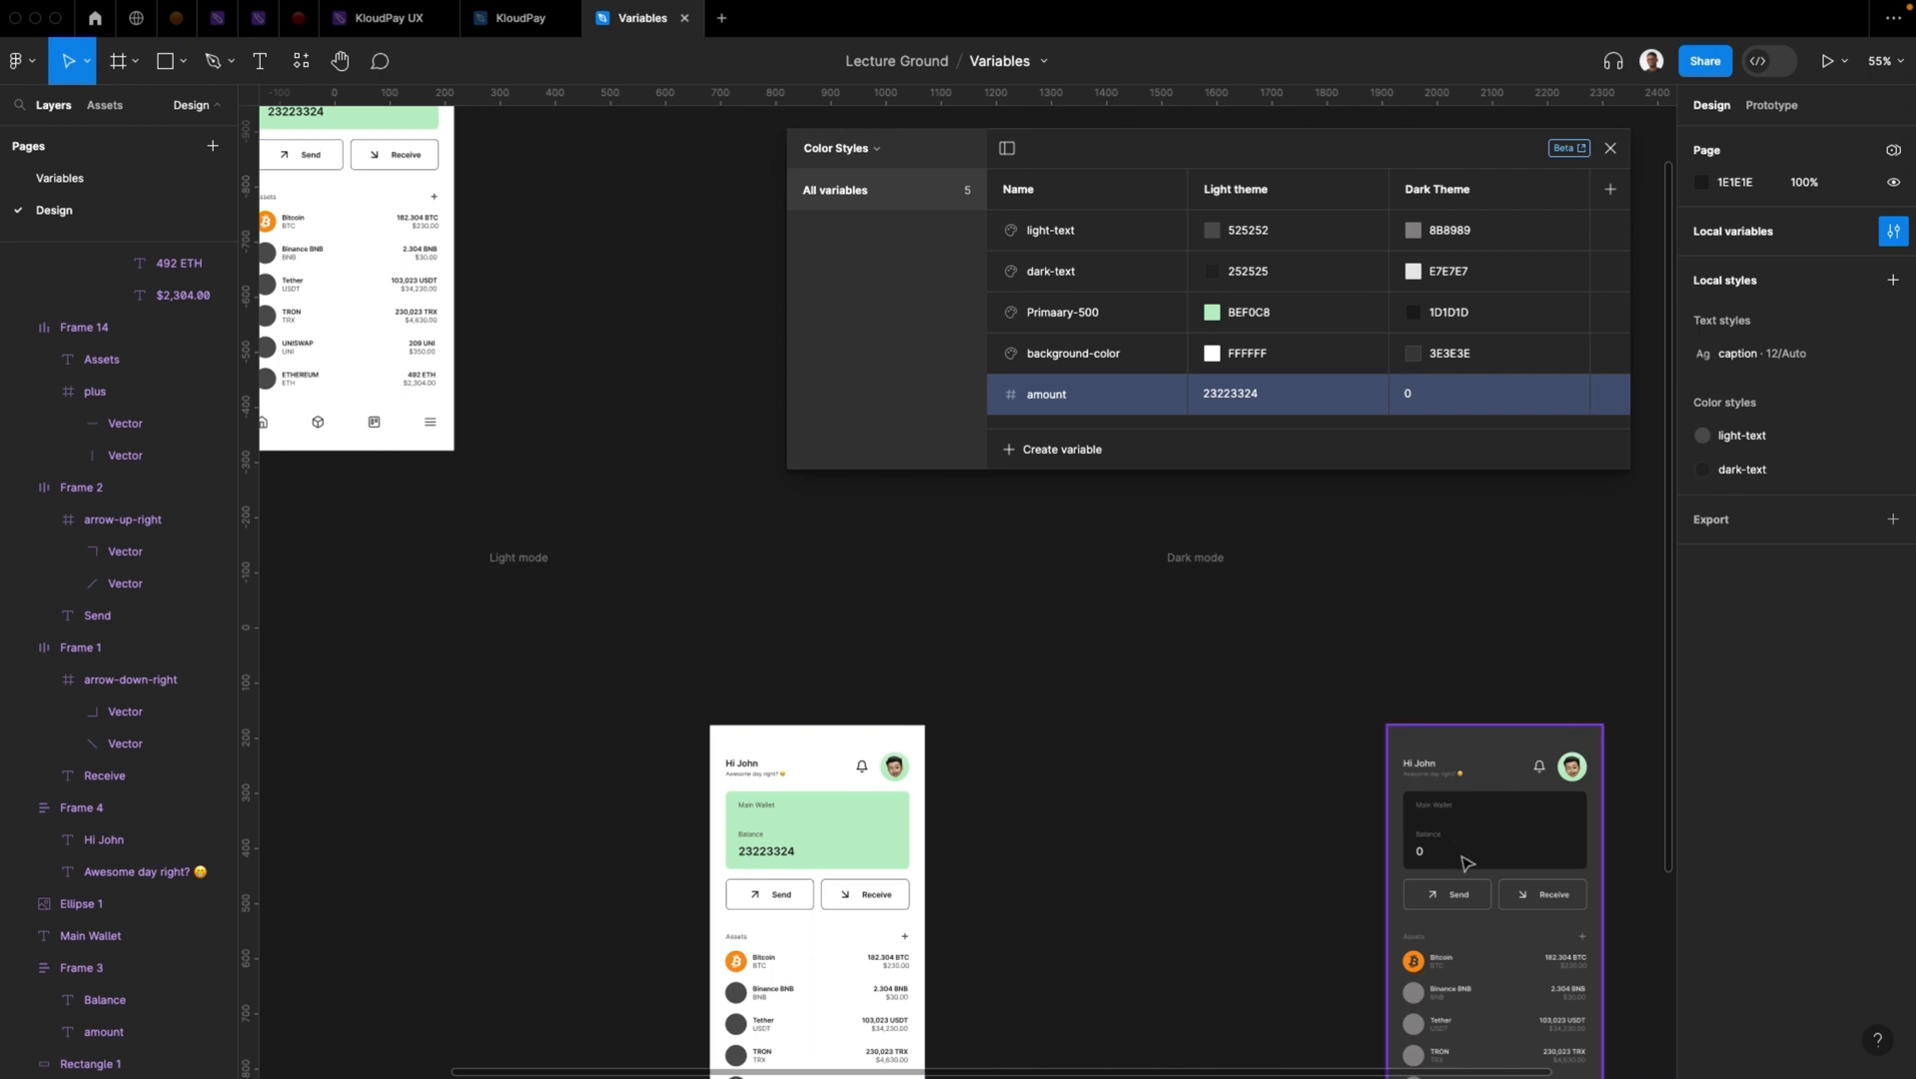
left_click(1460, 360)
left_click(1294, 398)
key("ctrl+c")
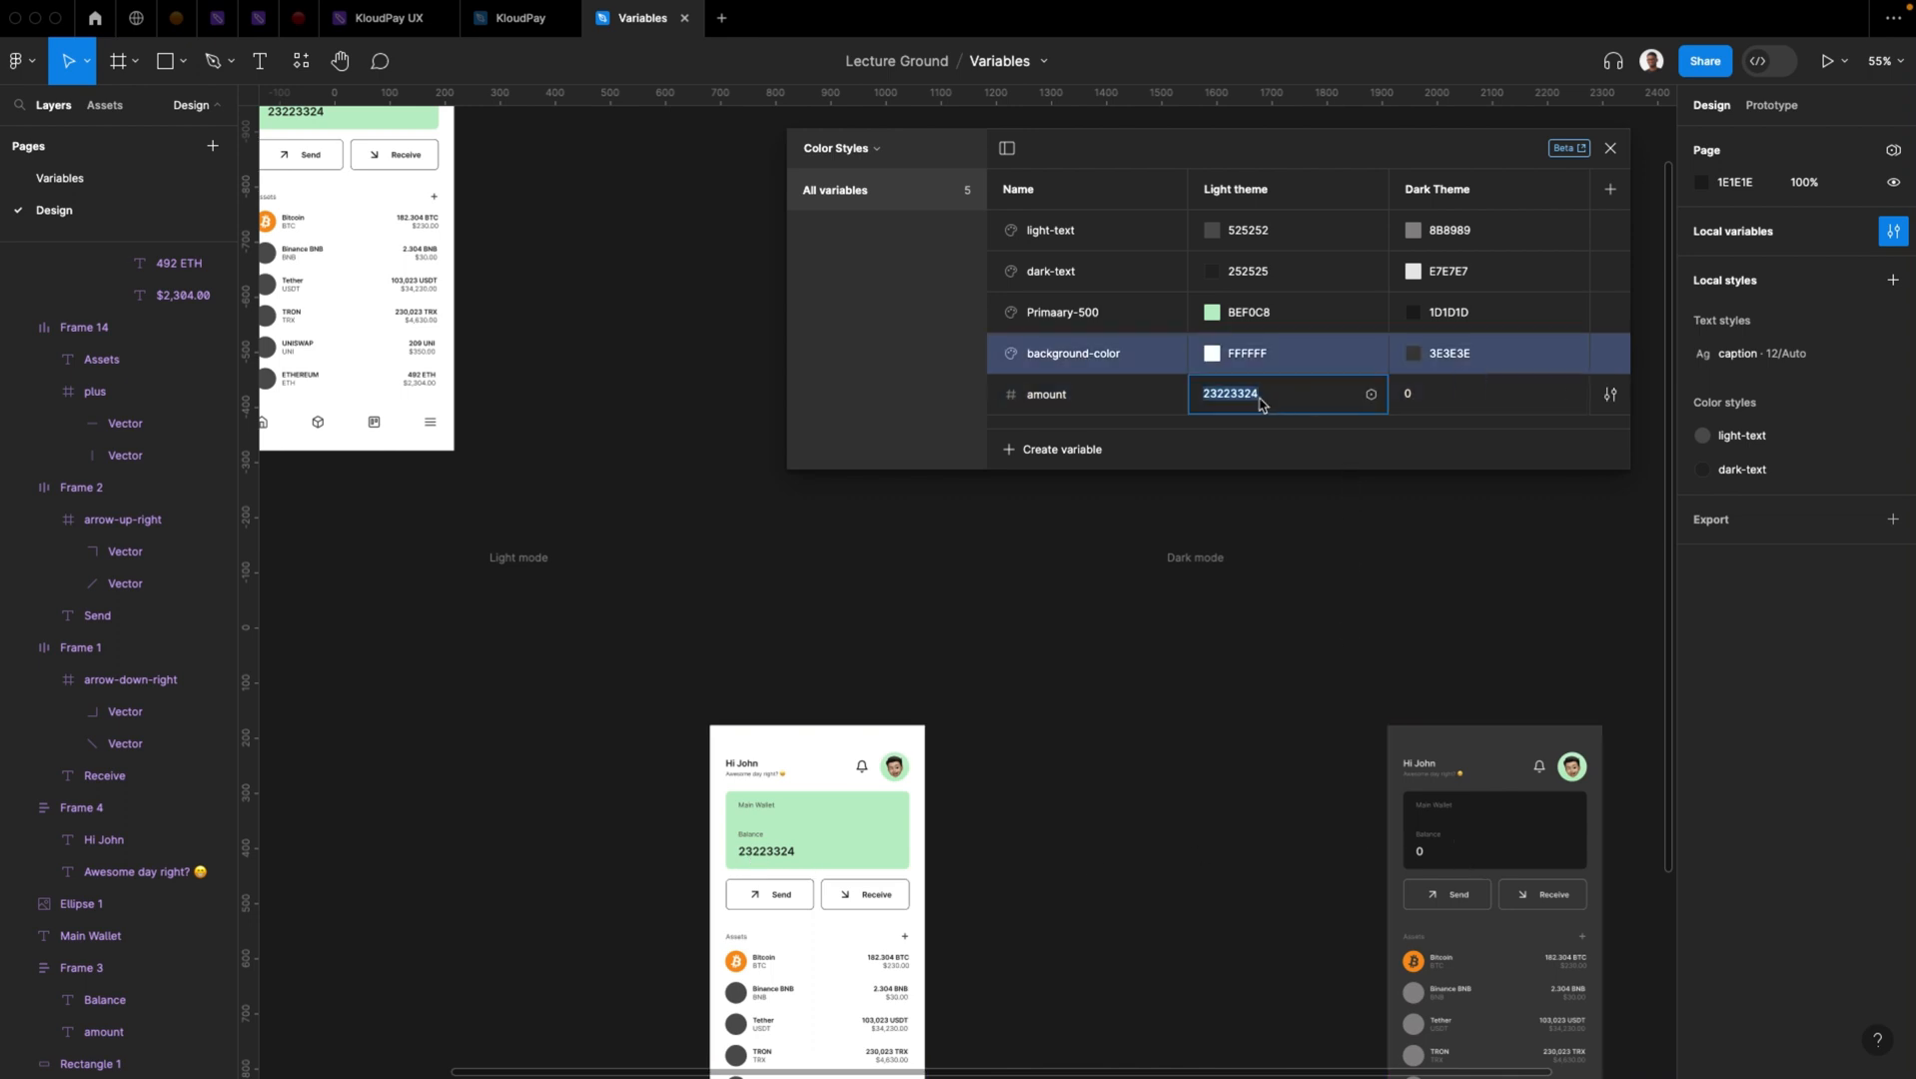
left_click(1438, 403)
key("ctrl+v")
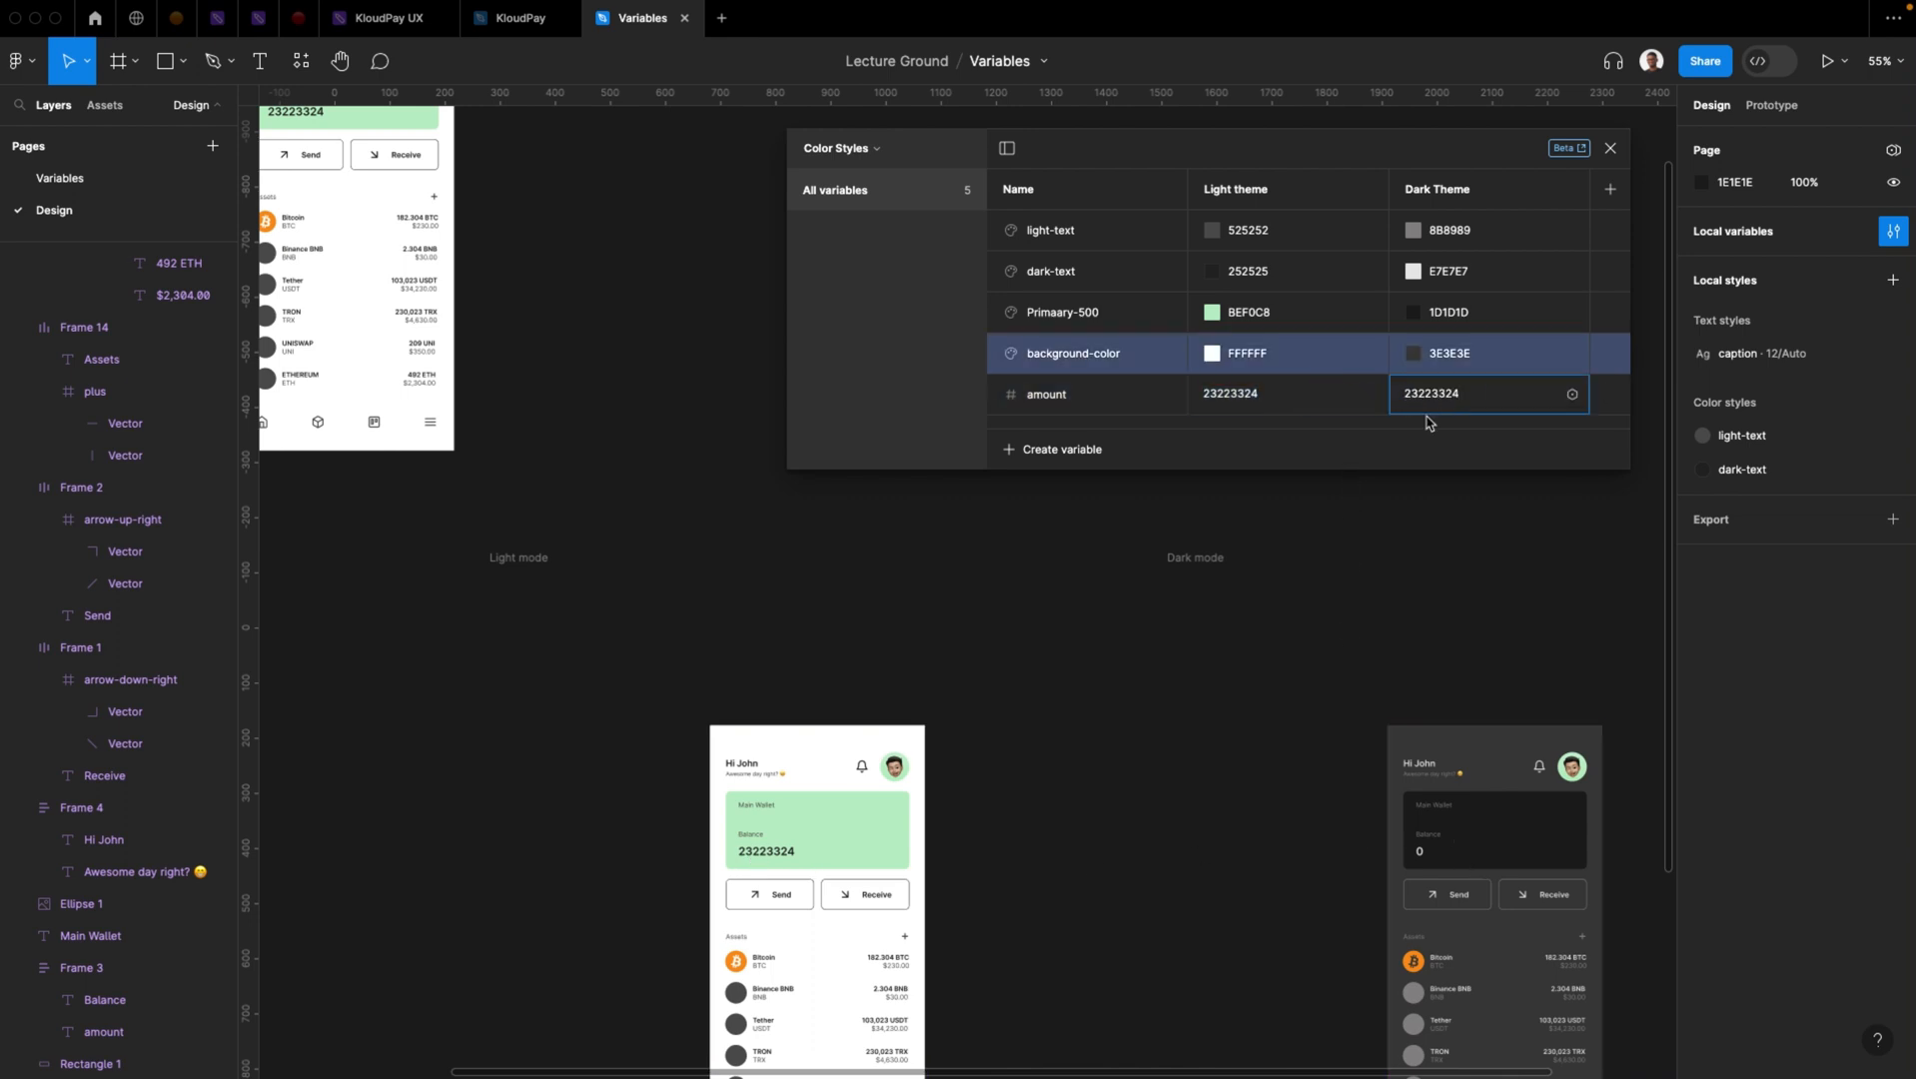
key("Return")
scroll(1149, 804, "down", 4)
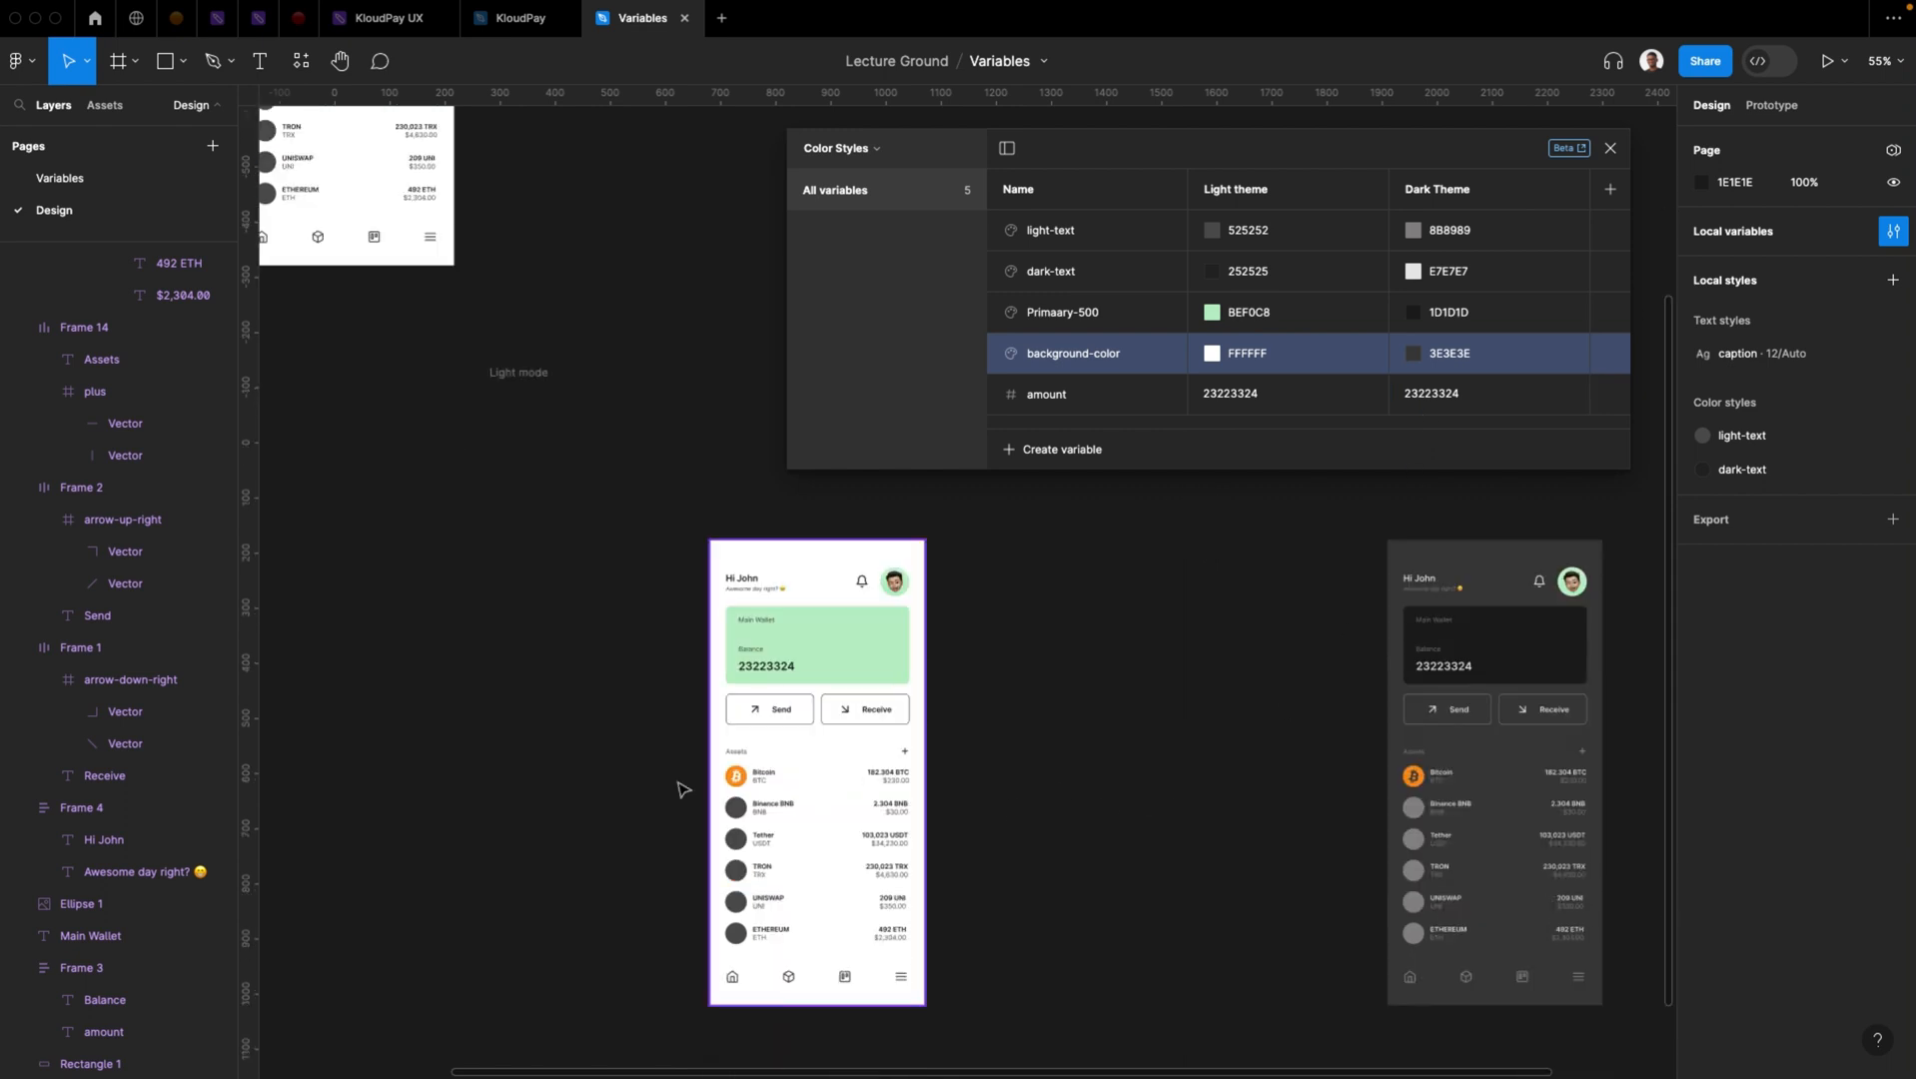
left_click_drag(362, 377, 598, 673)
left_click(1049, 457)
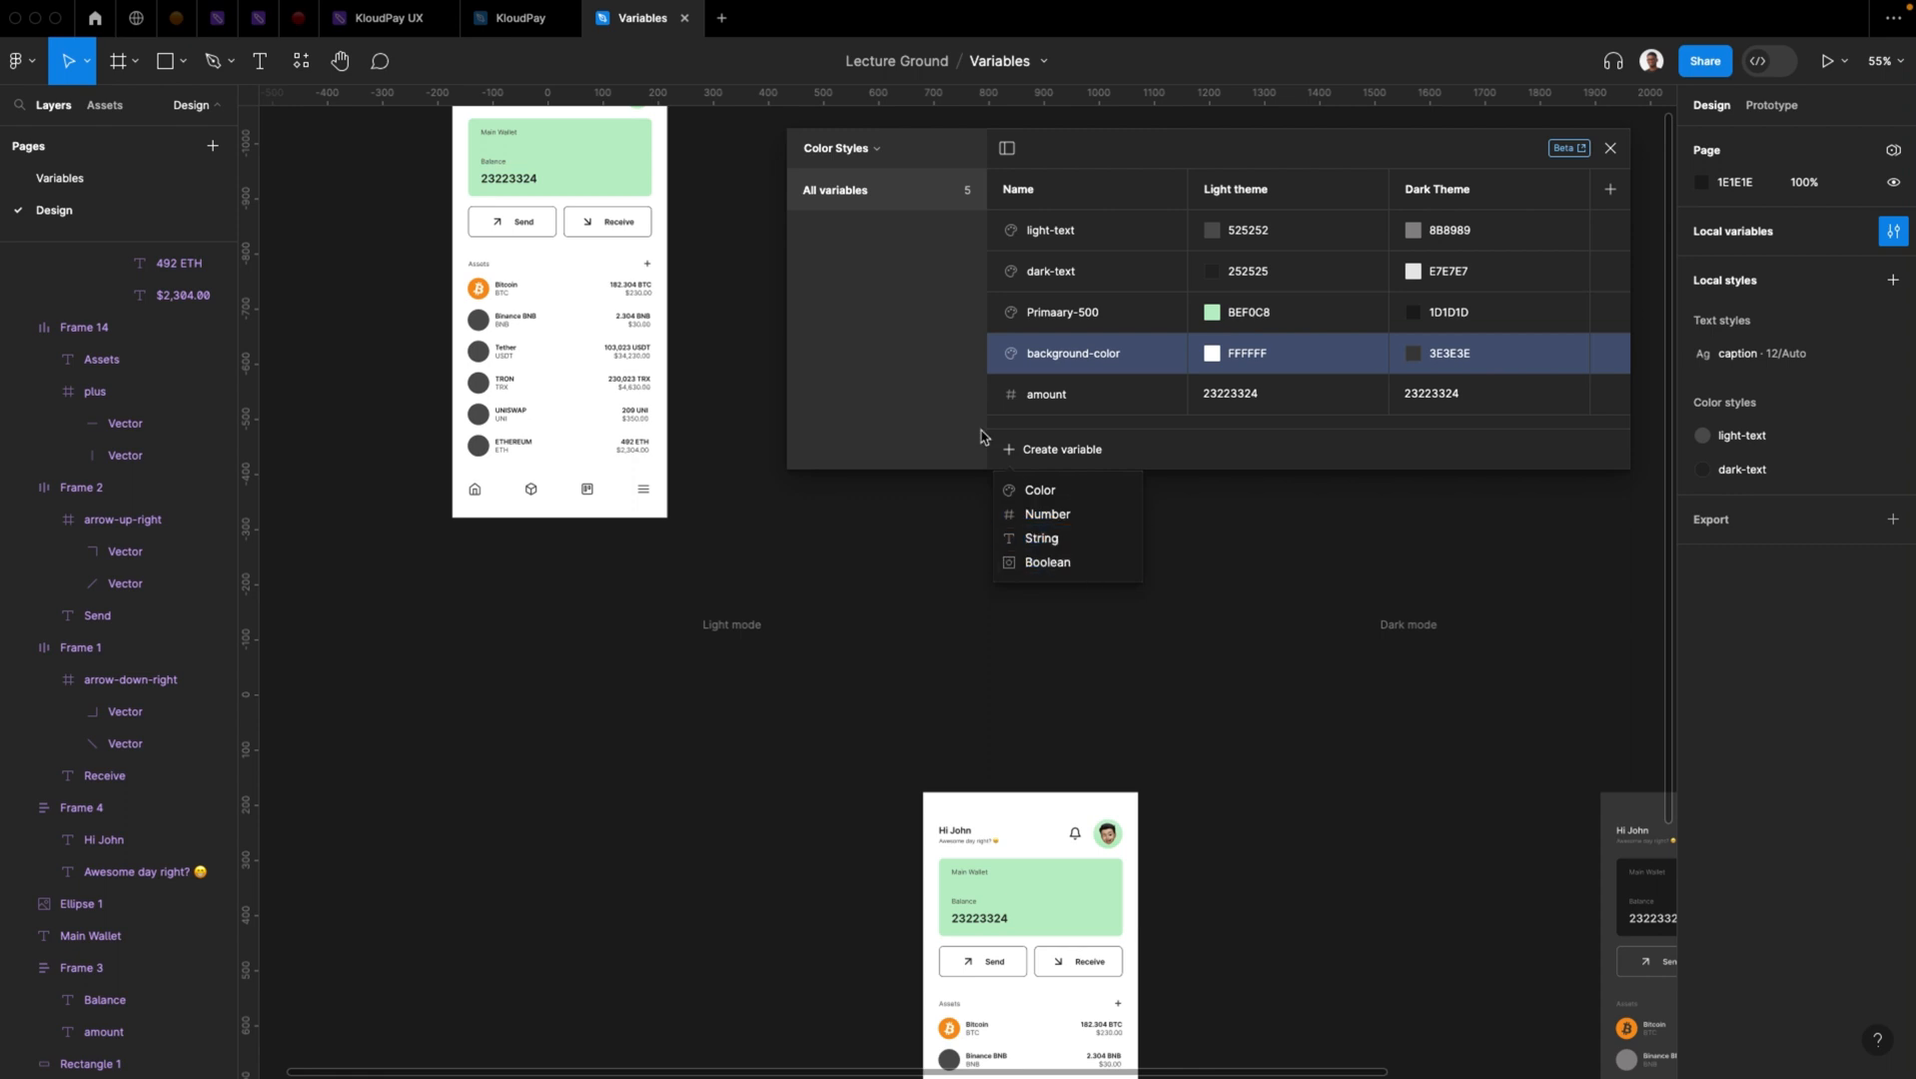
left_click(869, 363)
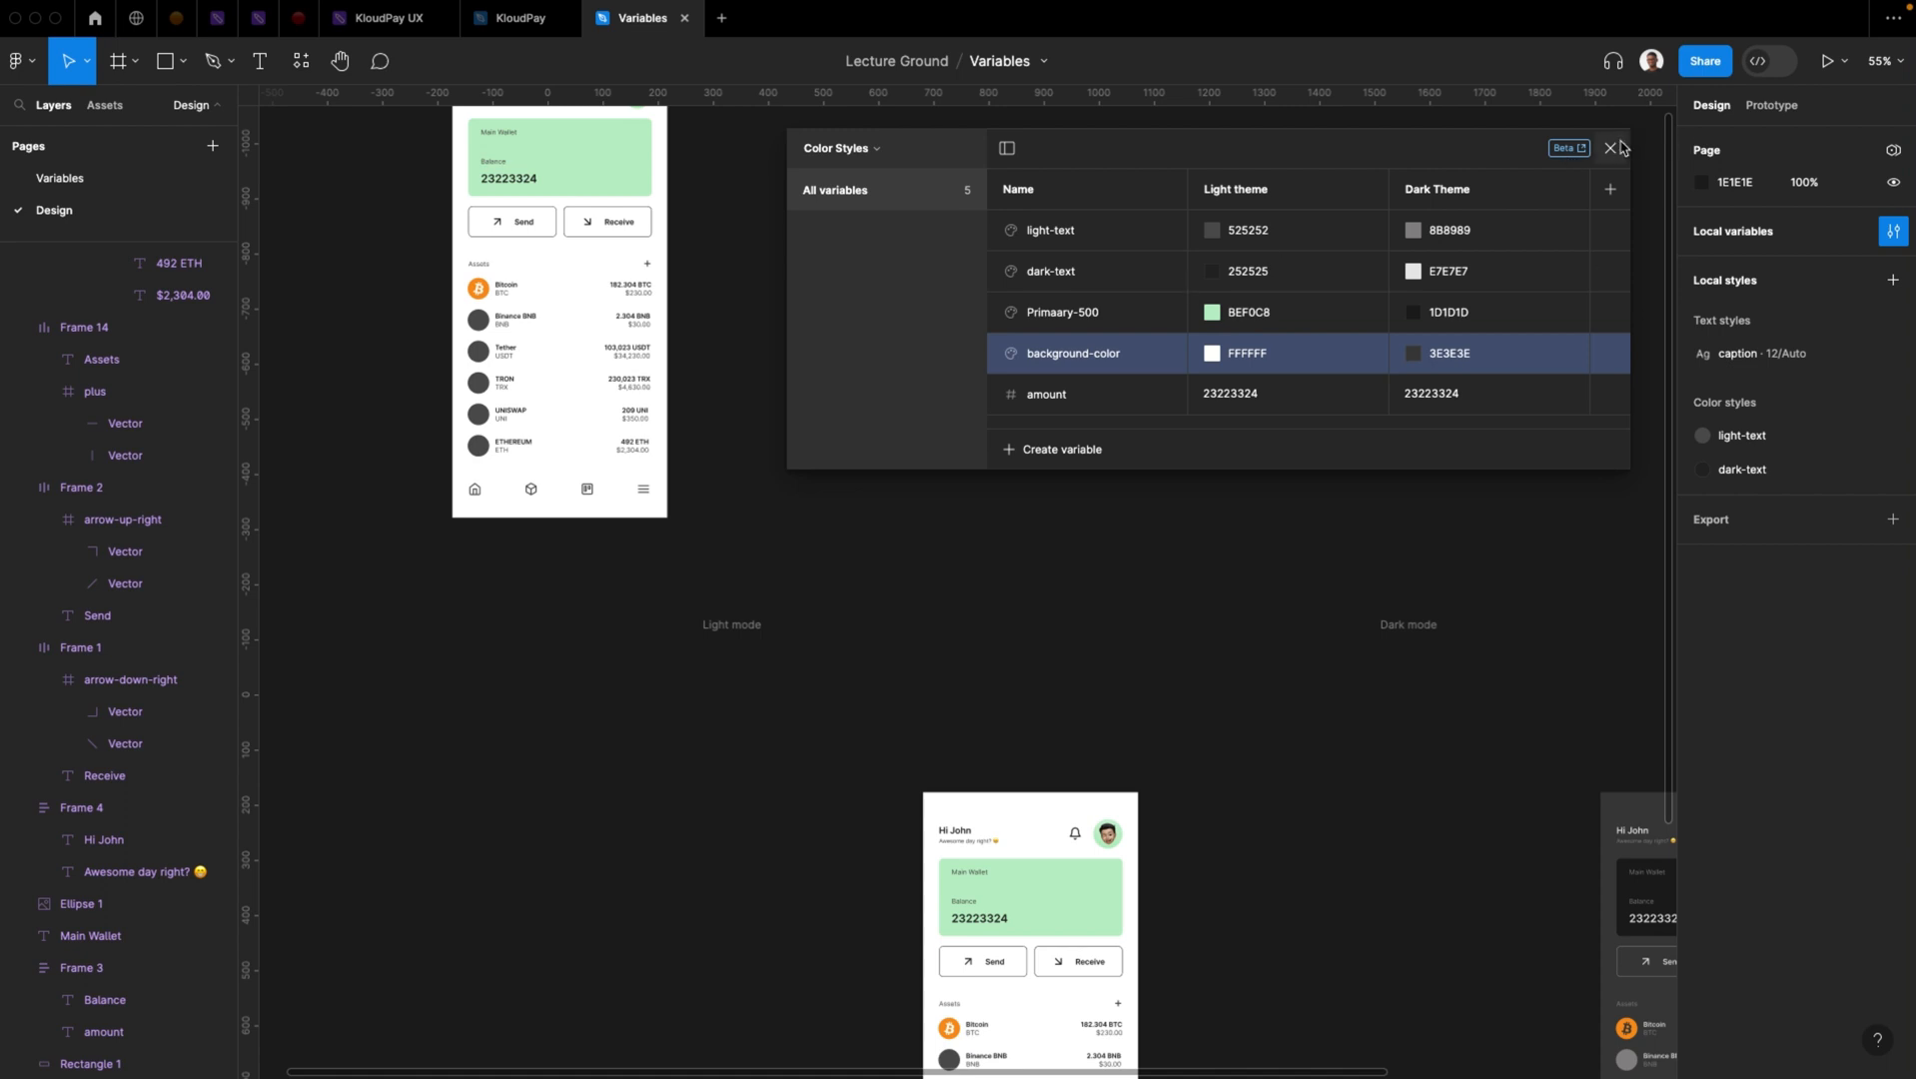
left_click_drag(980, 538, 732, 517)
left_click(855, 536)
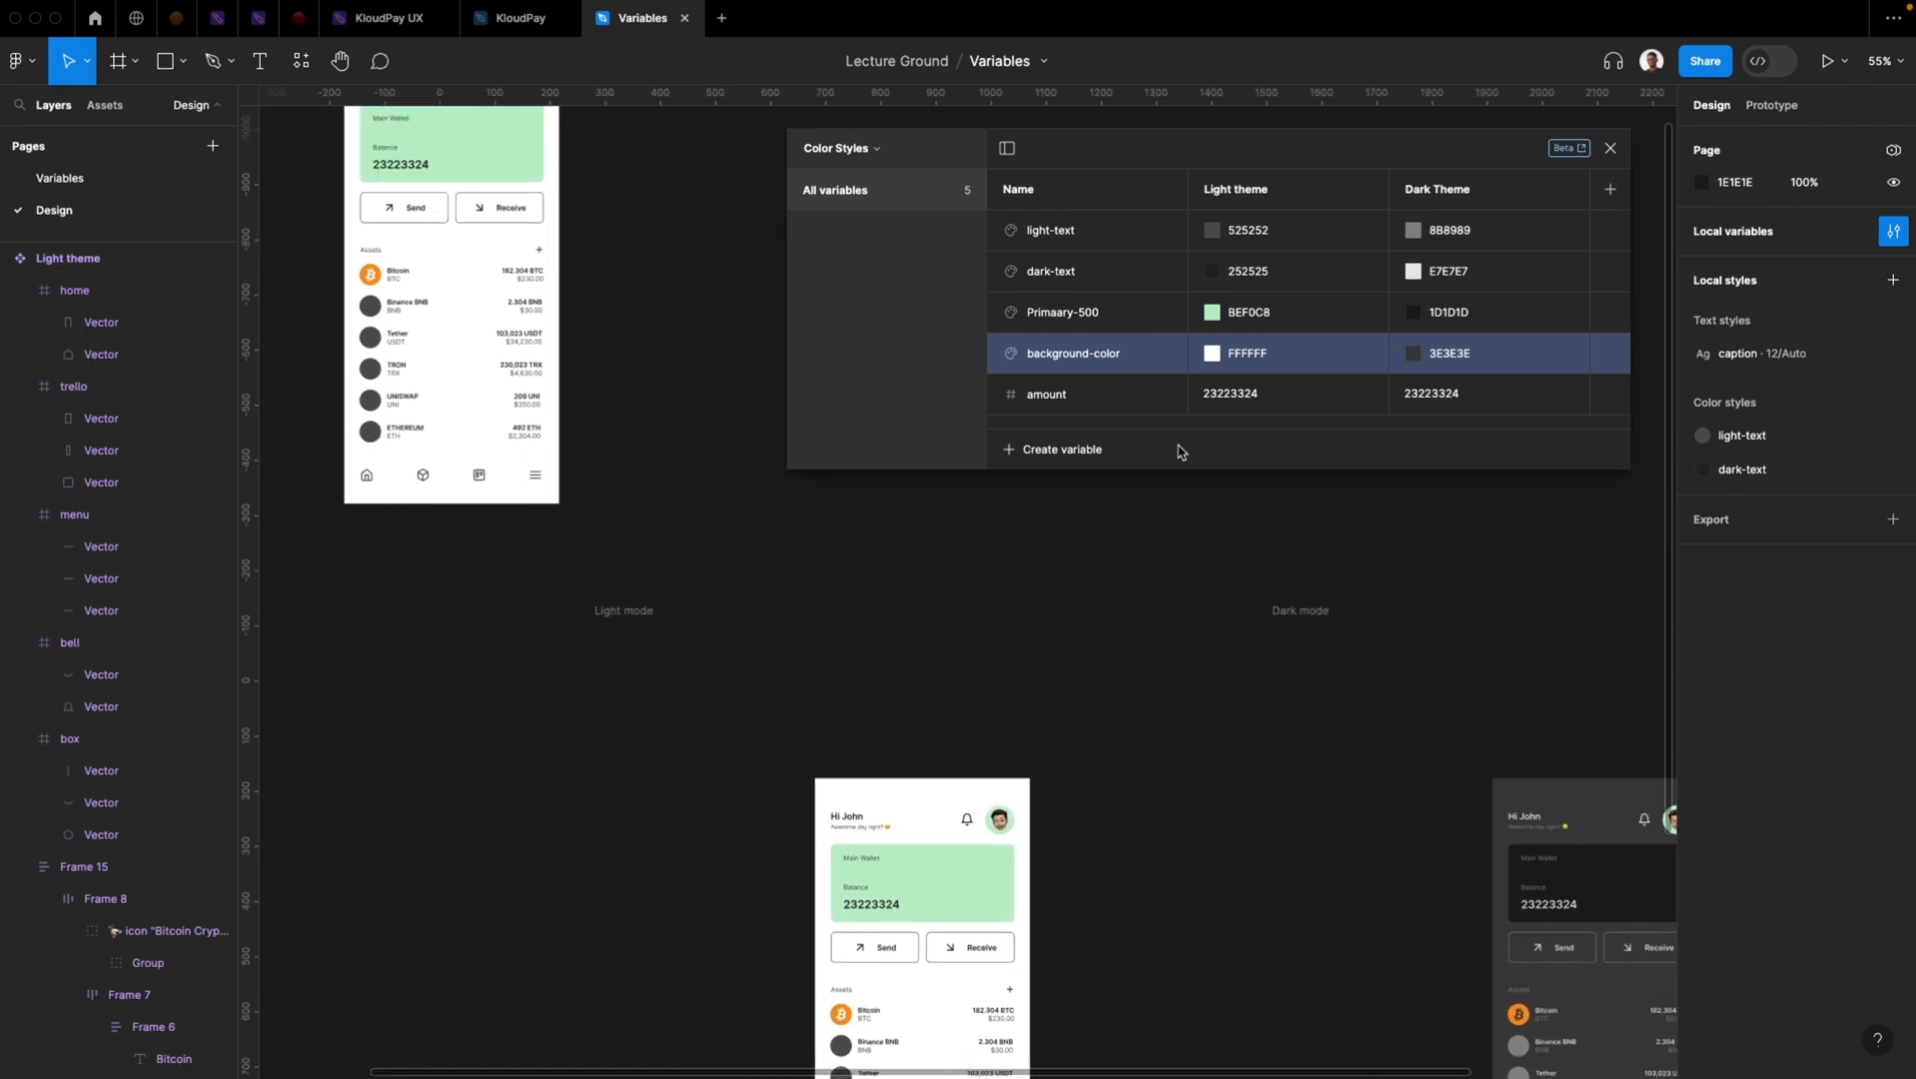
left_click_drag(787, 599, 667, 488)
scroll(668, 487, "down", 5)
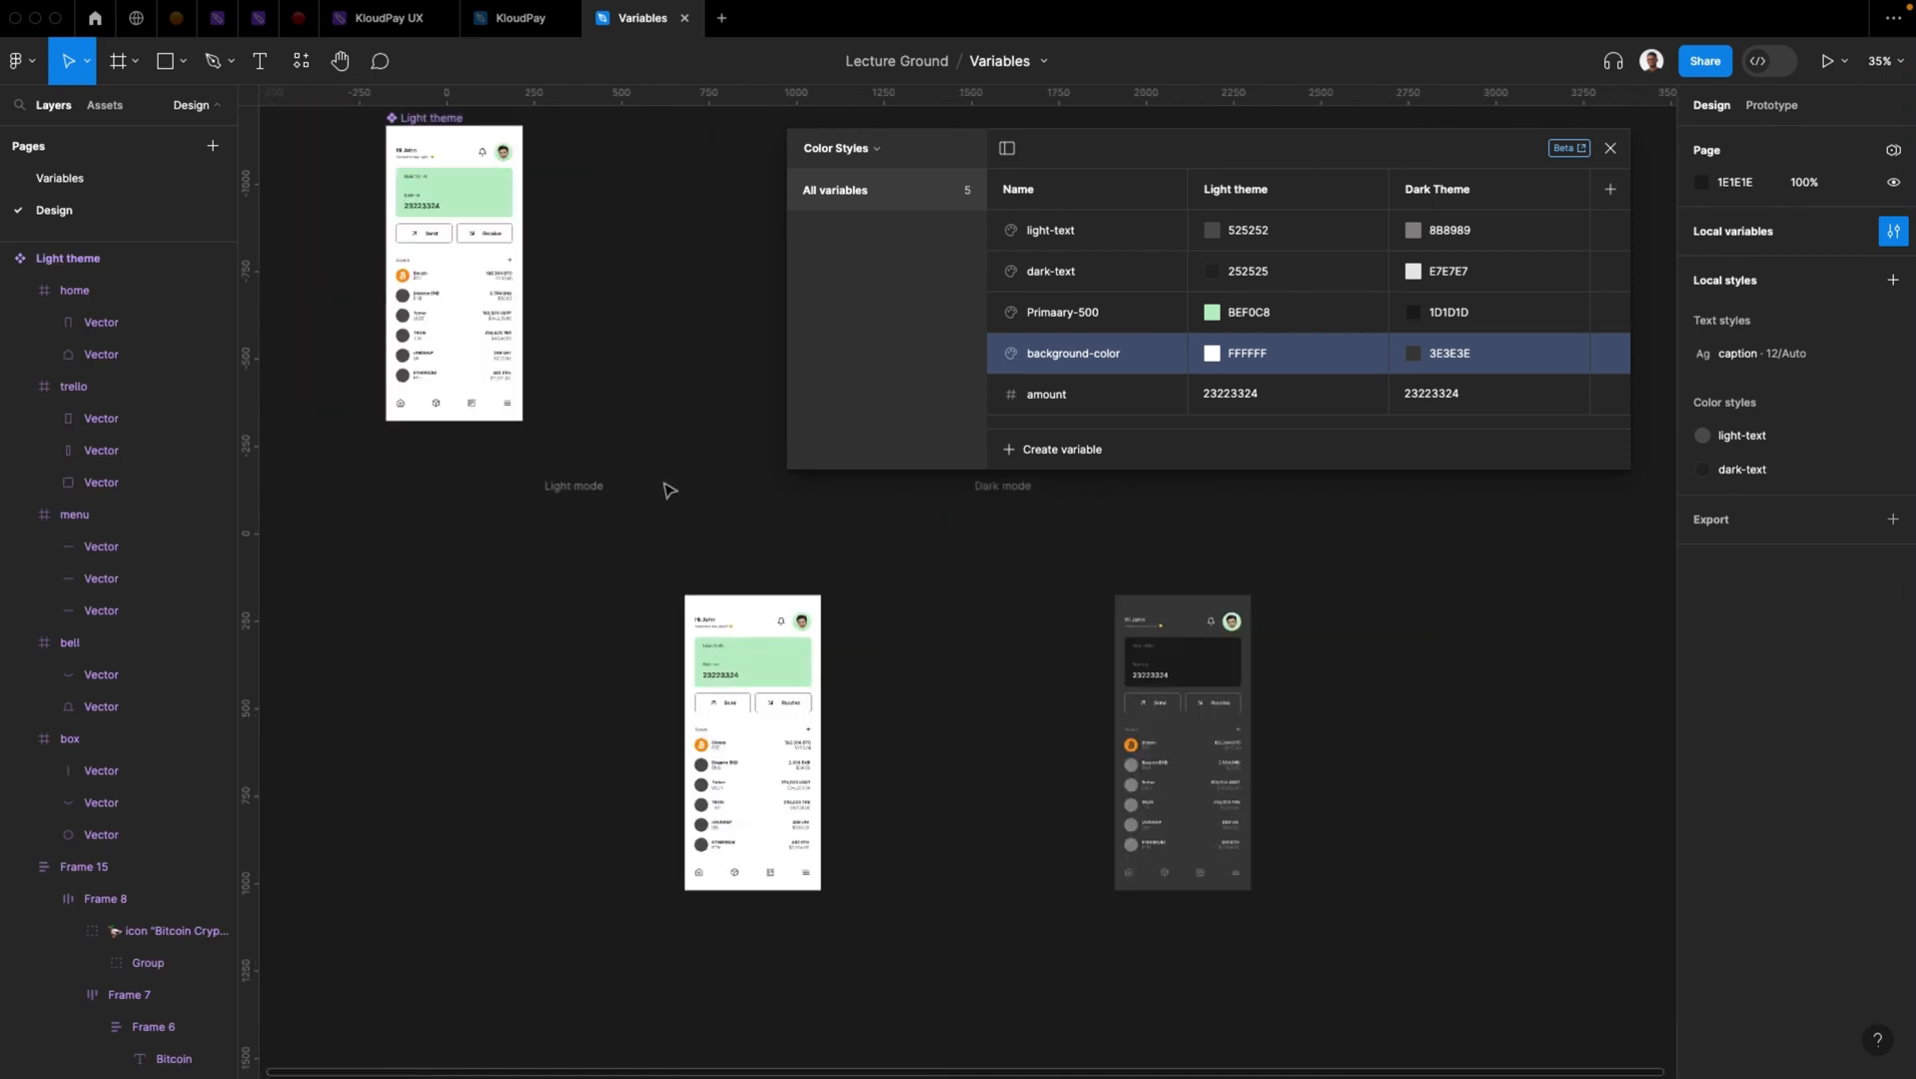
Close the local variables window
left_click(1611, 148)
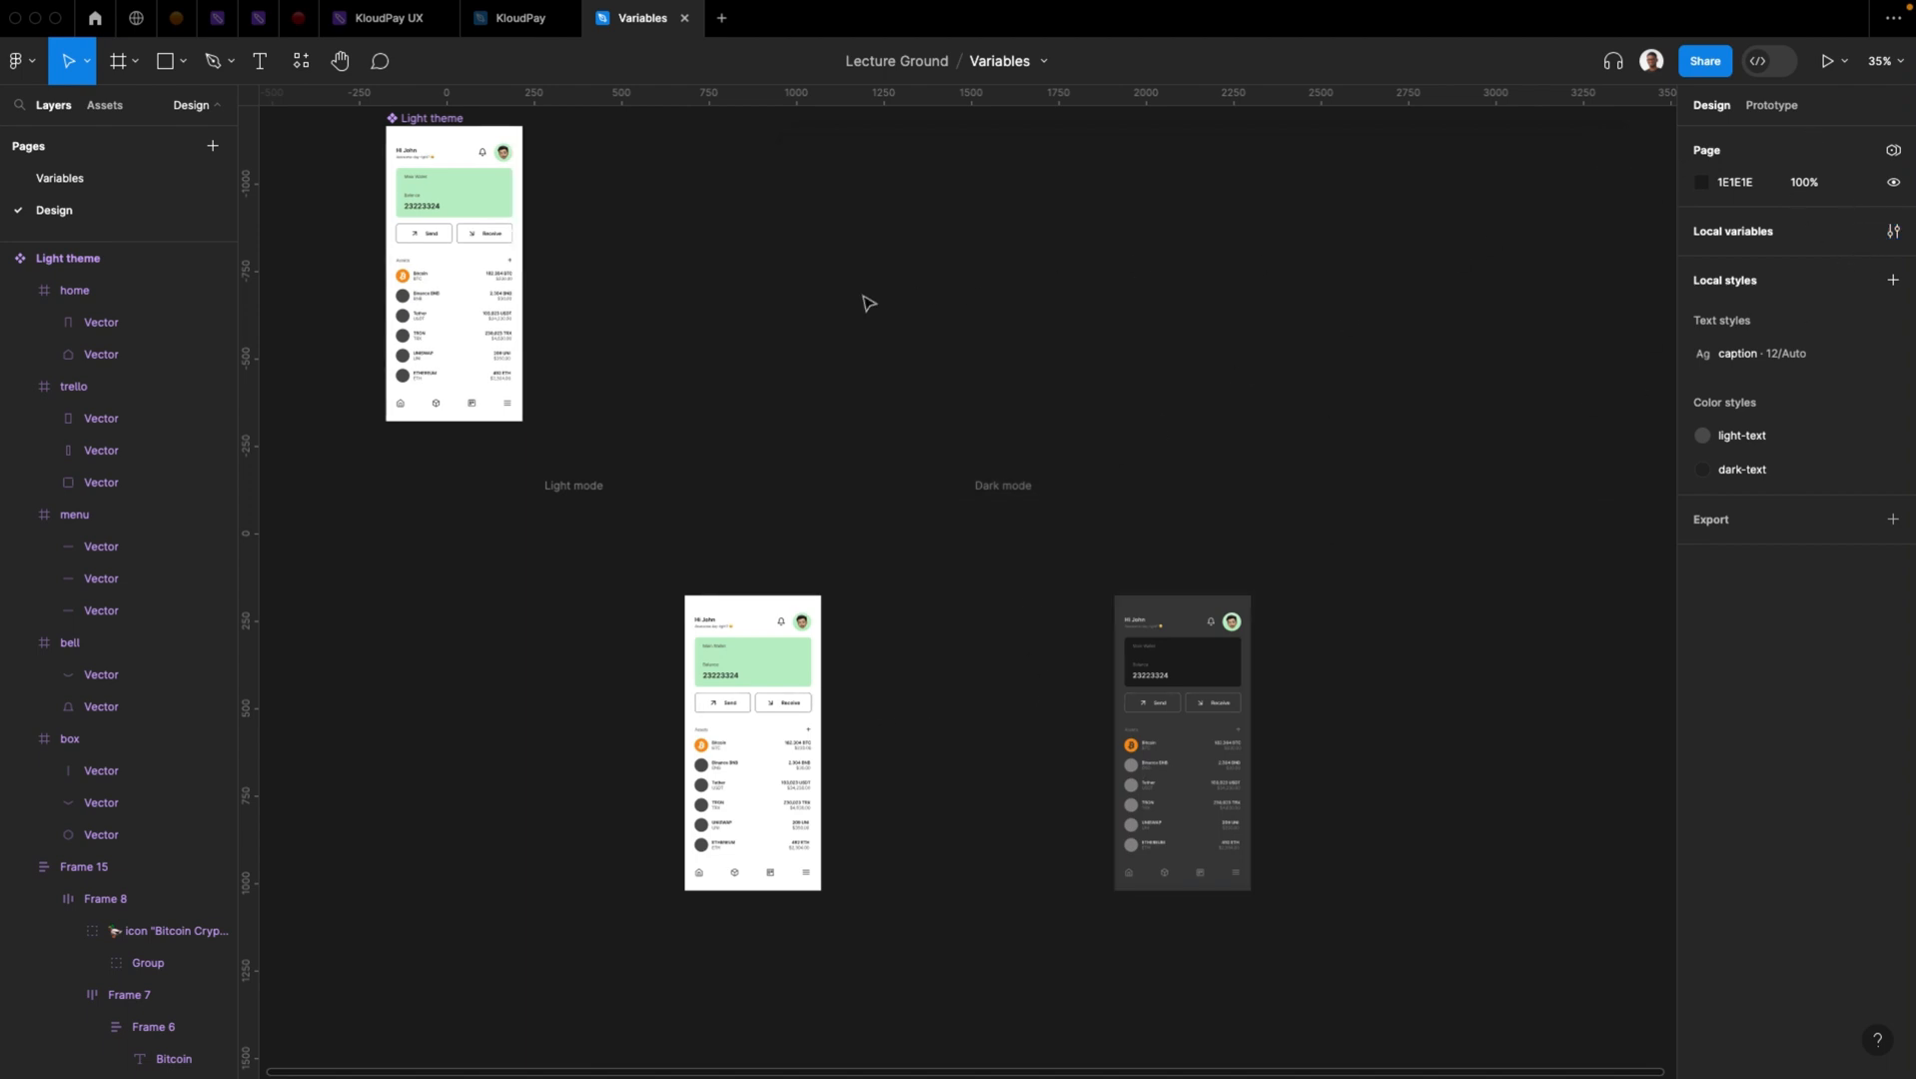
left_click_drag(767, 268, 820, 318)
scroll(782, 420, "up", 2)
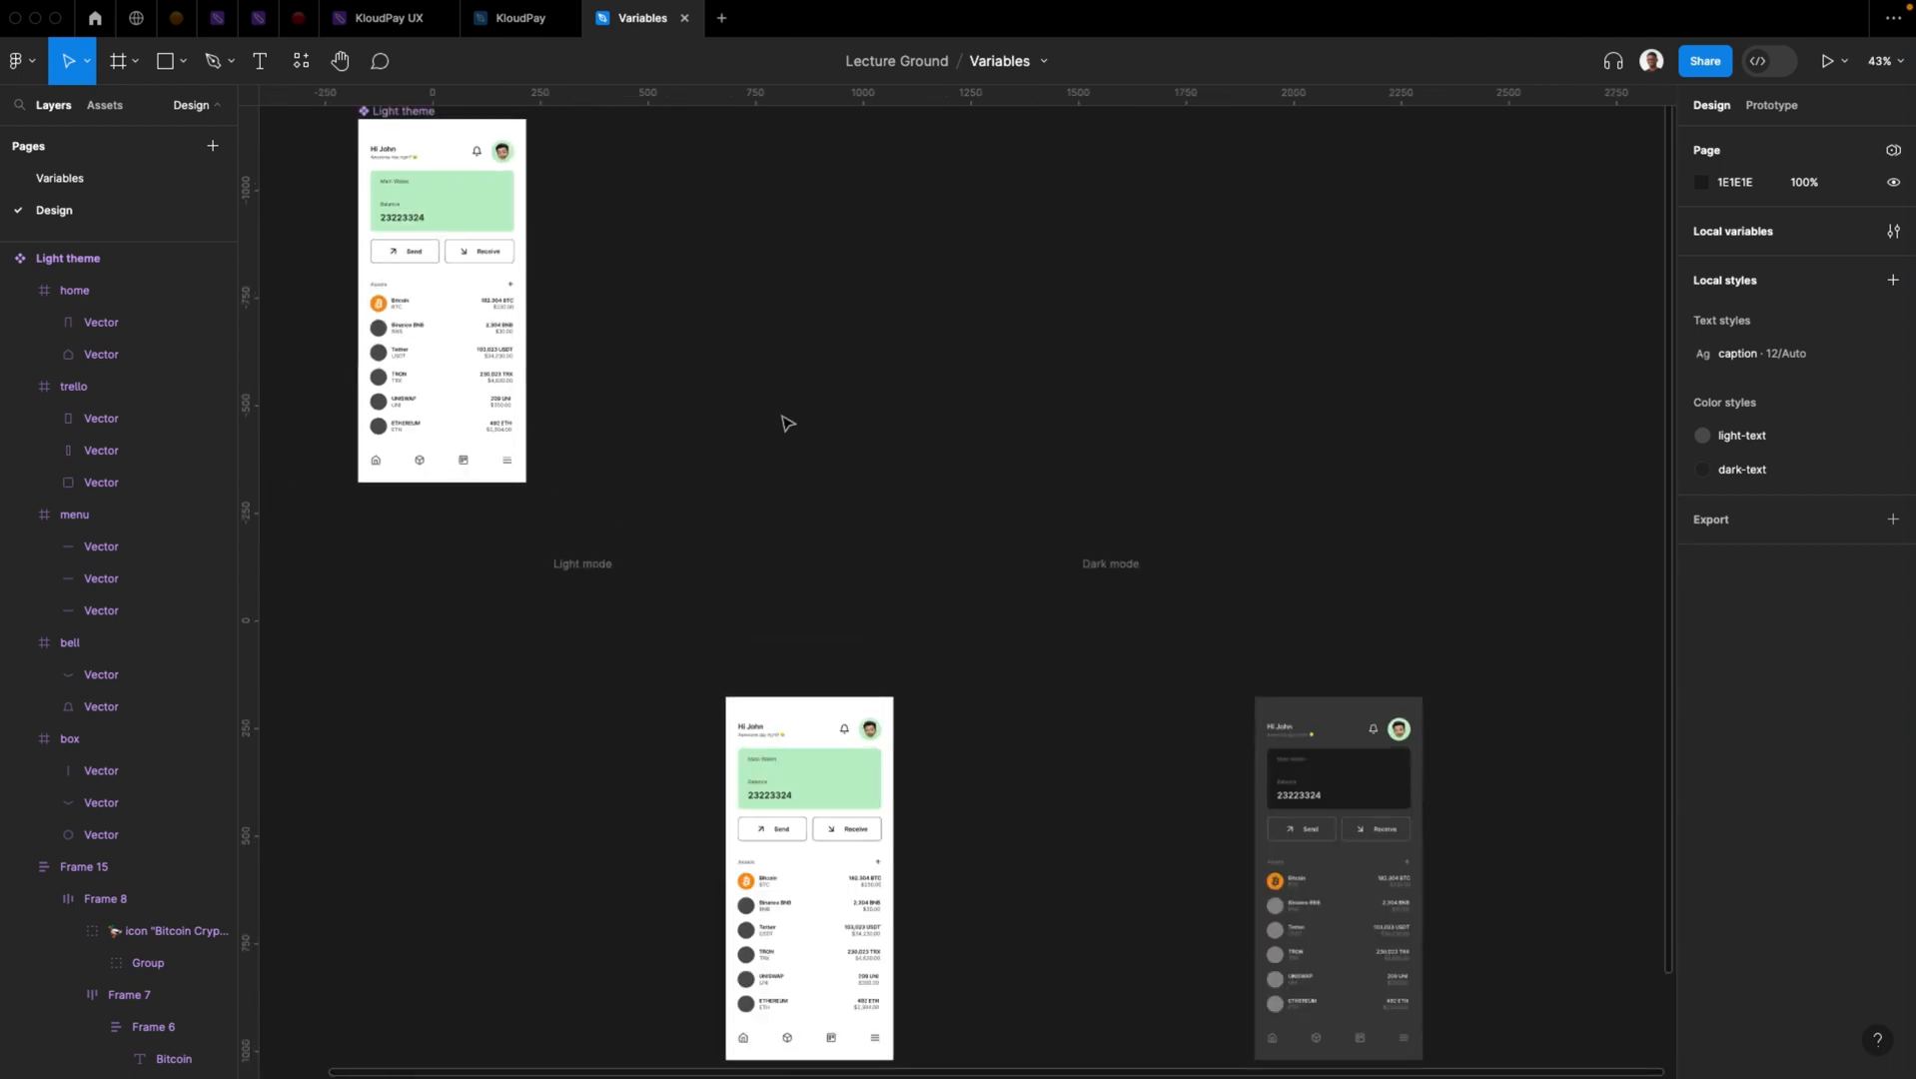
left_click_drag(549, 299, 651, 462)
scroll(470, 350, "up", 5)
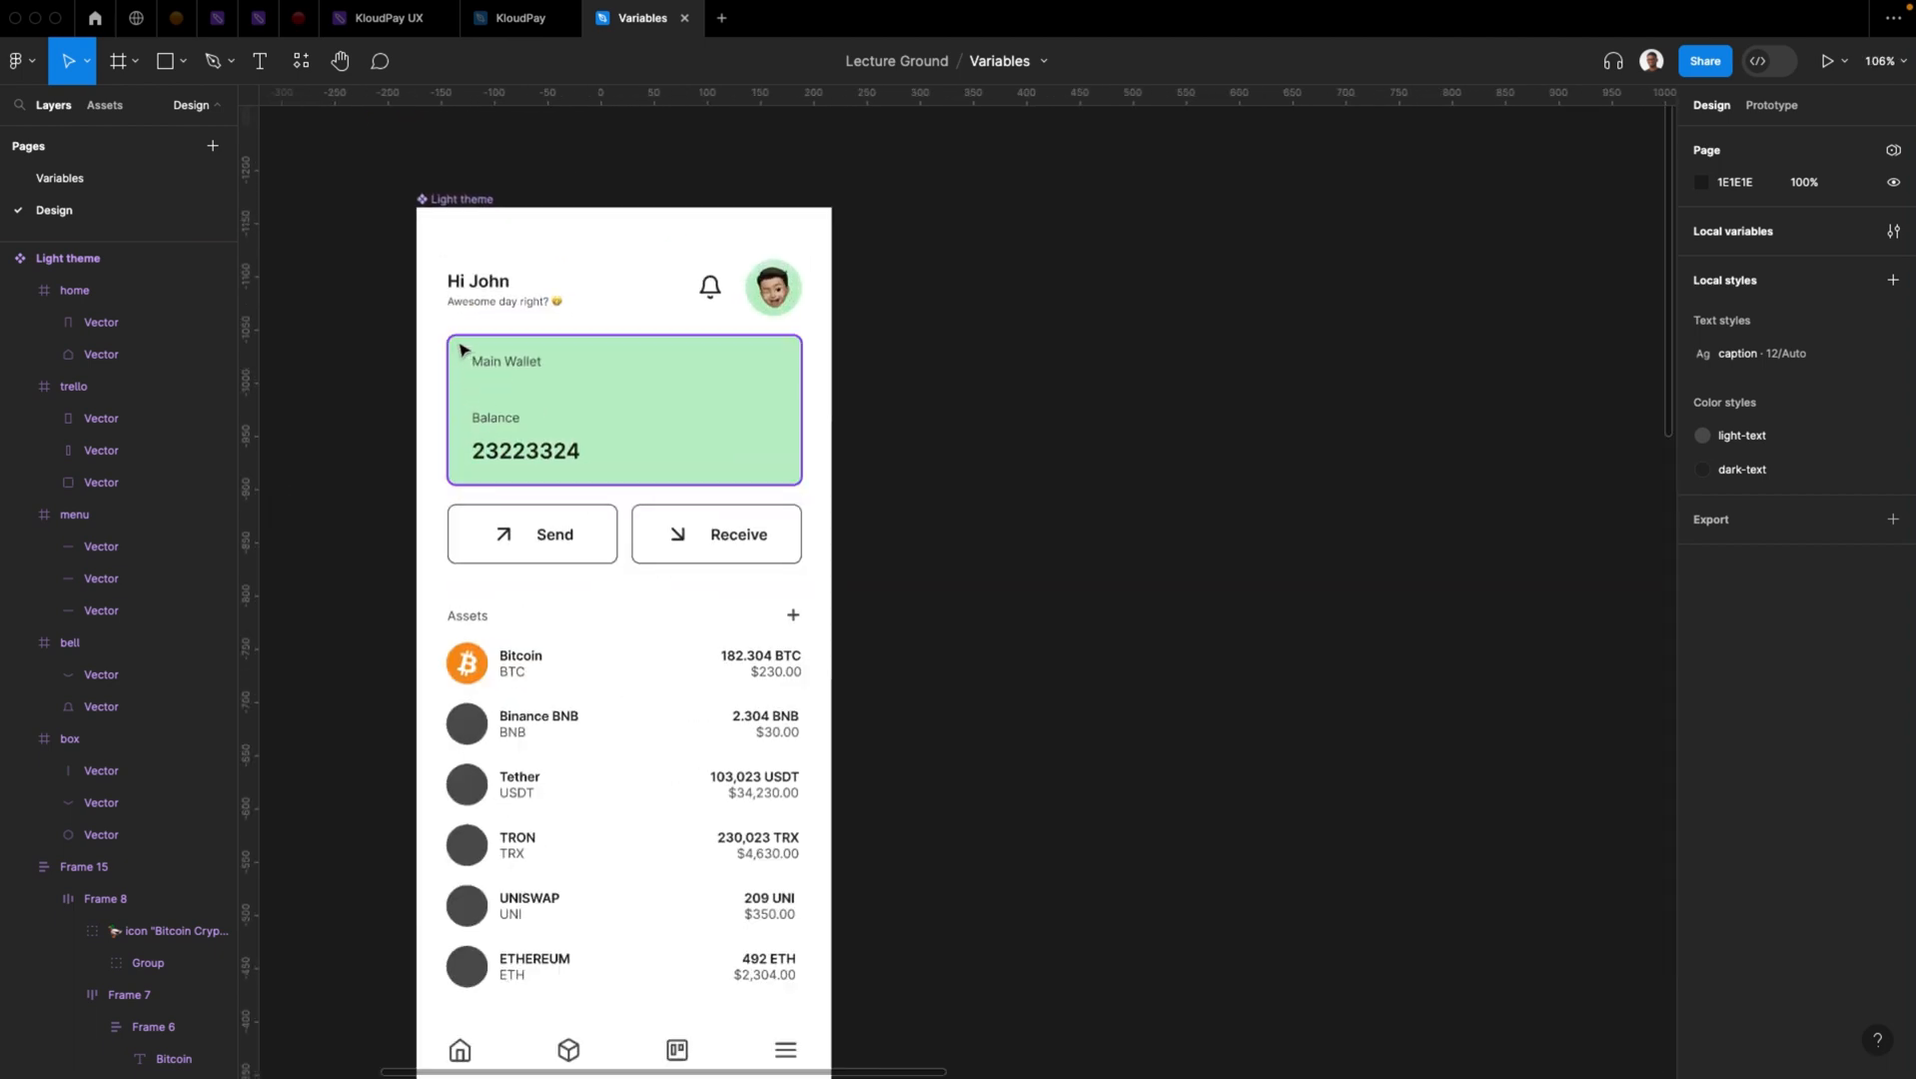
left_click_drag(469, 330, 484, 324)
scroll(485, 327, "down", 2)
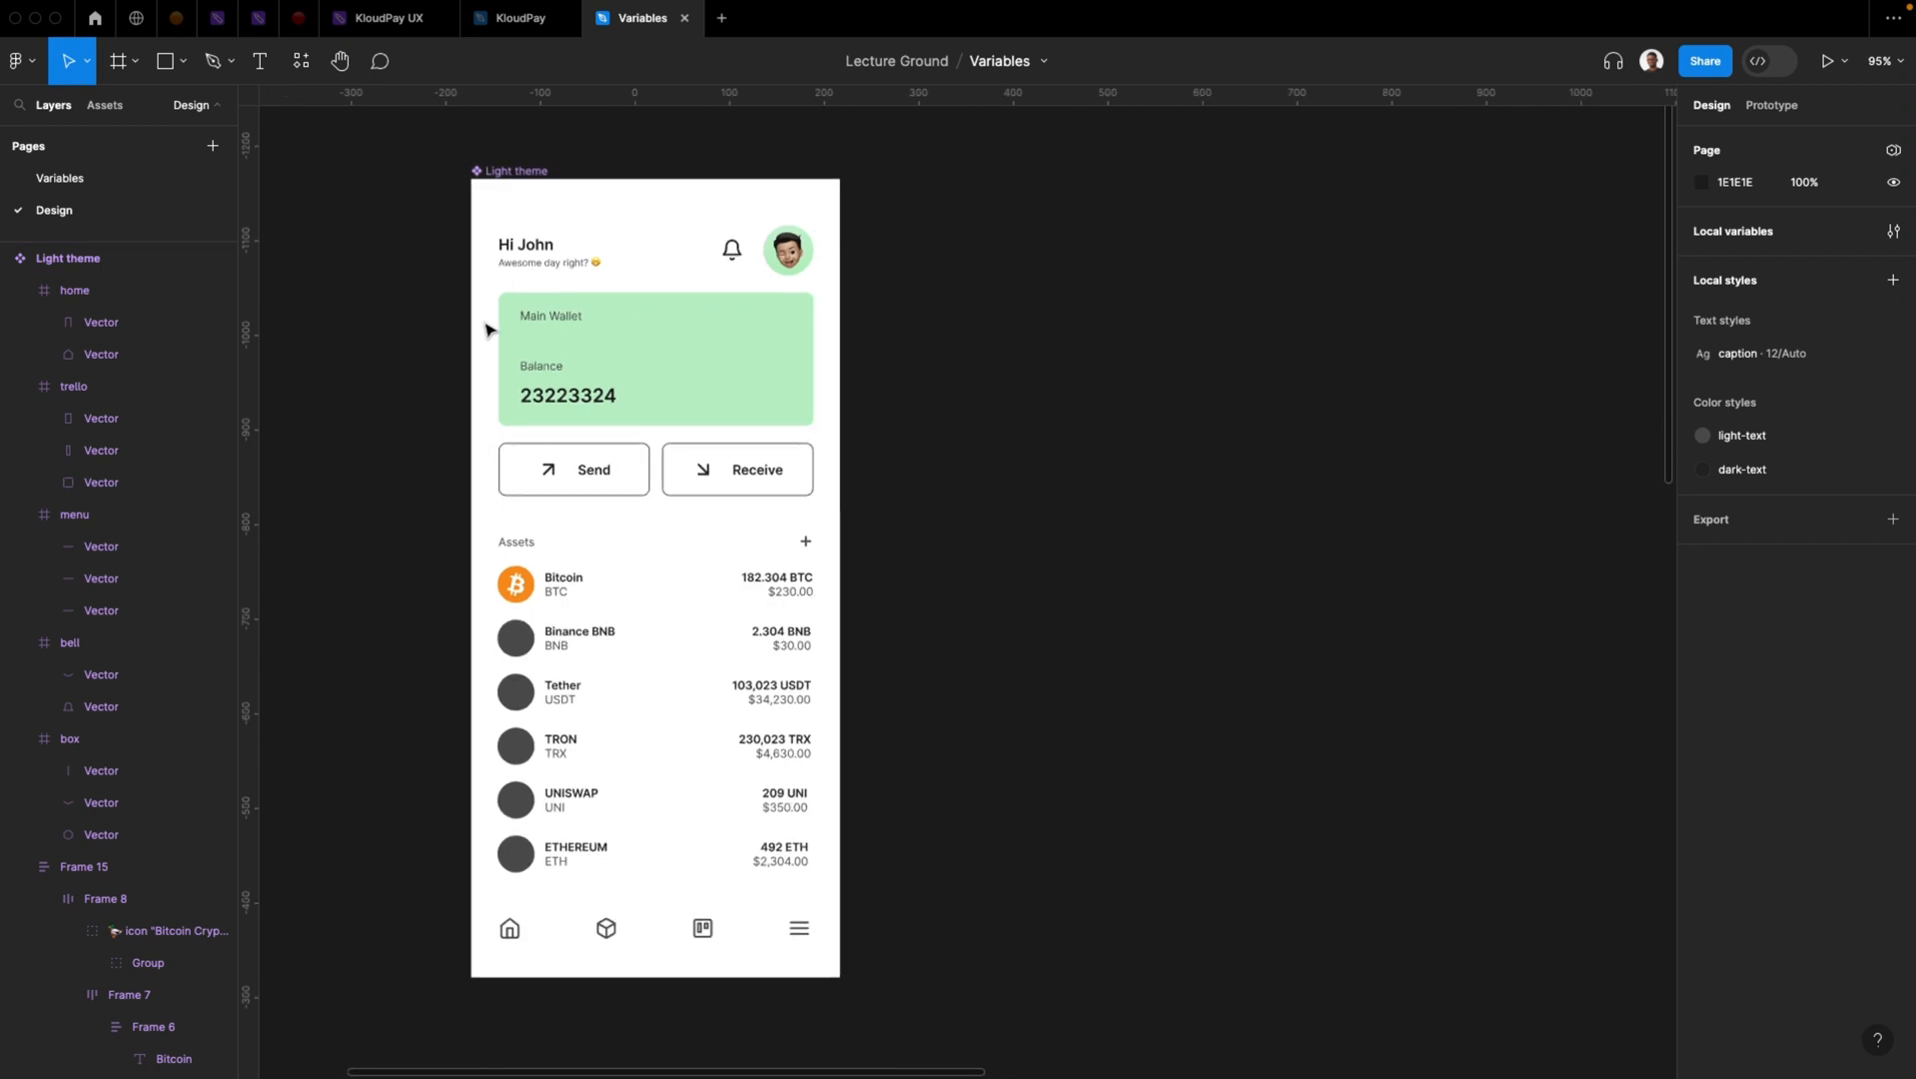